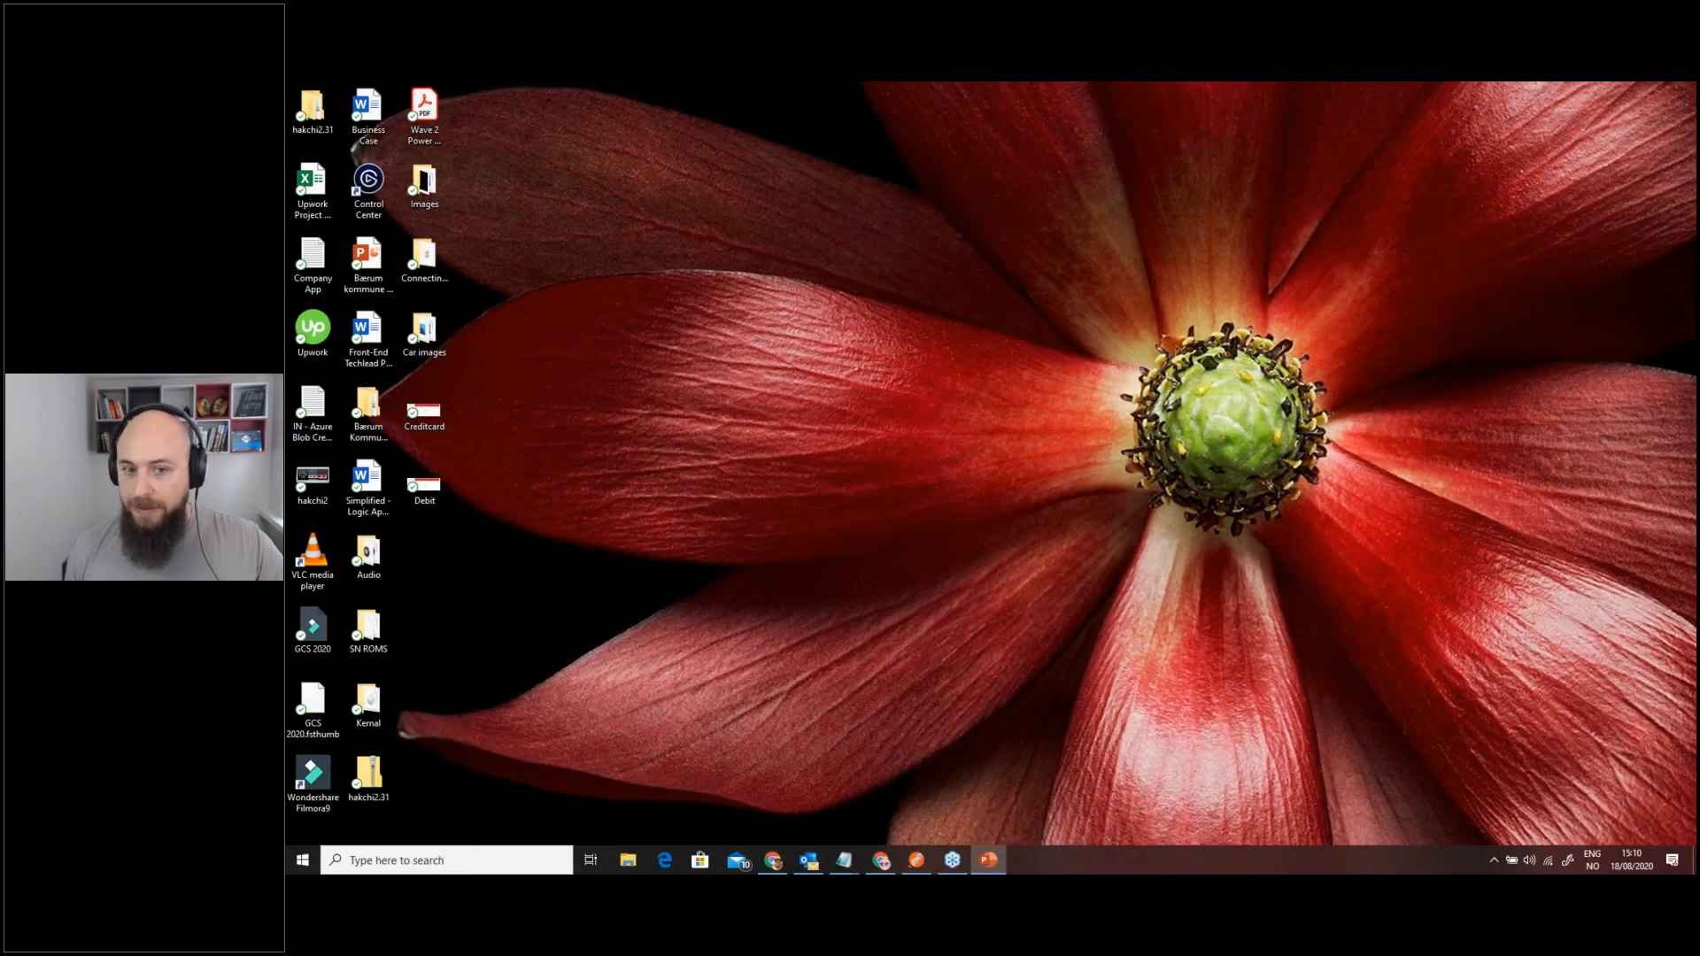
# - Switch to Power Automate and open the flow "Create an item in SharePoint by HTTP request" for editing
pyautogui.hotkey('alt', 'Tab')
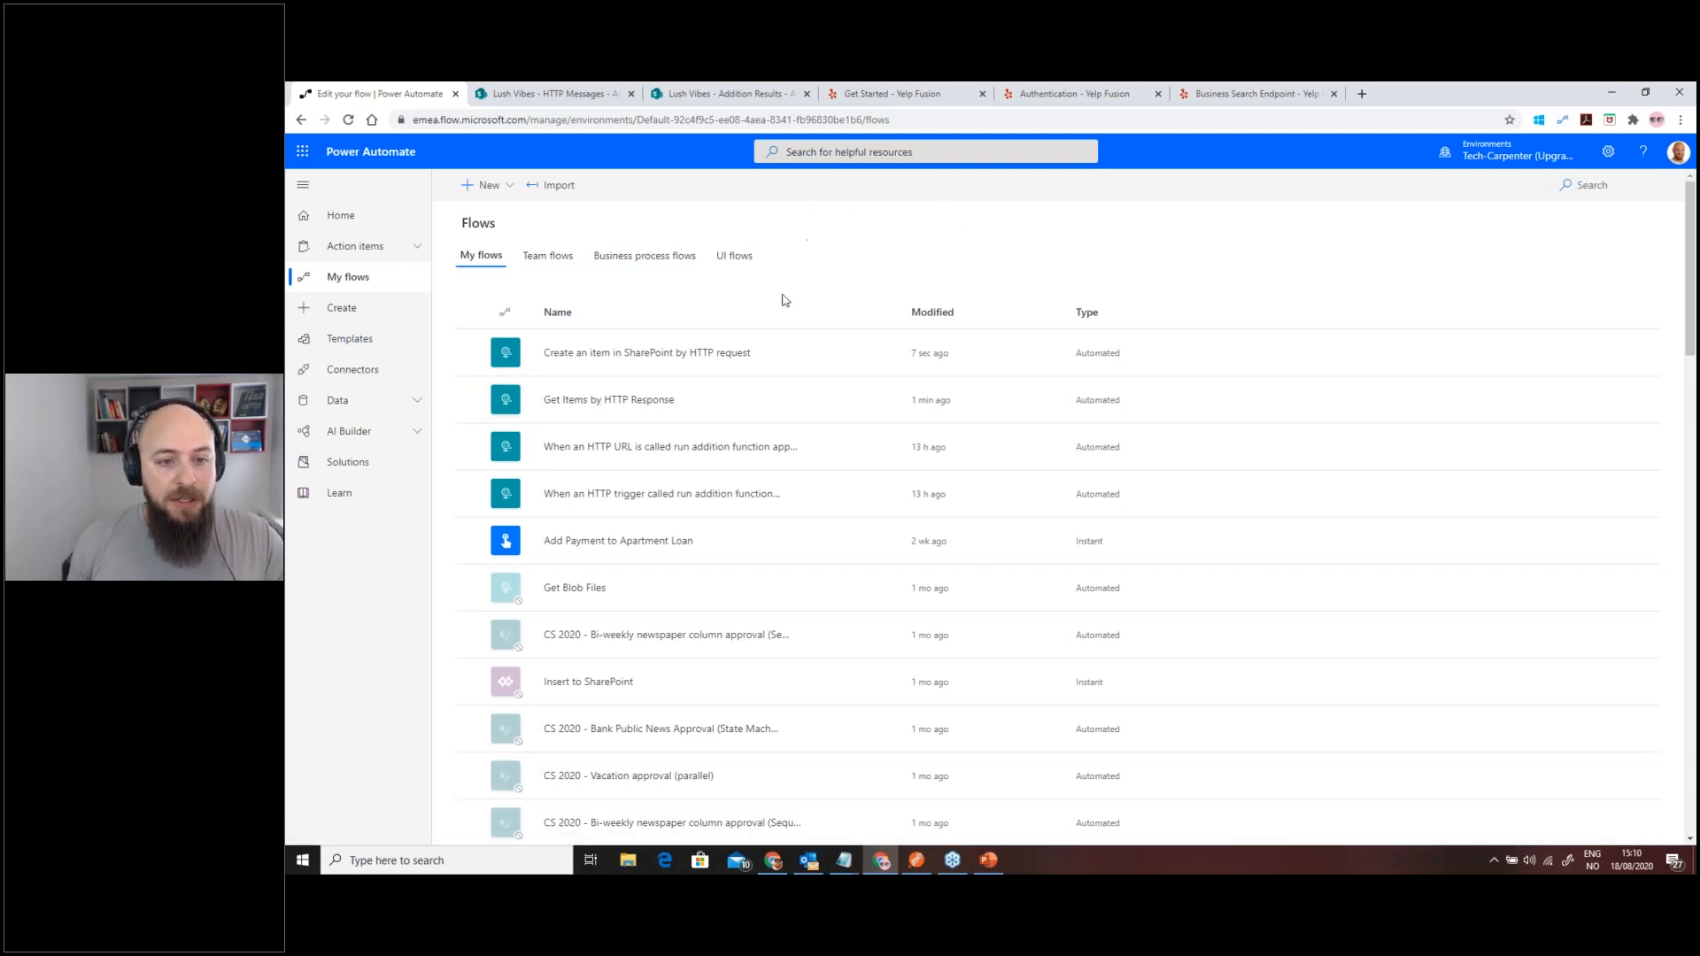
pyautogui.scroll(-2, 820, 414)
pyautogui.scroll(2, 797, 354)
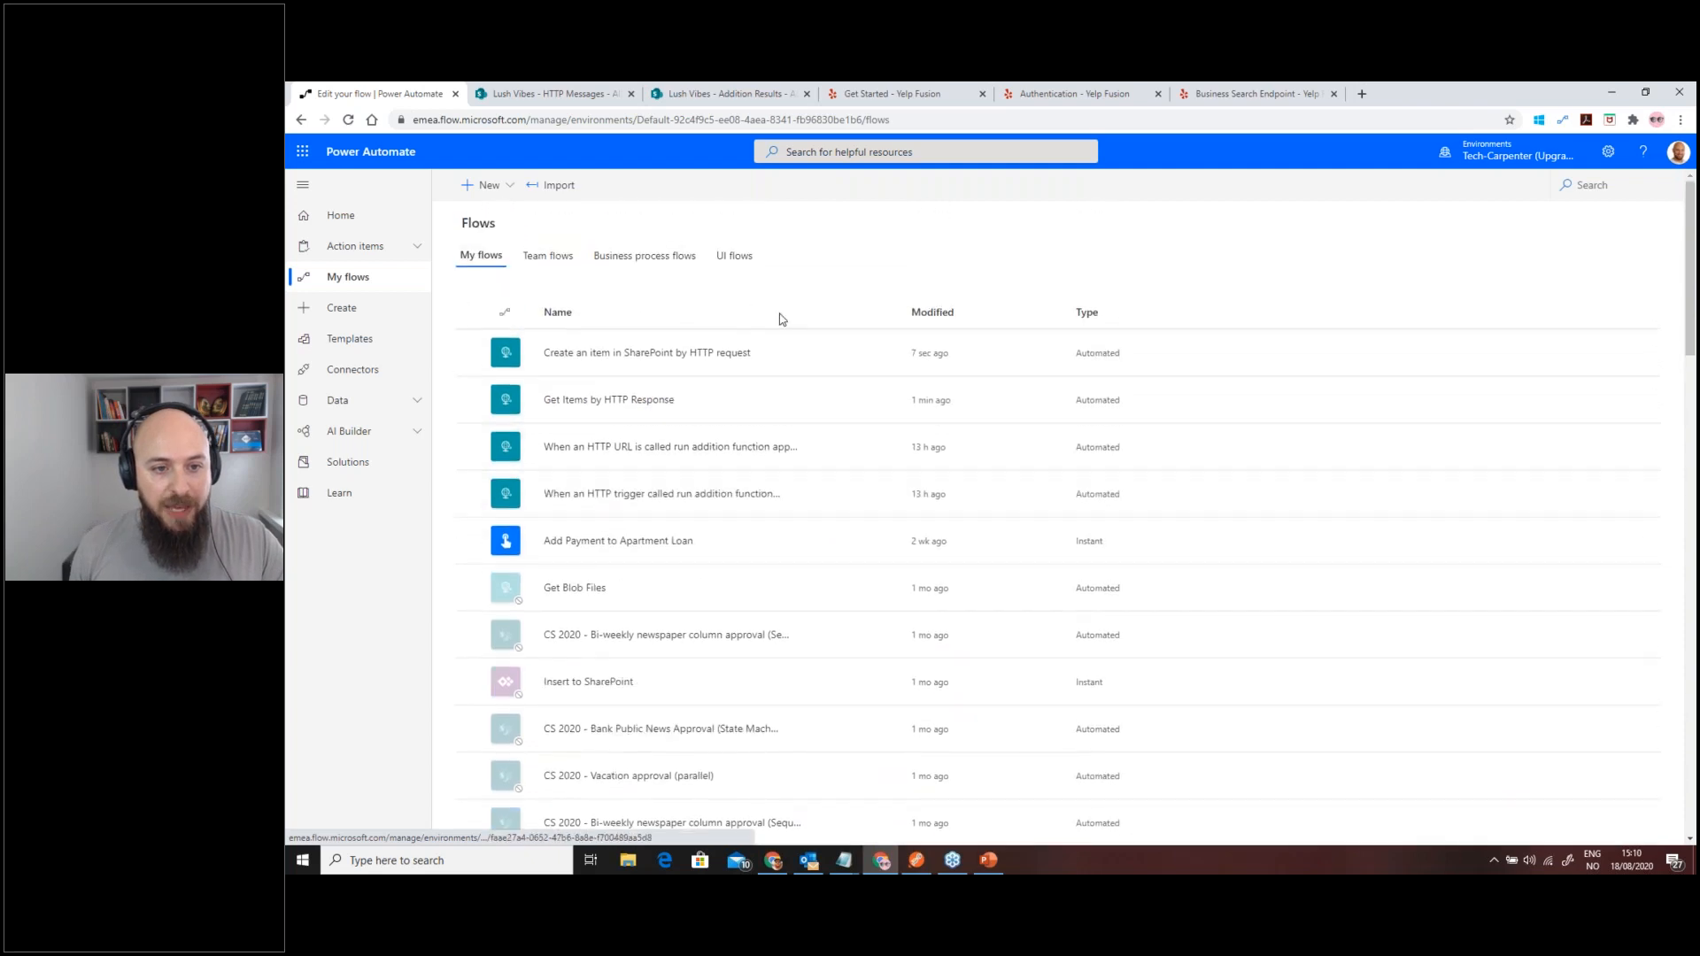
pyautogui.click(683, 358)
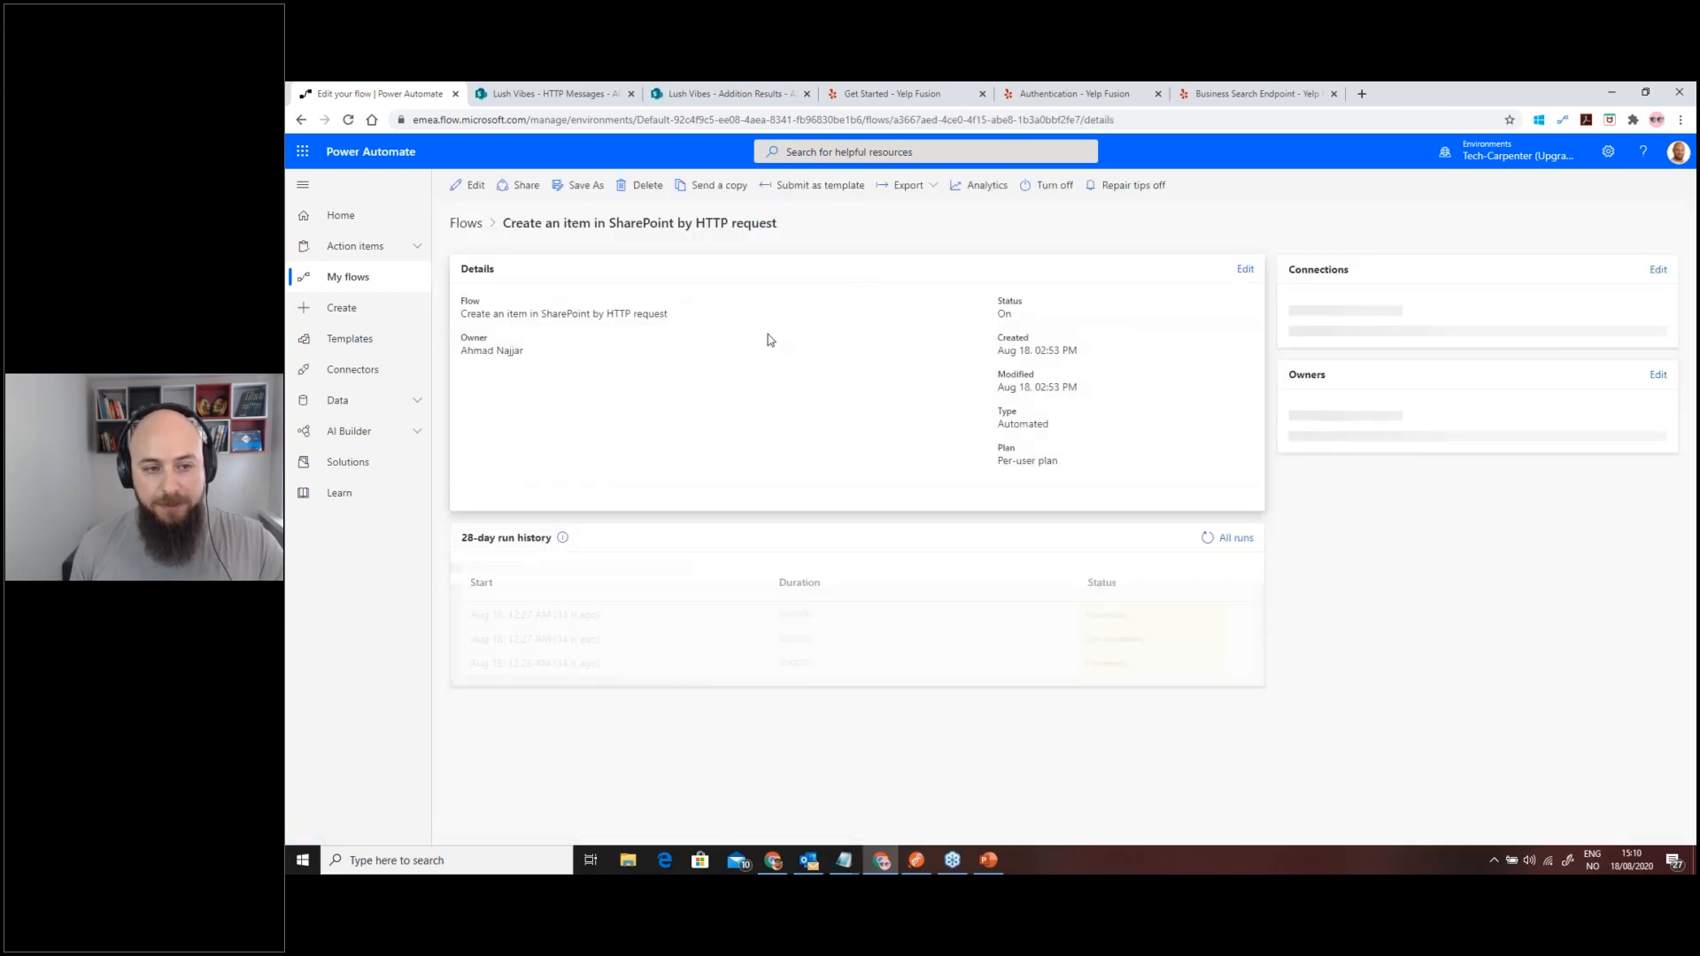
pyautogui.click(471, 185)
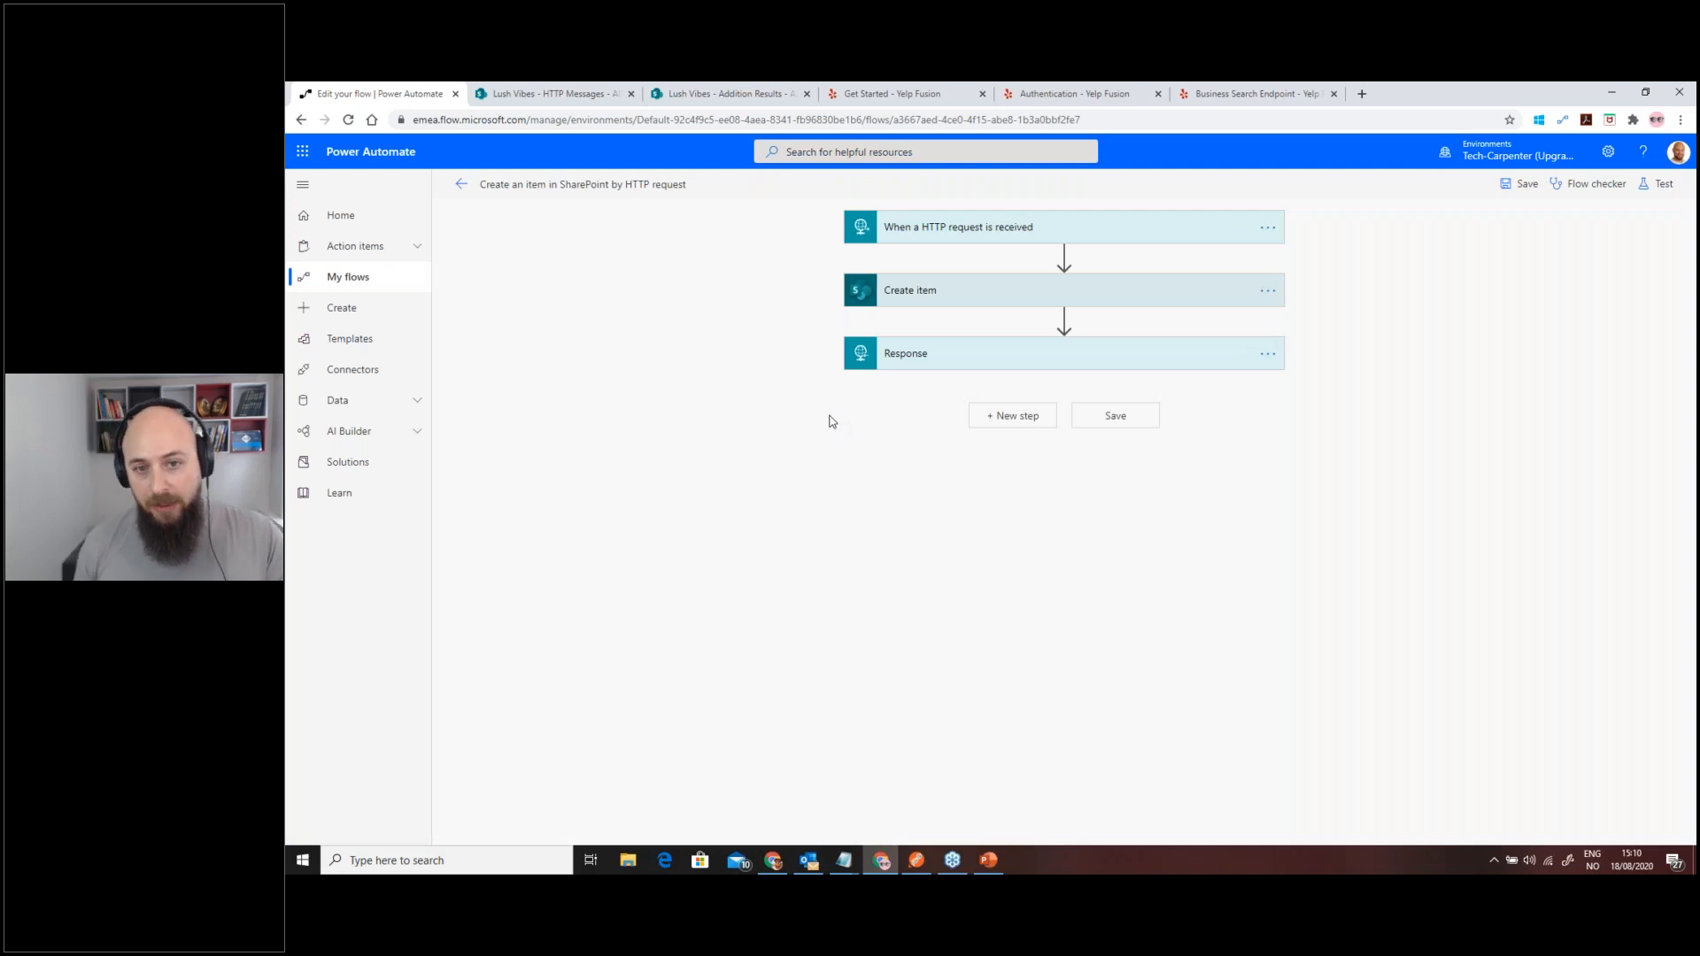
# - Expand the "When a HTTP request is received" trigger with its advanced options and inspect the available request methods
pyautogui.click(963, 229)
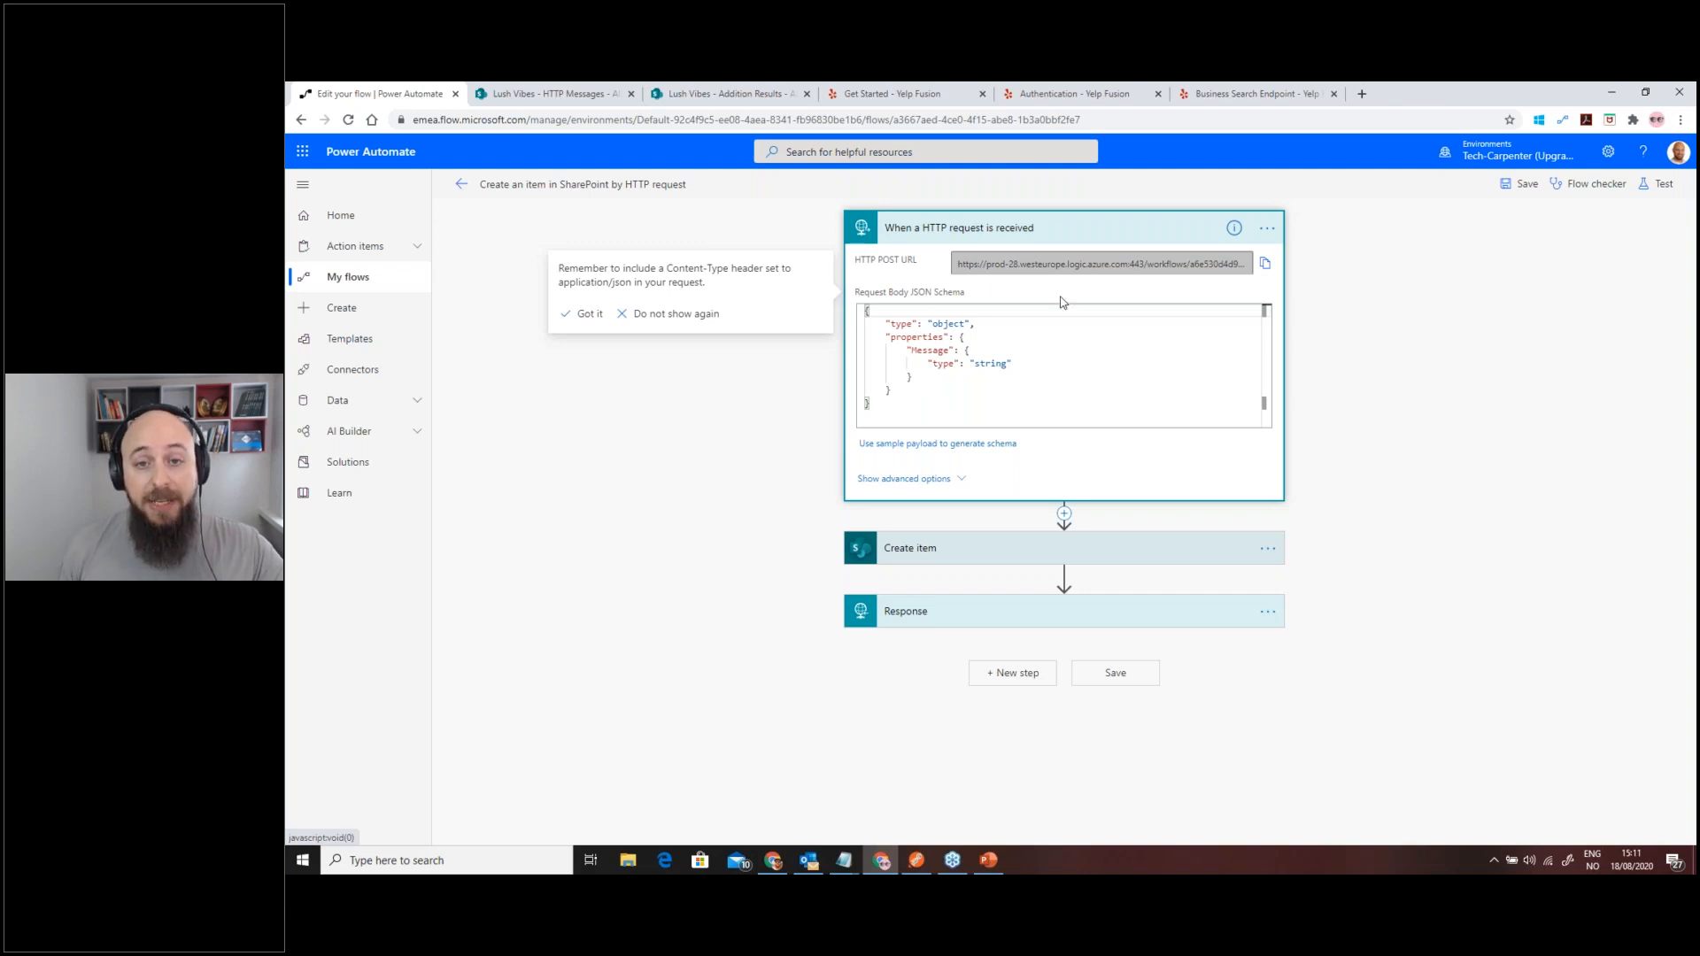
pyautogui.click(952, 487)
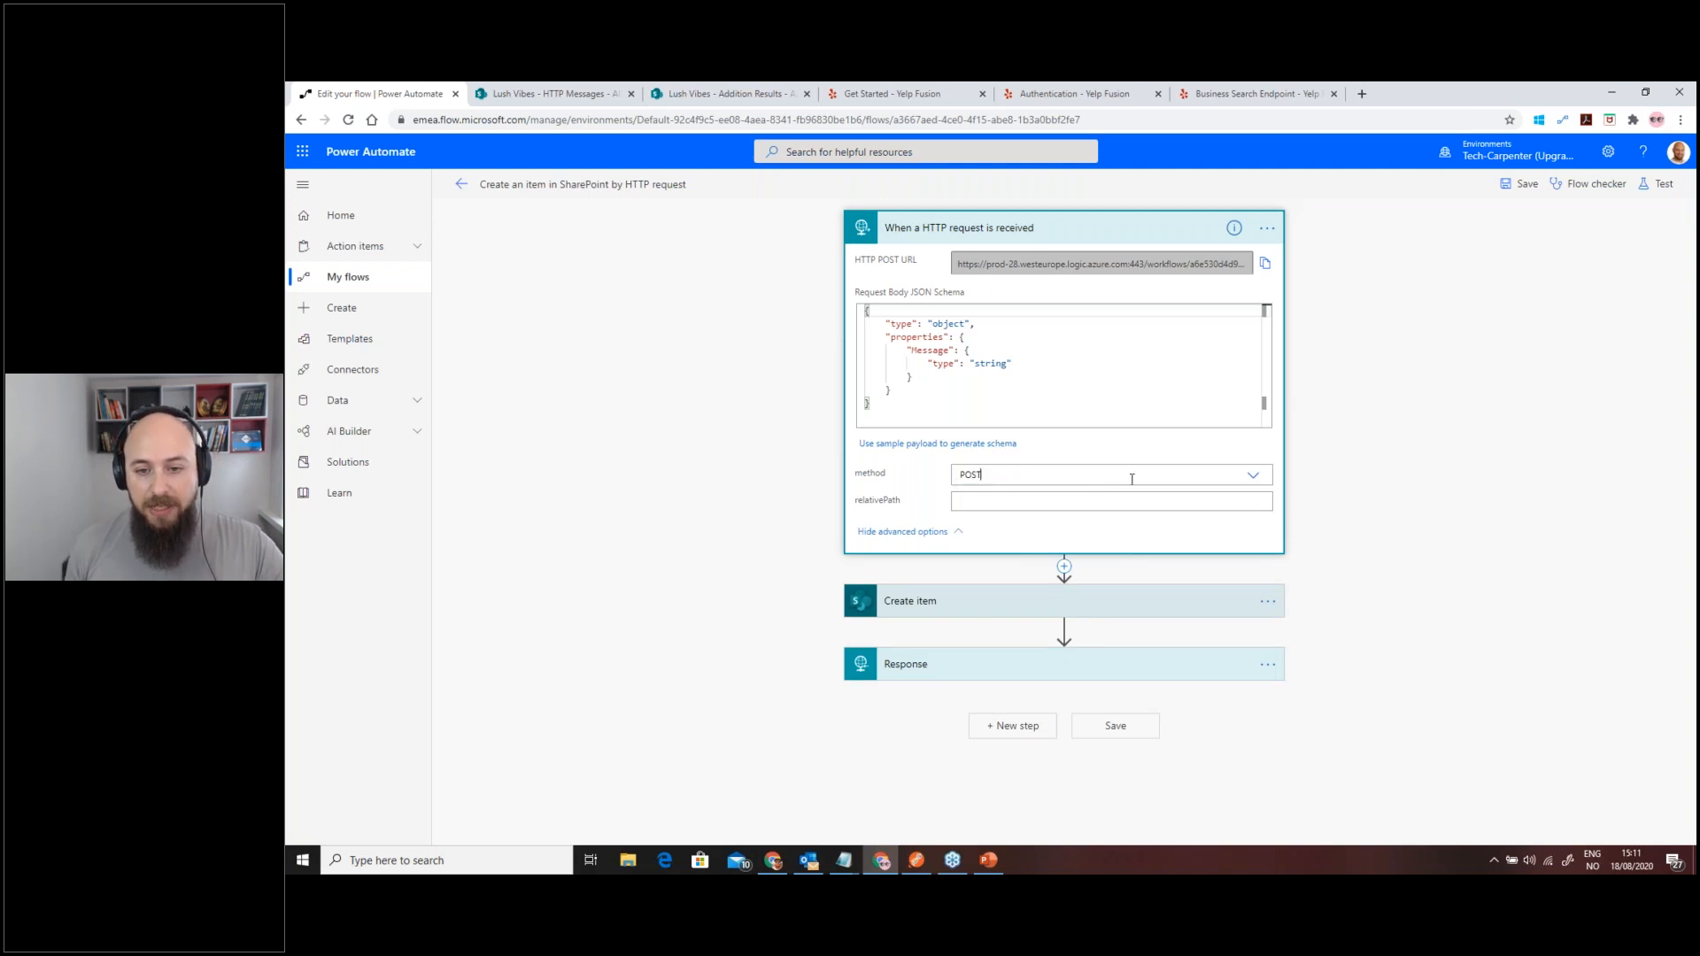
pyautogui.click(1195, 476)
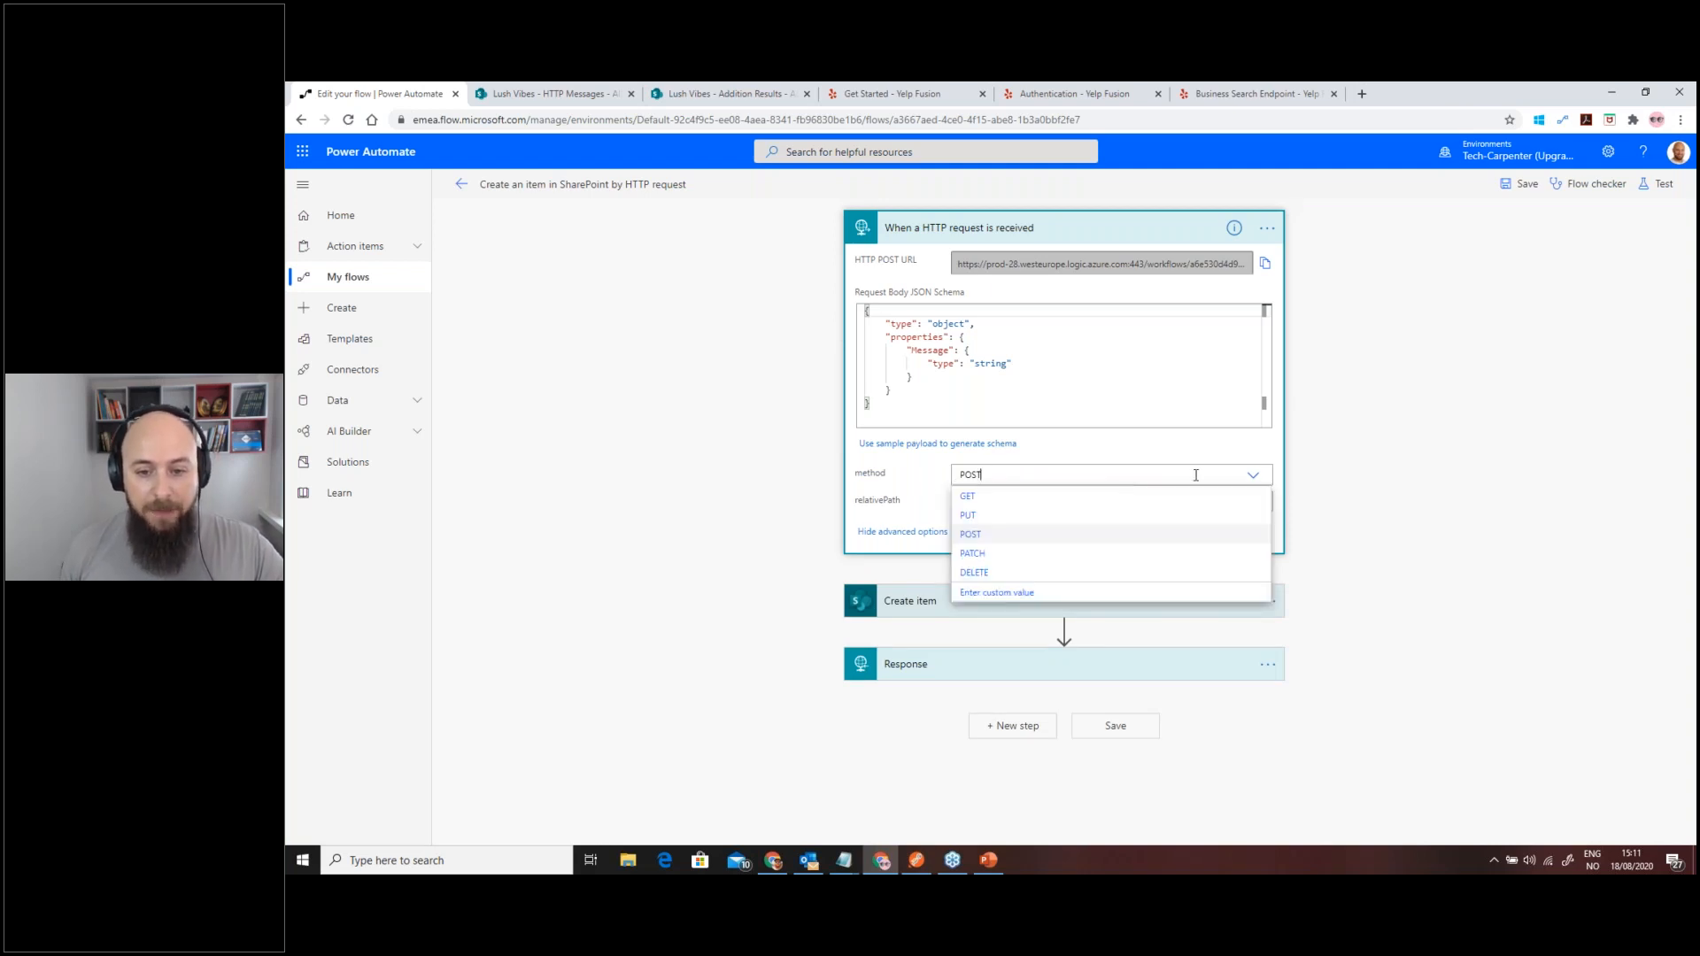
pyautogui.click(932, 473)
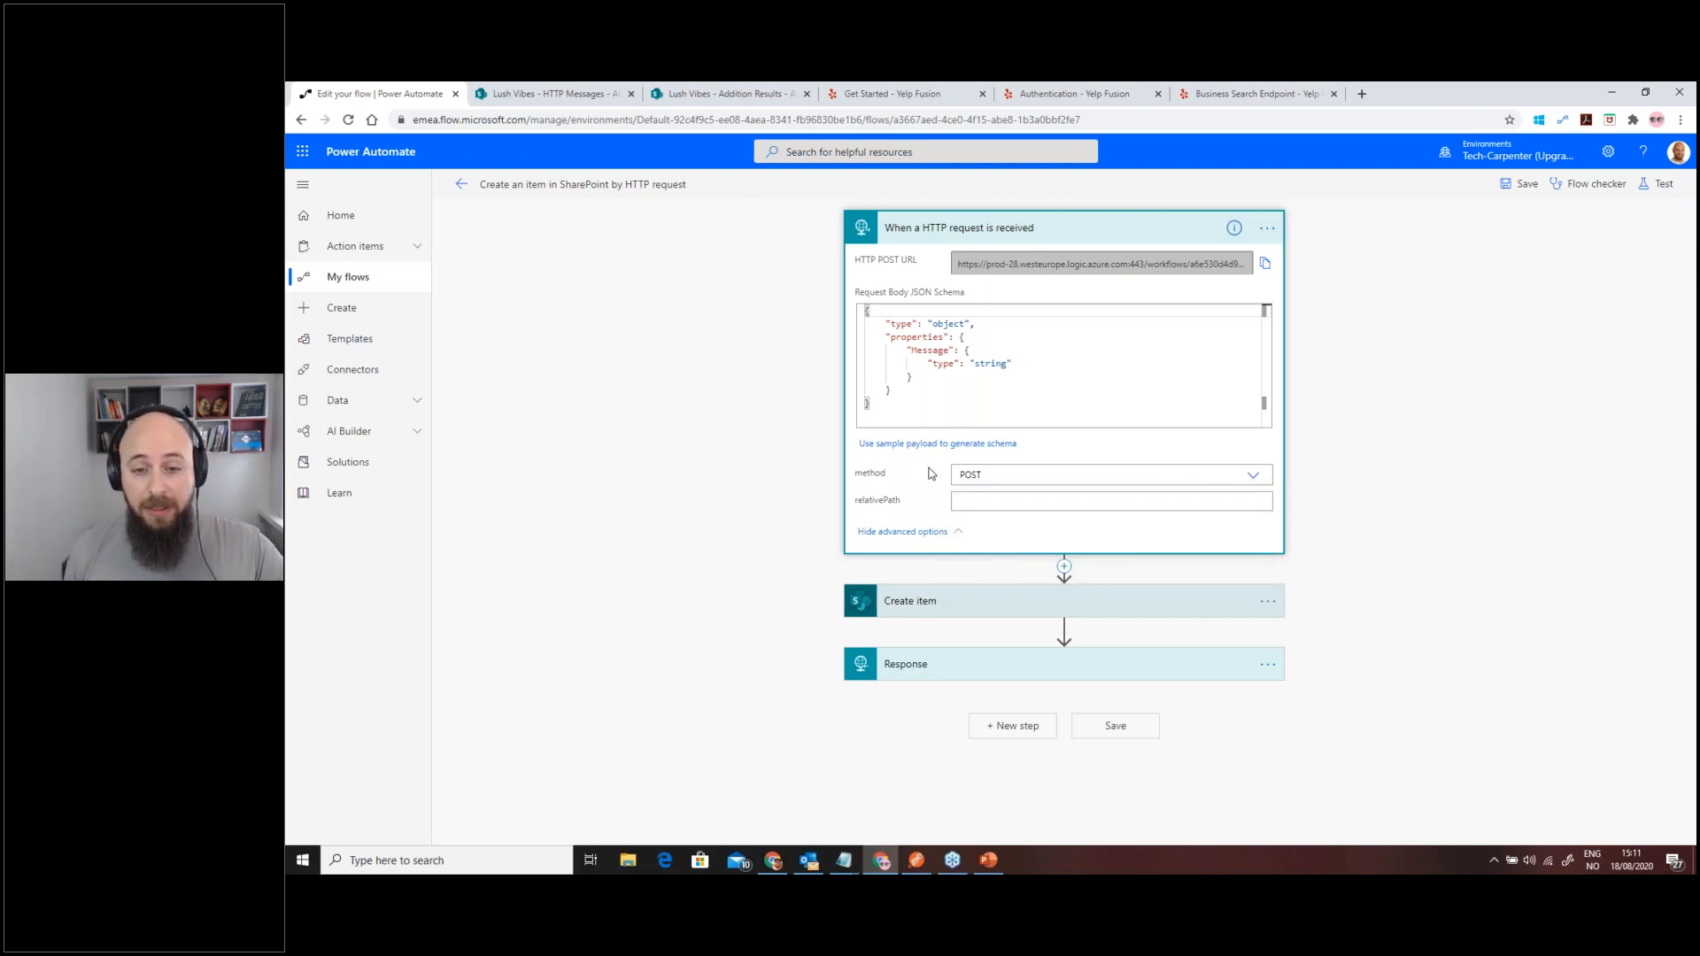
# - Expand the Create item action and compare its Title field with the Message property in the trigger's JSON schema
pyautogui.click(1009, 607)
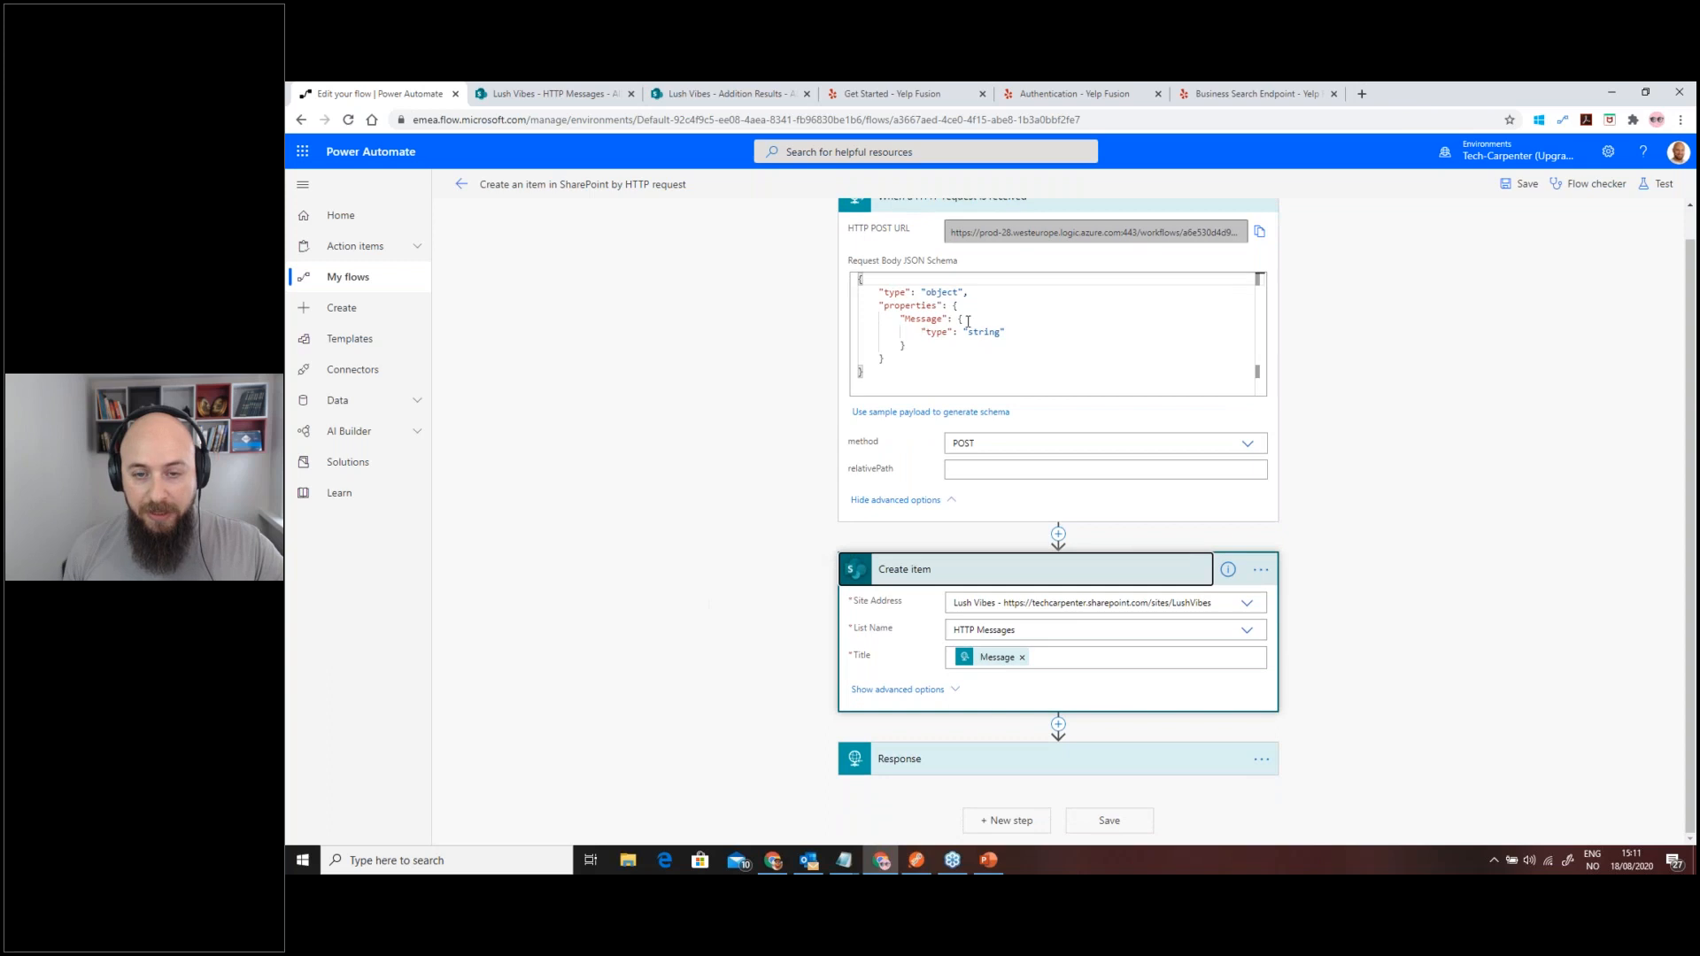
pyautogui.scroll(1, 952, 327)
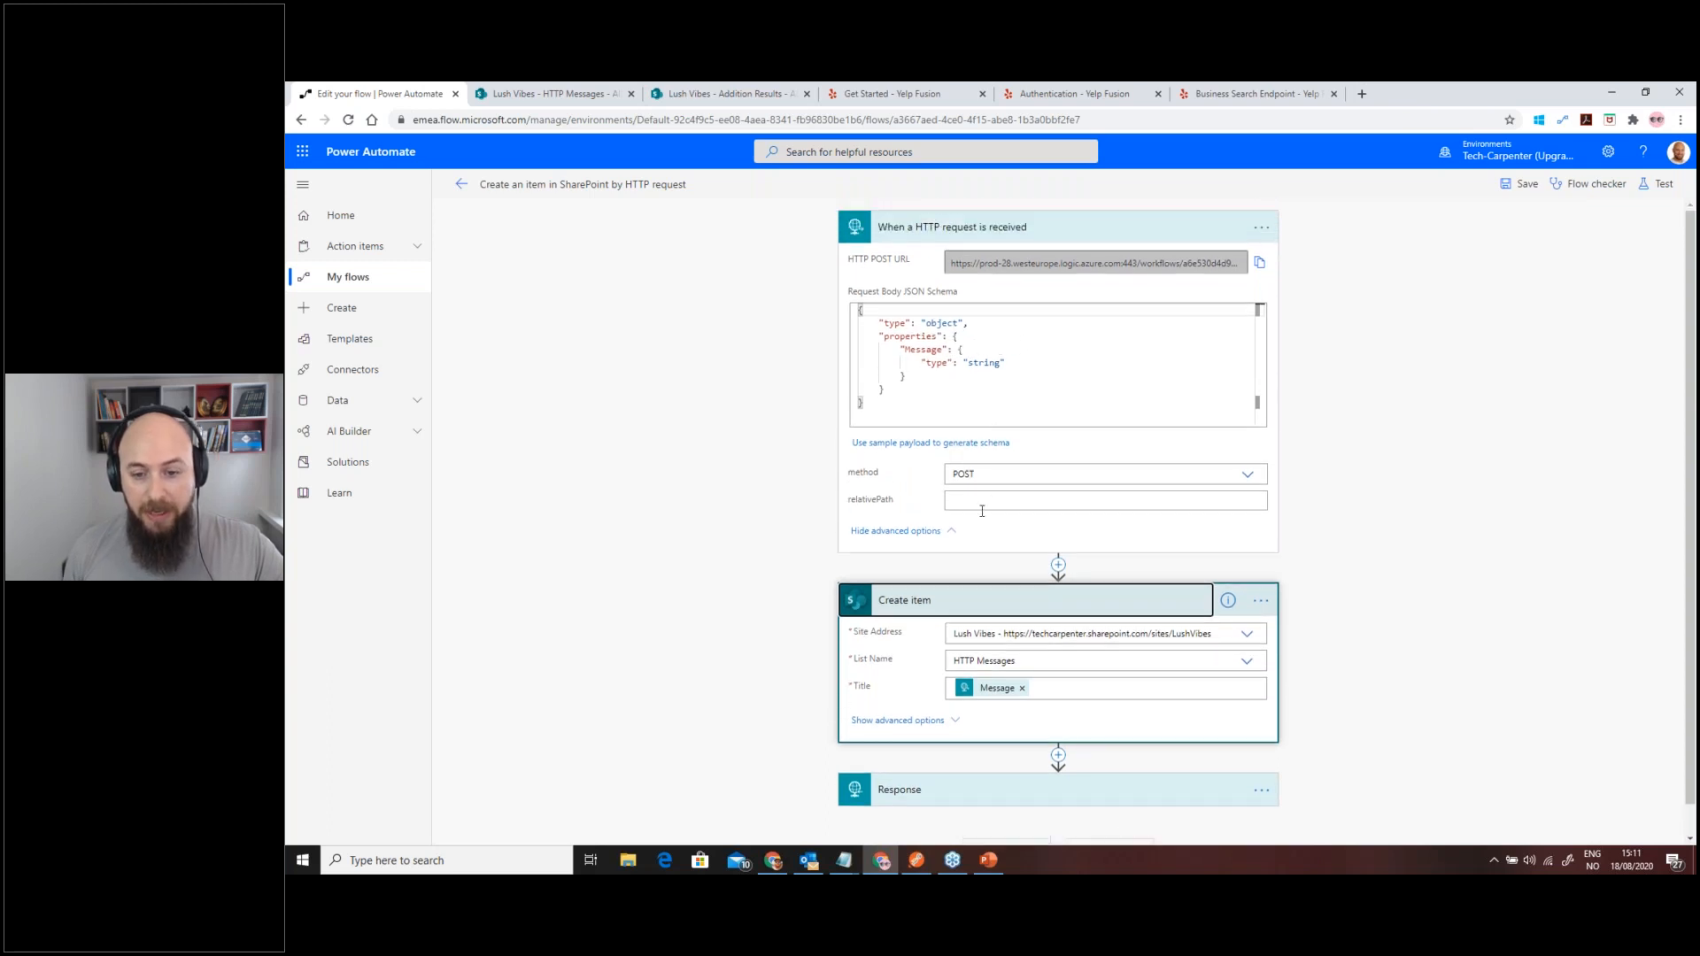
pyautogui.scroll(-1, 983, 511)
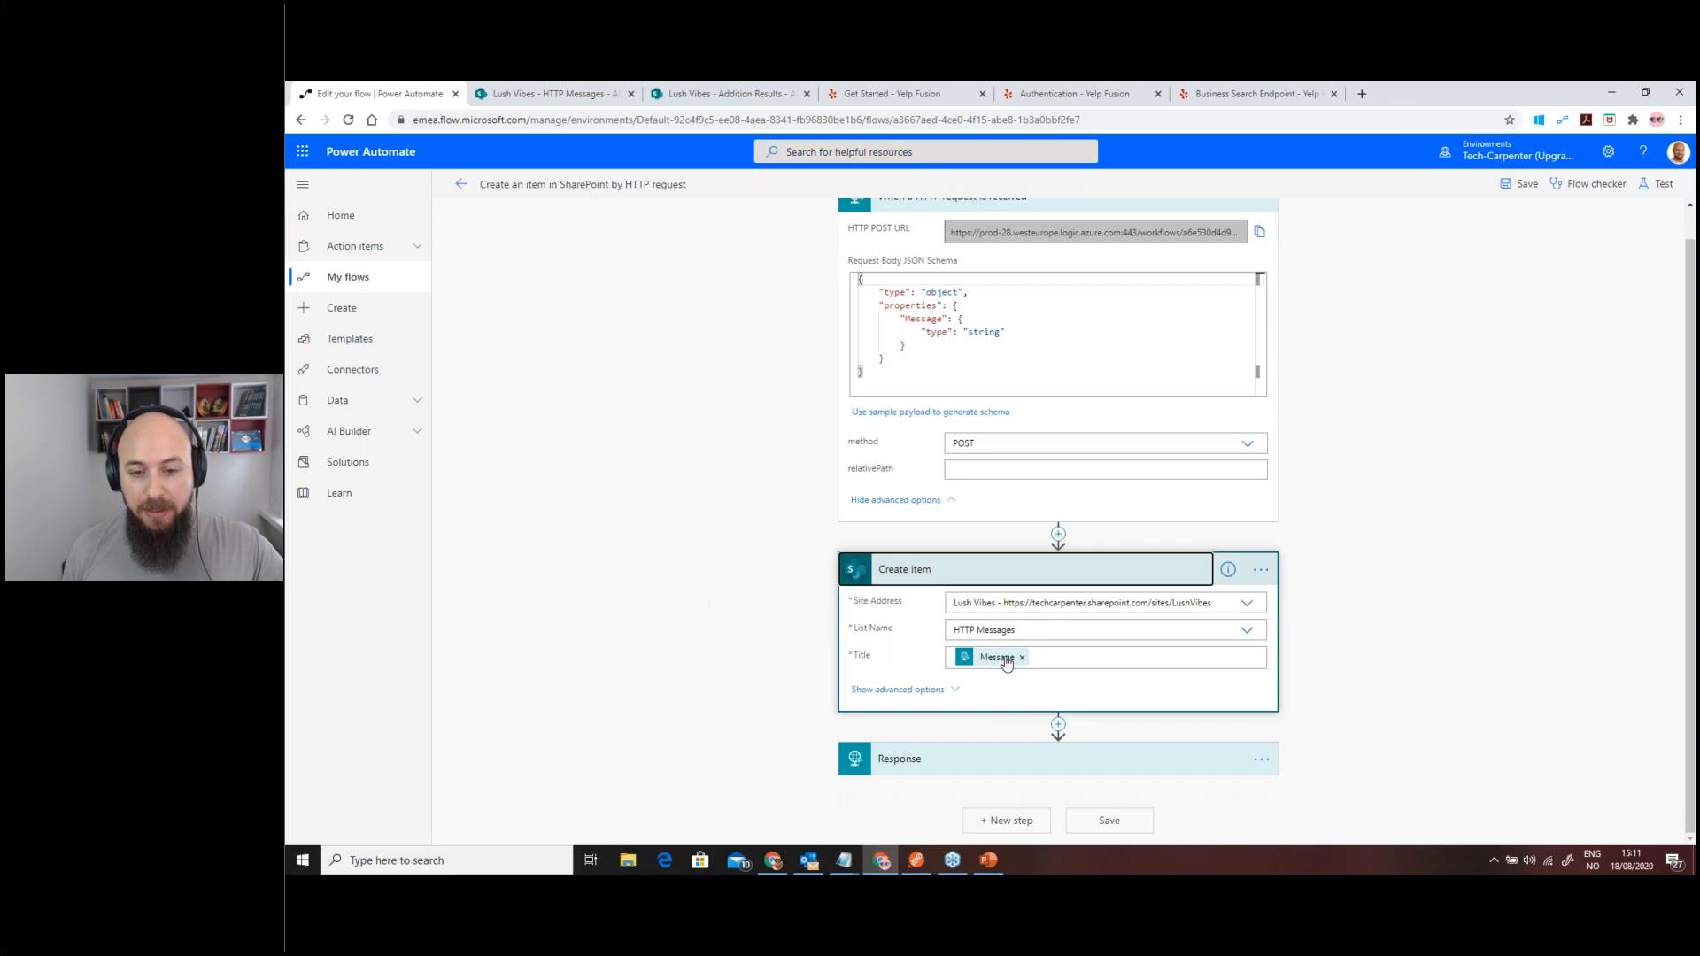
# - Expand the Response action and review its status code and body alongside the trigger and Create item settings
pyautogui.click(875, 748)
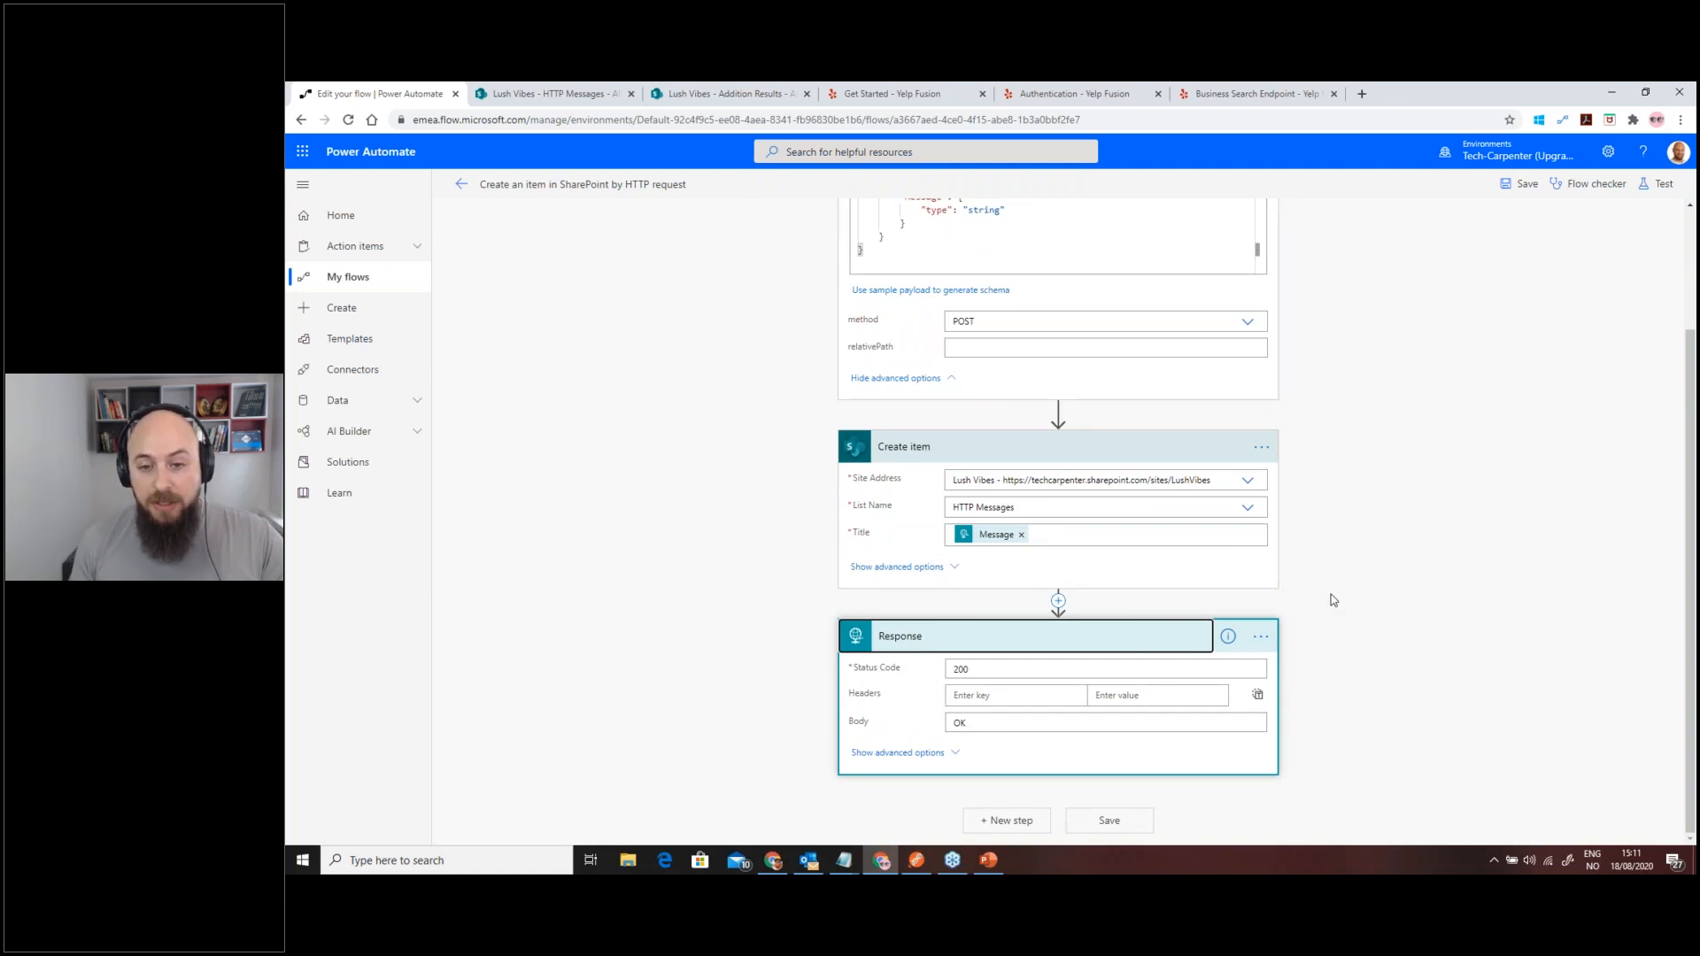
pyautogui.scroll(3, 1305, 383)
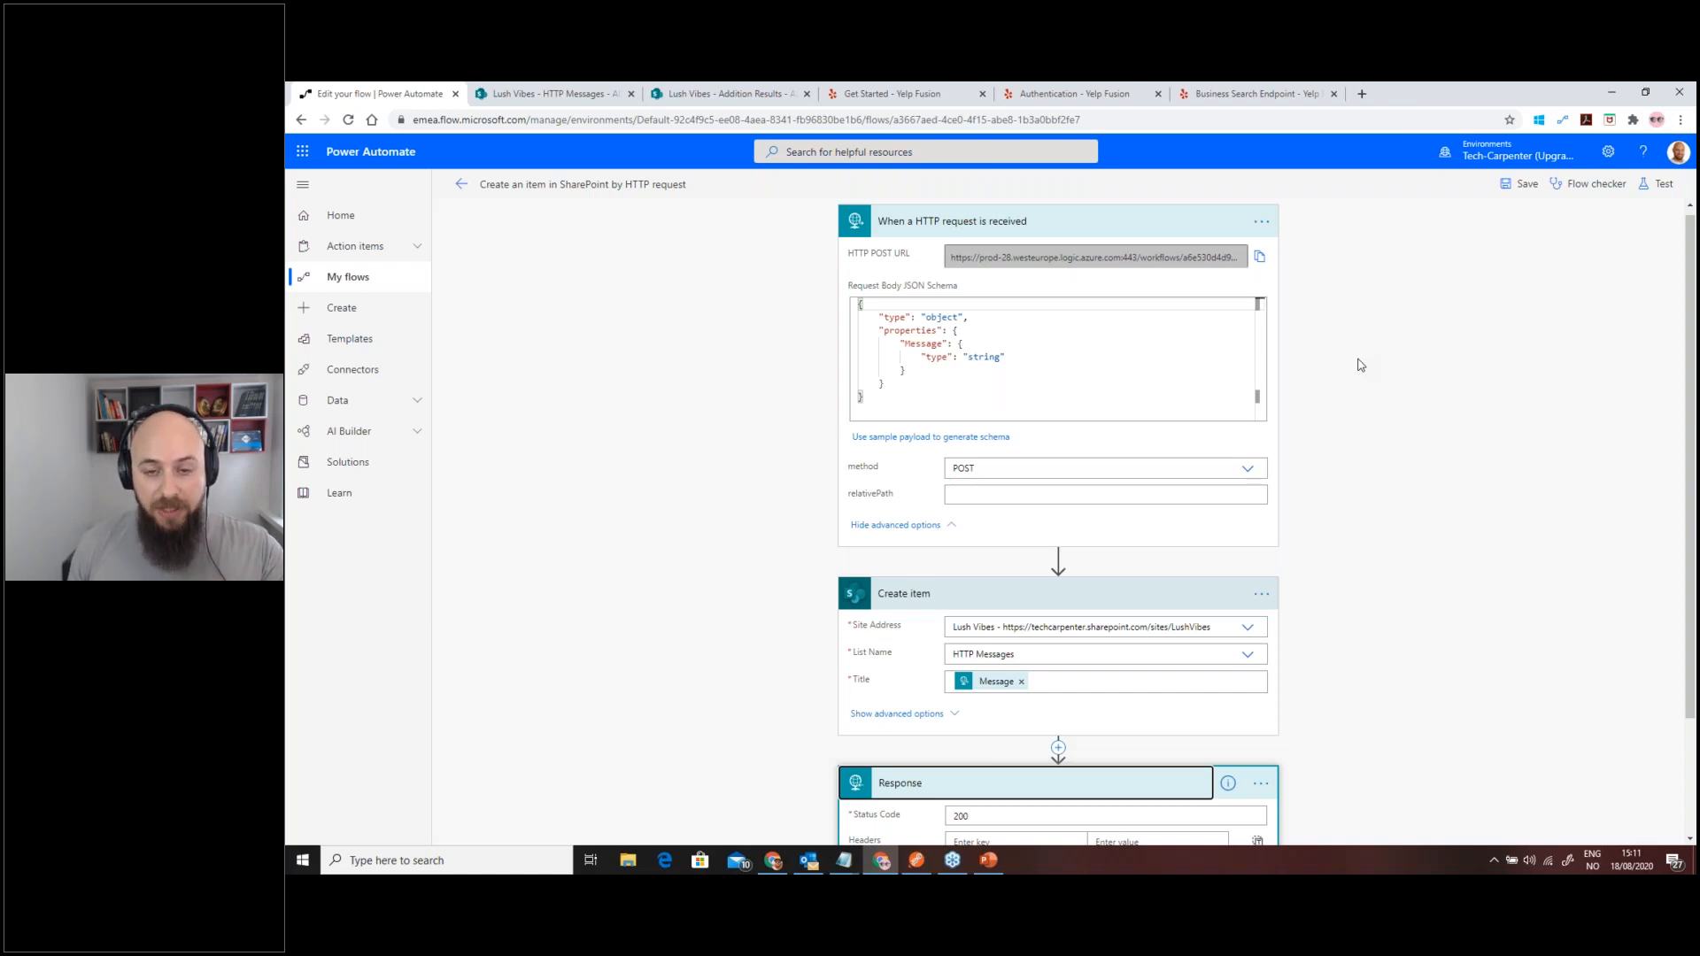
pyautogui.scroll(-1, 1360, 366)
pyautogui.scroll(1, 1360, 367)
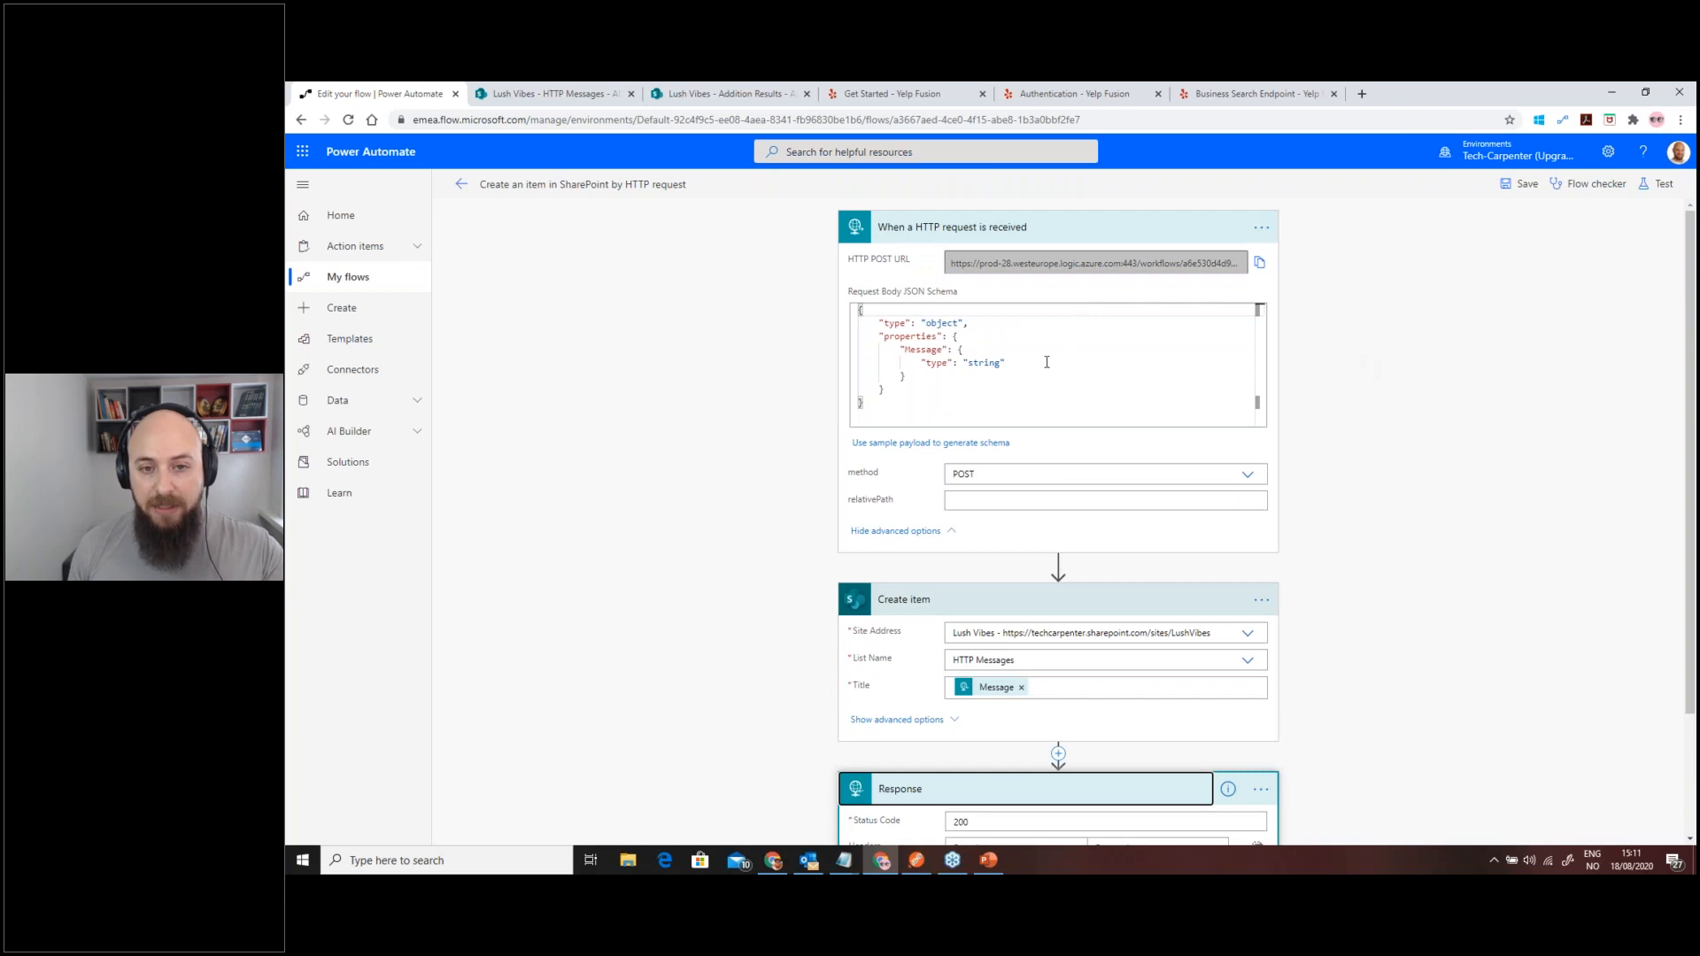
pyautogui.scroll(-2, 1026, 358)
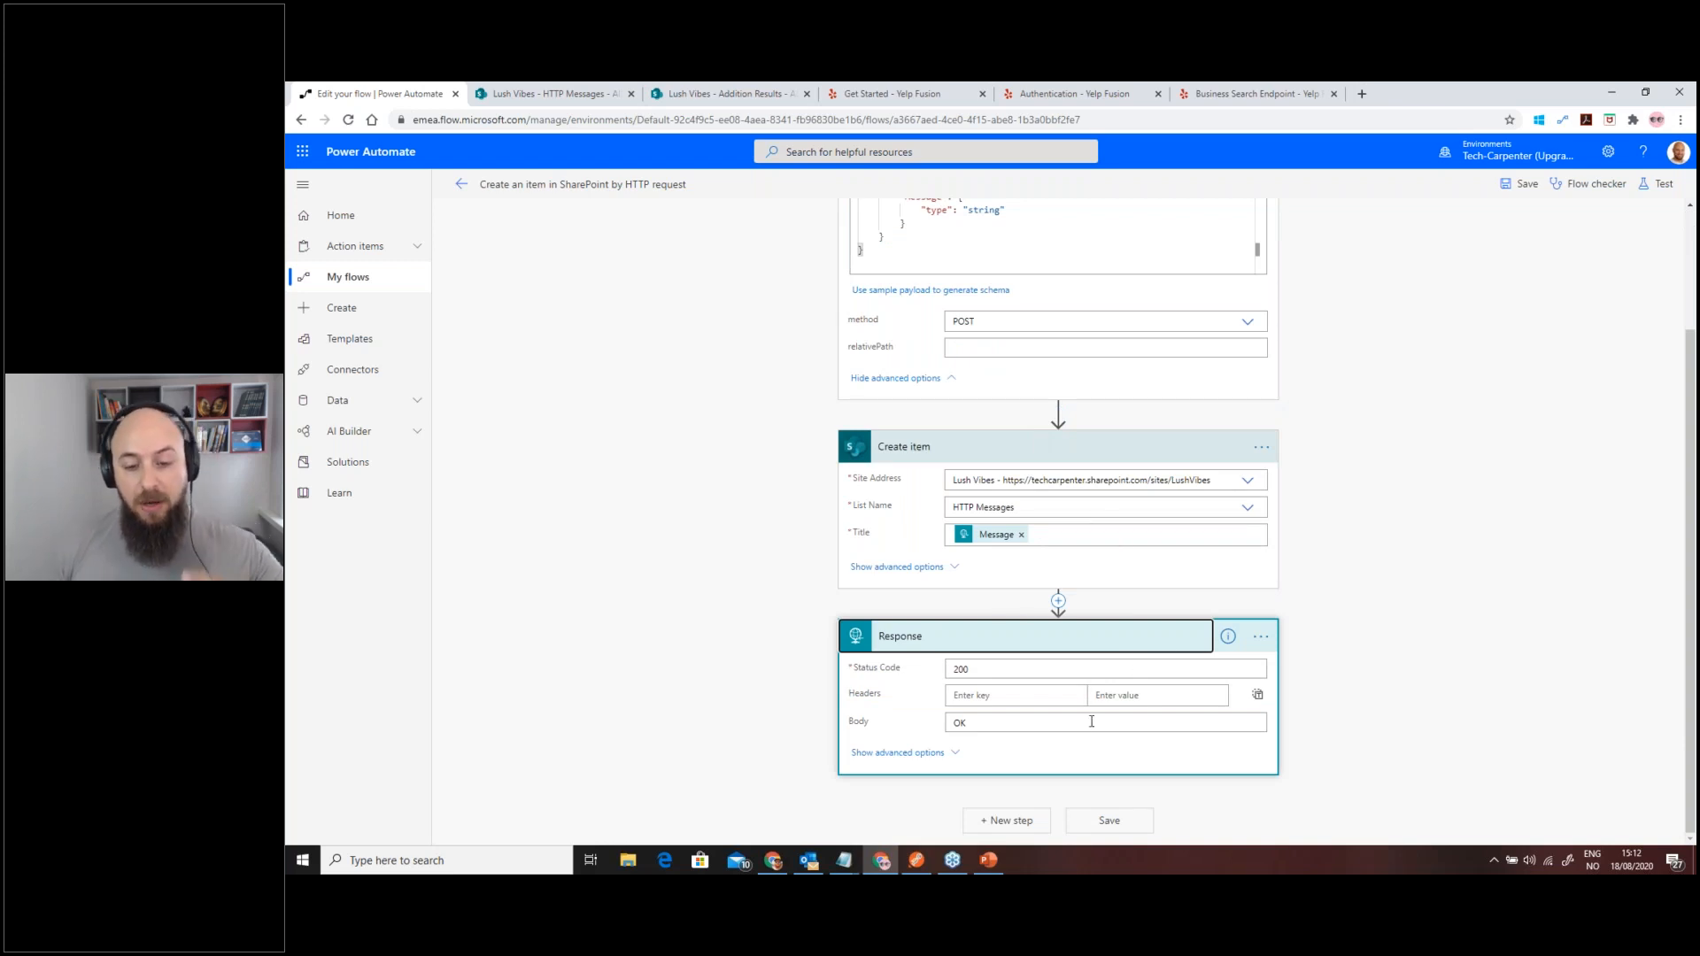
pyautogui.scroll(1, 769, 526)
pyautogui.scroll(-1, 768, 527)
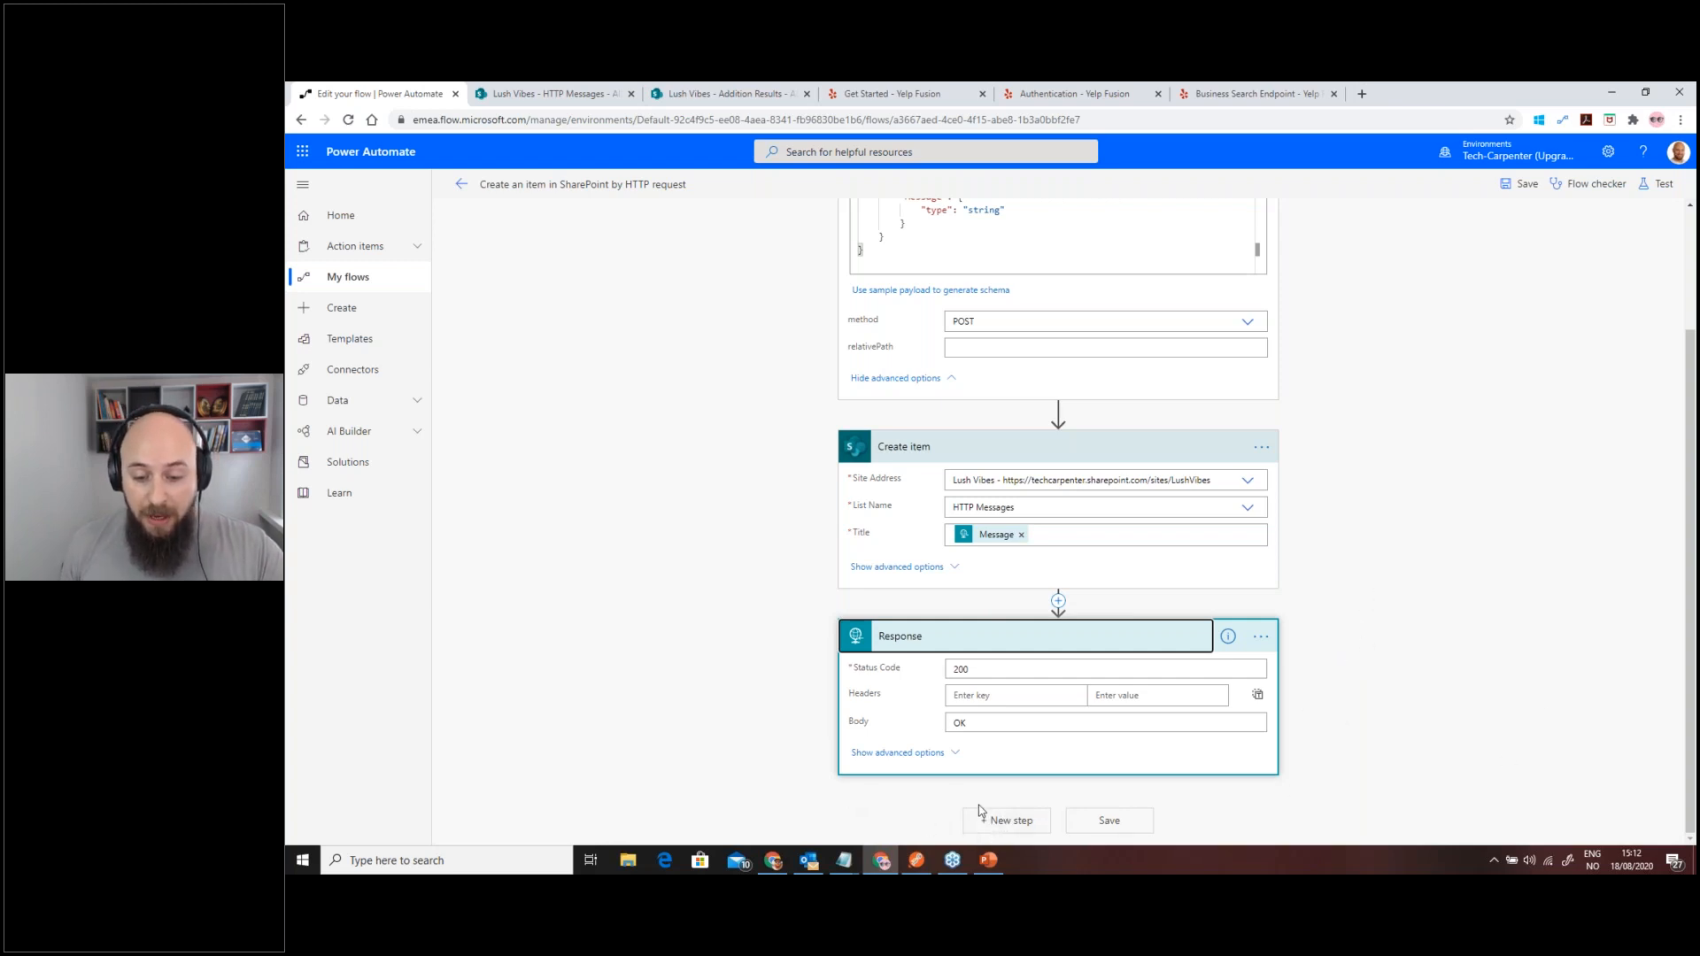
# - Switch to Postman to view its empty request builder, reposition the window and return to the flow
pyautogui.click(915, 859)
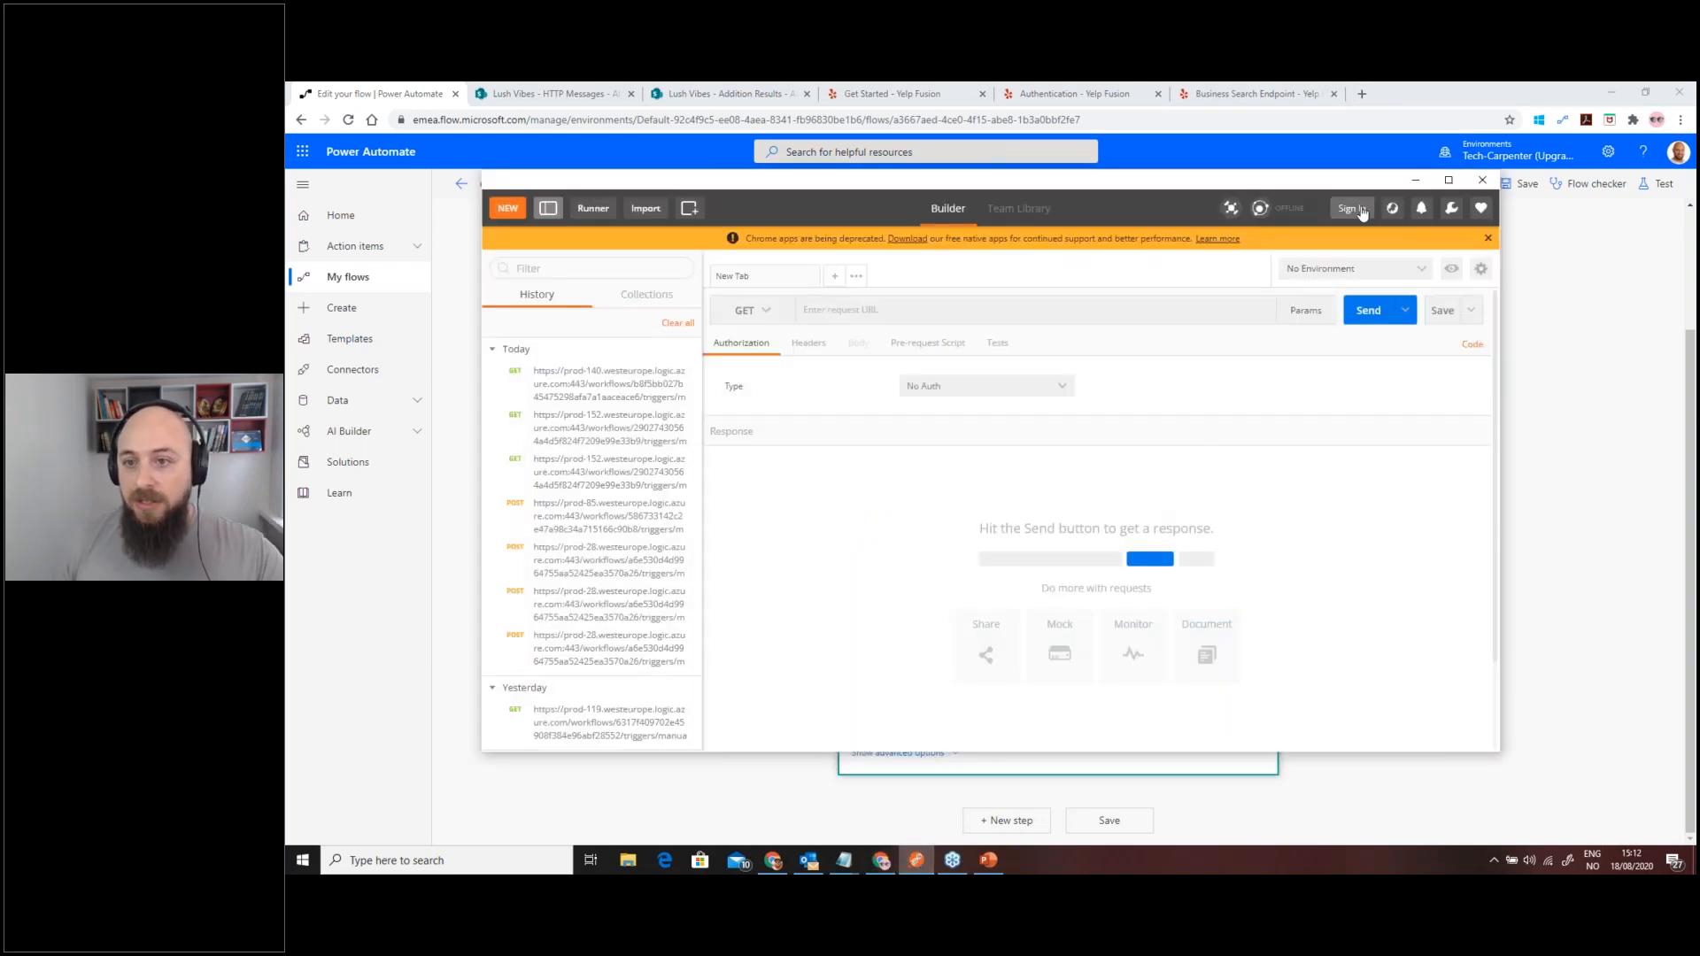
pyautogui.moveTo(1266, 183); pyautogui.dragTo(1180, 196)
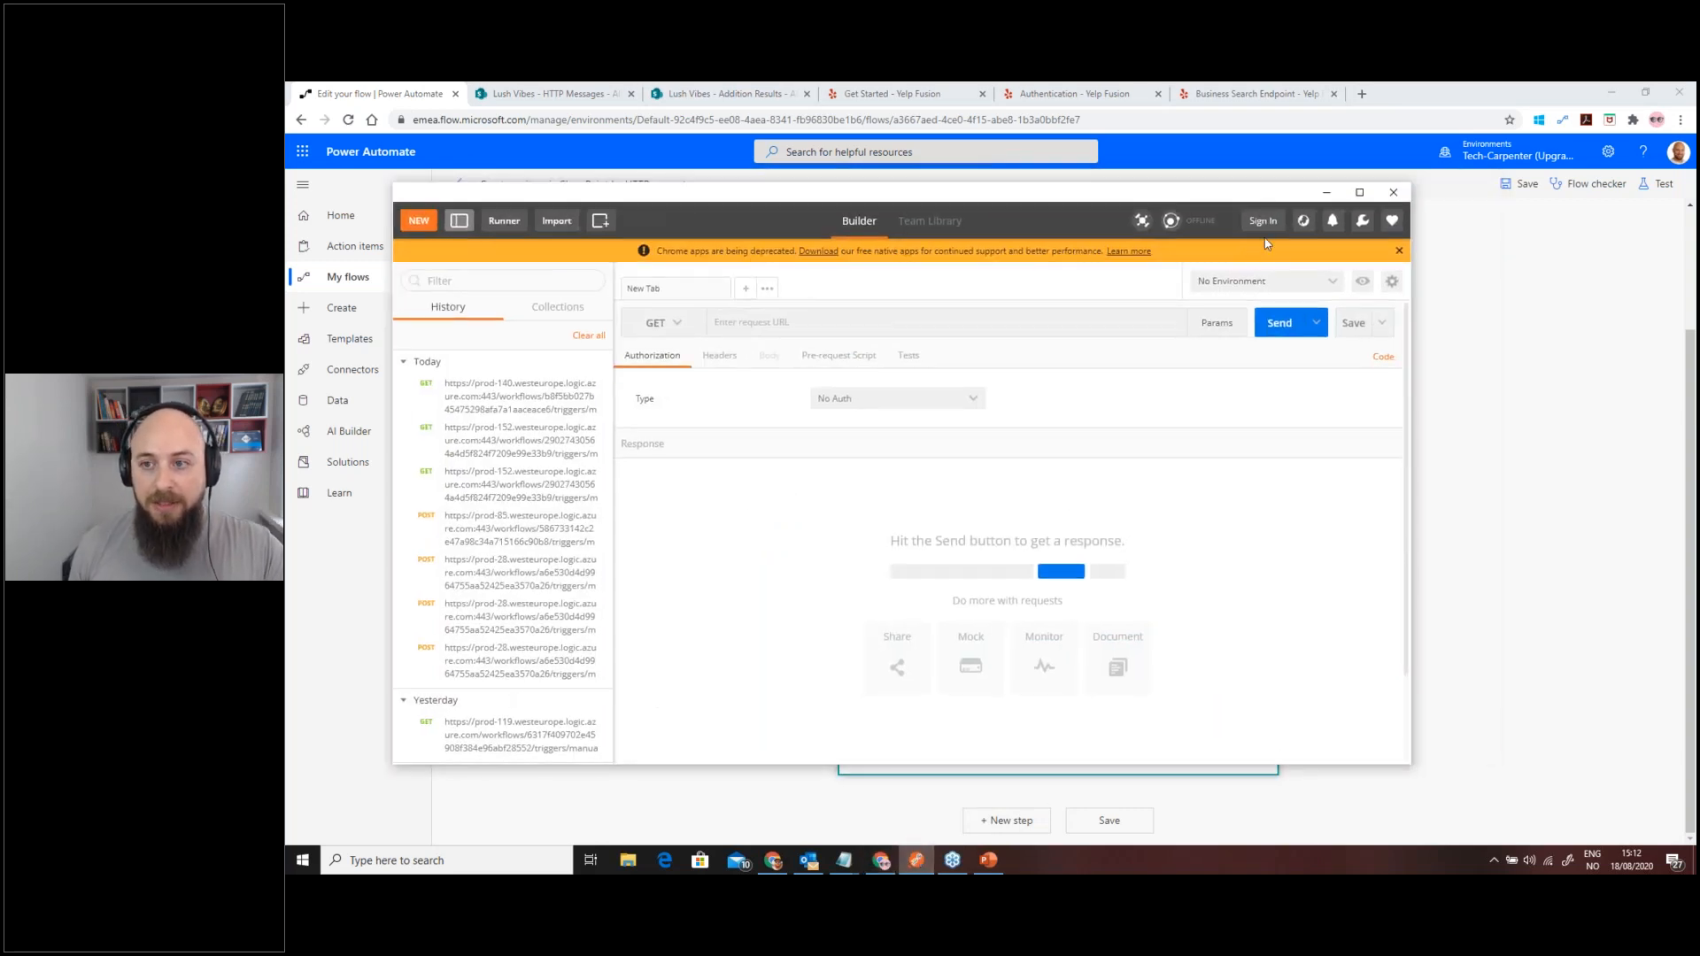
pyautogui.click(1328, 194)
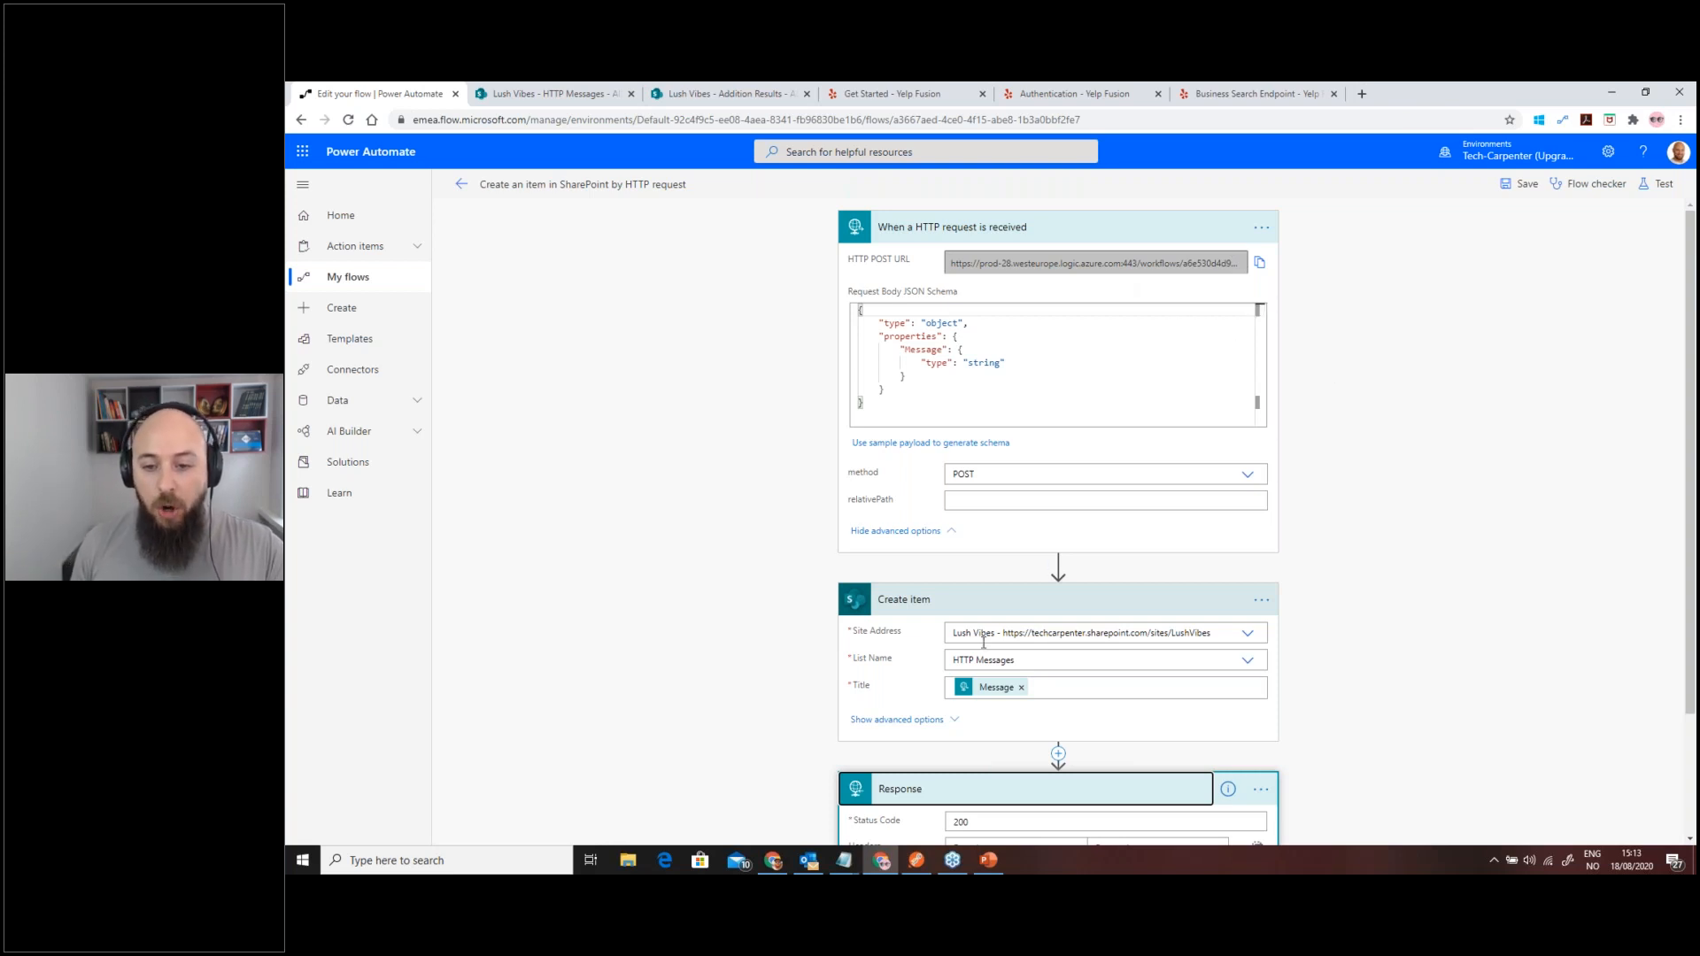
# - Copy the trigger's signed HTTP POST URL and paste it as the request URL in Postman
pyautogui.scroll(-2, 1120, 626)
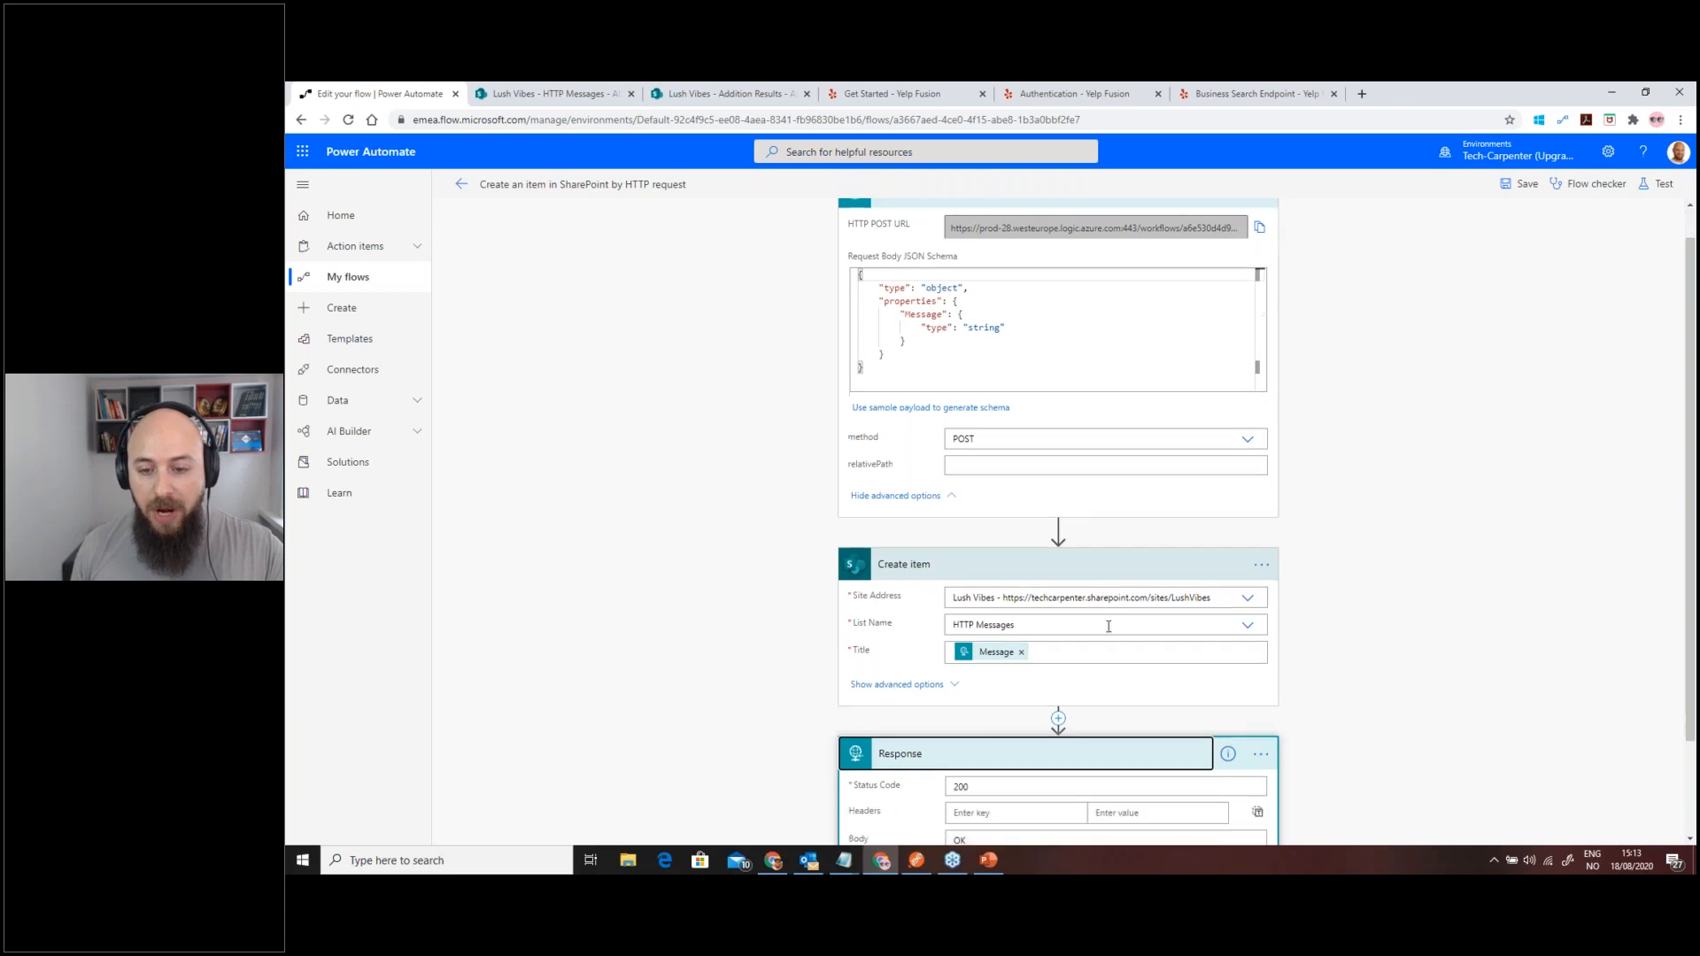
pyautogui.scroll(2, 1032, 255)
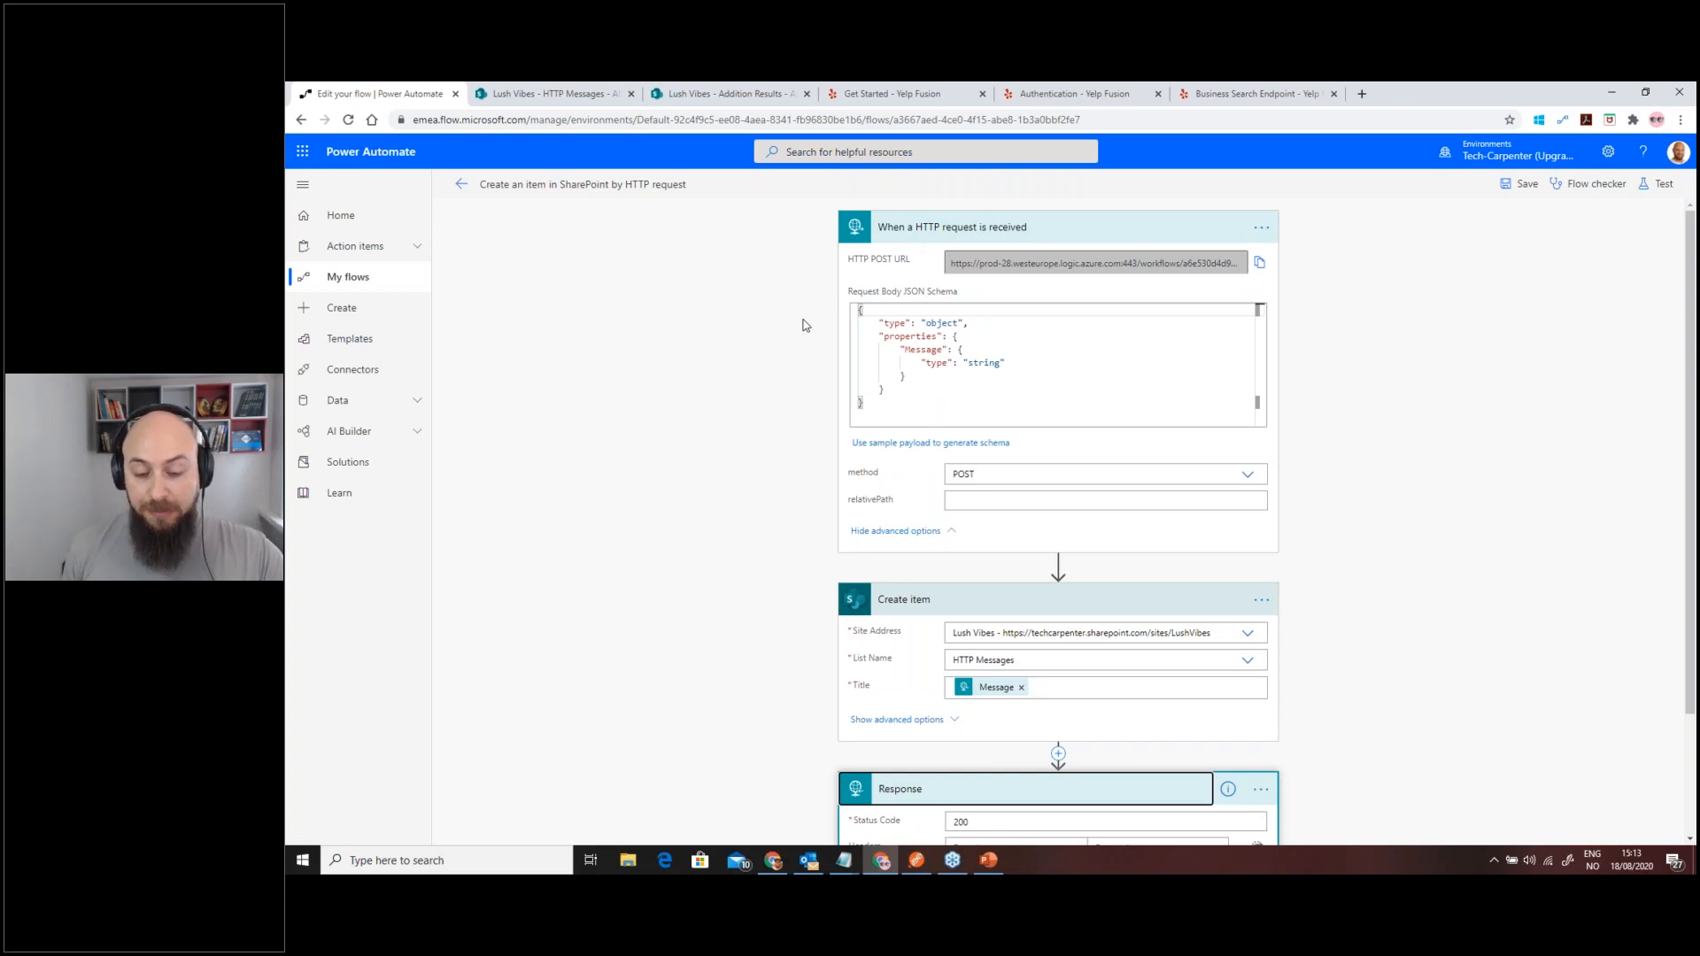
pyautogui.scroll(-3, 804, 324)
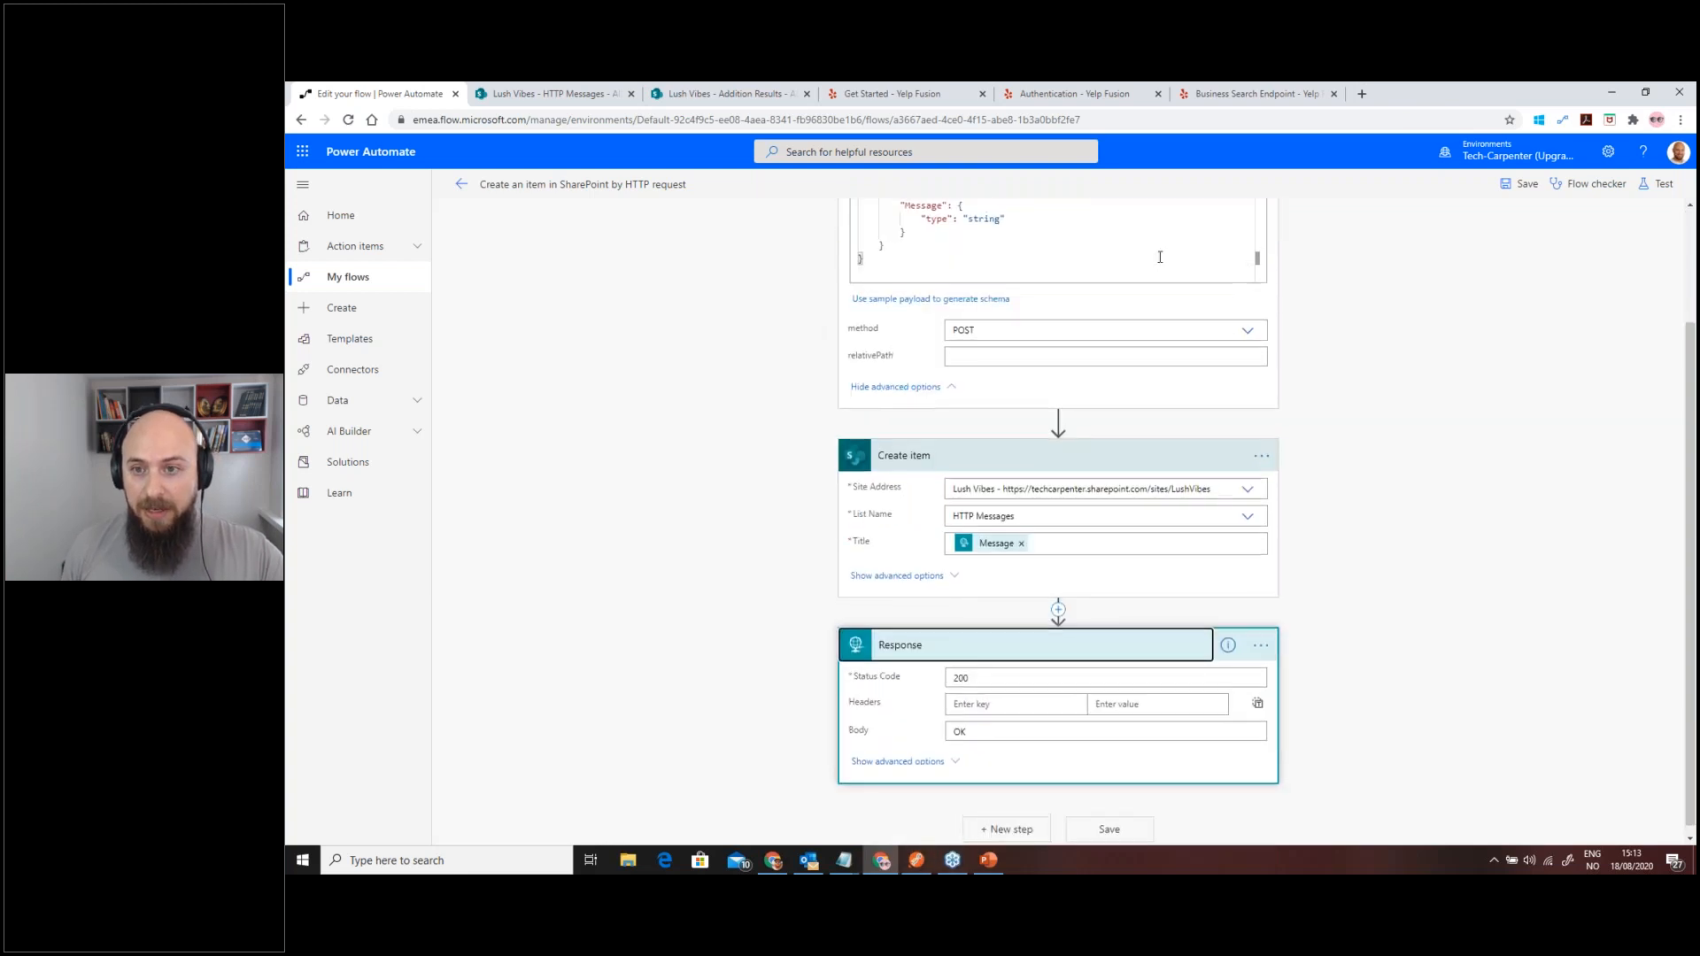
pyautogui.scroll(3, 1160, 257)
pyautogui.click(1258, 263)
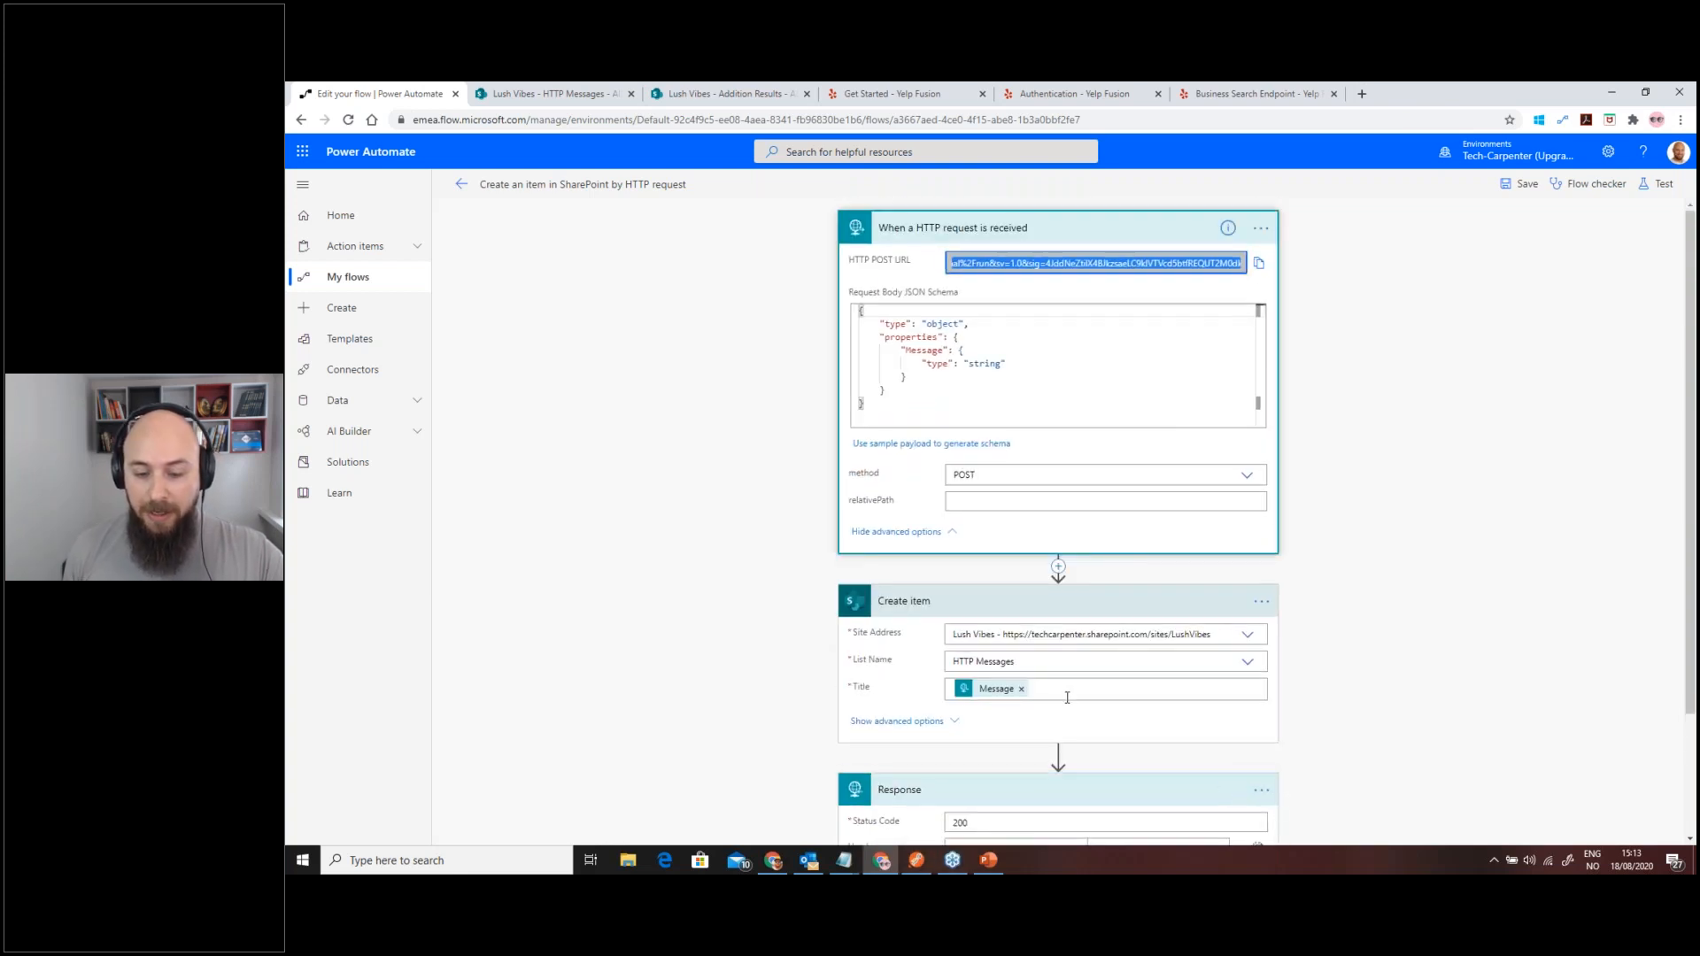
pyautogui.click(917, 860)
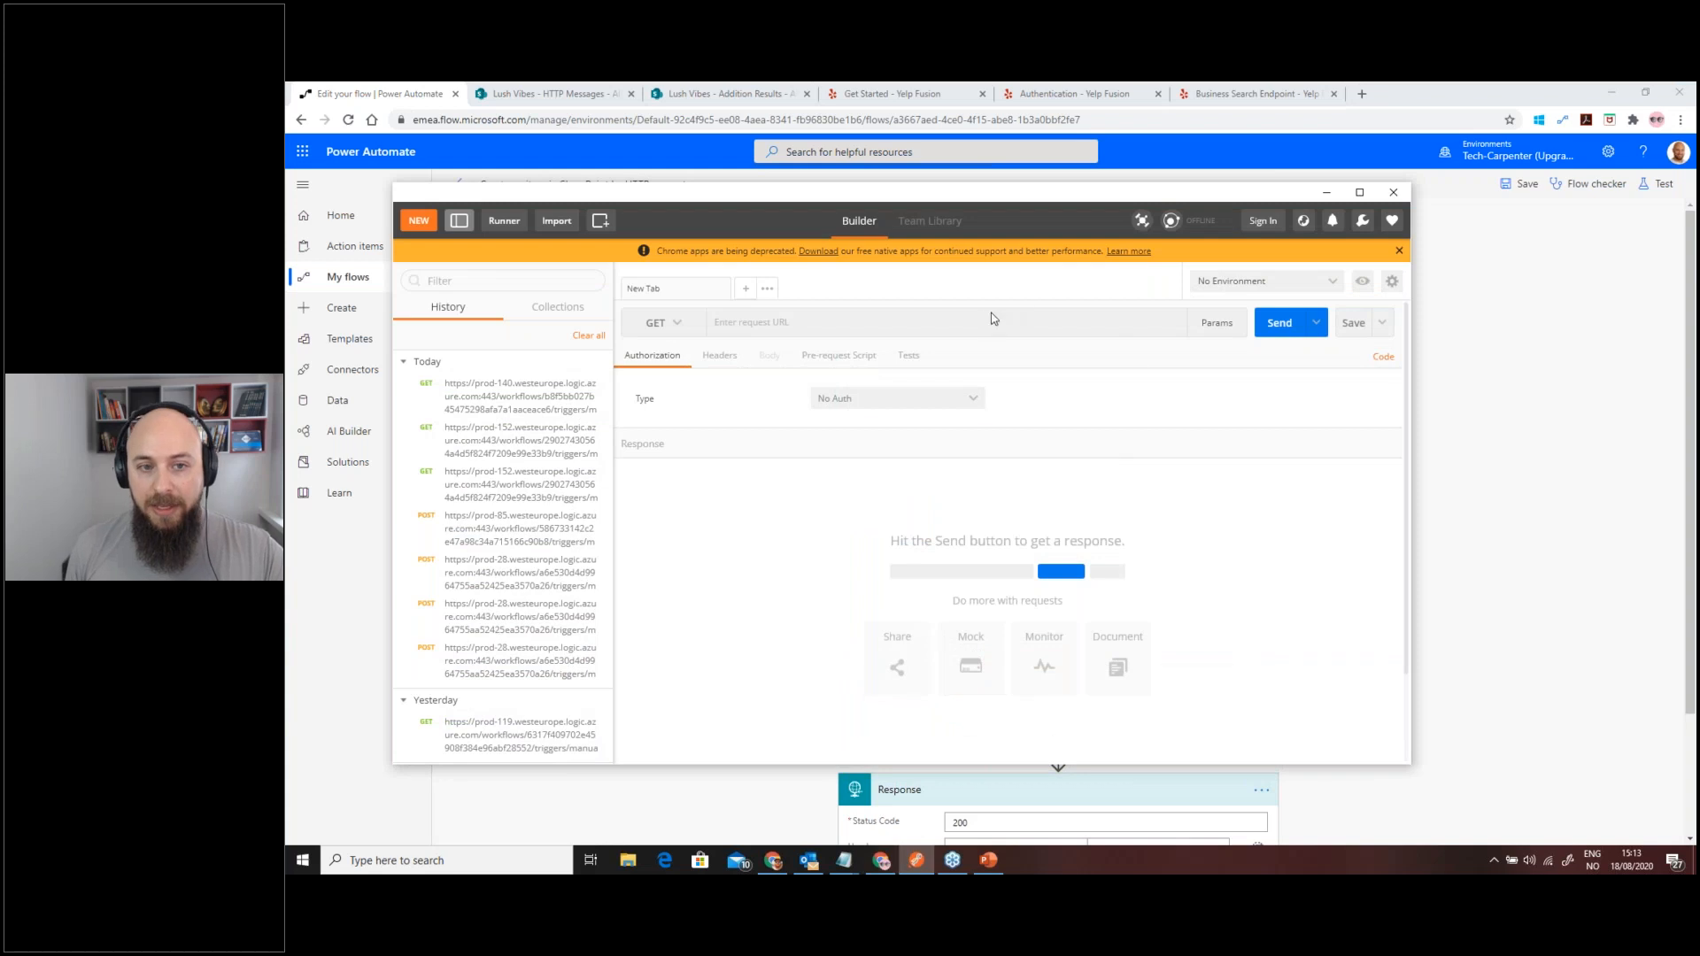
pyautogui.click(988, 324)
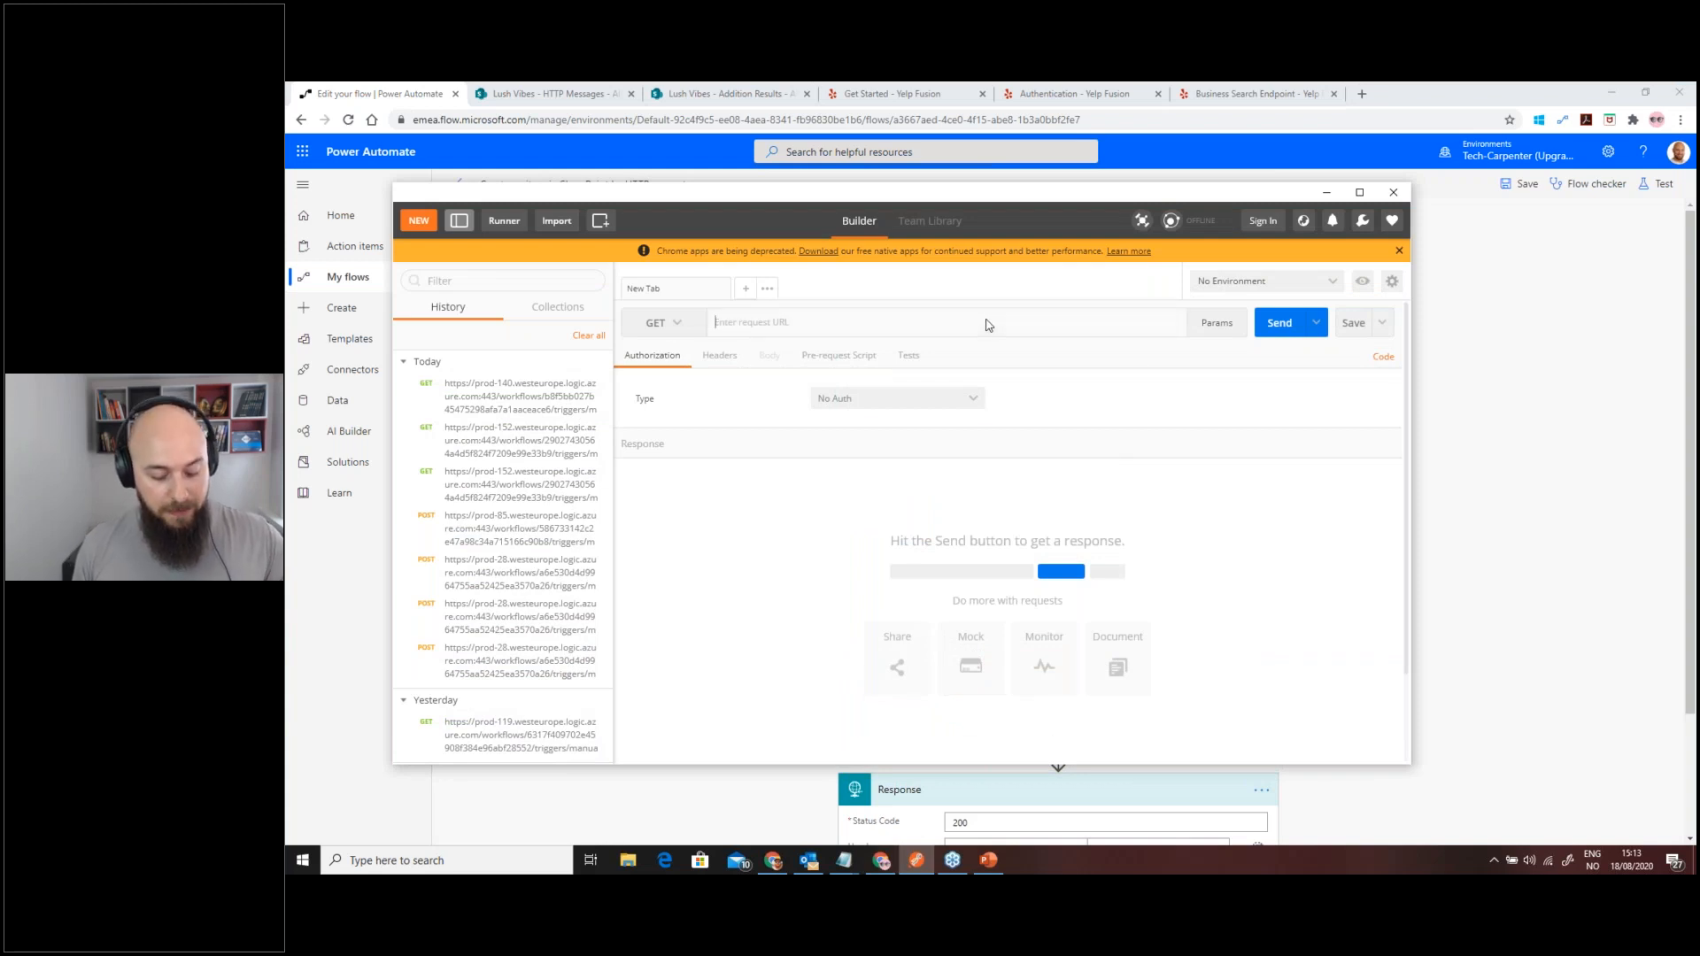
pyautogui.hotkey('ctrl', 'v')
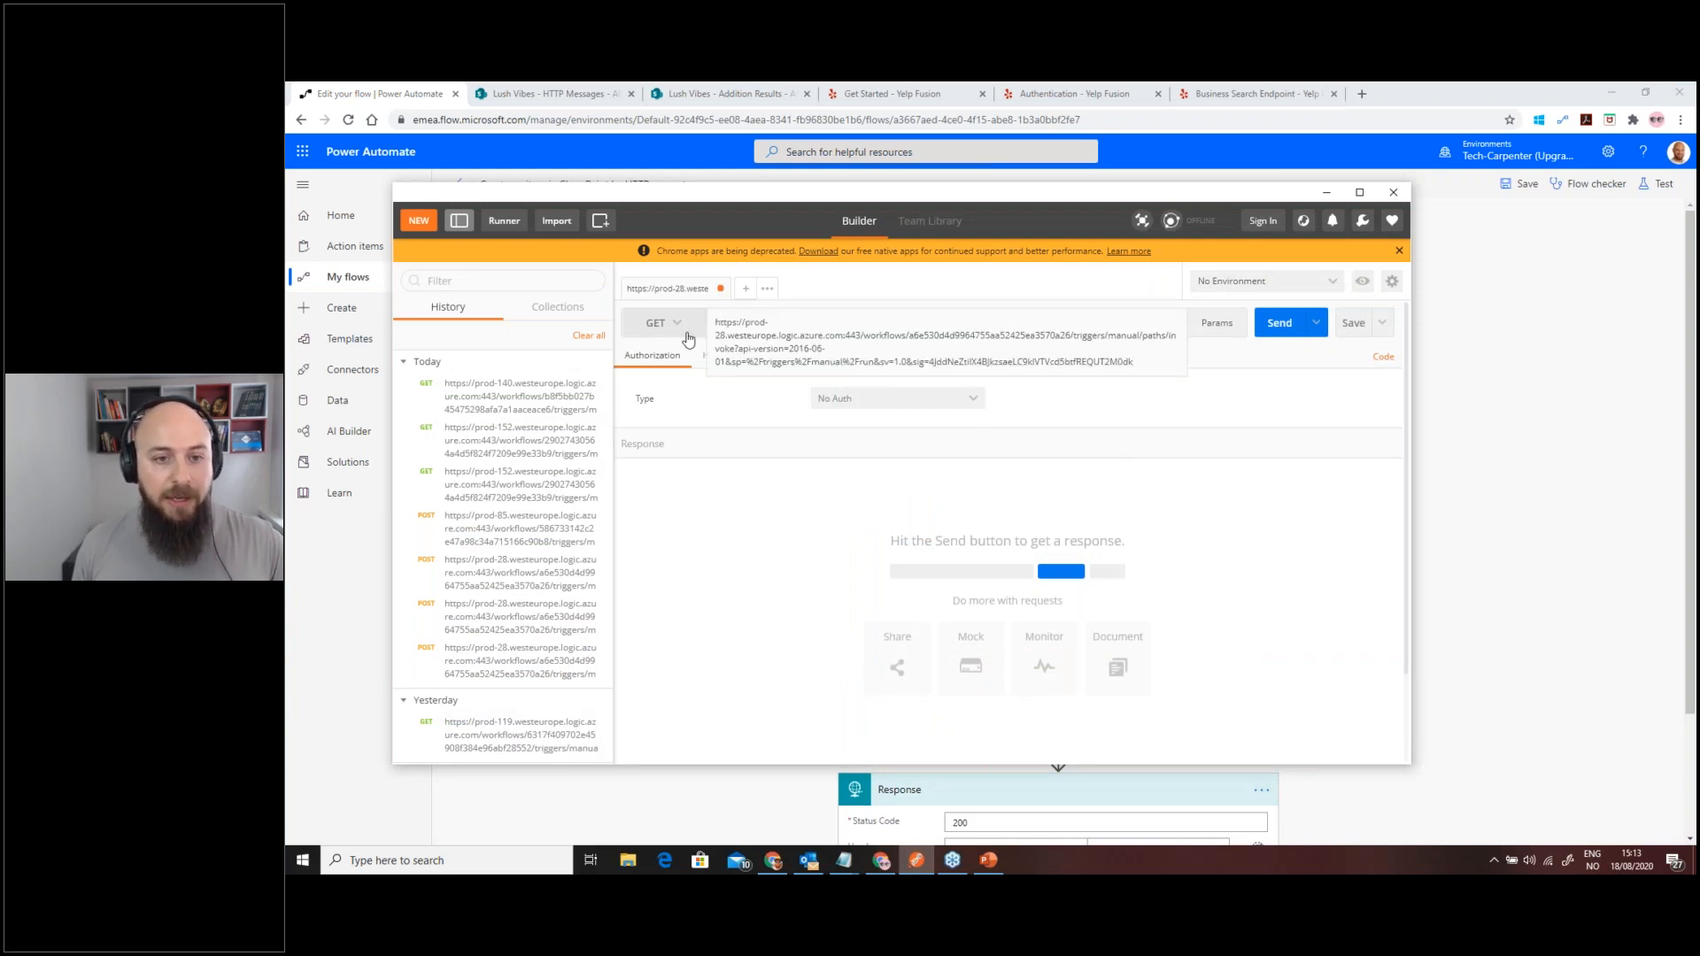
# - Set the Postman request method to POST and check it against the method in the flow's trigger
pyautogui.click(678, 324)
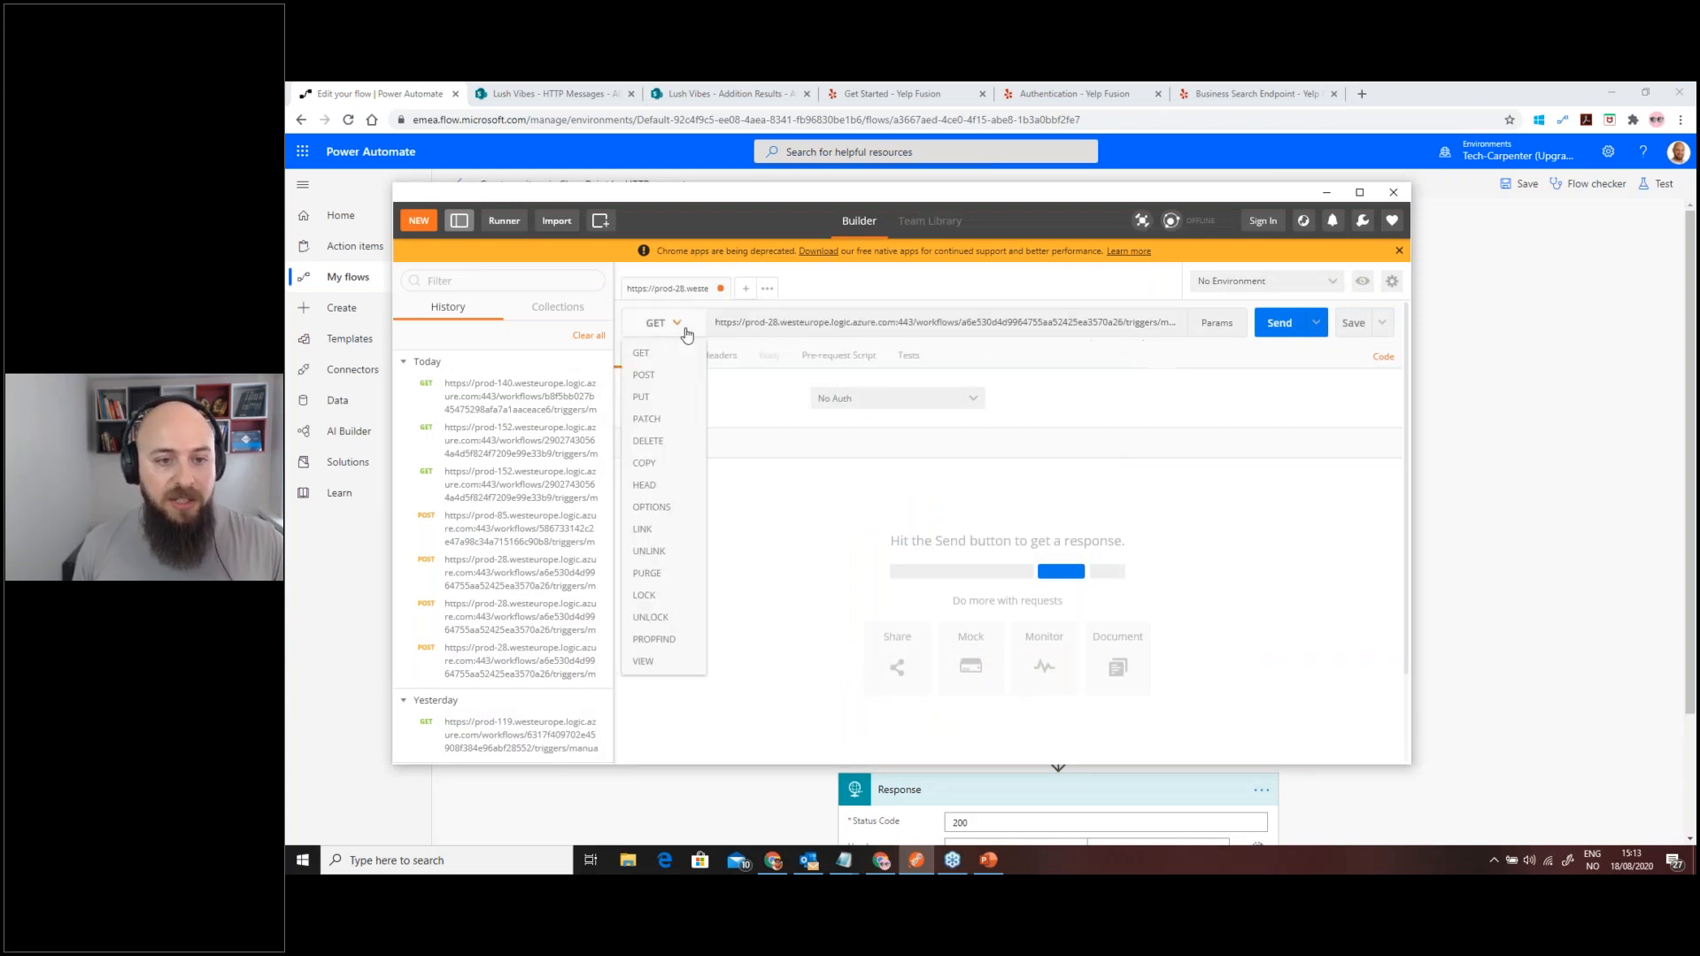
pyautogui.click(655, 376)
pyautogui.click(1327, 192)
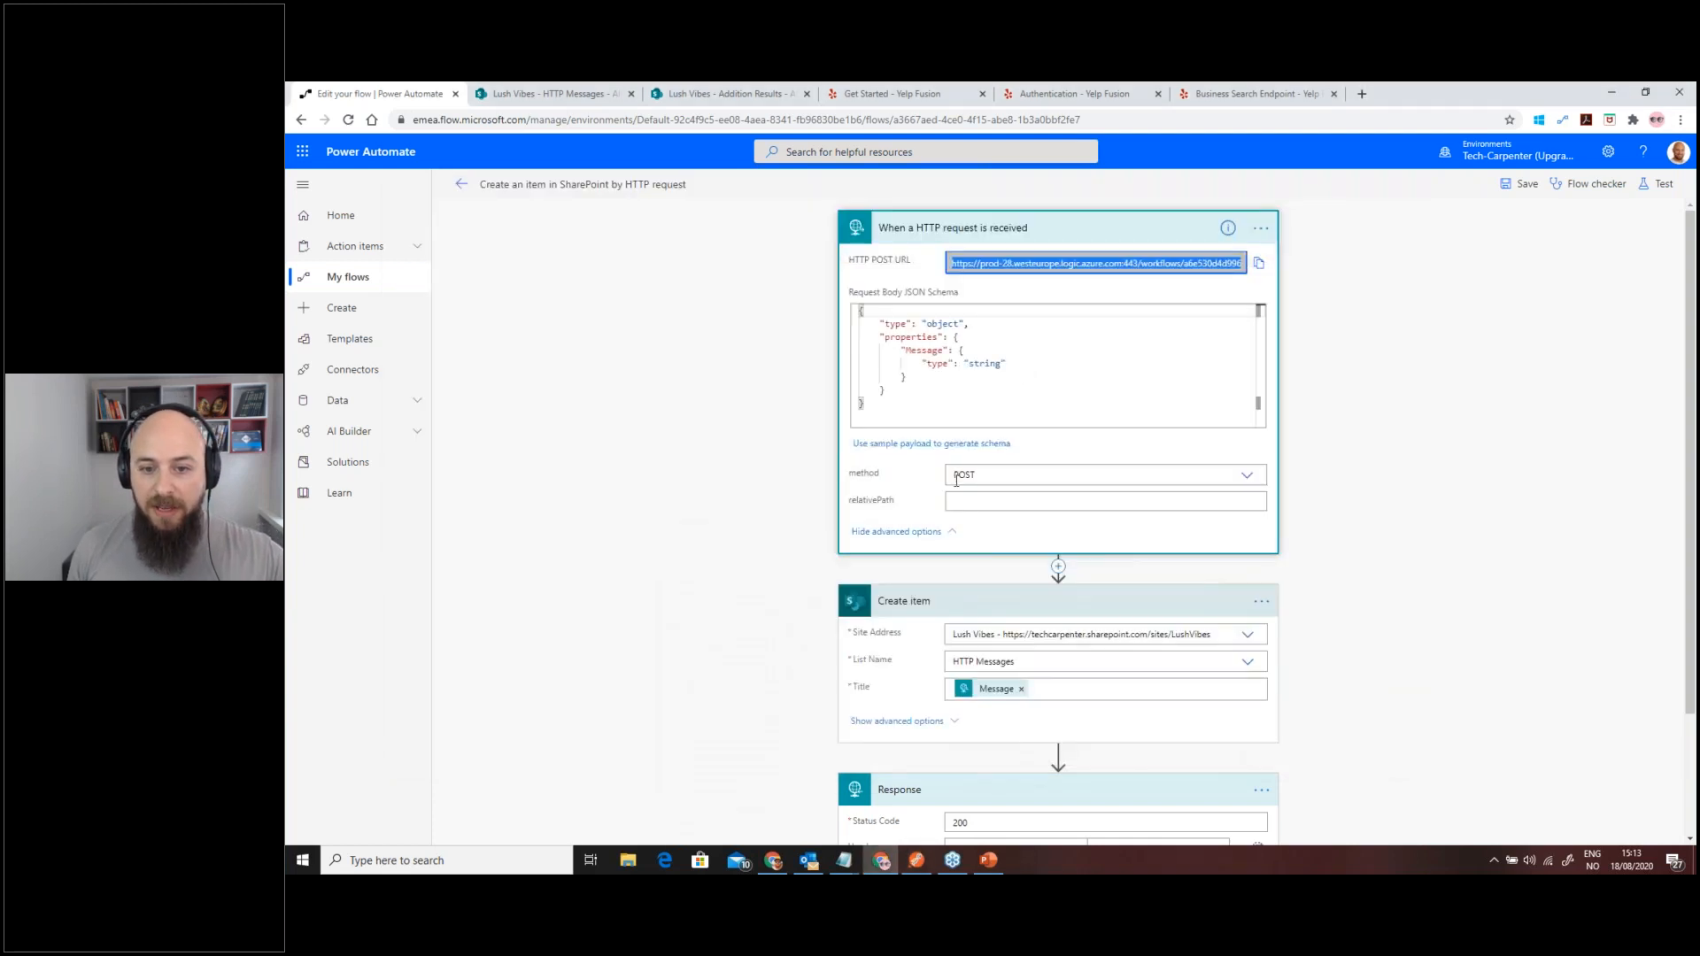
pyautogui.click(917, 860)
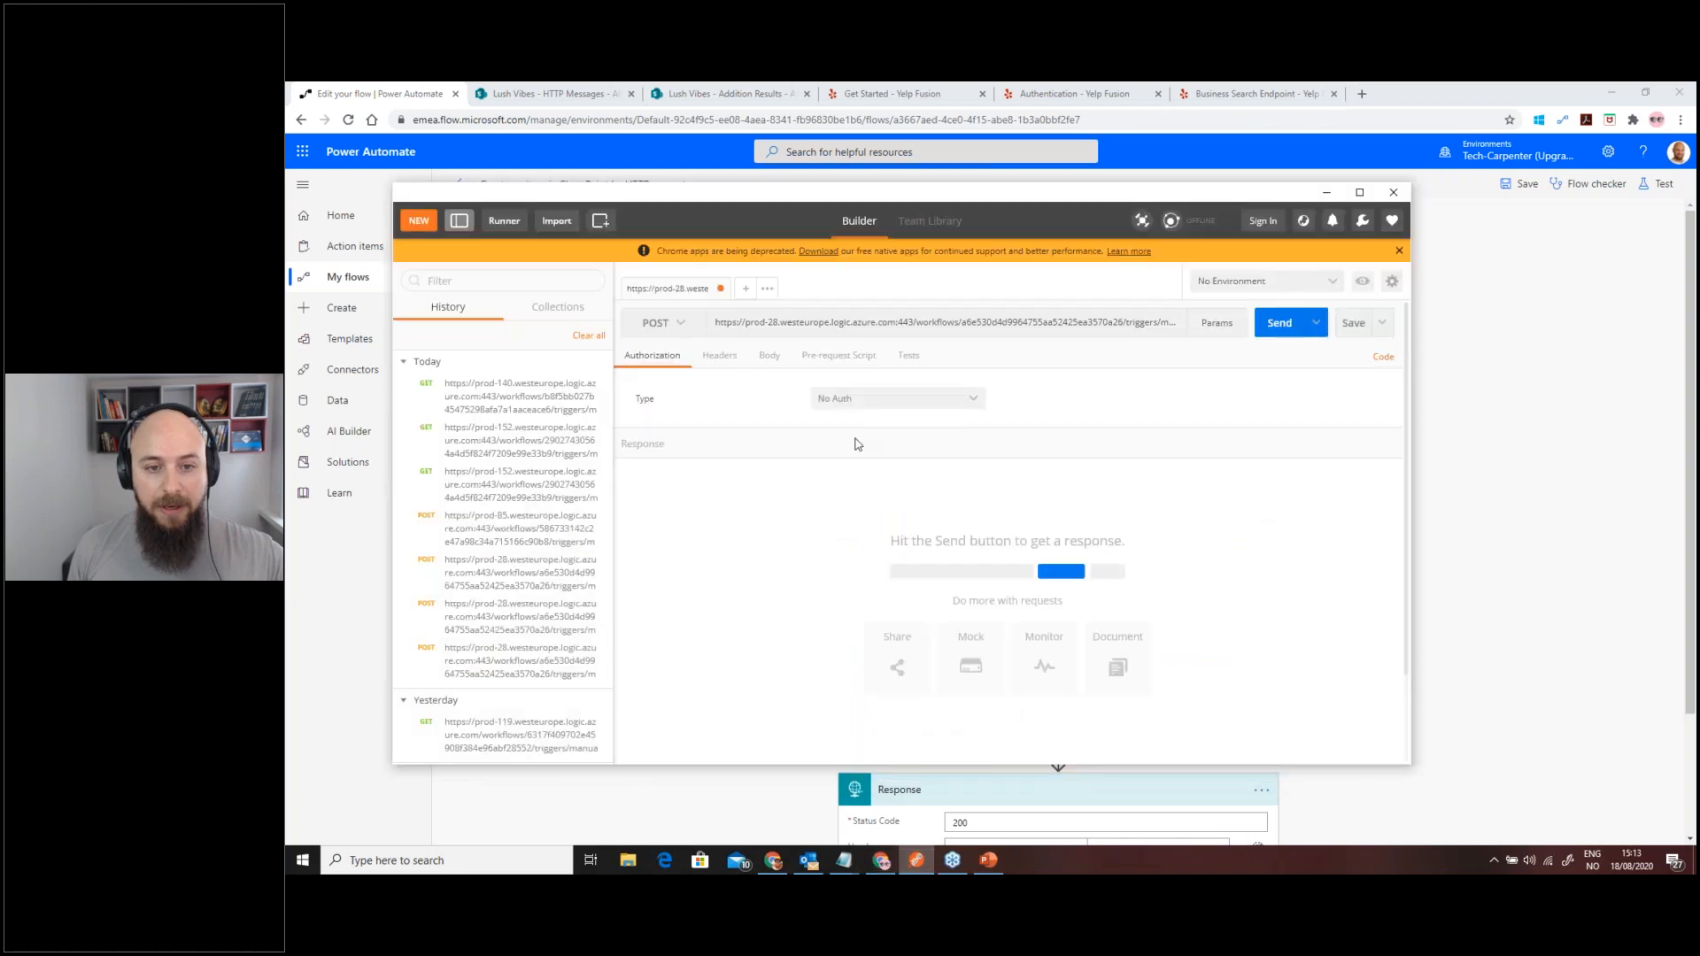
# - Add a Content-Type header with the value application/json to the request
pyautogui.click(724, 356)
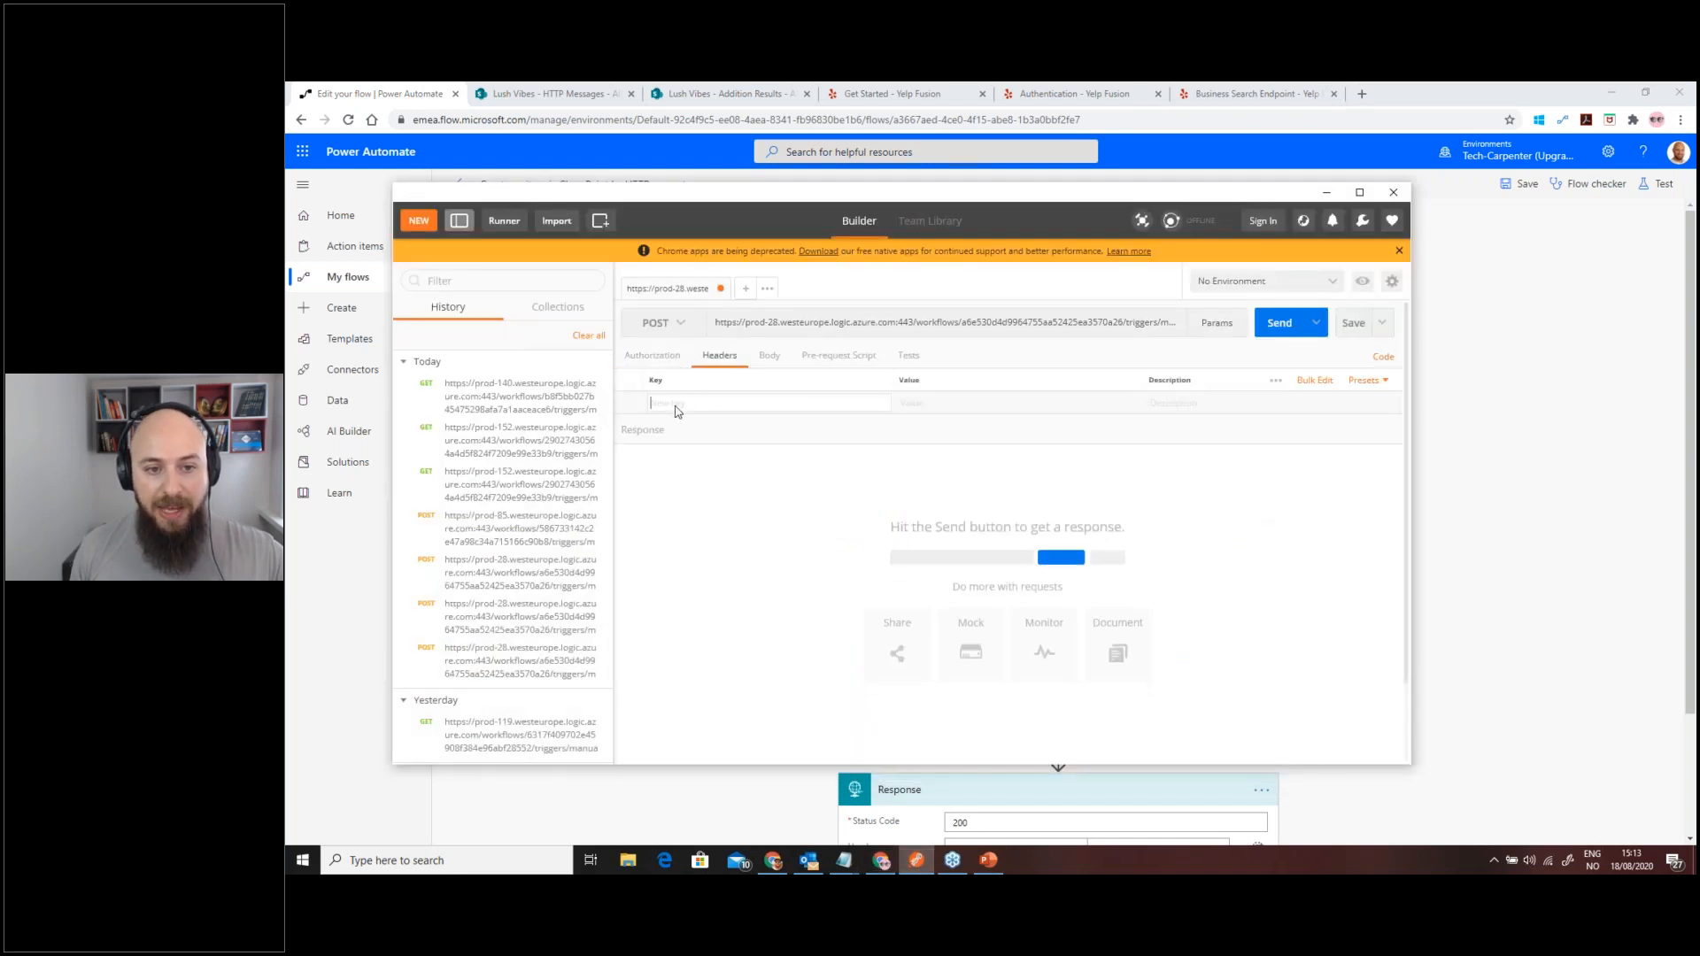
pyautogui.write('co')
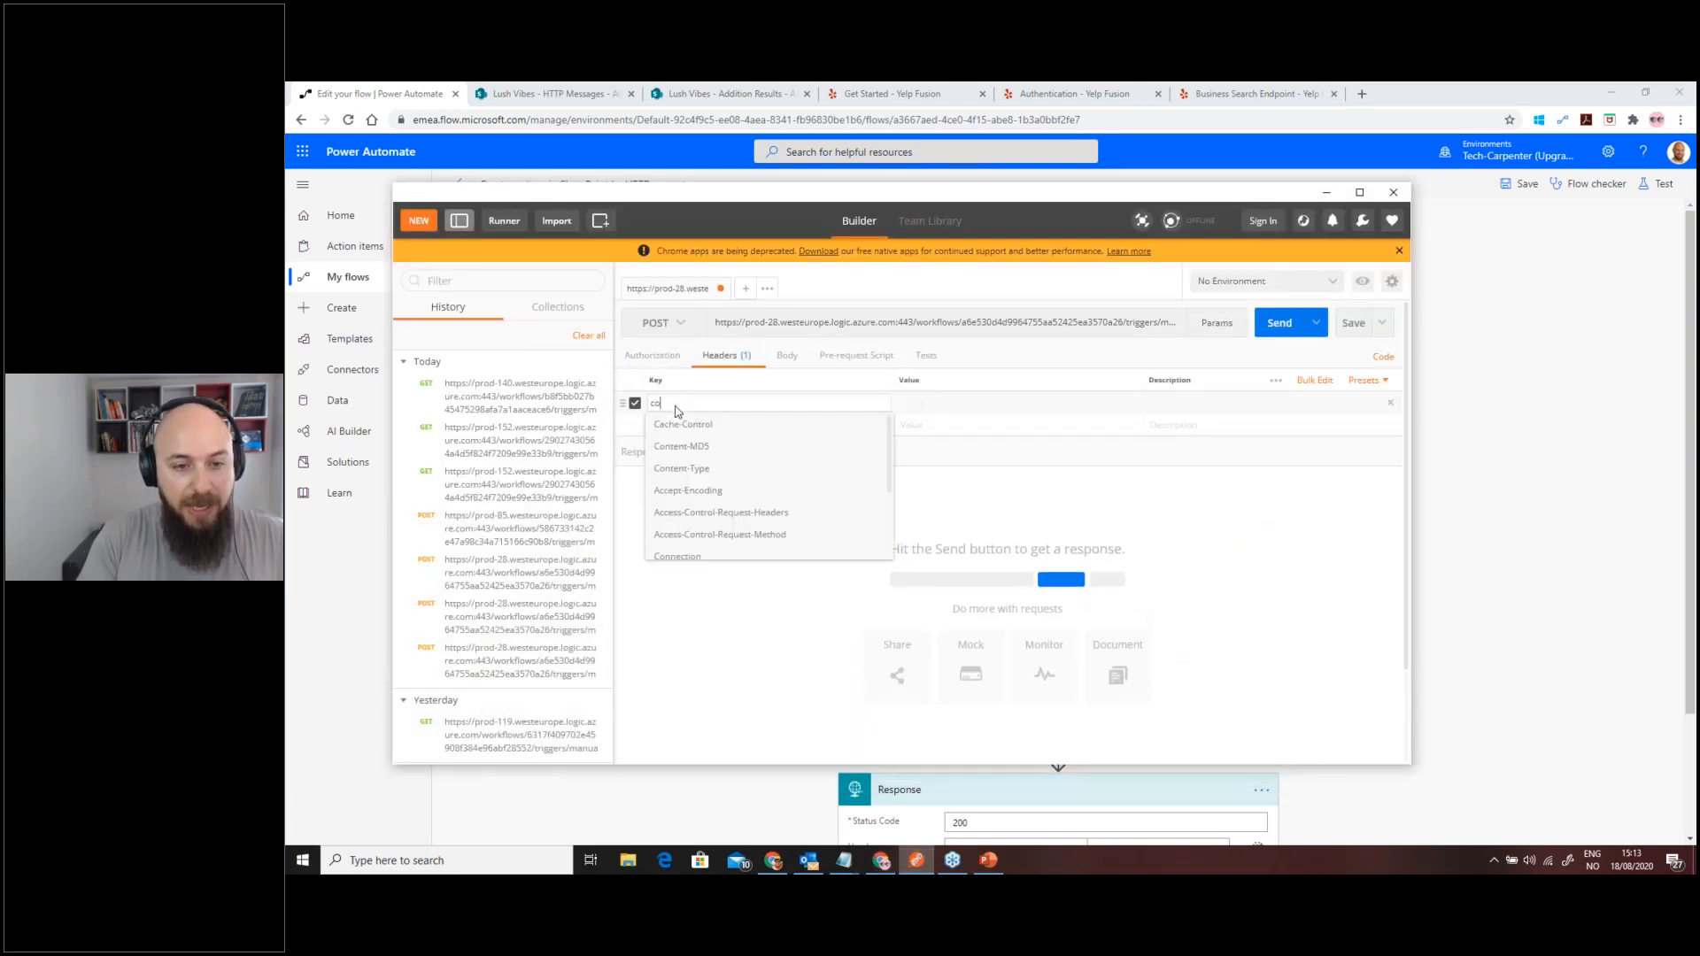
pyautogui.click(709, 468)
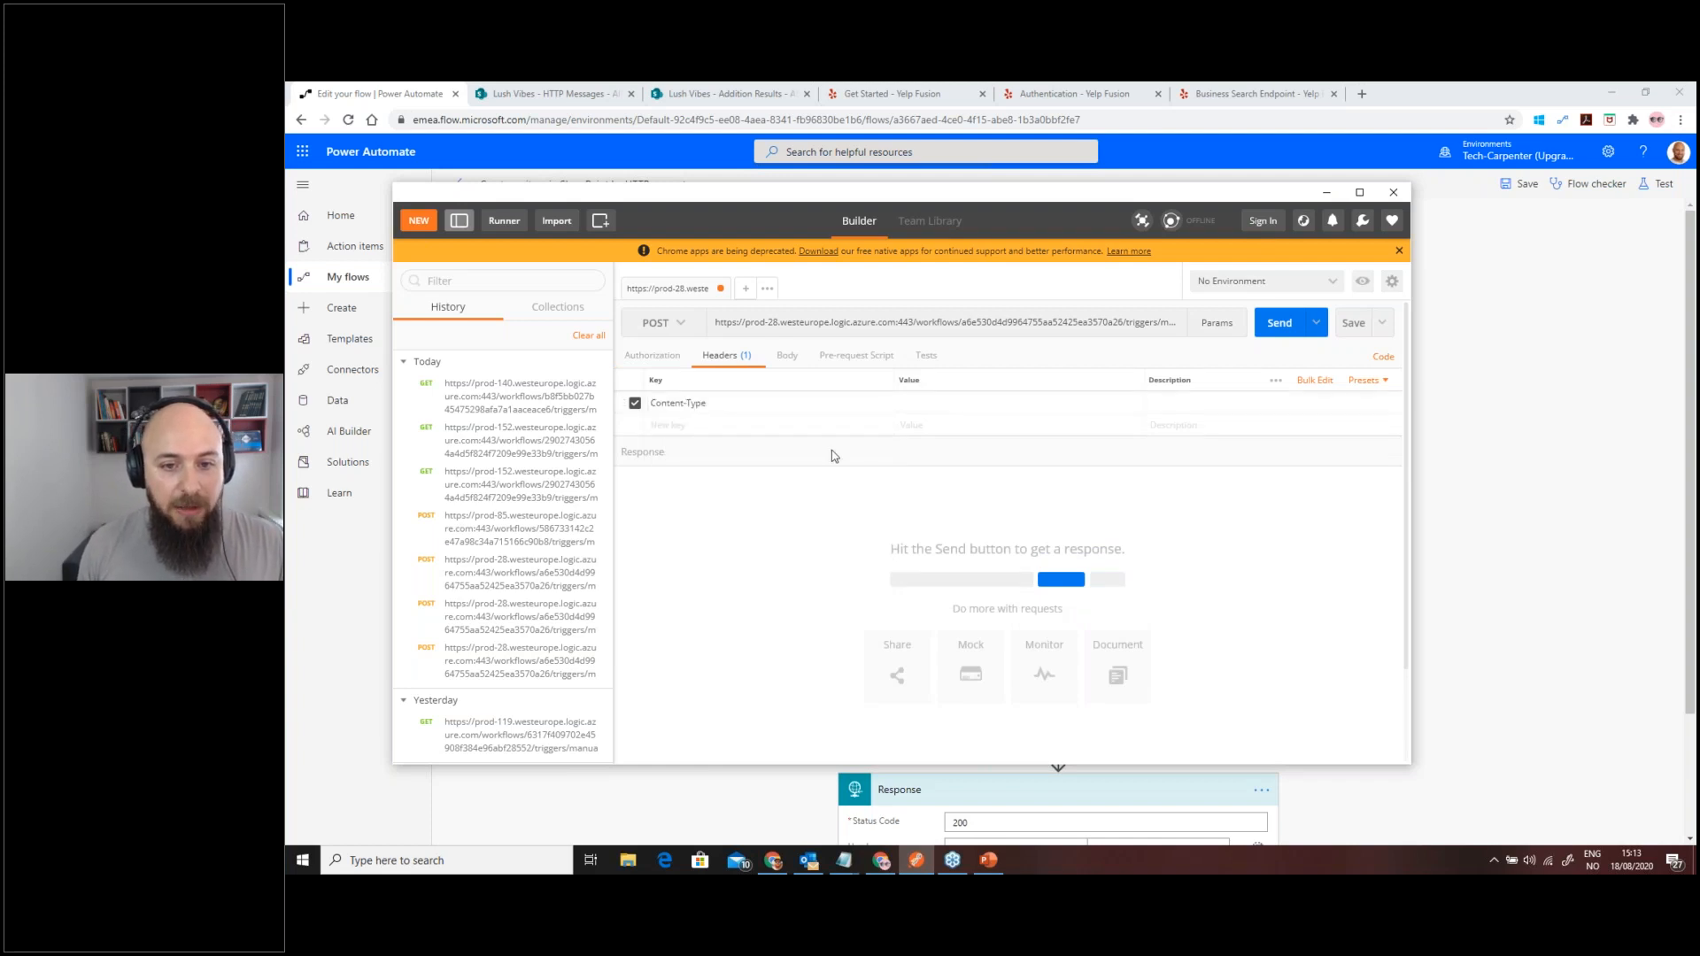
pyautogui.click(921, 404)
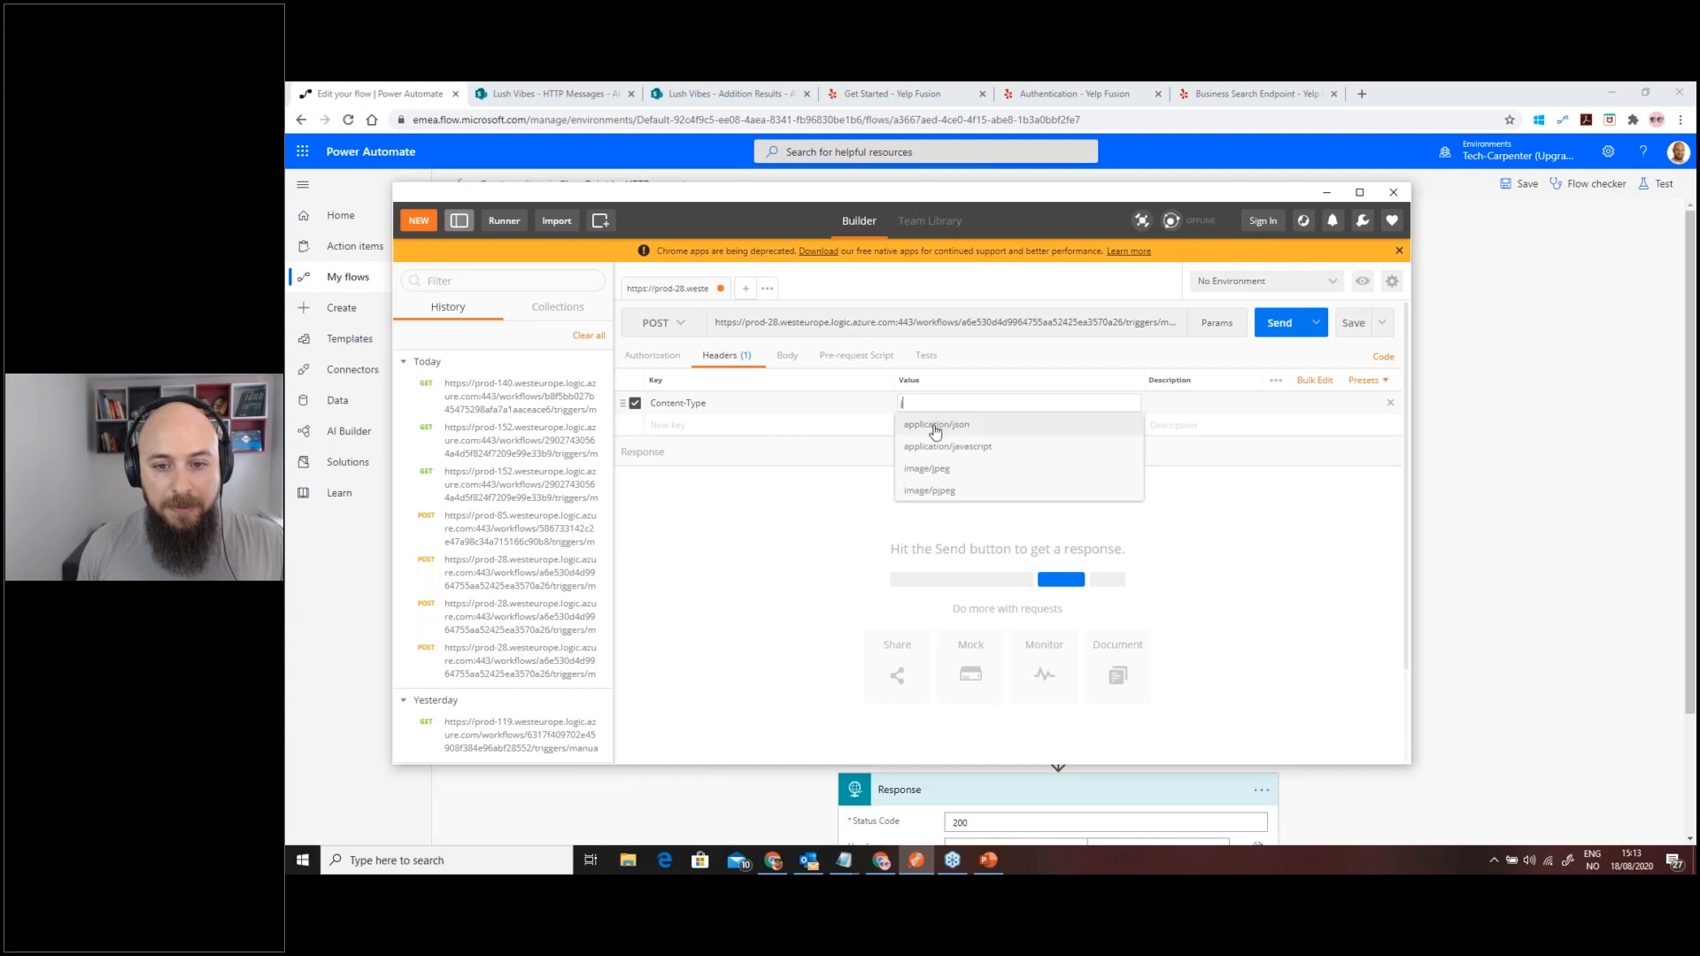
pyautogui.click(931, 426)
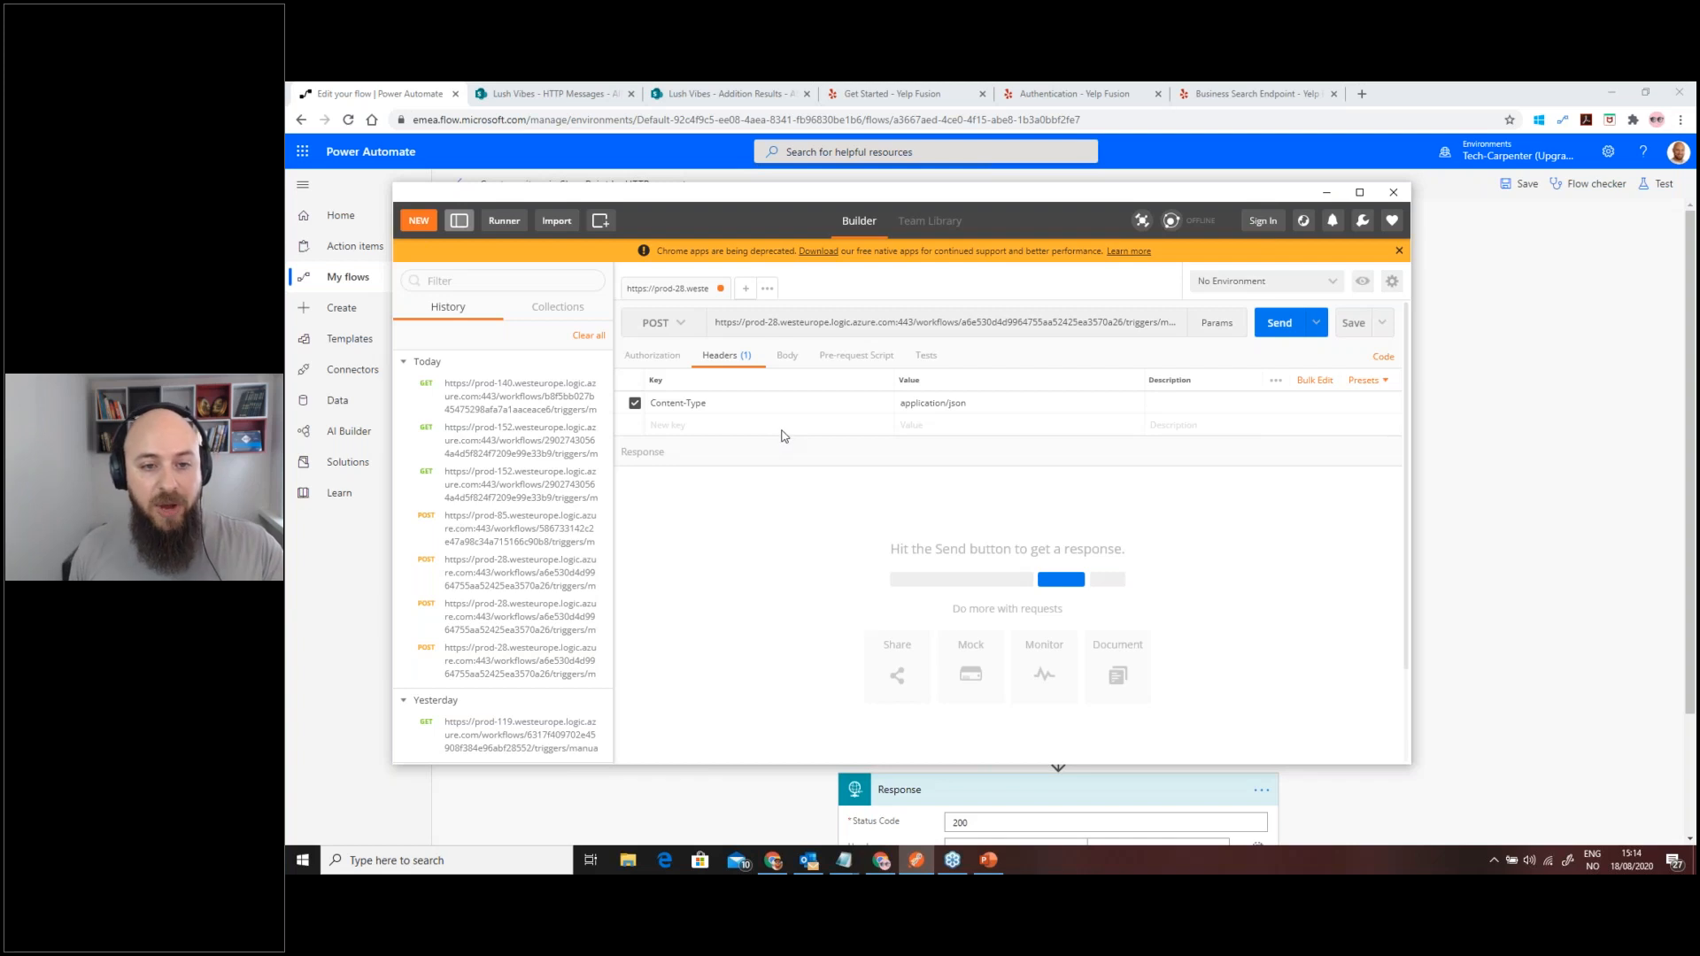
# - Set the request body to raw and write a JSON object whose "Message" property is "Hello ESPC Webinar Attendees"
pyautogui.click(788, 358)
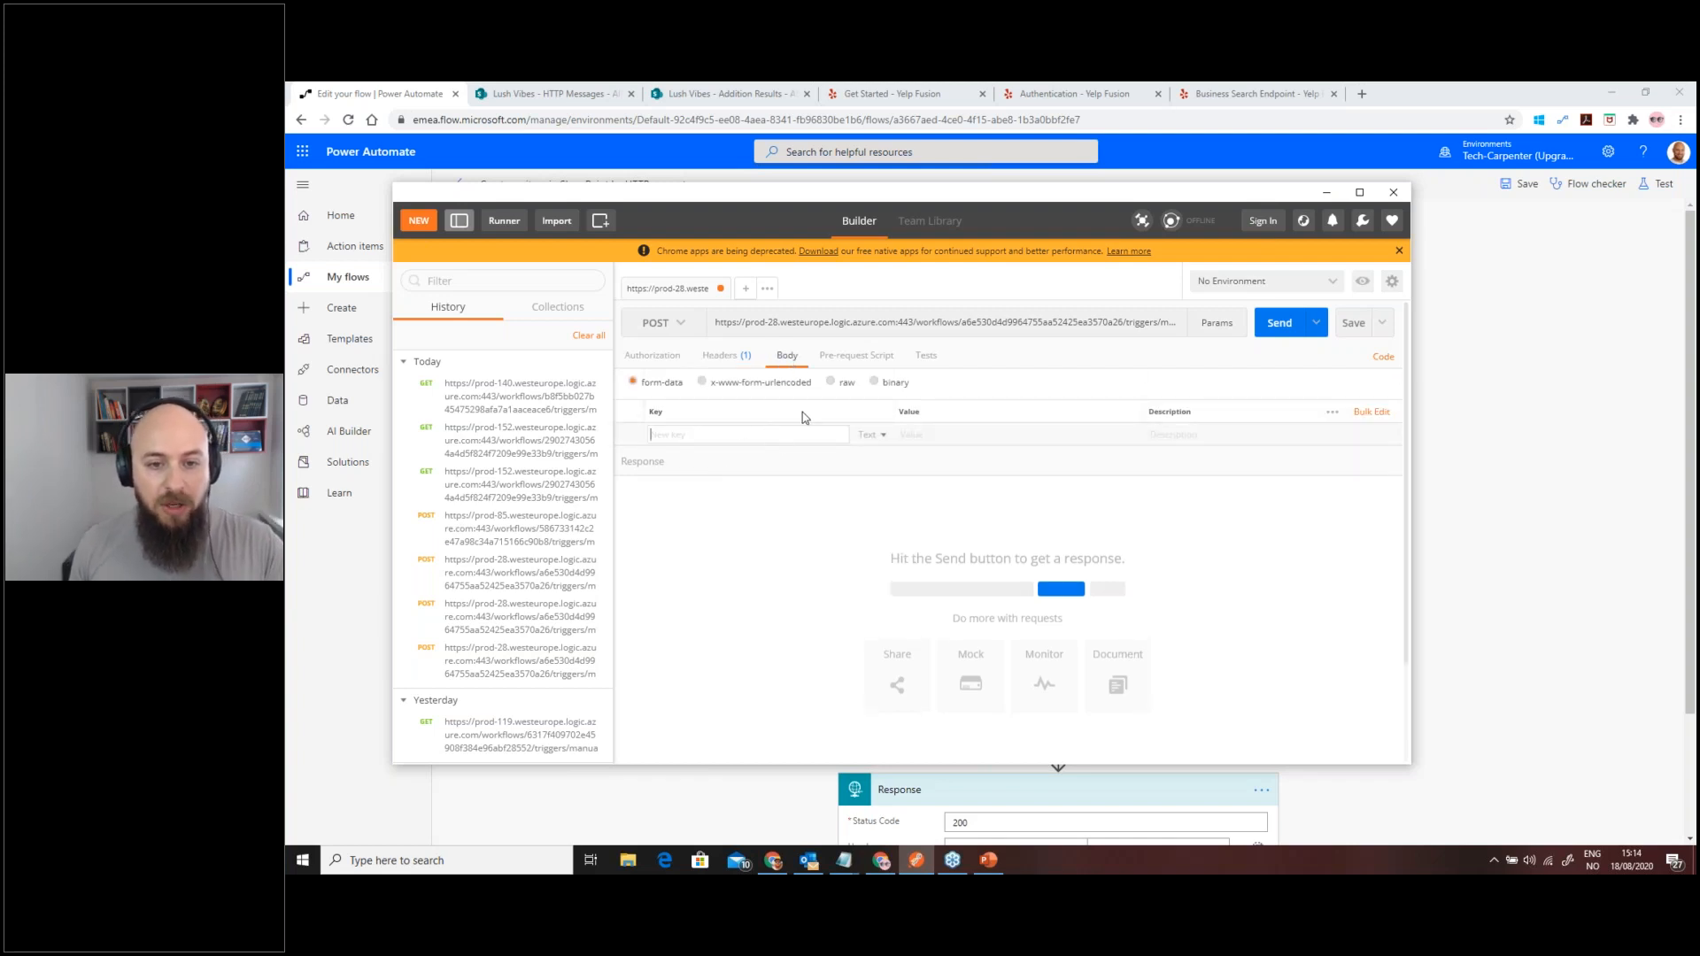
pyautogui.click(831, 381)
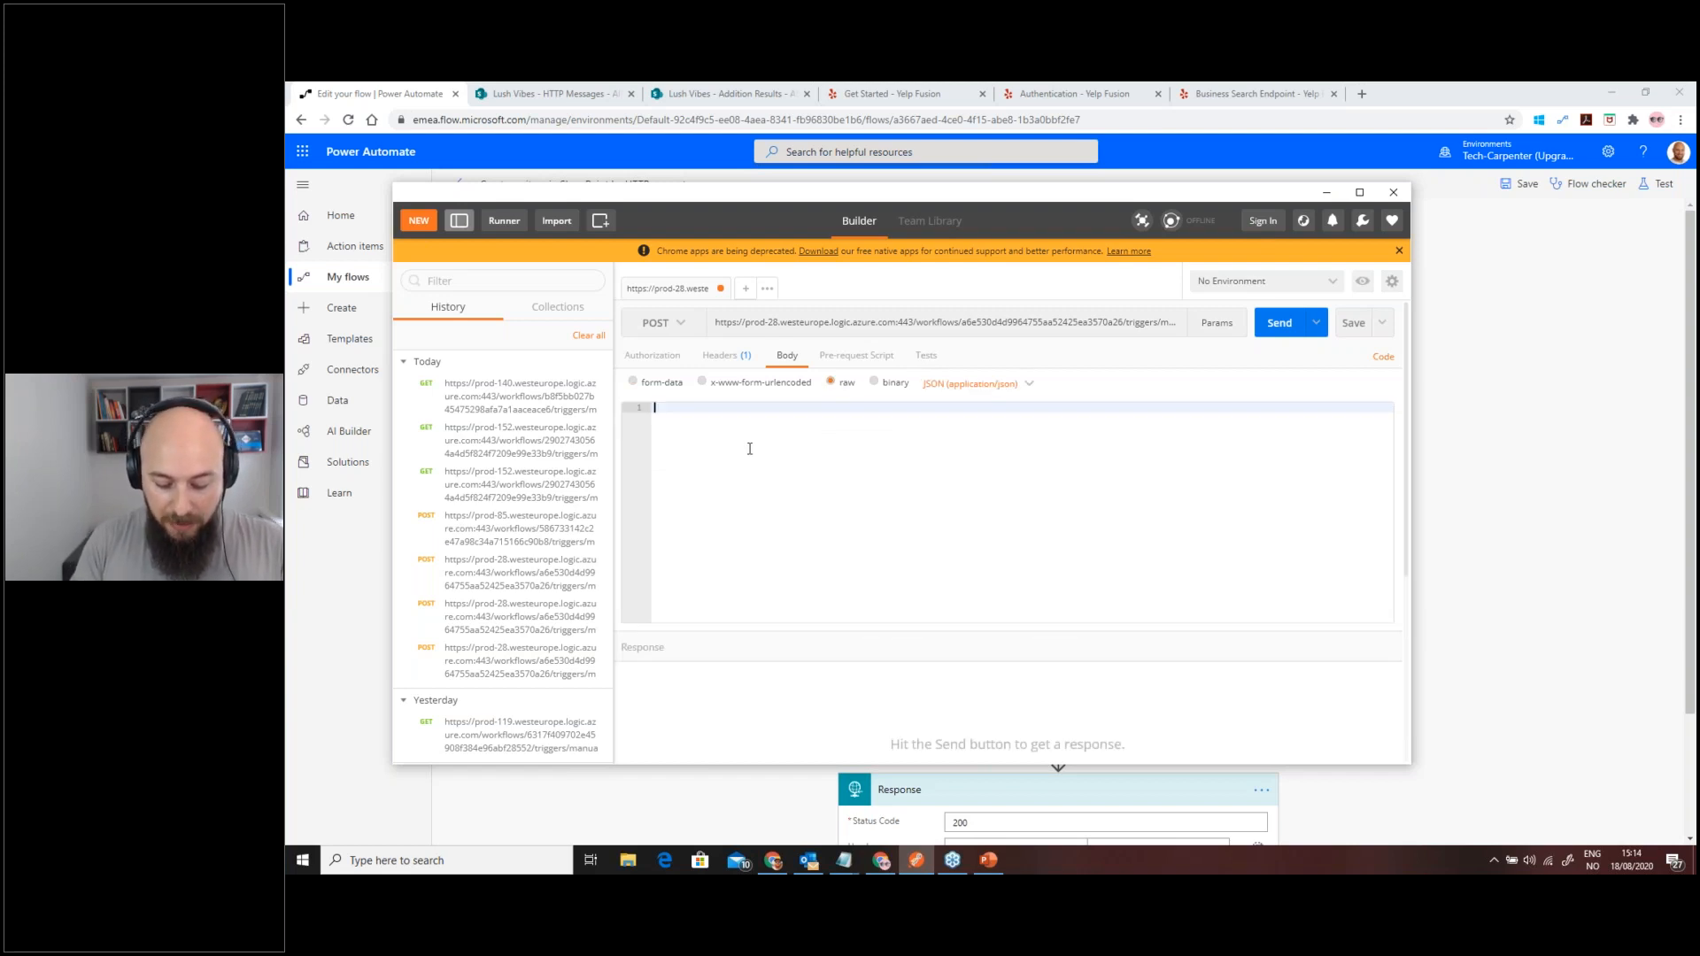
pyautogui.write('{')
pyautogui.press('Return')
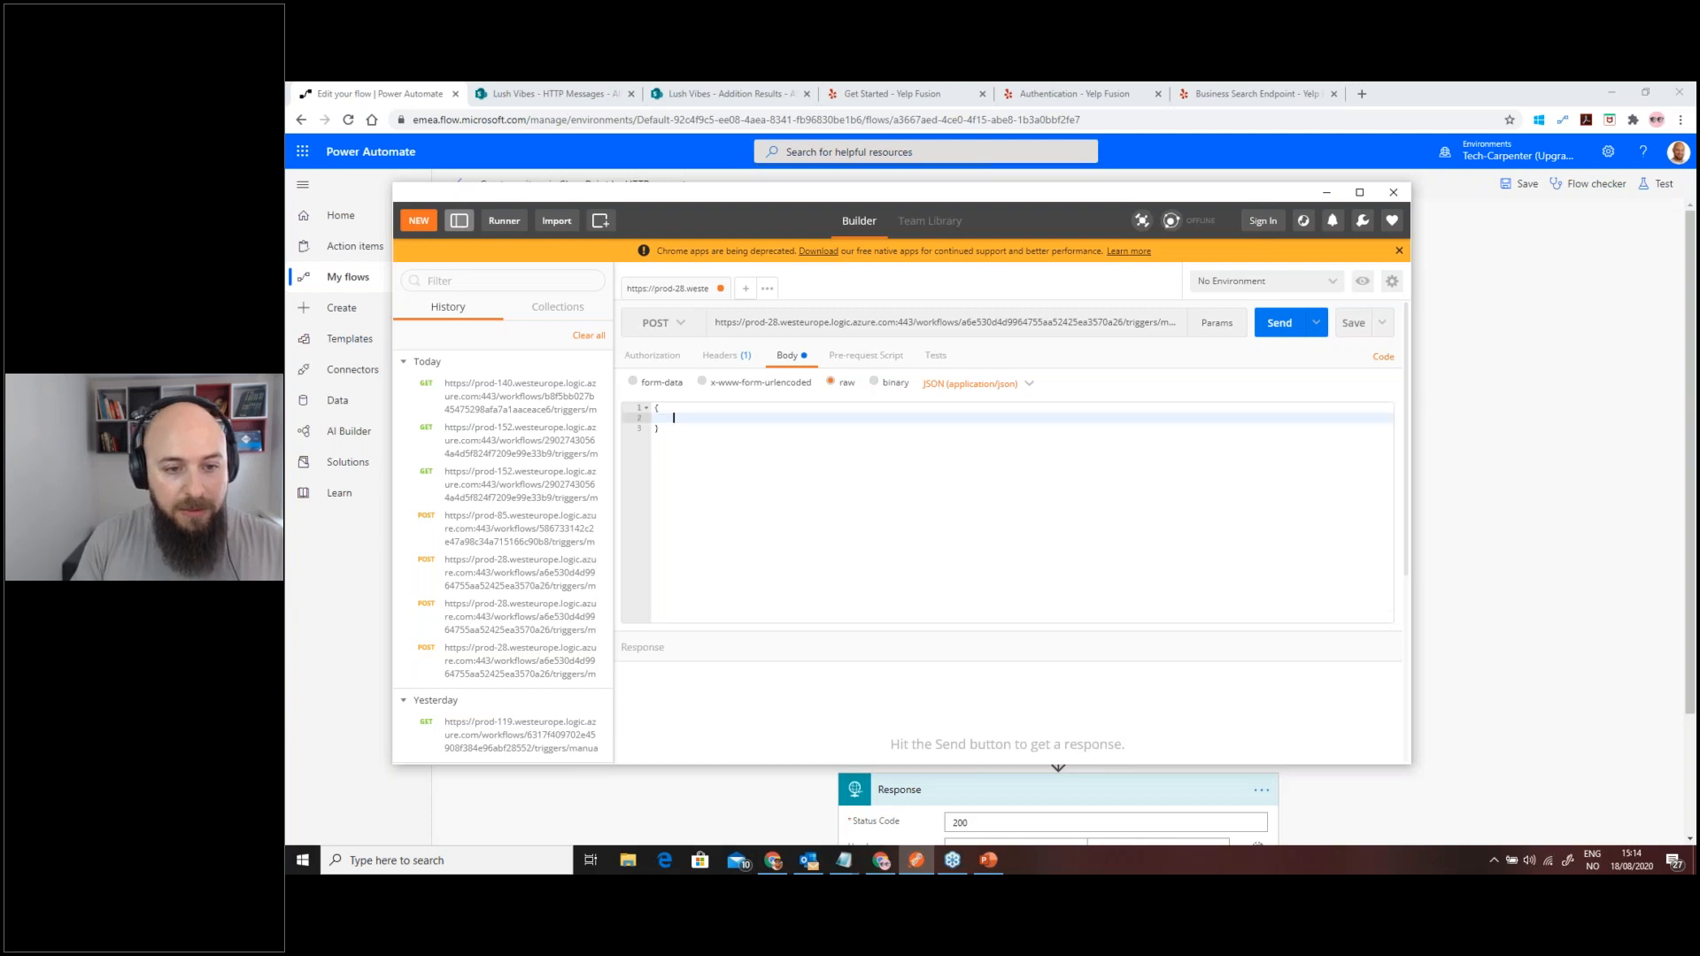
pyautogui.write('""')
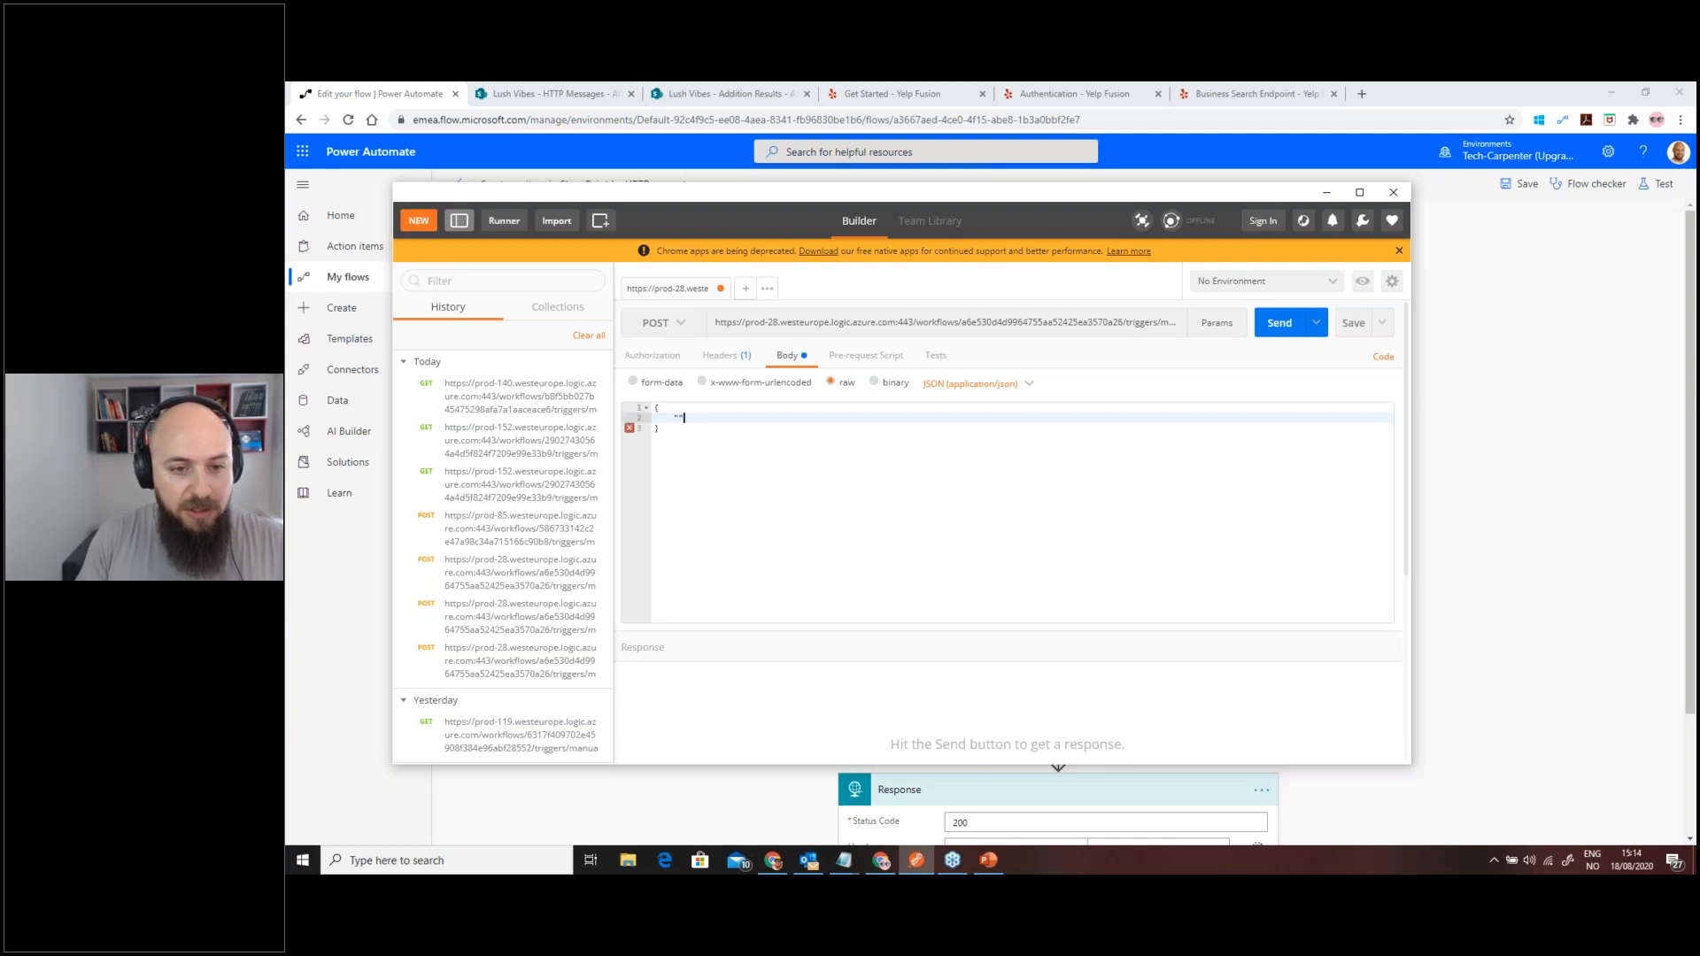
pyautogui.write('Message')
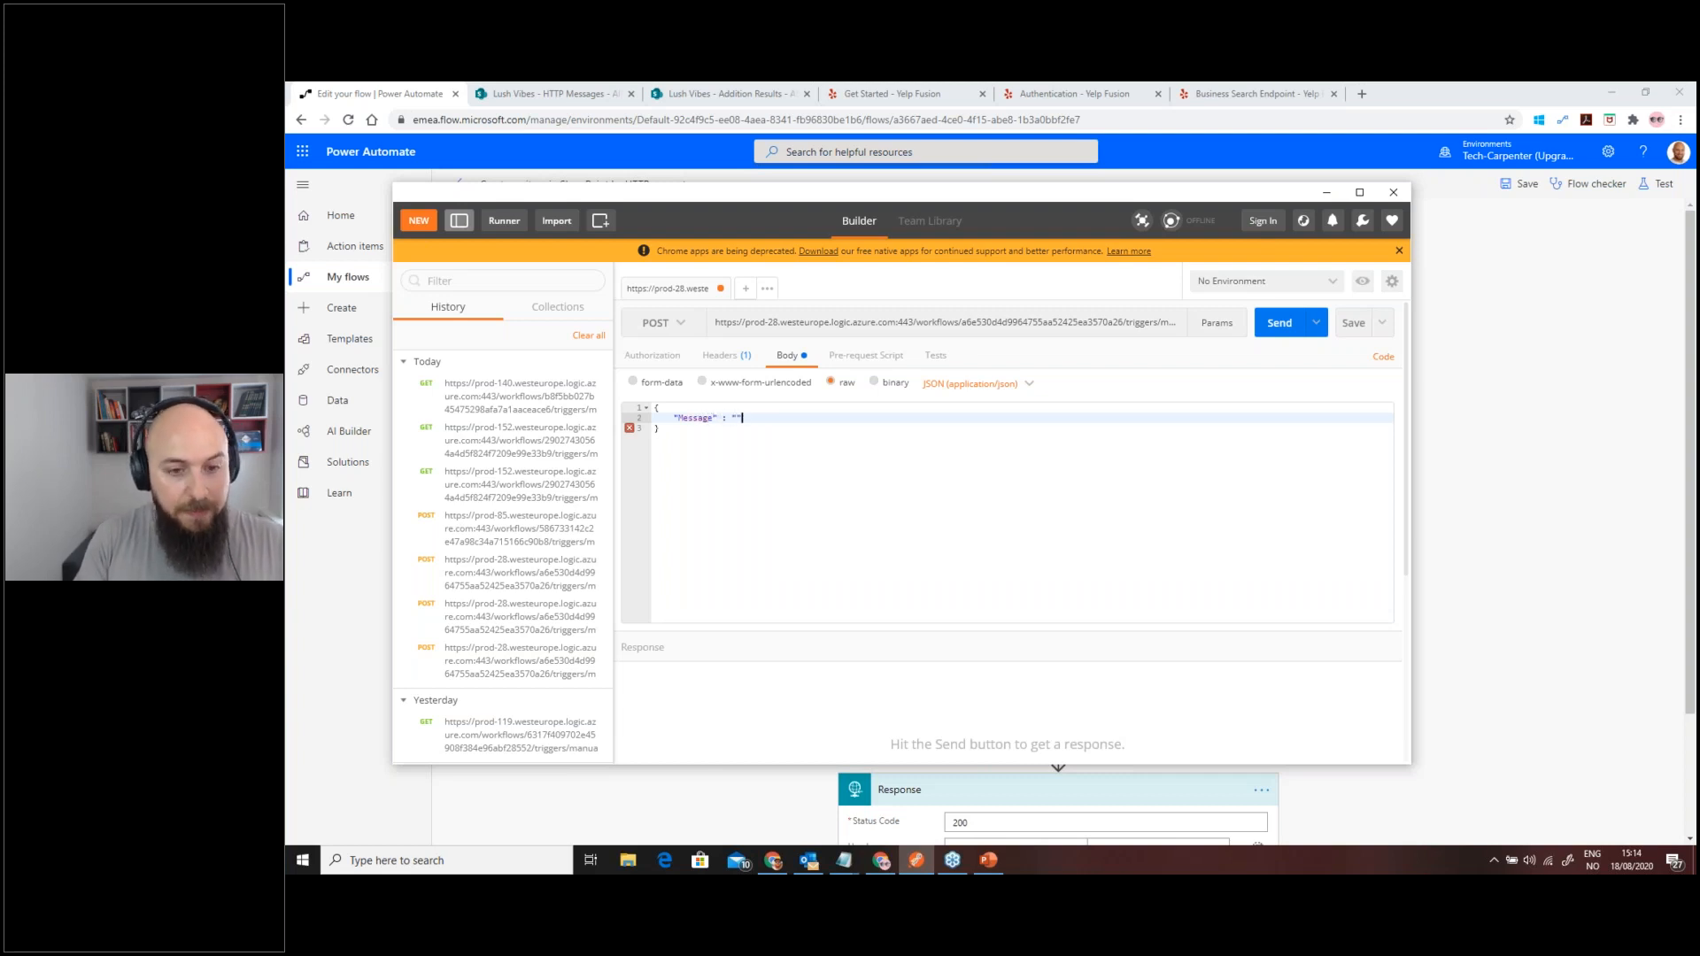
pyautogui.write(' : "Hello ')
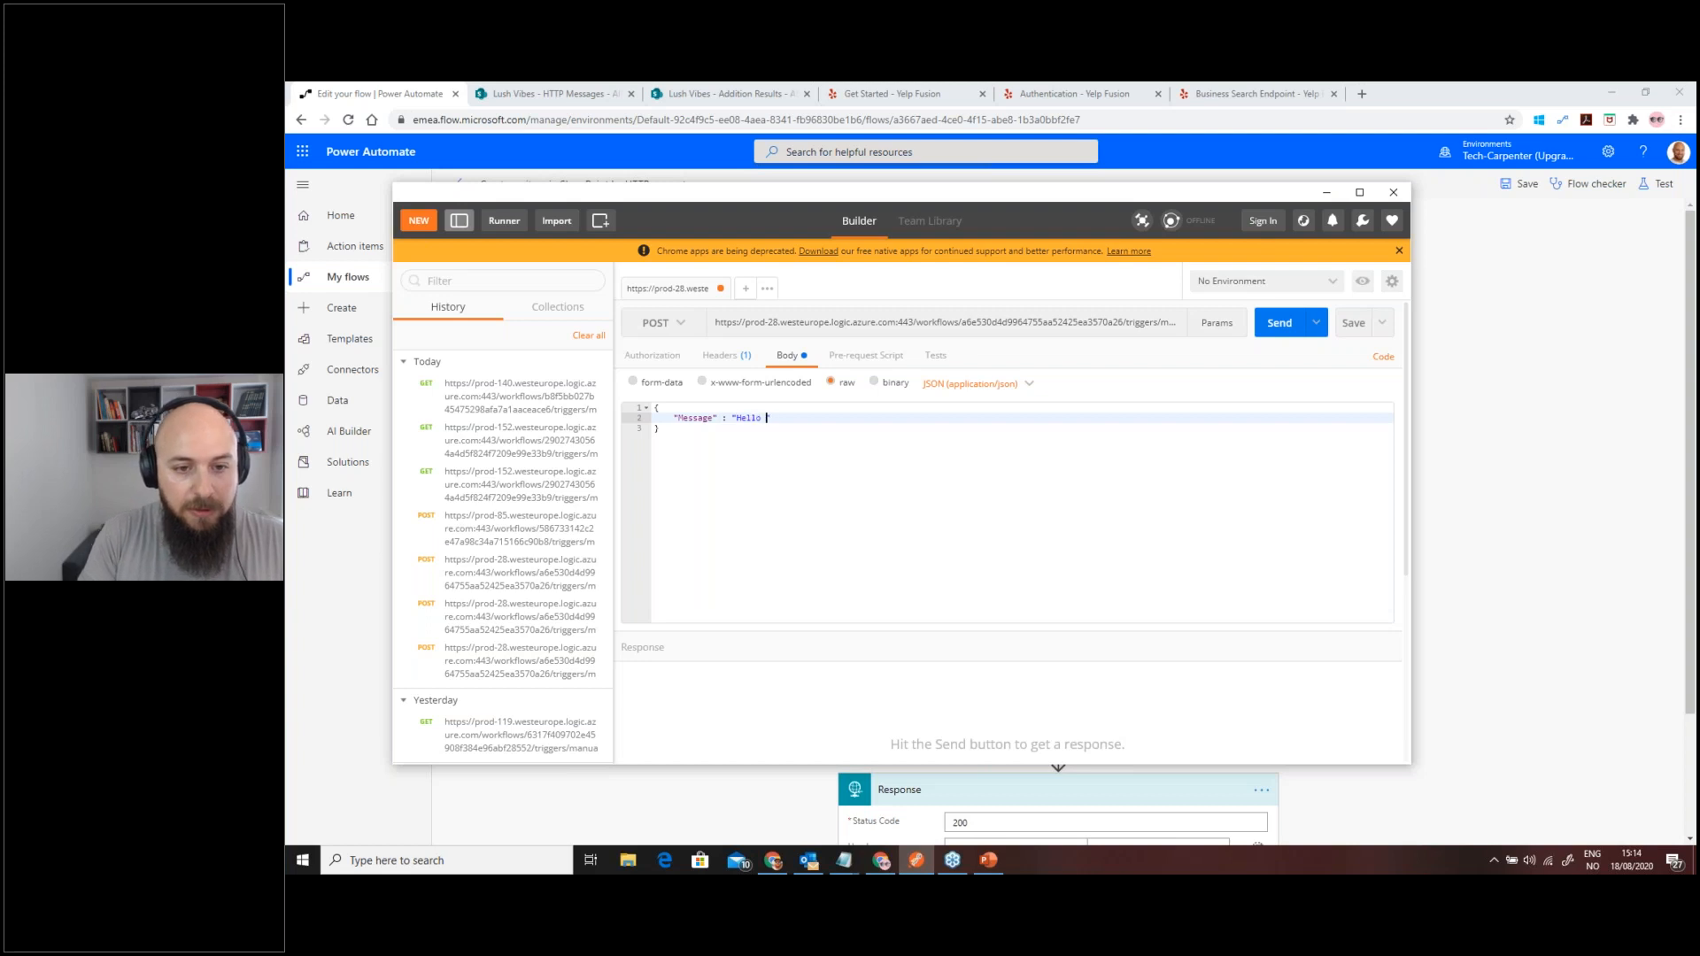
pyautogui.write('ESPC Webinar')
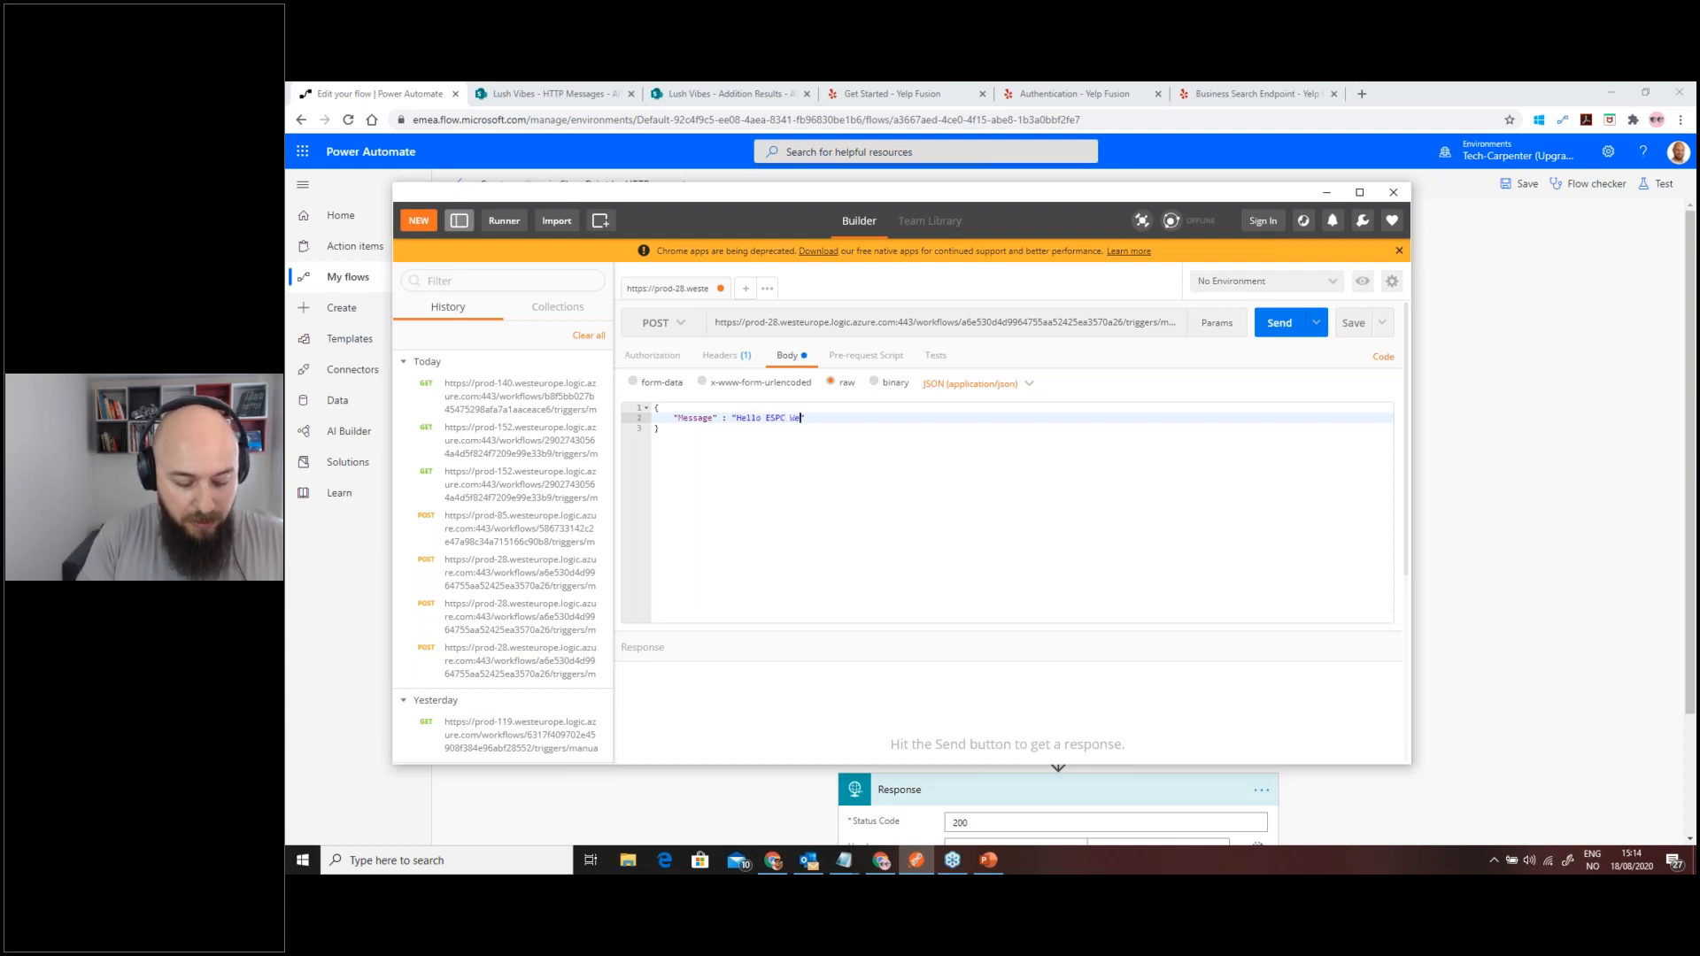
pyautogui.press('BackSpace')
pyautogui.press('BackSpace')
pyautogui.write('nar')
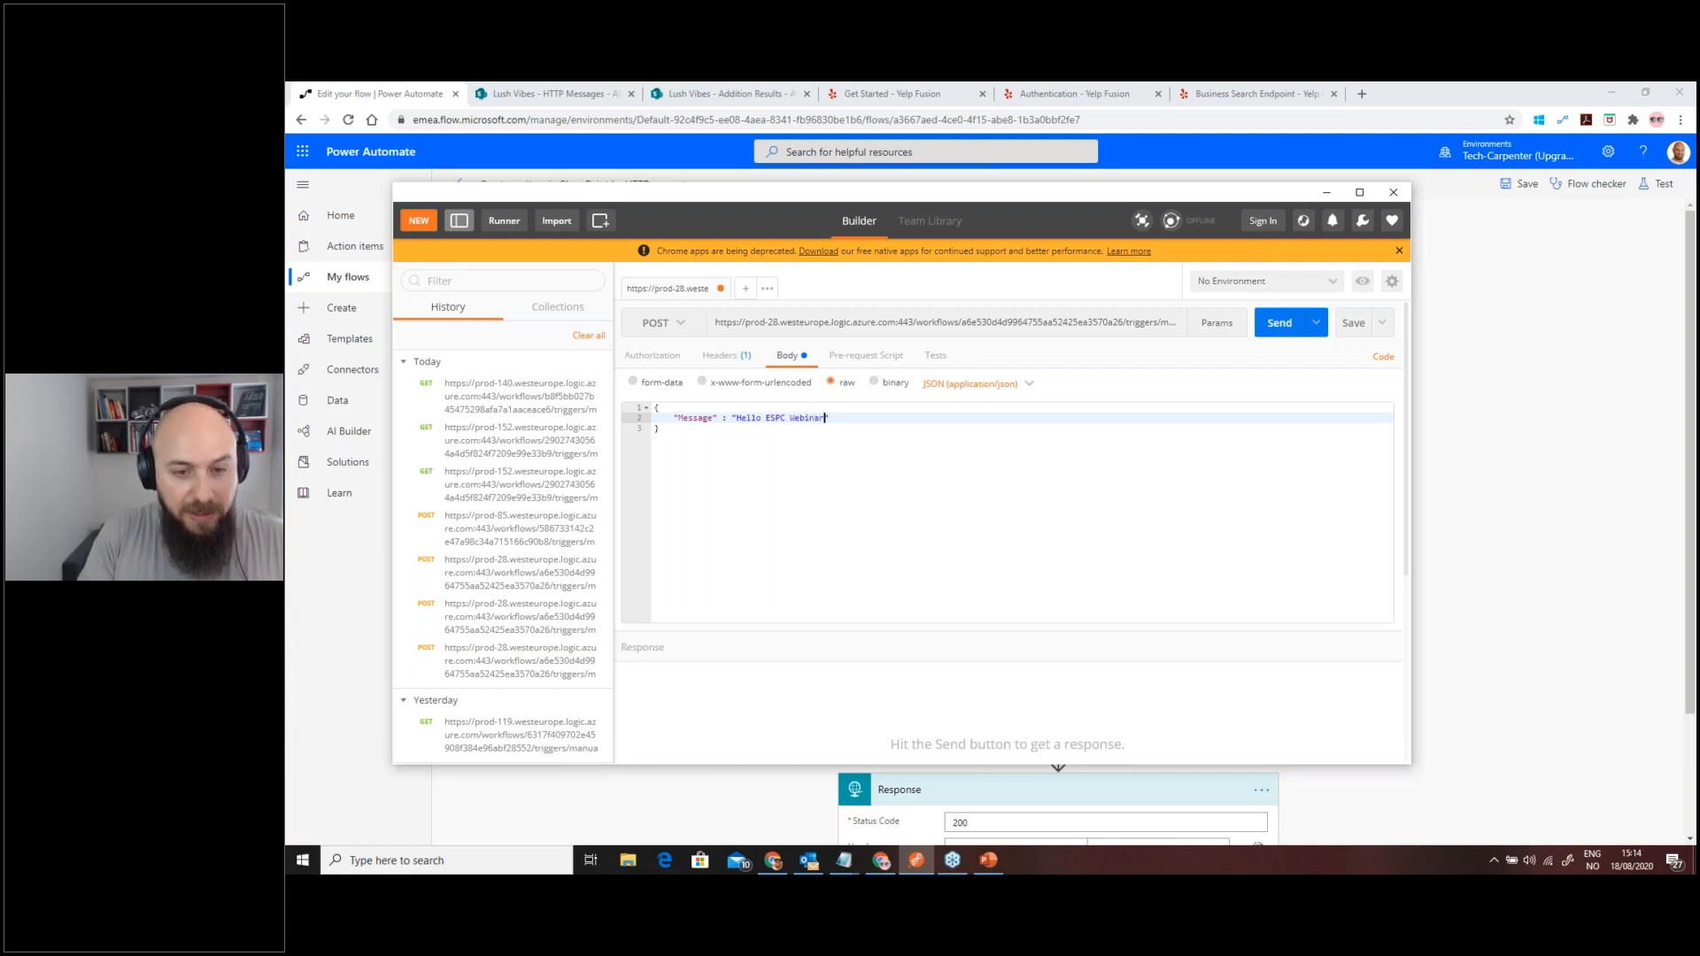
pyautogui.write(' Attendees')
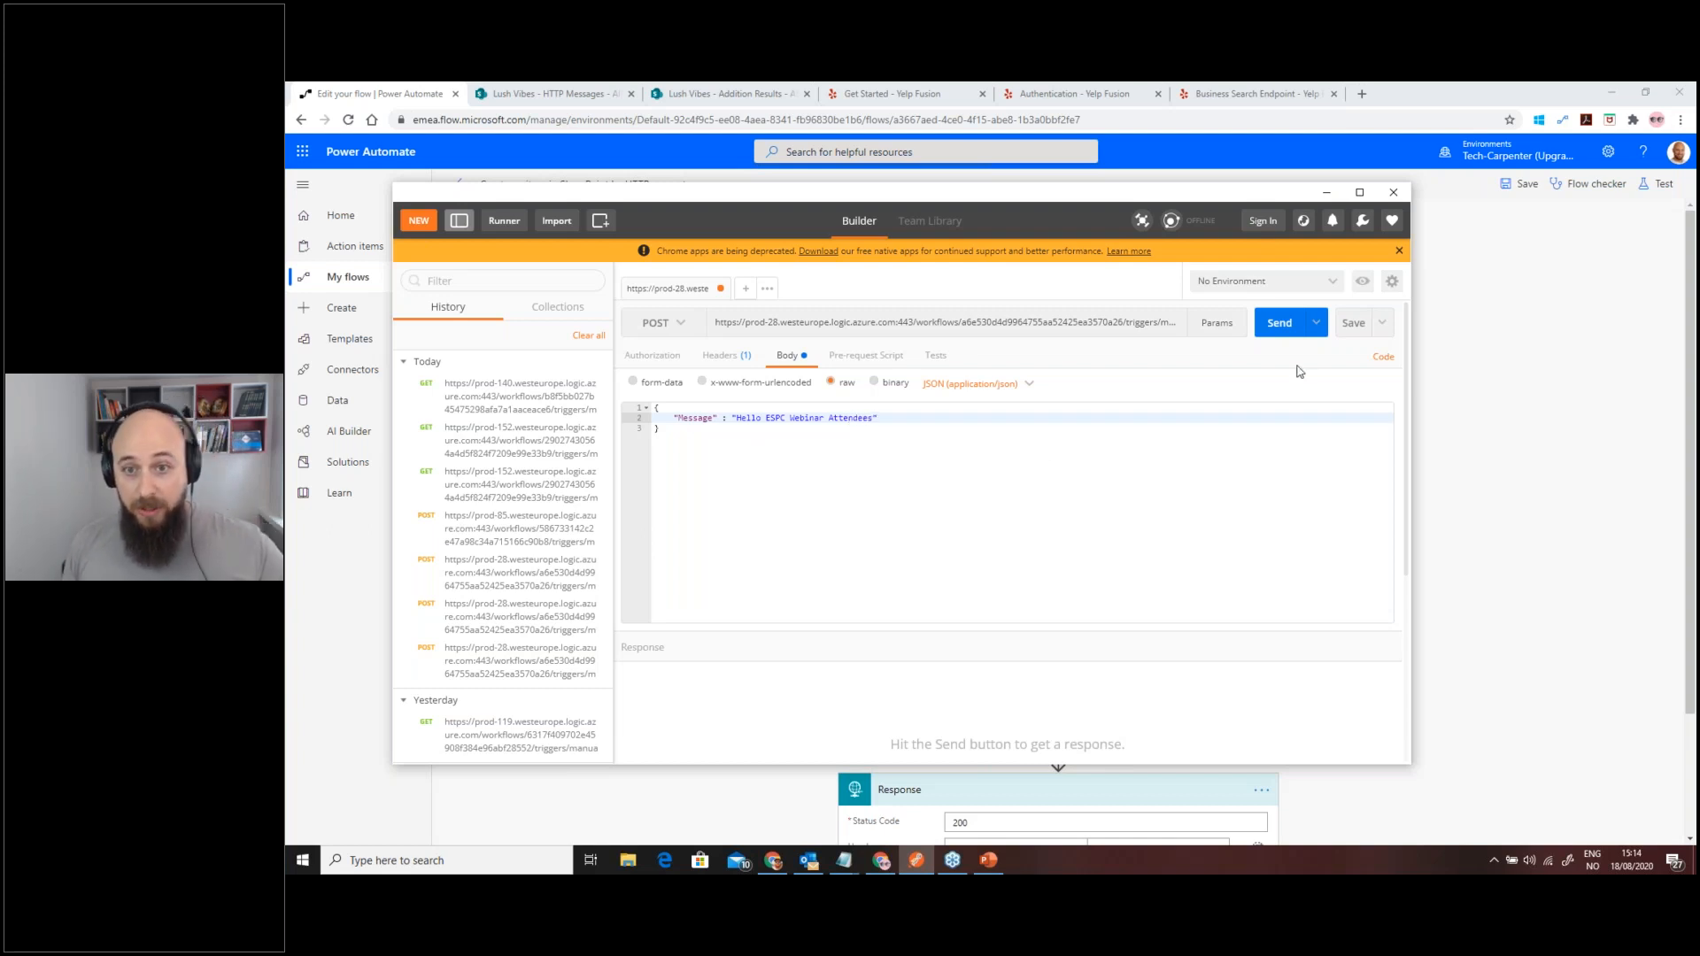
# - Send the POST request, refresh the HTTP Messages list in SharePoint to check for the new item, and return to the flow
pyautogui.click(1284, 323)
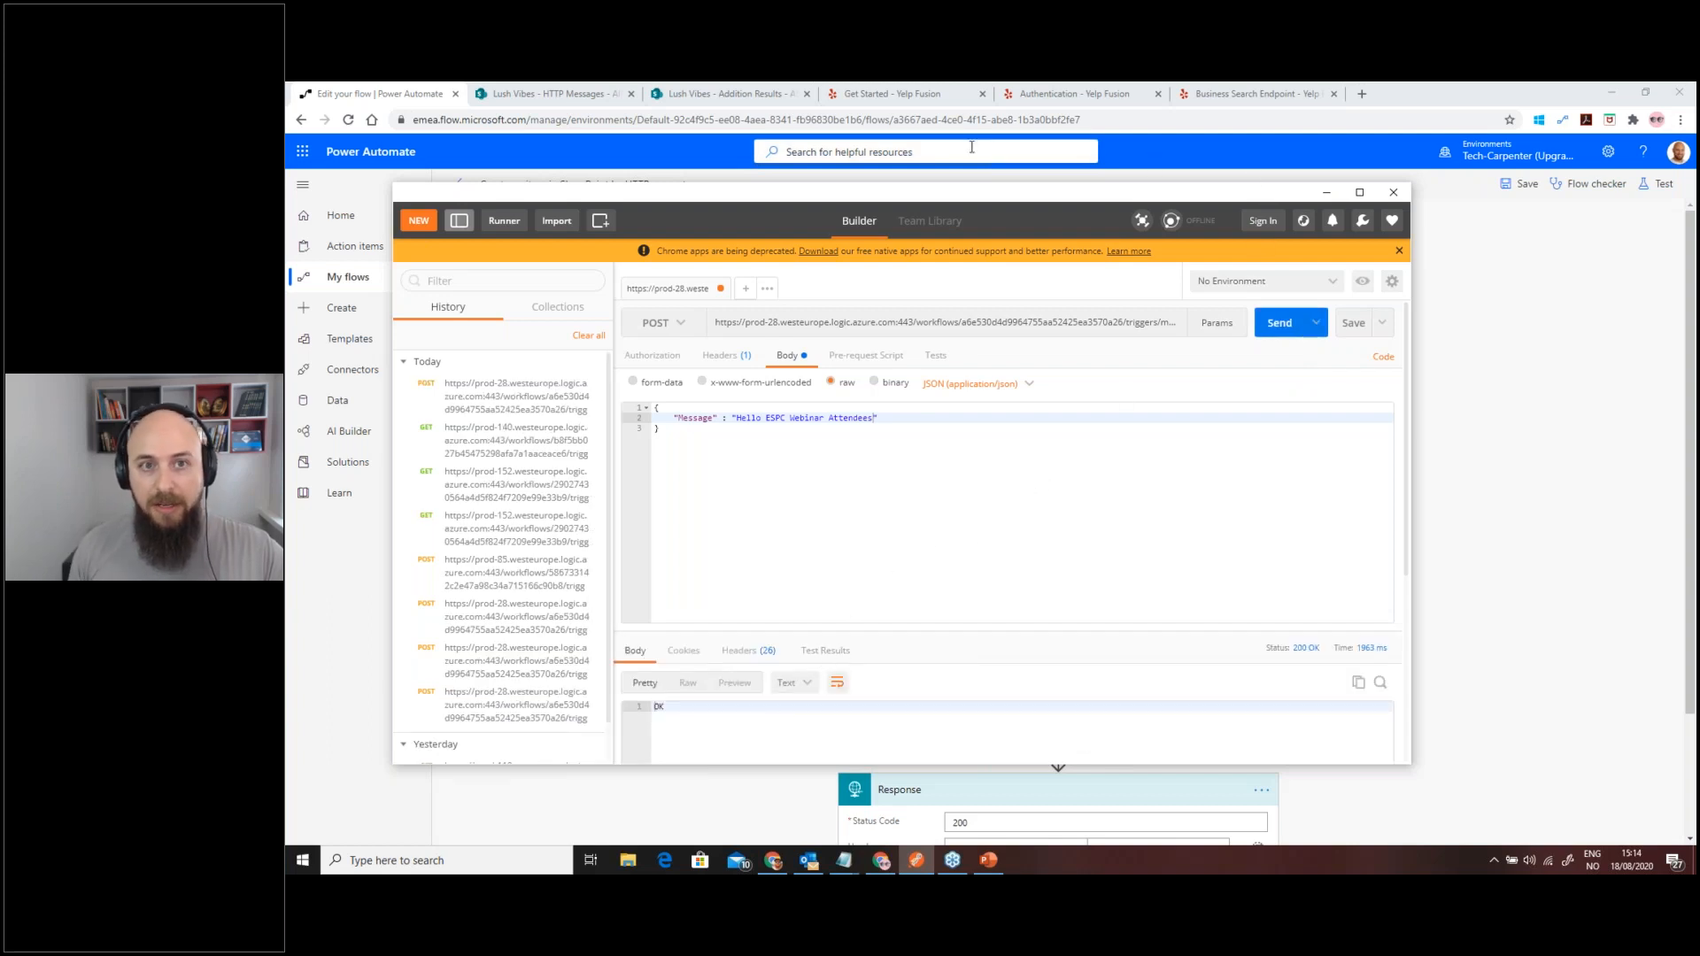
pyautogui.click(558, 94)
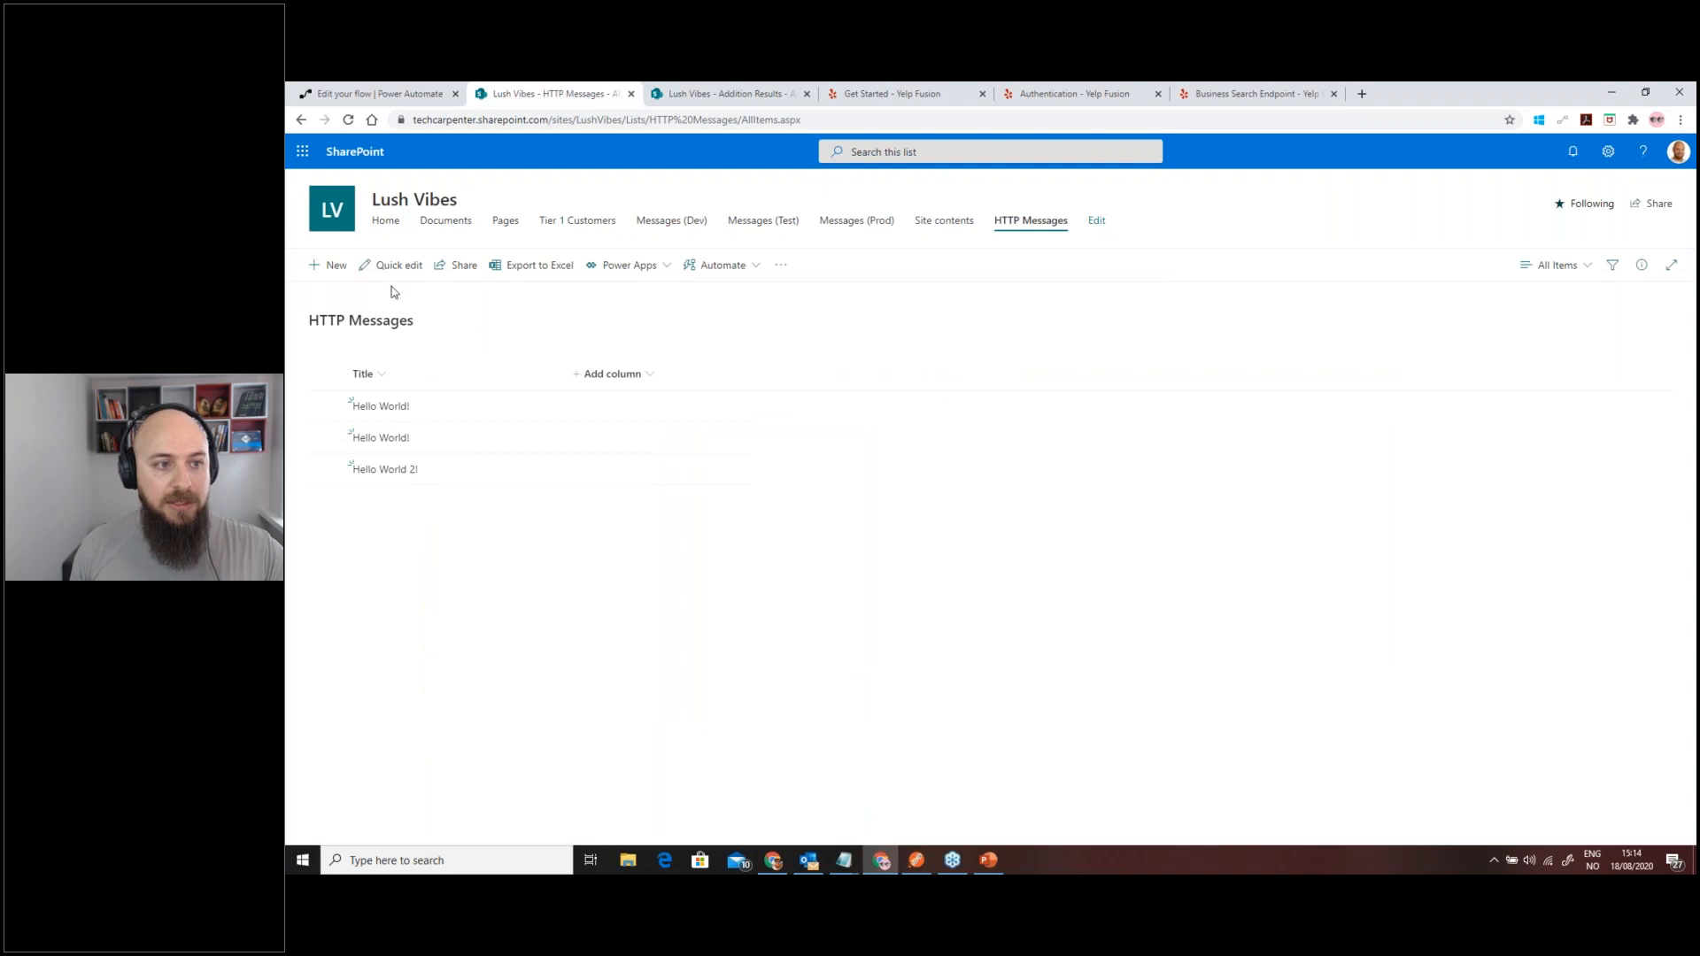
pyautogui.click(348, 119)
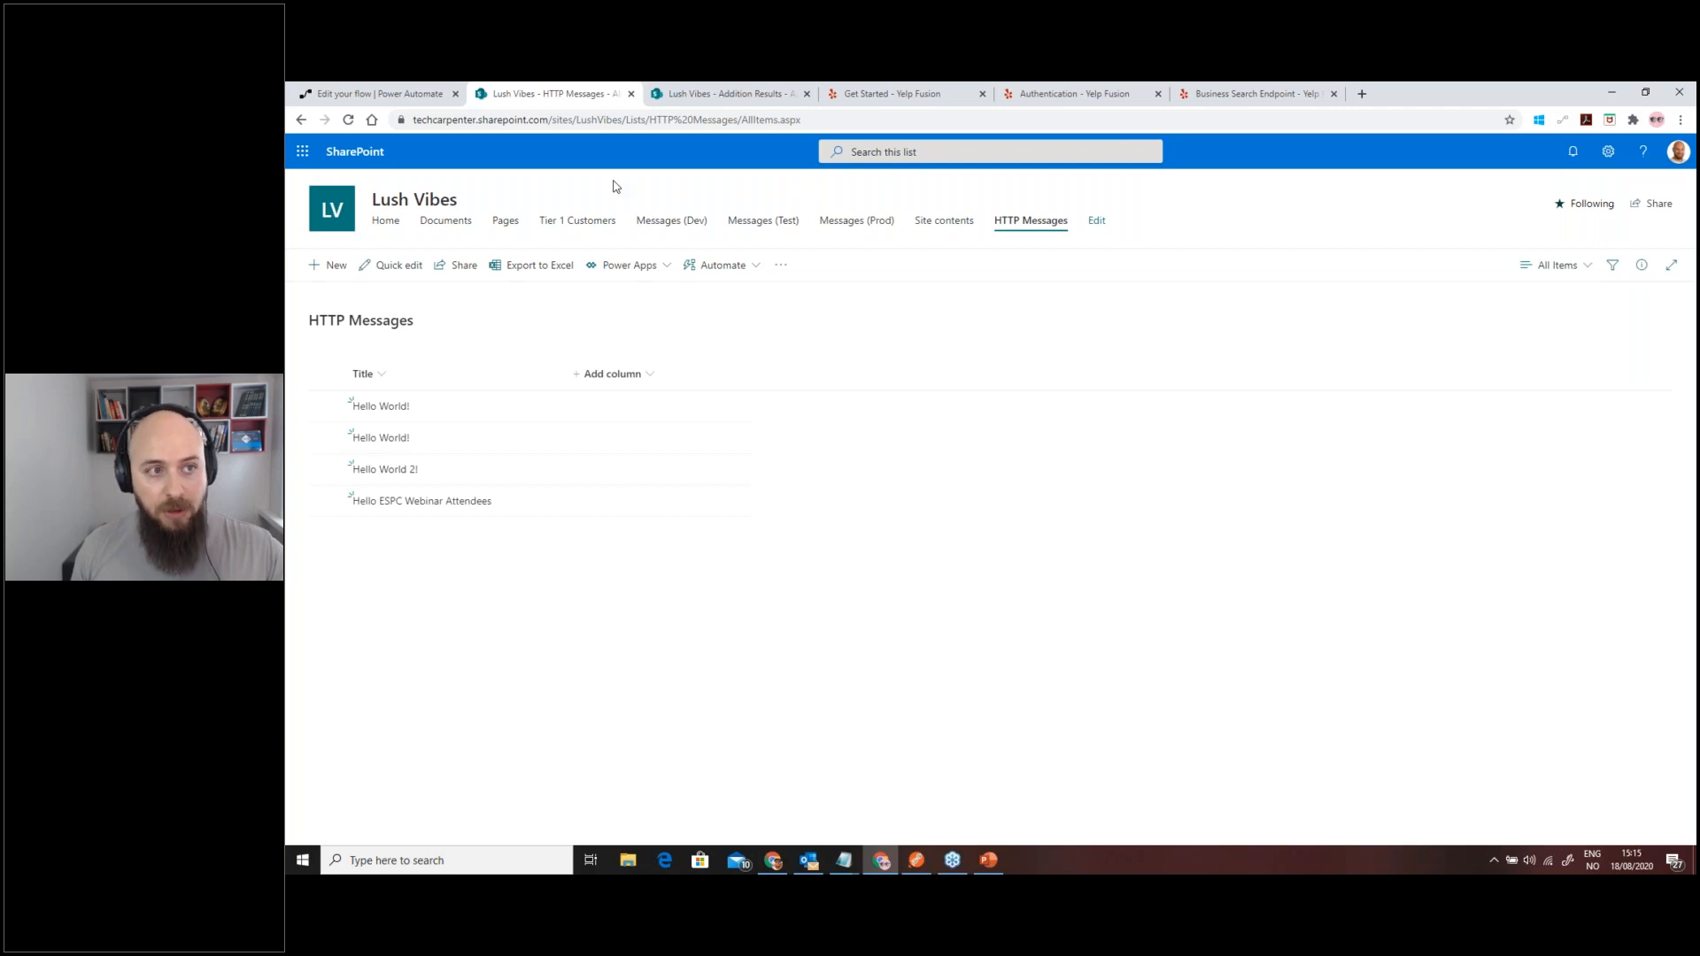
pyautogui.click(407, 94)
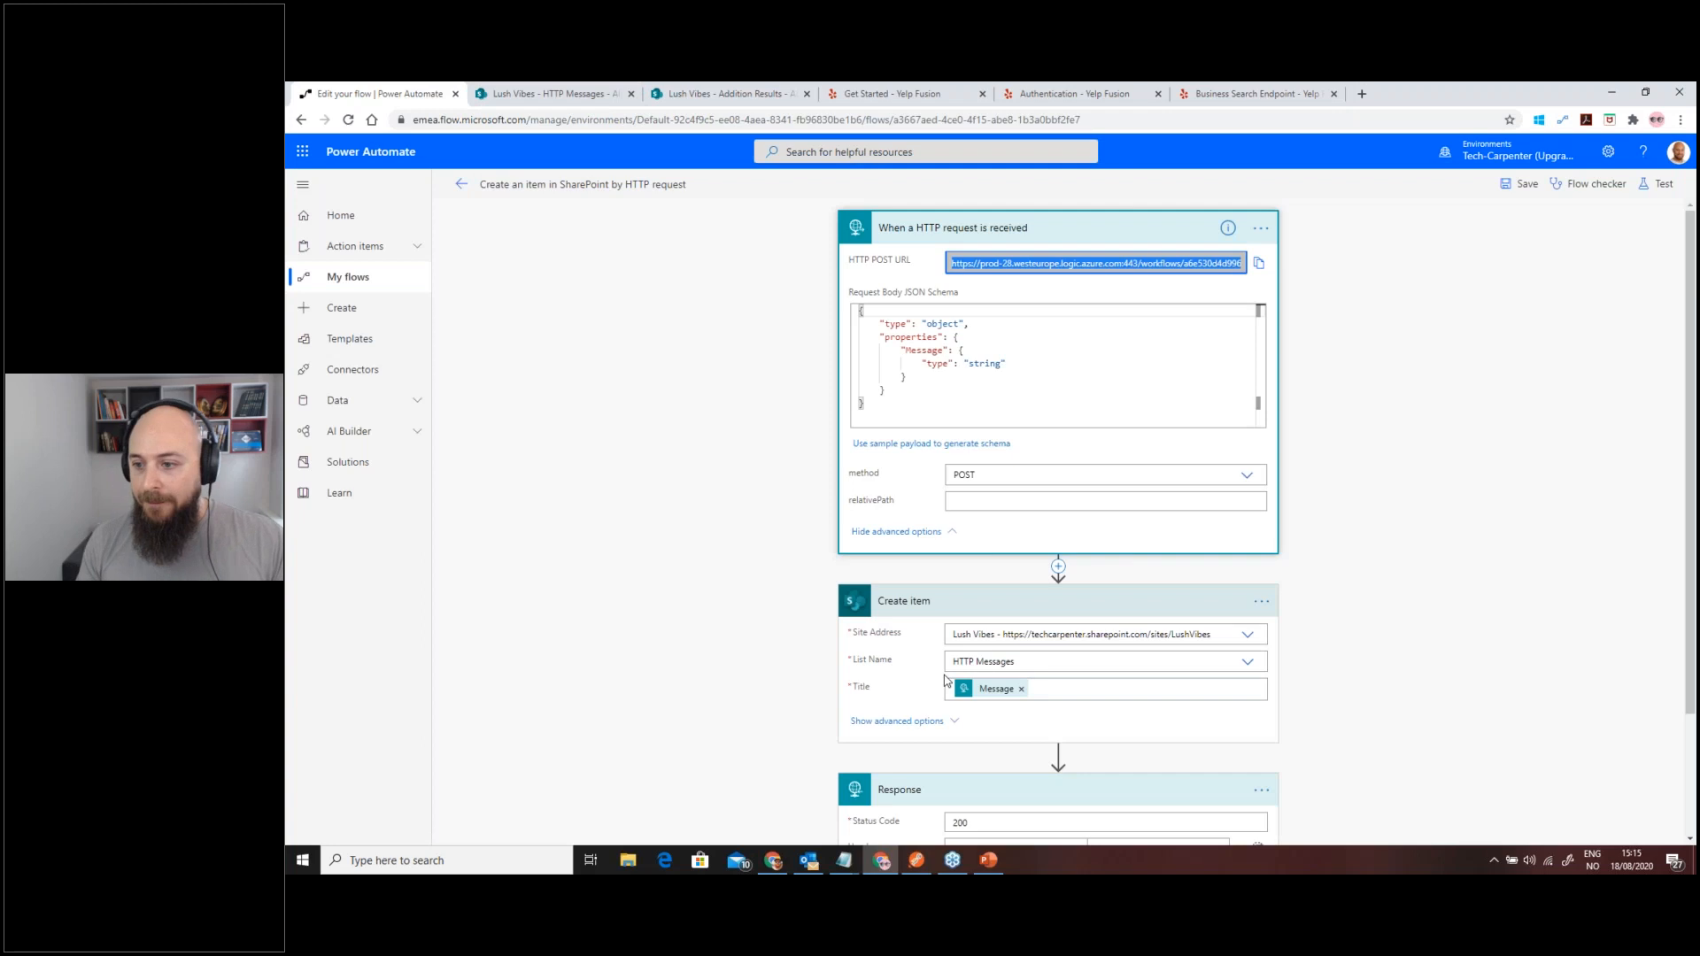
# - Switch to the PowerPoint slide show, advance to the HTTP Connector demo slide and leave the presentation
pyautogui.click(998, 866)
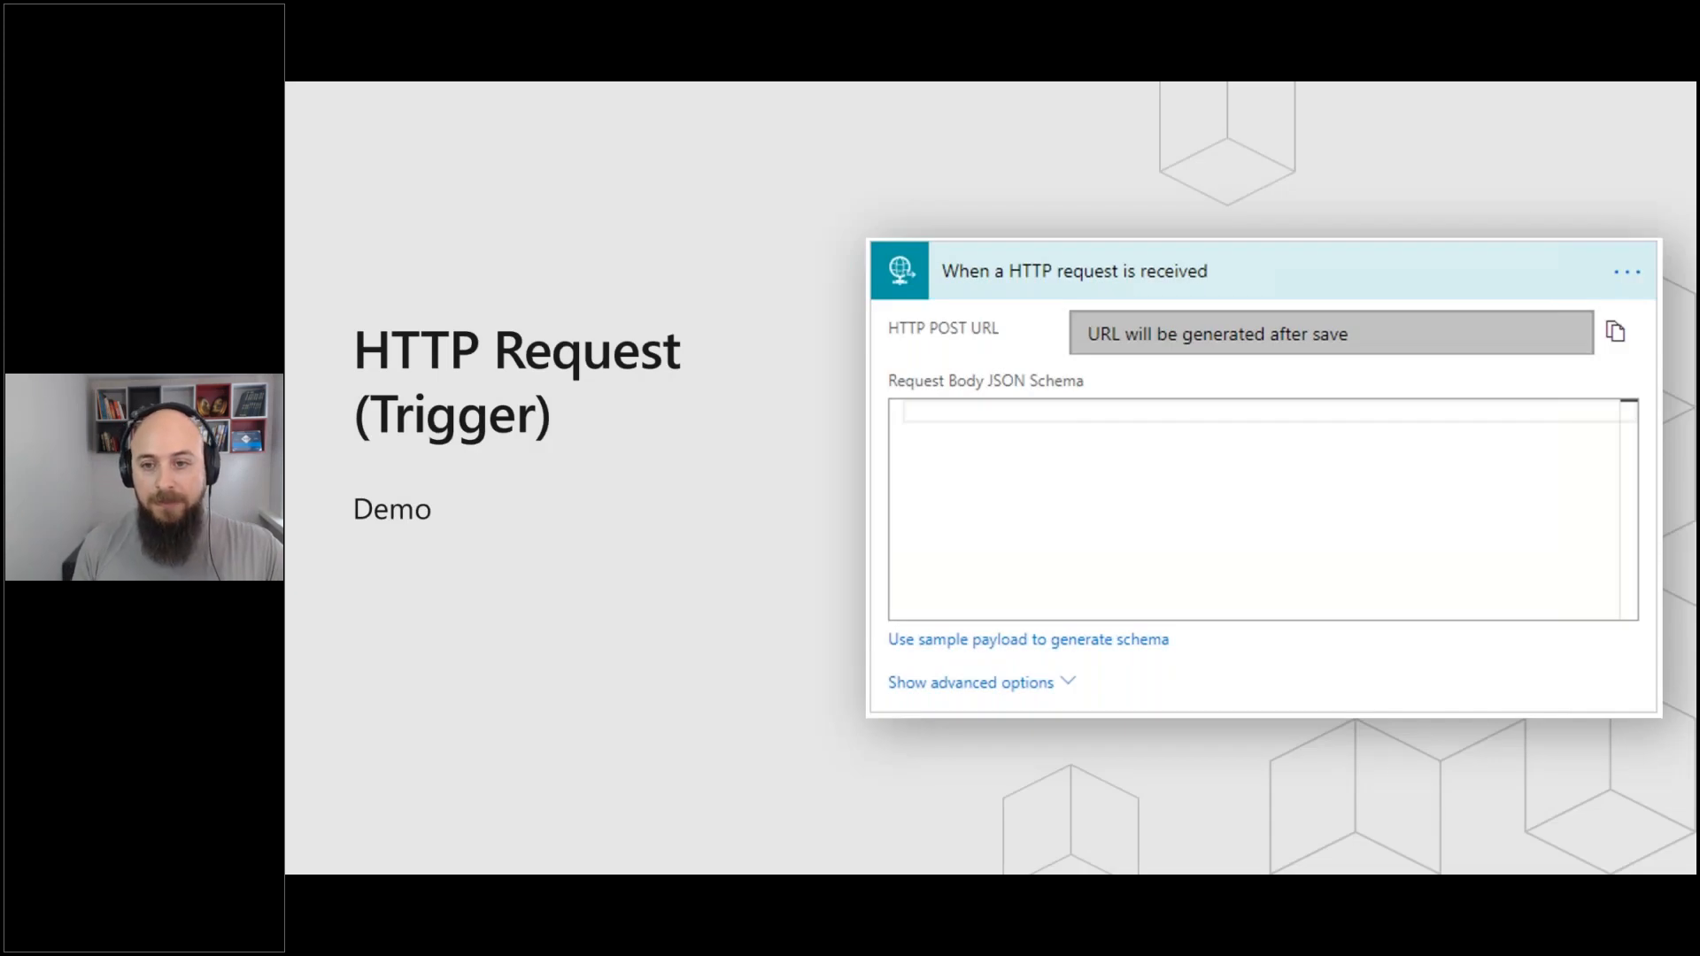
pyautogui.press('Right')
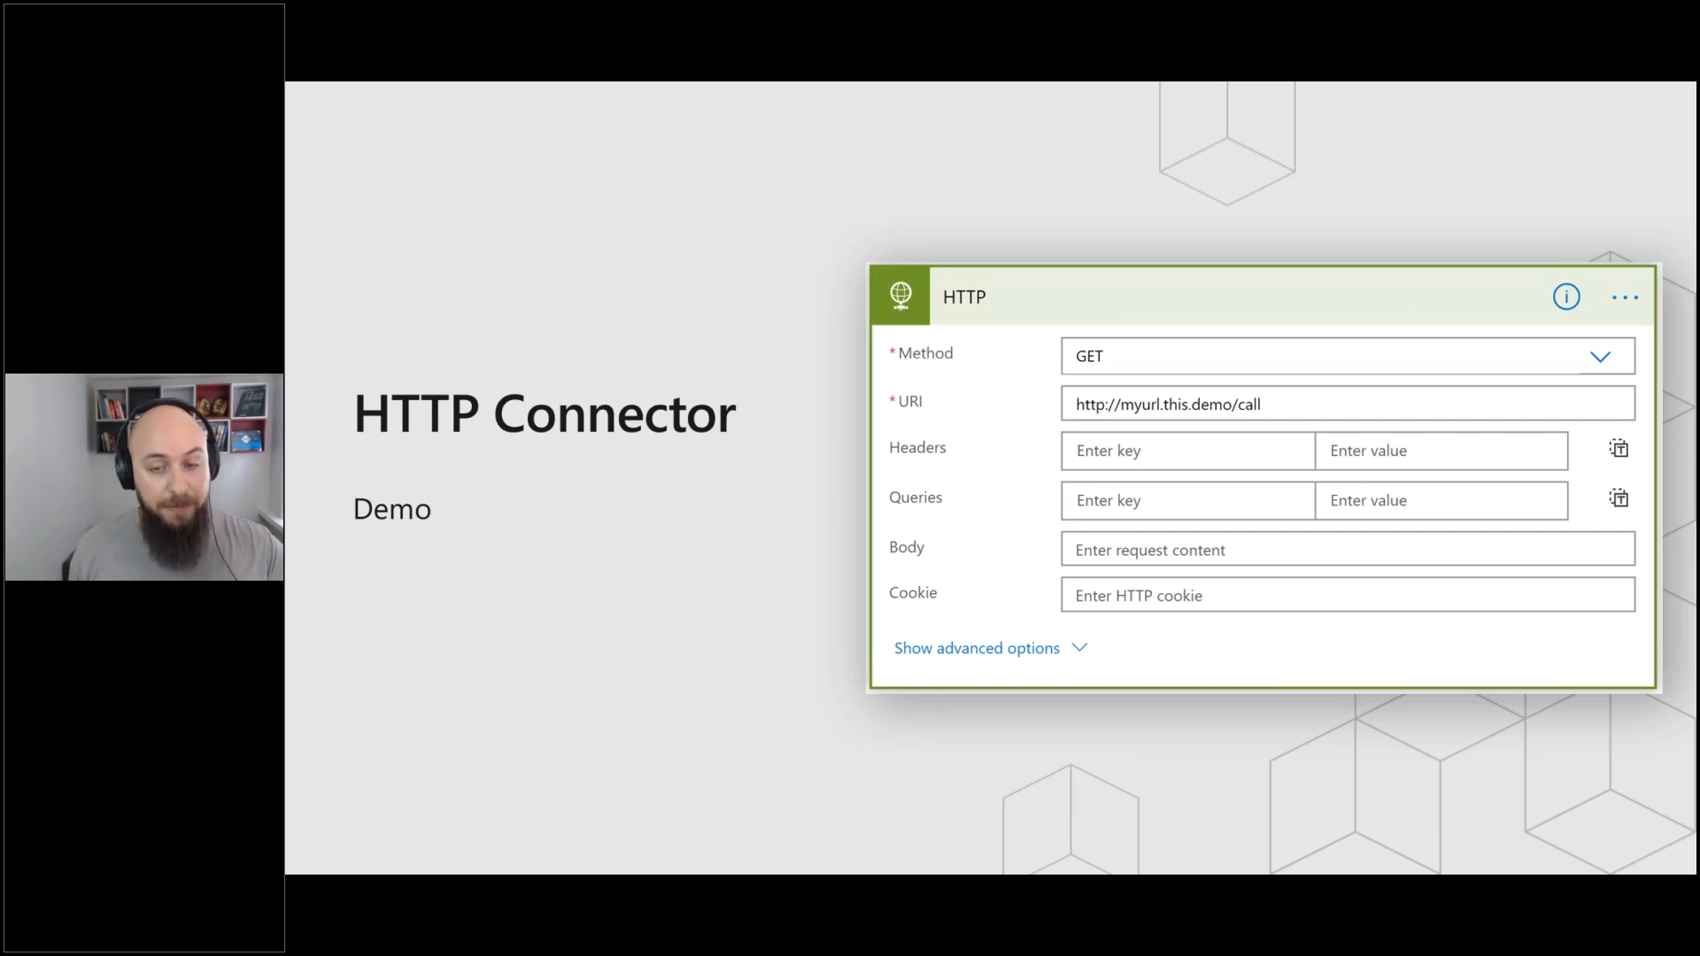
pyautogui.press('Escape')
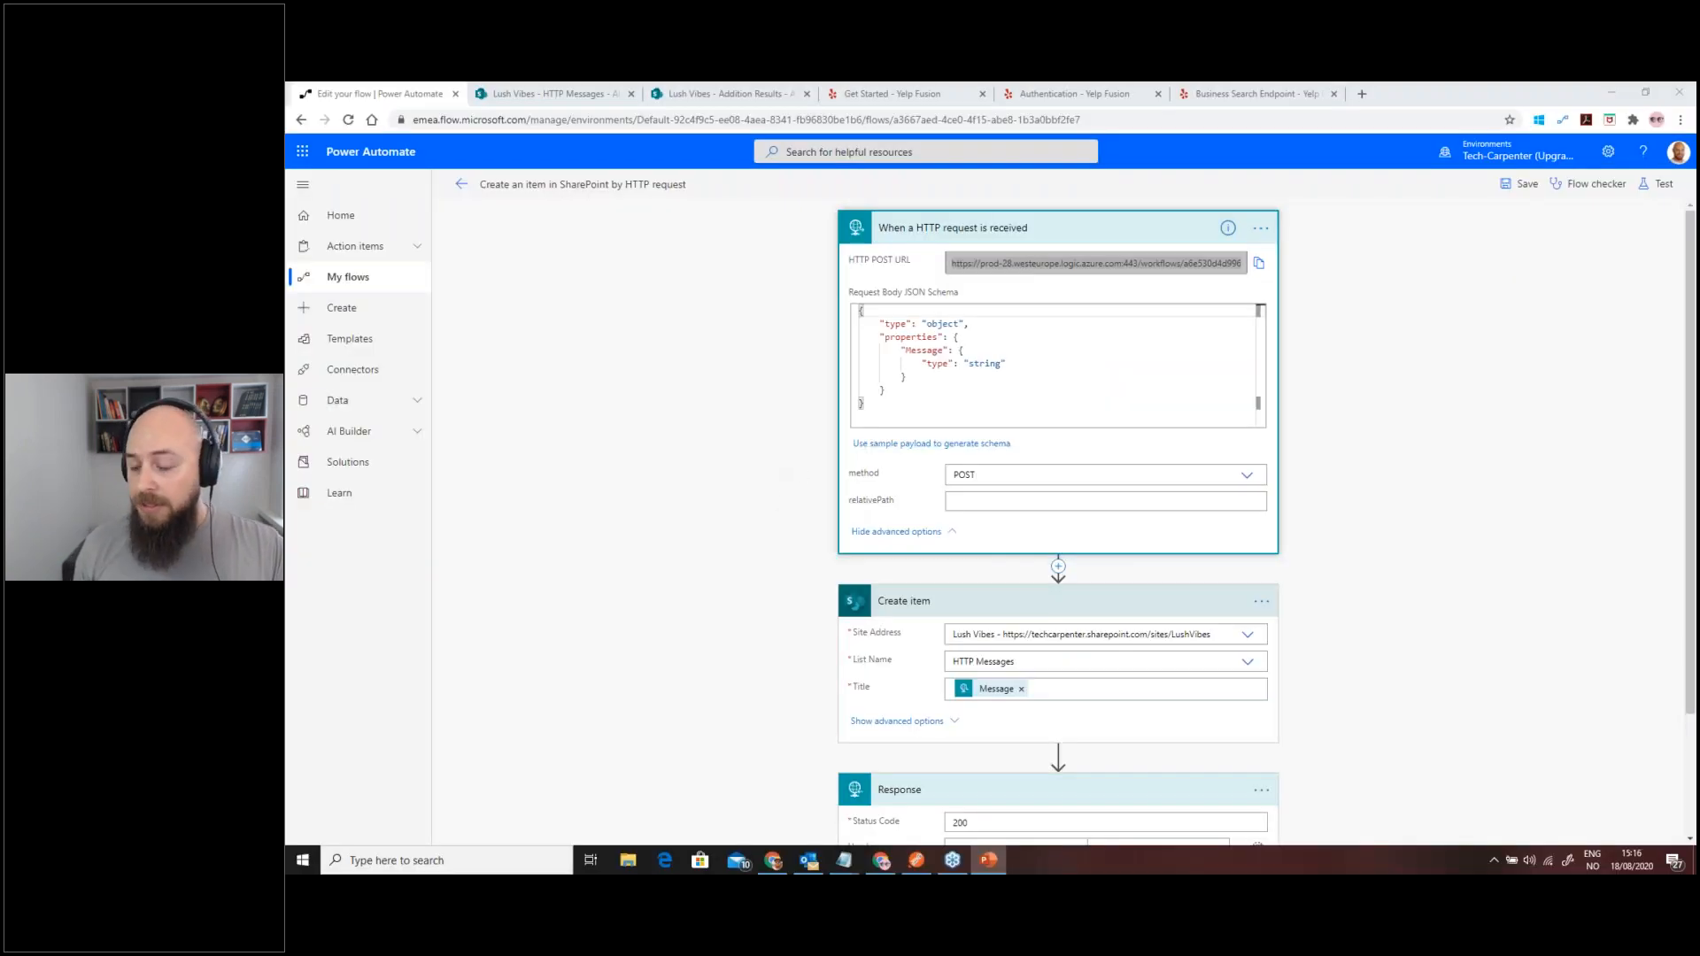
# - Leave the current flow and open the flow "When an HTTP trigger called run addition function app" for editing
pyautogui.click(460, 184)
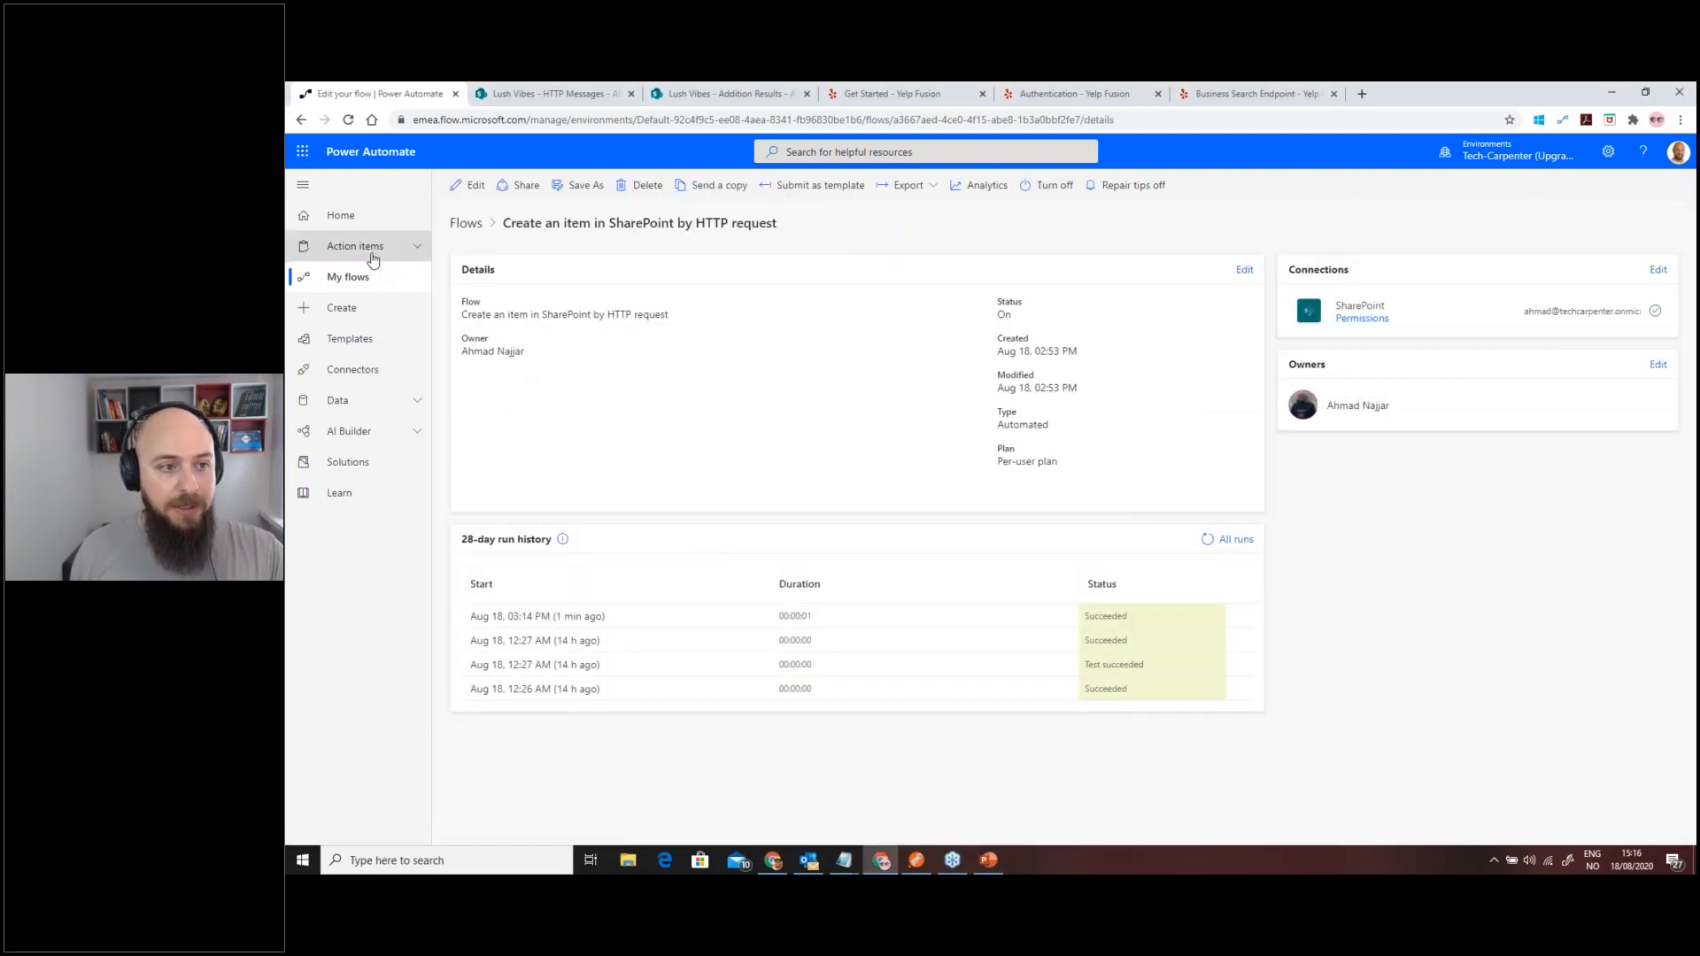
pyautogui.click(365, 277)
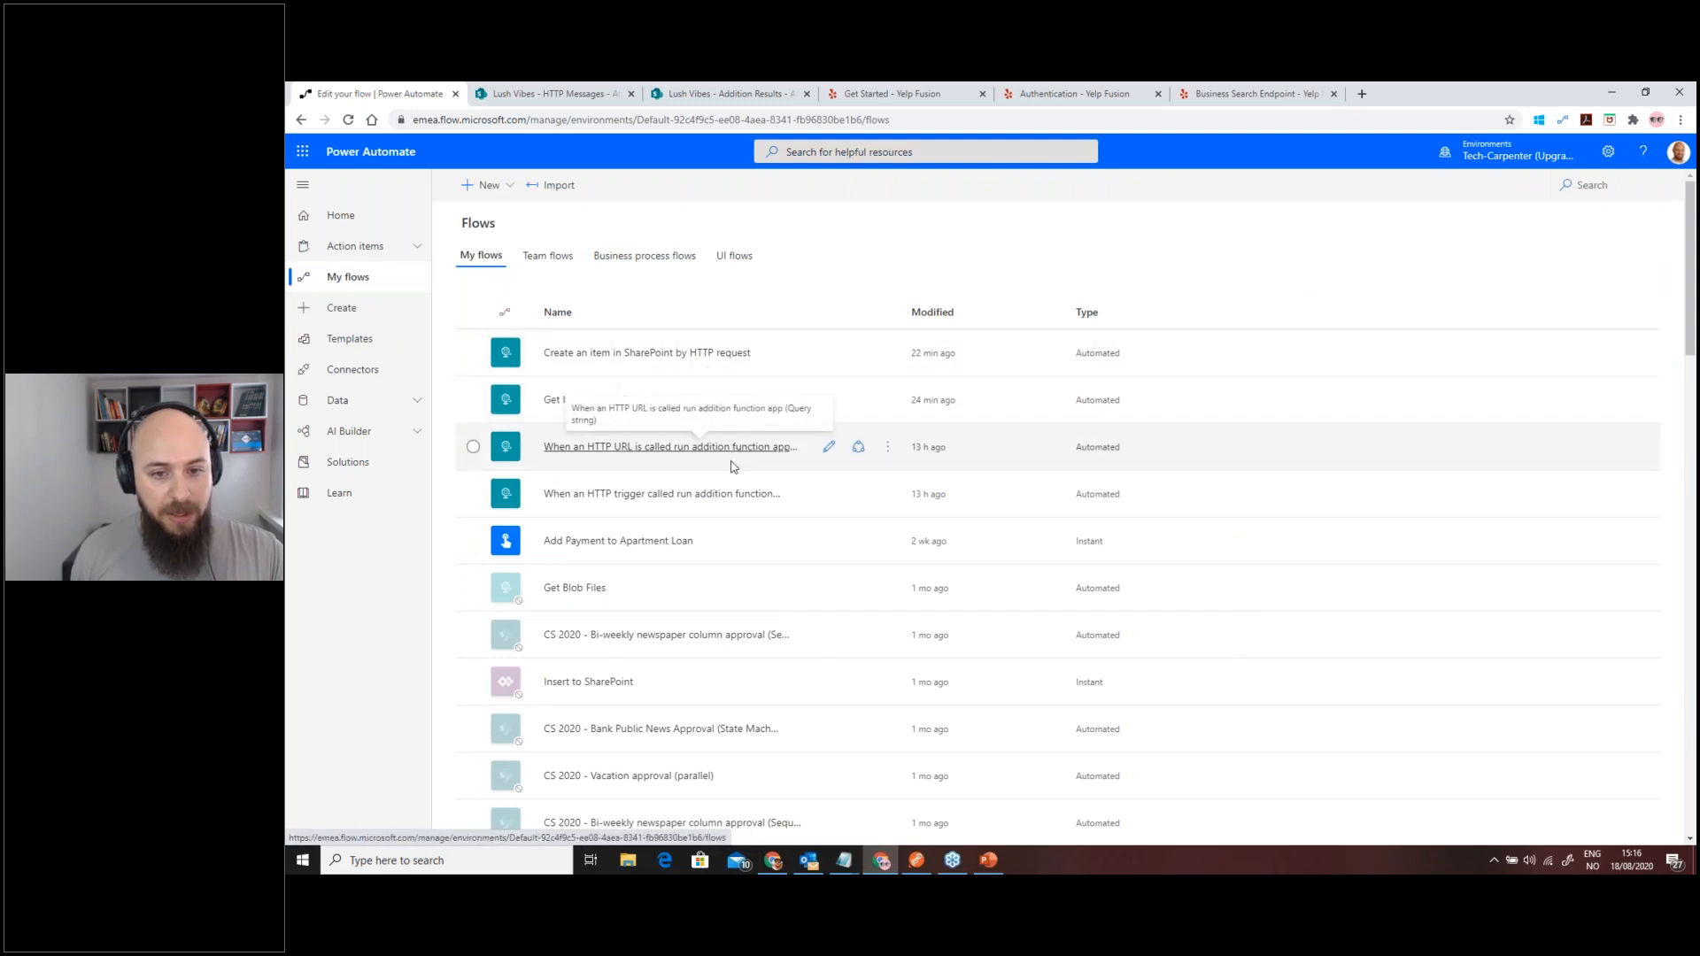
pyautogui.click(727, 492)
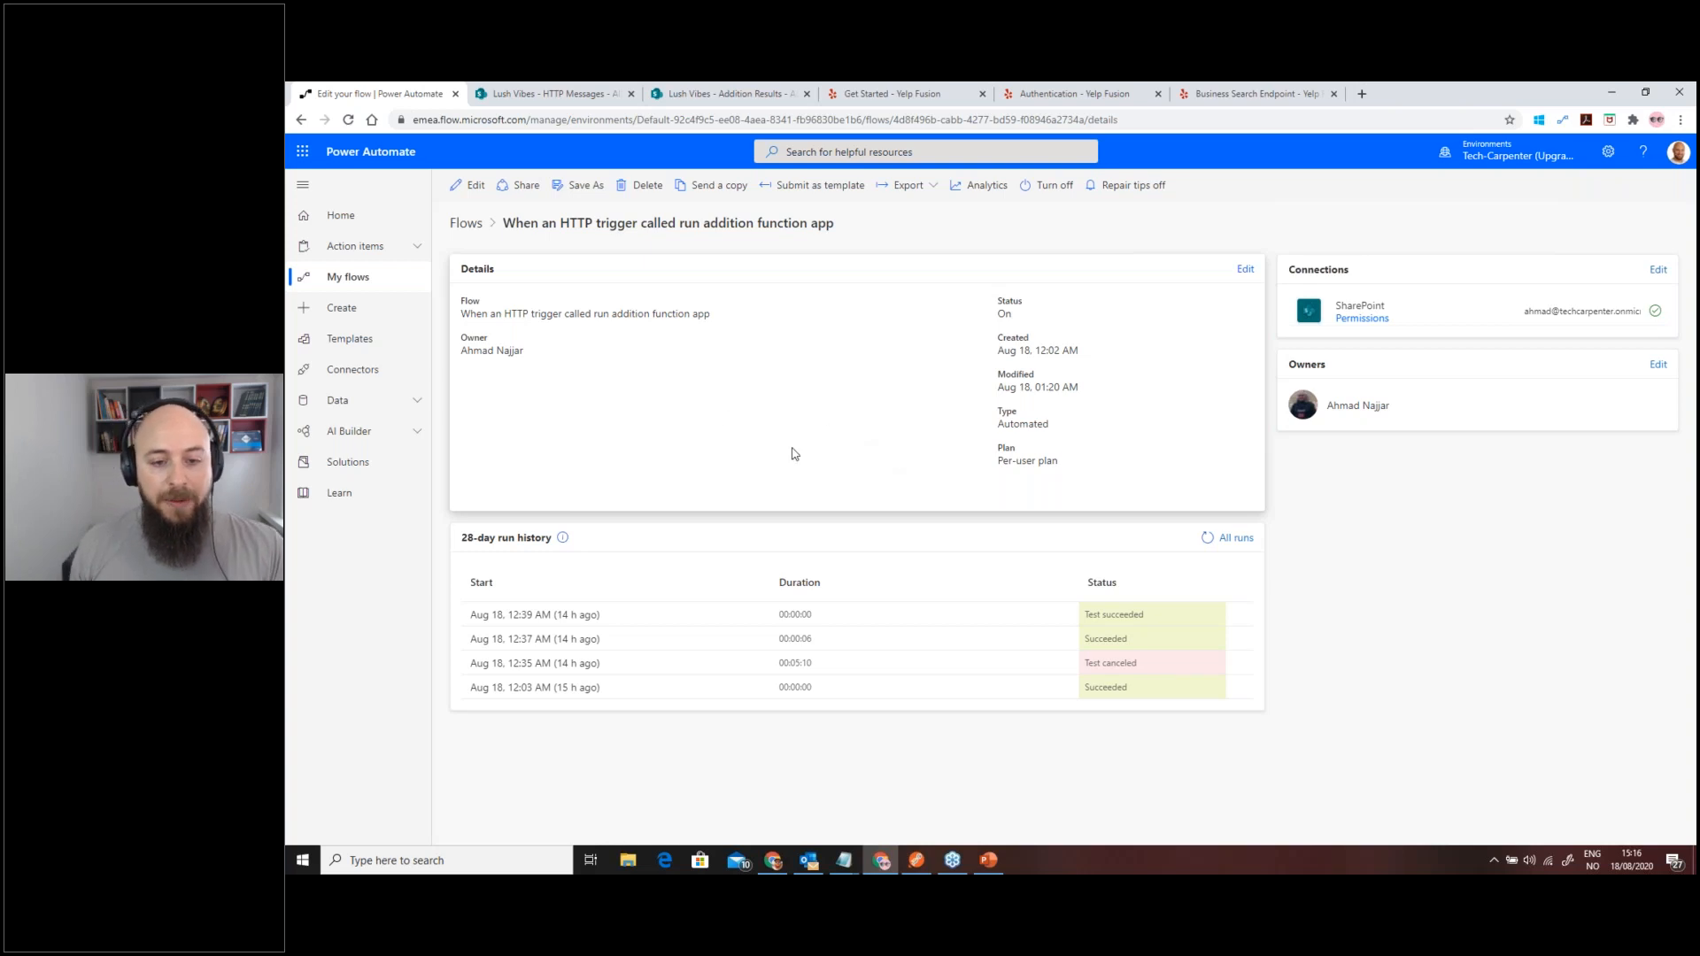
pyautogui.click(470, 185)
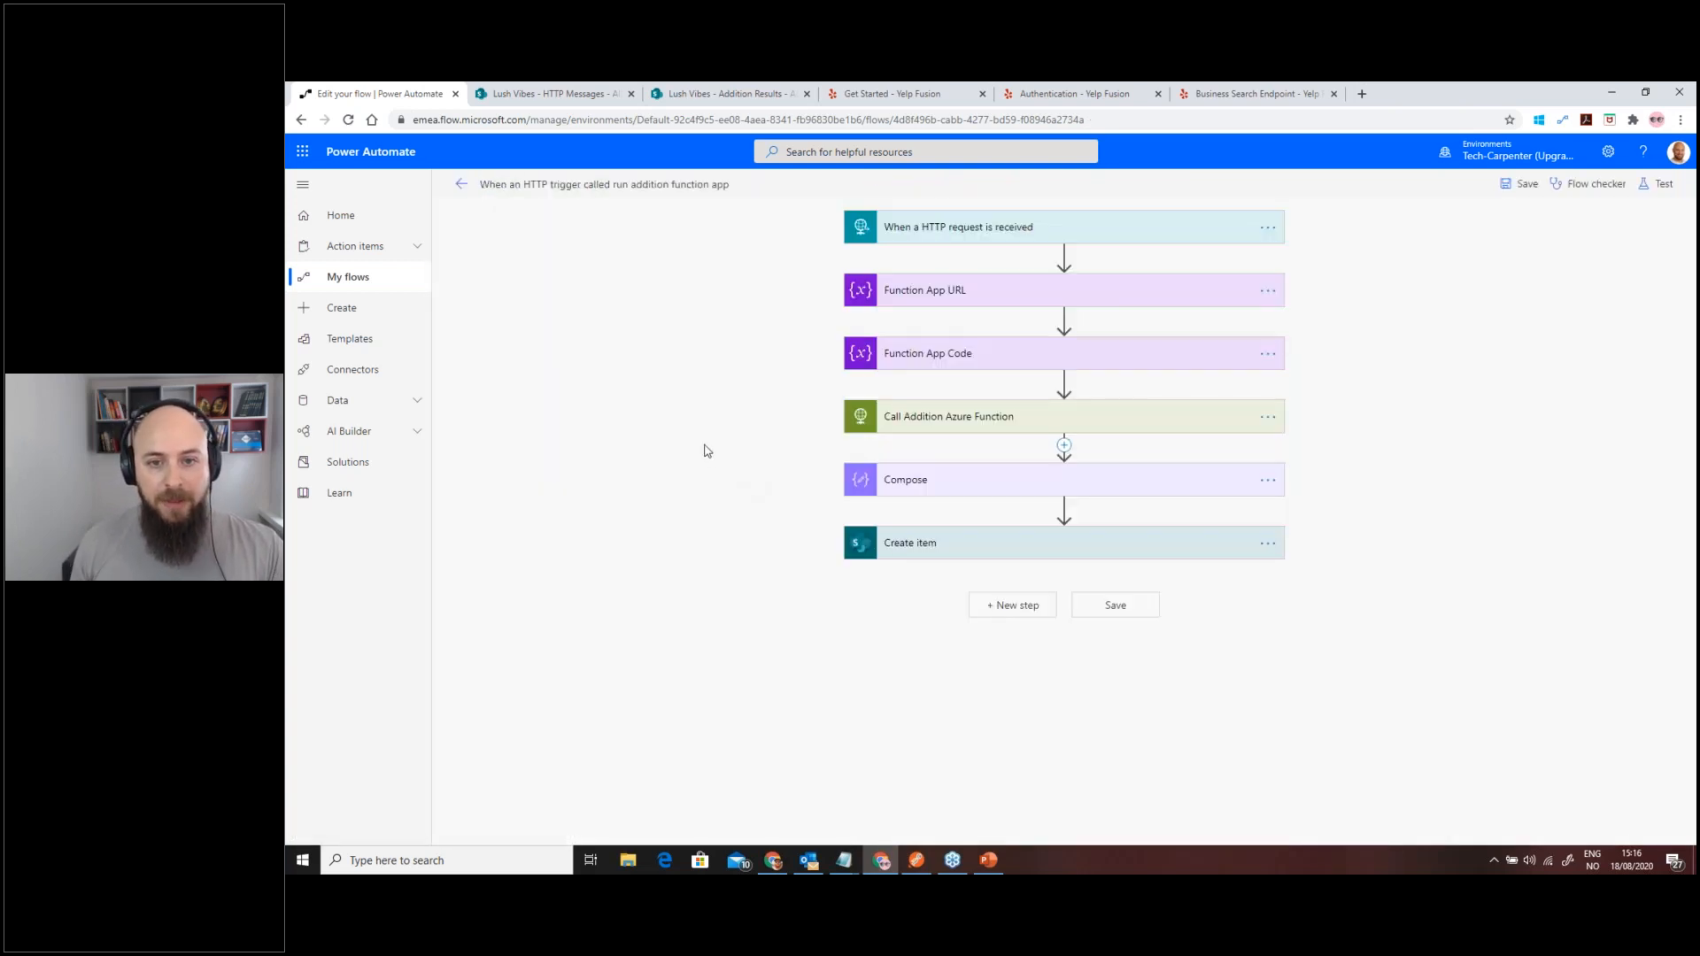
# - Review the request body schema of the HTTP trigger and the settings of the Call Addition Azure Function action
pyautogui.click(983, 227)
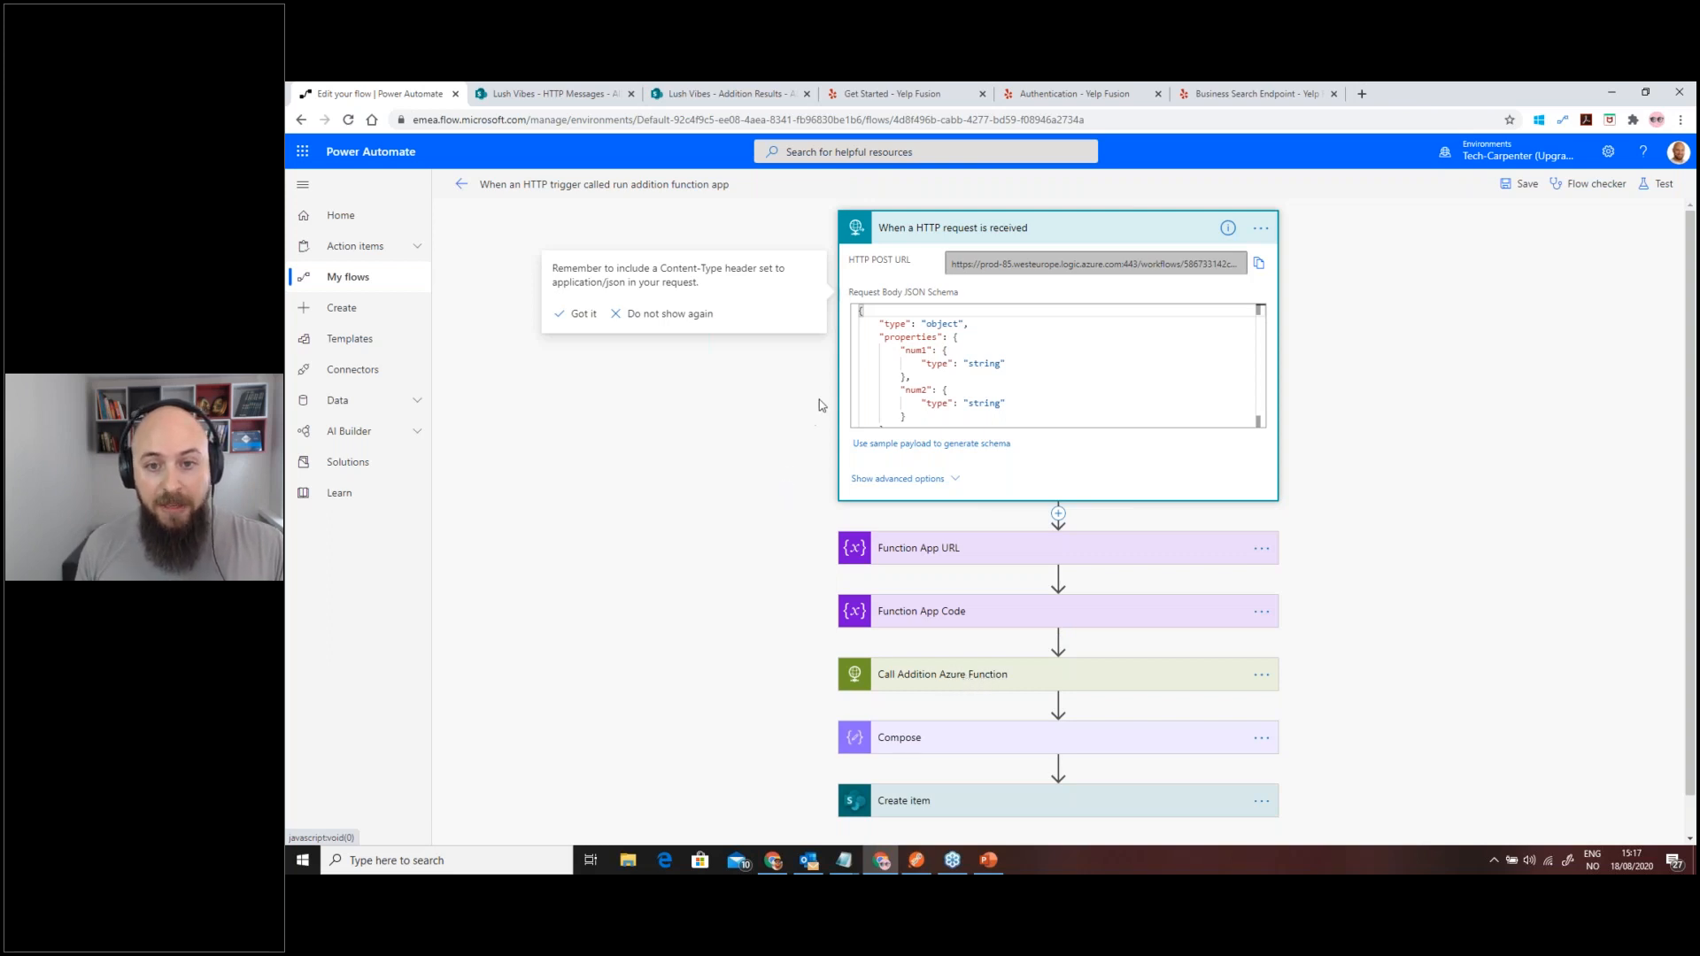
pyautogui.scroll(-1, 875, 515)
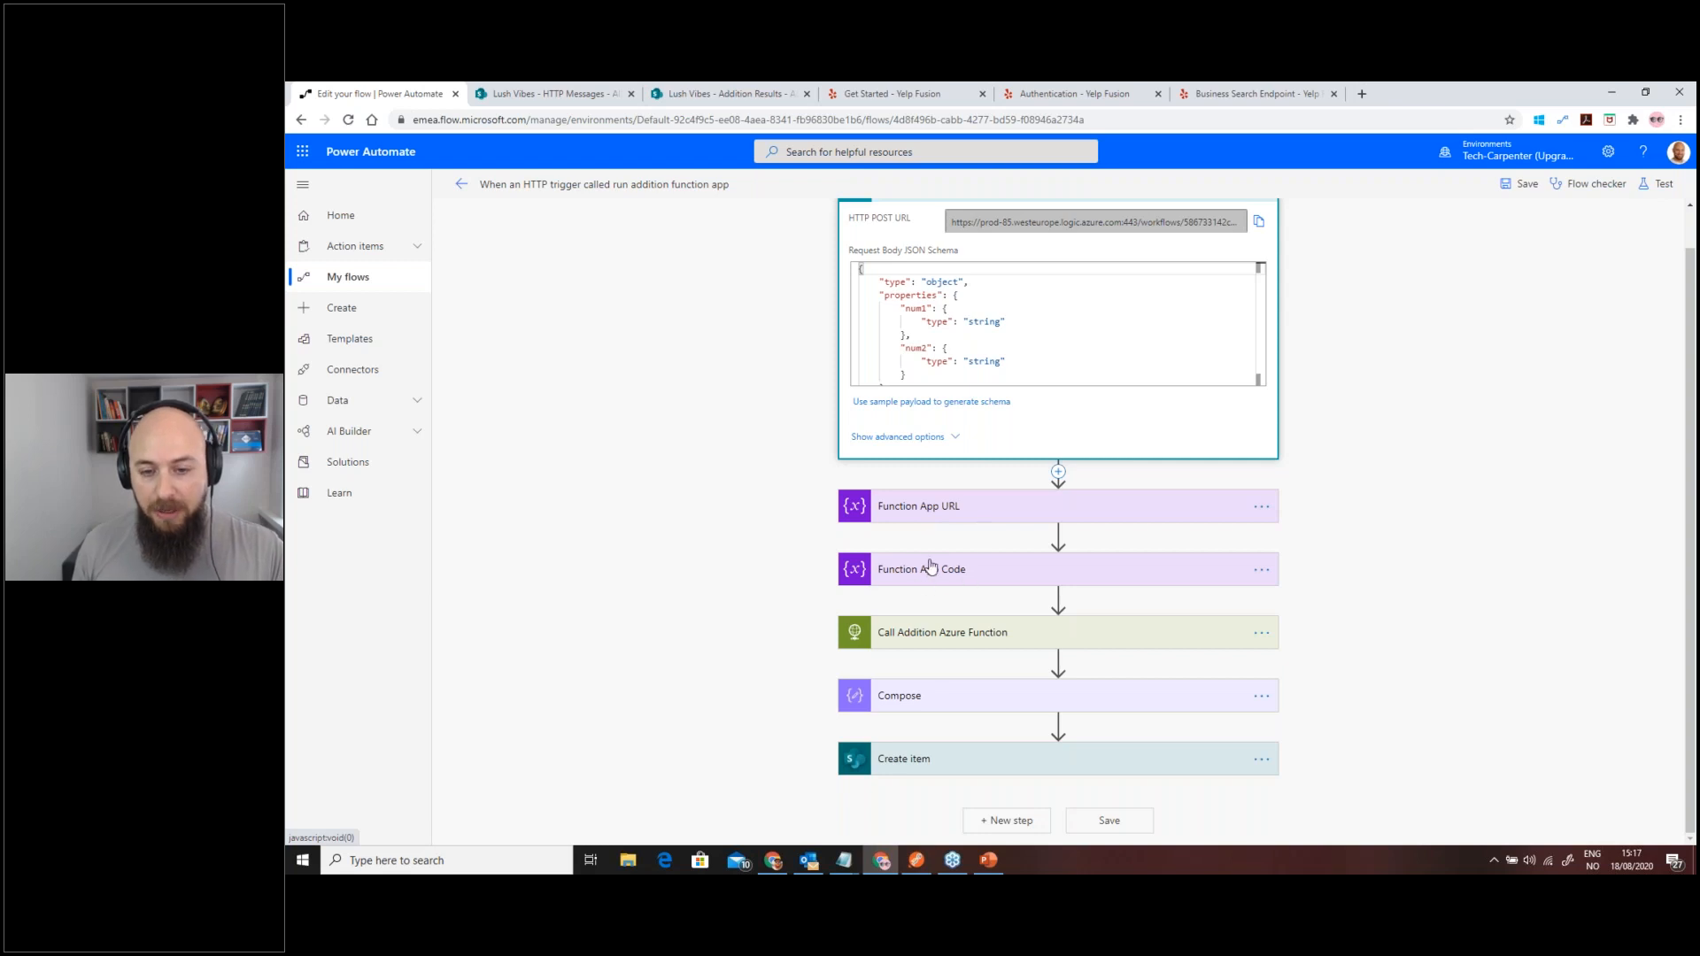
pyautogui.scroll(1, 985, 448)
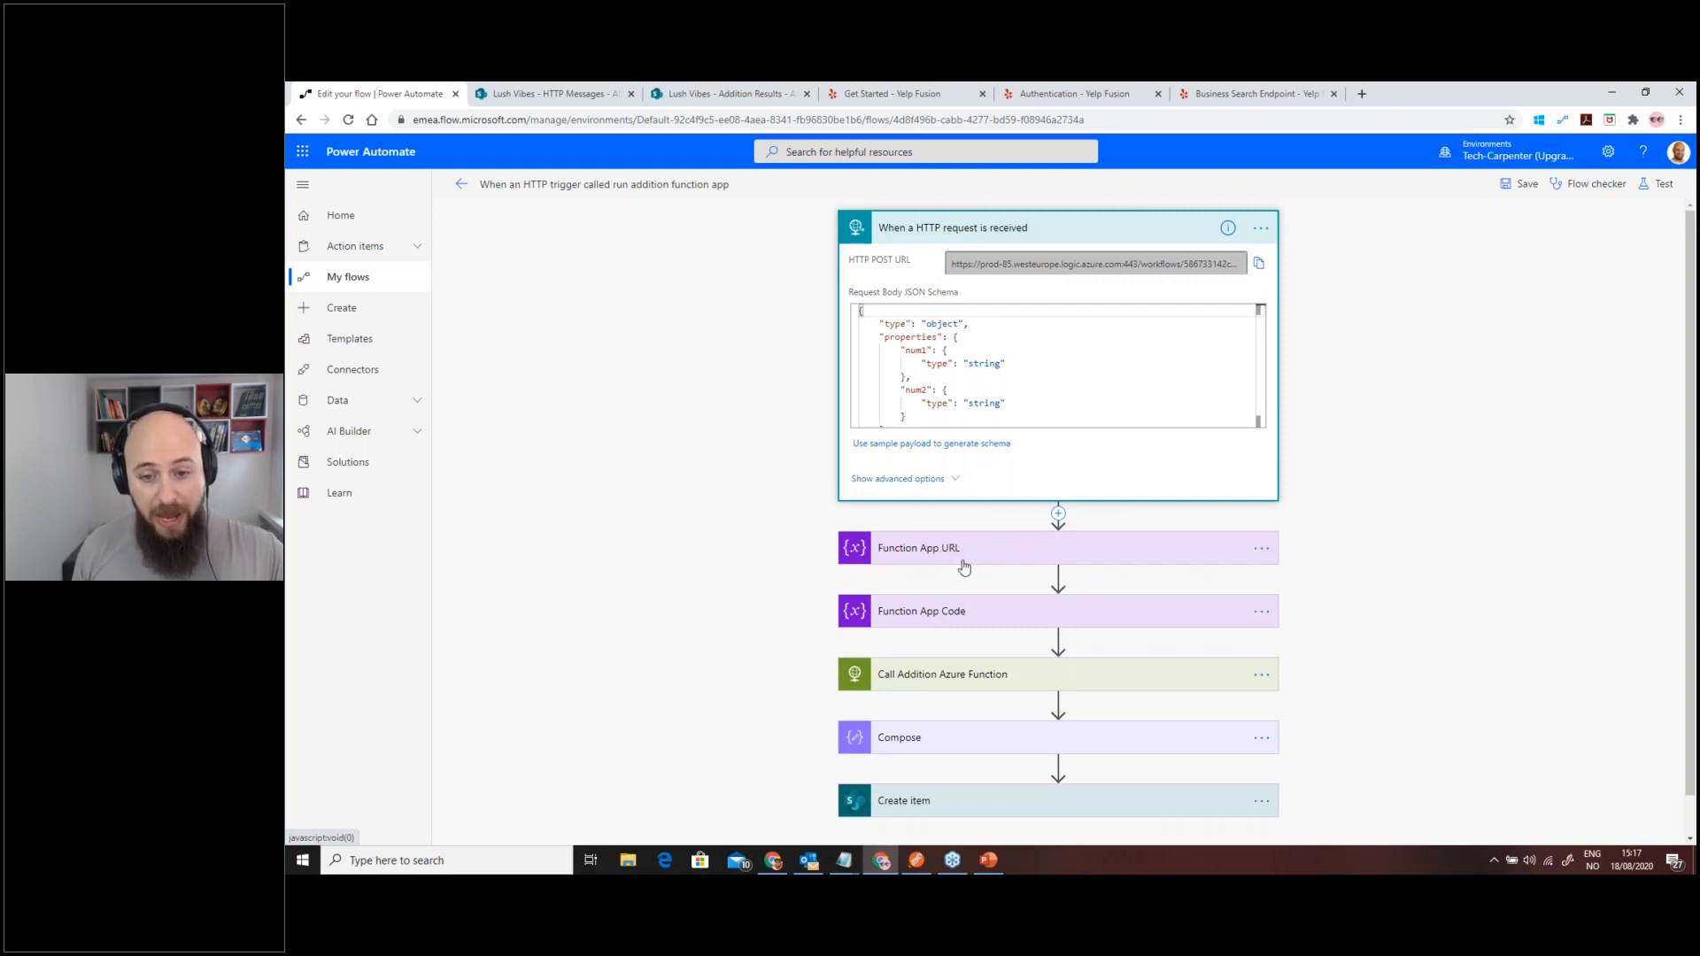
pyautogui.click(945, 227)
pyautogui.click(932, 415)
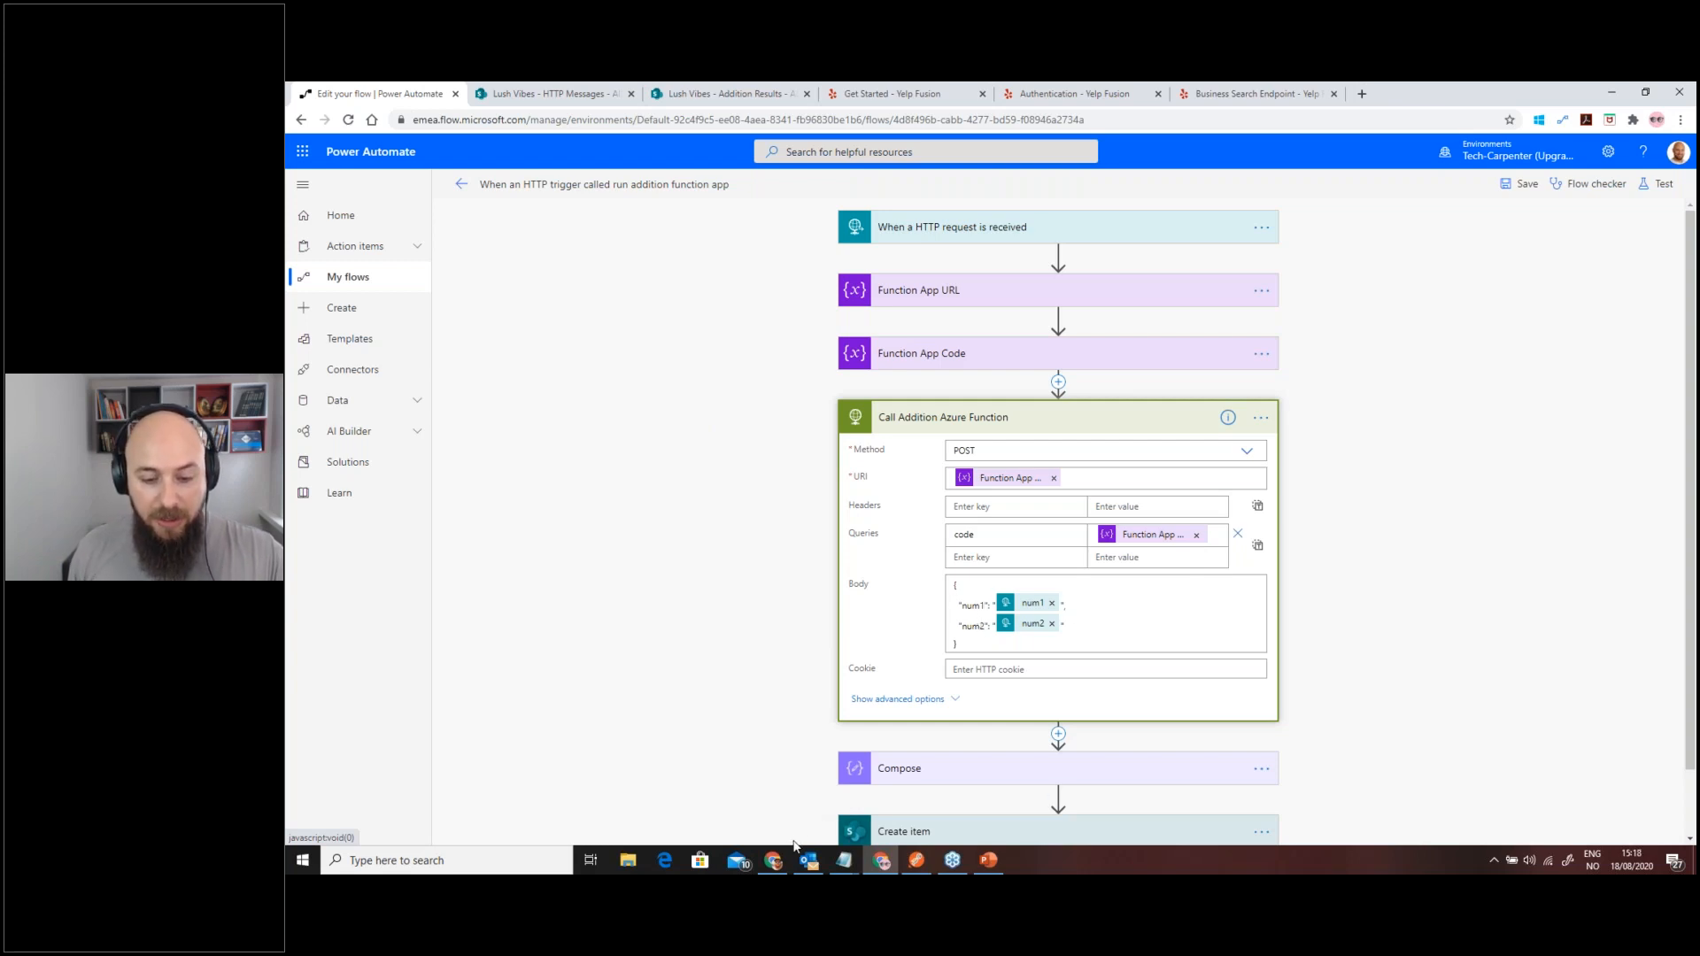
# - Switch to the Azure portal and open the code of the Addition function in the FVS function app
pyautogui.click(775, 861)
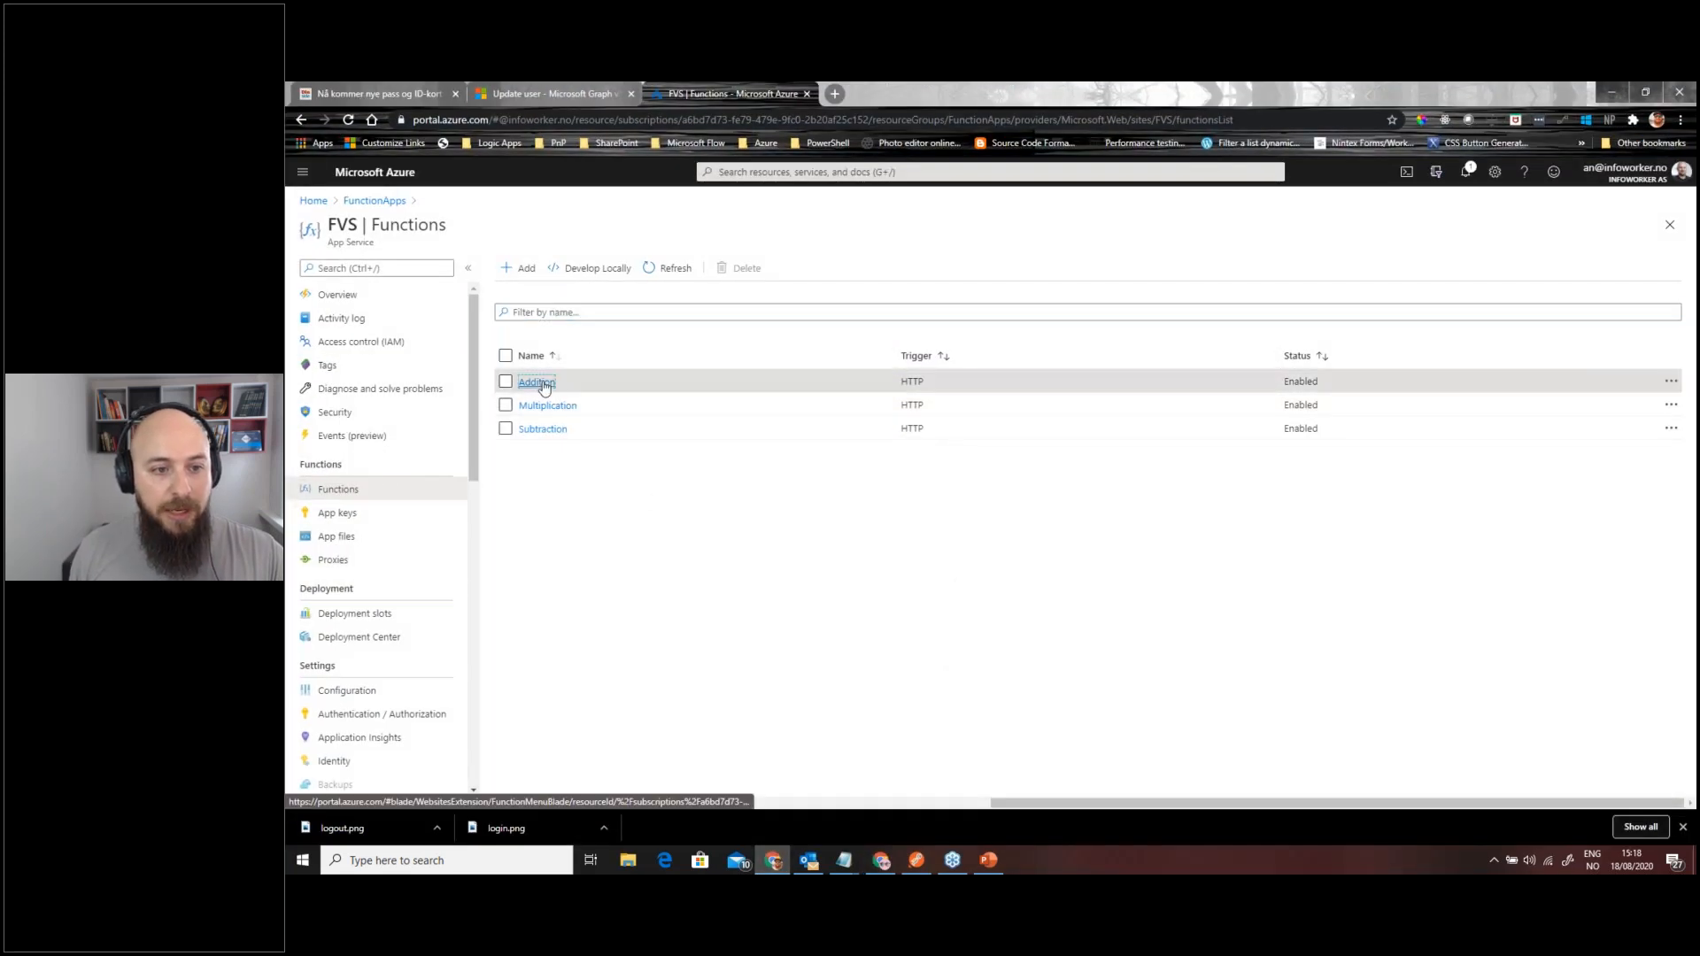
pyautogui.click(536, 382)
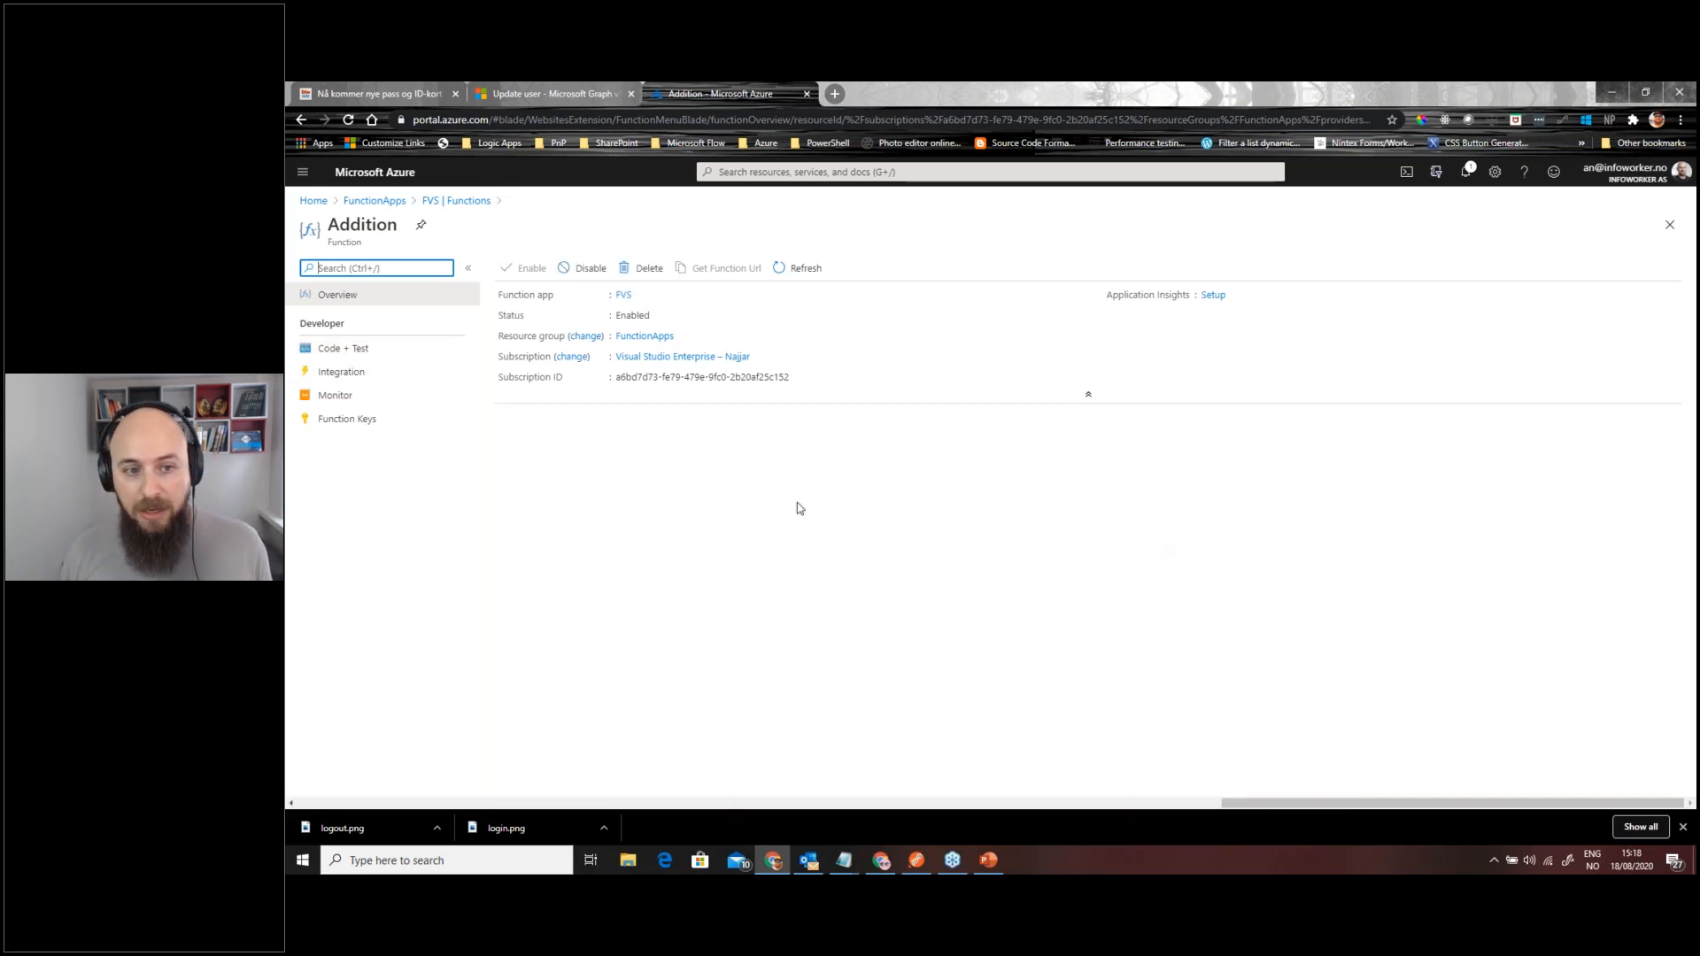
pyautogui.click(360, 353)
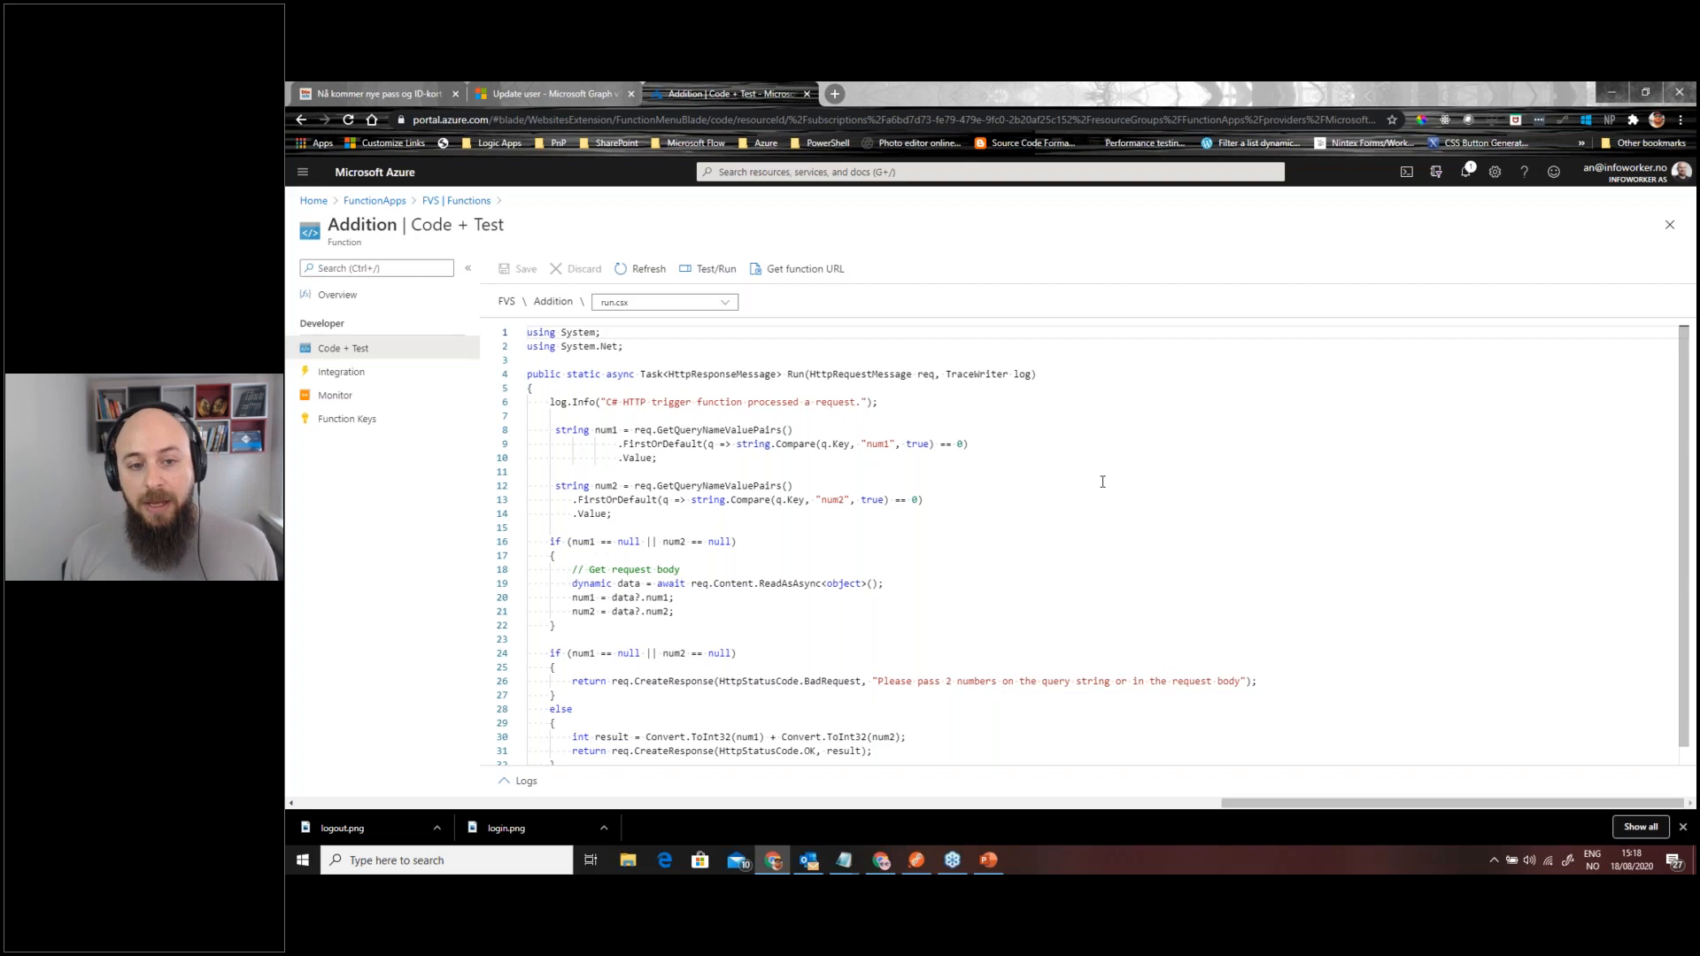
# - Examine how the Addition code uses num1 and num2 to compute its result, and return to the flow in Power Automate
pyautogui.scroll(-1, 1102, 482)
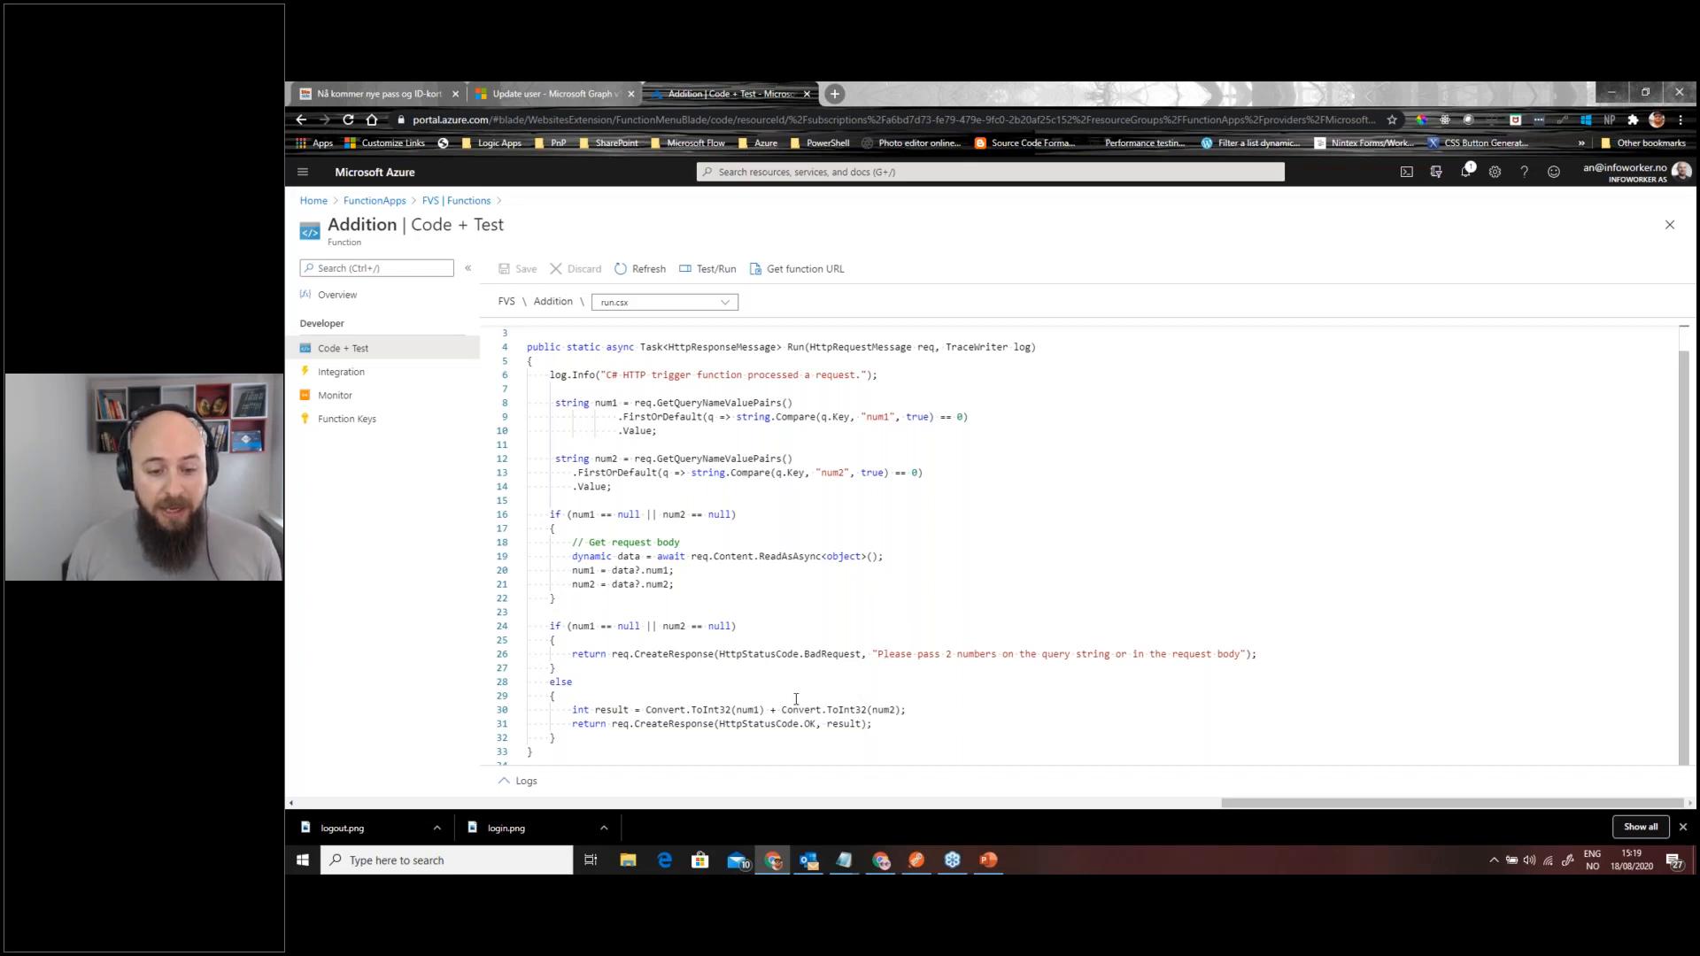
pyautogui.click(648, 699)
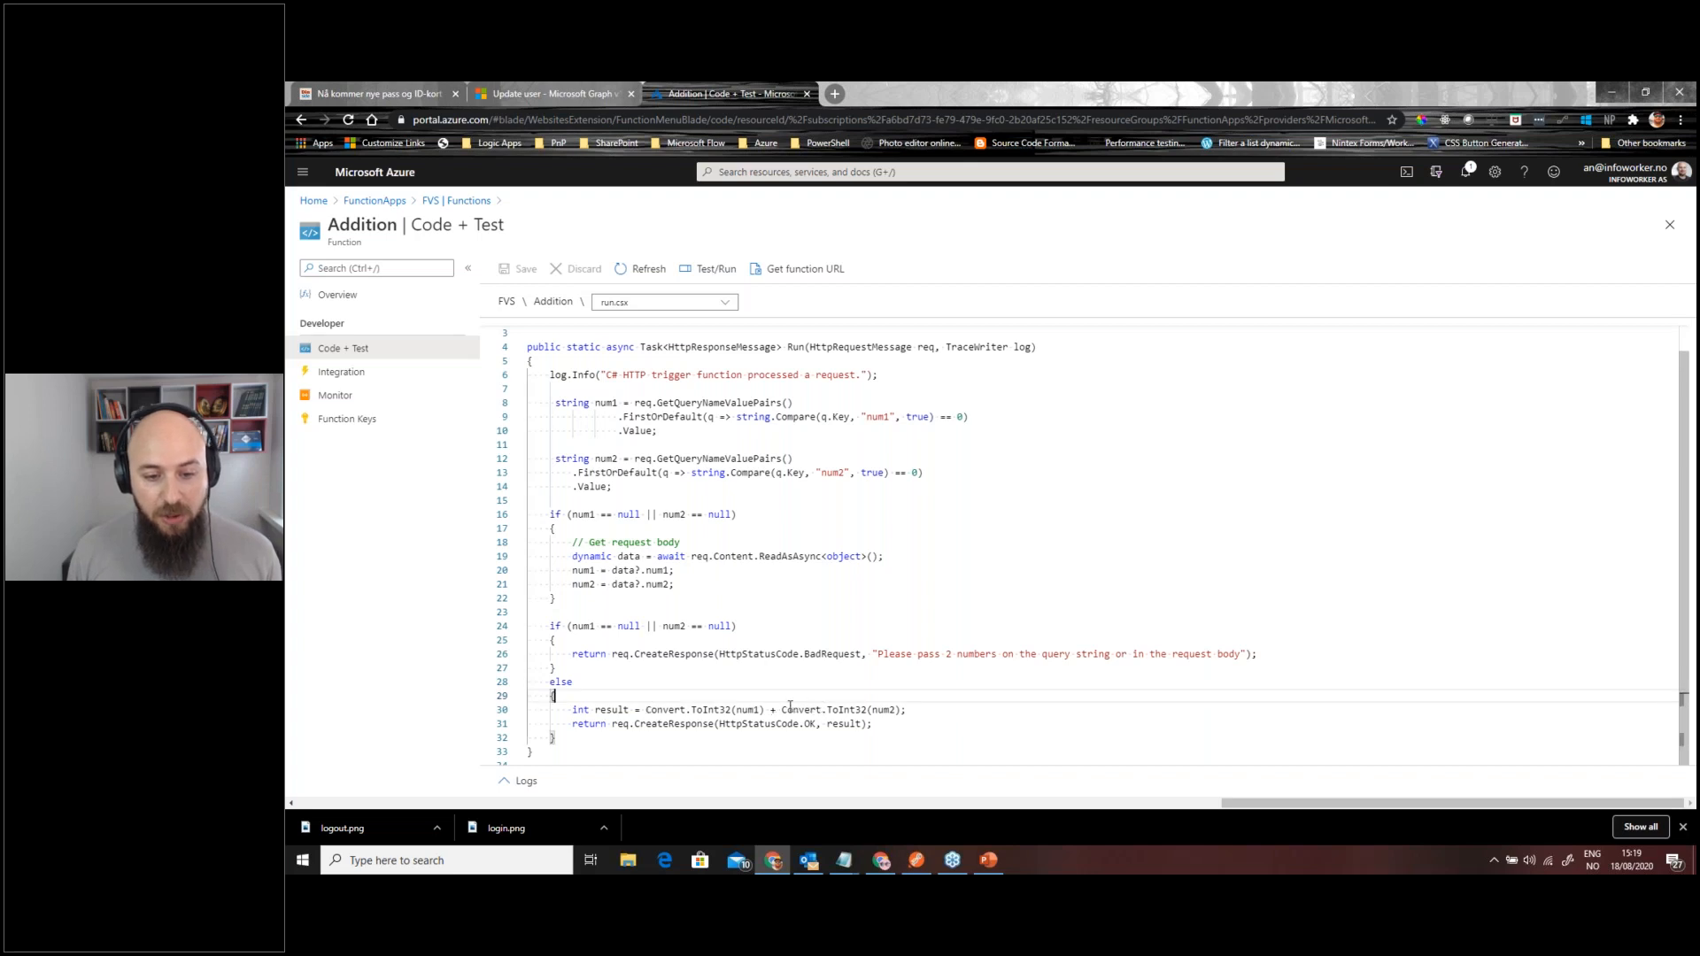
pyautogui.doubleClick(744, 710)
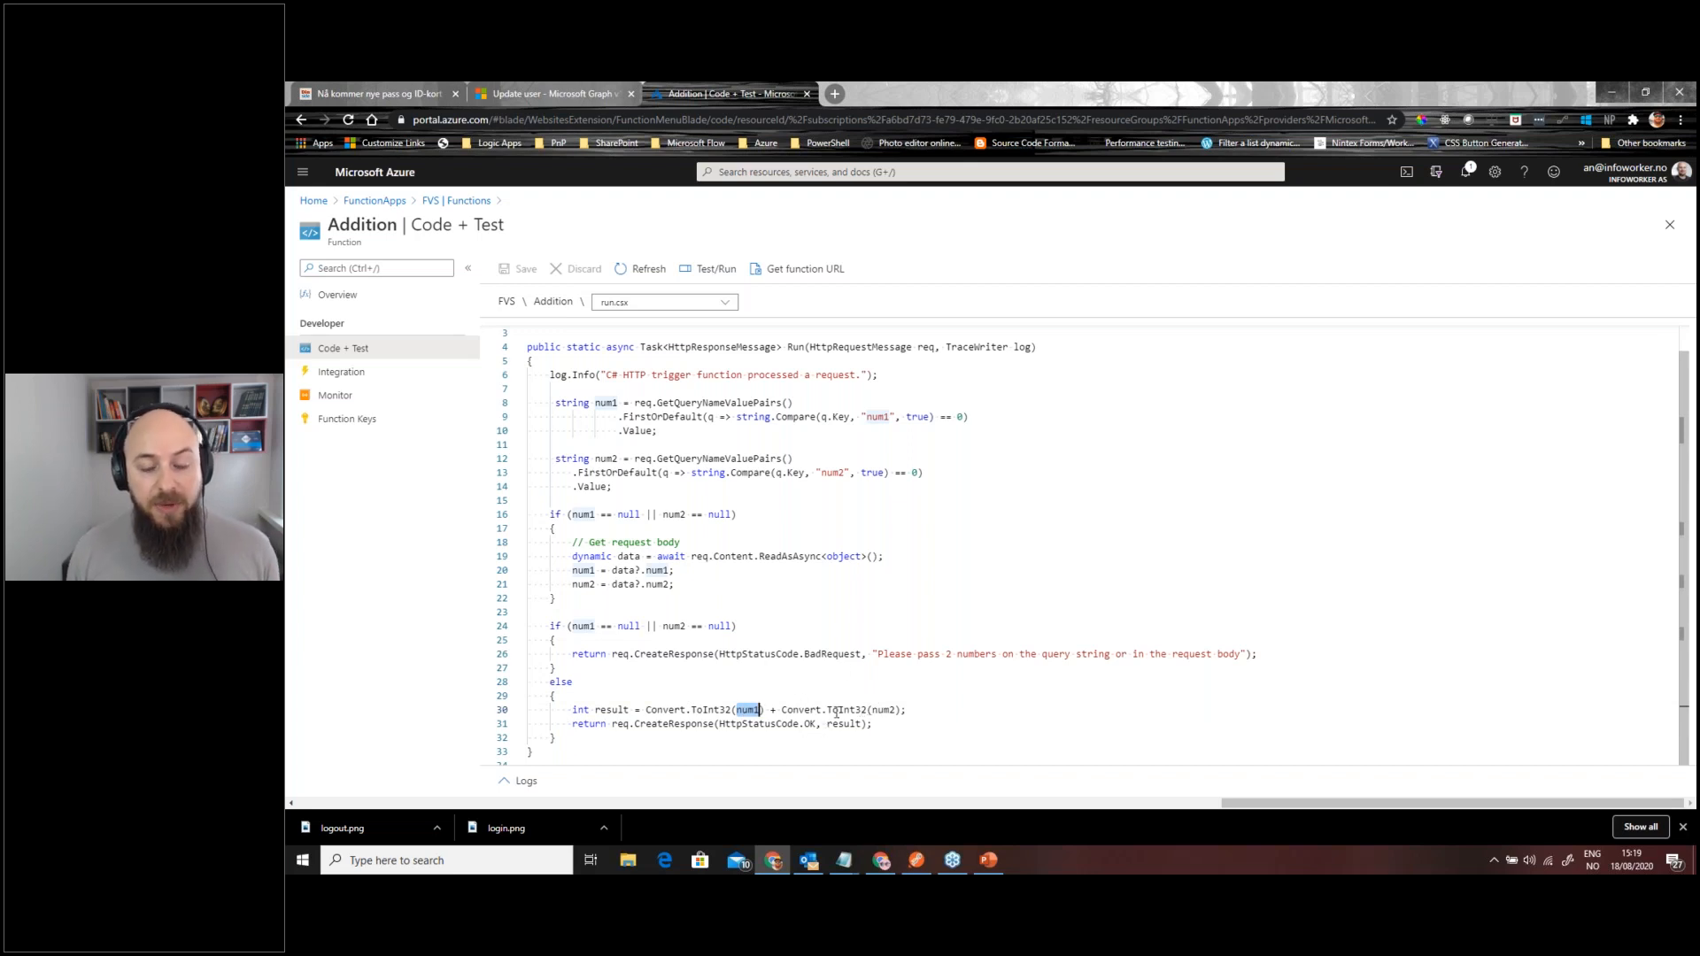
pyautogui.scroll(1, 854, 624)
pyautogui.scroll(-1, 855, 624)
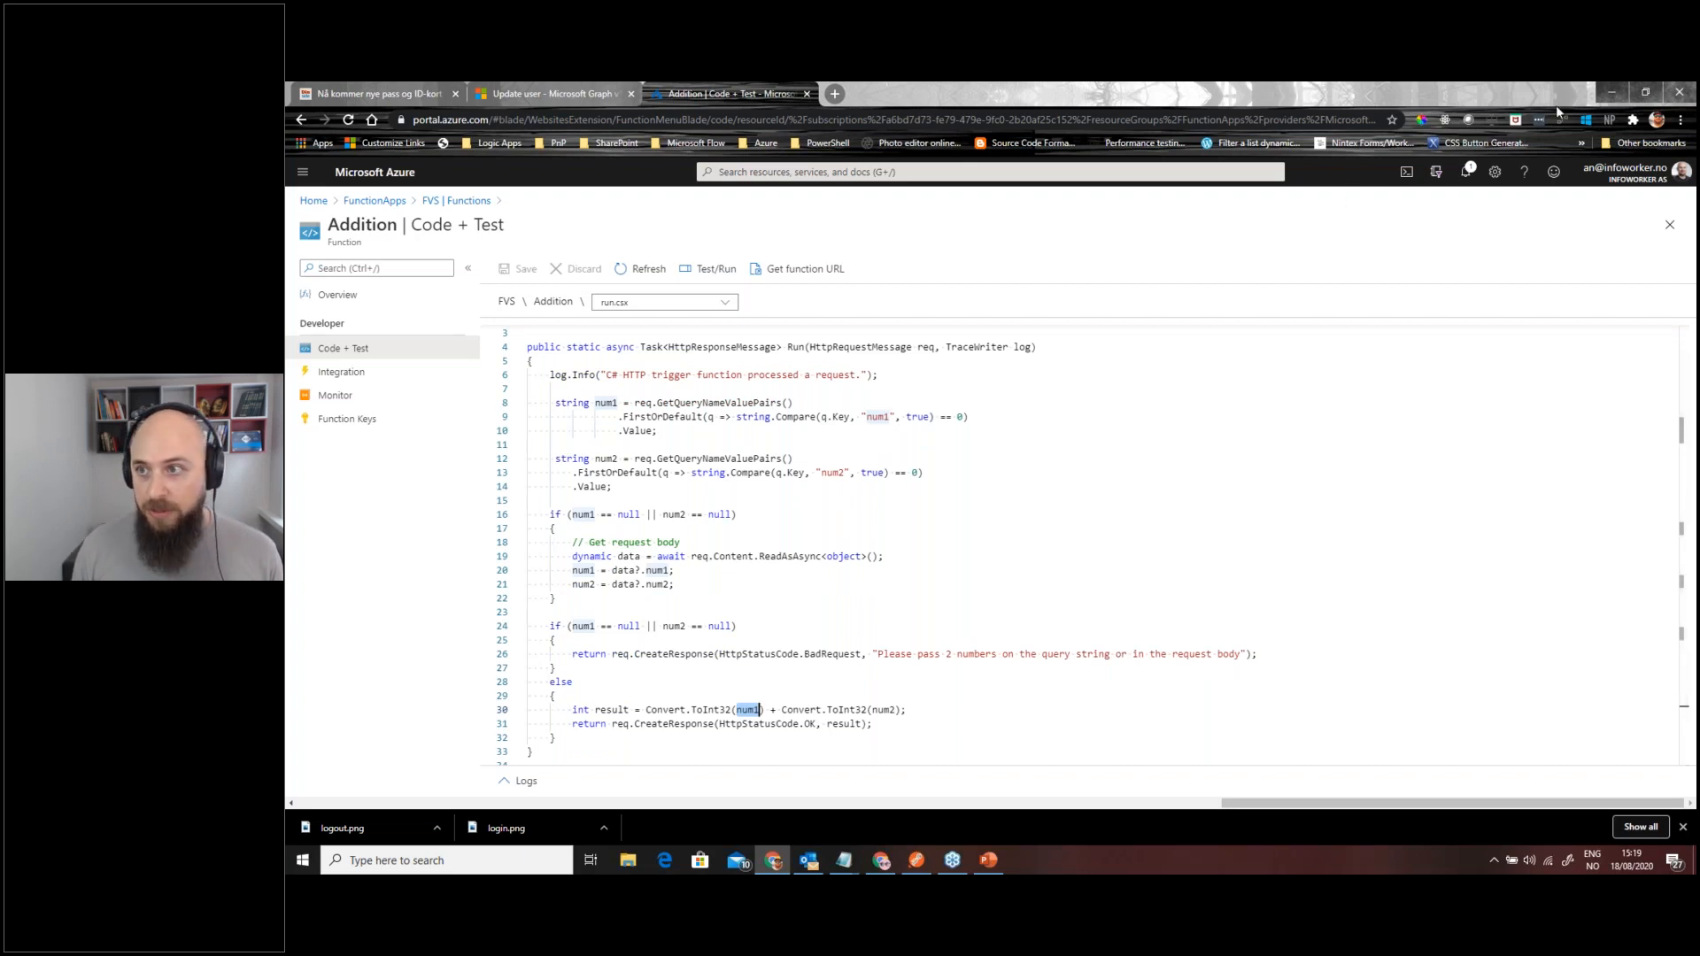
pyautogui.click(1609, 95)
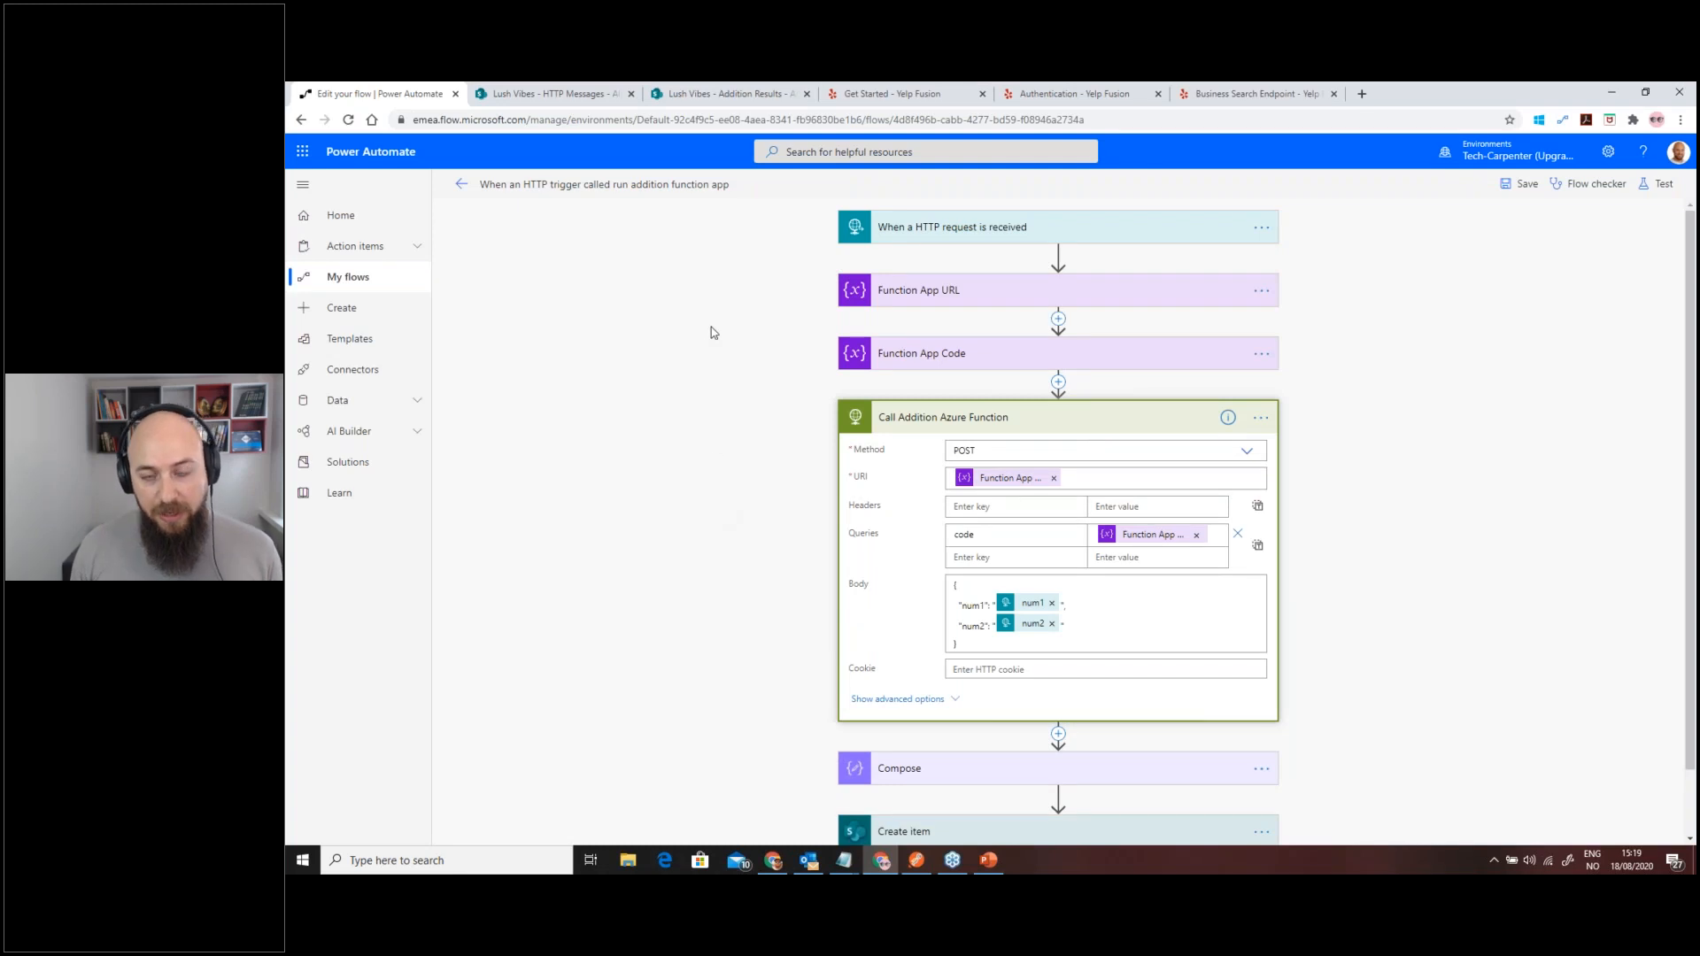
# - Copy the HTTP POST URL of the "When a HTTP request is received" trigger and switch to Postman
pyautogui.click(967, 229)
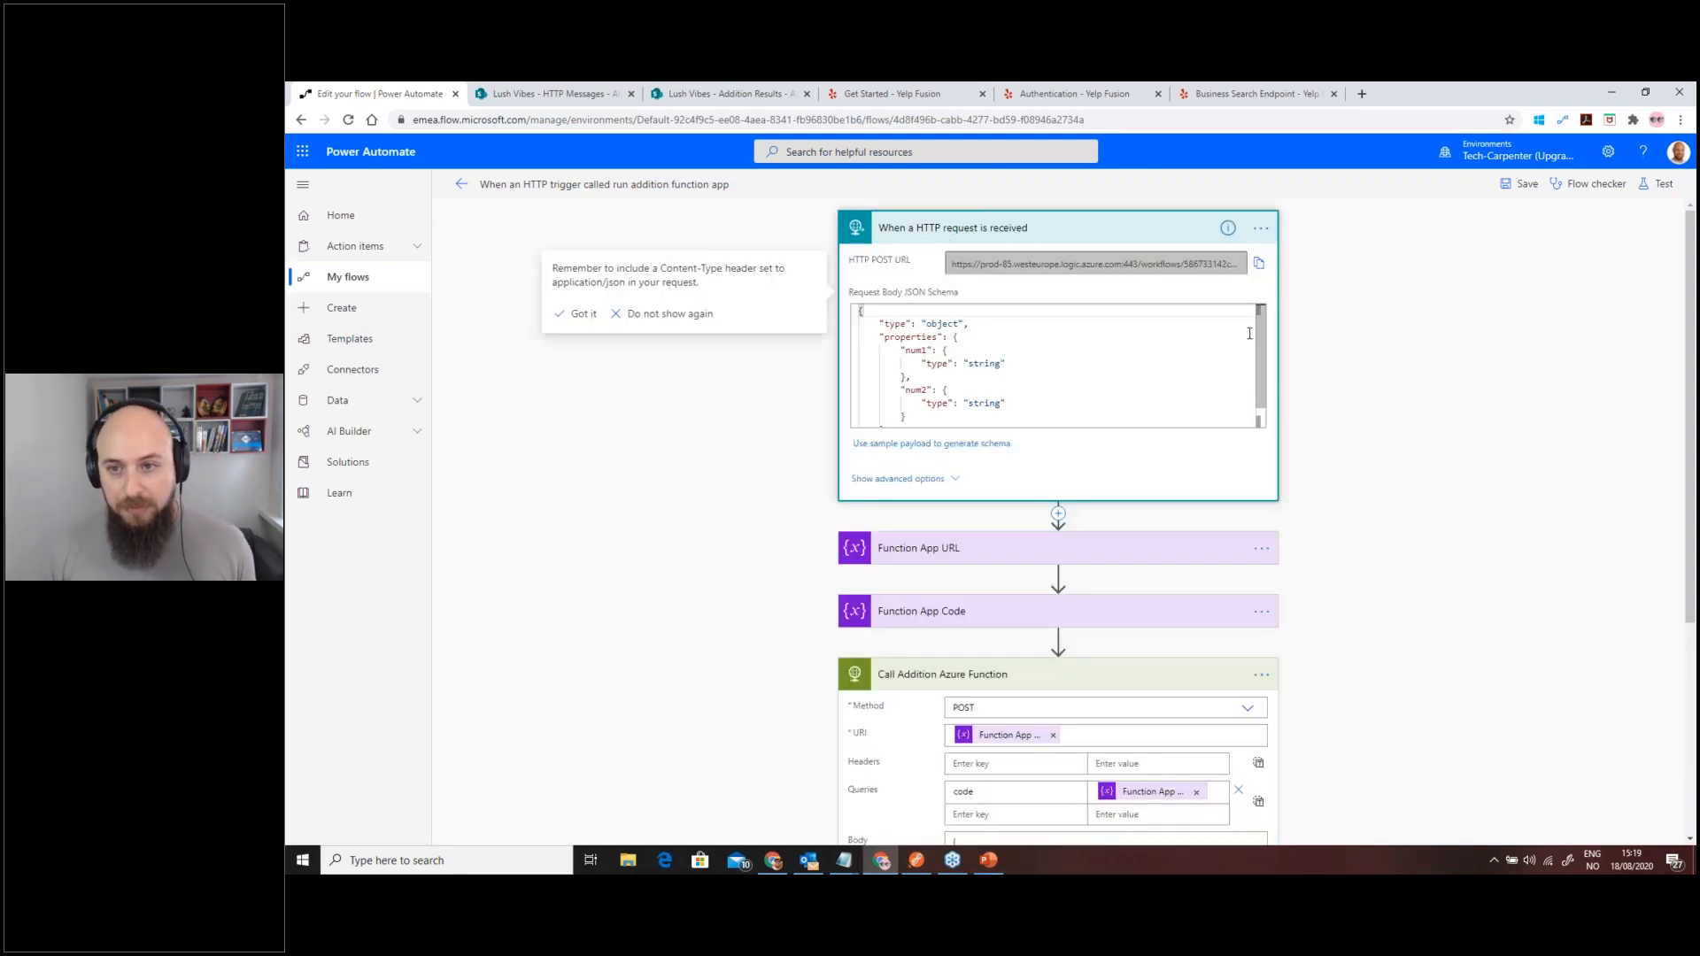
pyautogui.click(1259, 264)
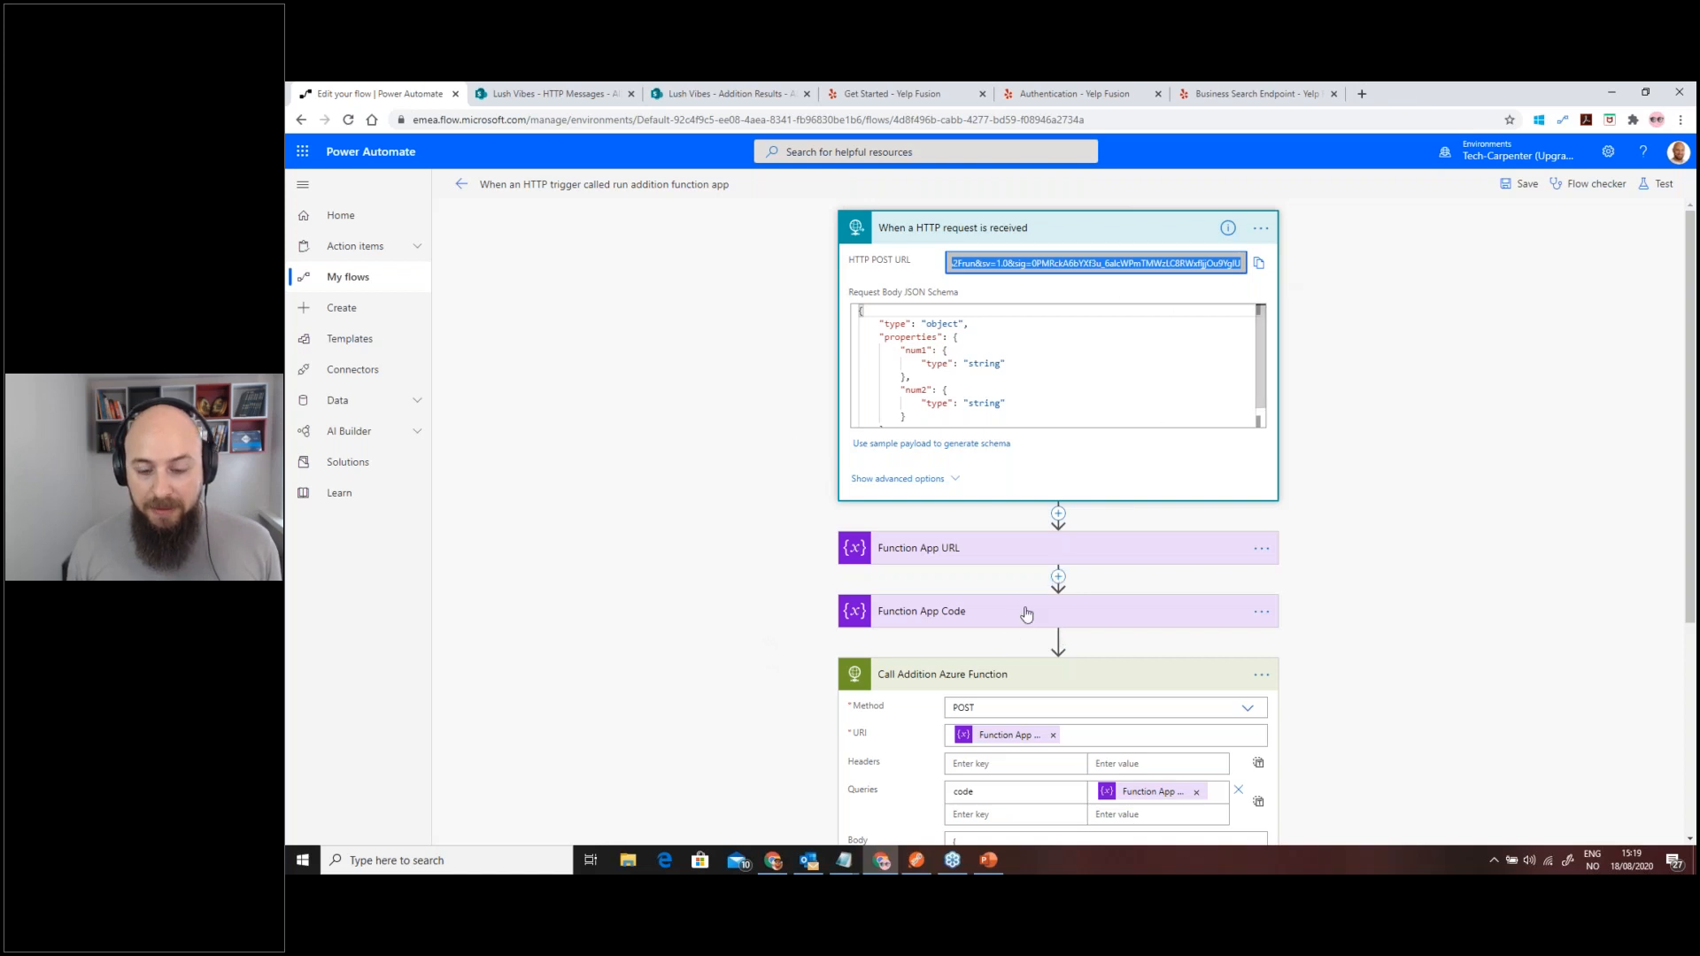
pyautogui.click(926, 863)
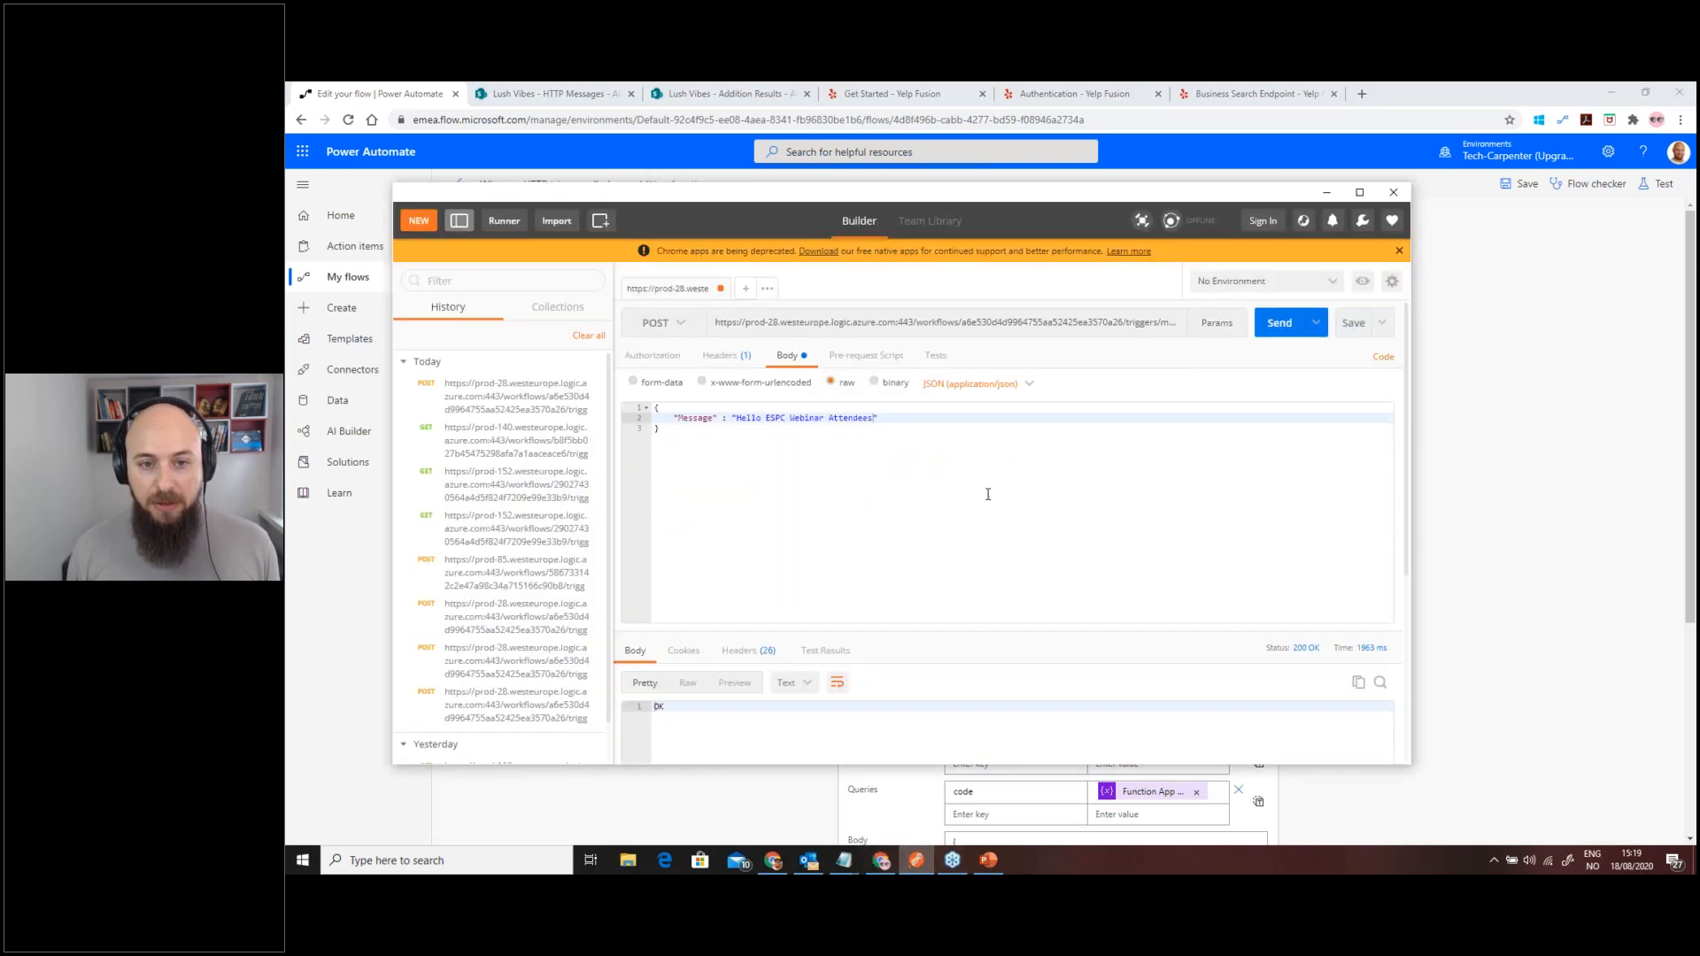
# - Create a new request with the copied trigger URL and set its method to POST
pyautogui.click(746, 288)
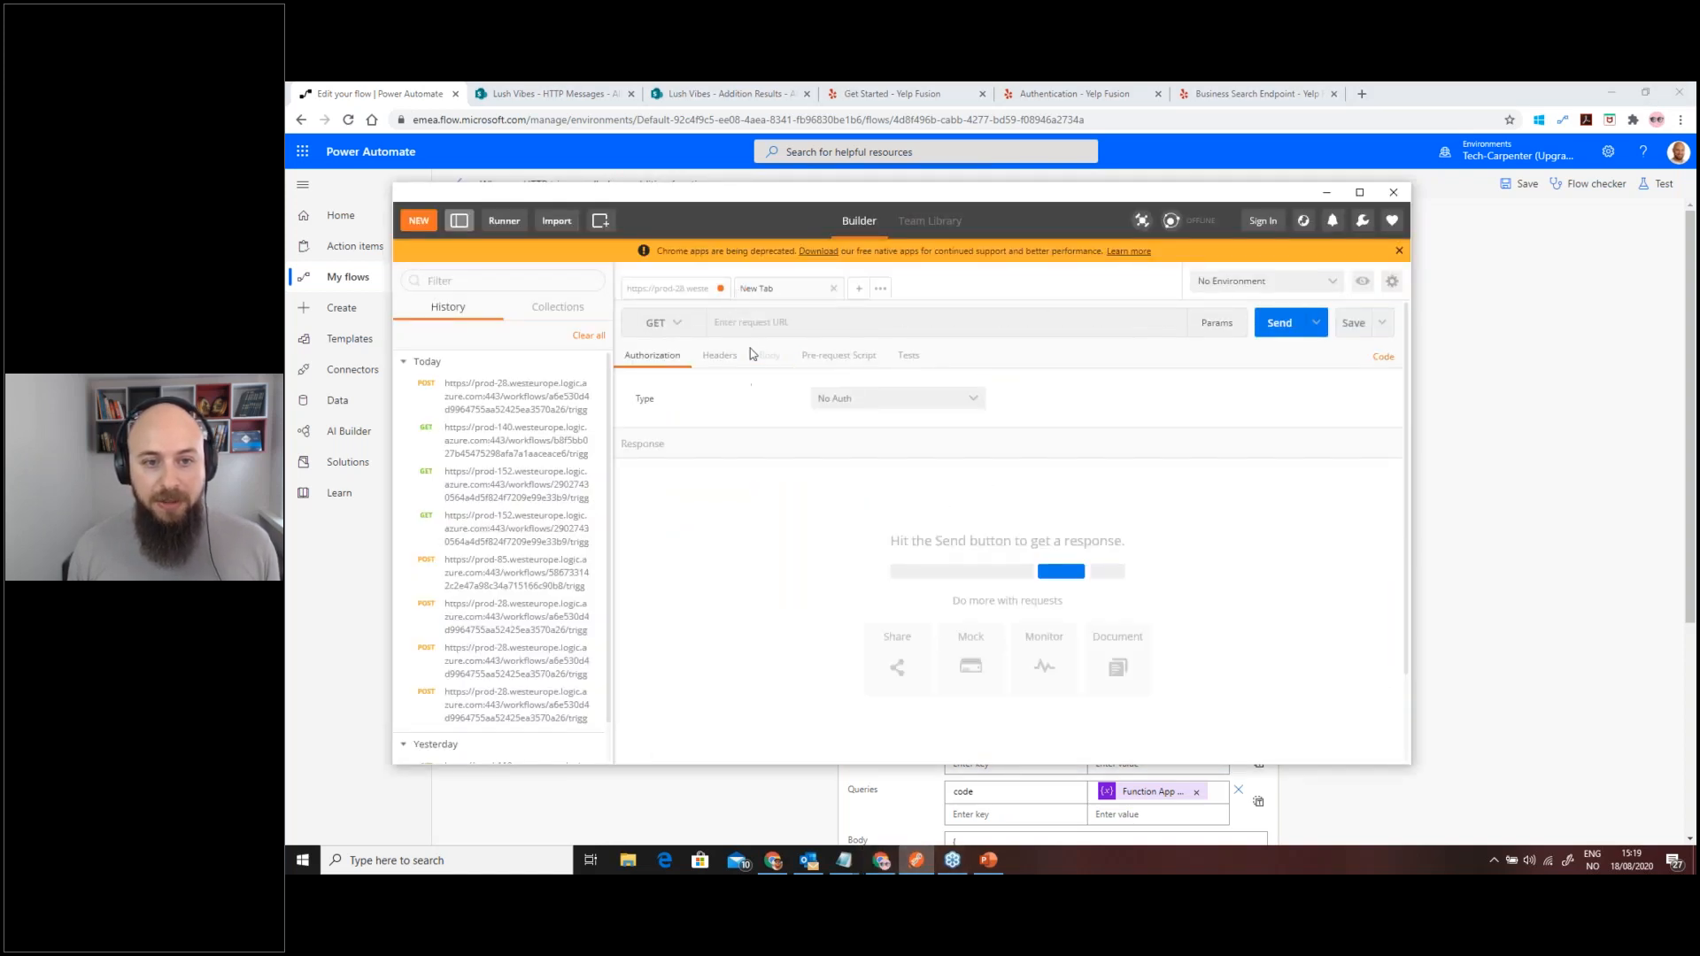
pyautogui.click(755, 327)
pyautogui.hotkey('ctrl', 'v')
pyautogui.click(662, 322)
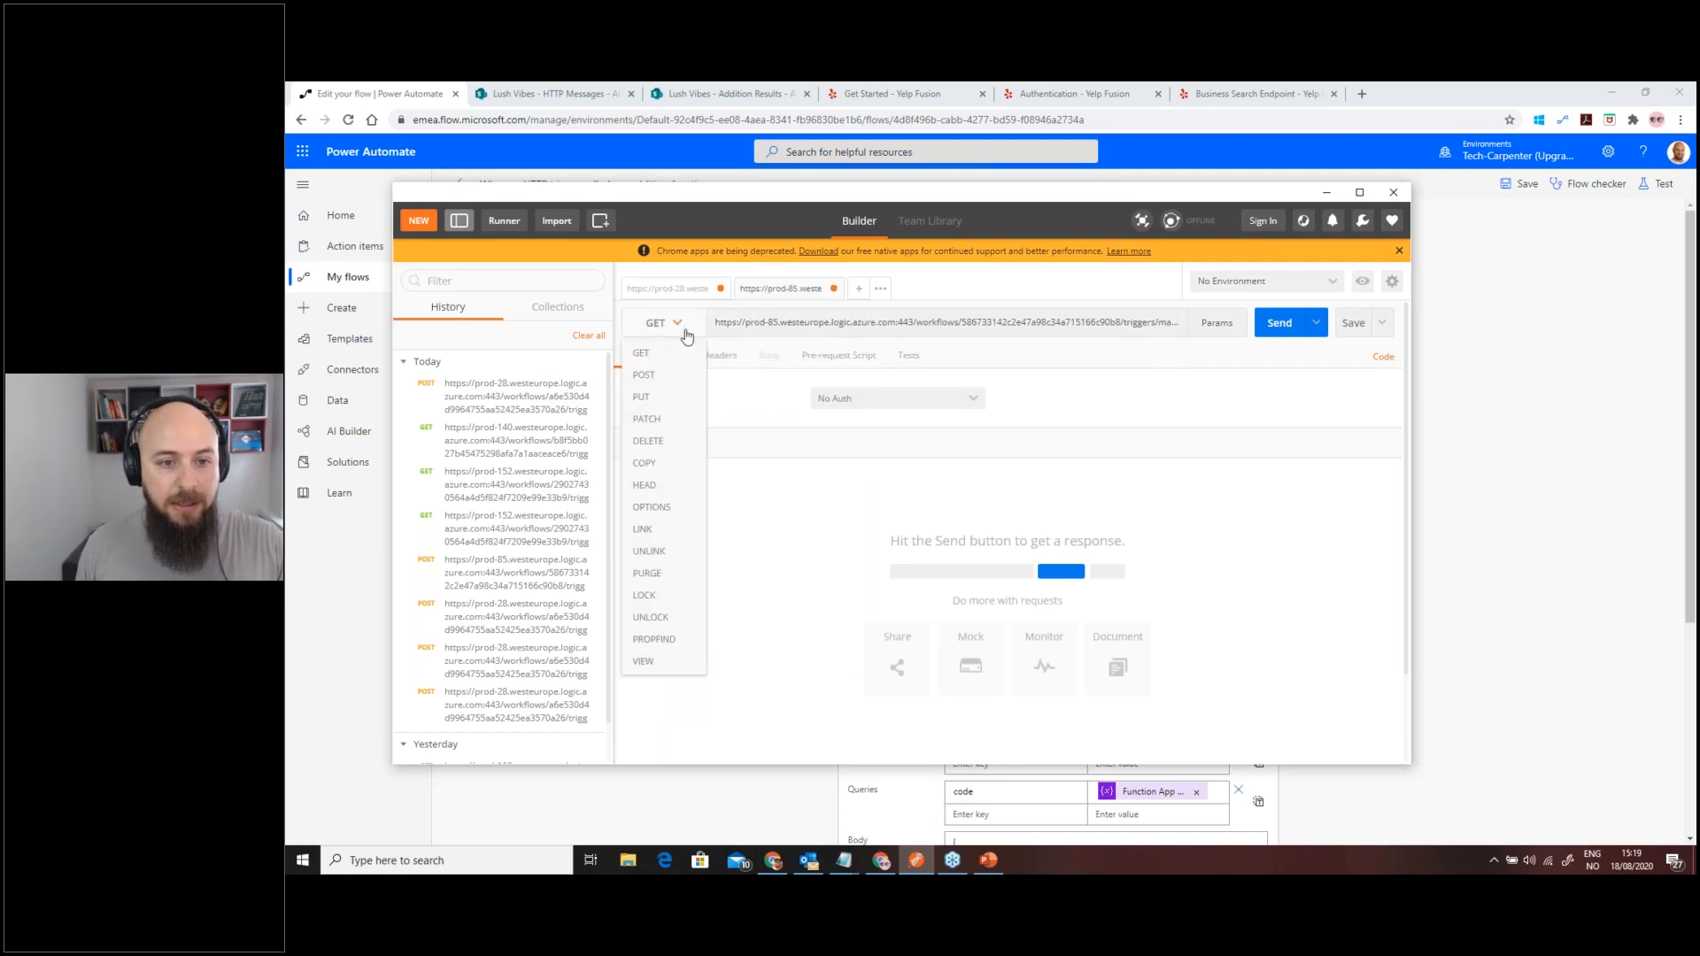
pyautogui.click(665, 377)
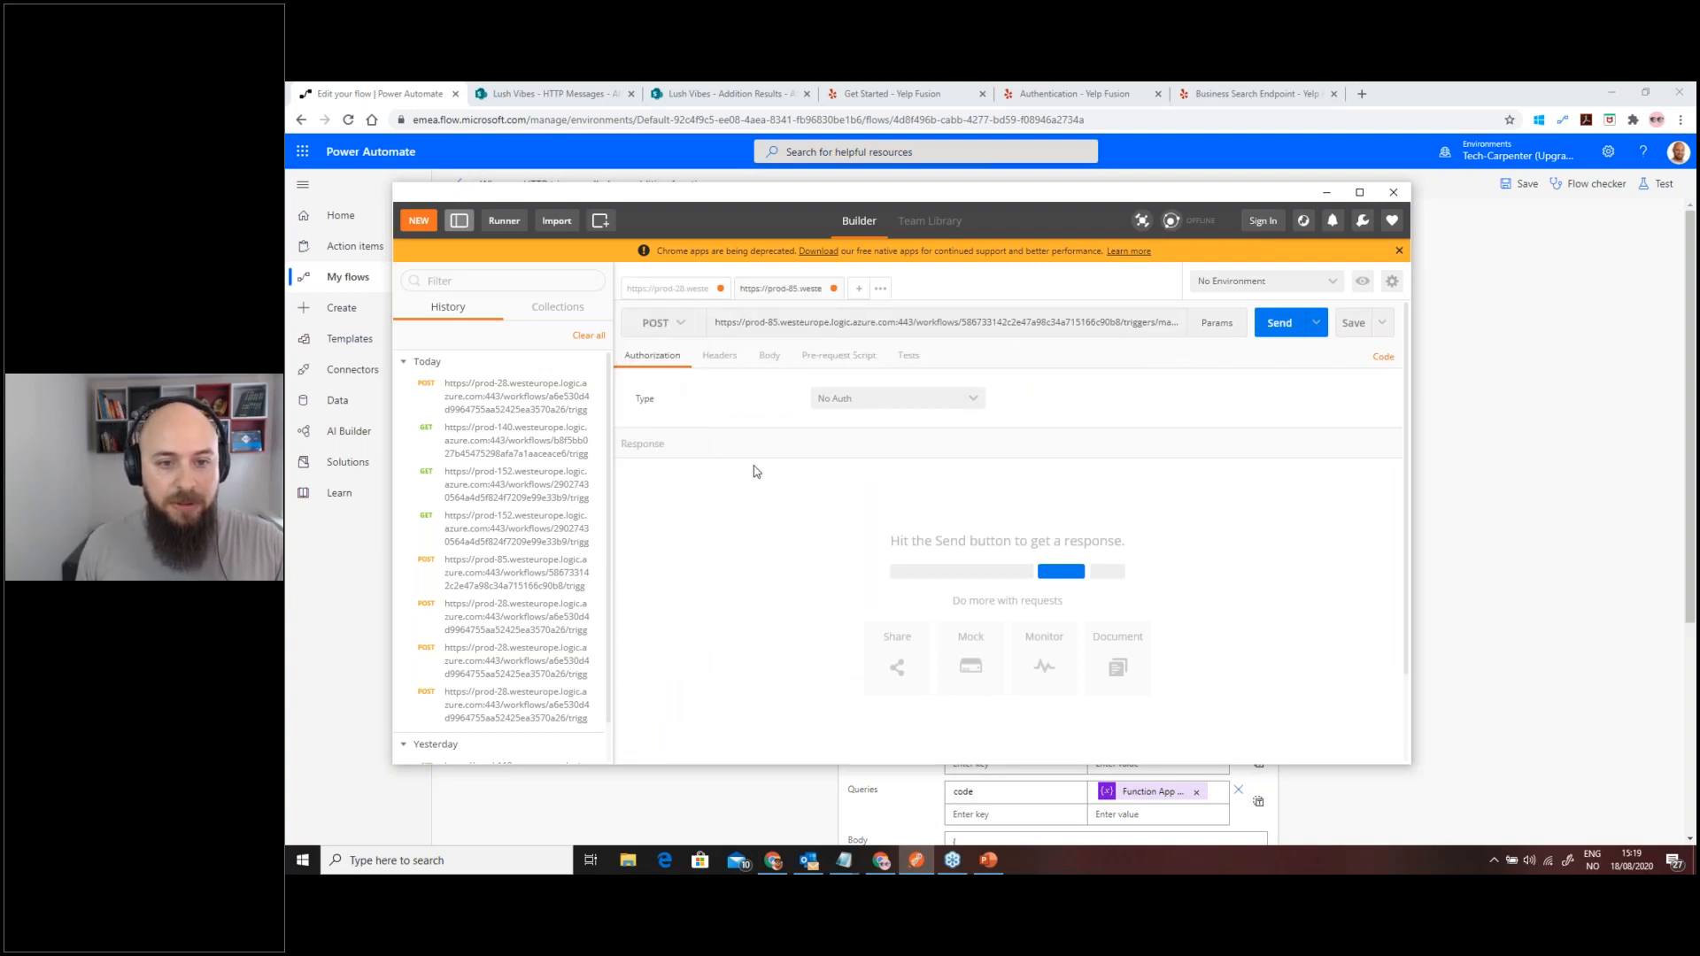
# - Add a Content-Type header with the value application/json to the request
pyautogui.click(720, 356)
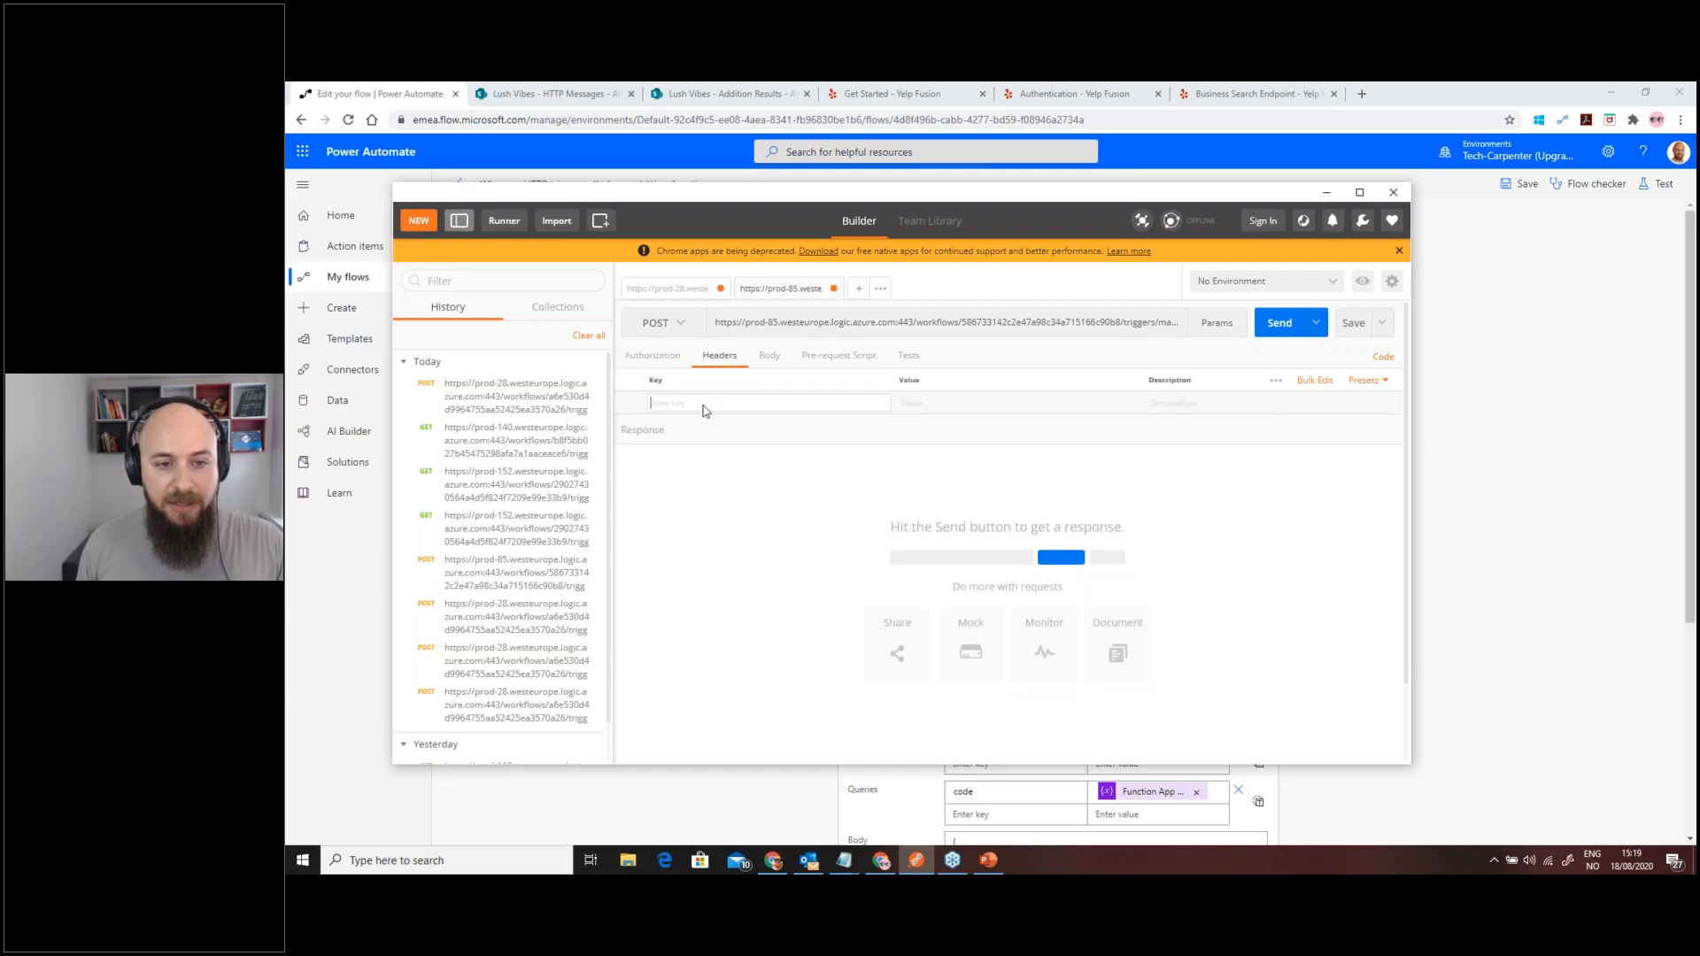
pyautogui.write('con')
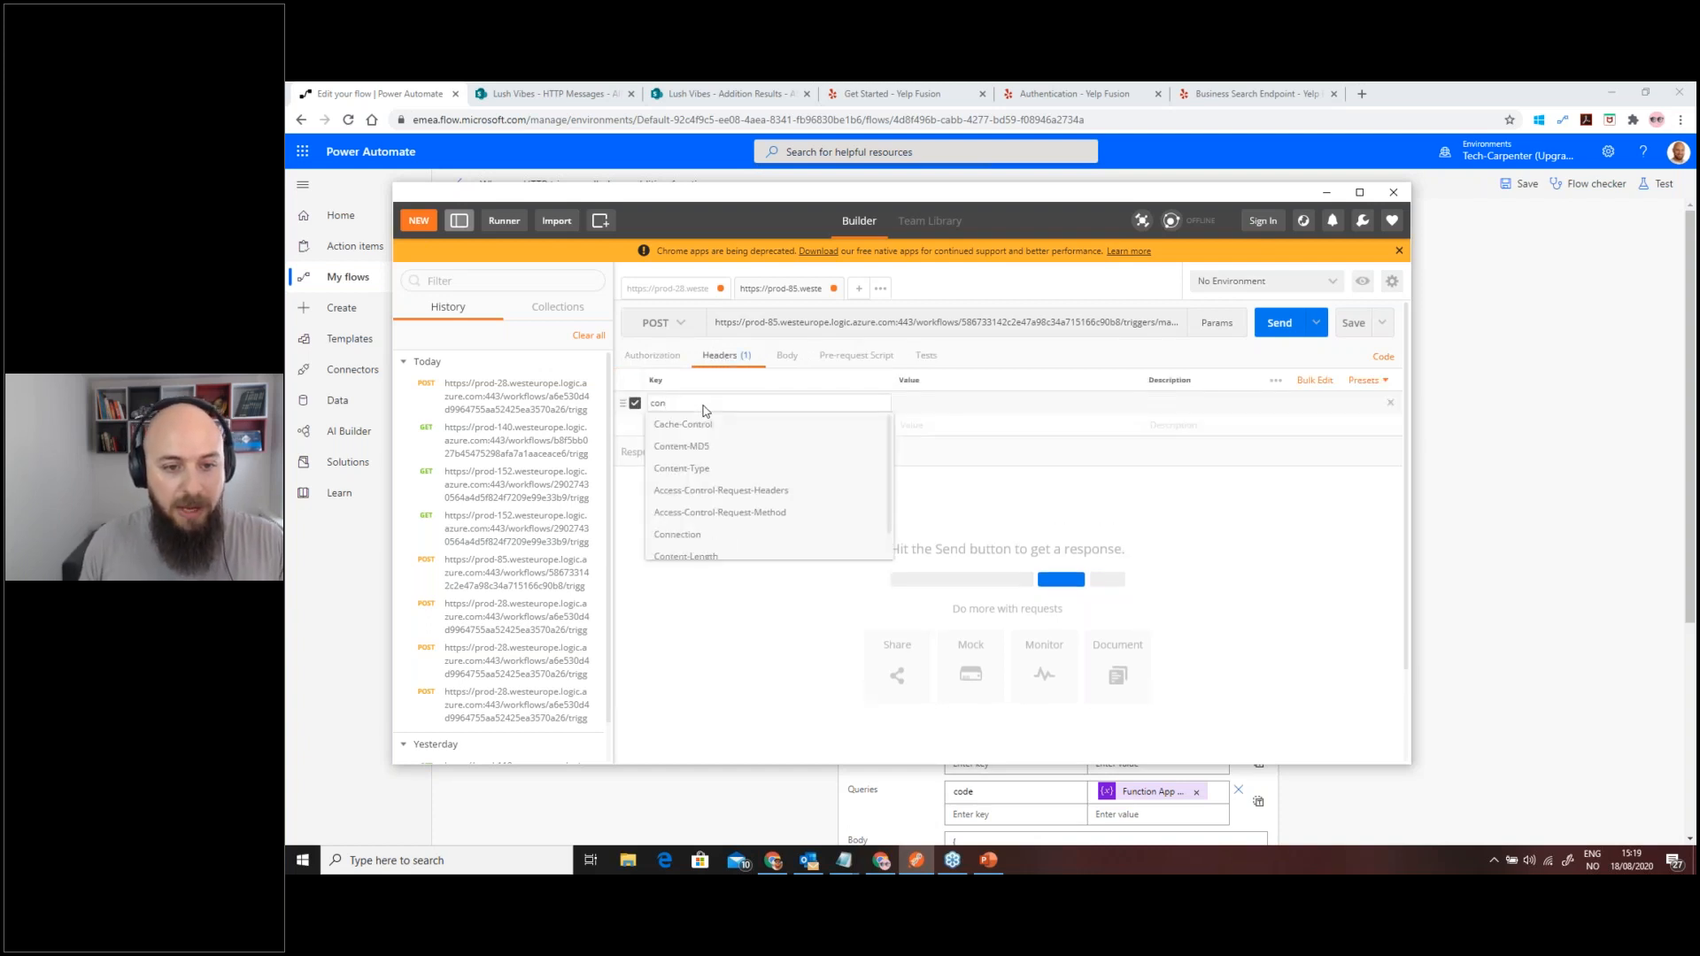
pyautogui.click(701, 468)
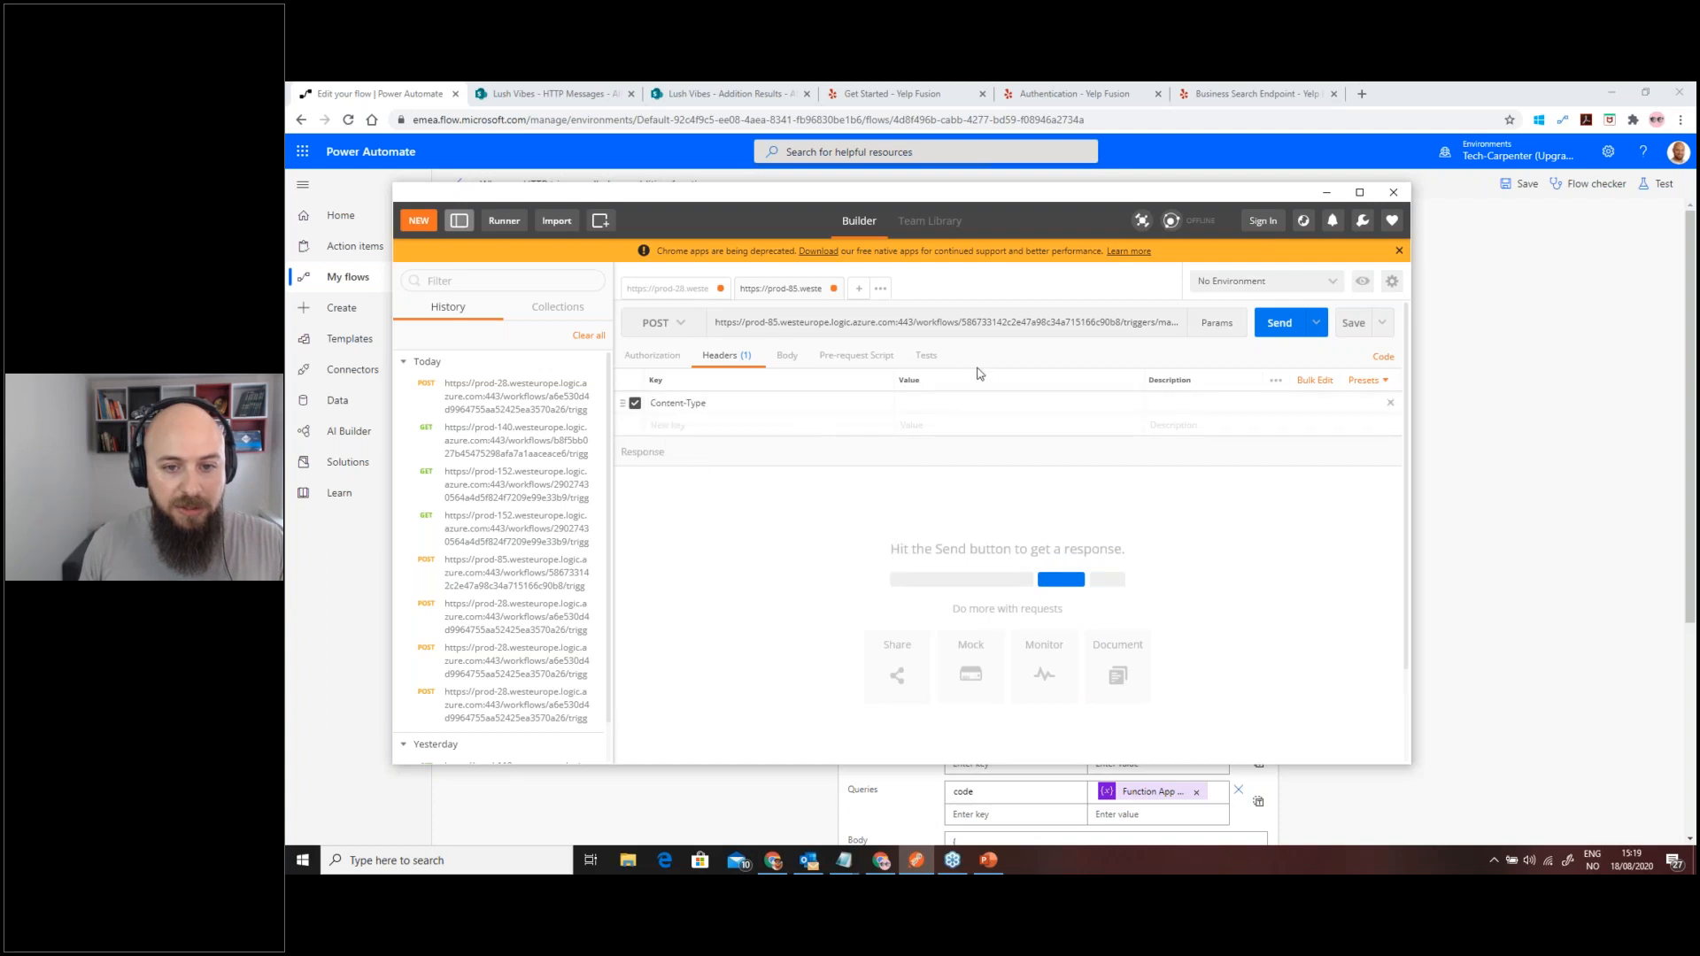
pyautogui.click(974, 401)
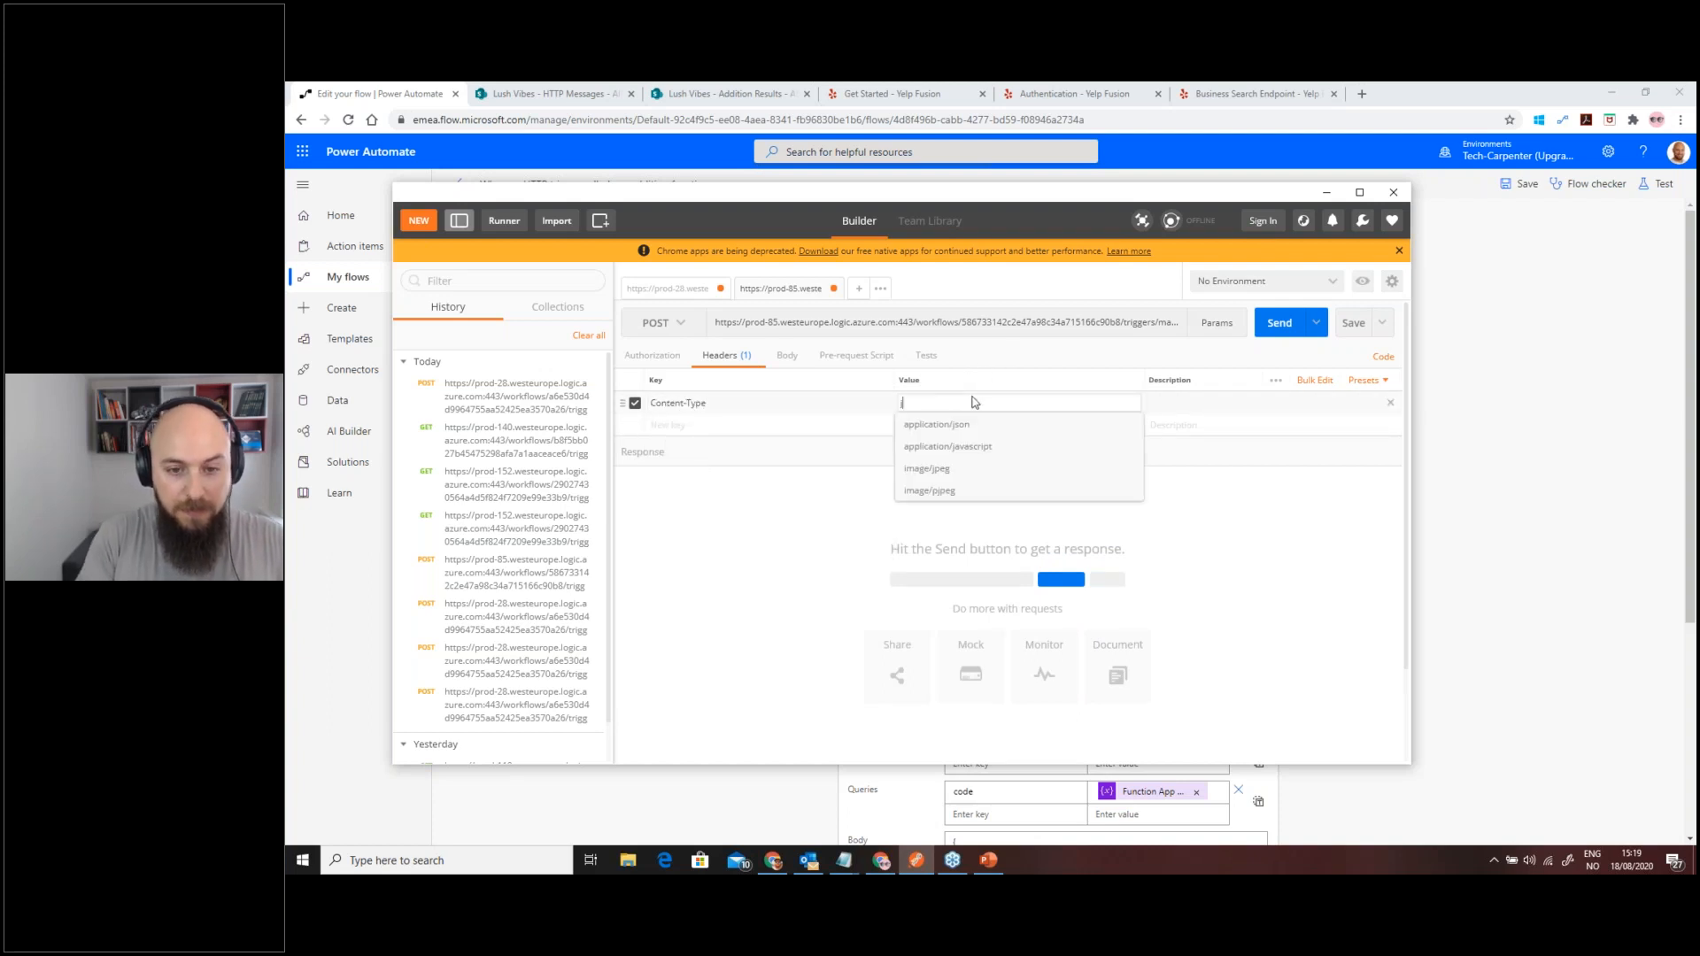
pyautogui.write('j')
pyautogui.click(965, 425)
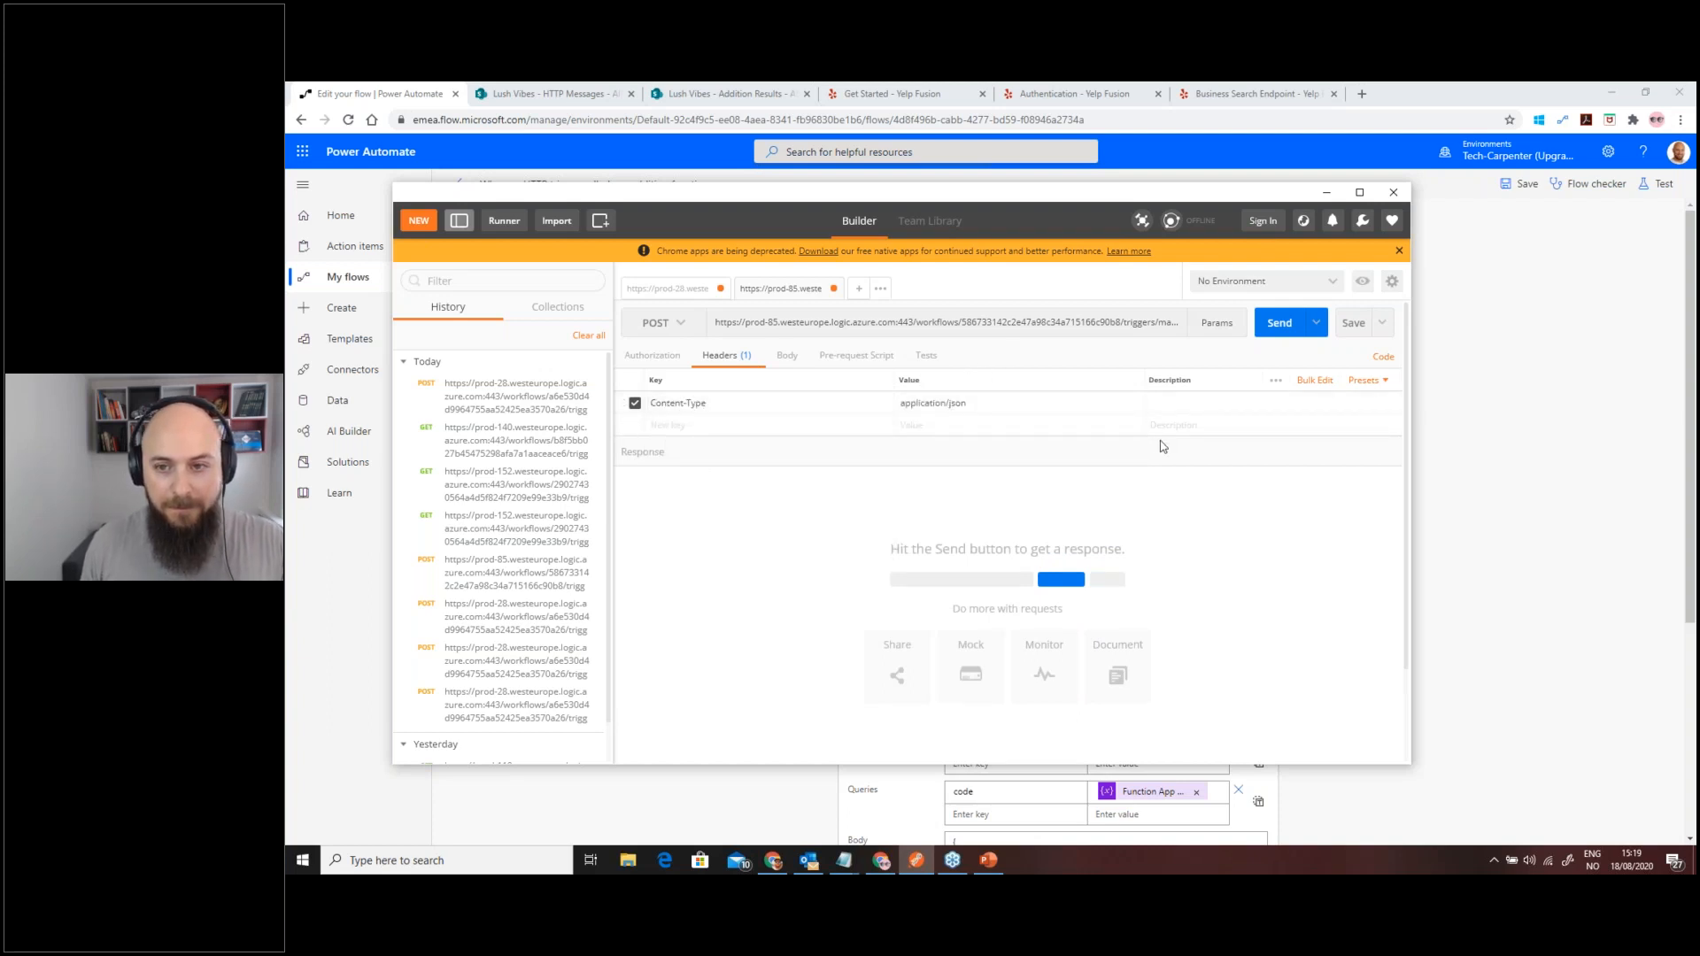
# - Start a raw JSON request body containing the property num1 with the value "50"
pyautogui.click(788, 356)
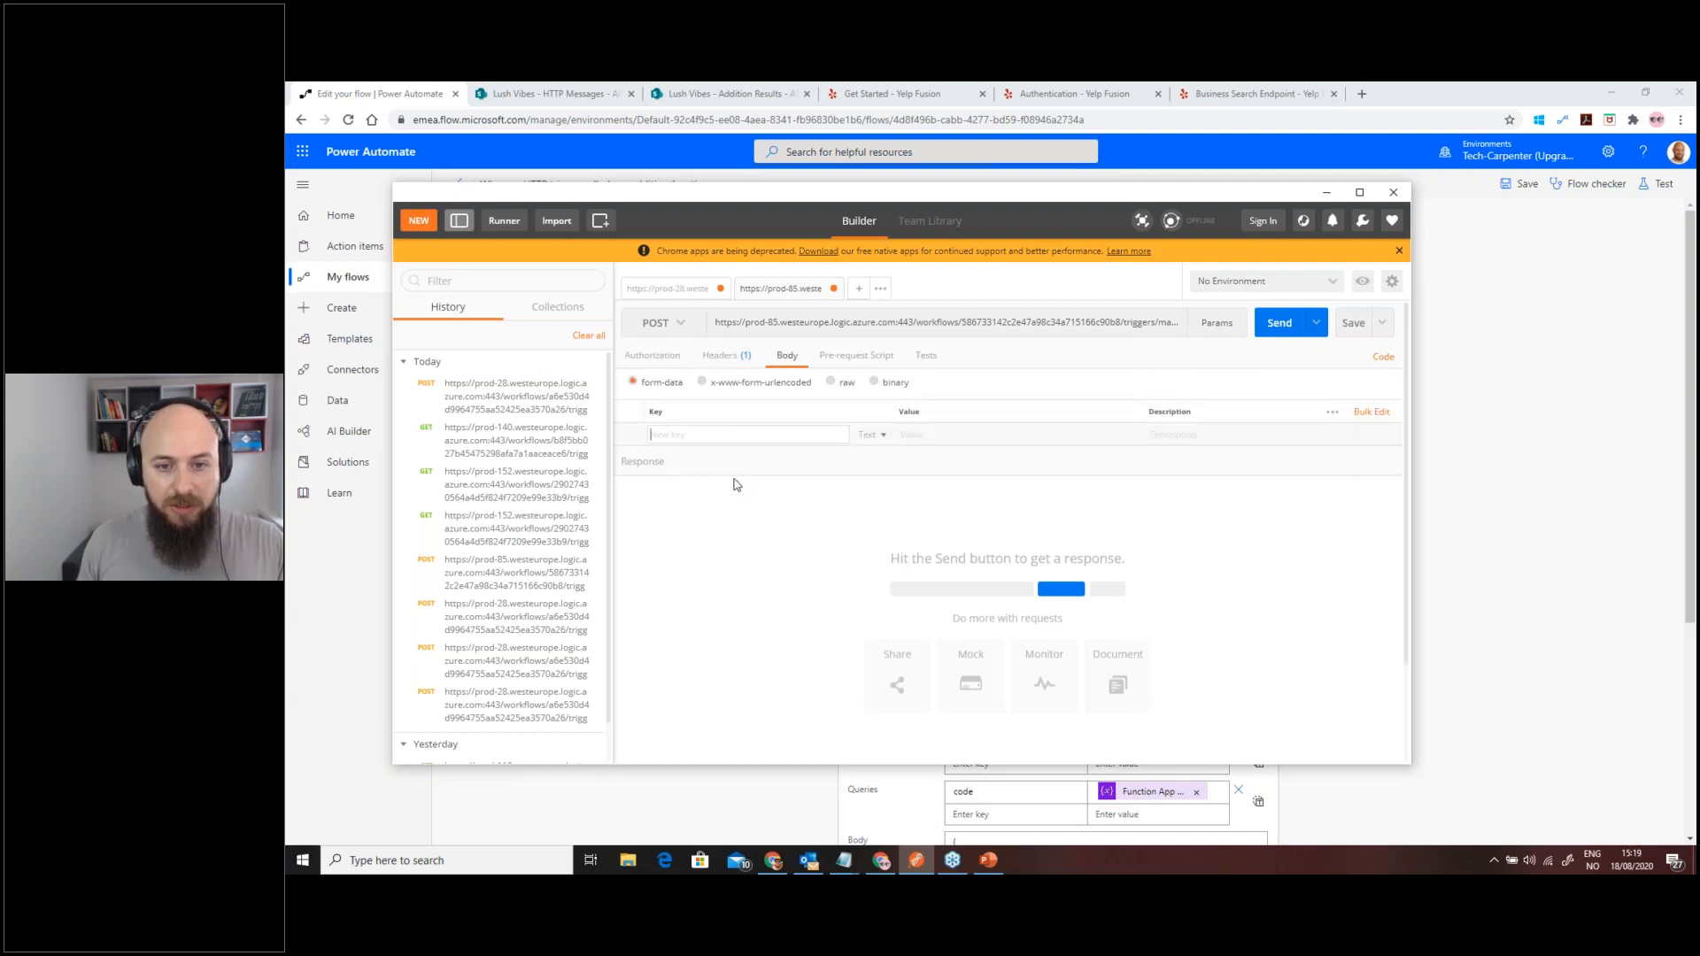
pyautogui.click(830, 381)
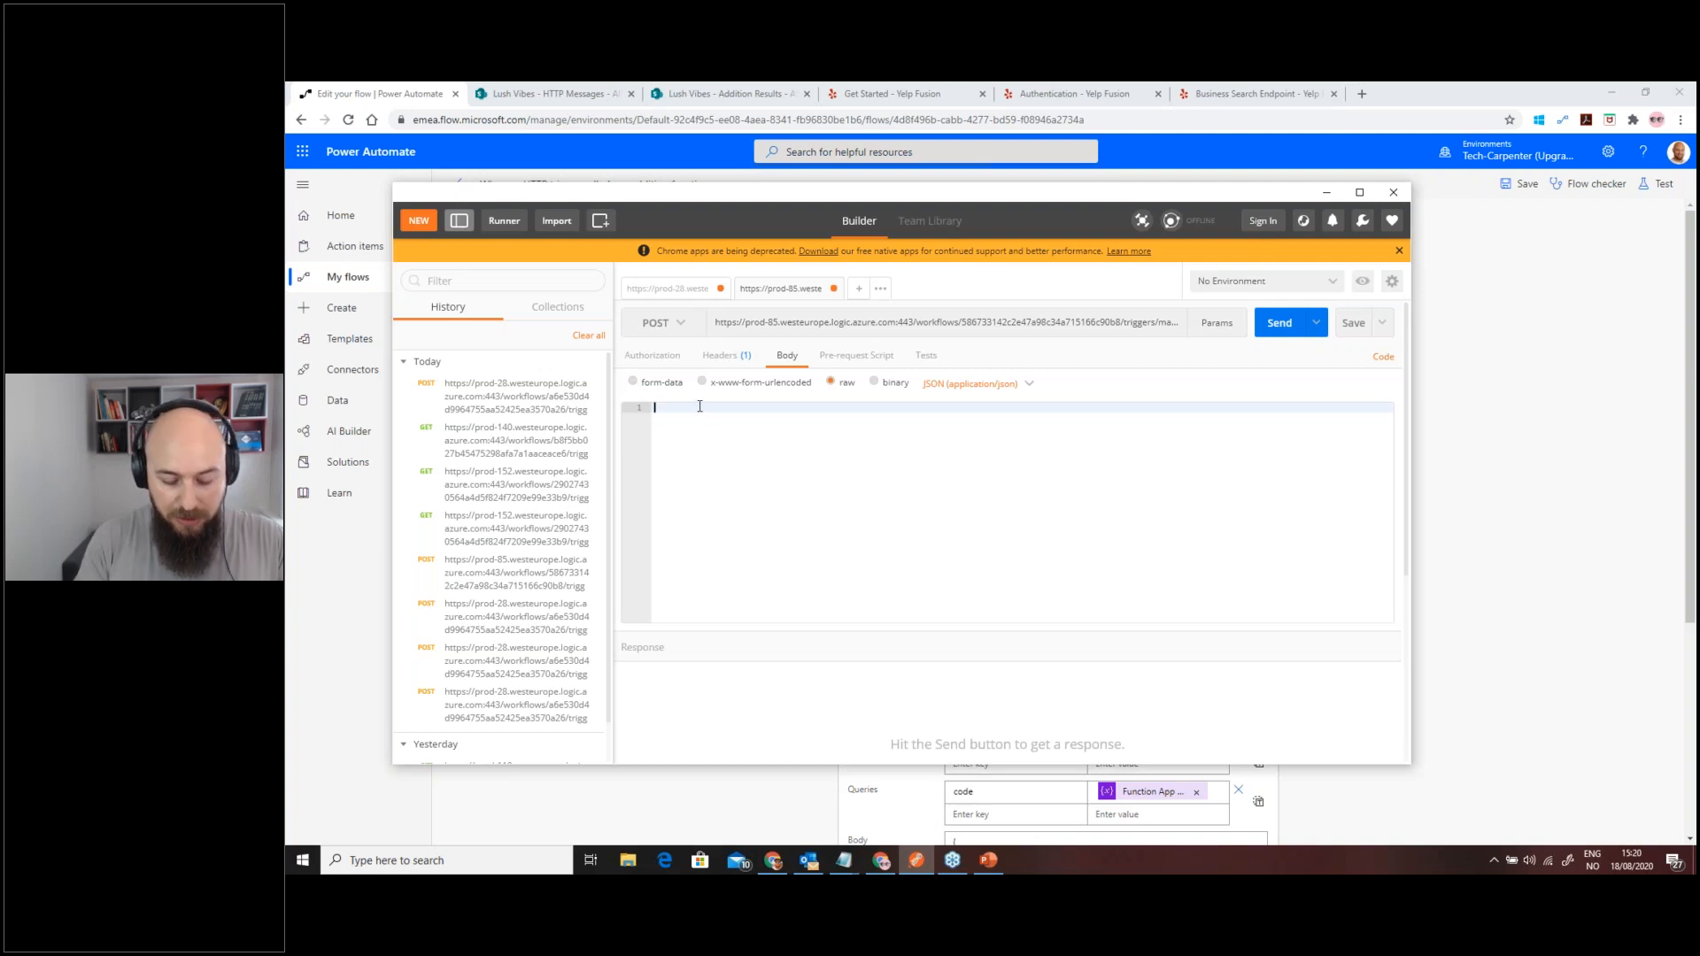
pyautogui.write('{')
pyautogui.press('Return')
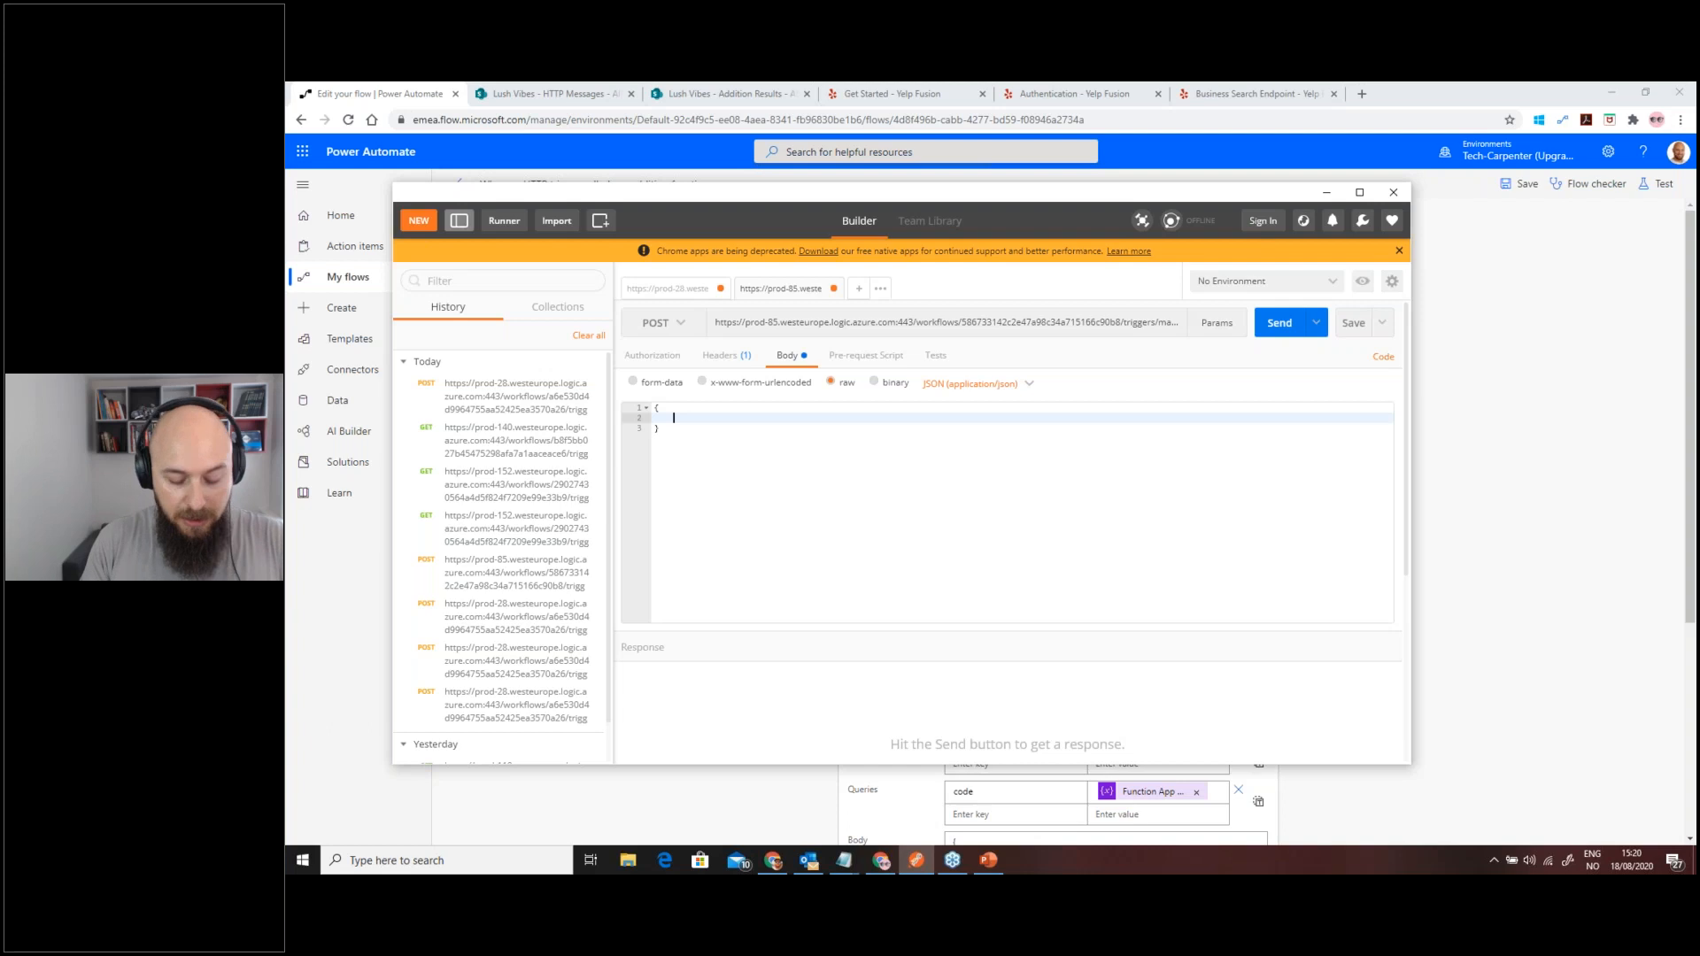
pyautogui.write('""')
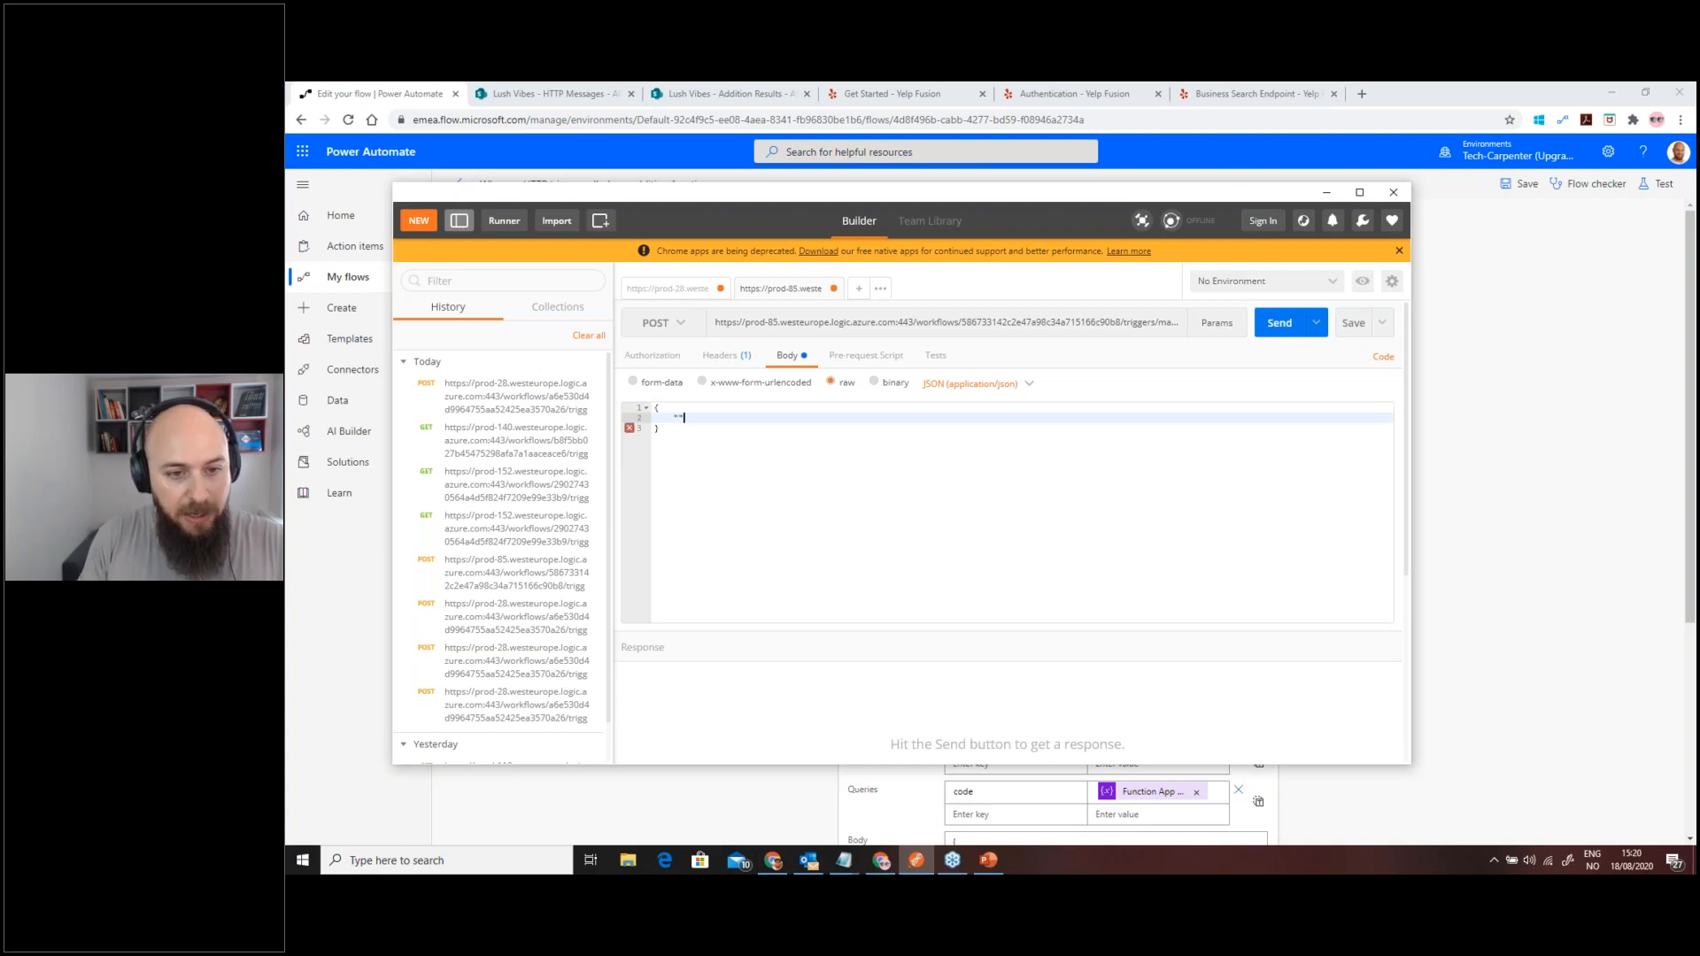
pyautogui.write('num')
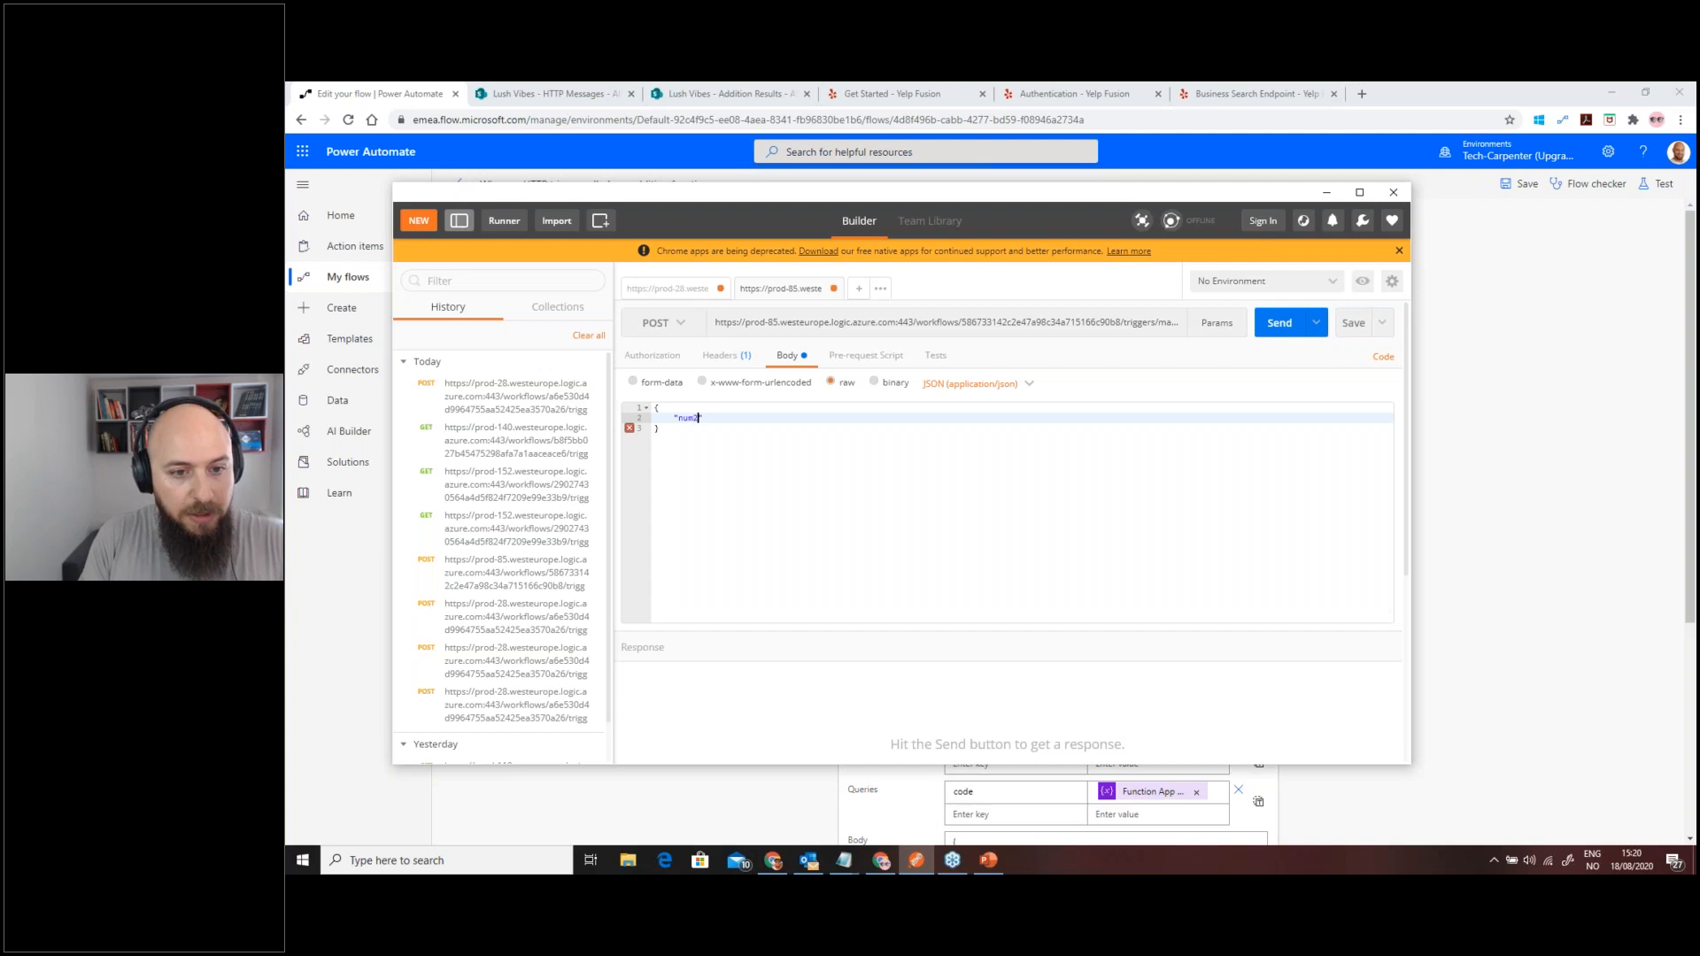
pyautogui.write('1:')
pyautogui.press('Left')
pyautogui.write('50')
pyautogui.press('End')
pyautogui.write(',')
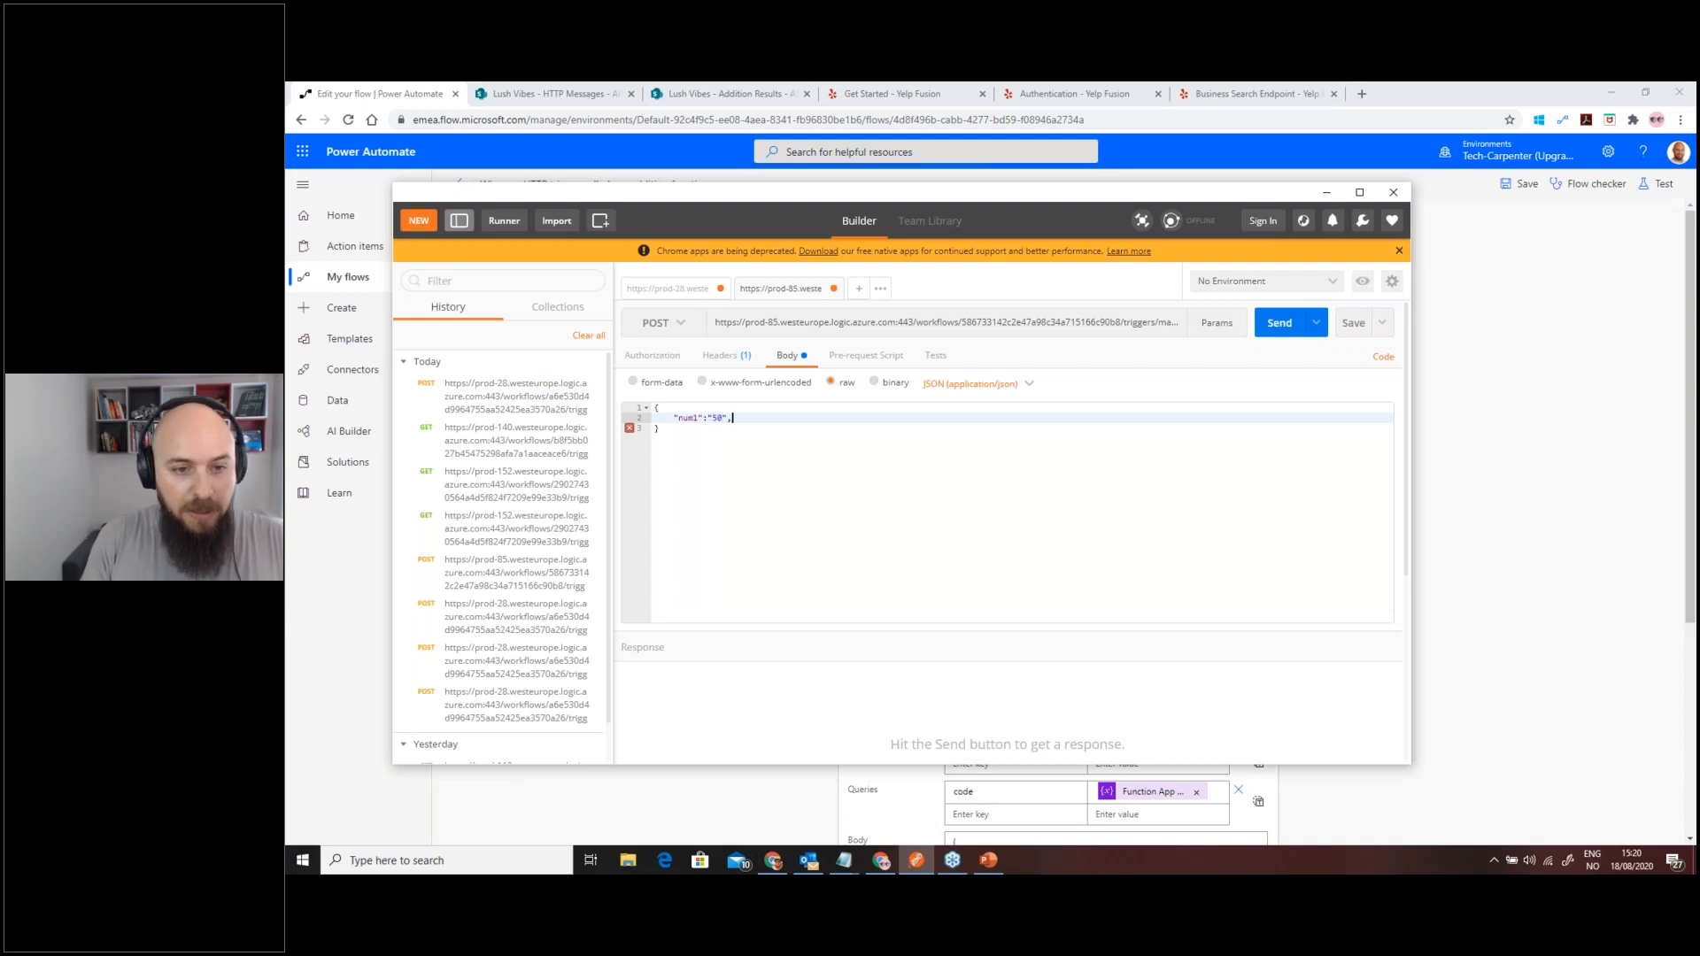
# - Add the property num2 with the value "80" on a new line of the JSON body
pyautogui.press('Return')
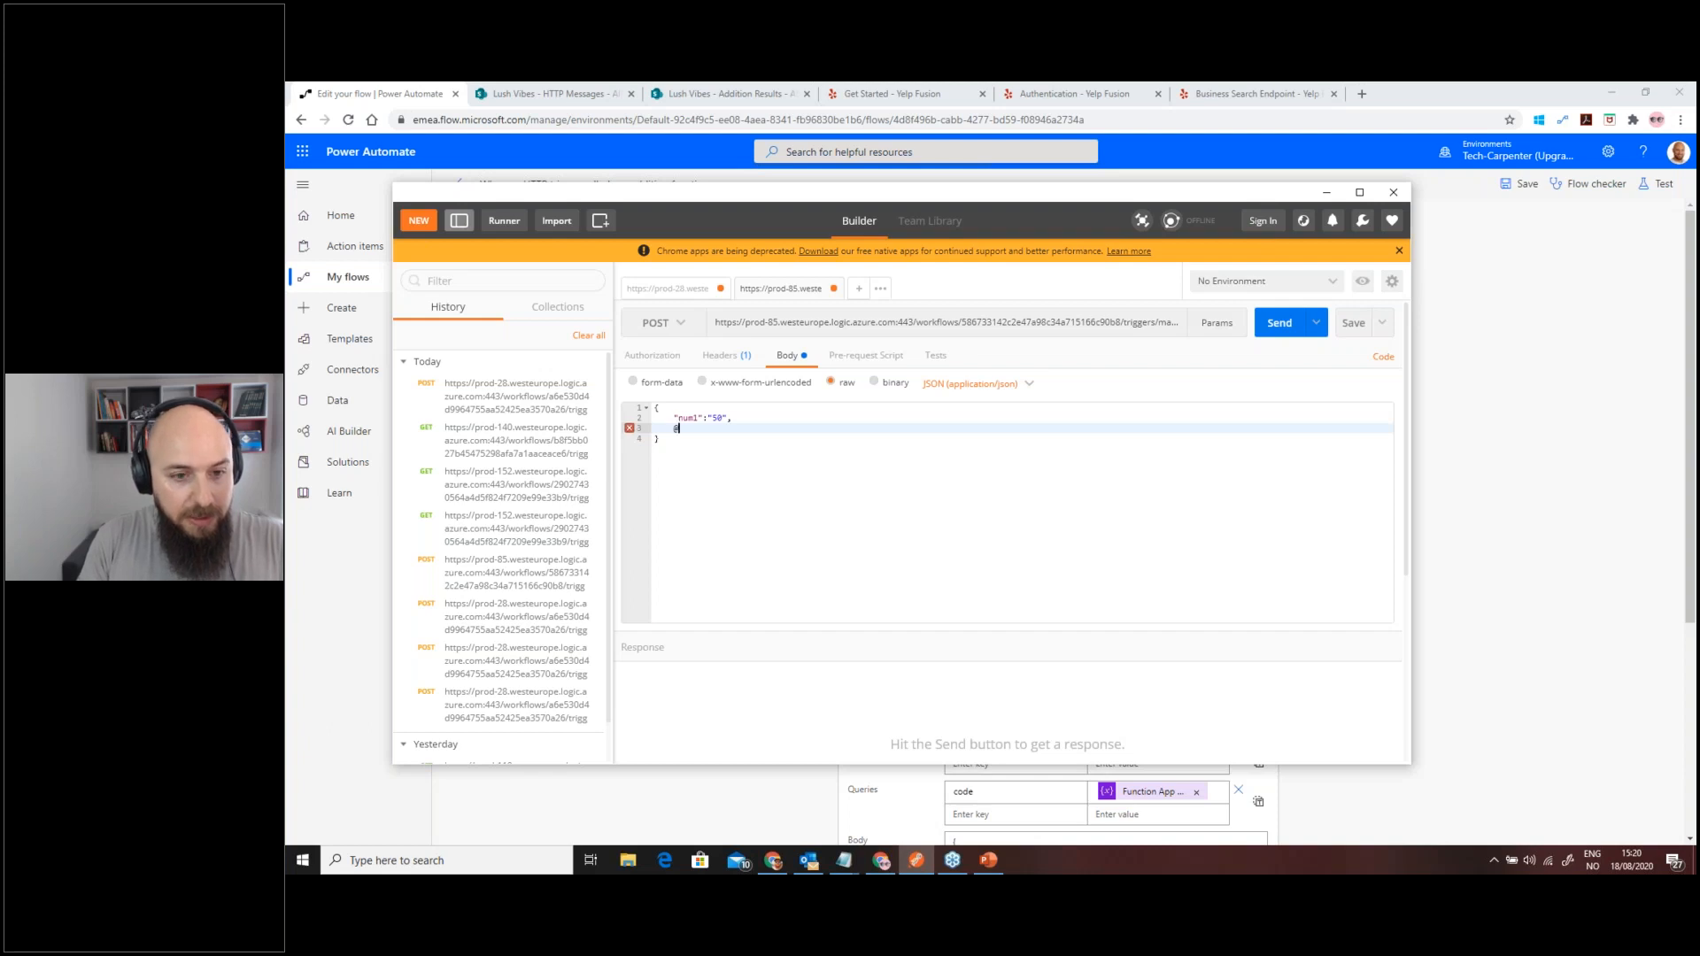
pyautogui.write('"')
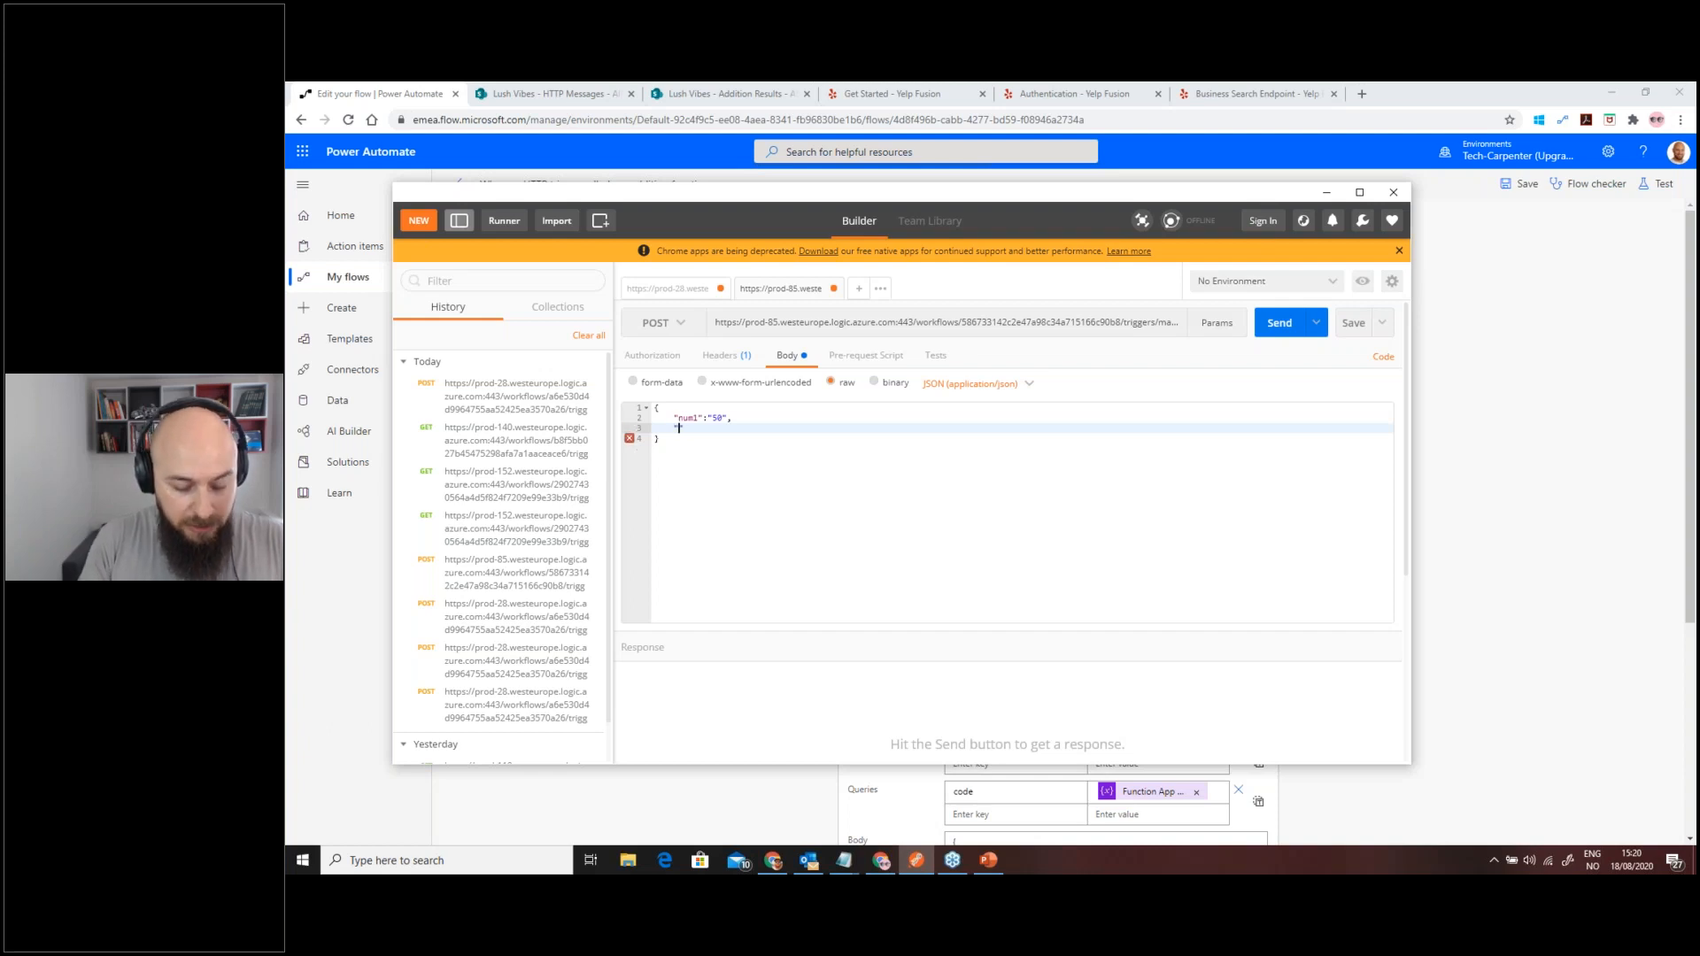
pyautogui.write('num2"')
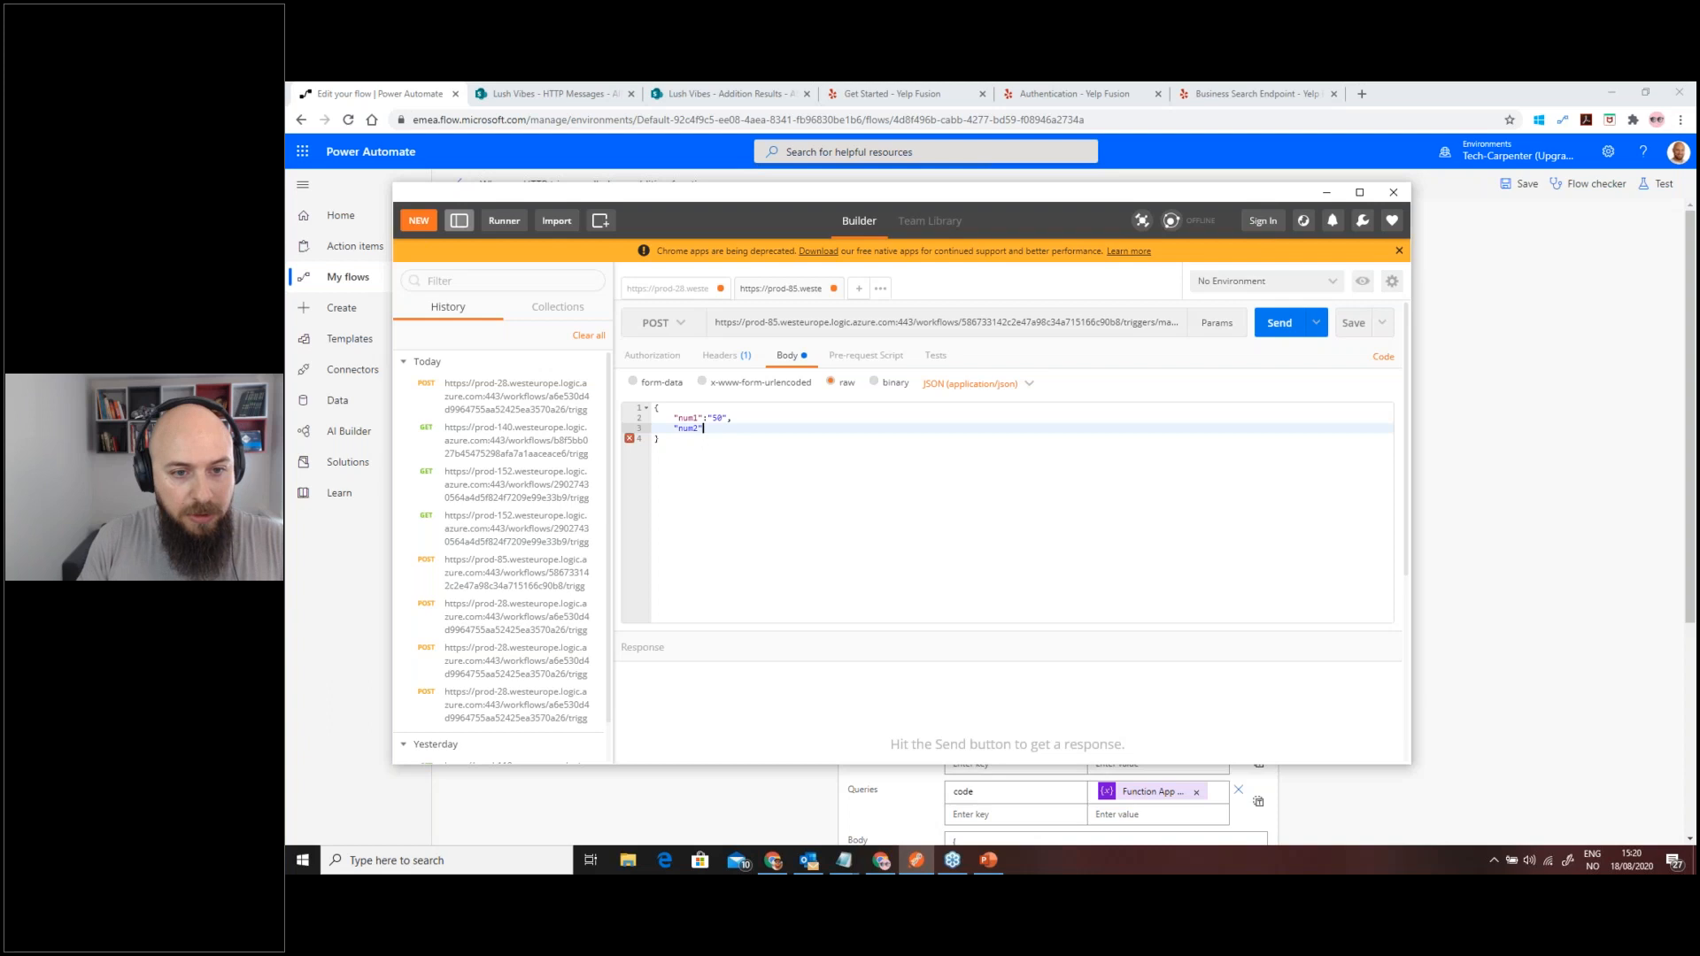
pyautogui.write(':""')
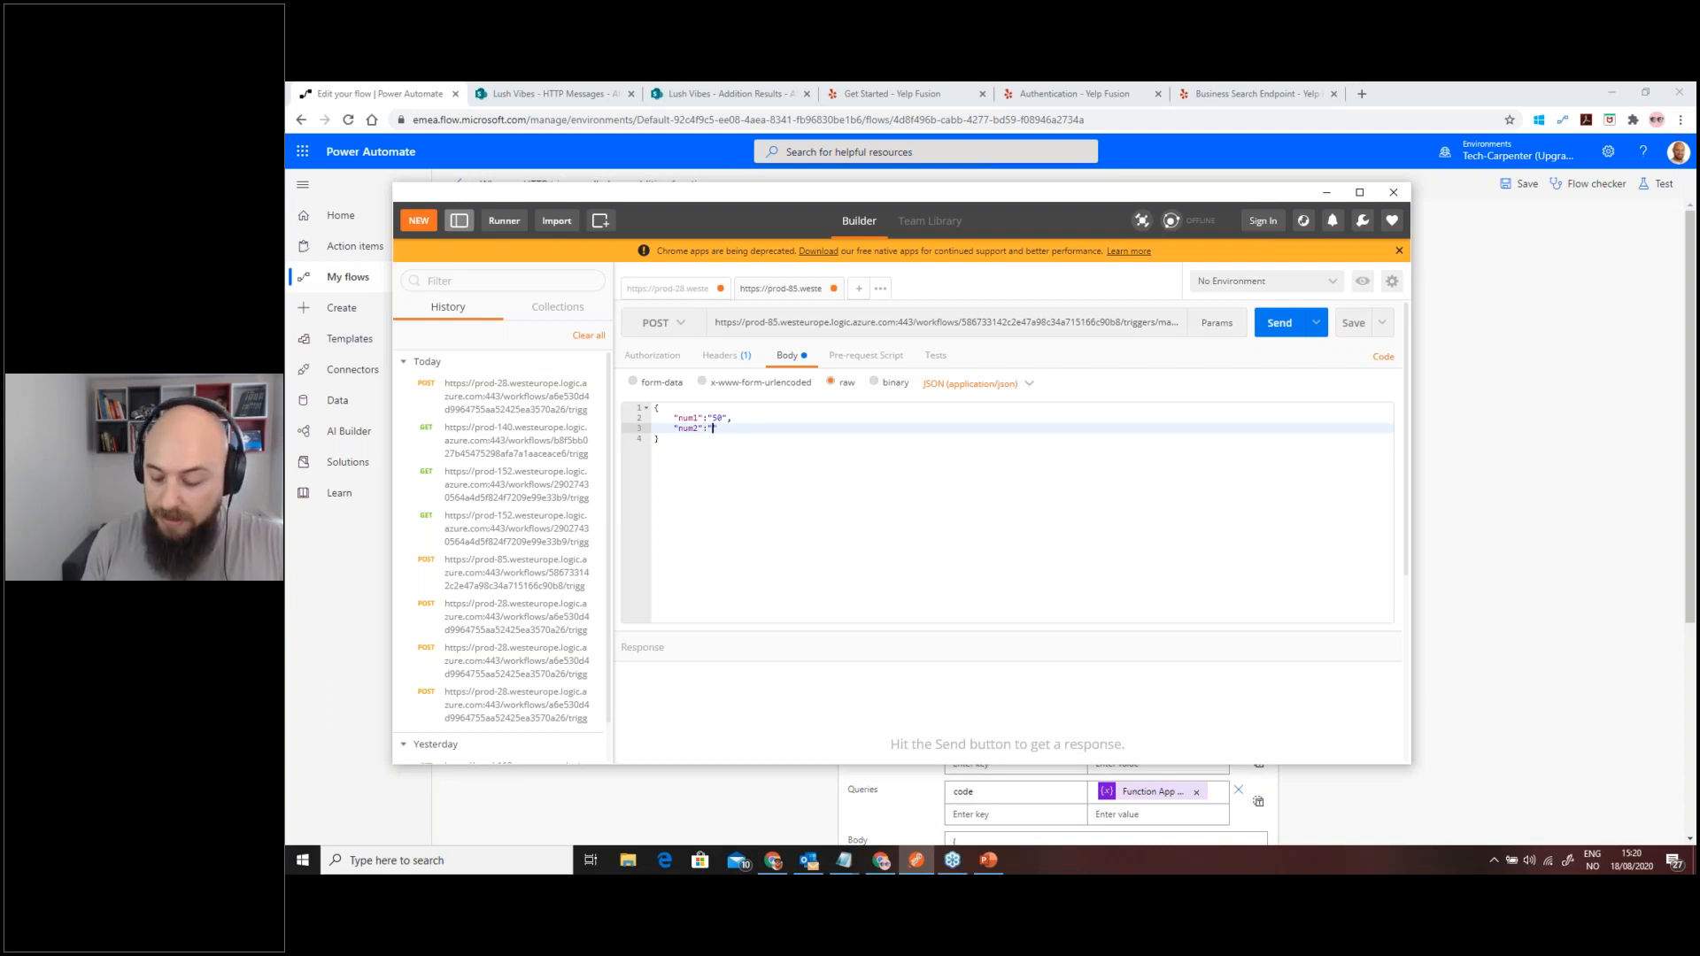
pyautogui.write('70')
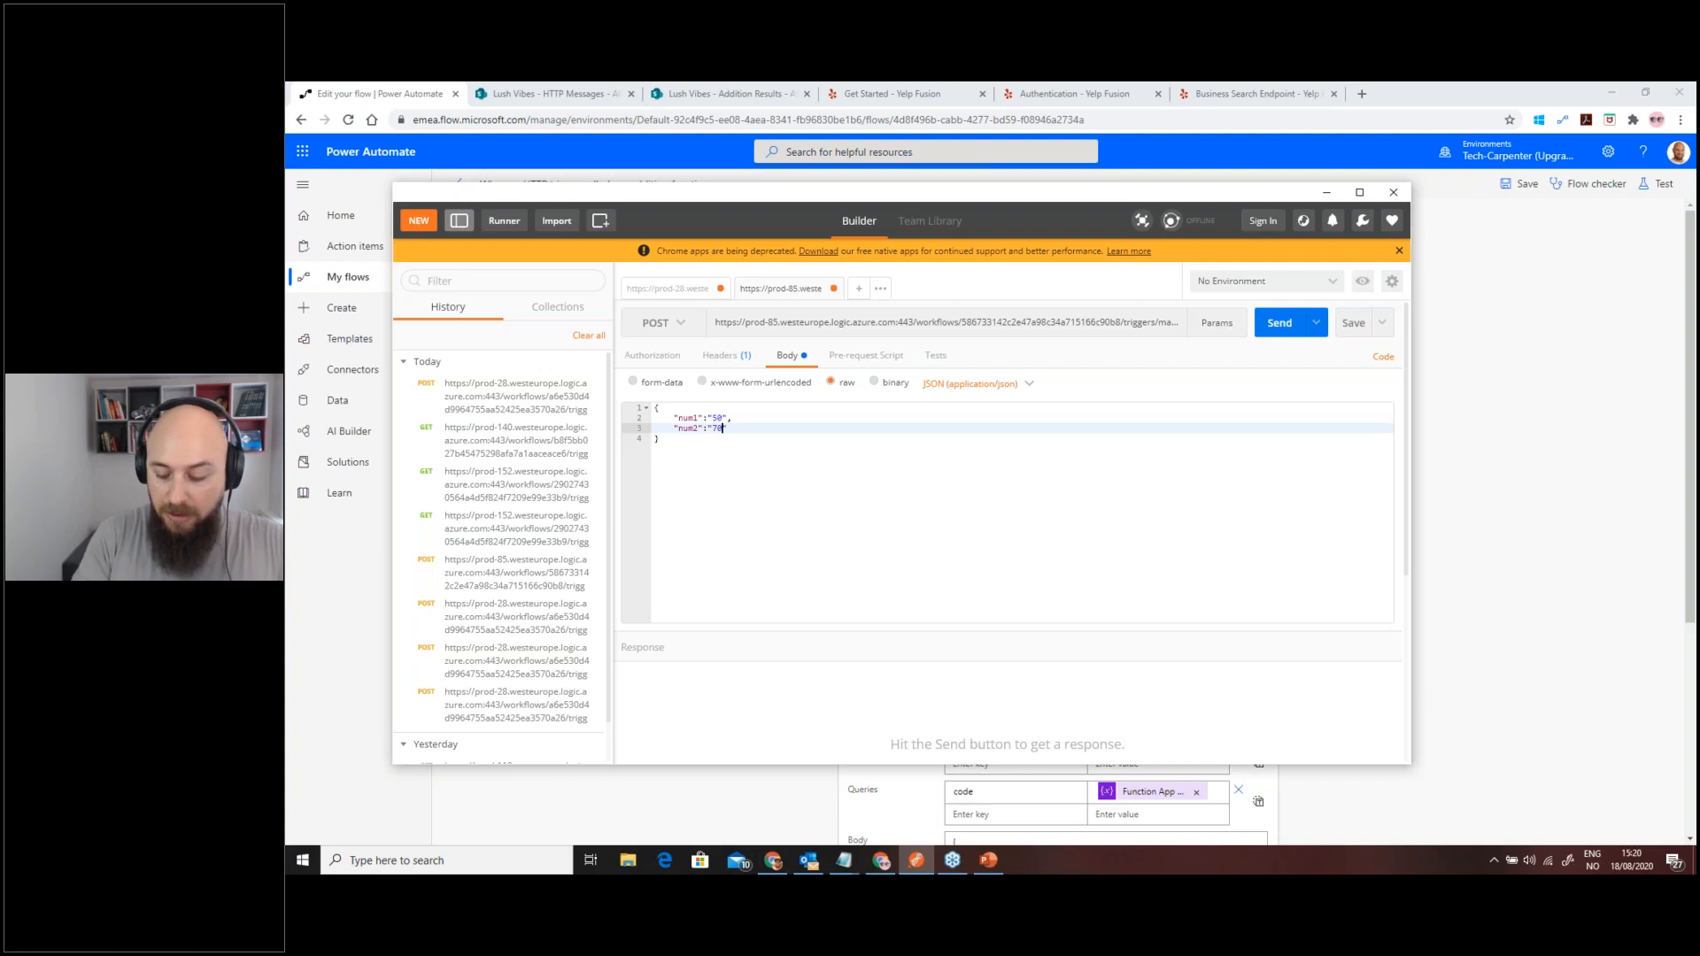
pyautogui.click(793, 467)
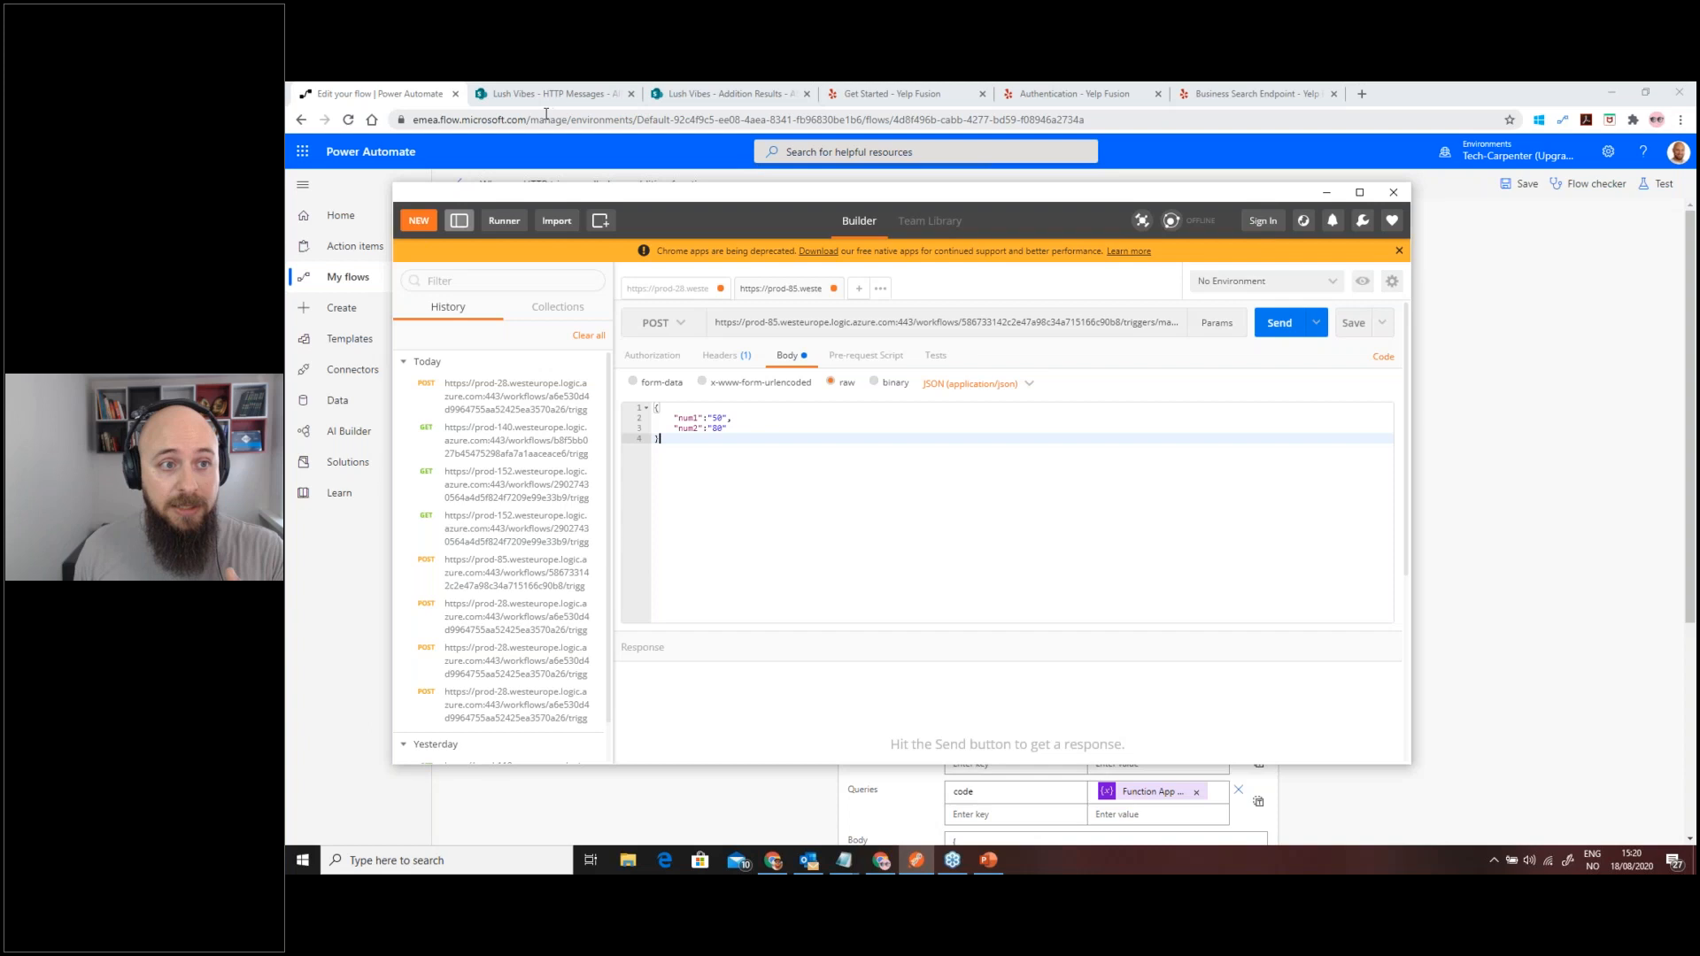
# - Return to the flow in Power Automate and review the settings of the Create item and Compose actions
pyautogui.click(1328, 192)
pyautogui.scroll(-3, 1062, 673)
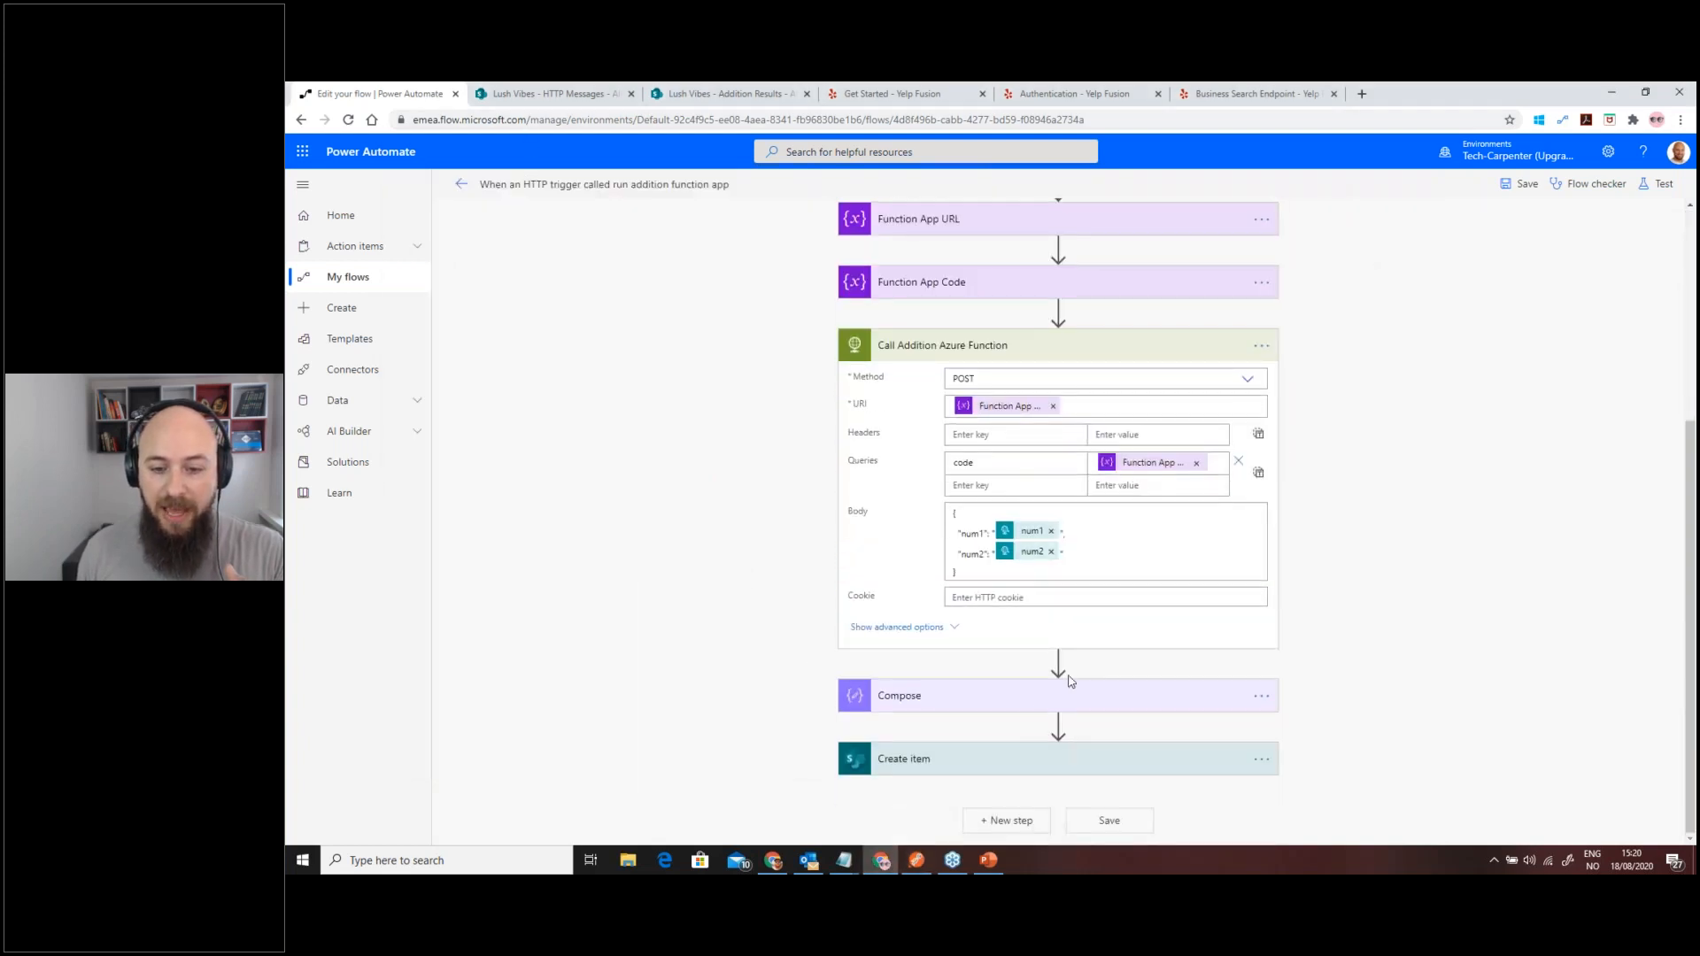
pyautogui.click(899, 750)
pyautogui.scroll(-2, 797, 673)
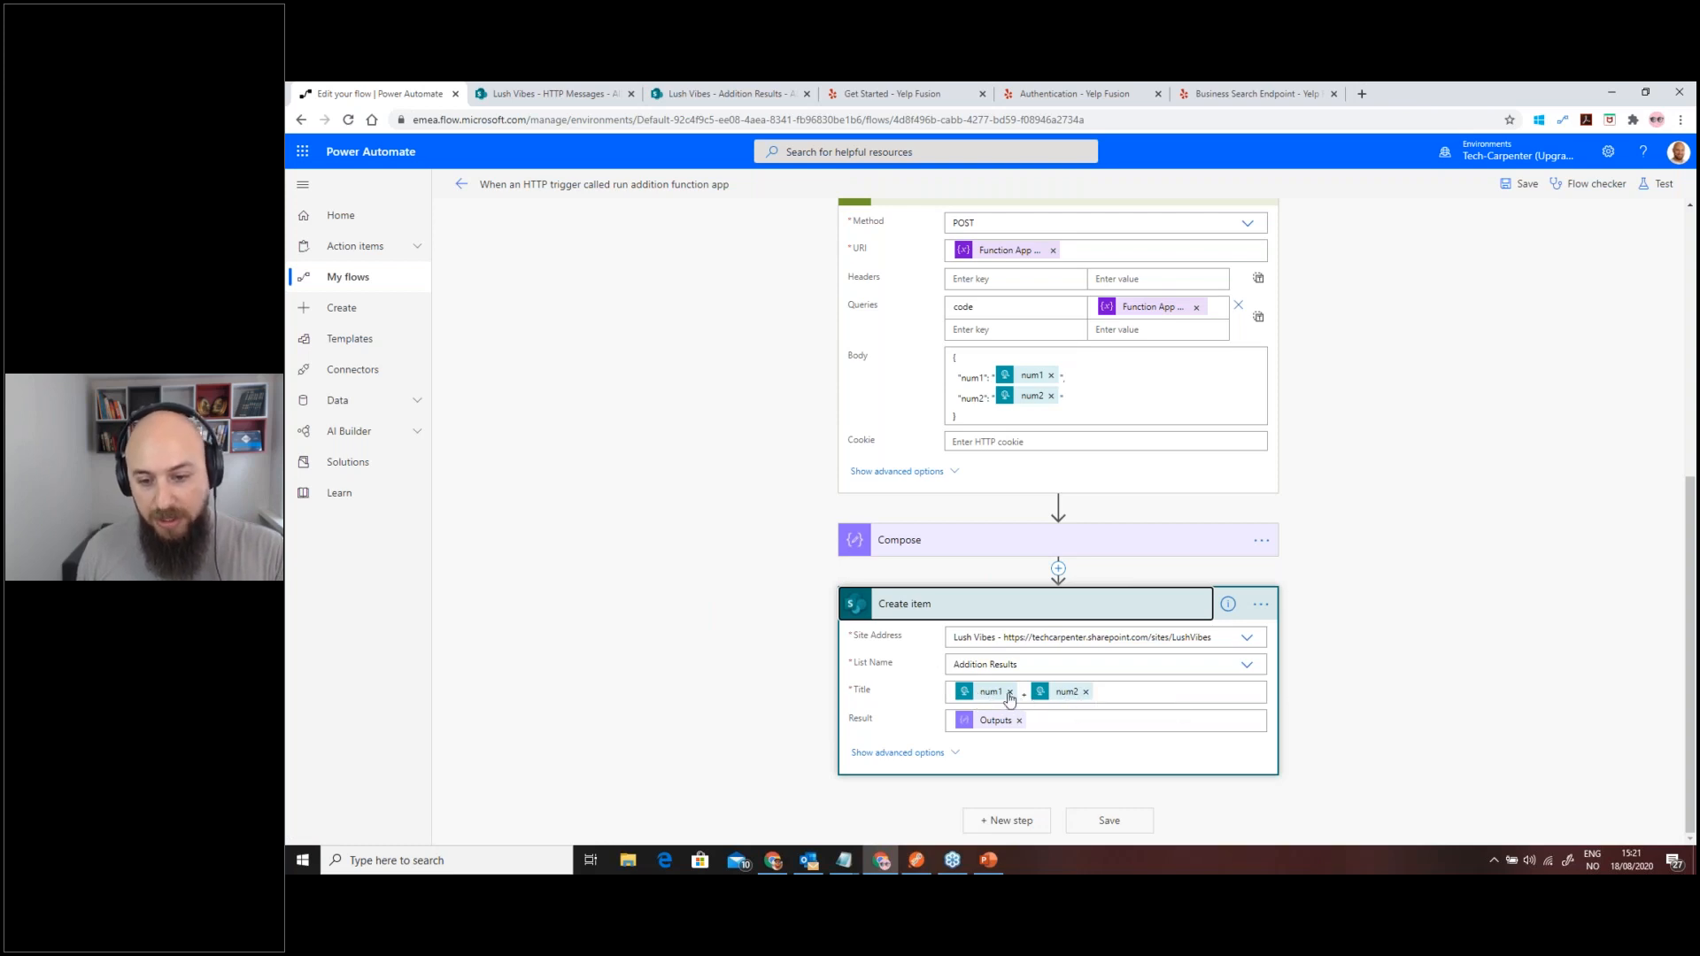
pyautogui.click(958, 544)
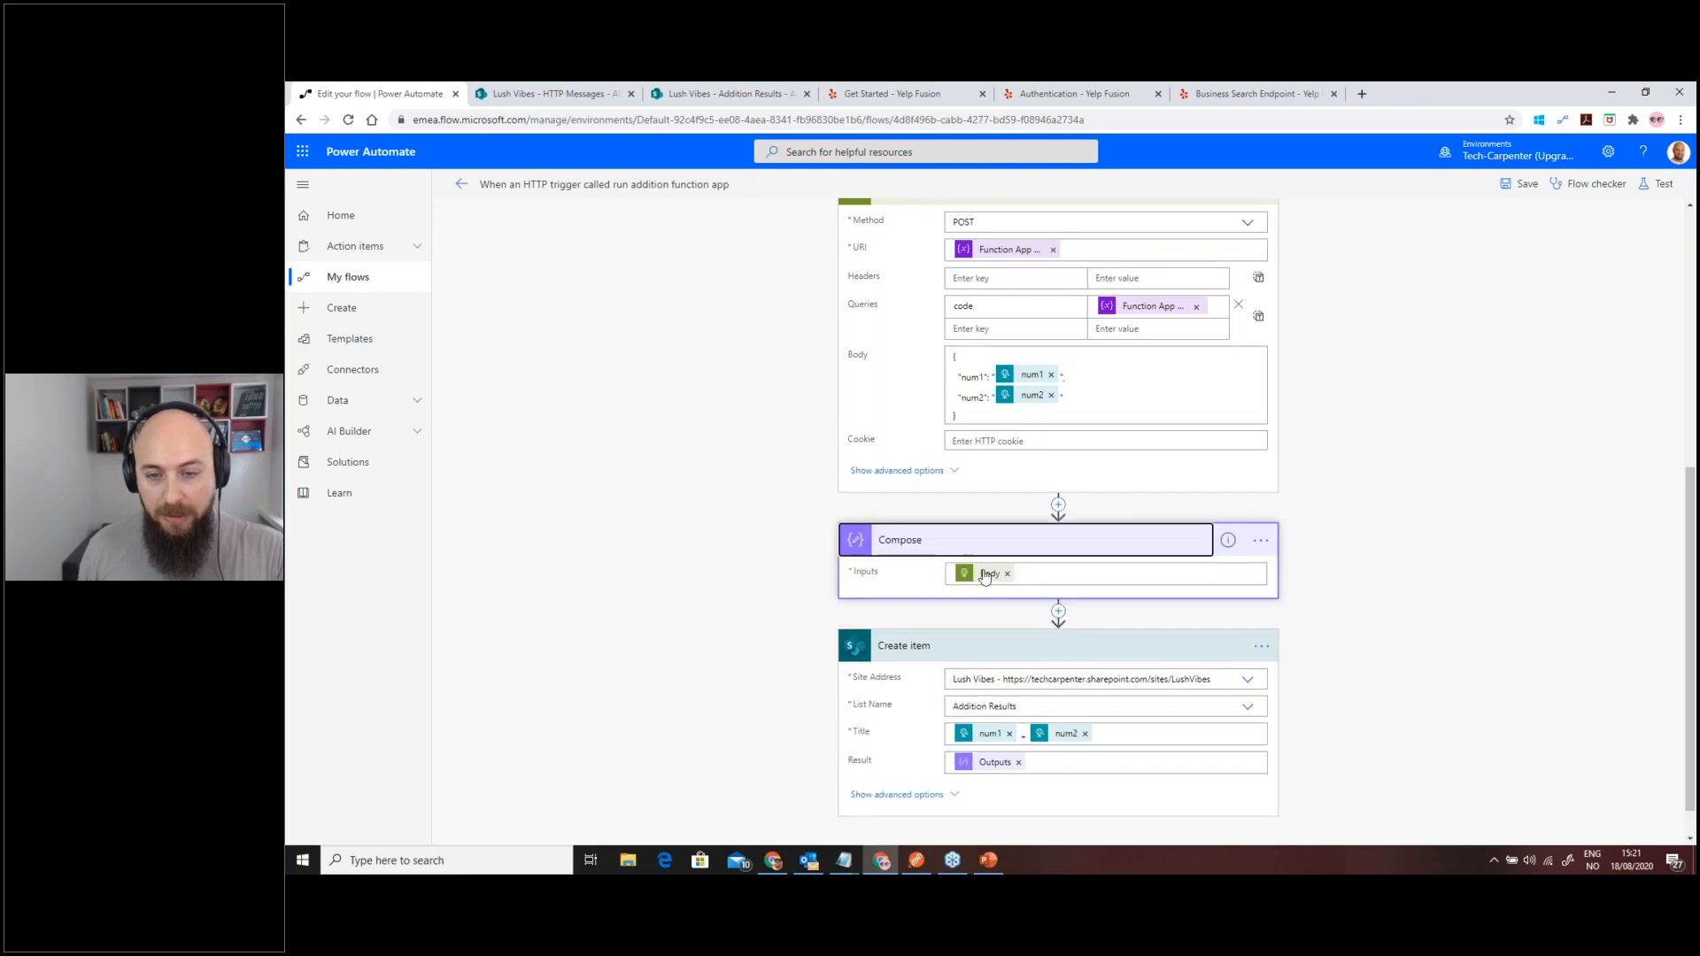
pyautogui.scroll(2, 965, 270)
pyautogui.scroll(-3, 950, 353)
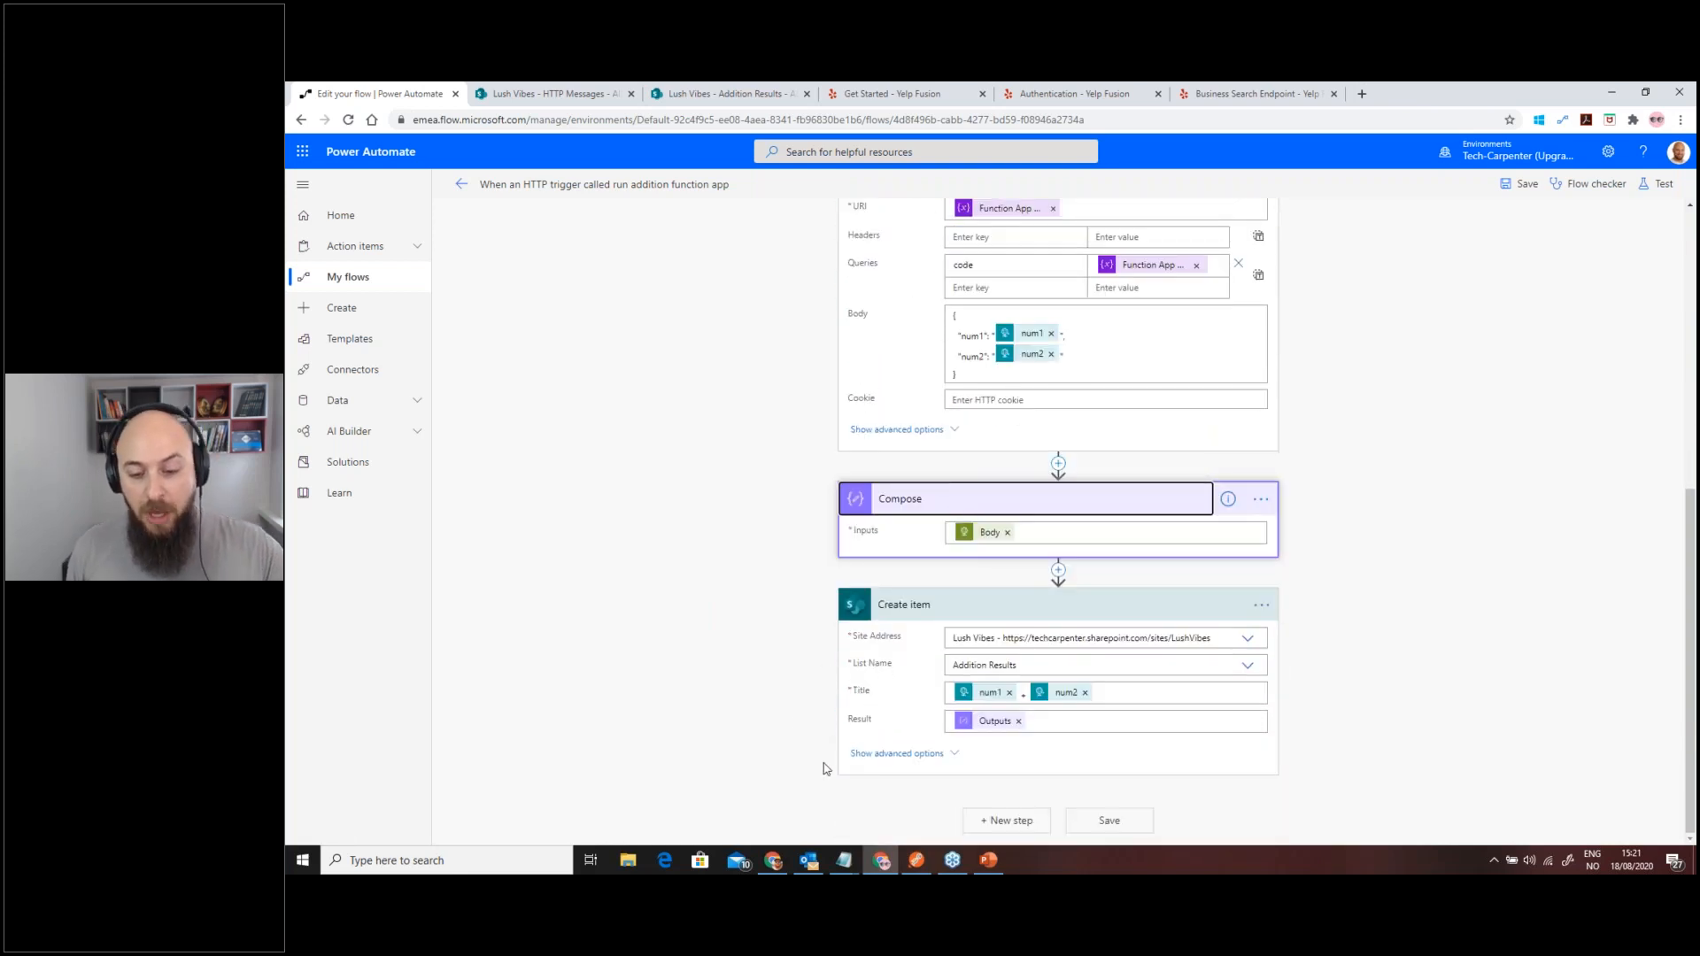
pyautogui.click(1027, 810)
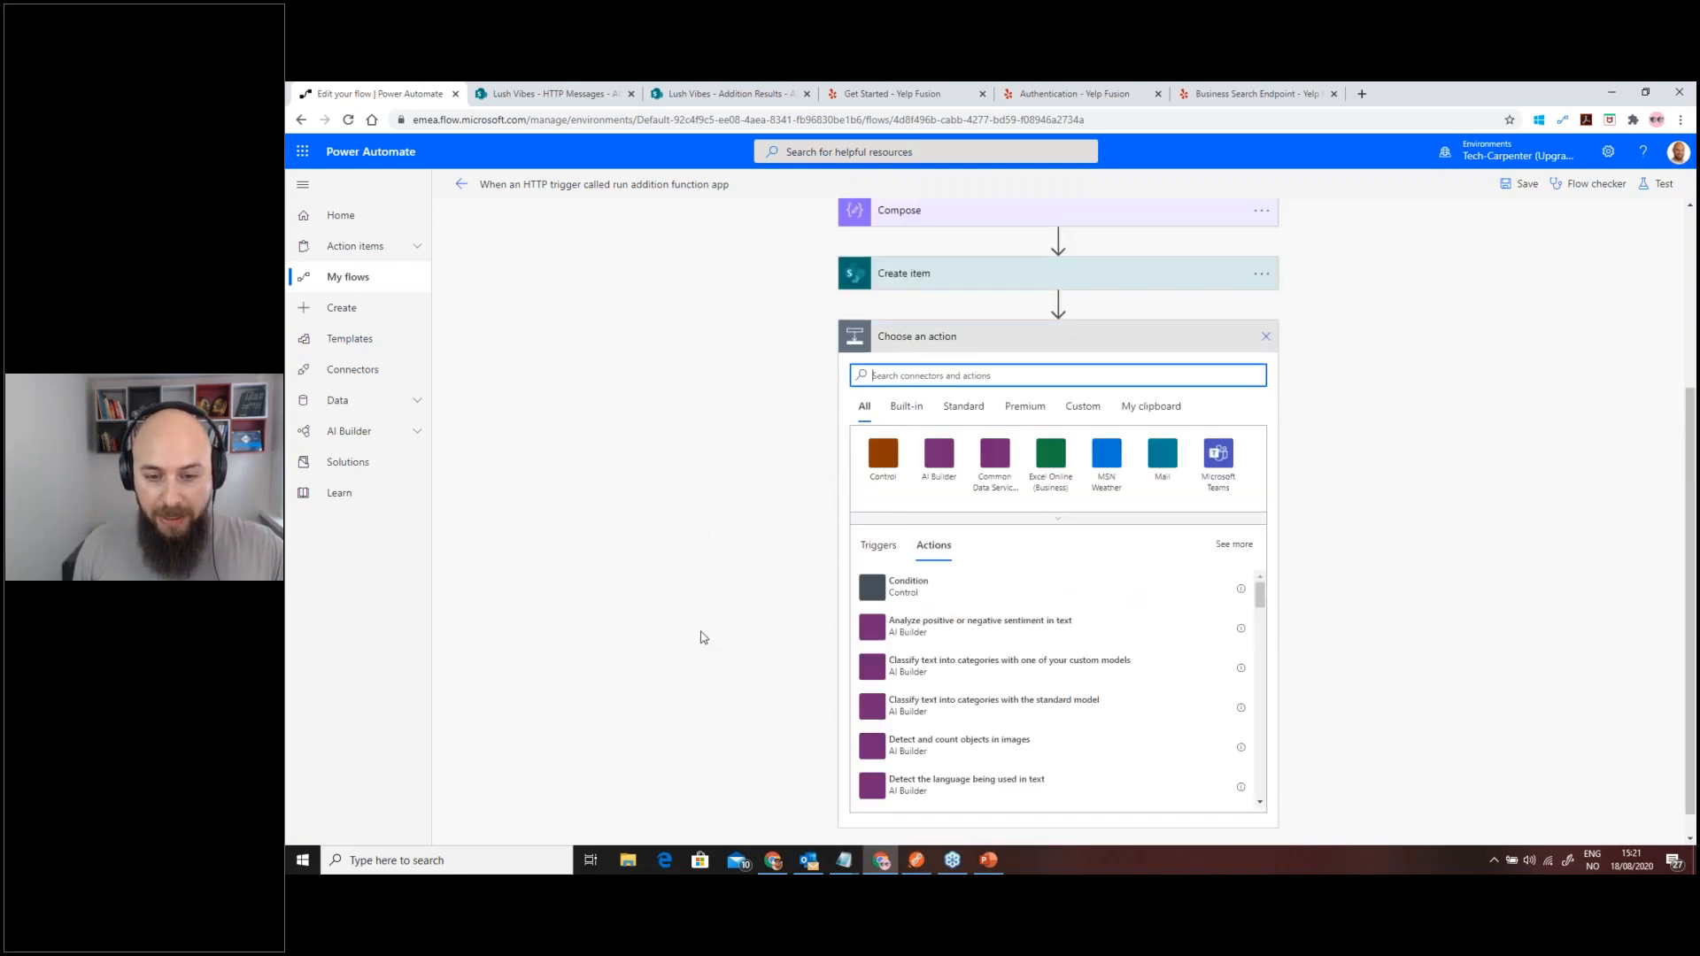
pyautogui.scroll(2, 837, 520)
pyautogui.write('respos')
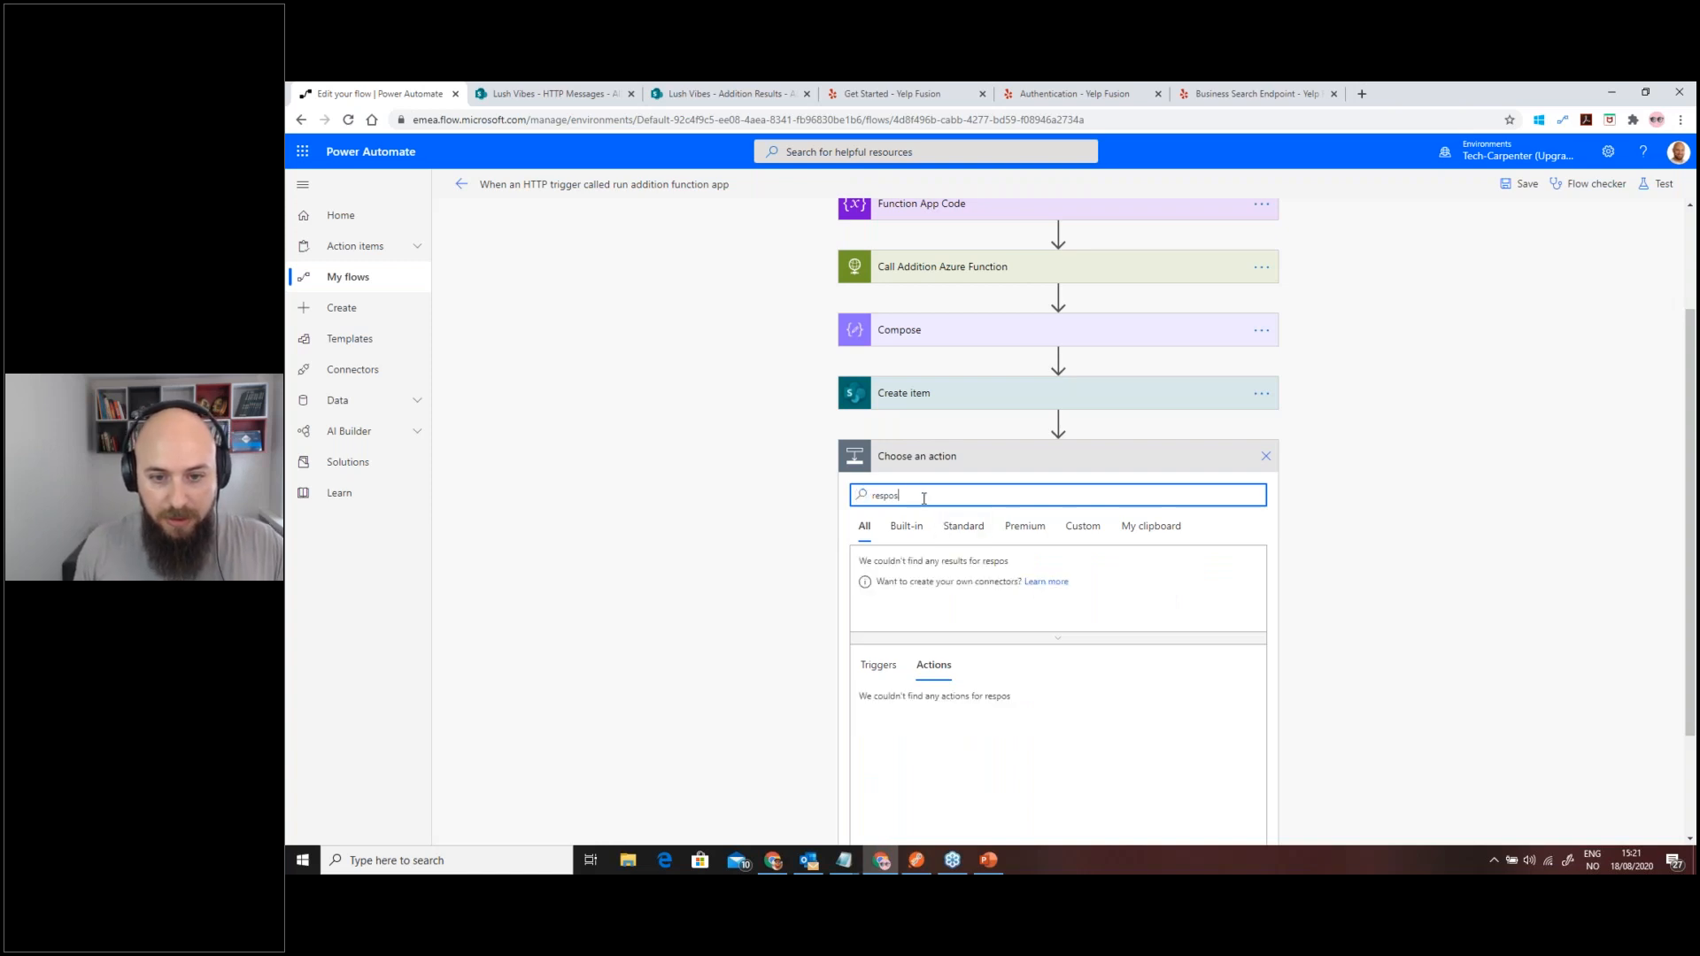
pyautogui.press('BackSpace')
pyautogui.press('BackSpace')
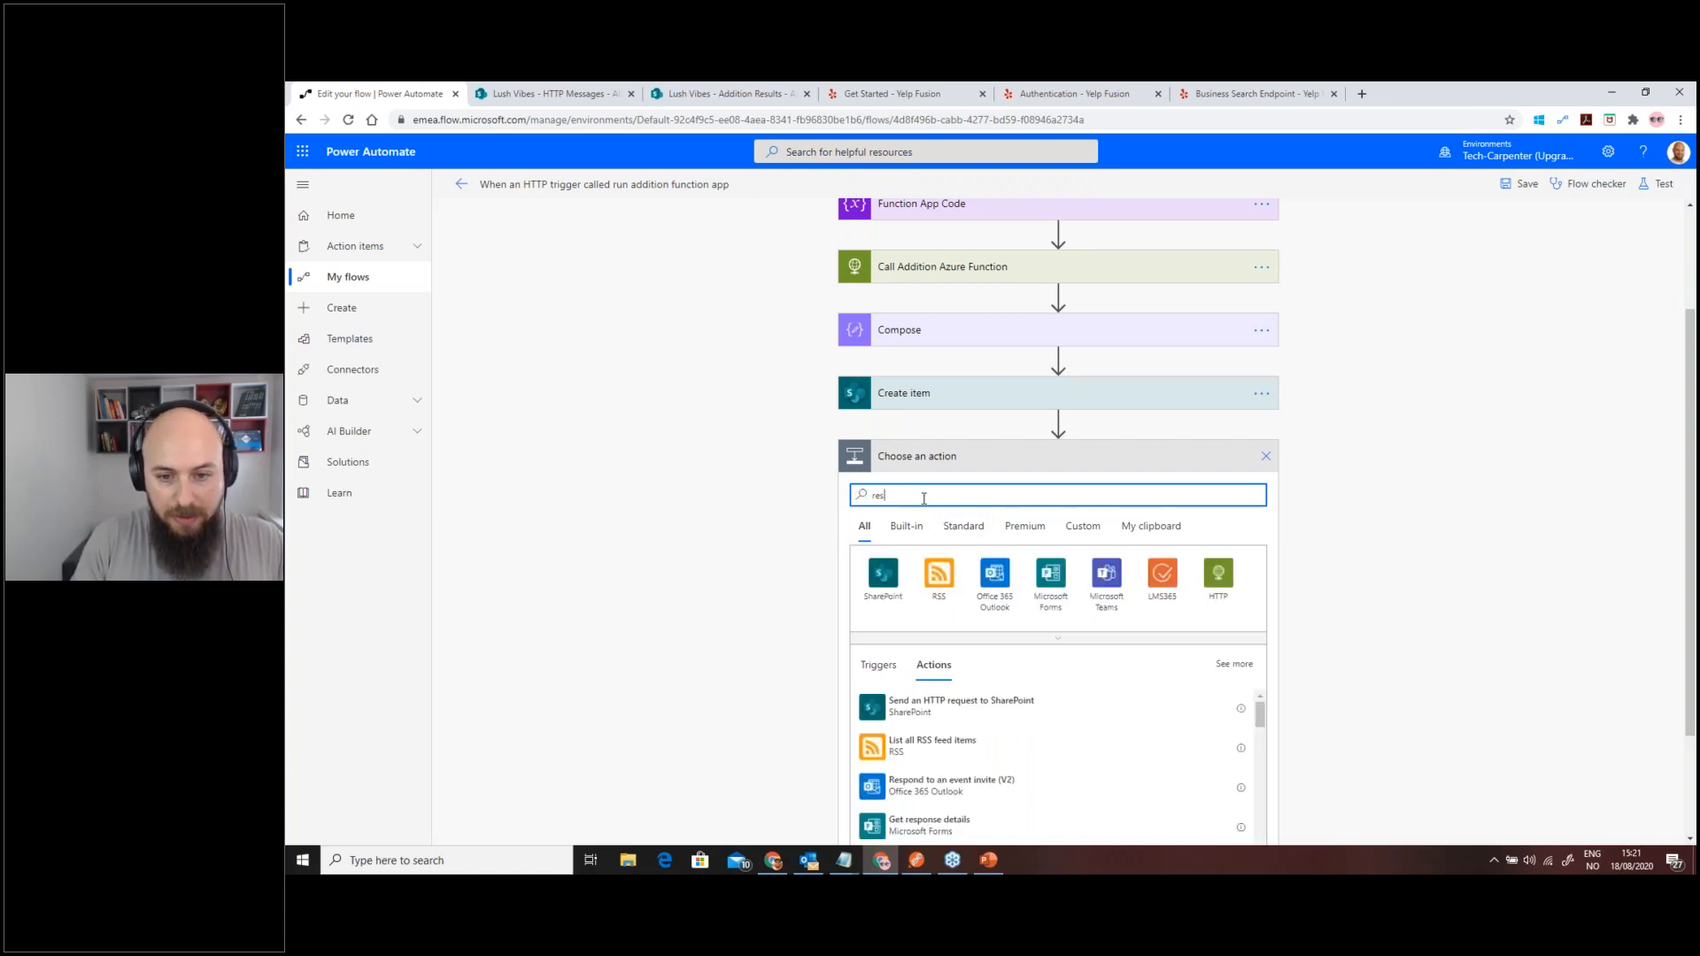
pyautogui.press('BackSpace')
pyautogui.press('BackSpace')
pyautogui.press('BackSpace')
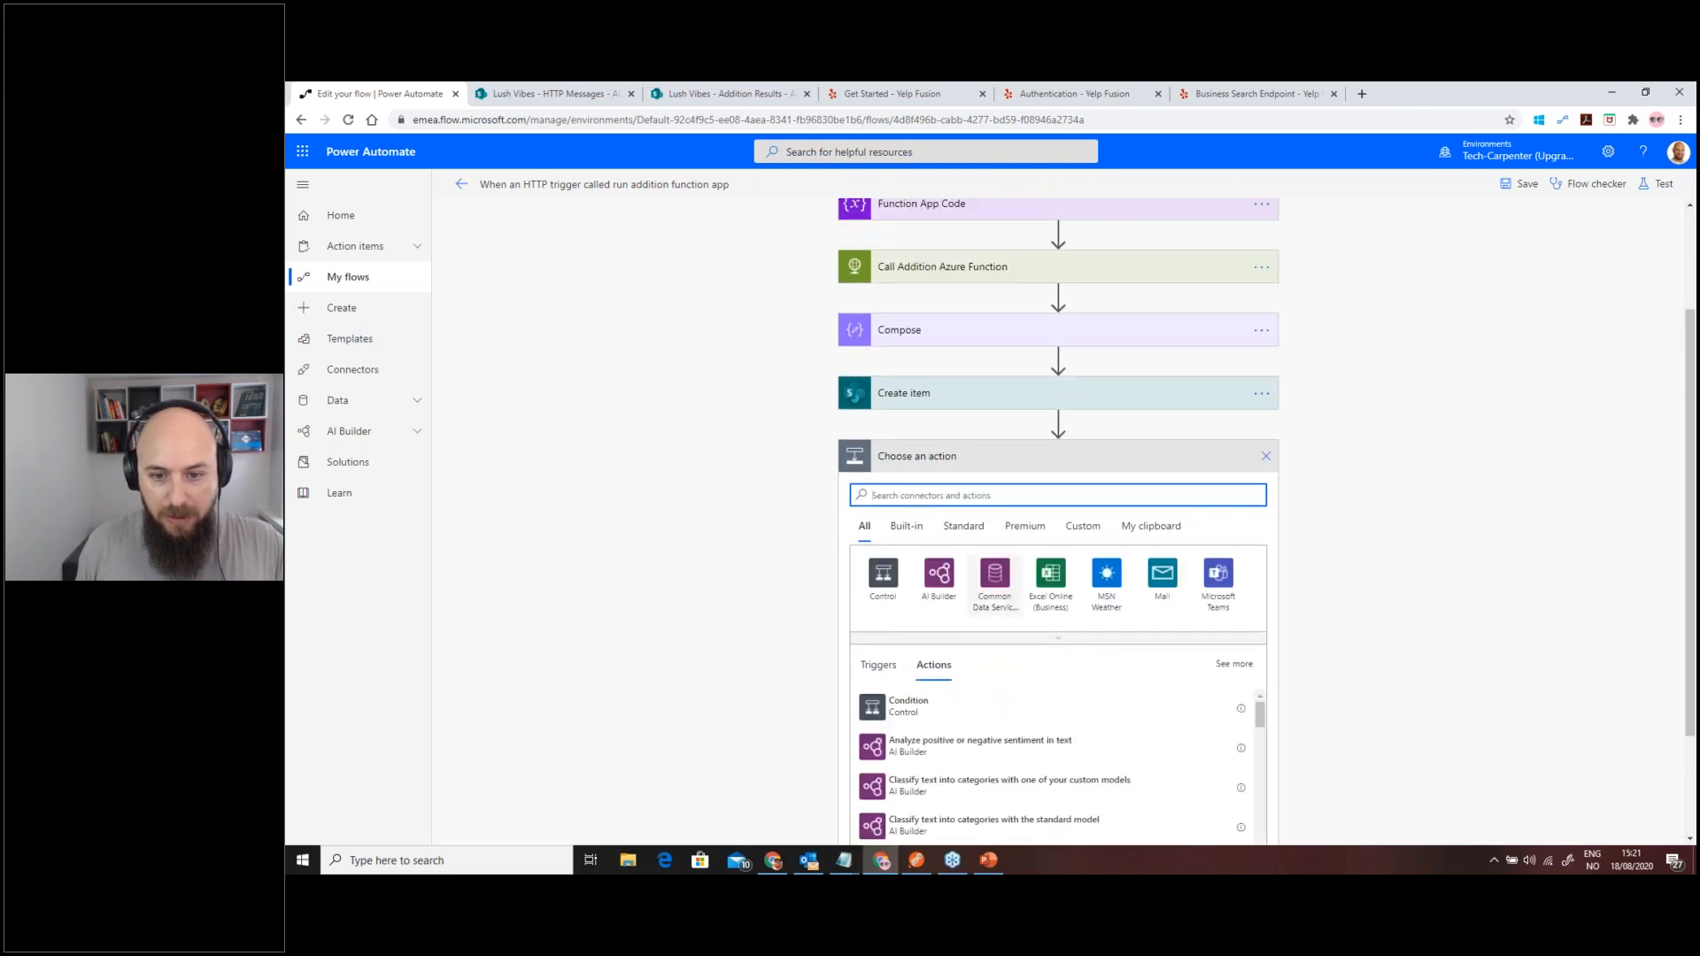
pyautogui.scroll(2, 964, 580)
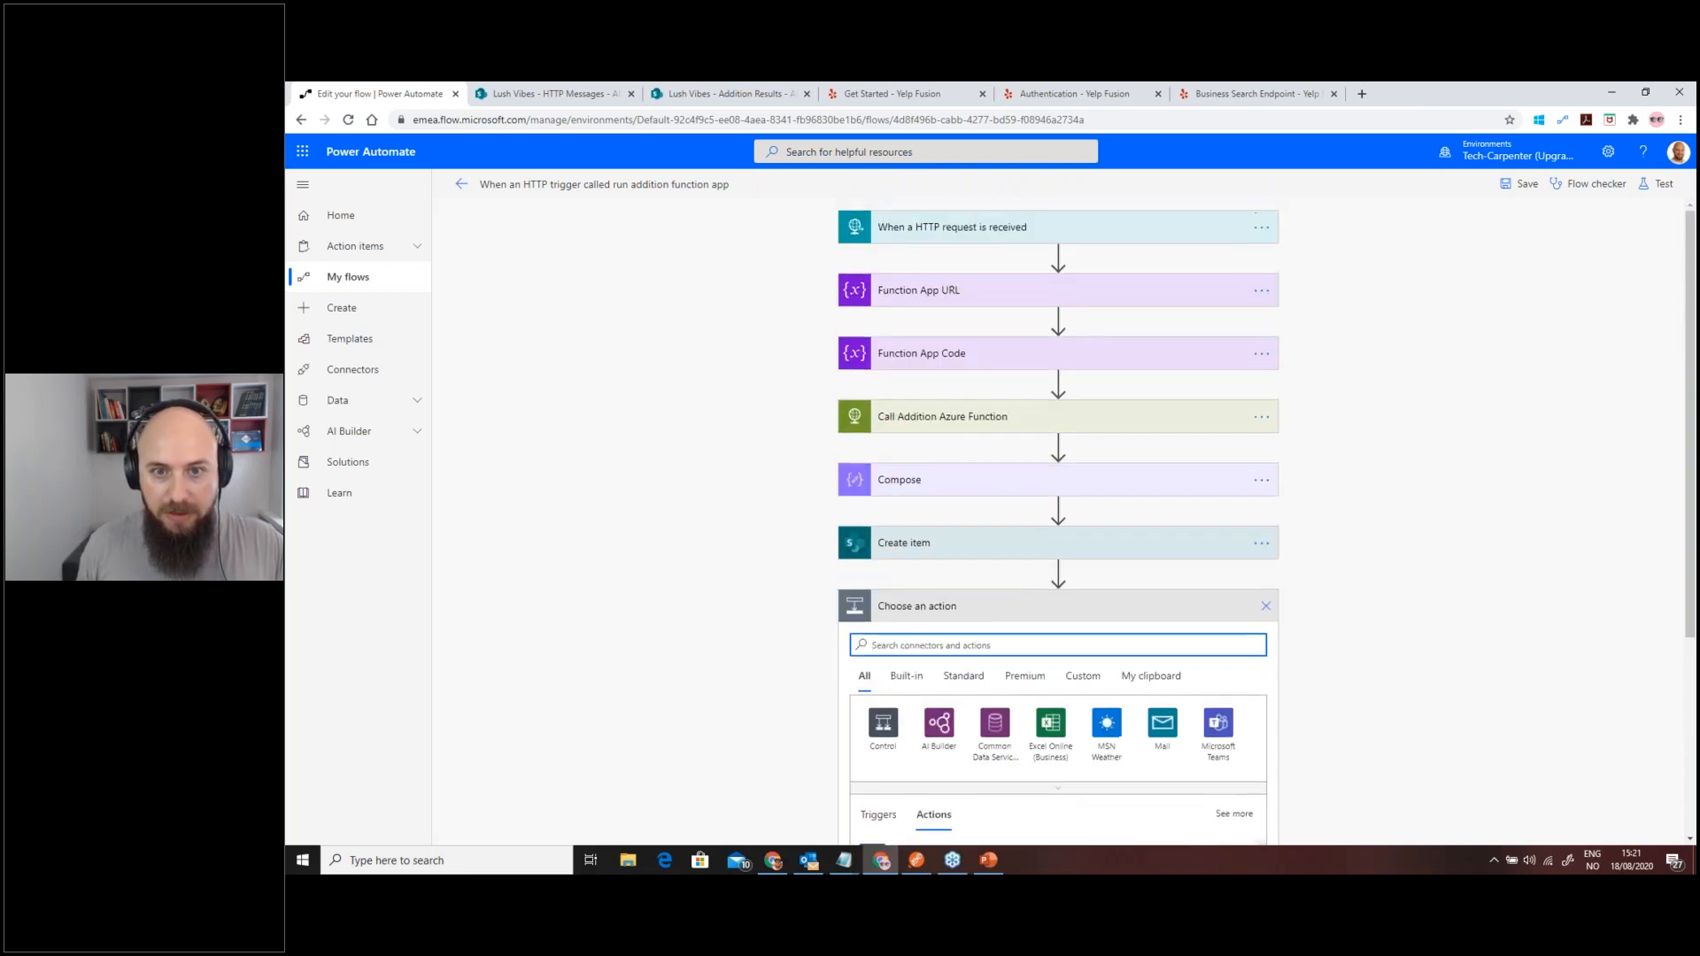
pyautogui.scroll(-4, 974, 554)
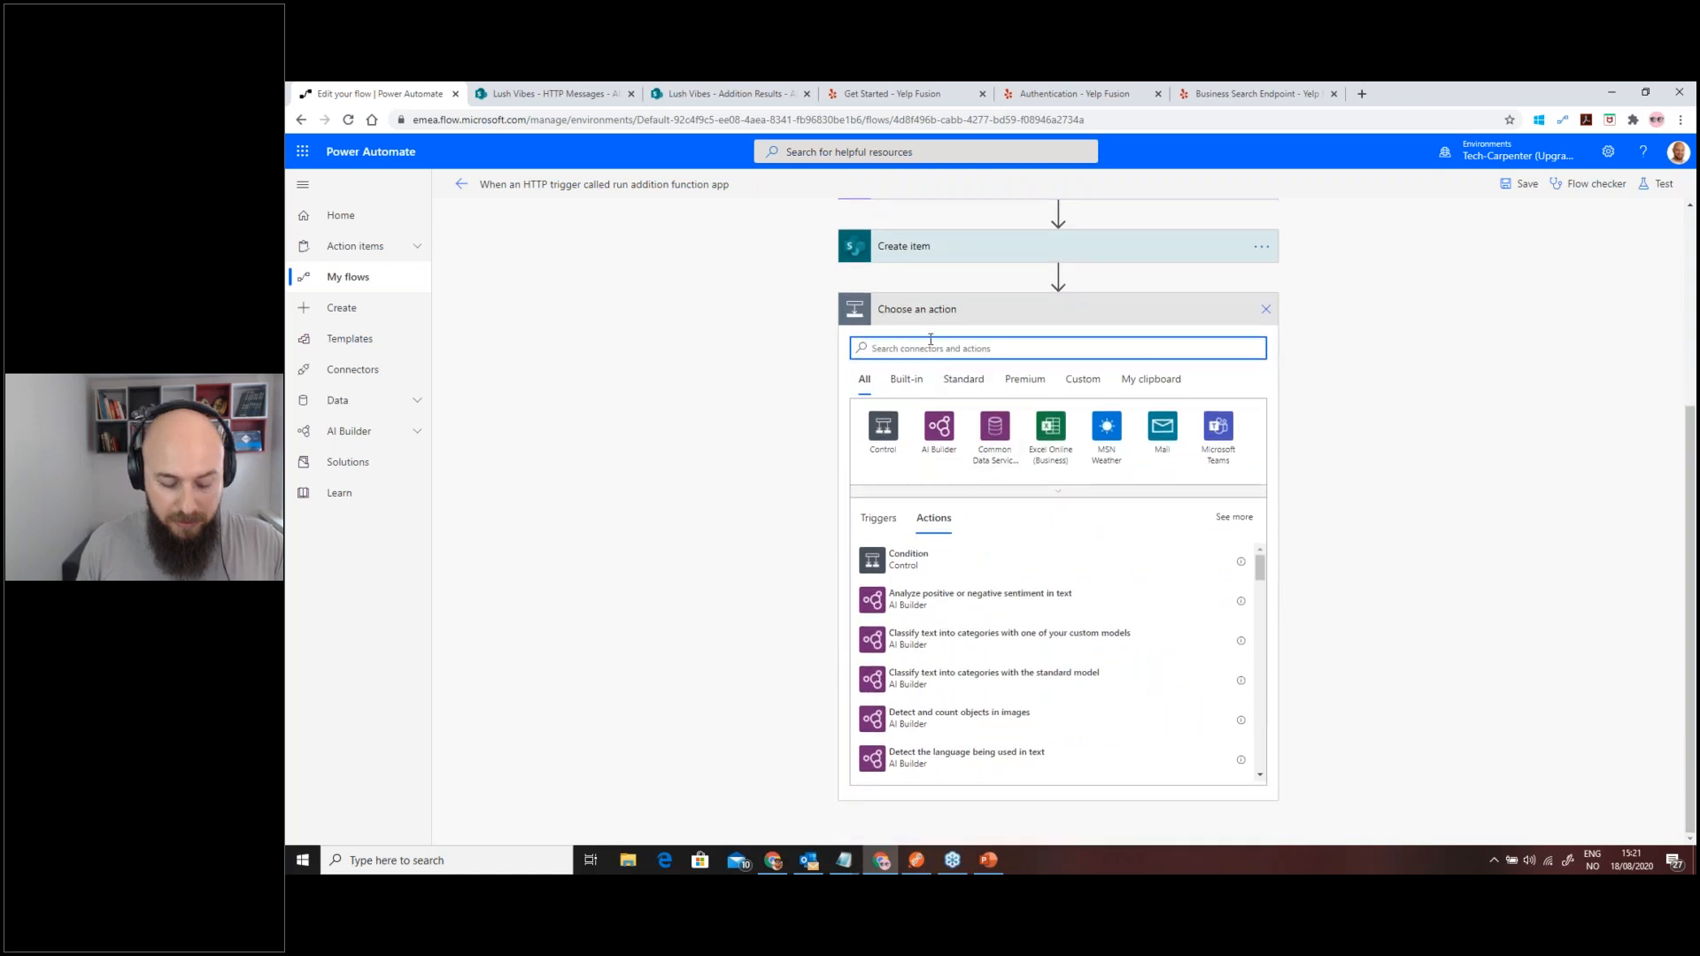
pyautogui.write('http')
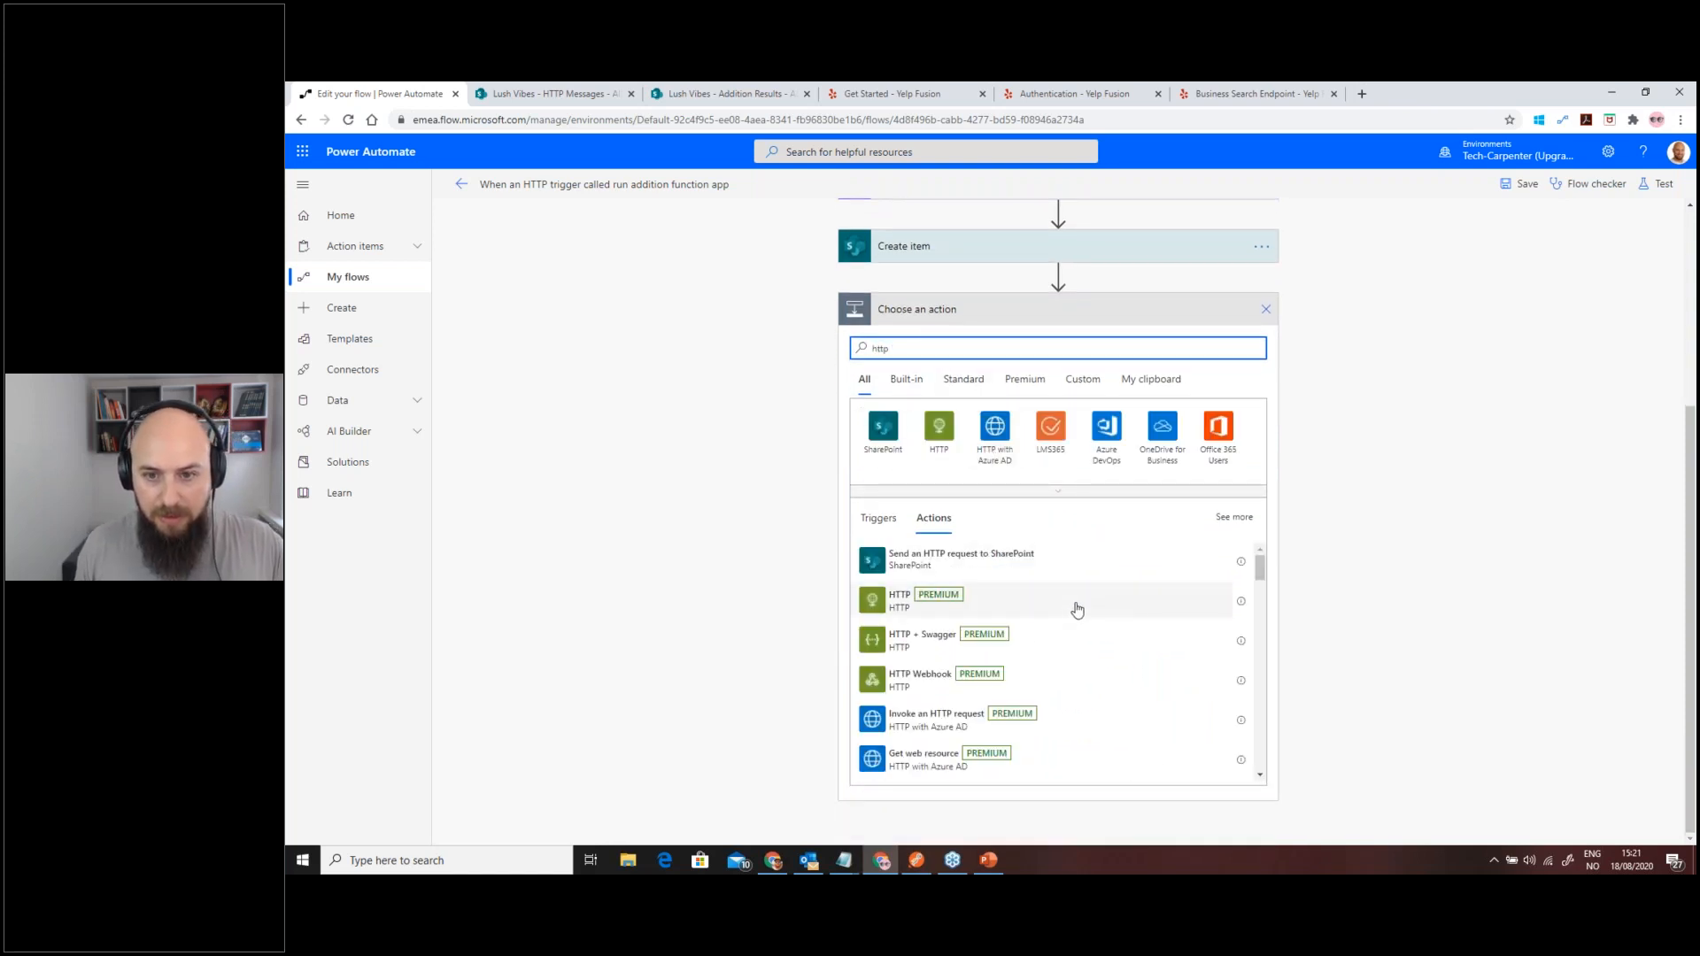
pyautogui.scroll(-10, 1077, 609)
pyautogui.scroll(8, 1077, 610)
pyautogui.scroll(3, 1077, 608)
pyautogui.click(1274, 308)
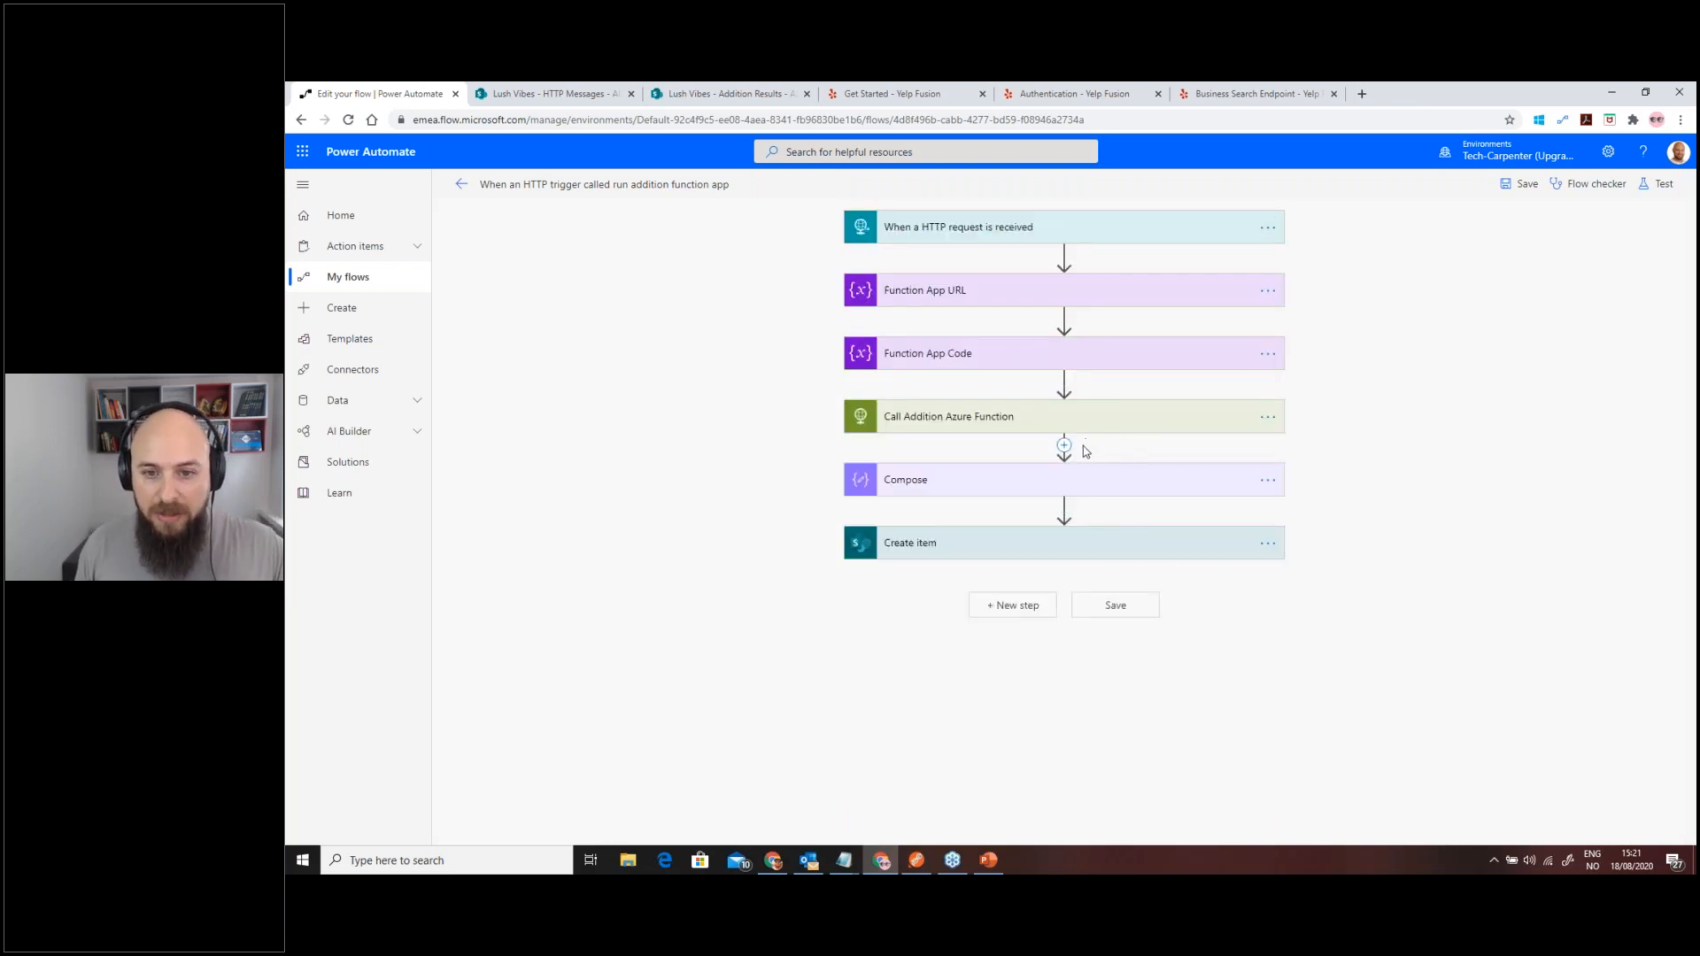
# - Insert a Request connector Response action between the Compose and Create item actions
pyautogui.click(1065, 446)
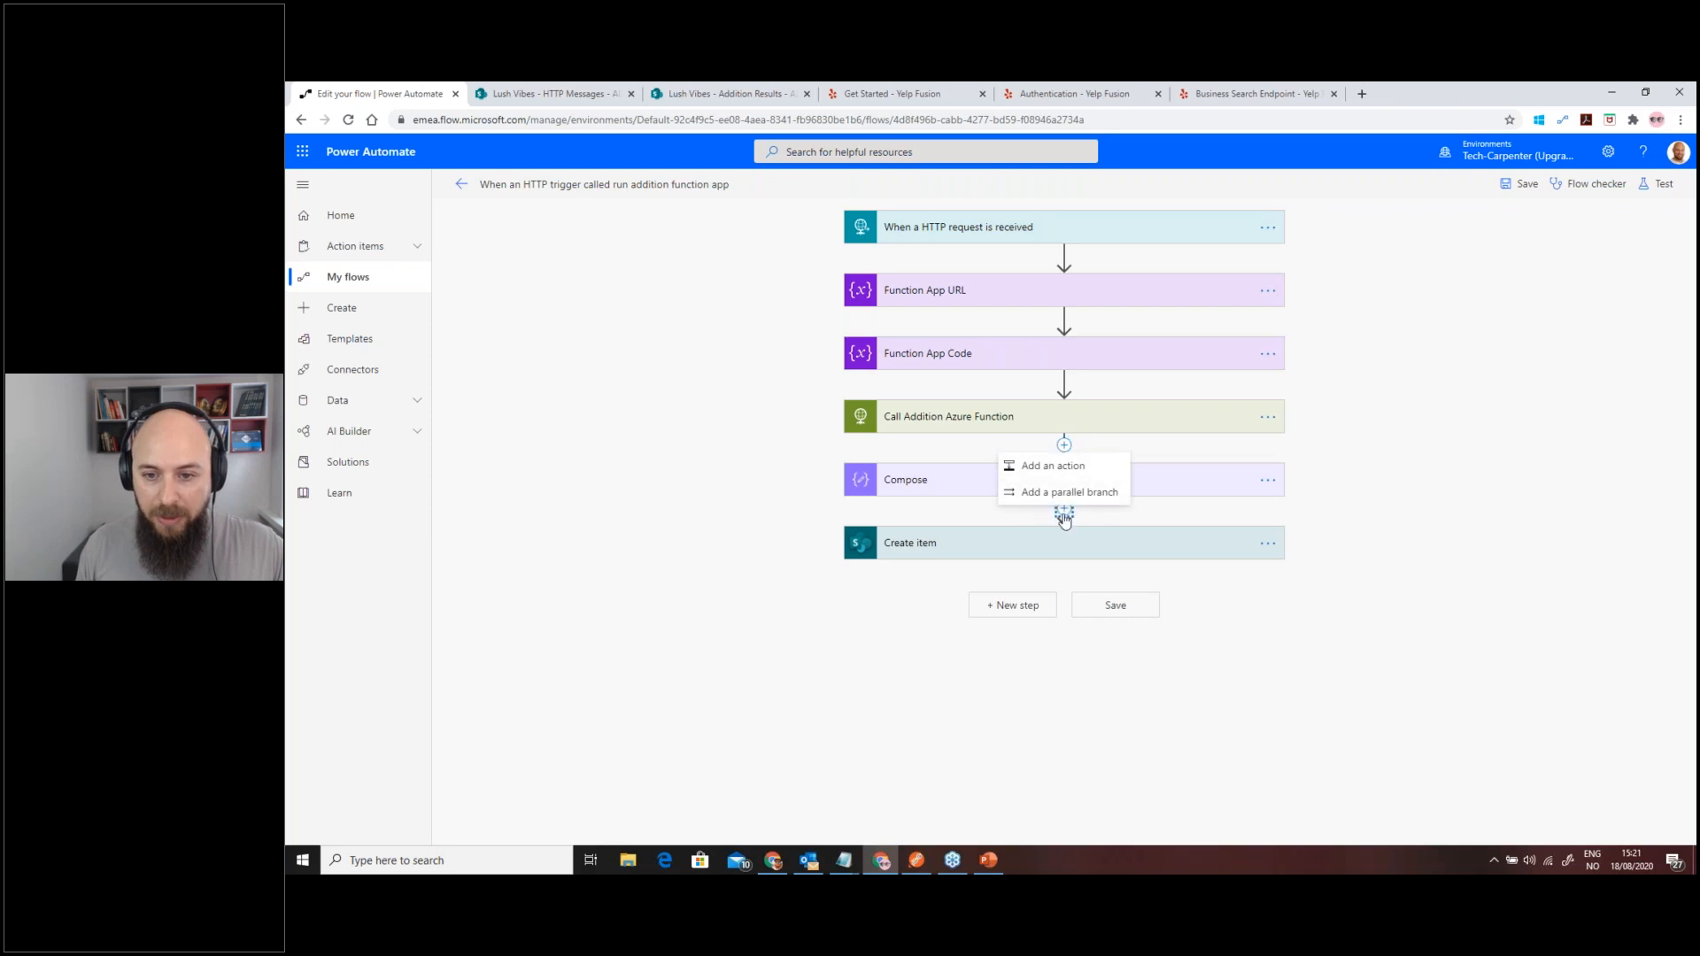
pyautogui.click(1064, 509)
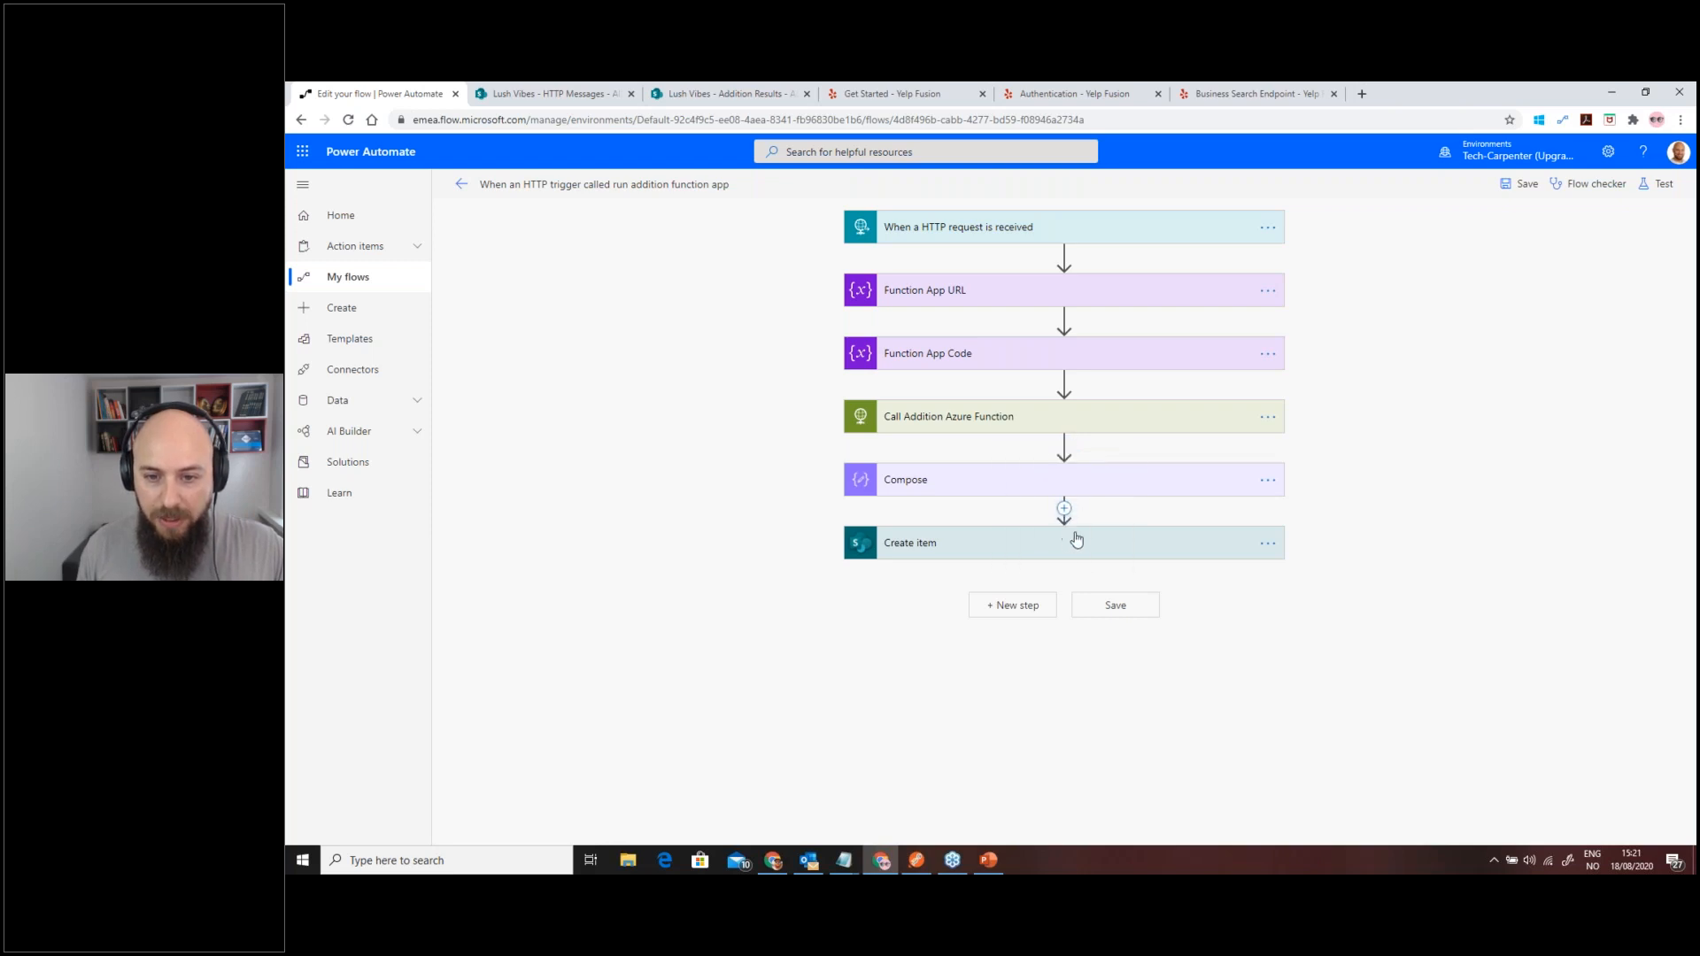
pyautogui.write('res')
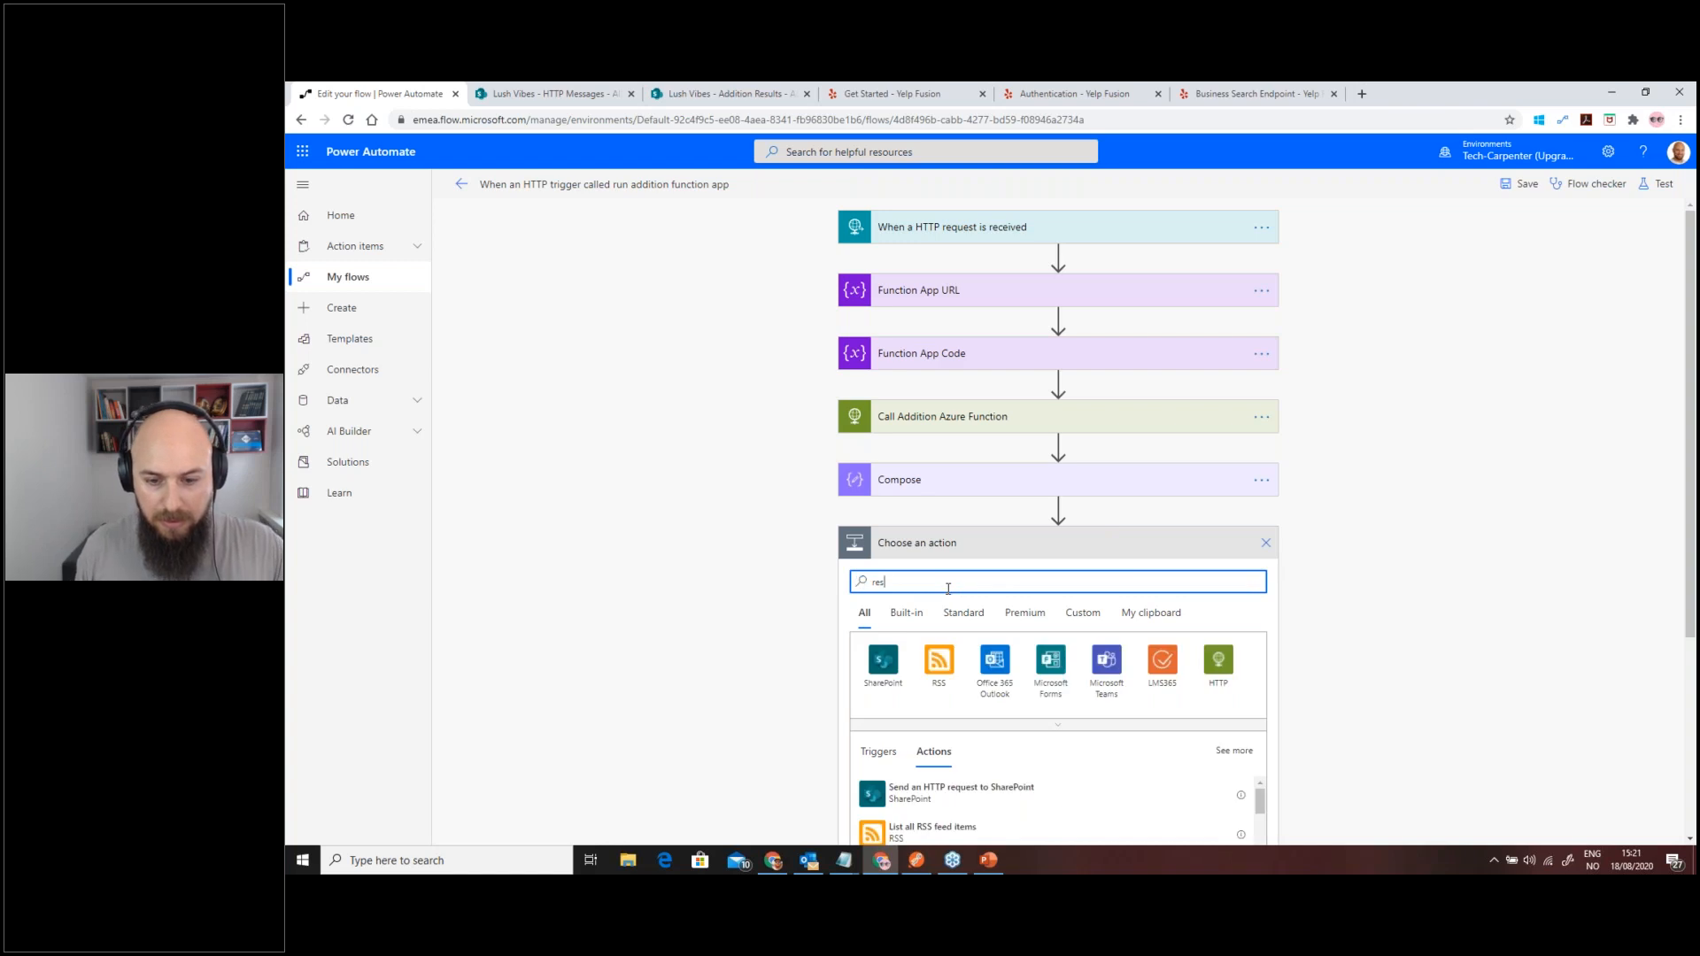
pyautogui.write('ponse')
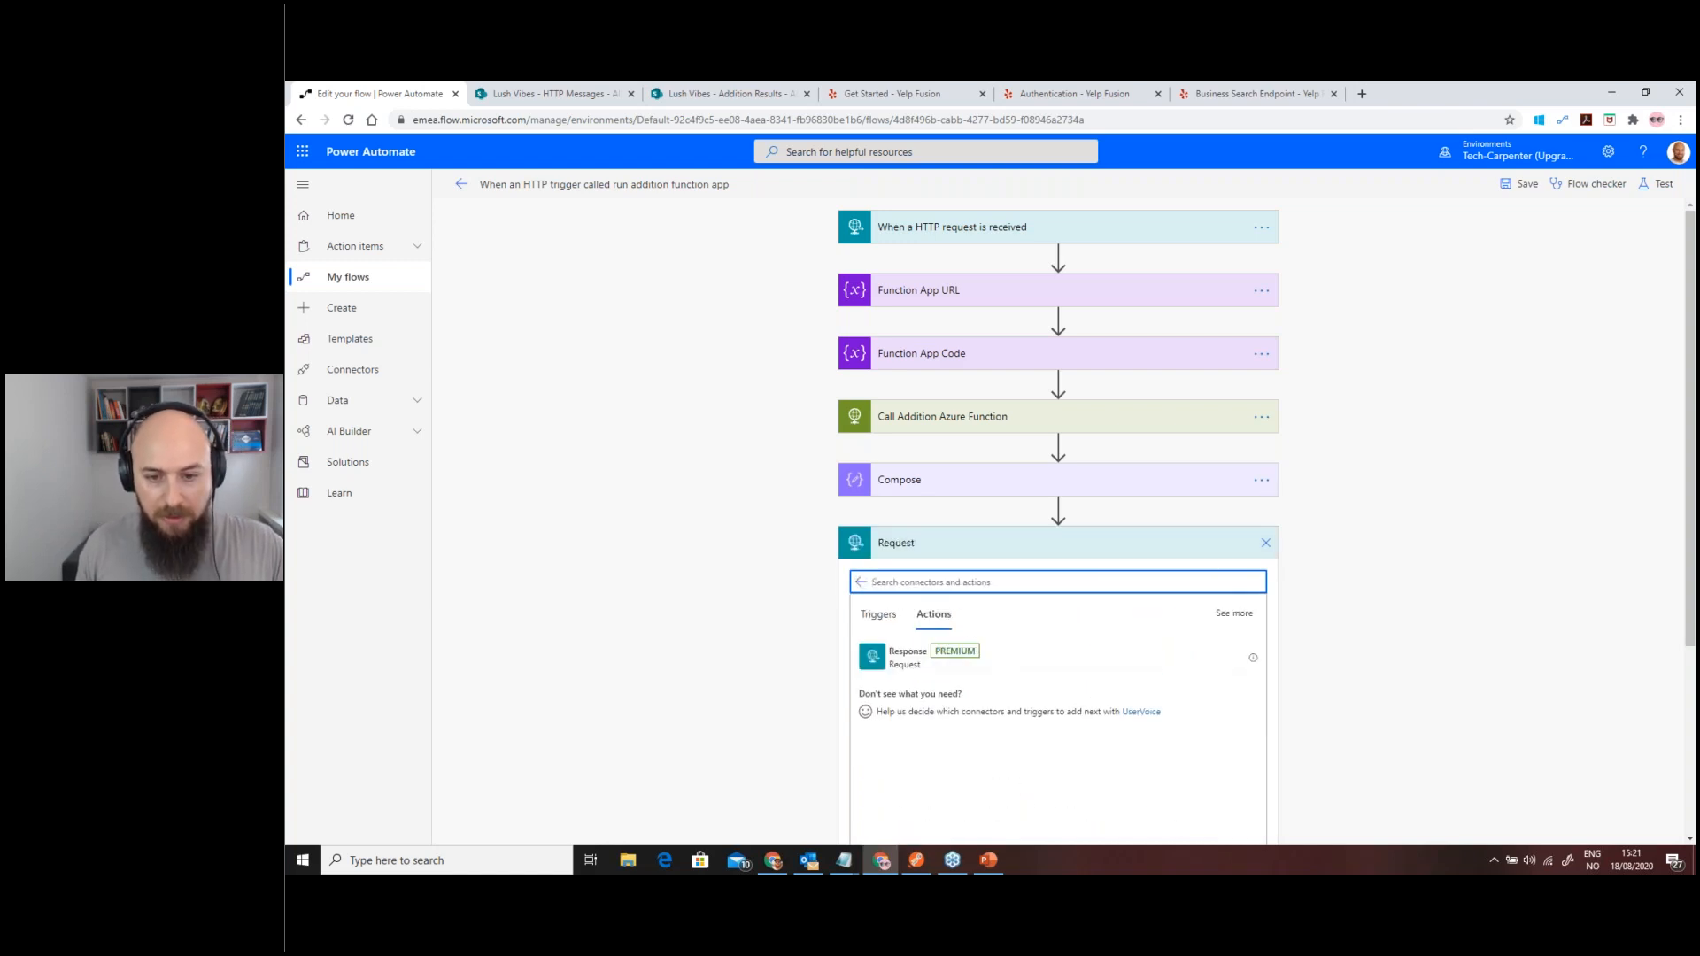
pyautogui.click(904, 657)
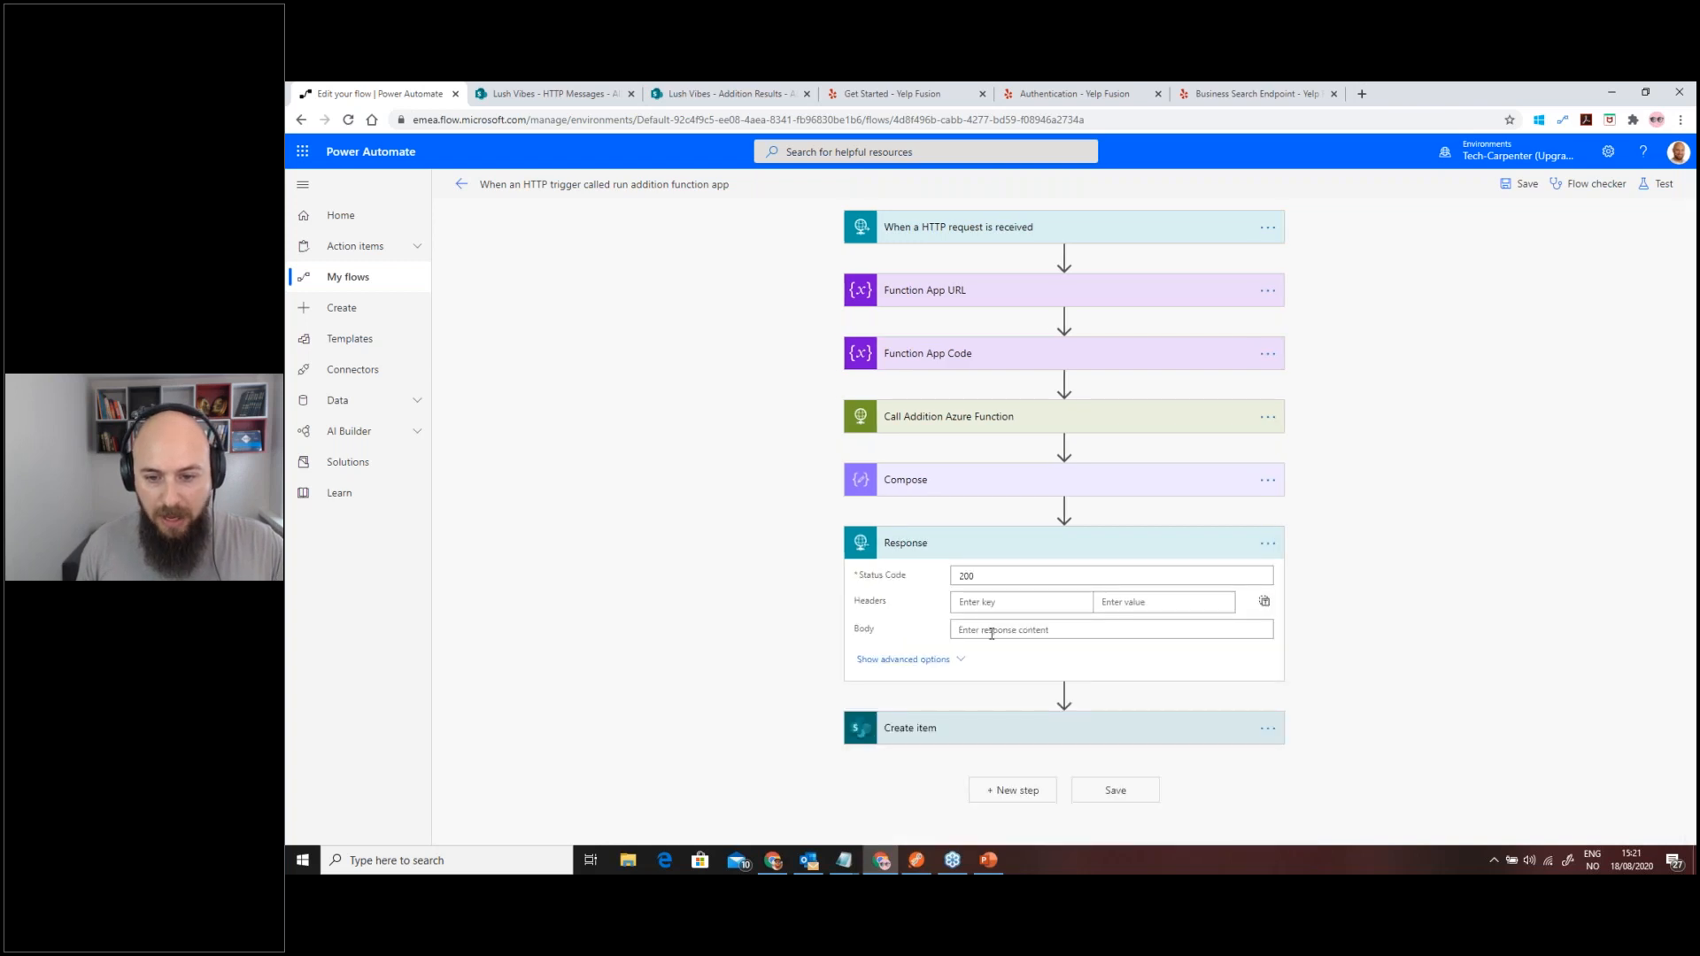
# - Set the Response action's body to OK and collapse the action
pyautogui.click(992, 630)
pyautogui.write('OK')
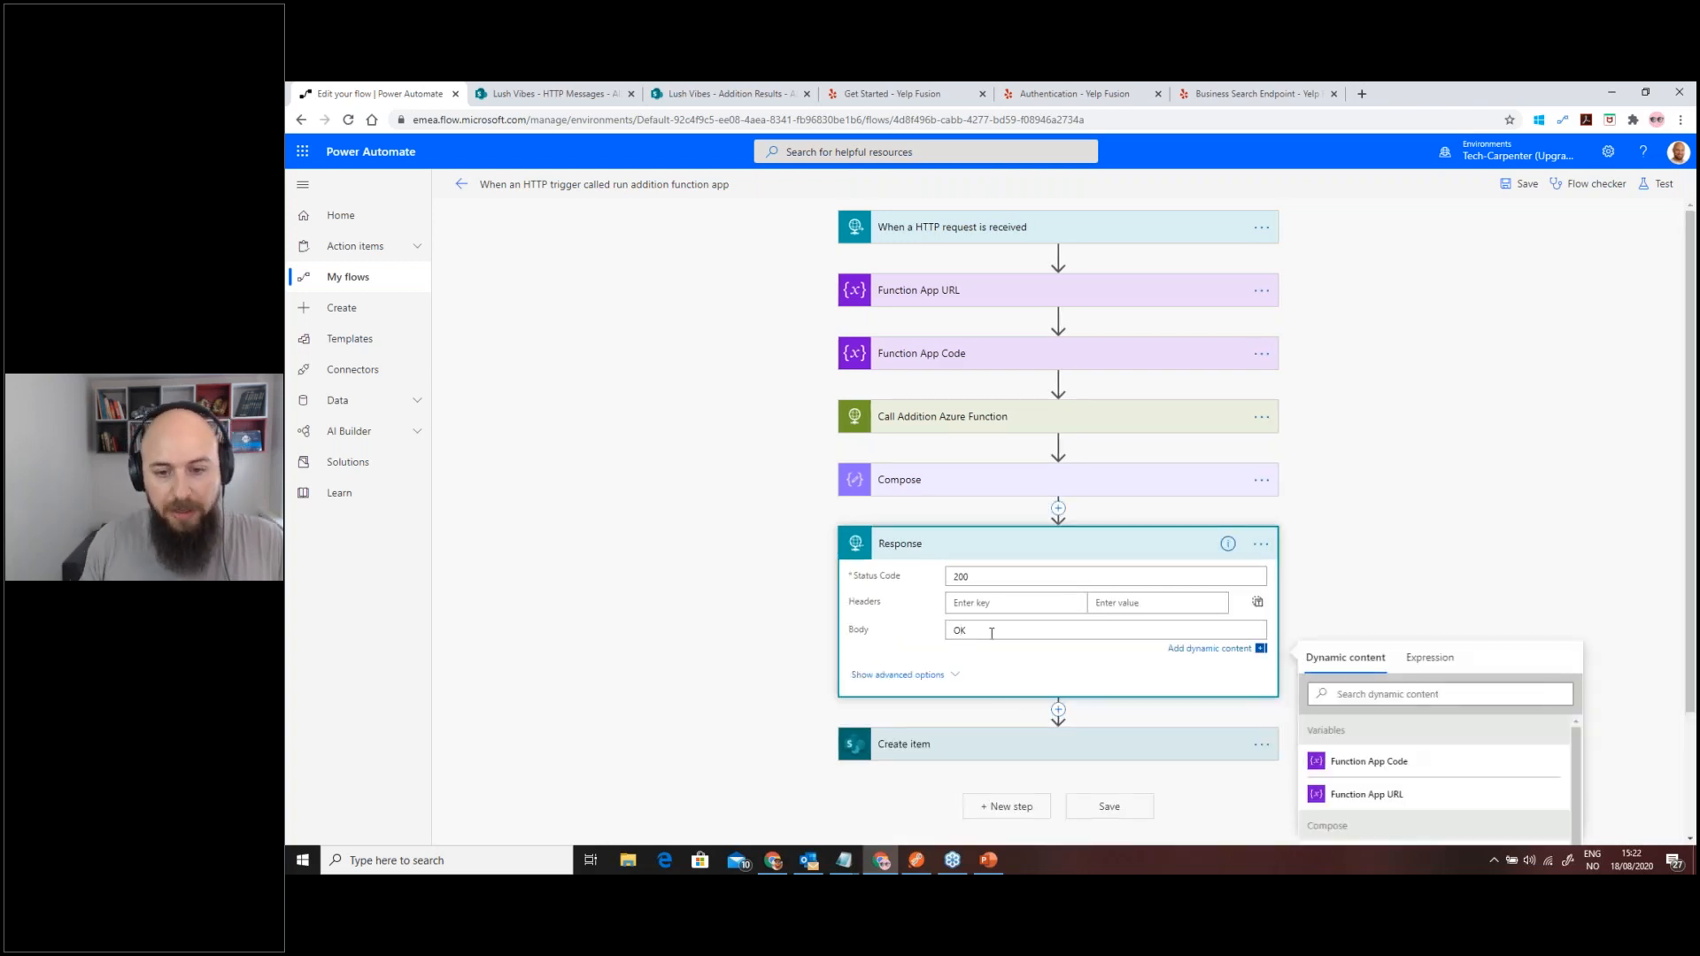
pyautogui.click(1307, 526)
pyautogui.click(1157, 538)
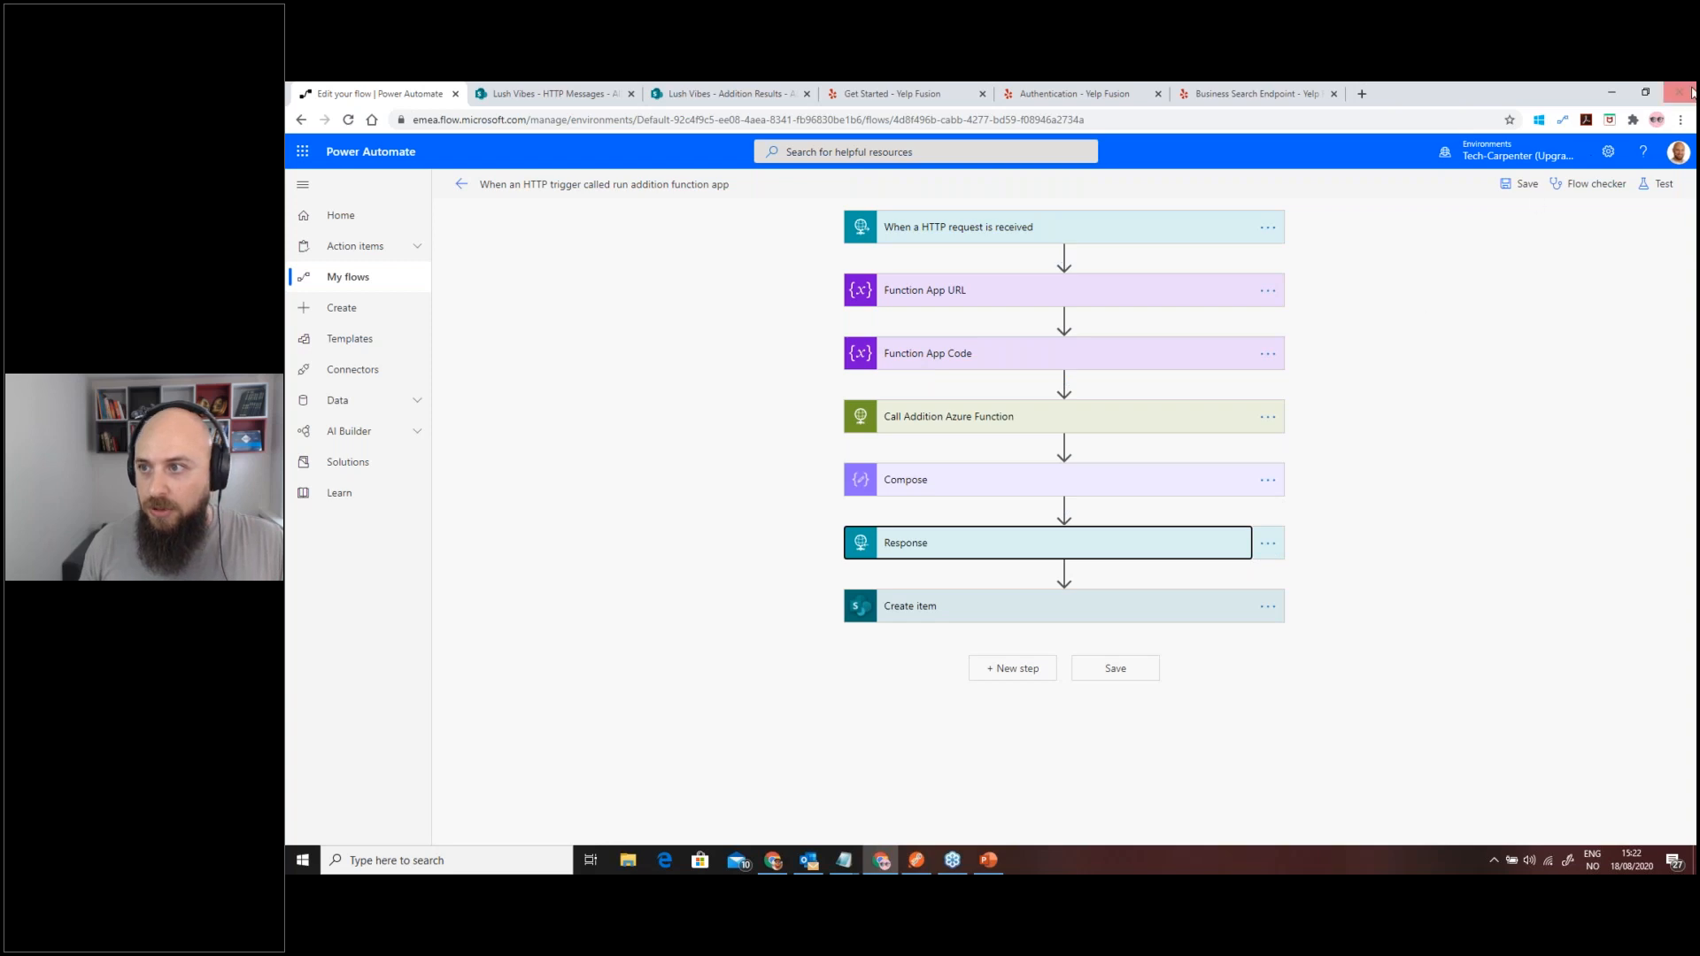
# - Save the flow, move the Response action below Create item, and save the flow again
pyautogui.press('super+a')
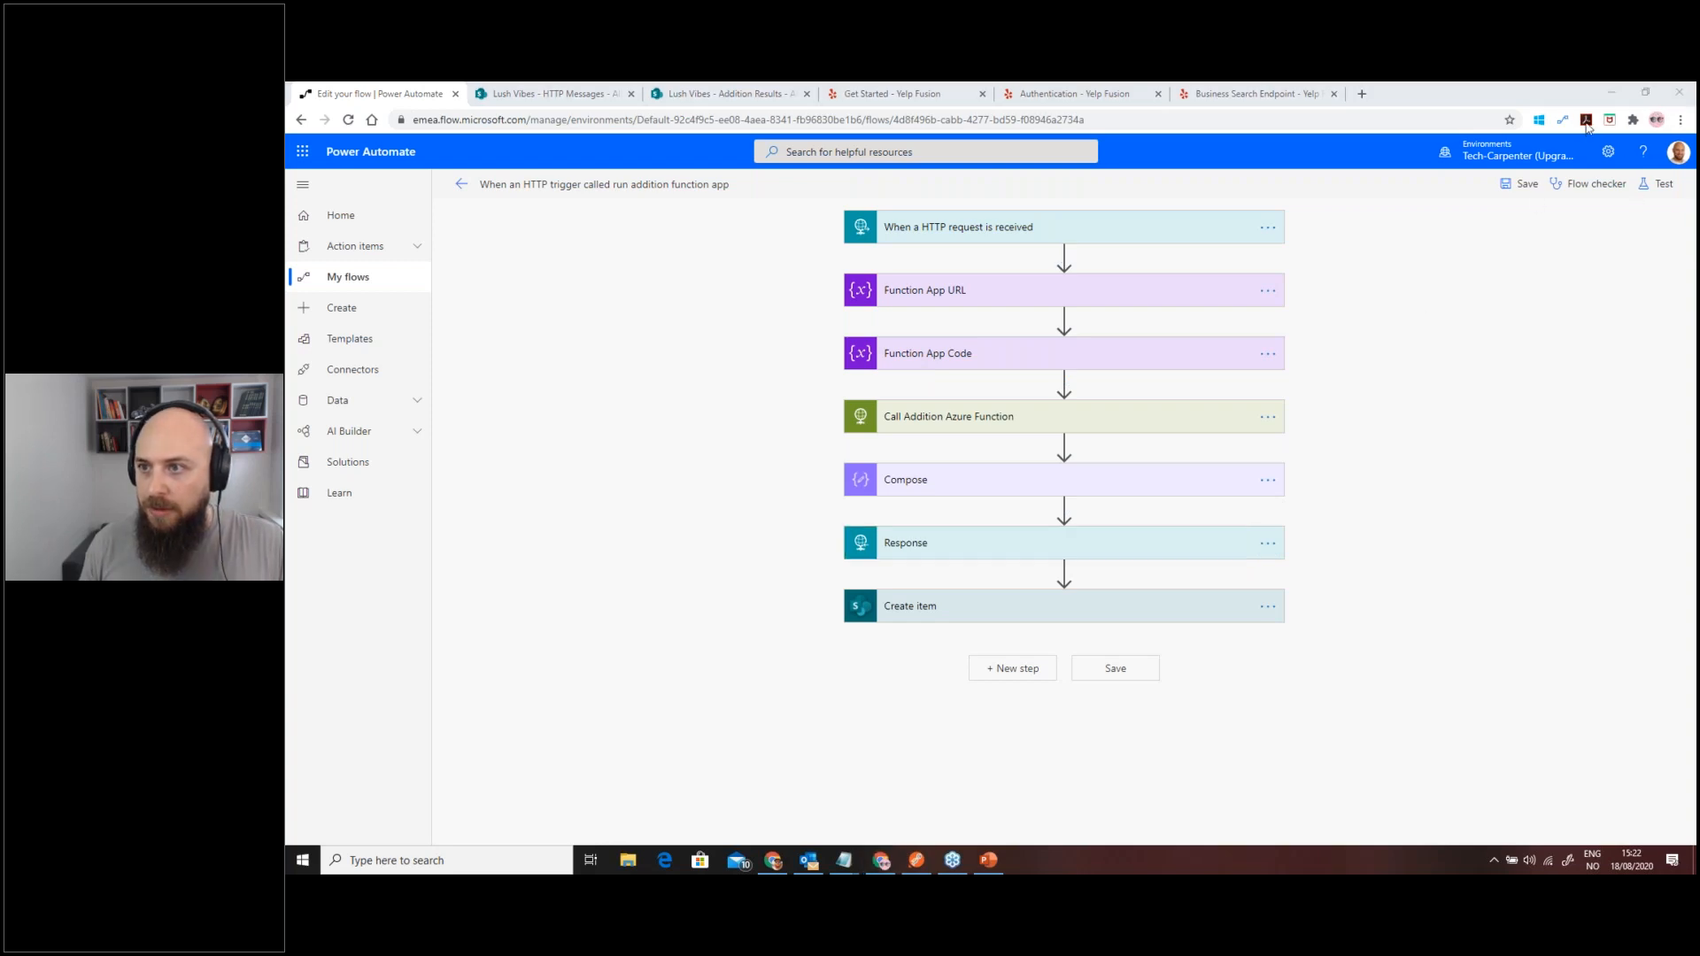
pyautogui.hotkey('alt', 'Tab')
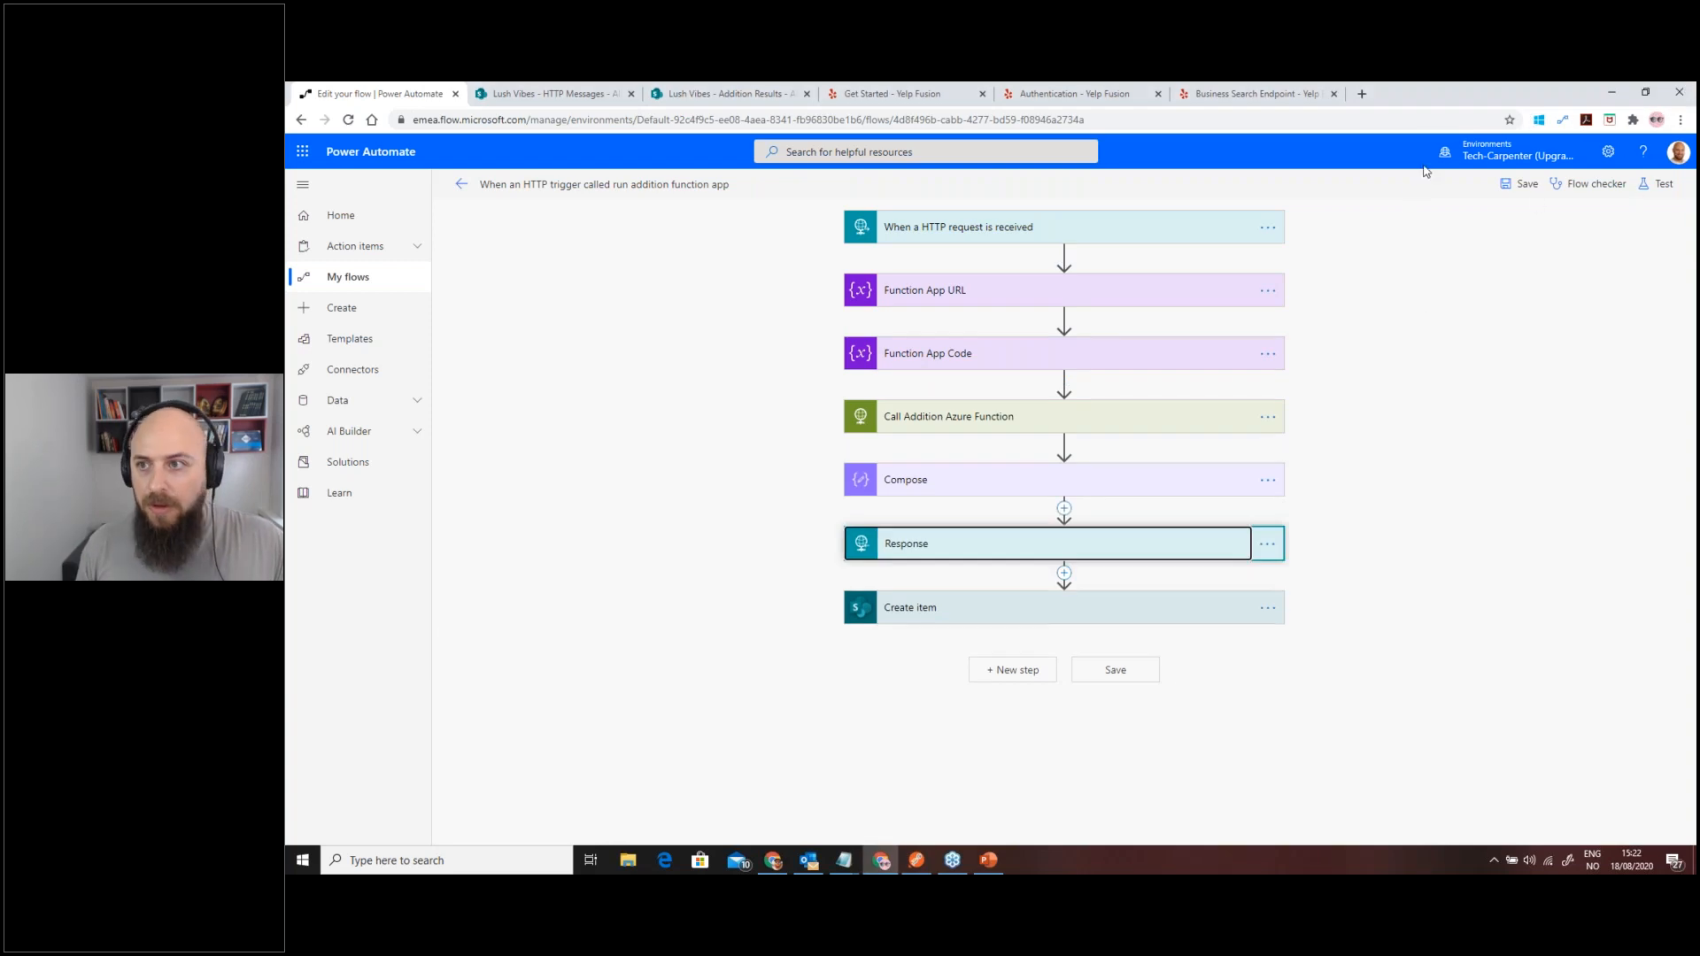
pyautogui.click(1521, 184)
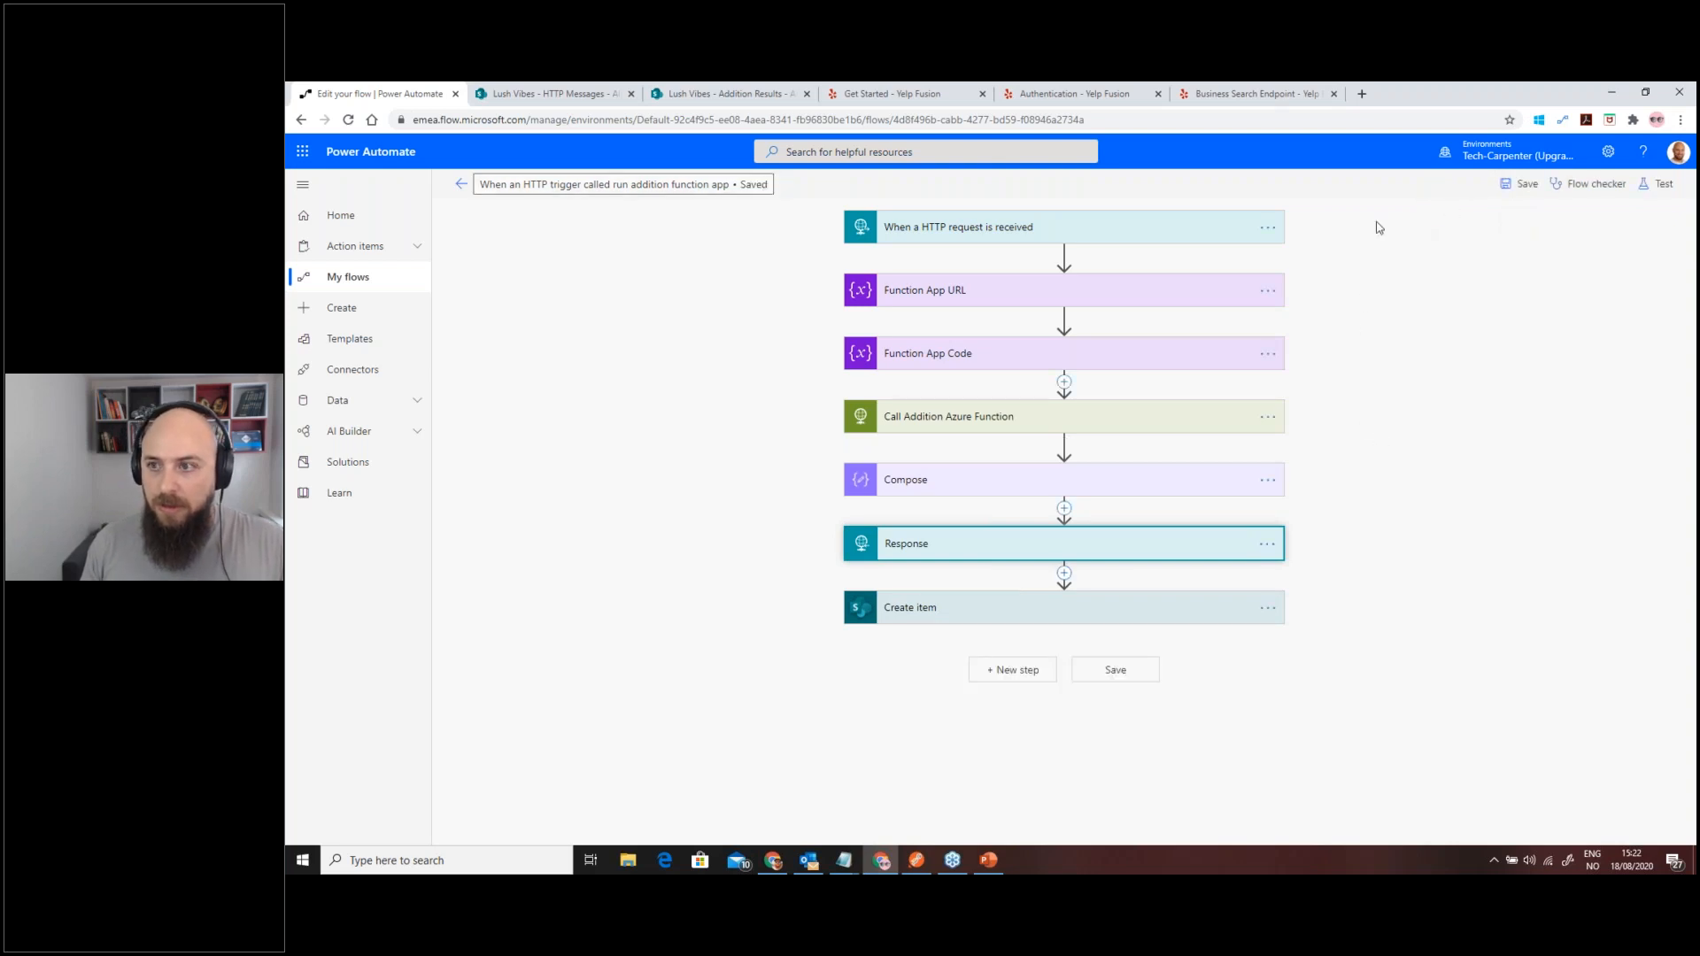
pyautogui.moveTo(1104, 550); pyautogui.dragTo(1086, 647)
pyautogui.click(1116, 670)
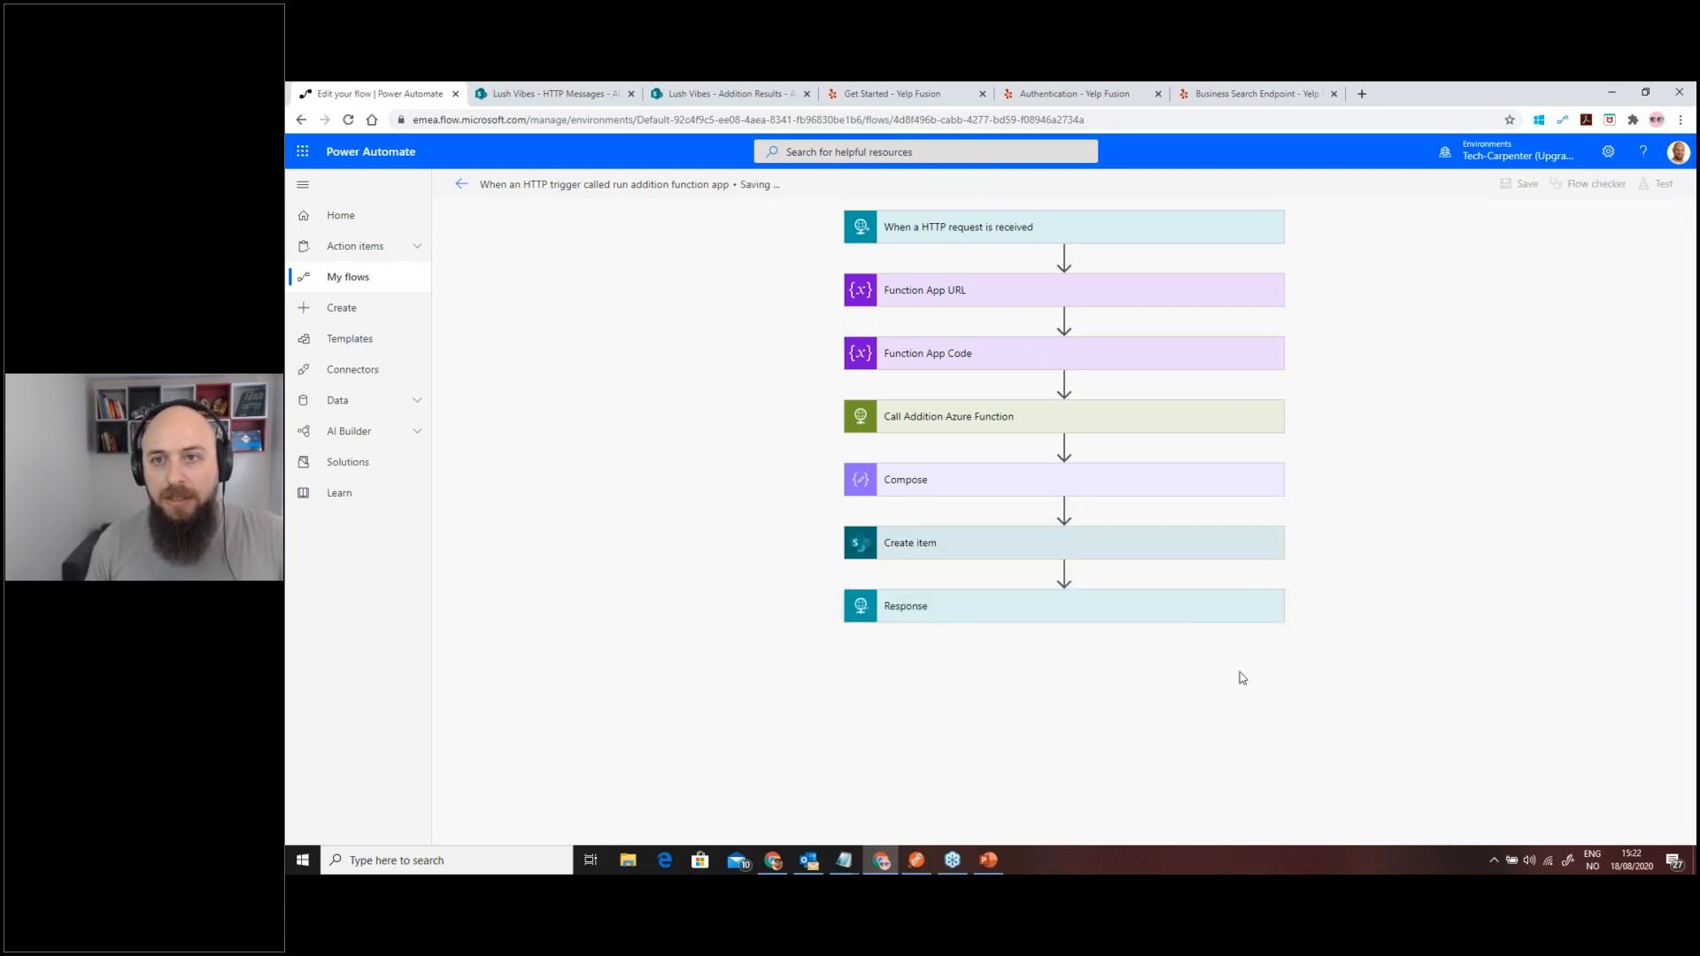
# - Copy the HTTP POST URL from the flow's HTTP request trigger and collapse the trigger
pyautogui.click(1145, 235)
pyautogui.click(1154, 235)
pyautogui.click(1210, 241)
pyautogui.click(1258, 263)
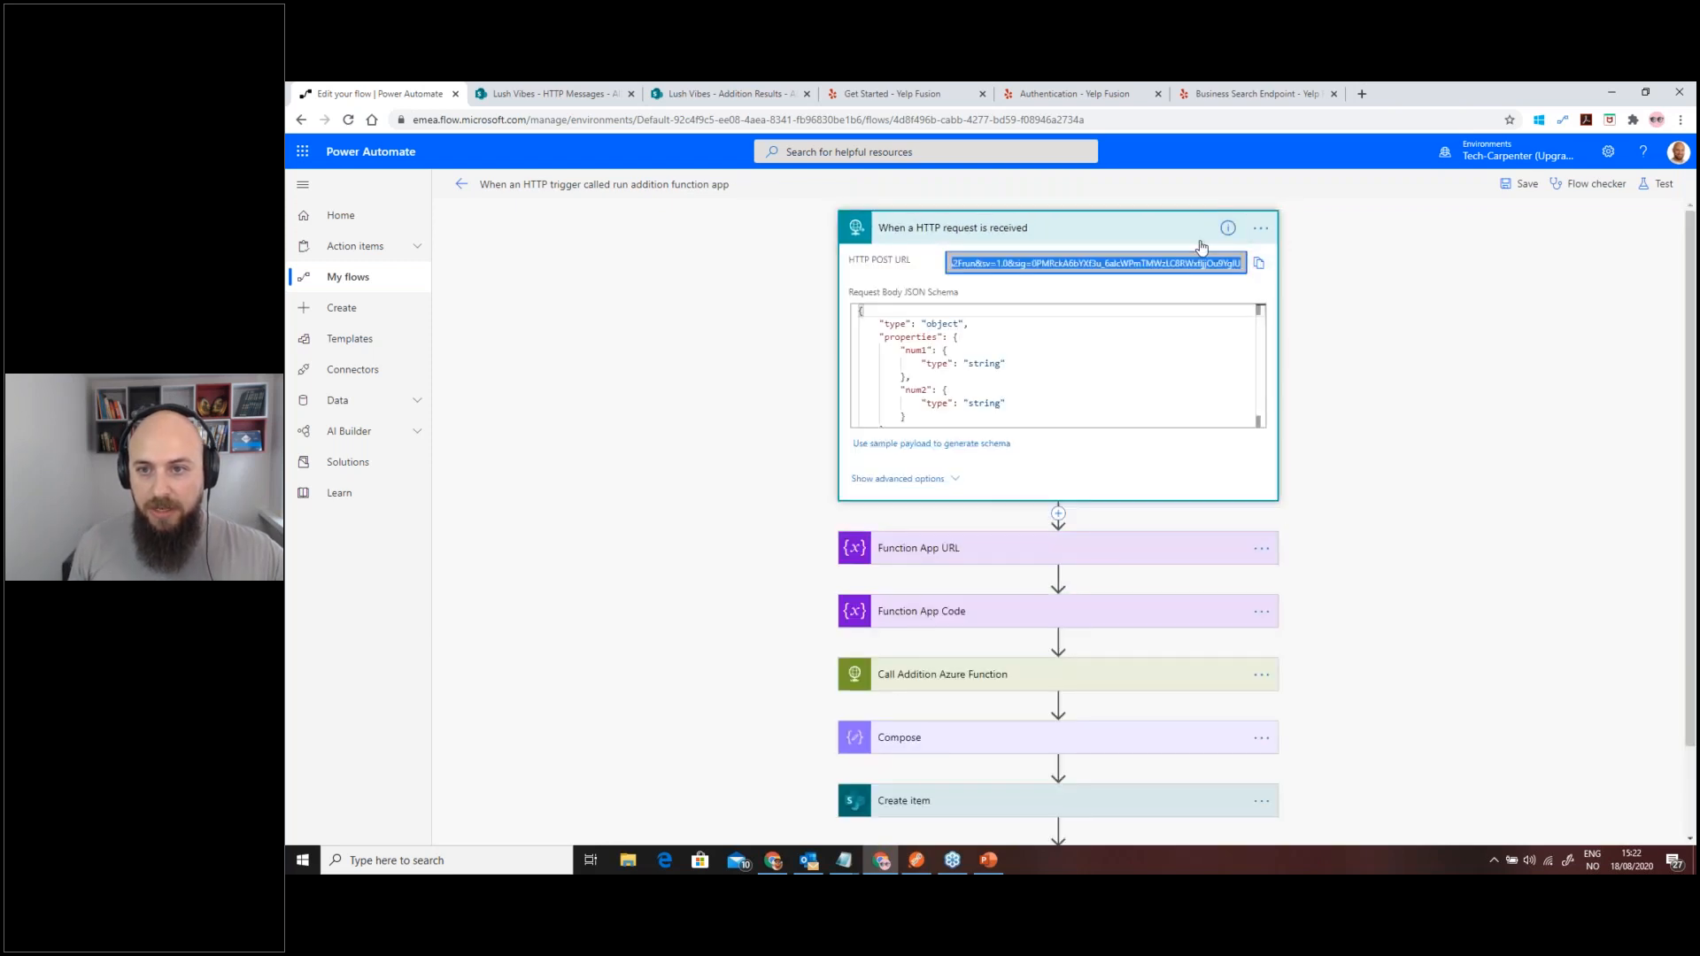
pyautogui.click(1036, 237)
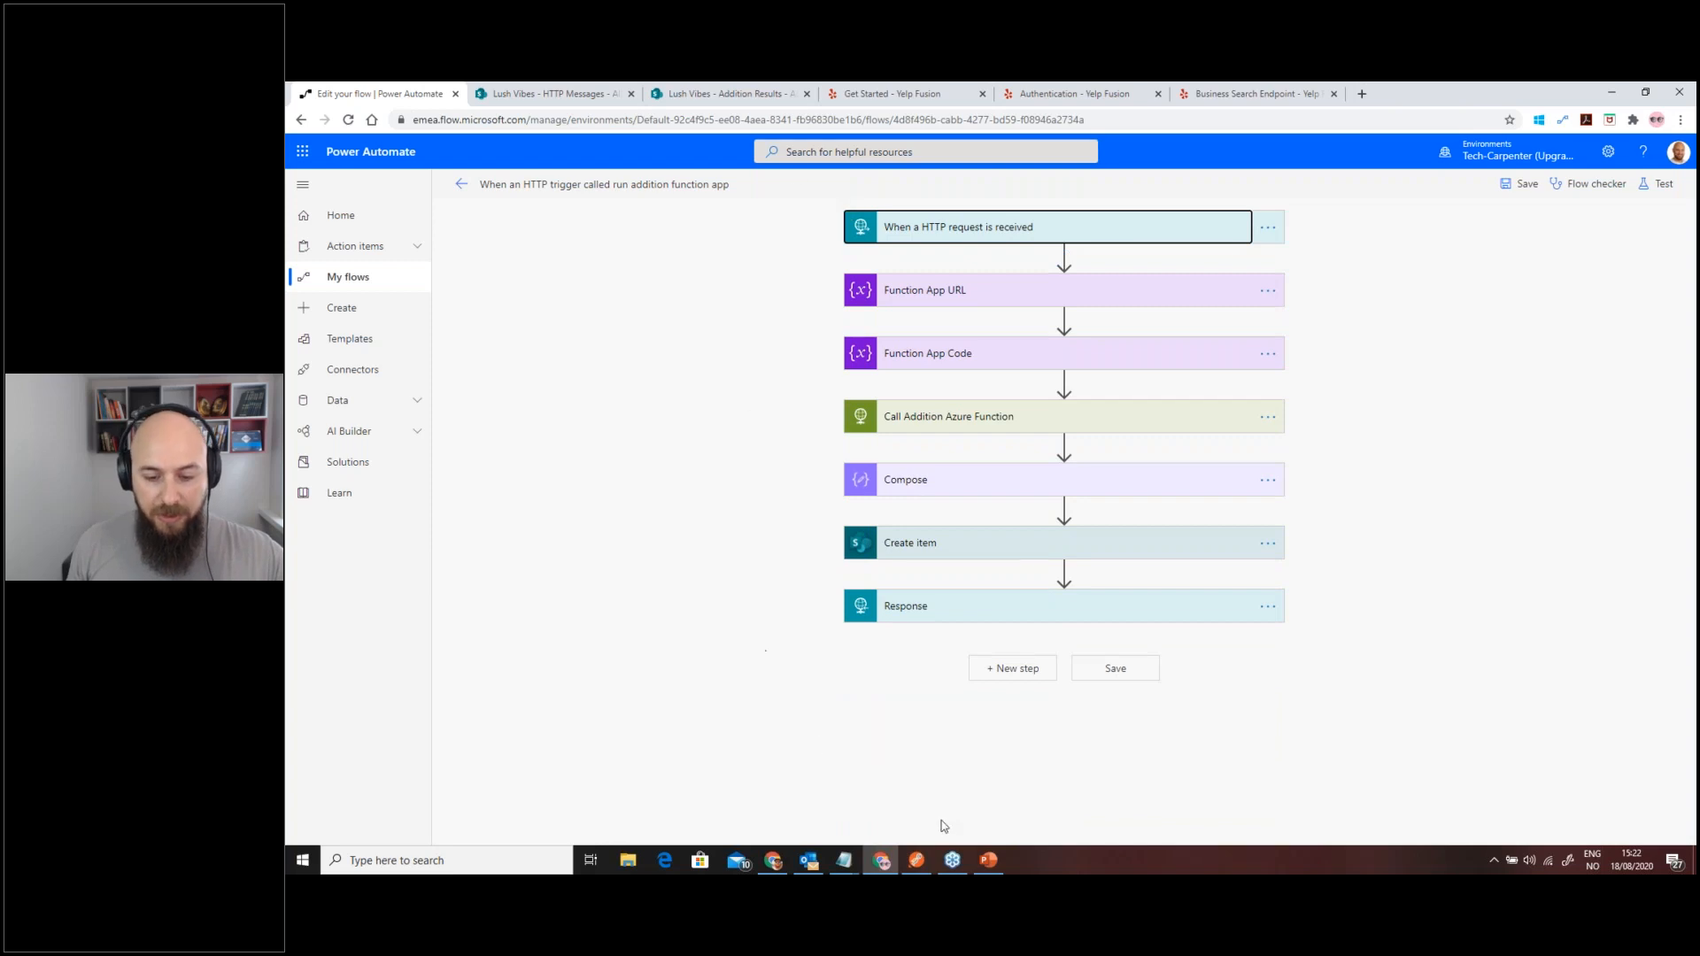
# - Switch to Postman, send the POST request with the two numbers, and refresh the Addition Results list in SharePoint to check the stored result
pyautogui.click(919, 859)
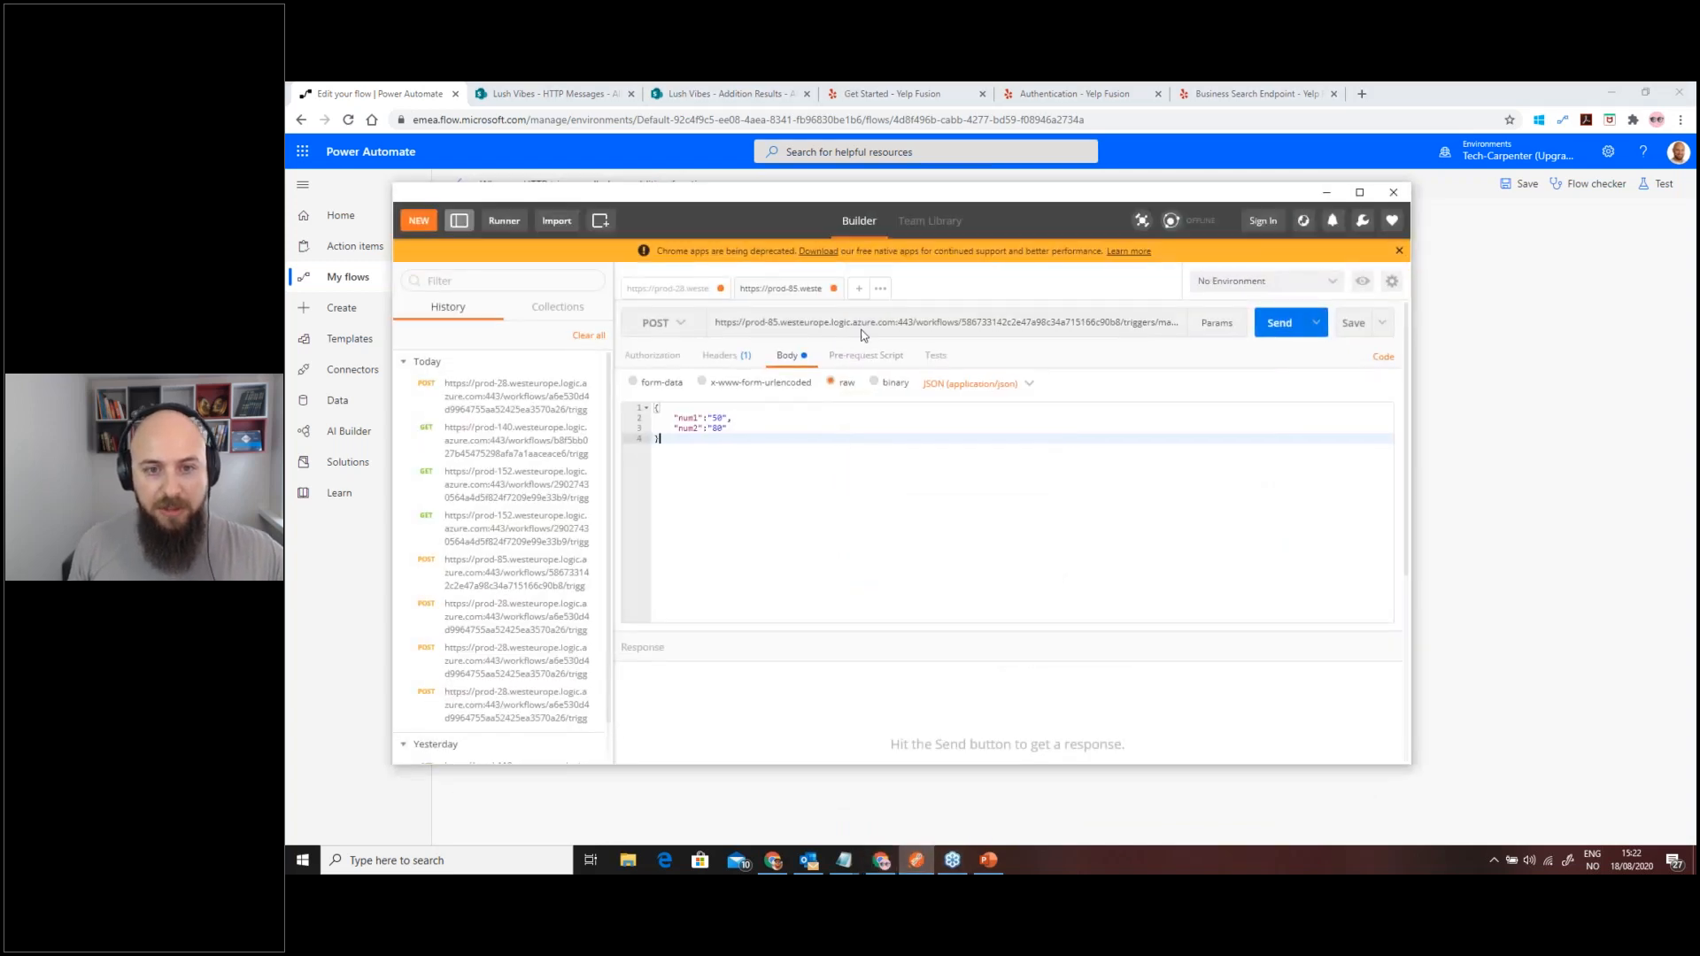
pyautogui.hotkey('ctrl', 'a')
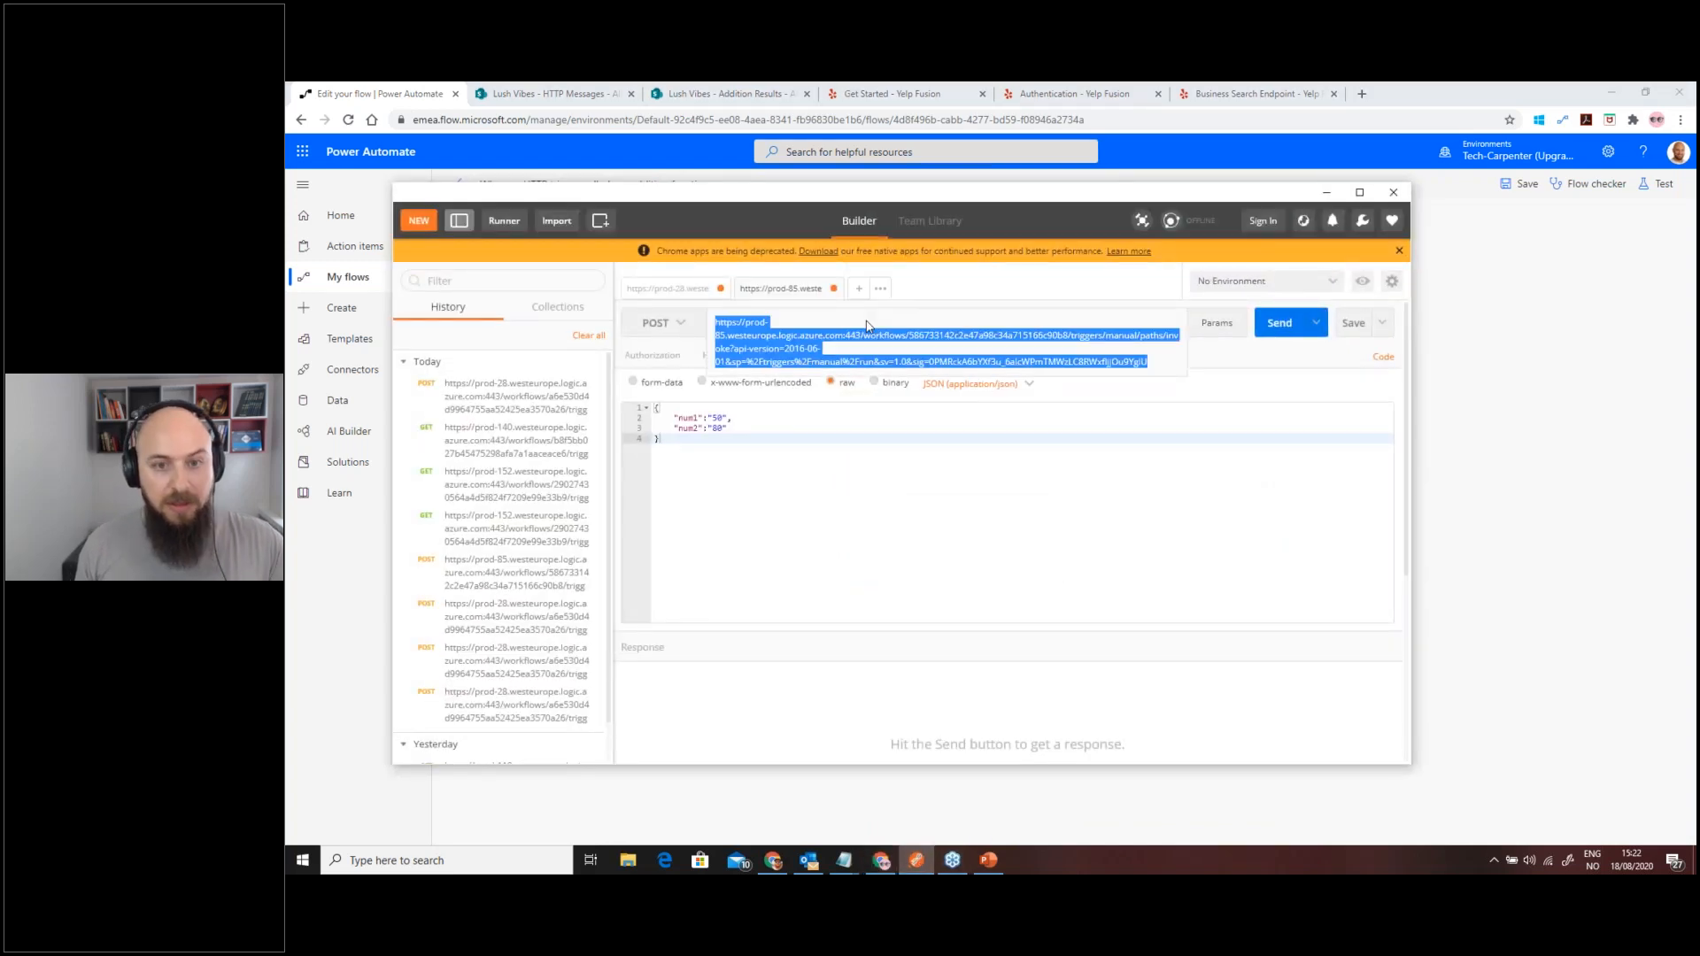
pyautogui.click(1057, 552)
pyautogui.click(1271, 326)
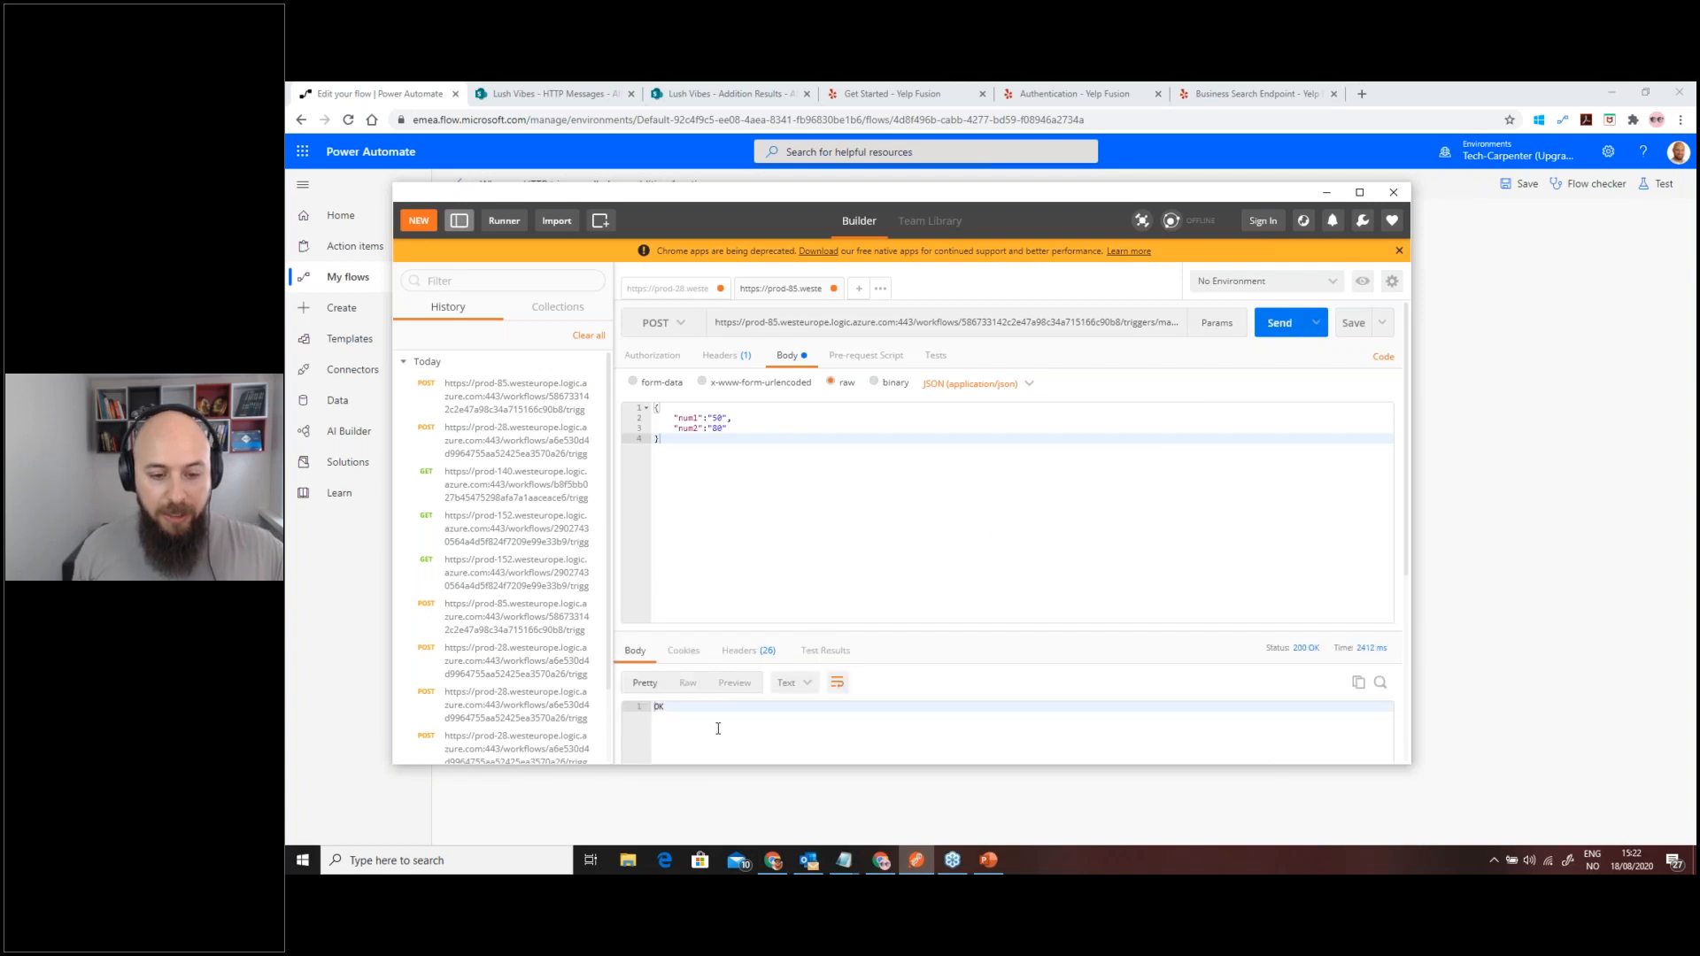
pyautogui.click(663, 102)
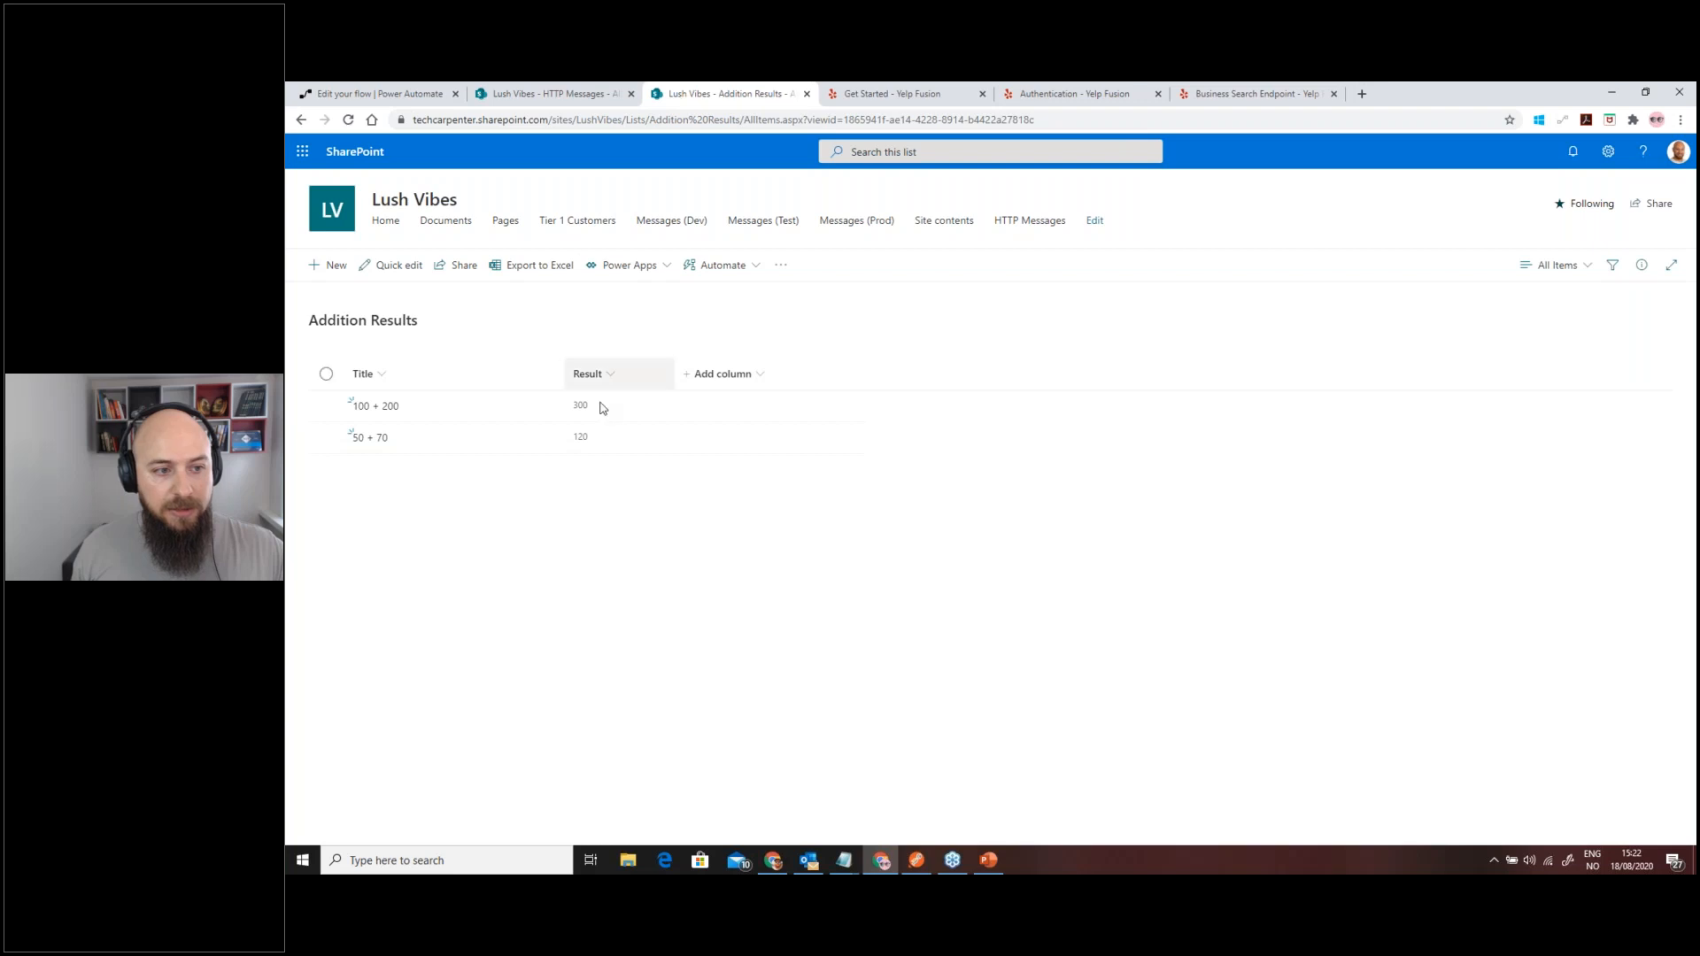
pyautogui.click(348, 121)
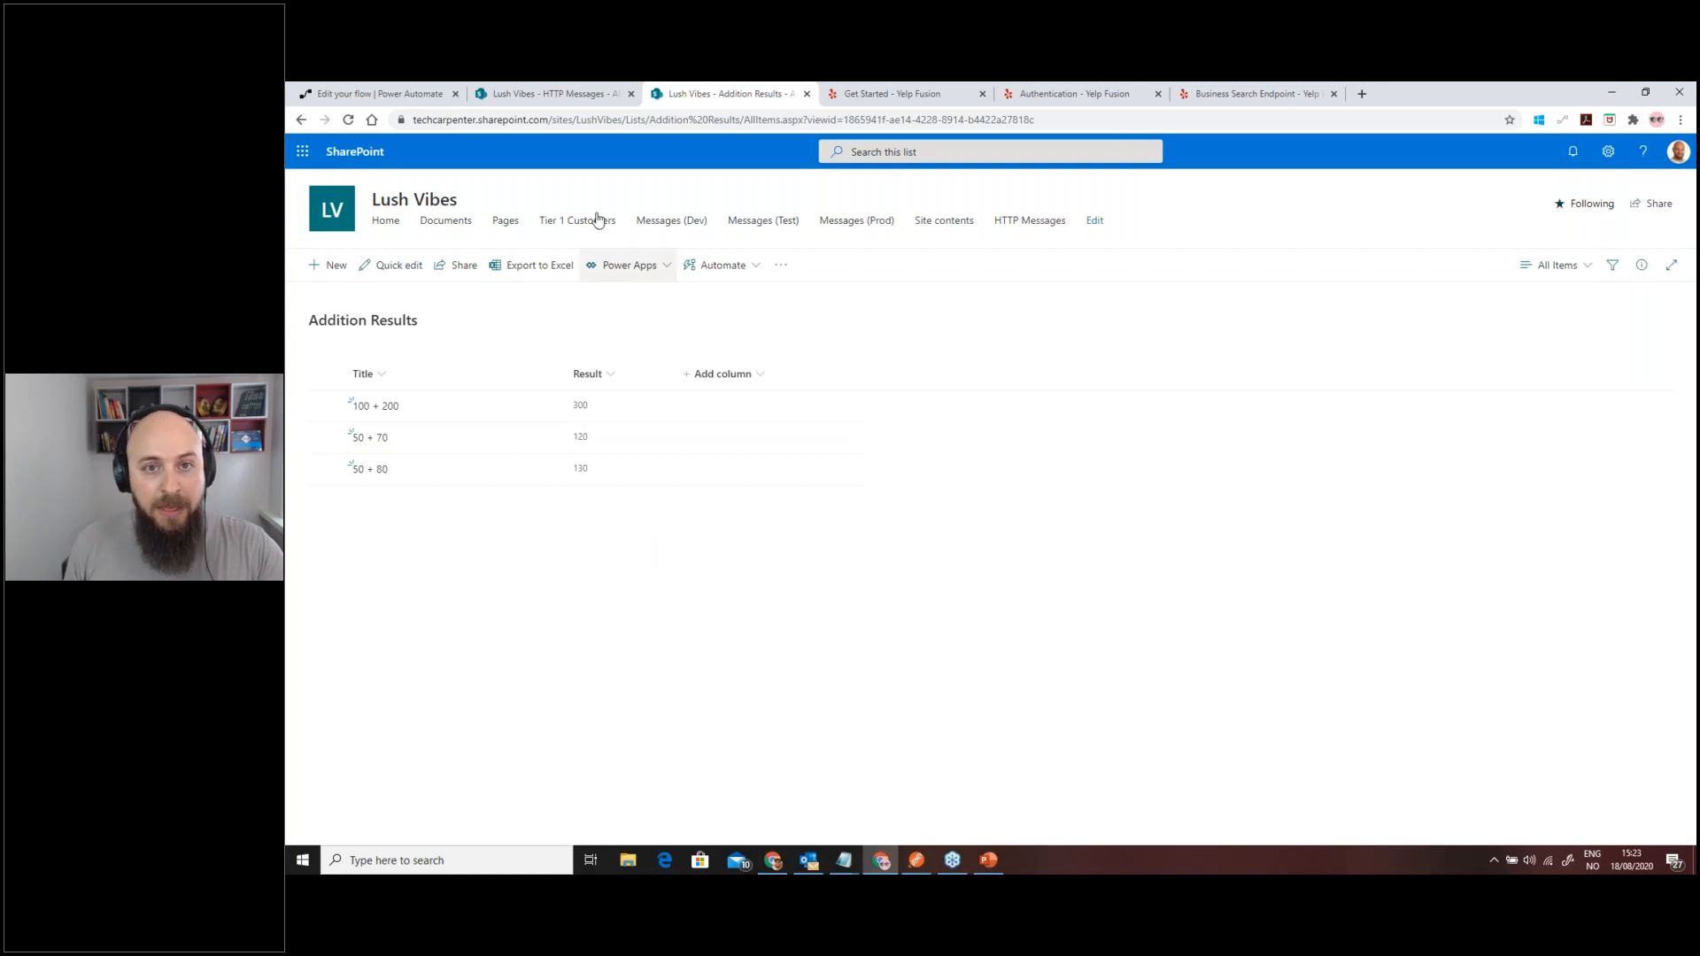
# - Return to the flow in Power Automate and review the HTTP request trigger's body JSON schema
pyautogui.click(420, 96)
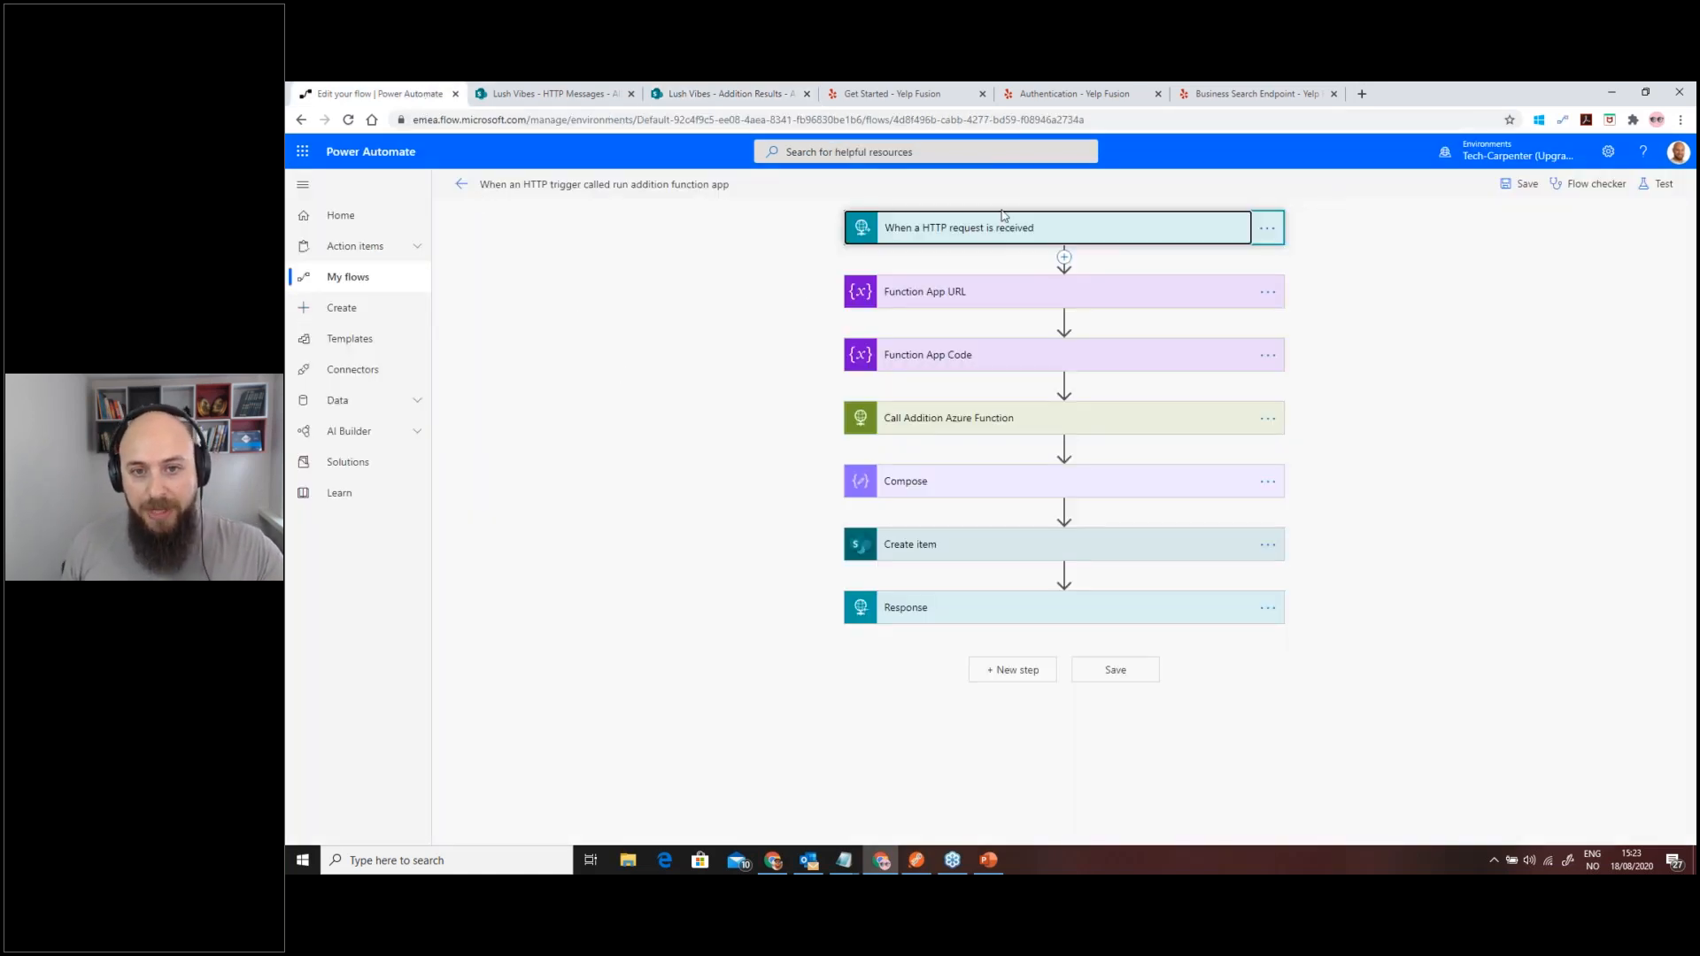
pyautogui.click(1030, 228)
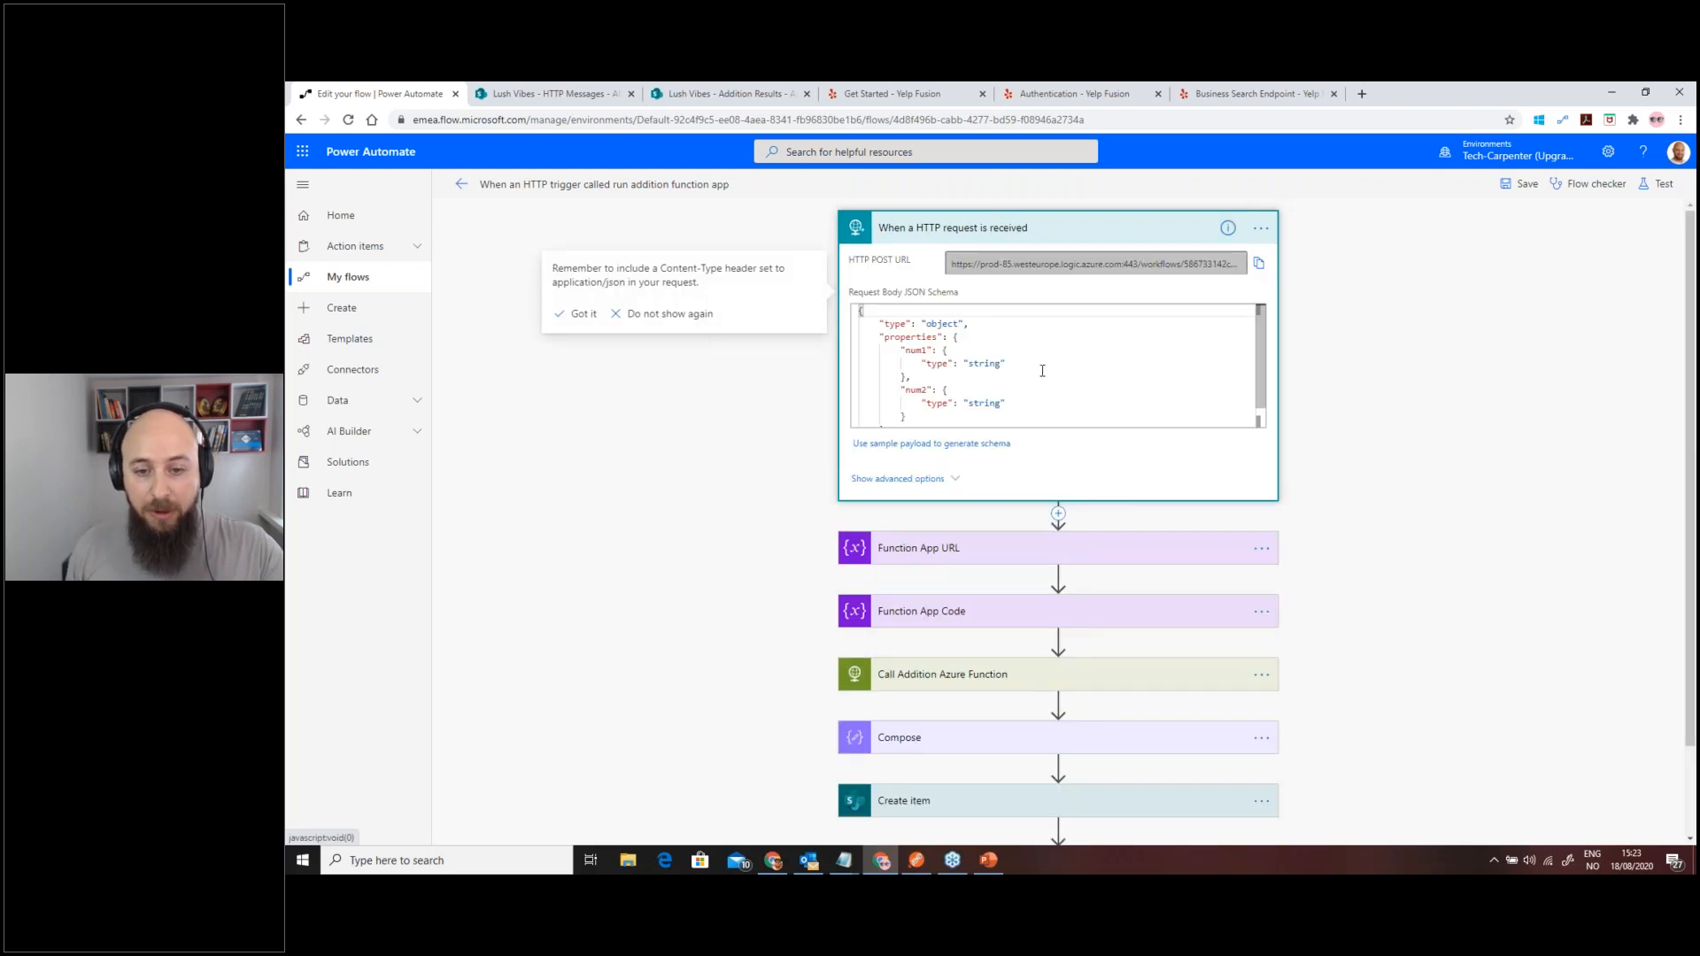
pyautogui.scroll(-2, 1042, 371)
pyautogui.scroll(1, 1042, 371)
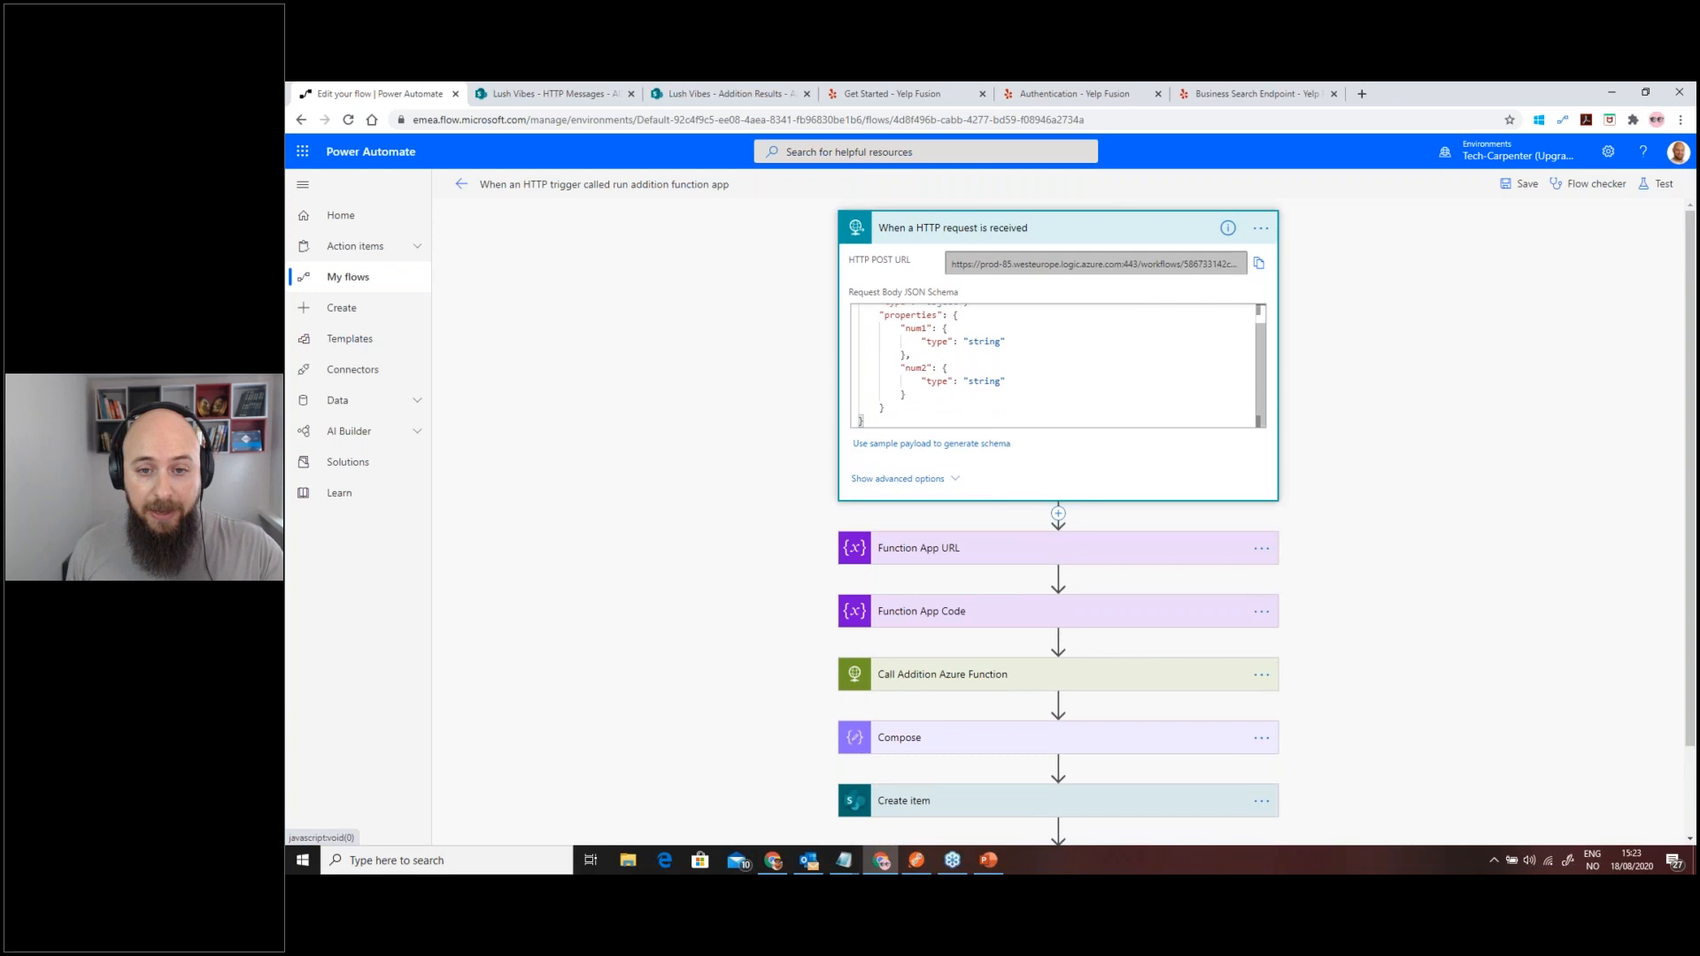
pyautogui.scroll(1, 1160, 354)
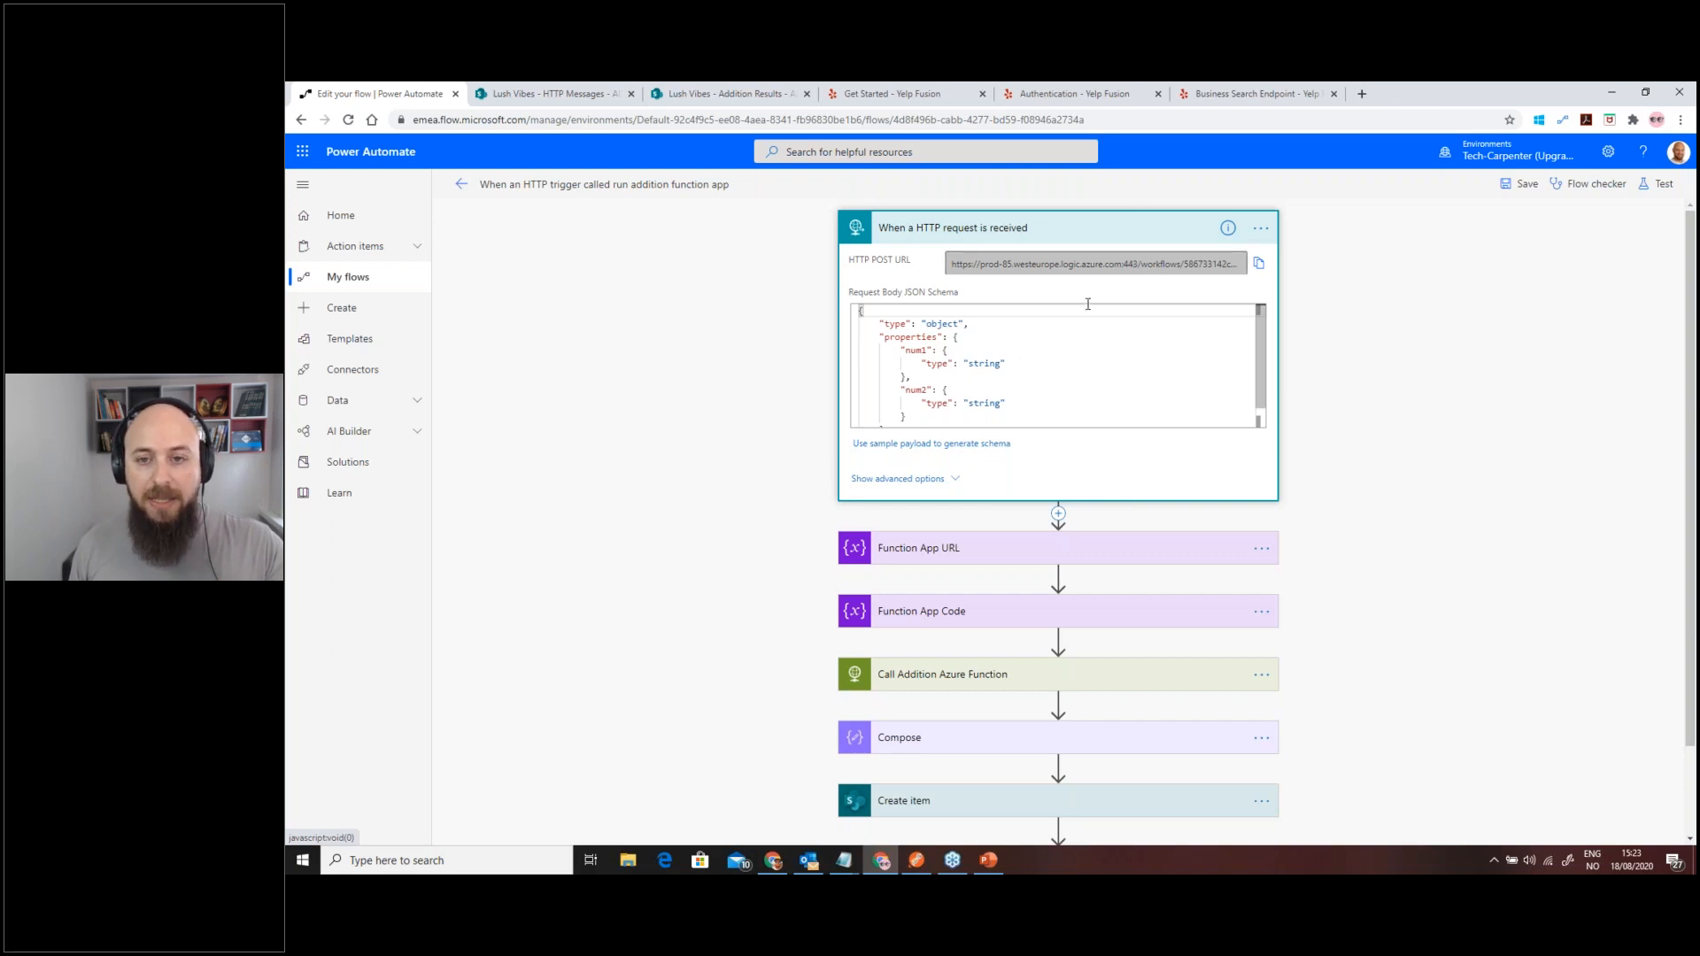
# - Leave this flow and open "When an HTTP URL is called run addition function app (Query string)" for editing
pyautogui.click(348, 277)
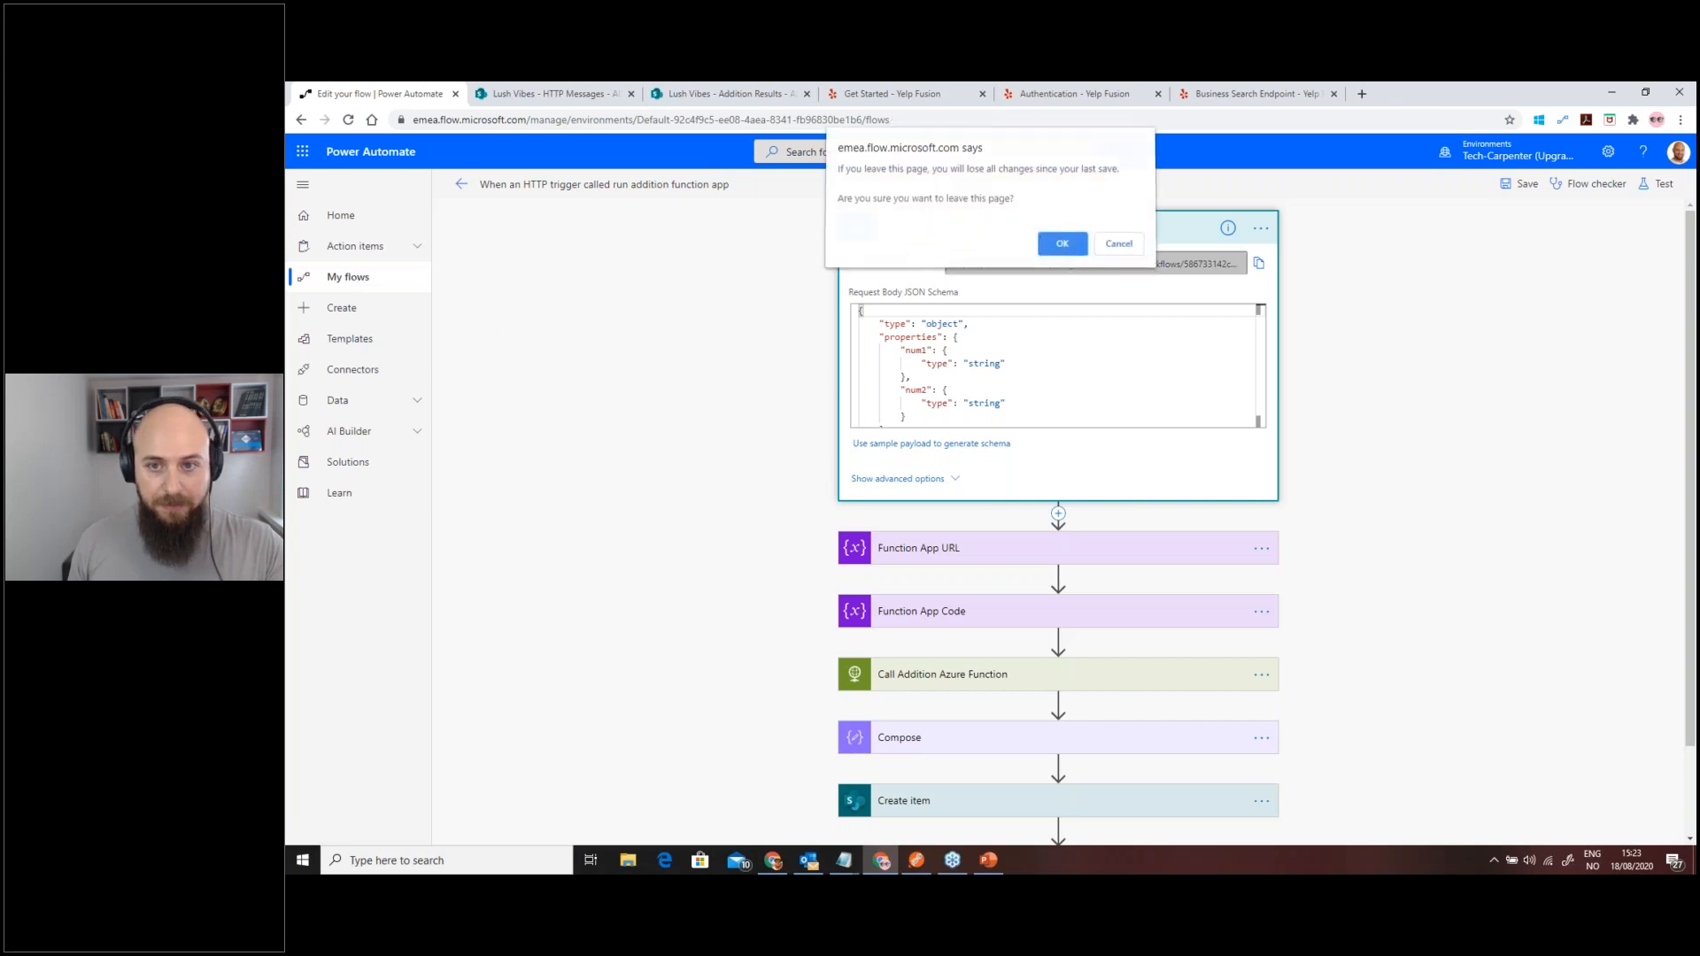
pyautogui.press('Return')
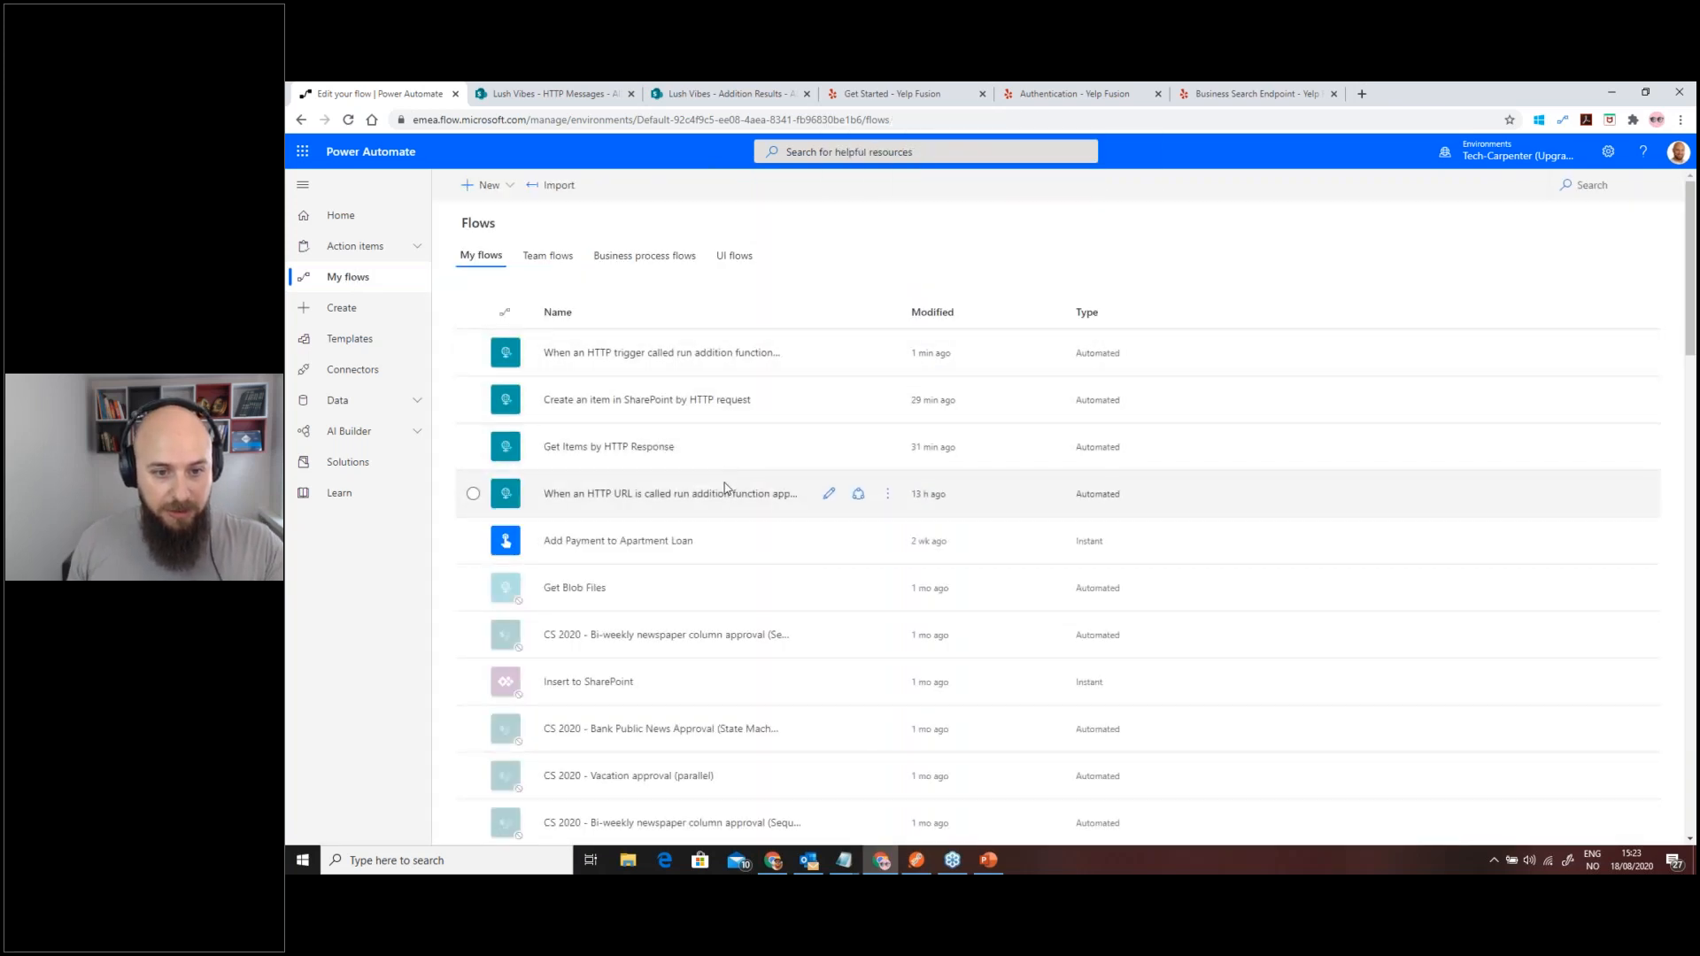
pyautogui.click(725, 494)
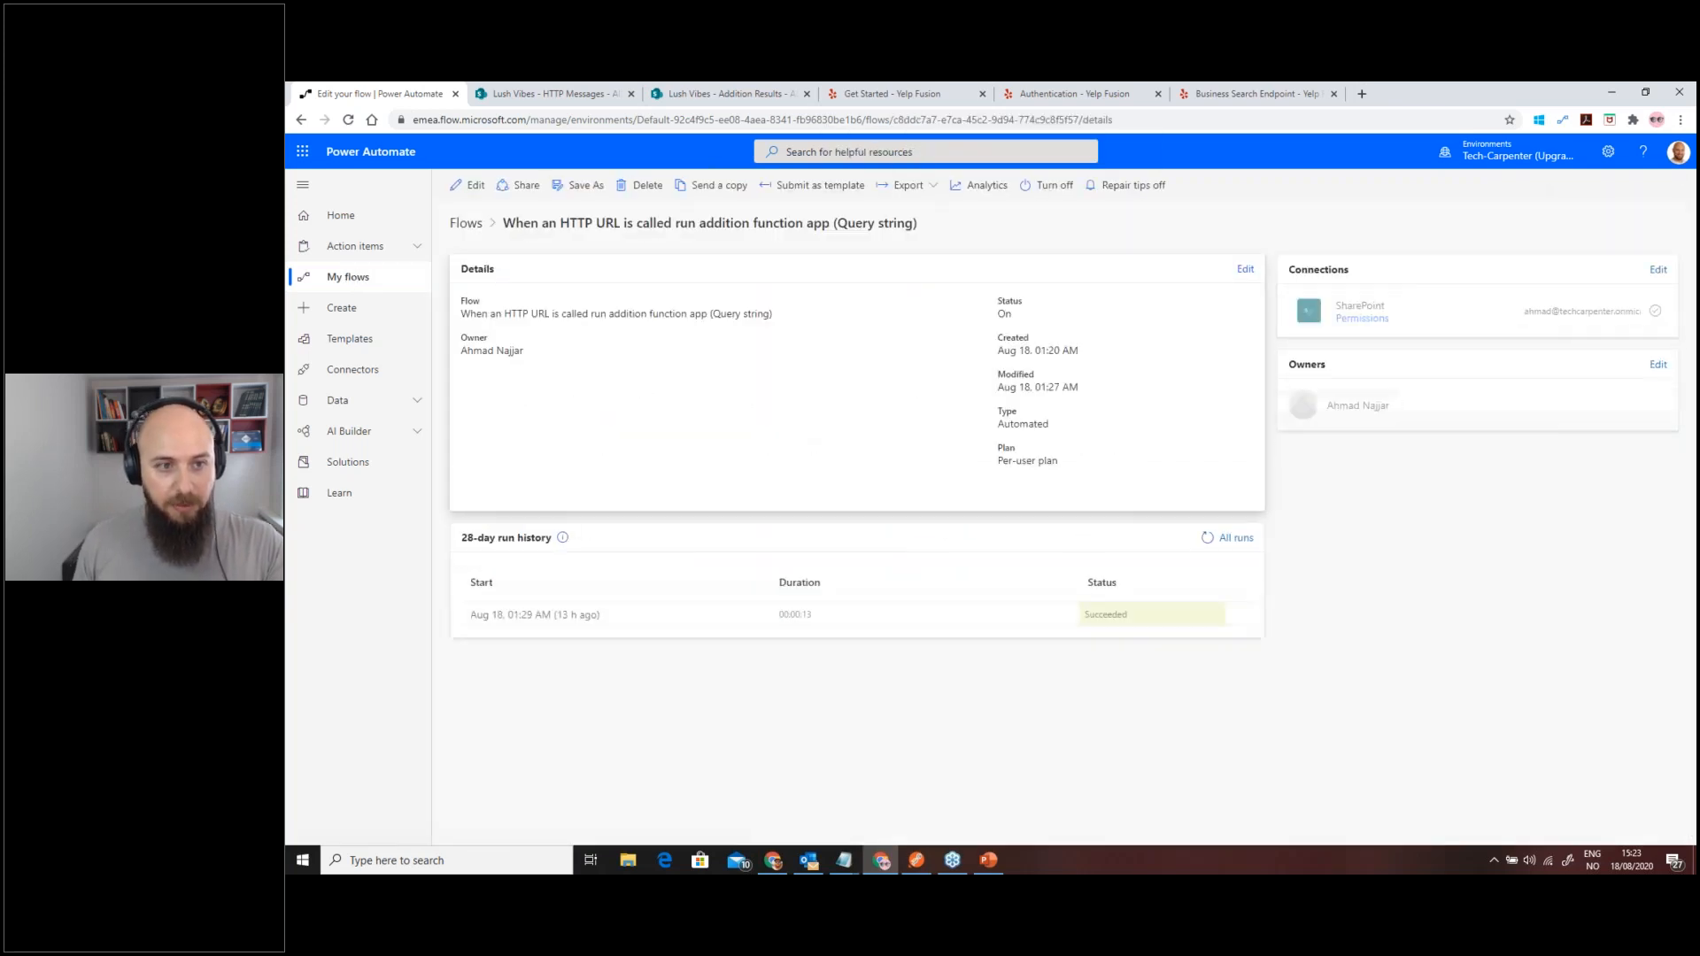
pyautogui.click(467, 184)
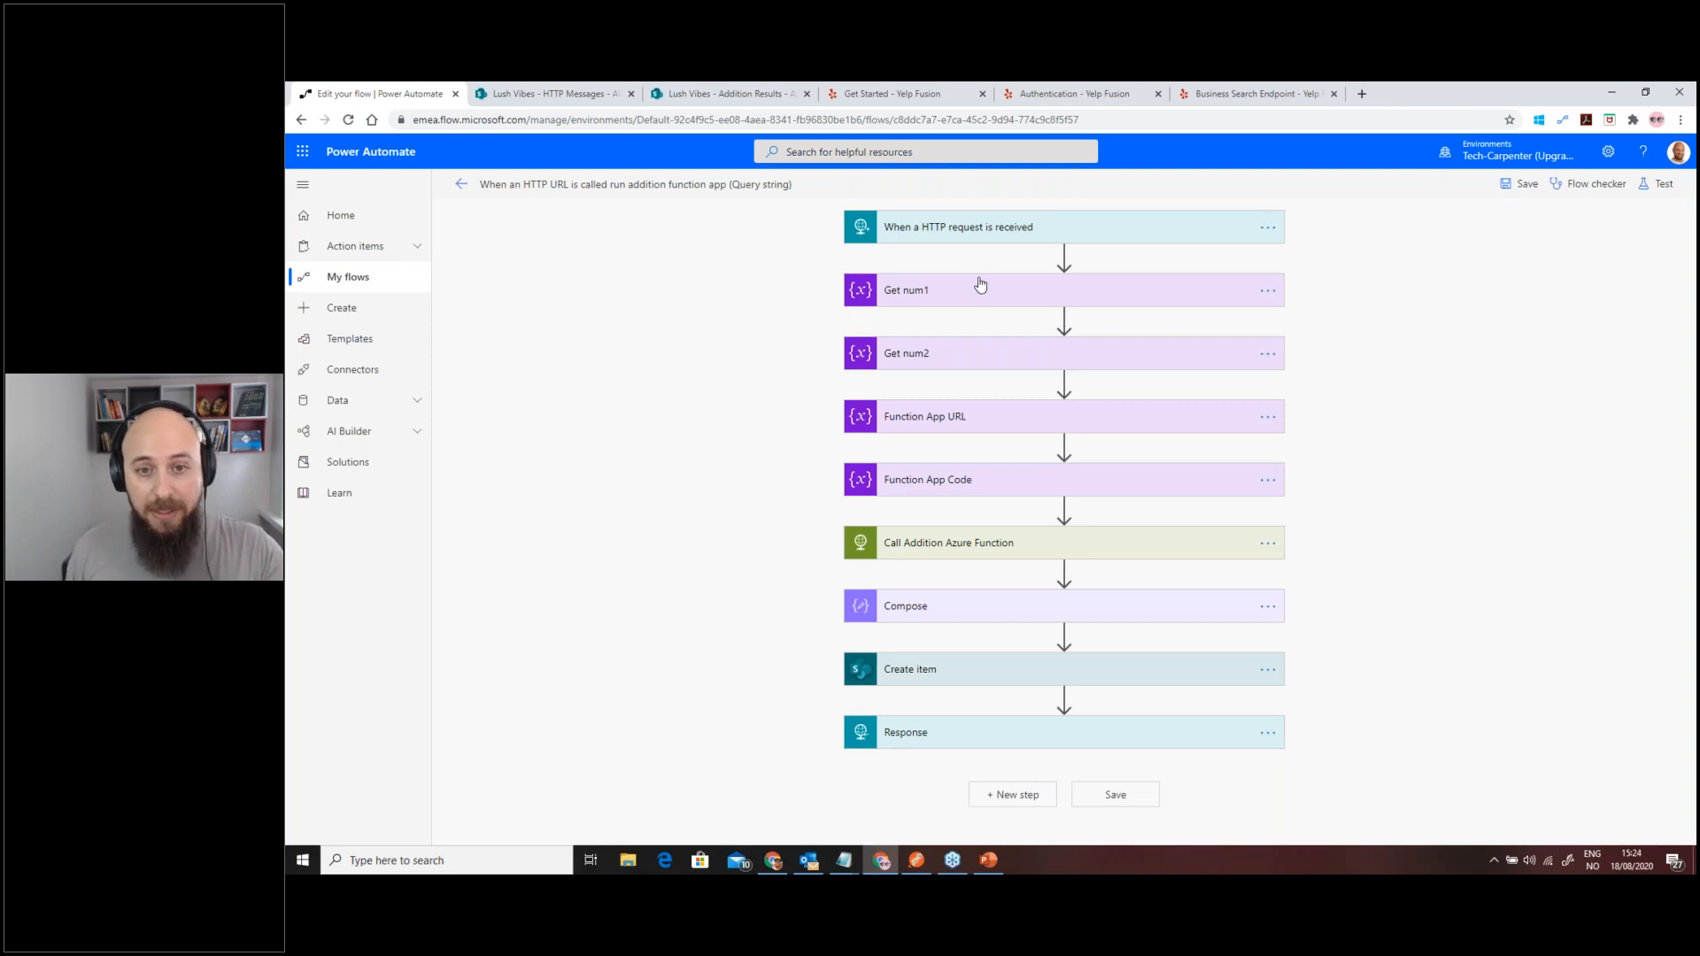
# - Examine the HTTP request trigger's schema and its advanced method and relative path options
pyautogui.click(993, 240)
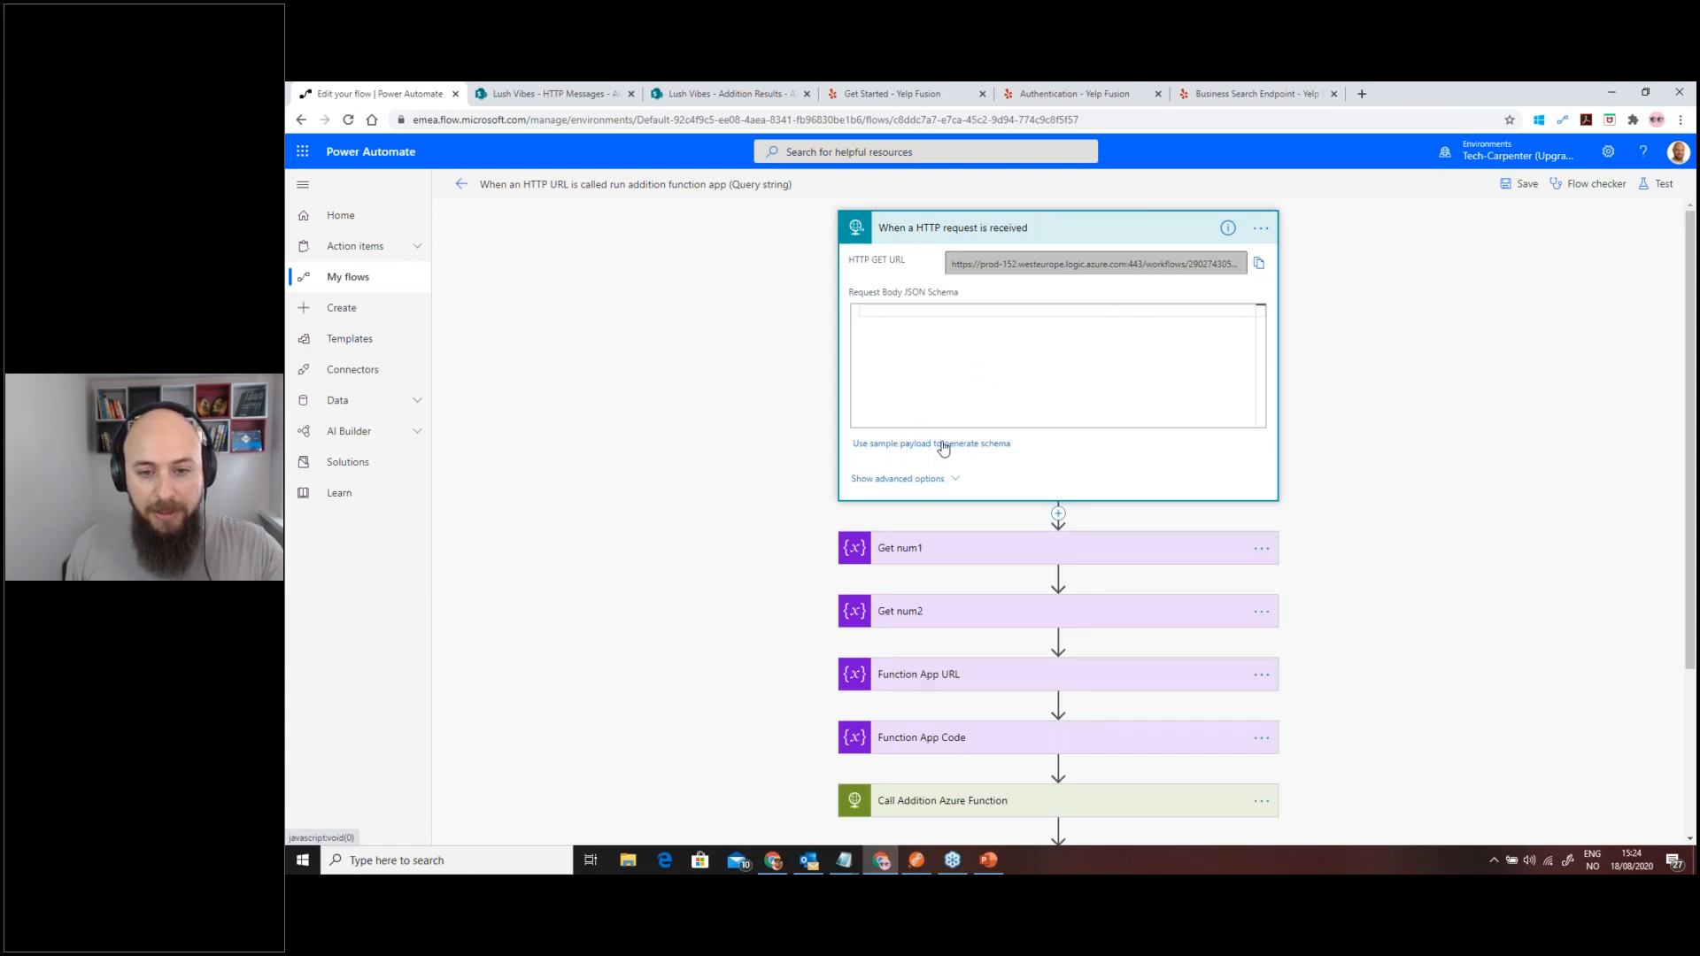
pyautogui.click(936, 481)
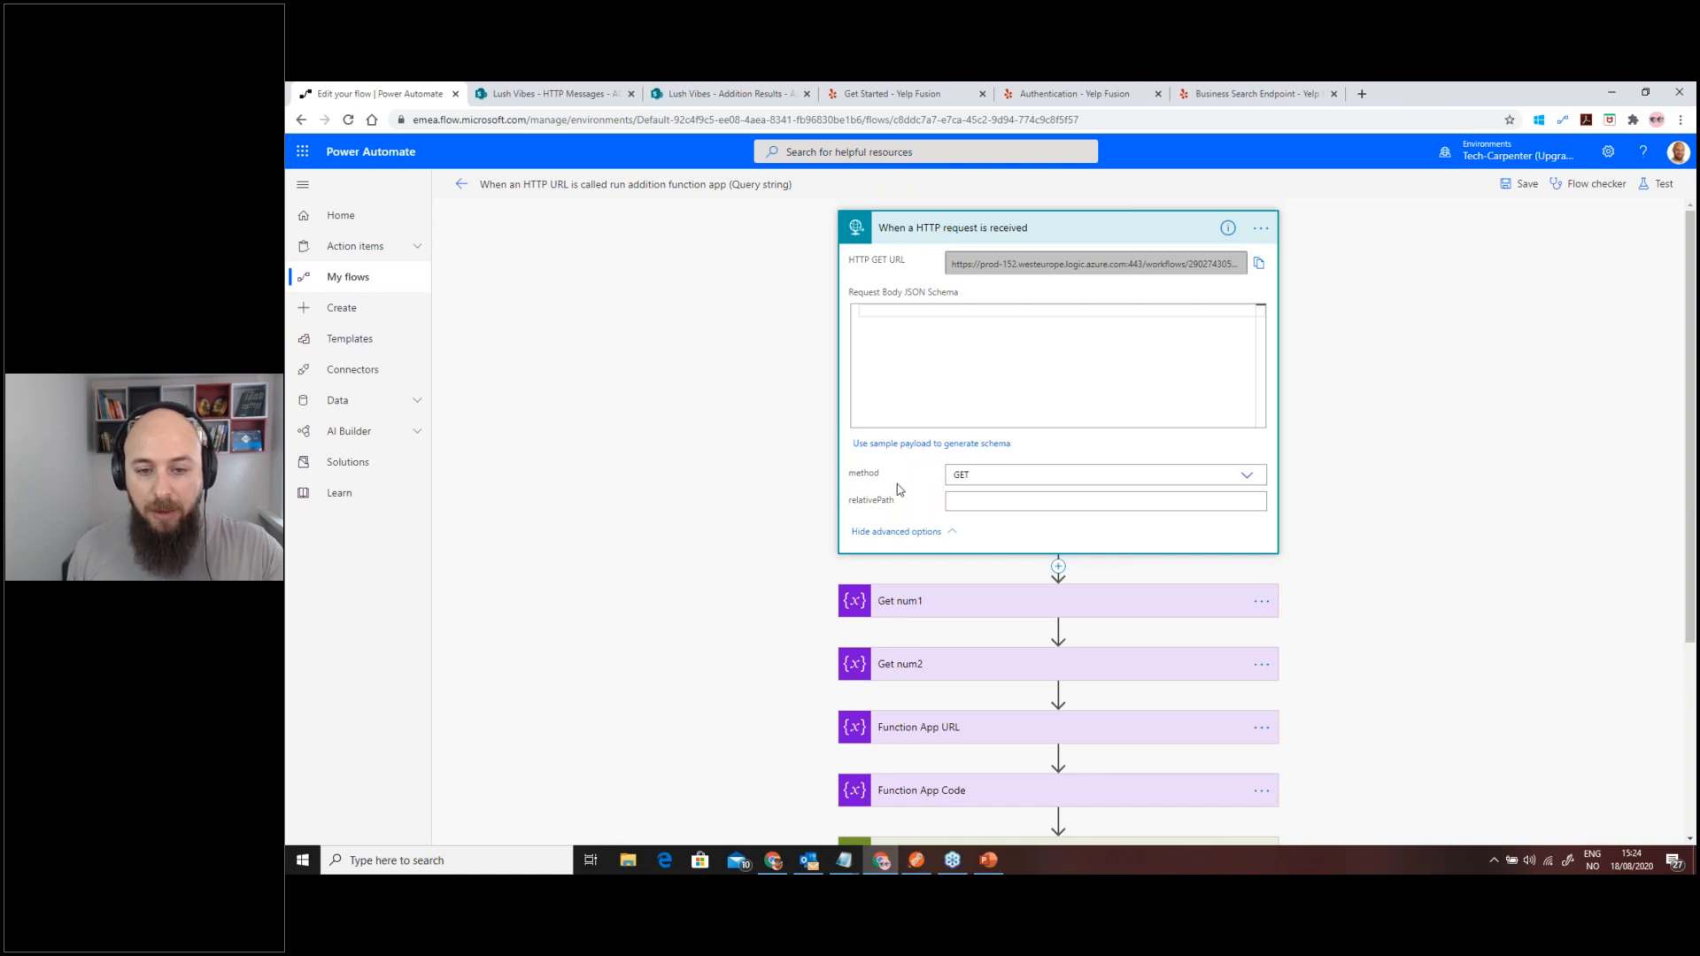
pyautogui.click(910, 531)
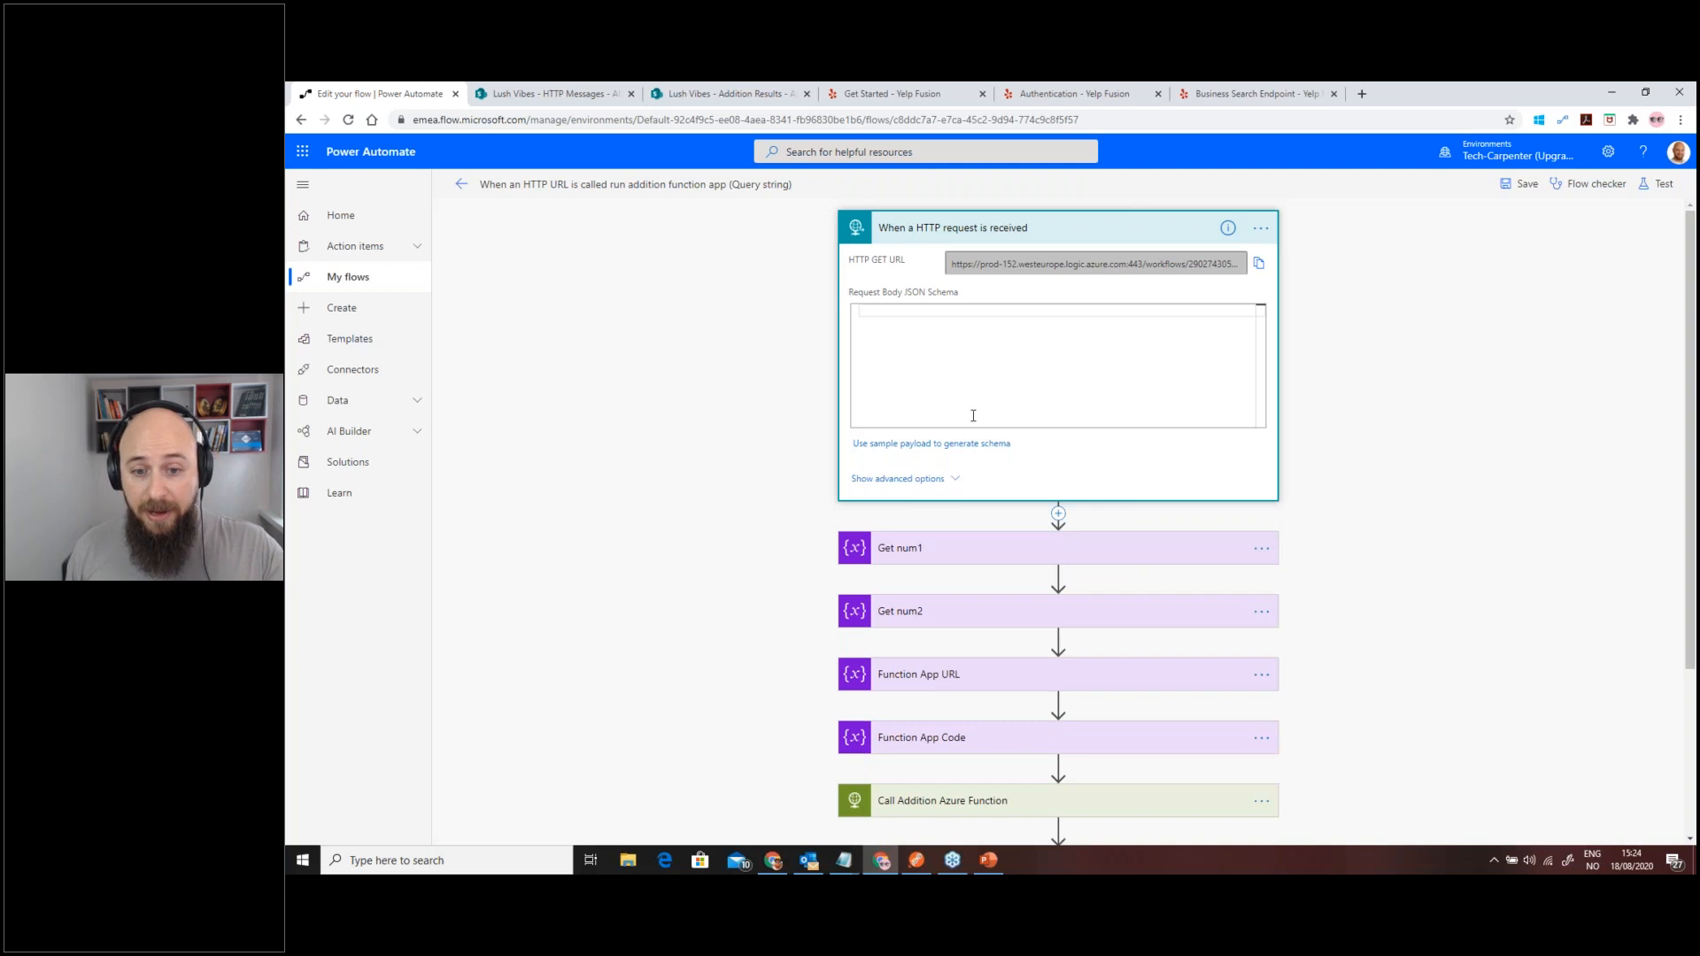
# - Examine the Get num1 variable and the expression that reads its value from the trigger's query string
pyautogui.click(912, 553)
pyautogui.scroll(-3, 923, 354)
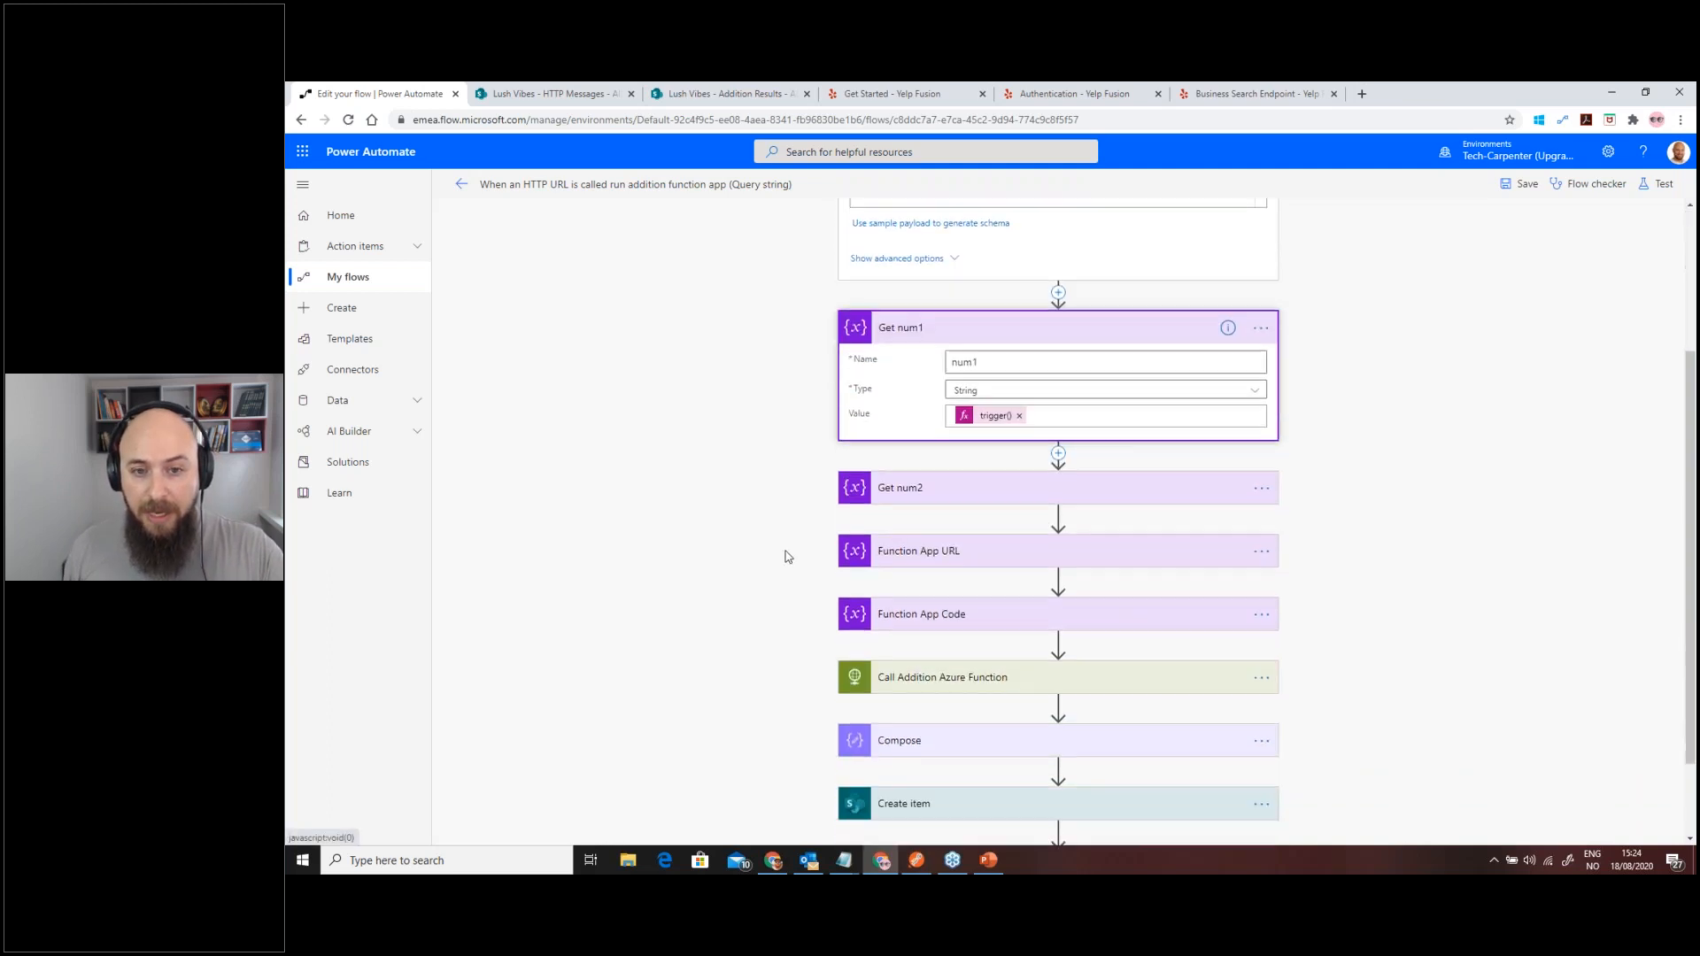
pyautogui.click(992, 415)
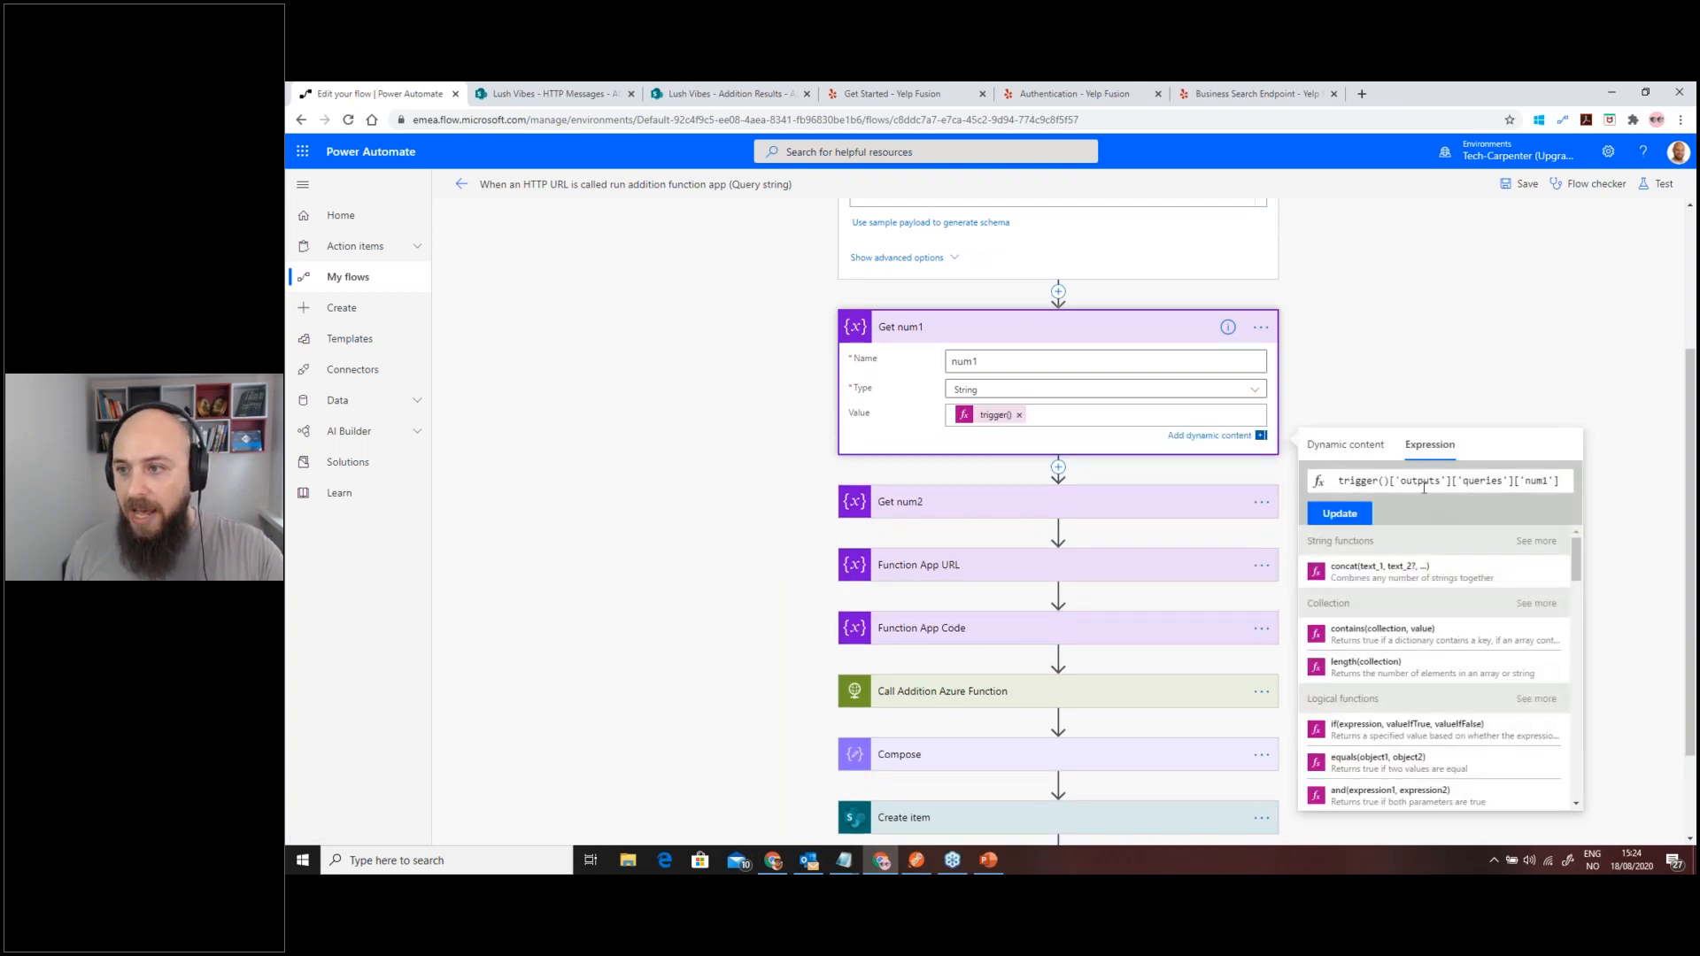
pyautogui.hotkey('ctrl', '1')
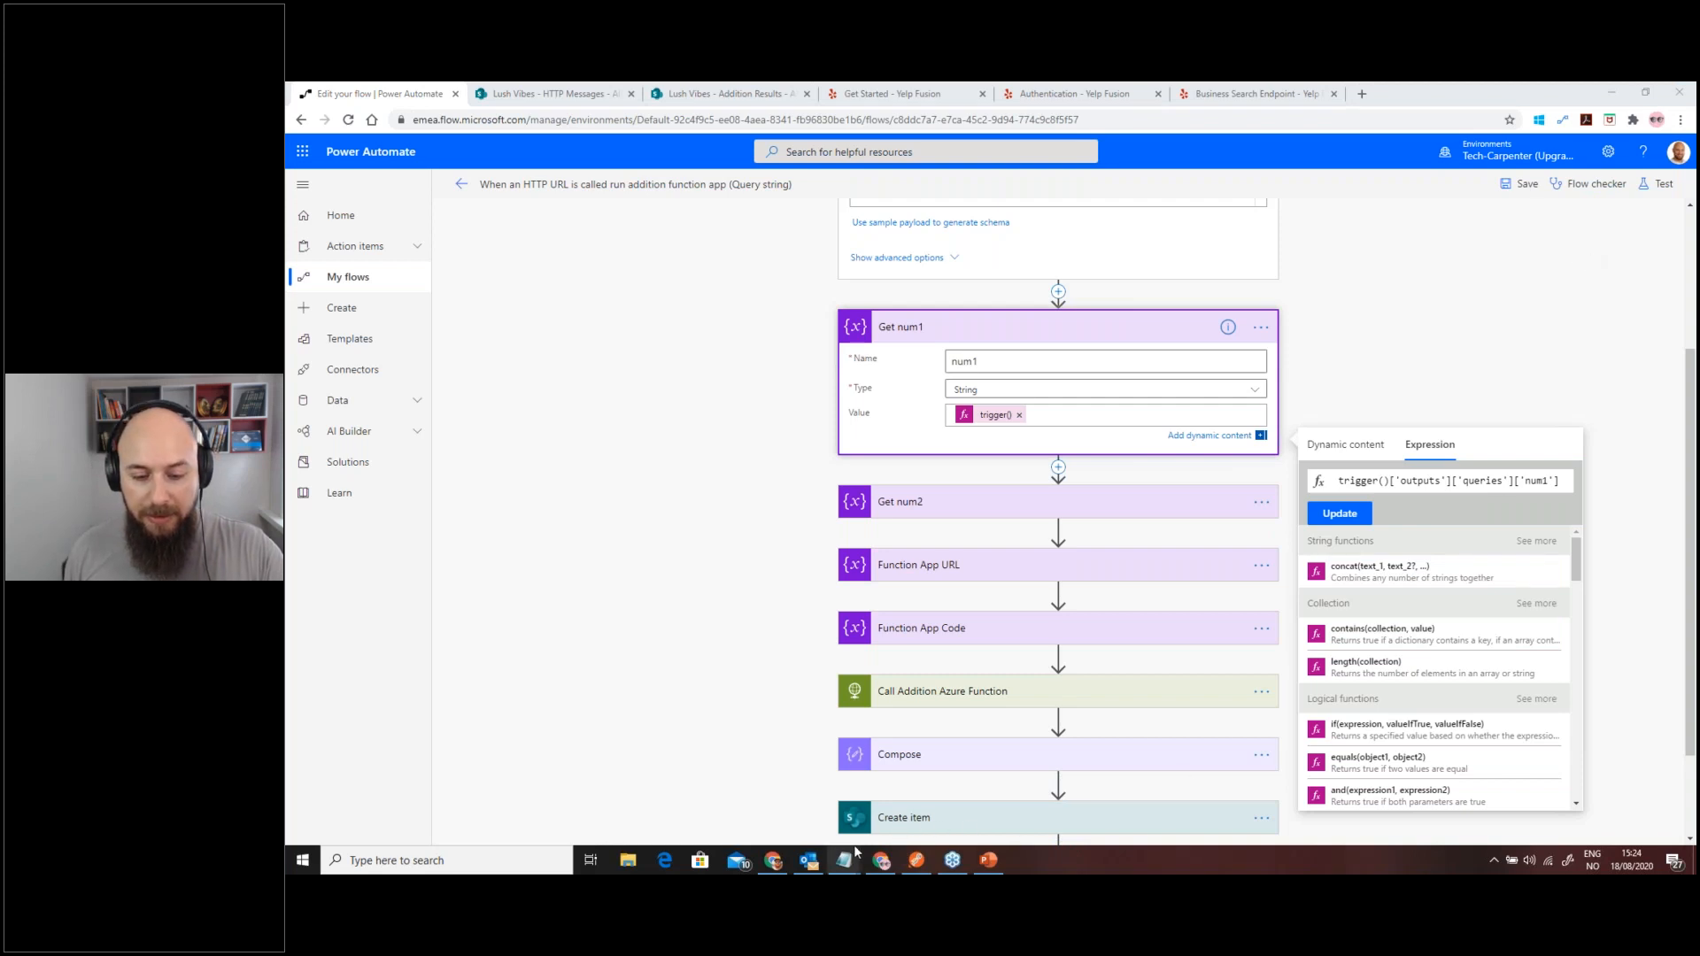
pyautogui.click(882, 861)
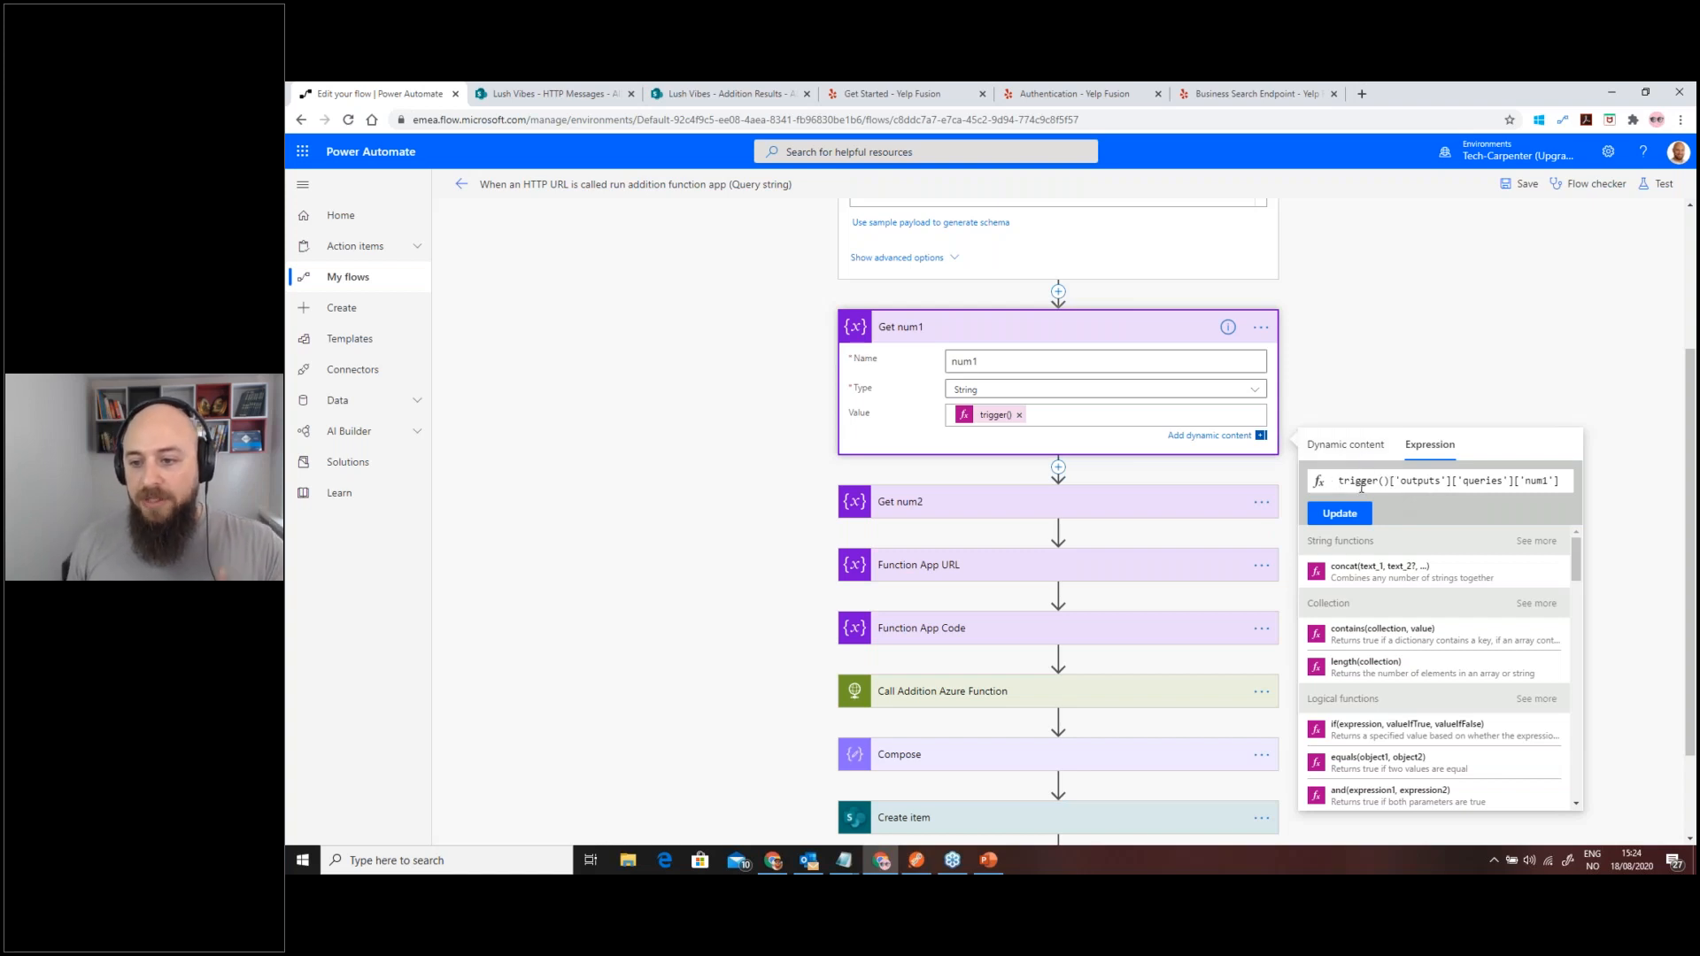
pyautogui.scroll(2, 1361, 486)
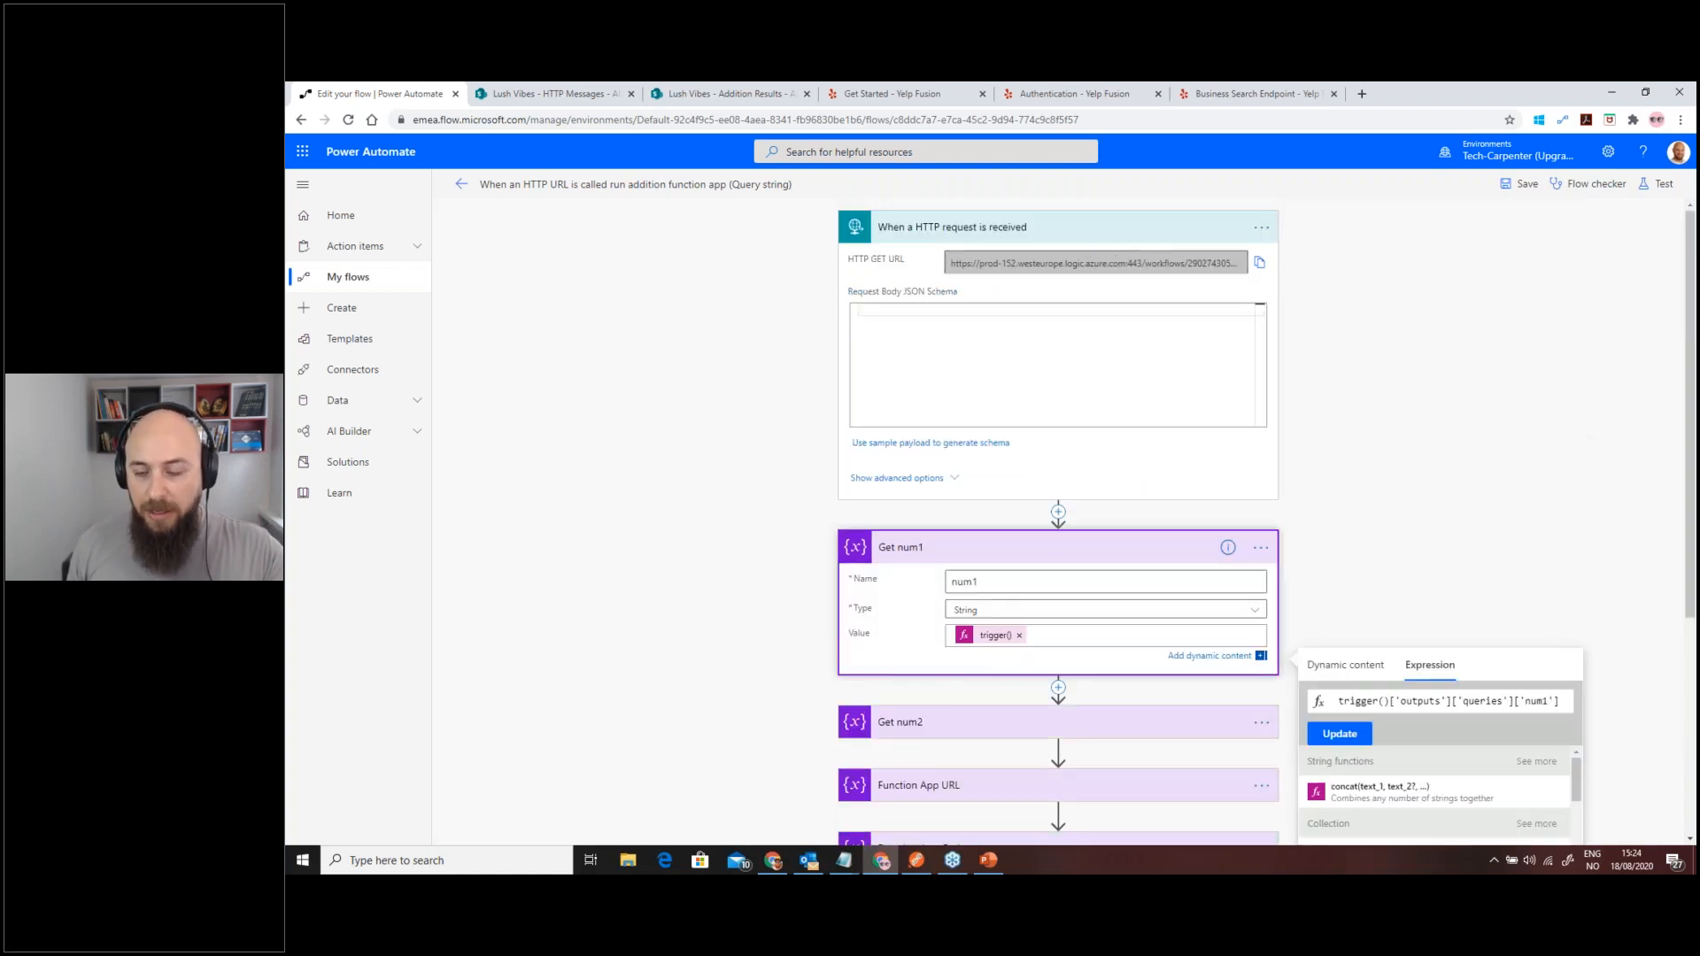
pyautogui.scroll(-2, 1313, 660)
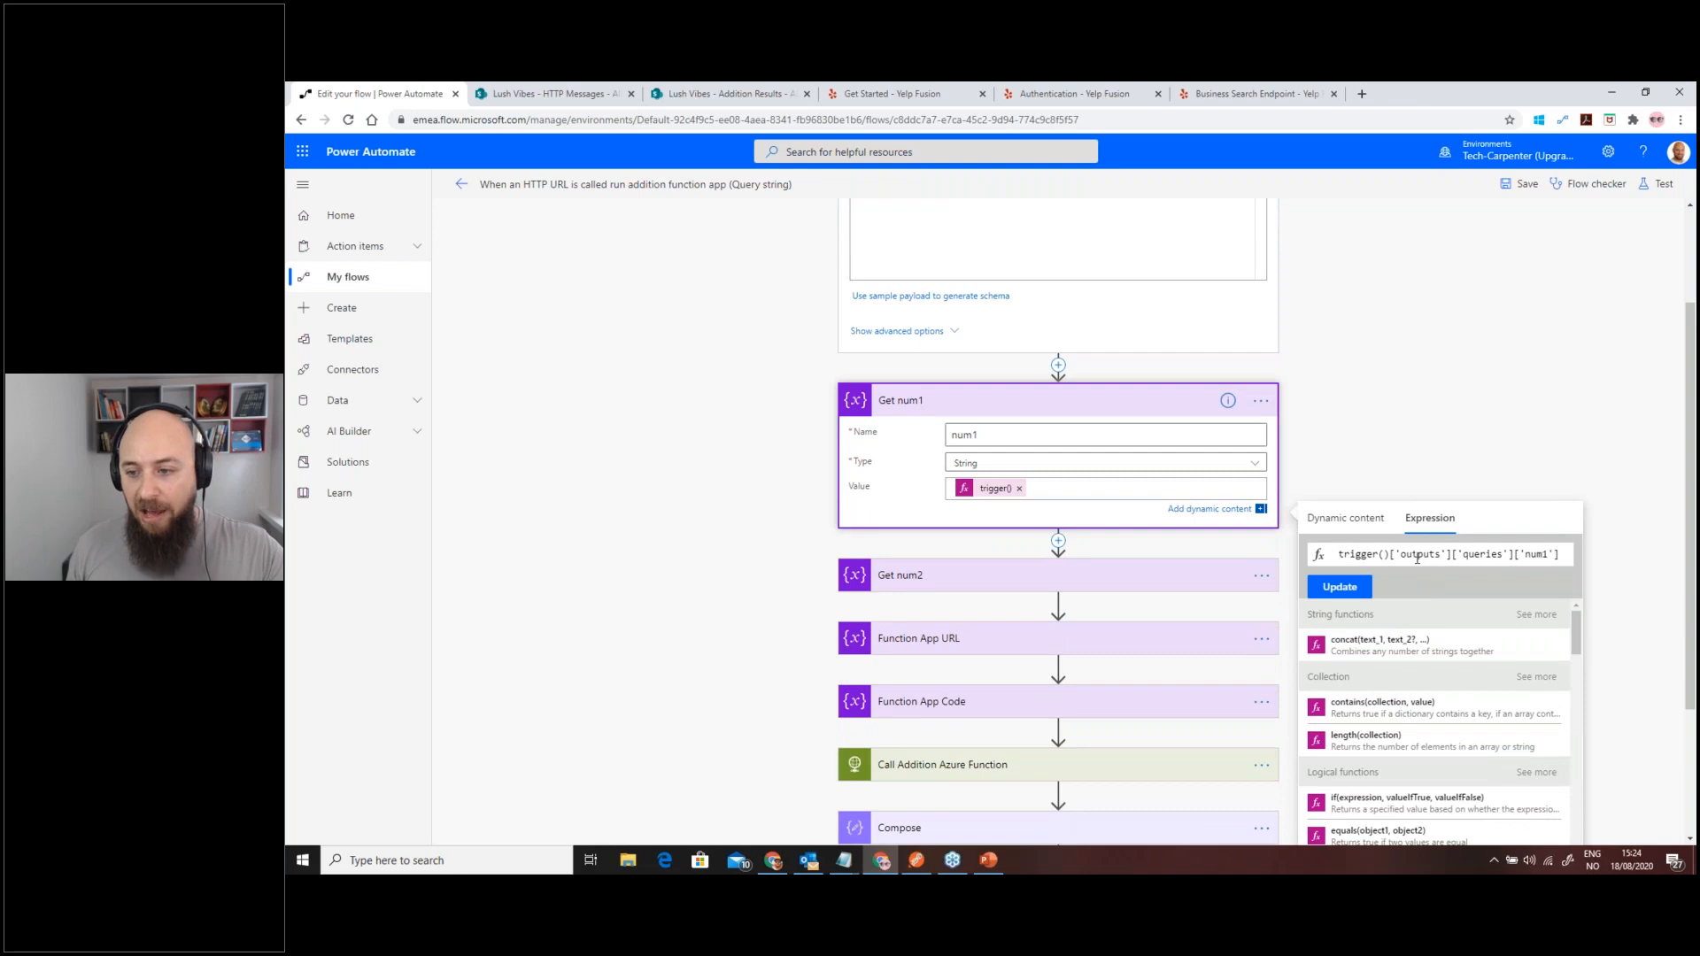
# - Examine the query-string key in the Get num1 expression and the matching expression of the Get num2 variable
pyautogui.doubleClick(1538, 553)
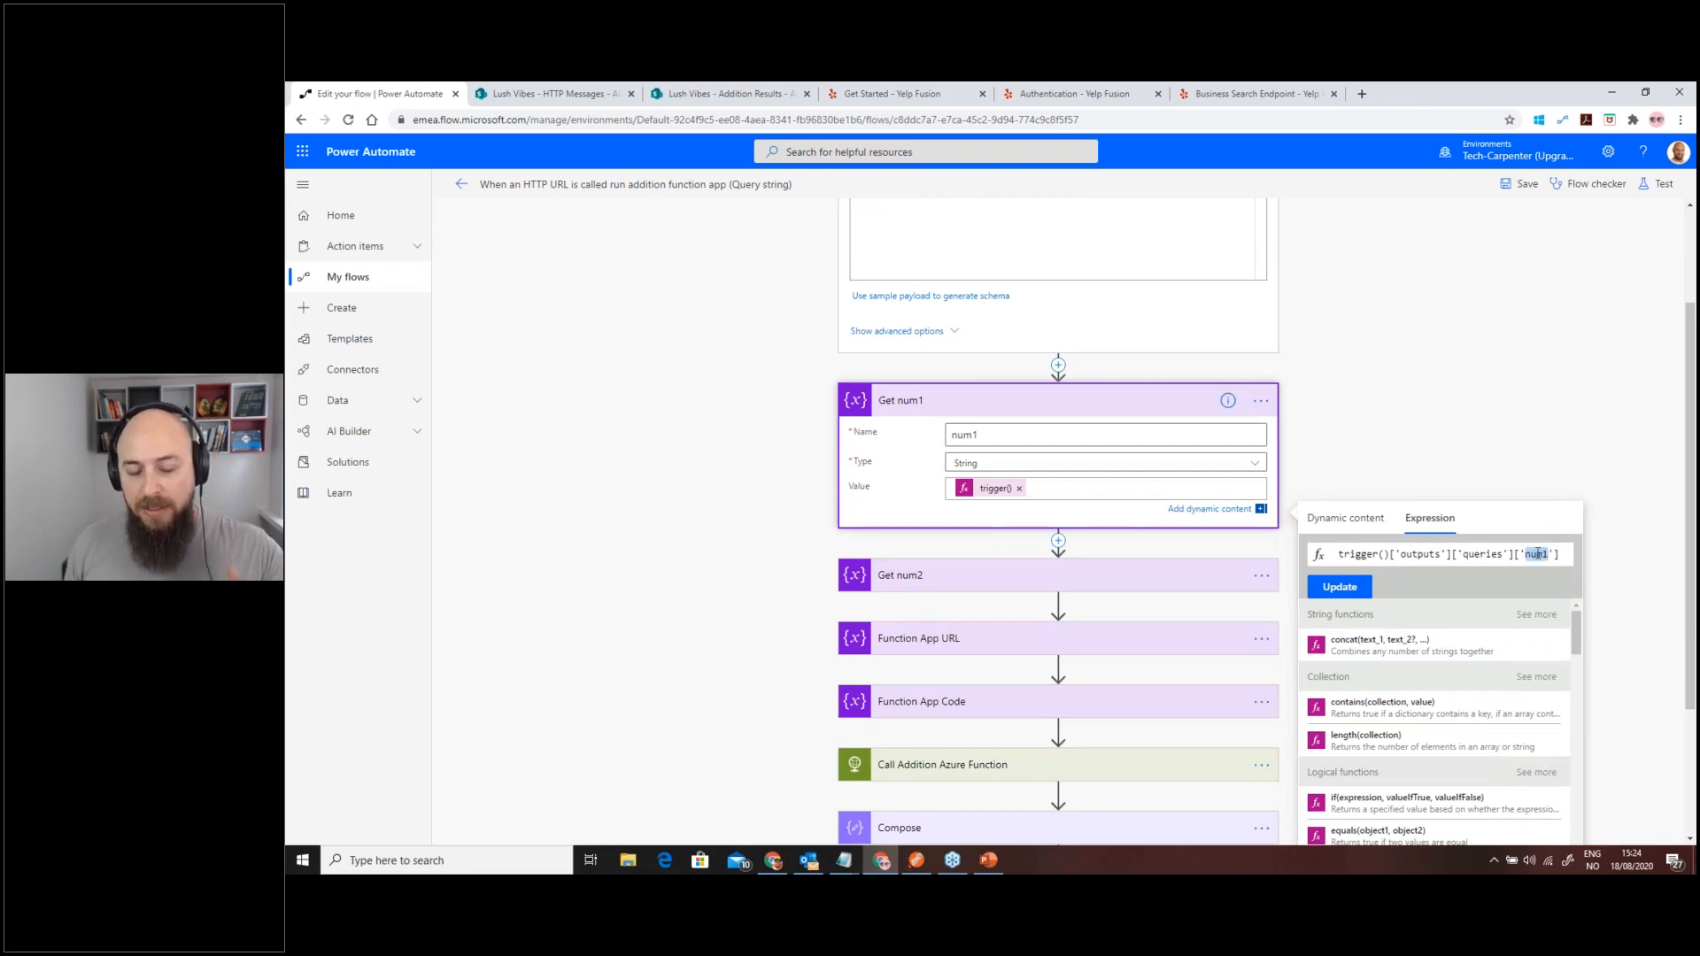
pyautogui.scroll(2, 1374, 535)
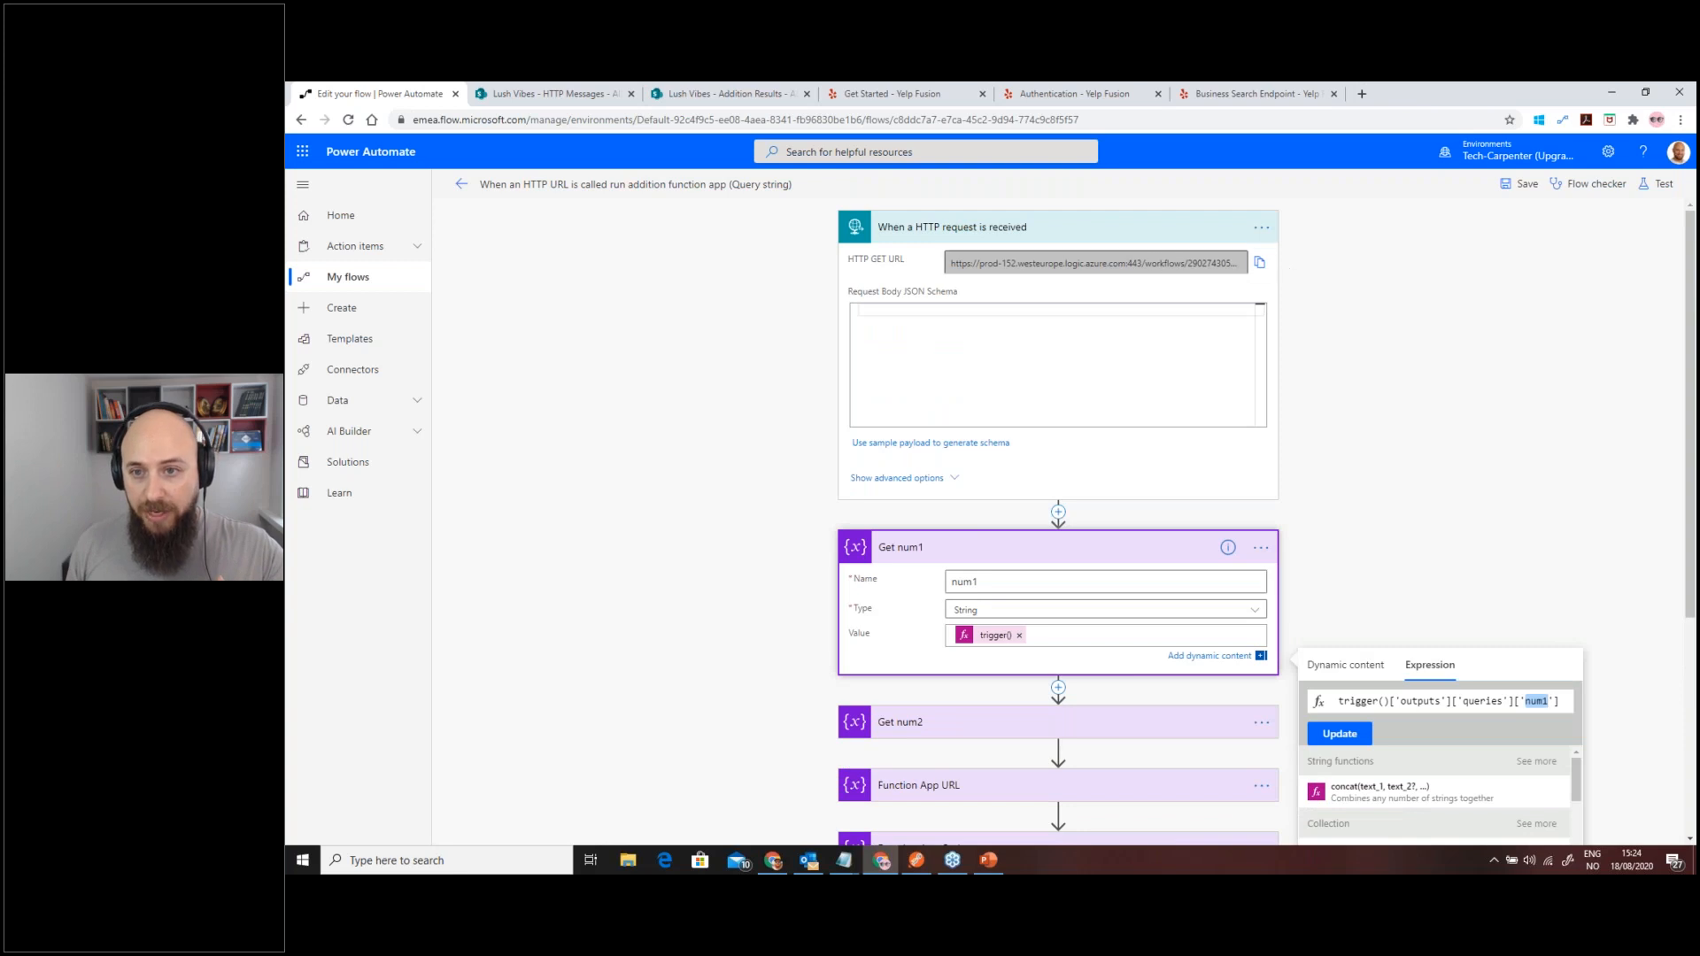
pyautogui.scroll(-1, 1409, 516)
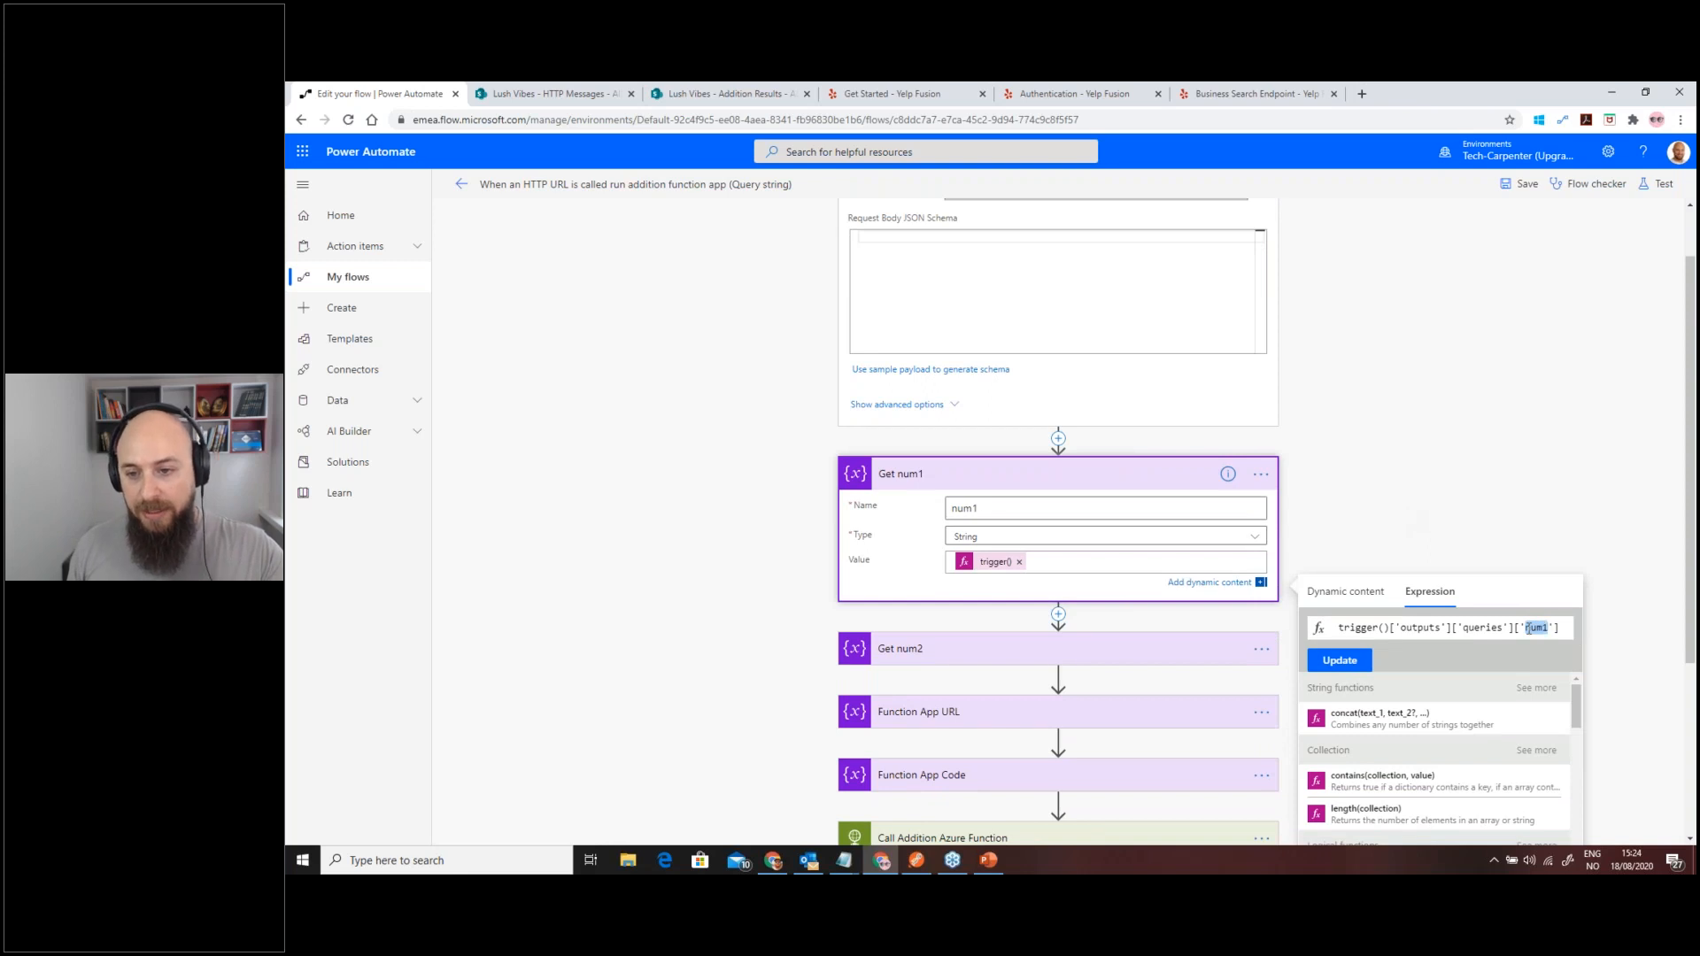
pyautogui.click(1104, 649)
pyautogui.click(992, 588)
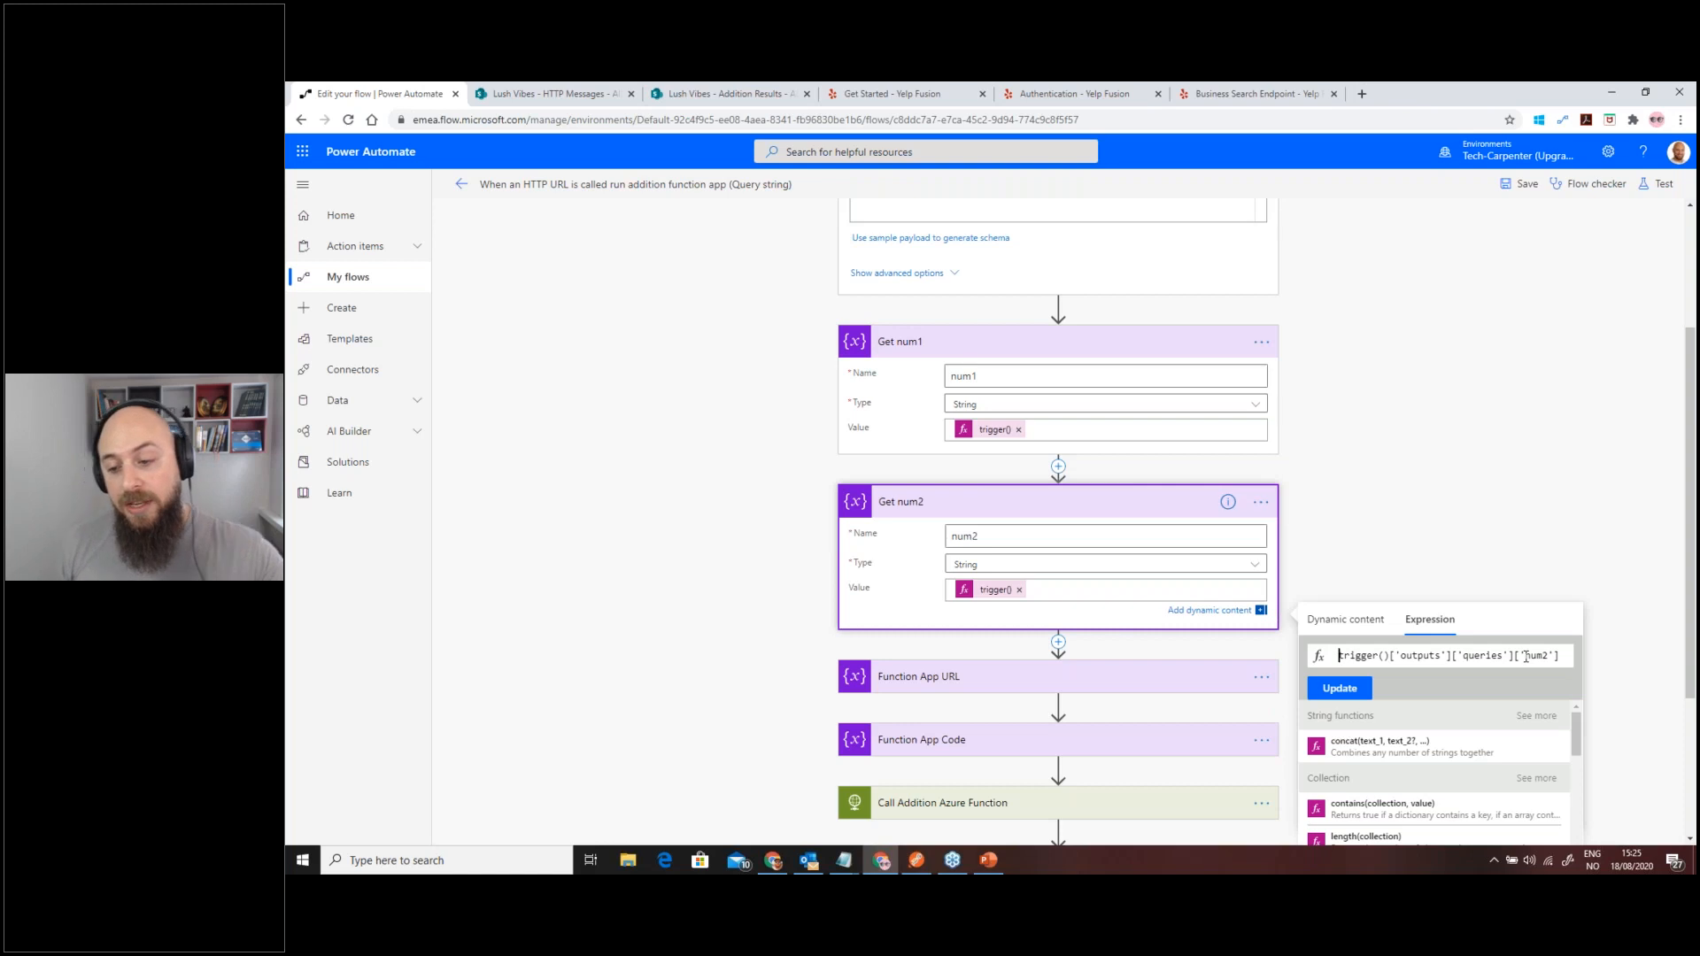
# - Copy the trigger's HTTP GET URL into a new GET request in Postman and show the request's headers
pyautogui.scroll(3, 1492, 588)
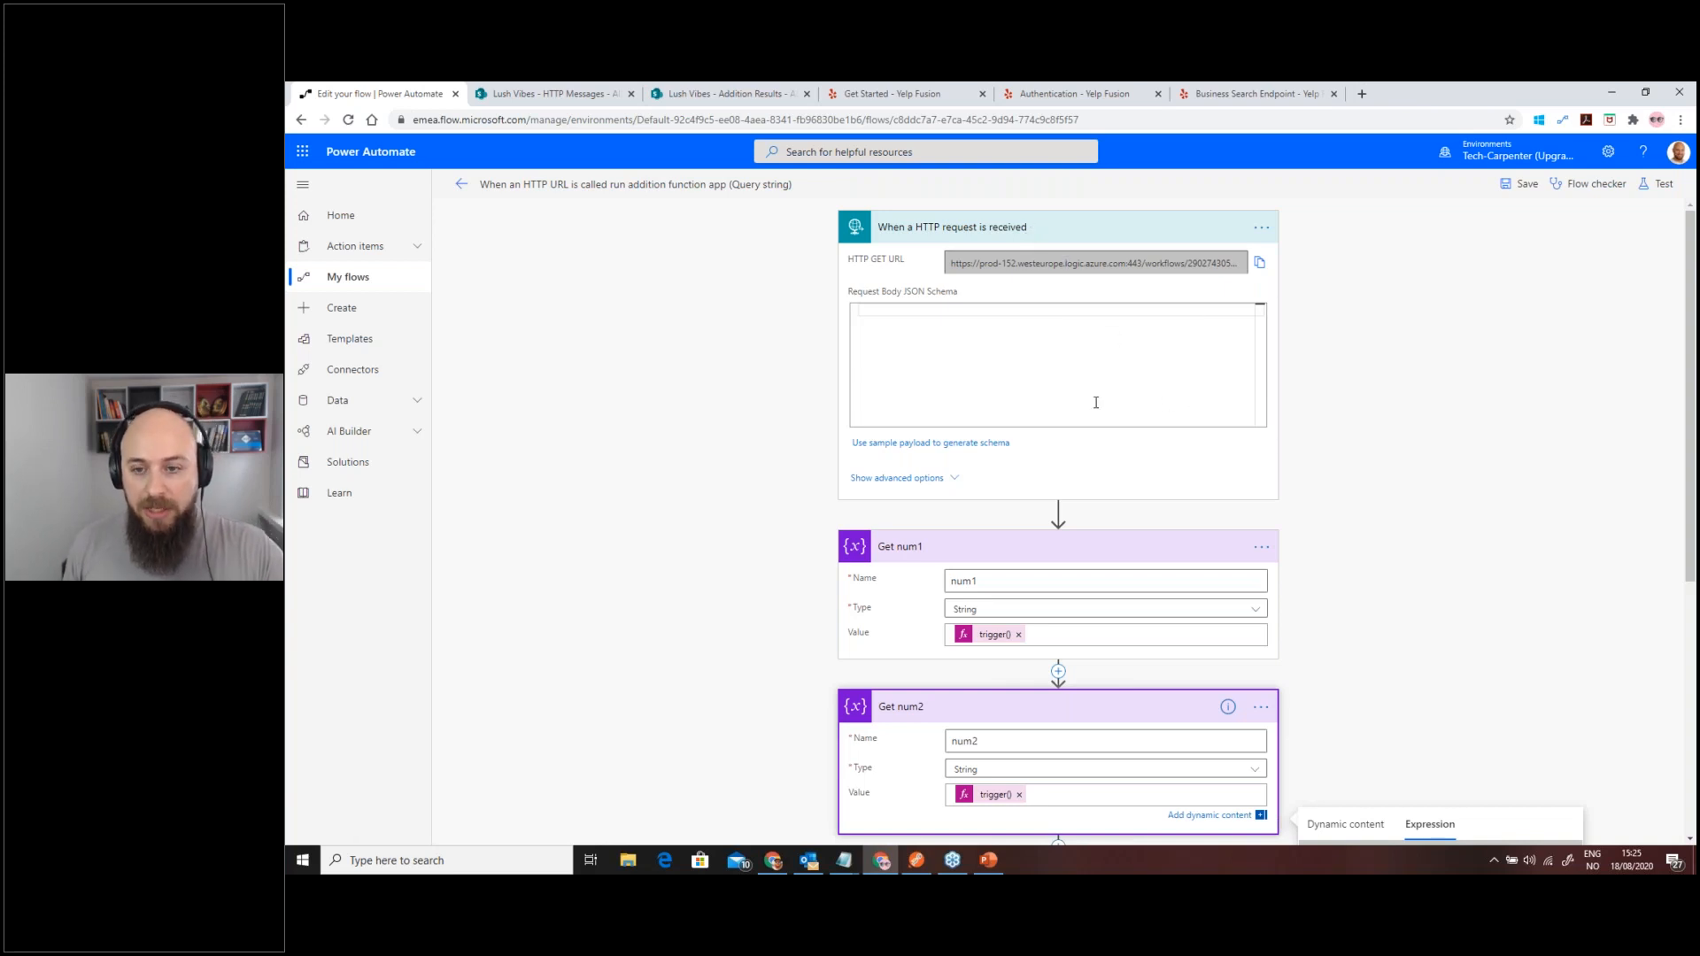
pyautogui.click(1258, 271)
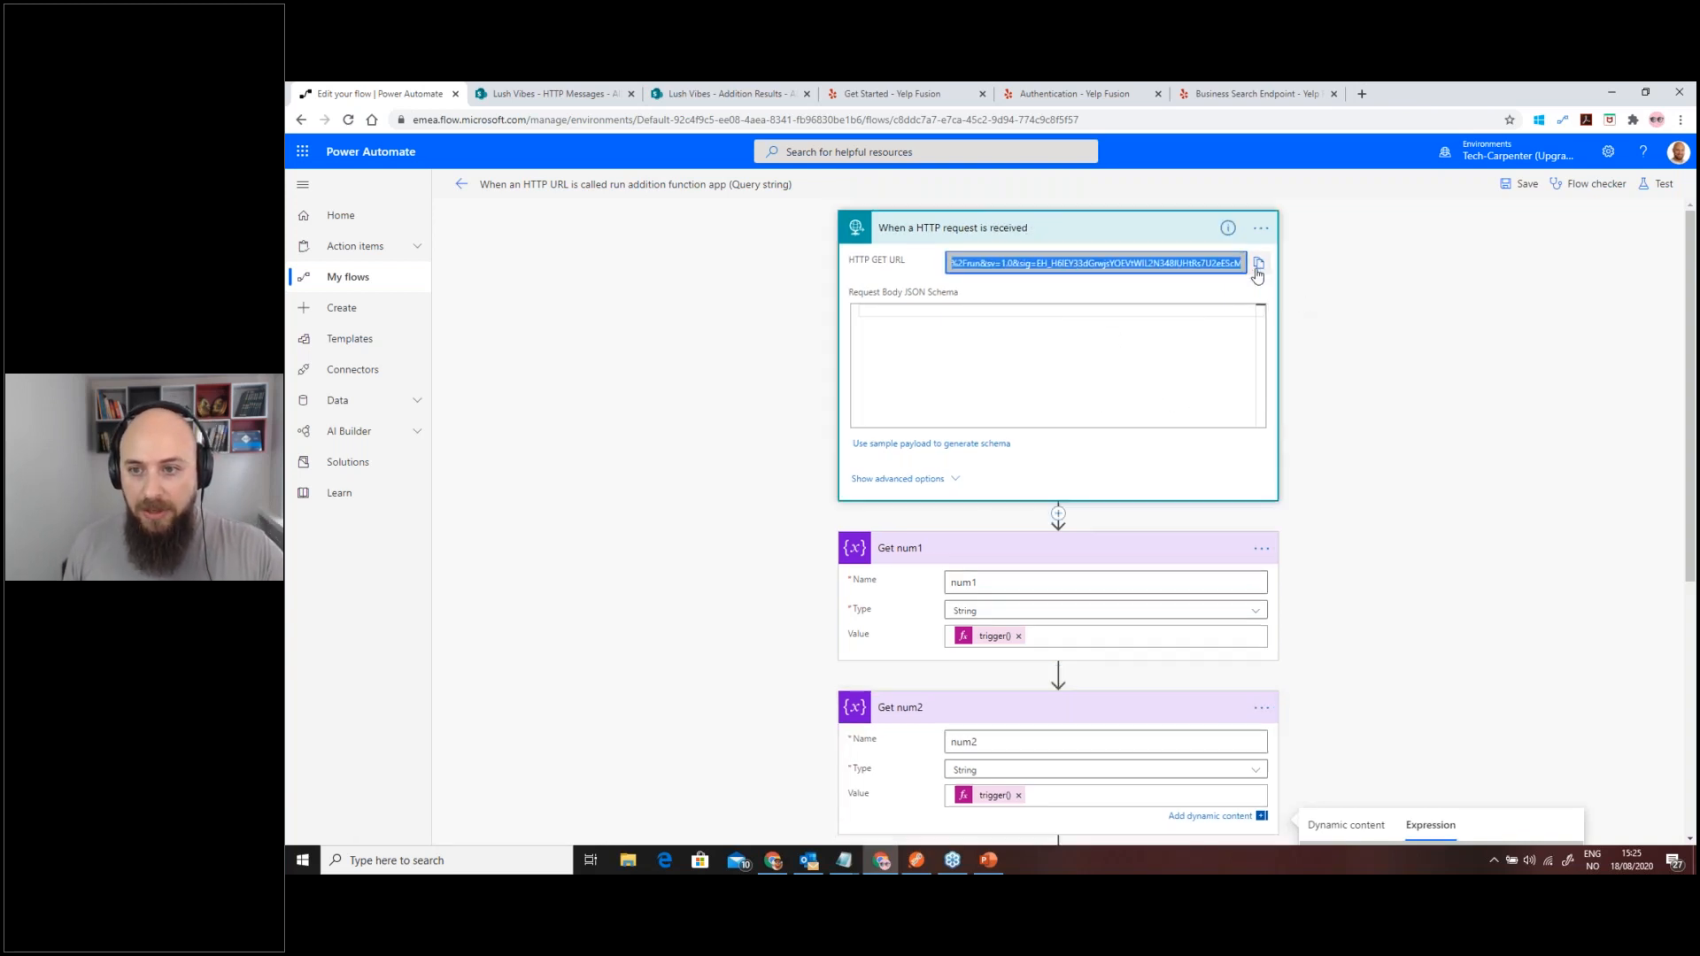
pyautogui.click(912, 863)
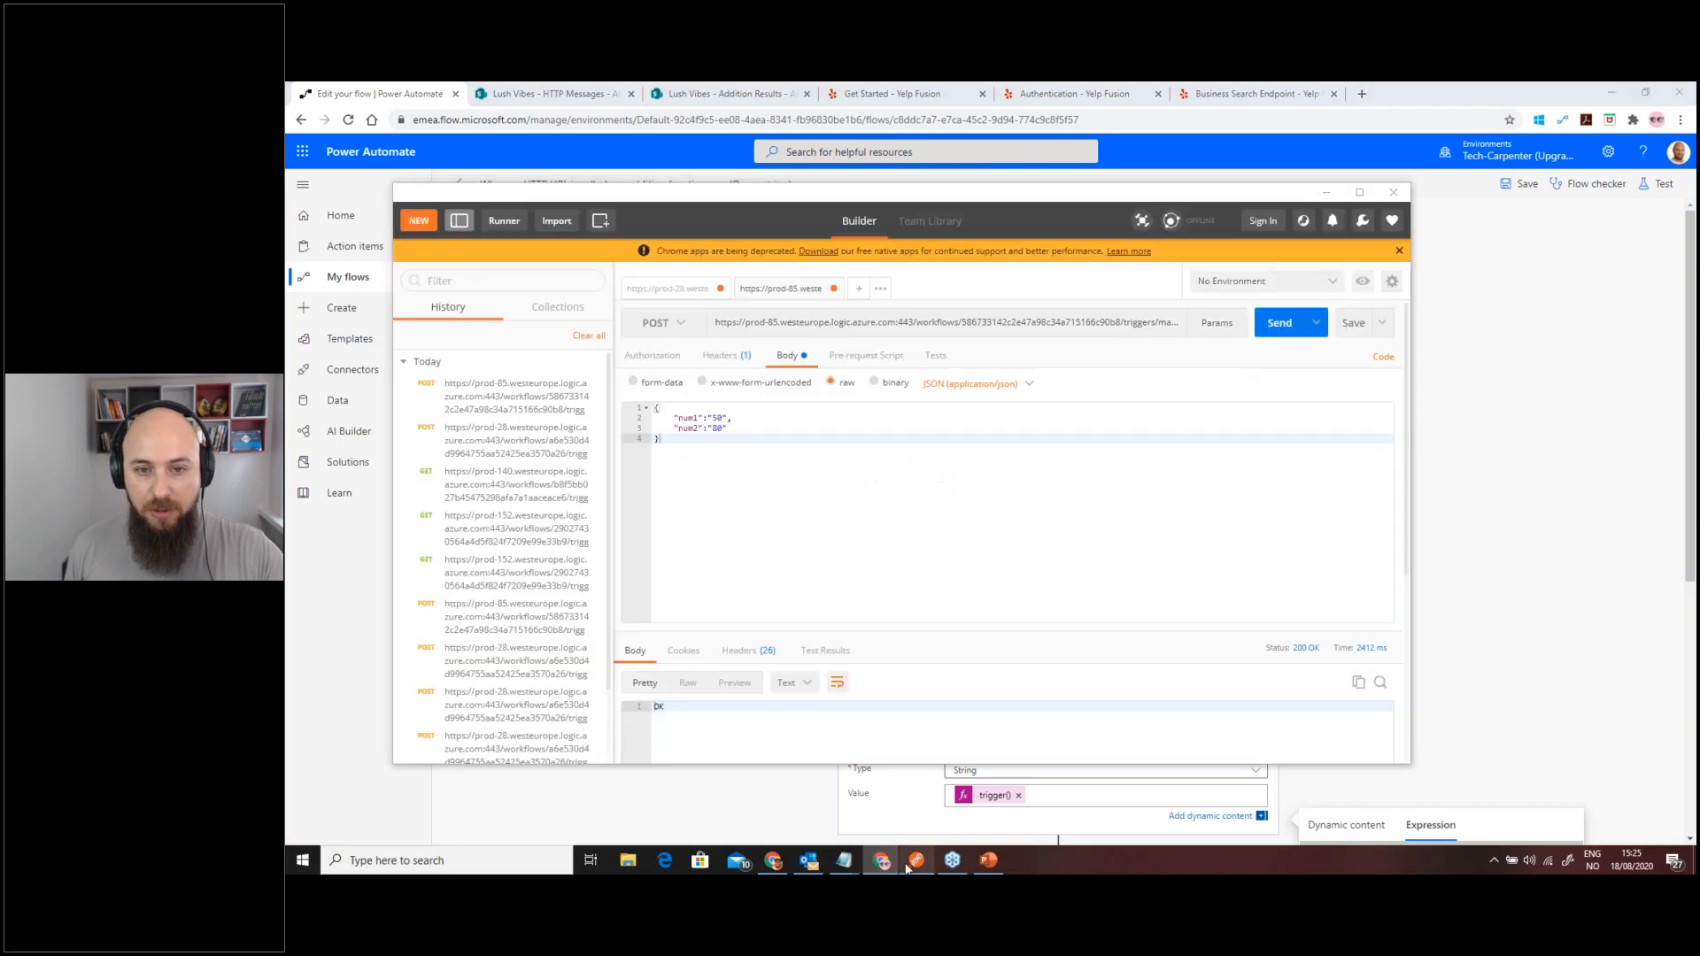
pyautogui.click(859, 288)
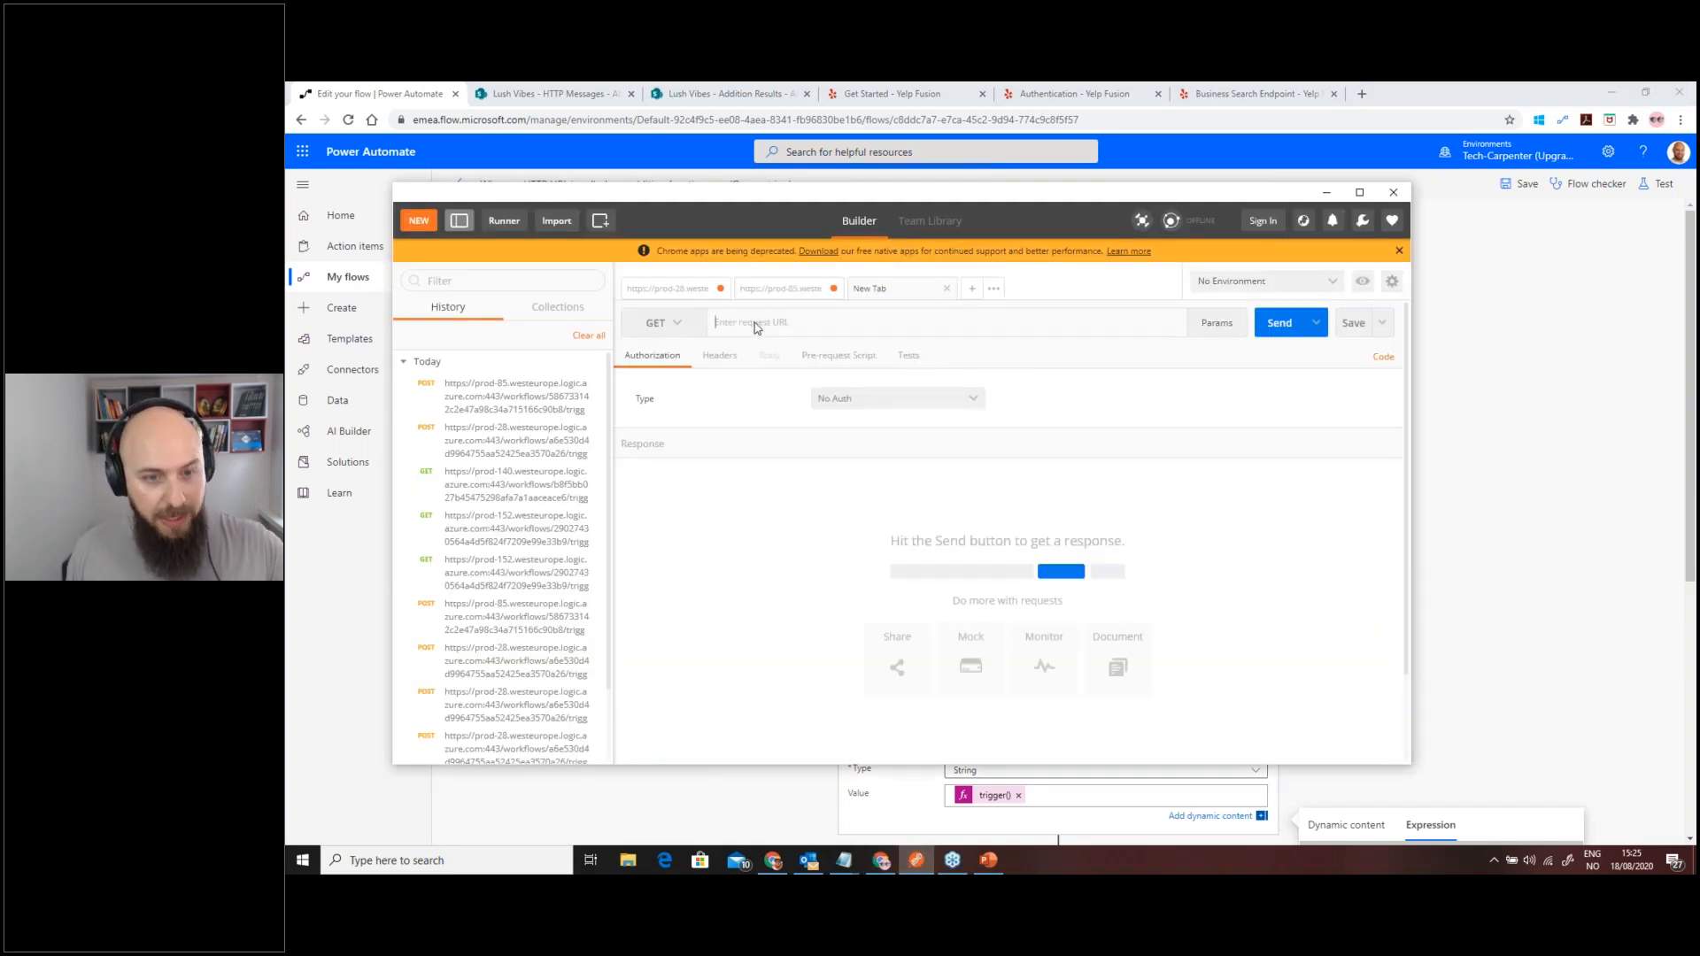
pyautogui.hotkey('ctrl', 'v')
pyautogui.click(696, 396)
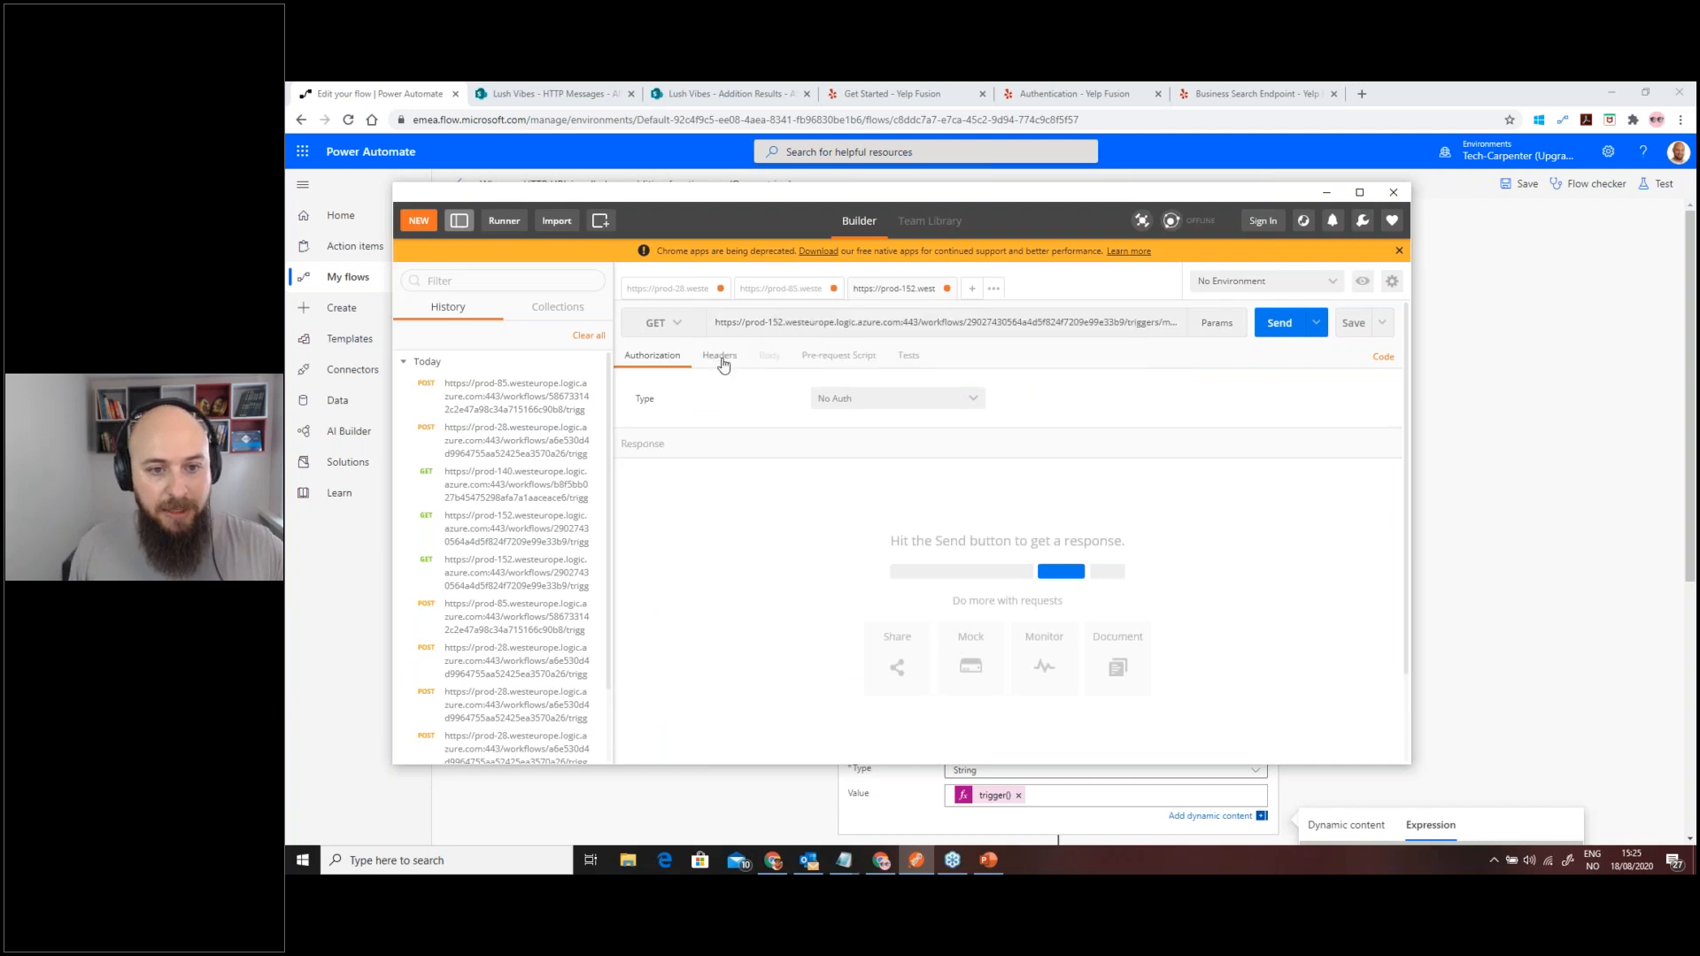
pyautogui.click(720, 356)
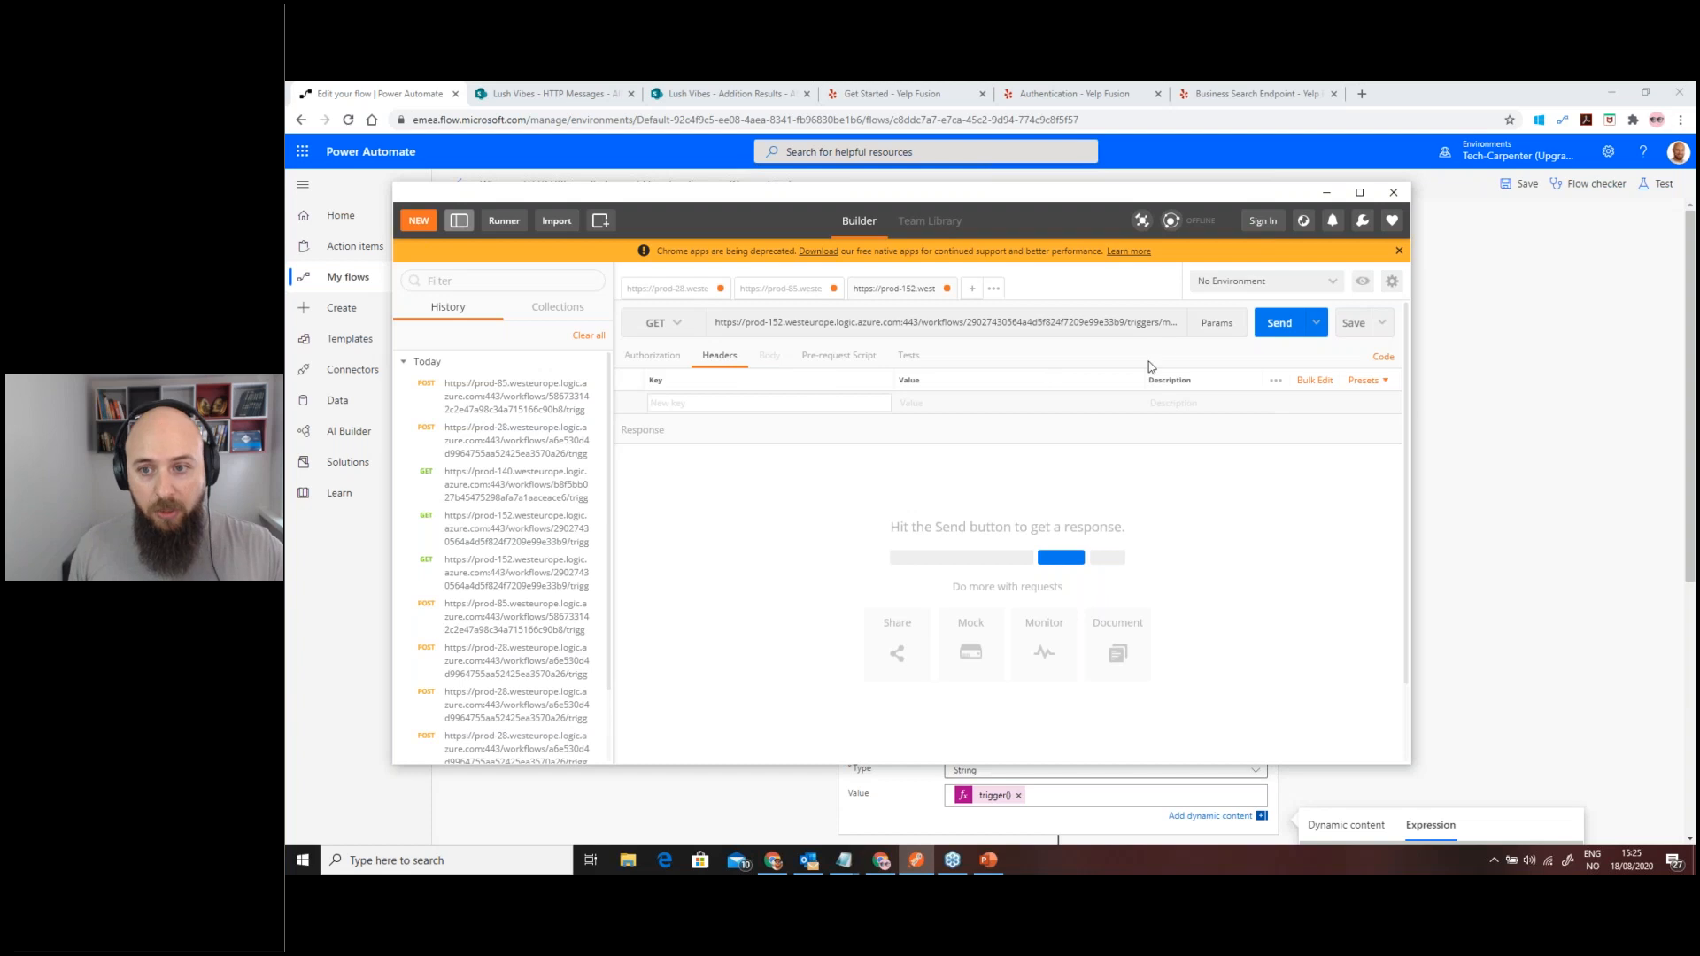
# - Add the query parameters num1 with value 100 and num2 with value 80 to the GET request
pyautogui.click(1215, 332)
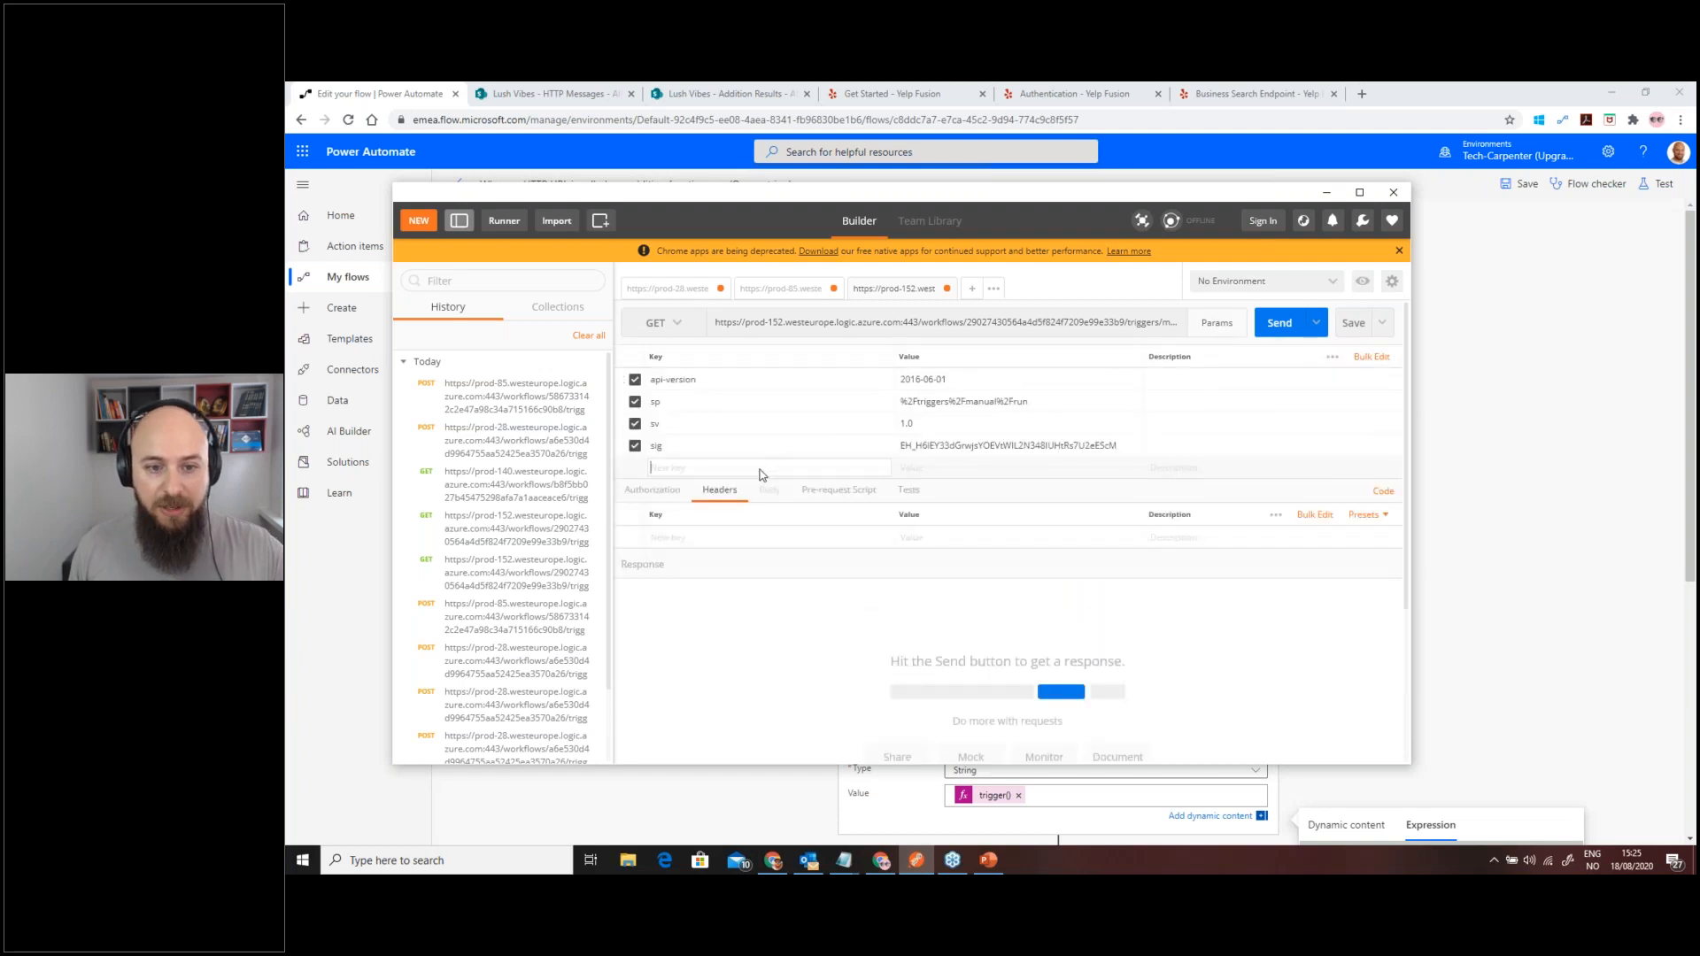
pyautogui.write('num1')
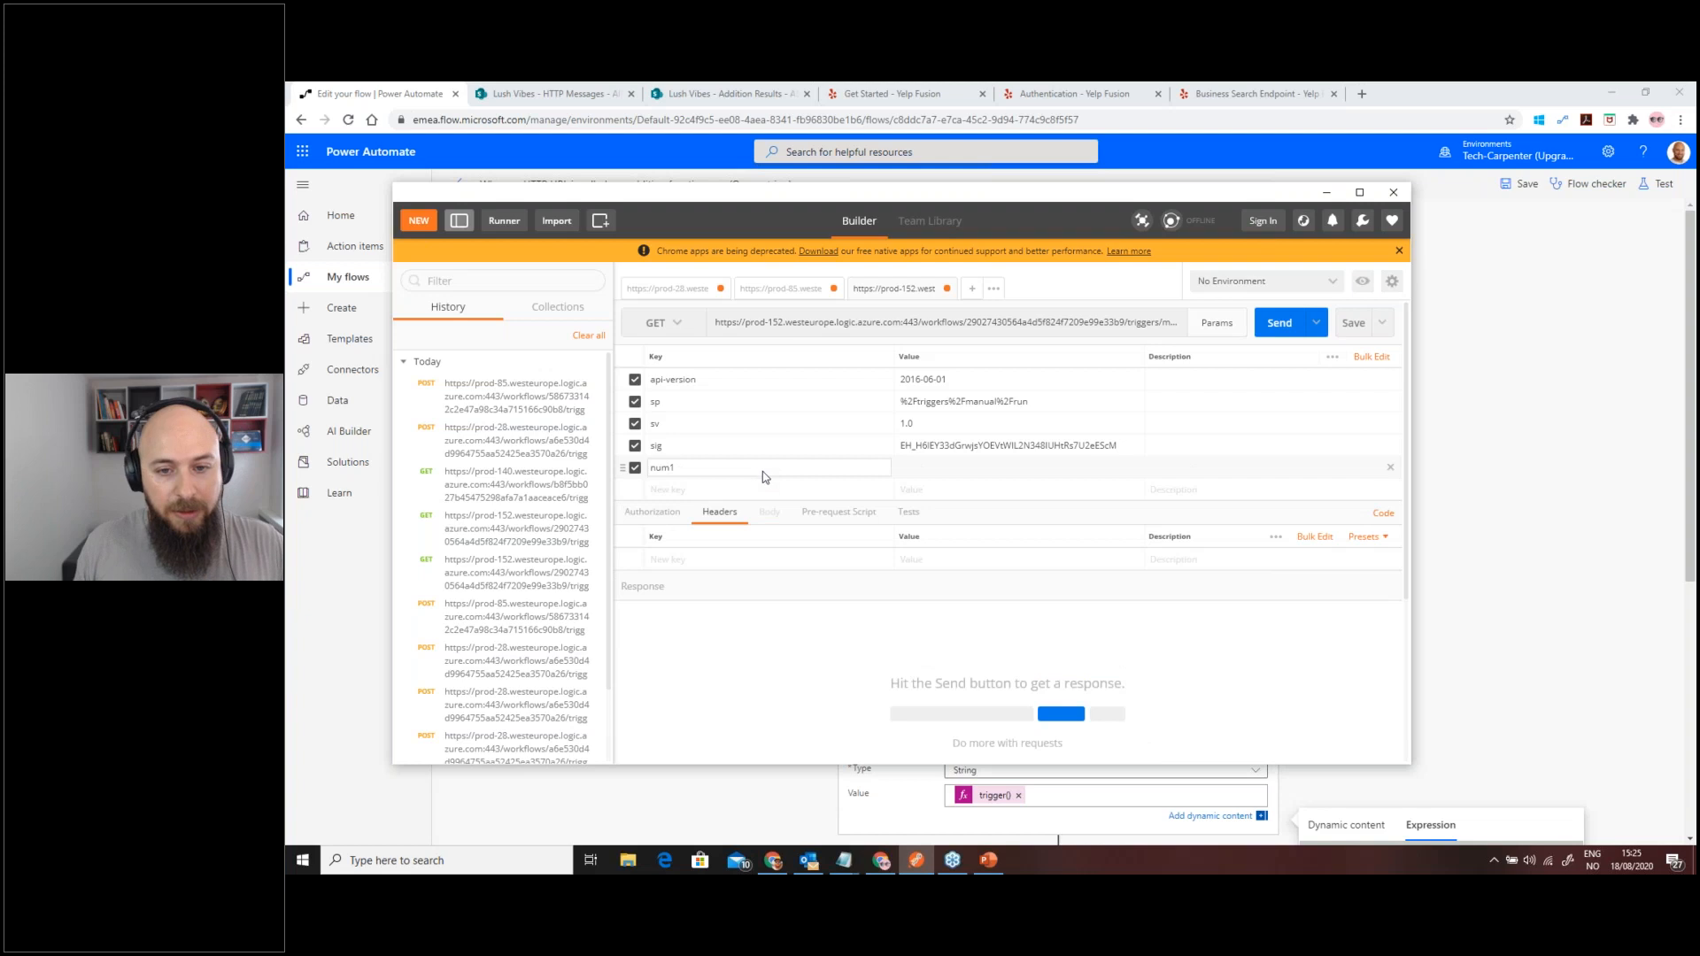
pyautogui.click(942, 465)
pyautogui.write('100')
pyautogui.click(780, 491)
pyautogui.write('num2')
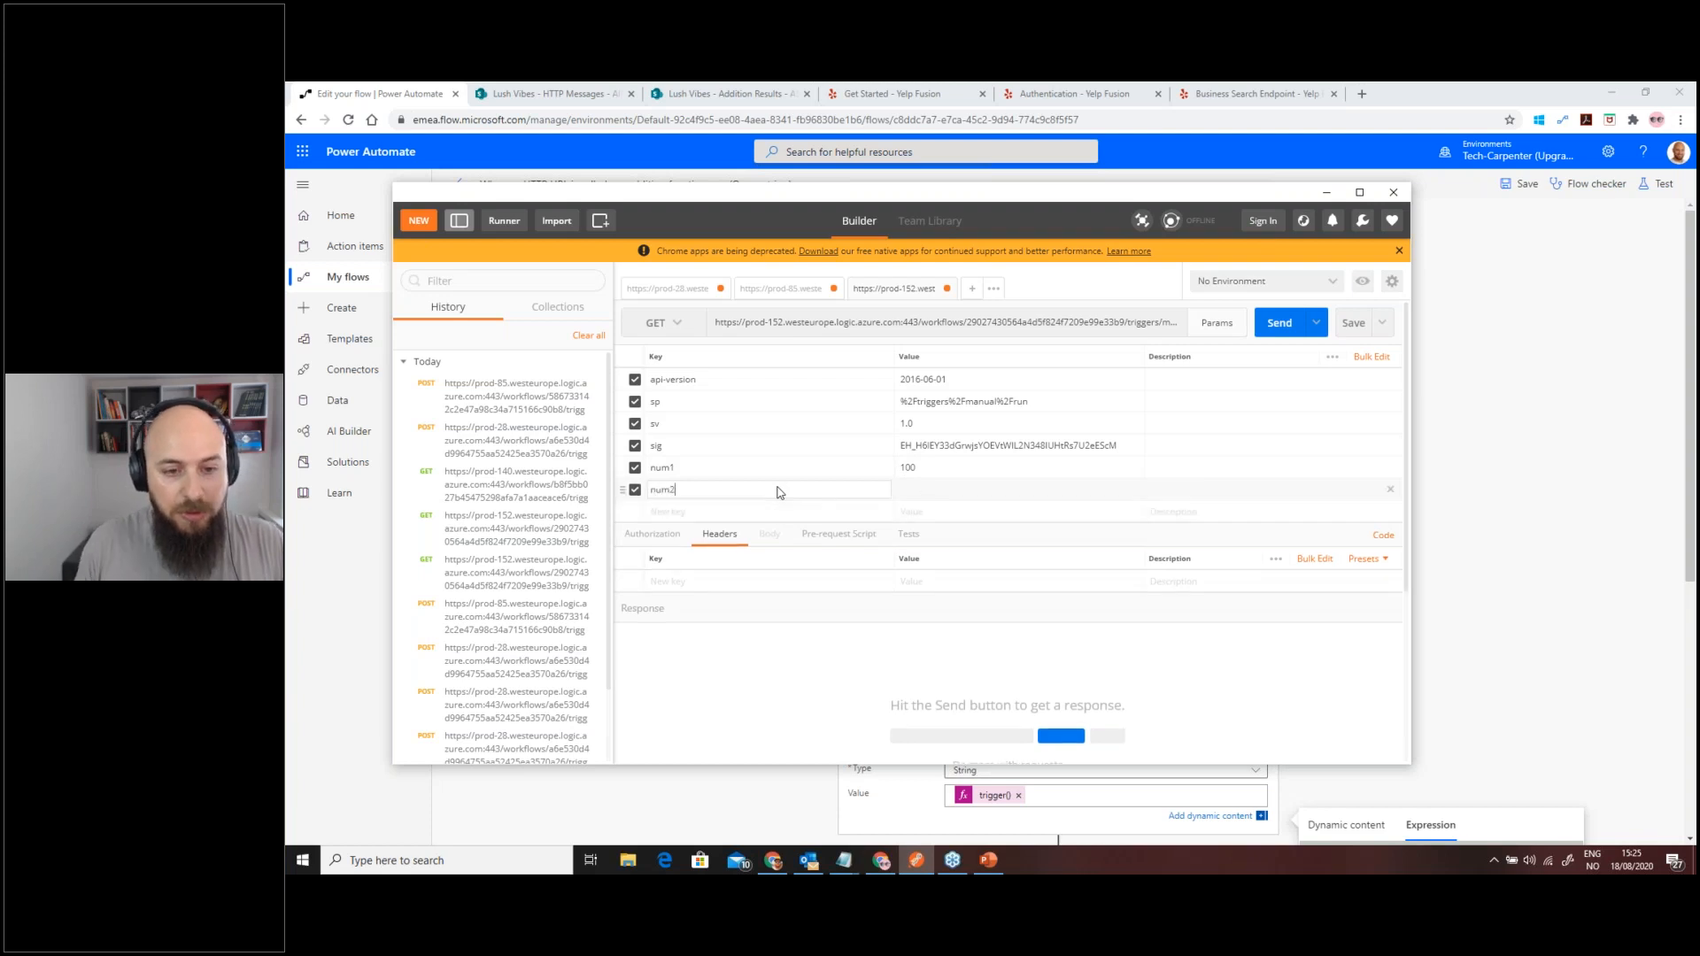
pyautogui.click(957, 488)
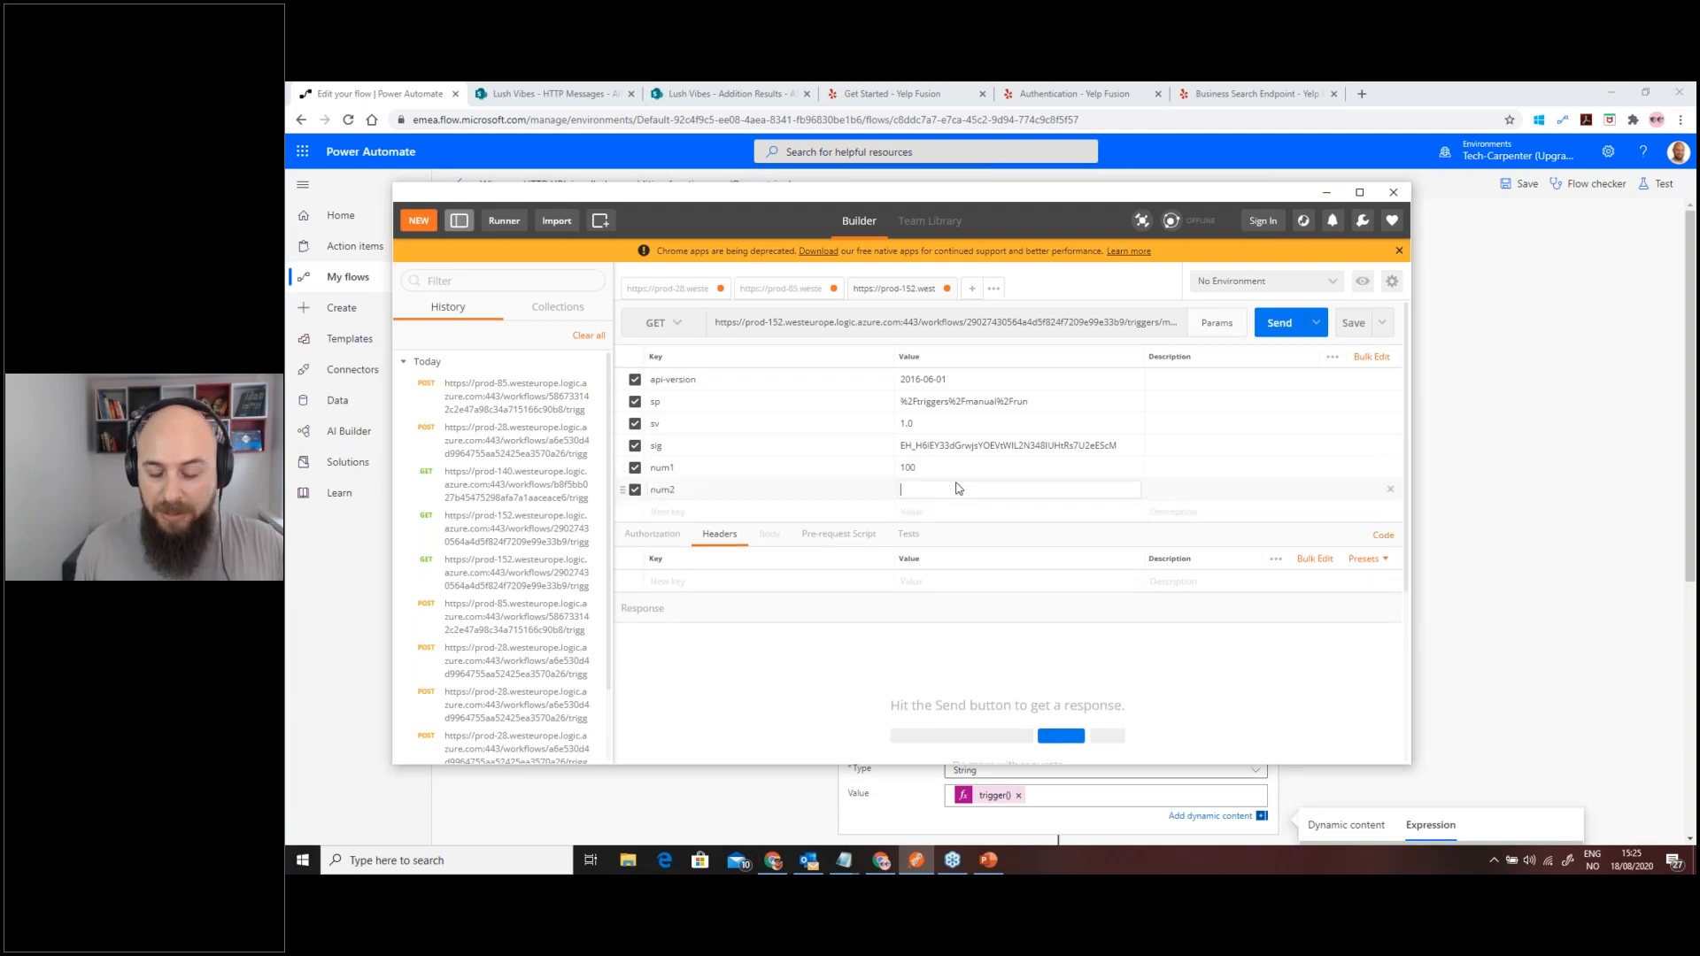
pyautogui.write('80')
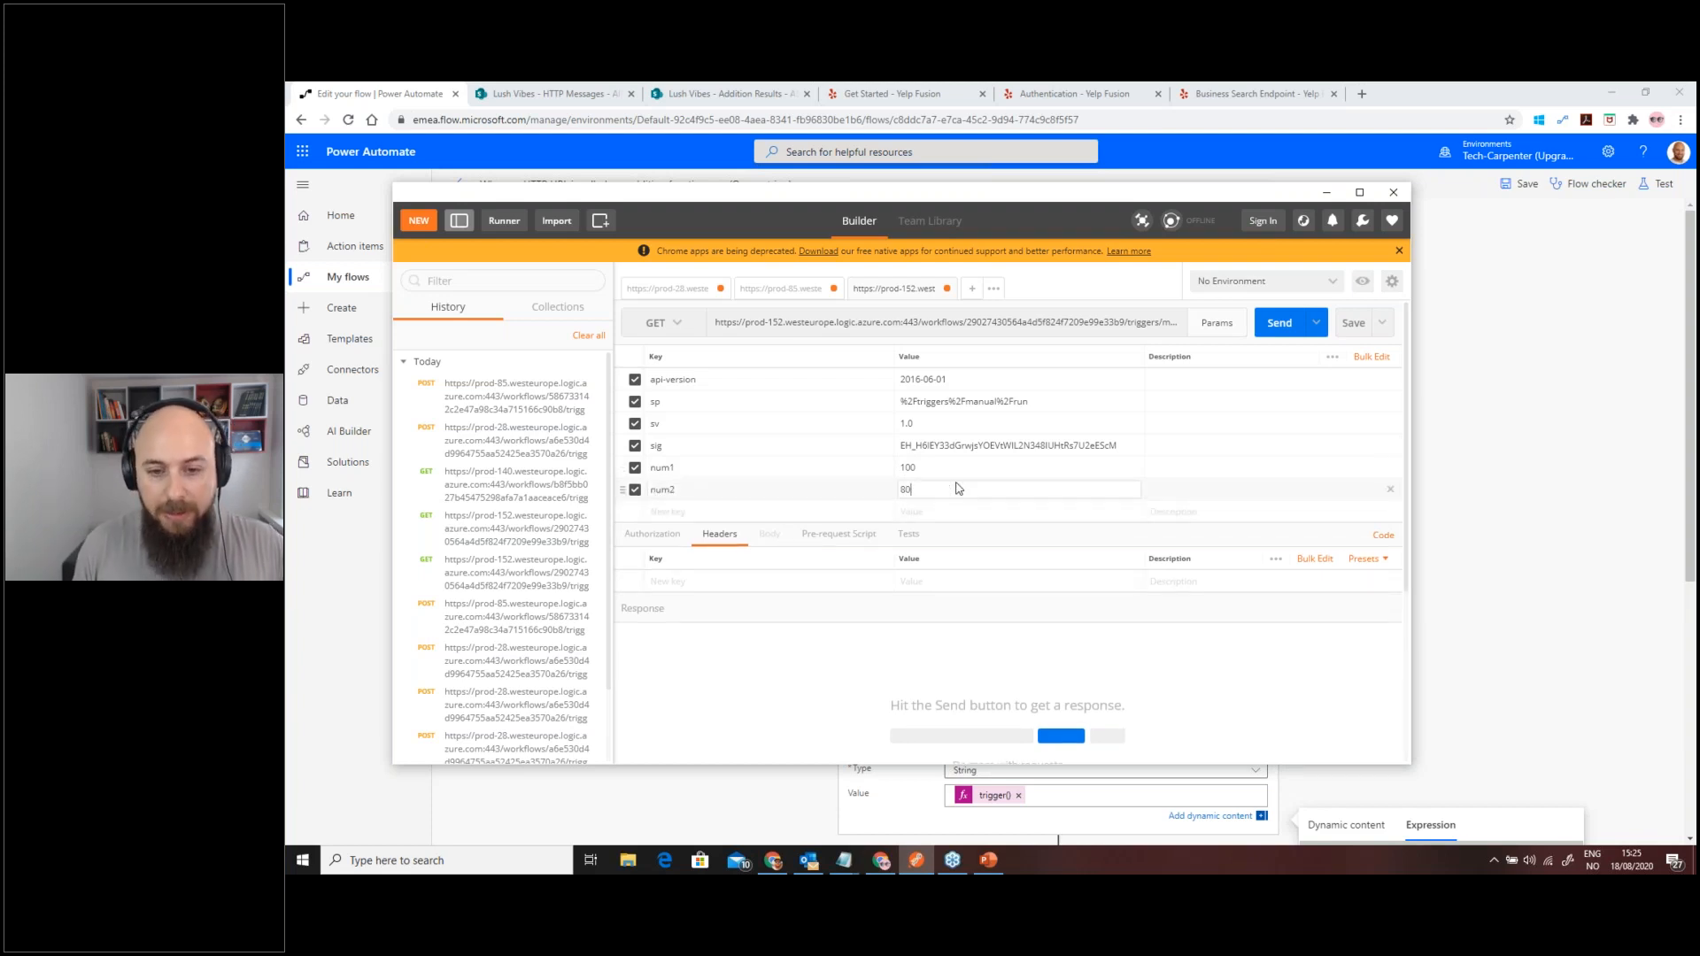
# - Send the GET request and reload the Addition Results list in SharePoint
pyautogui.click(1271, 329)
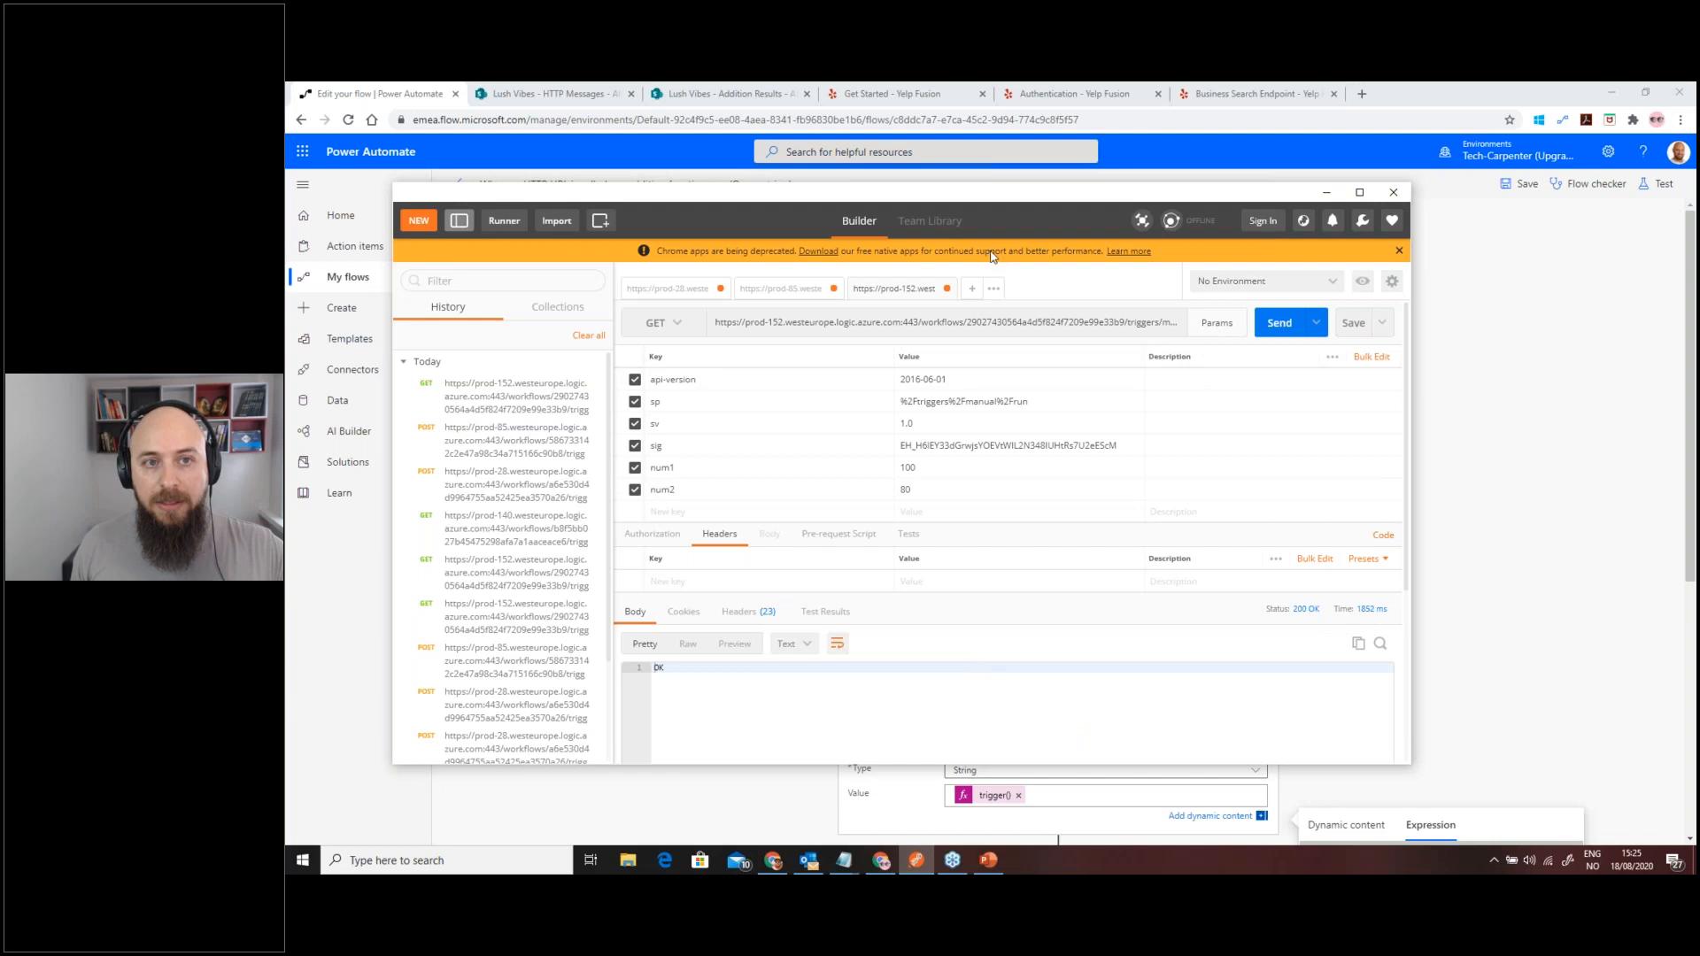
pyautogui.click(715, 98)
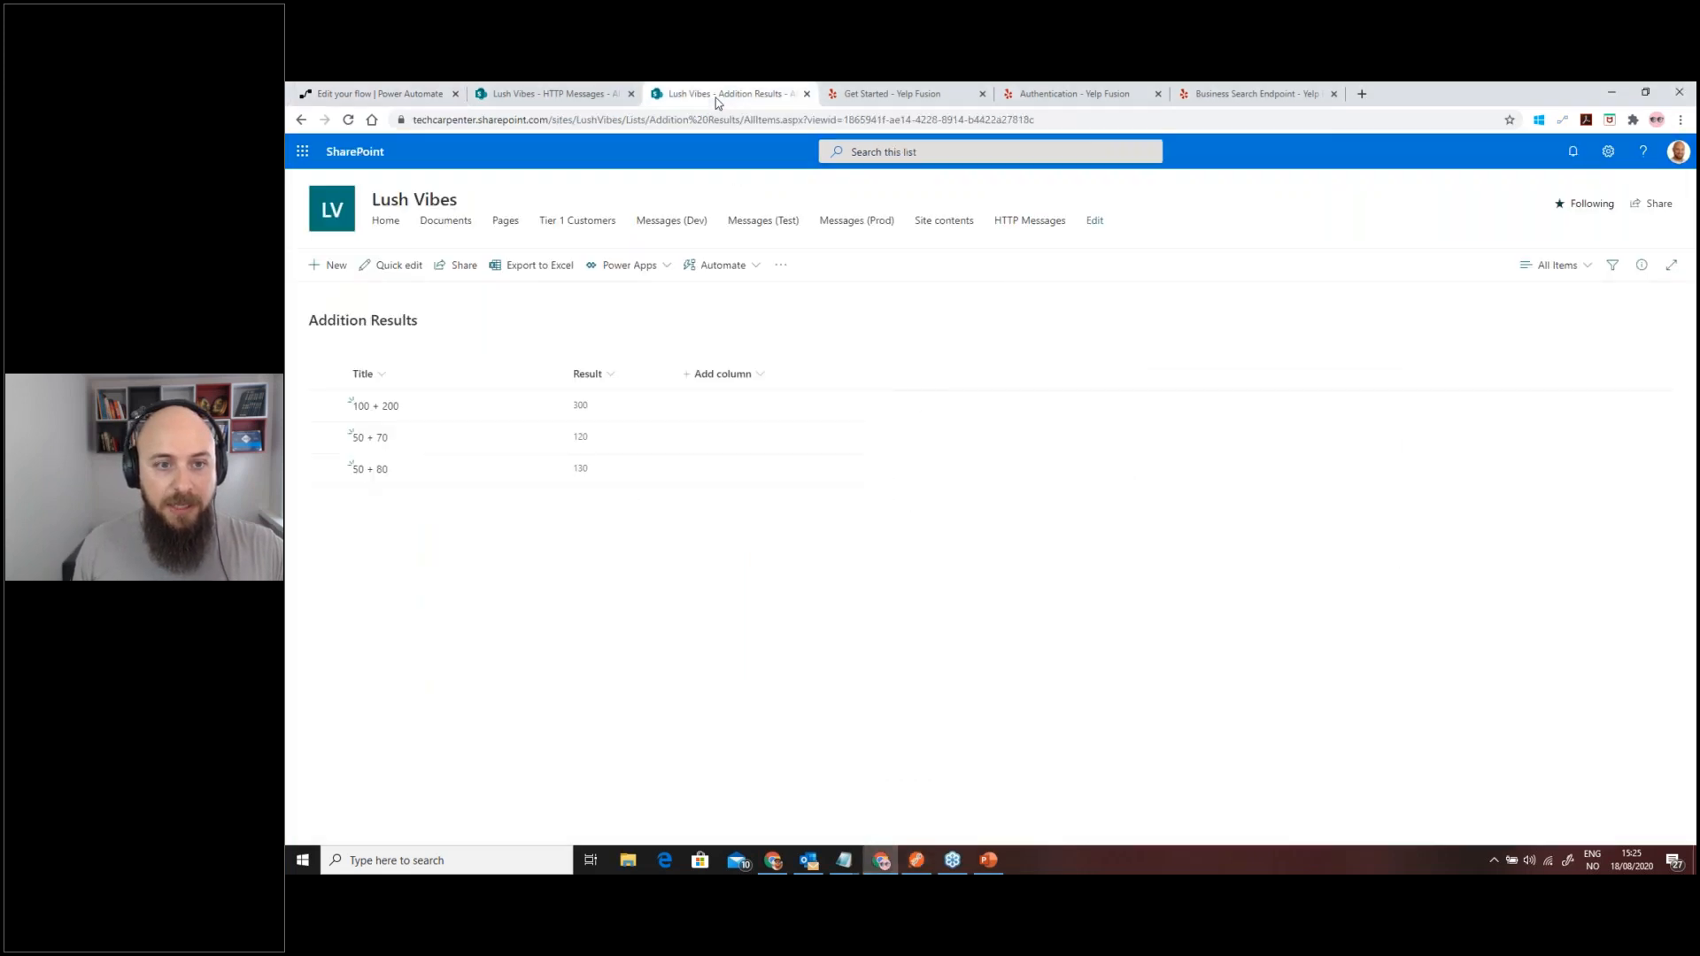
pyautogui.click(349, 121)
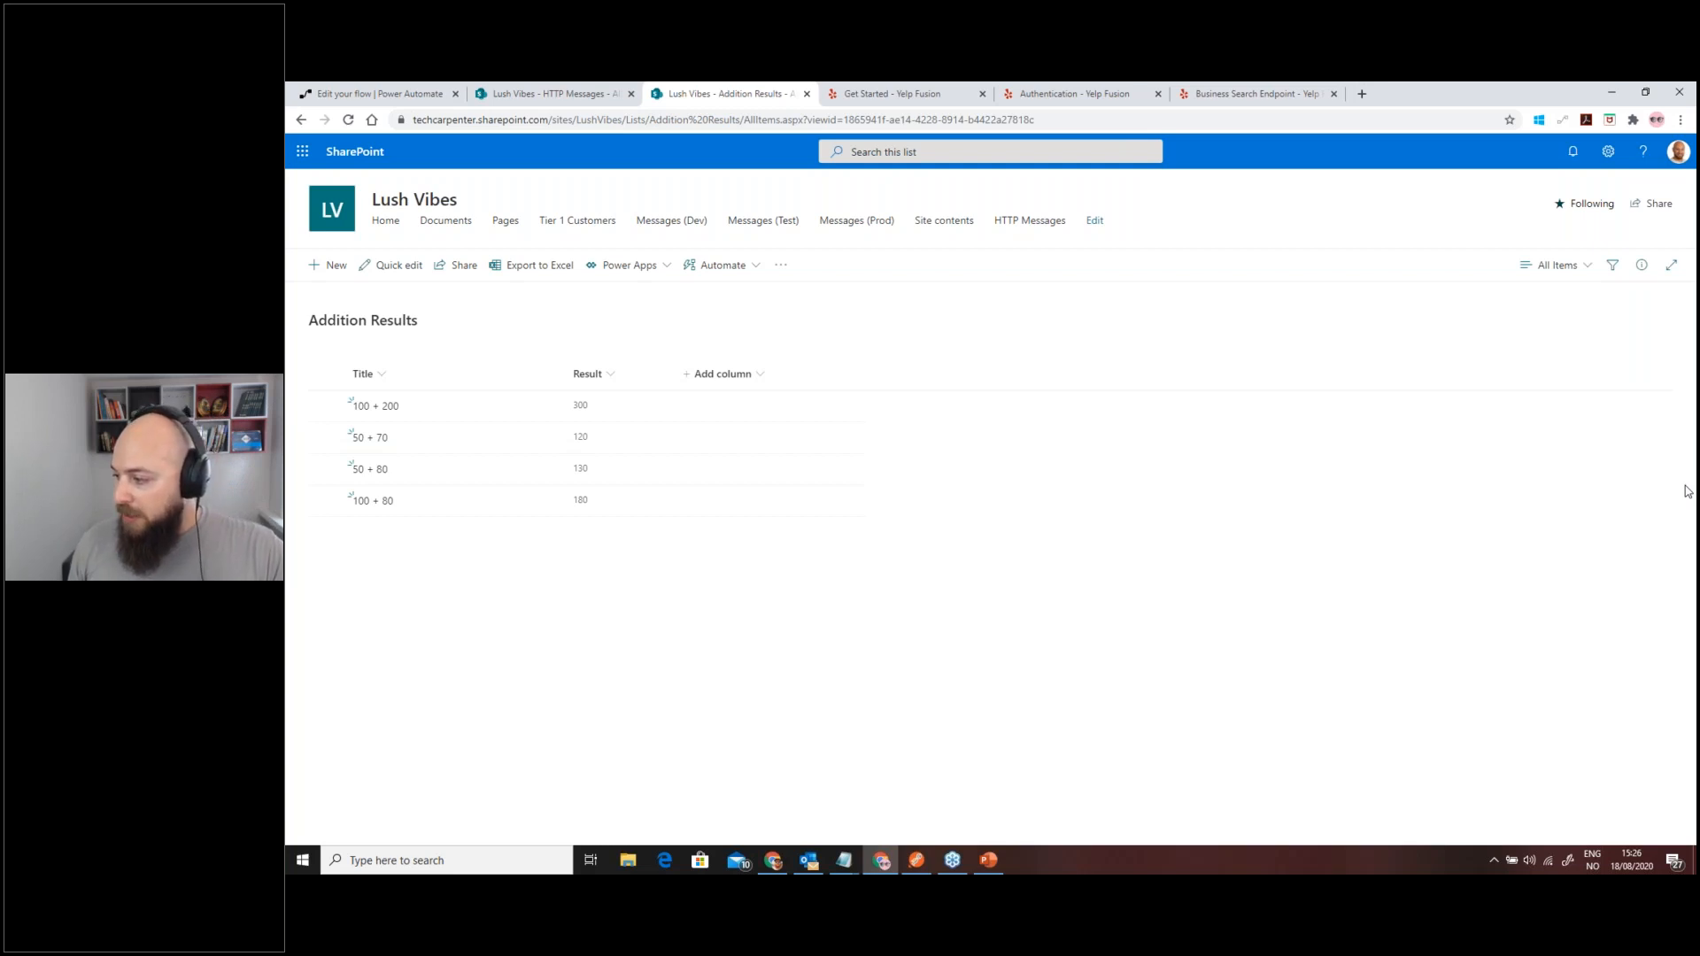
pyautogui.hotkey('alt', 'Tab')
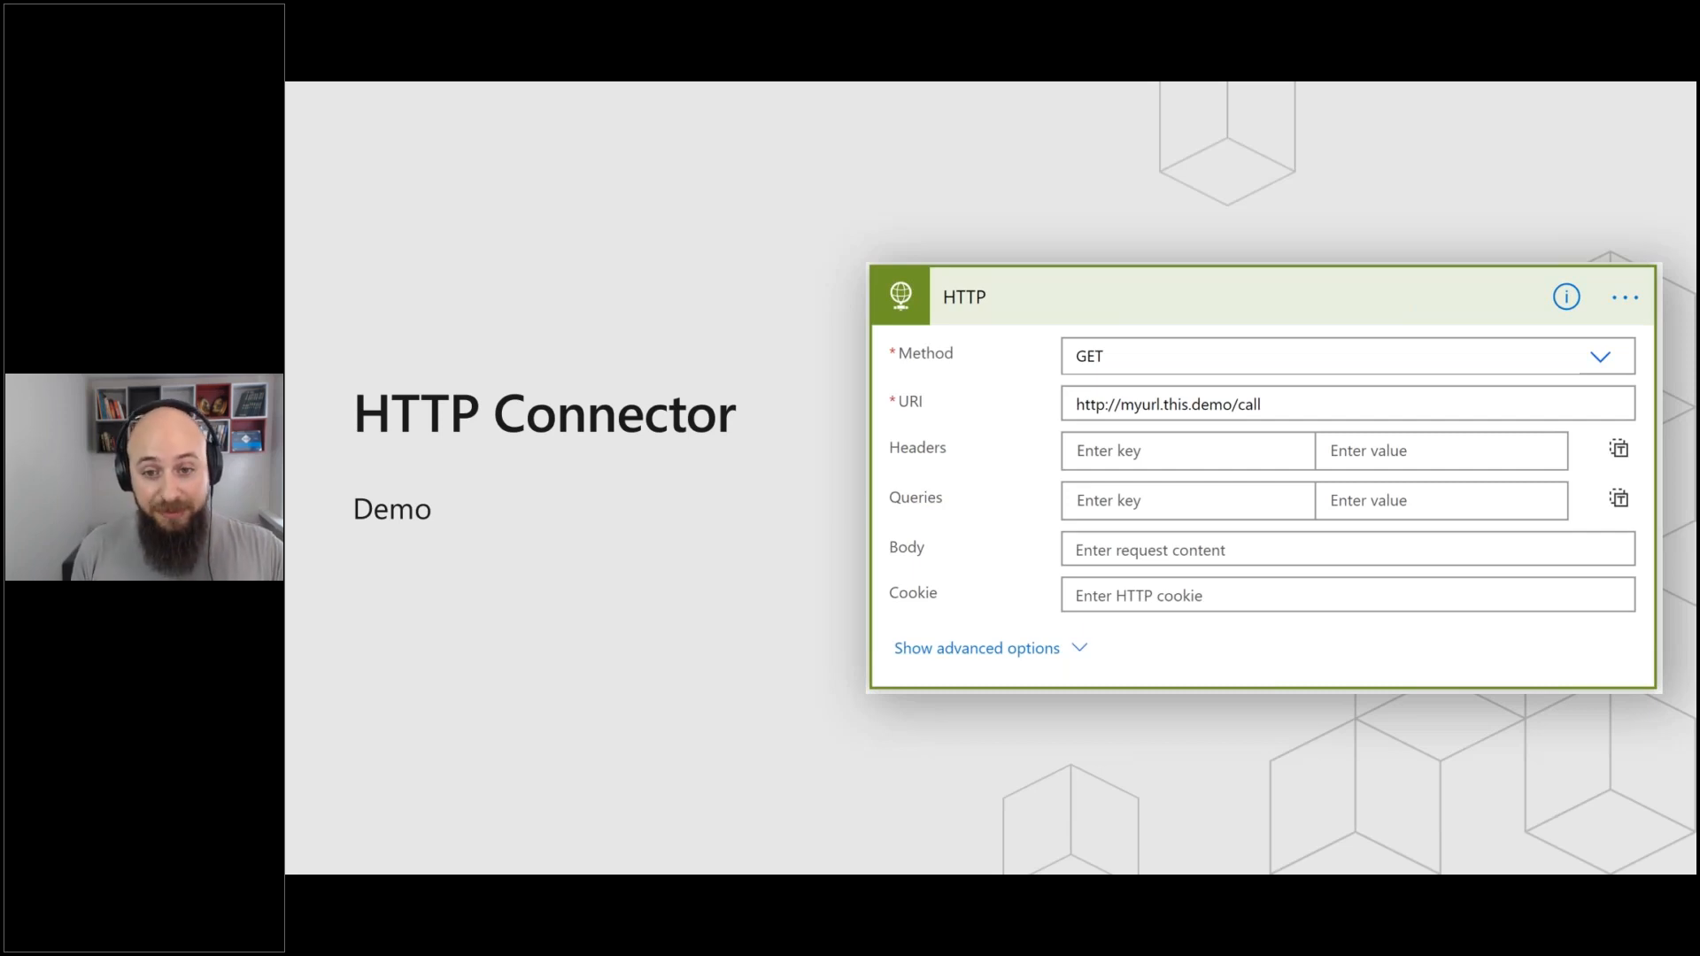
pyautogui.press('Right')
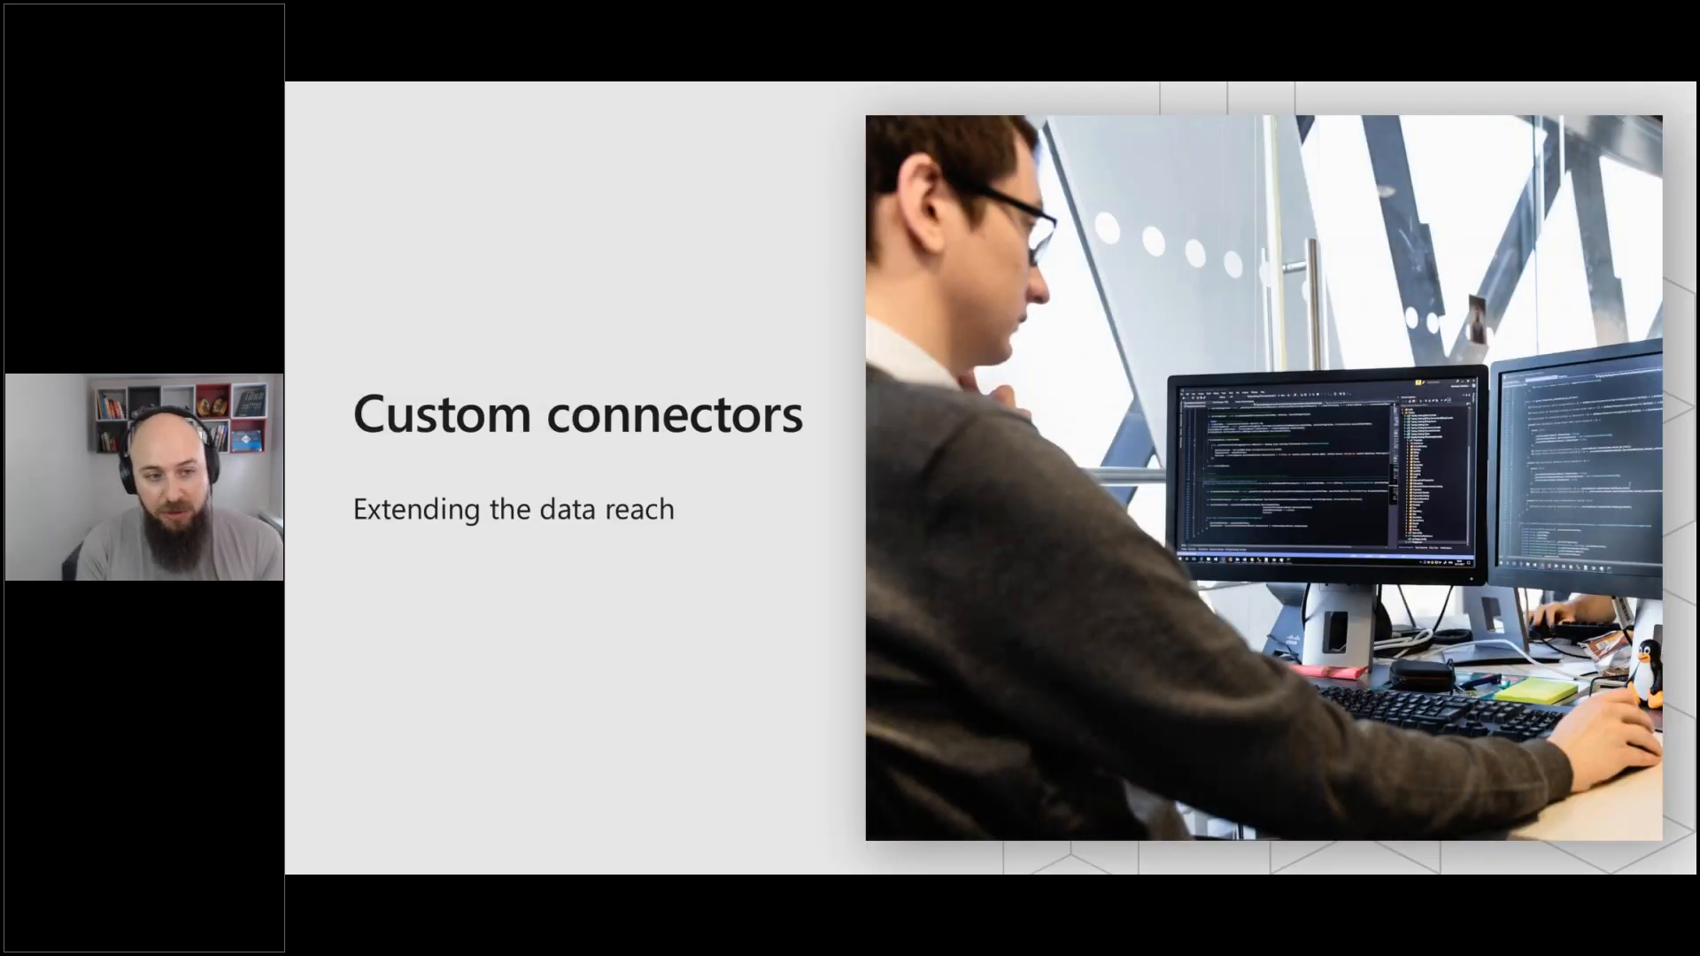
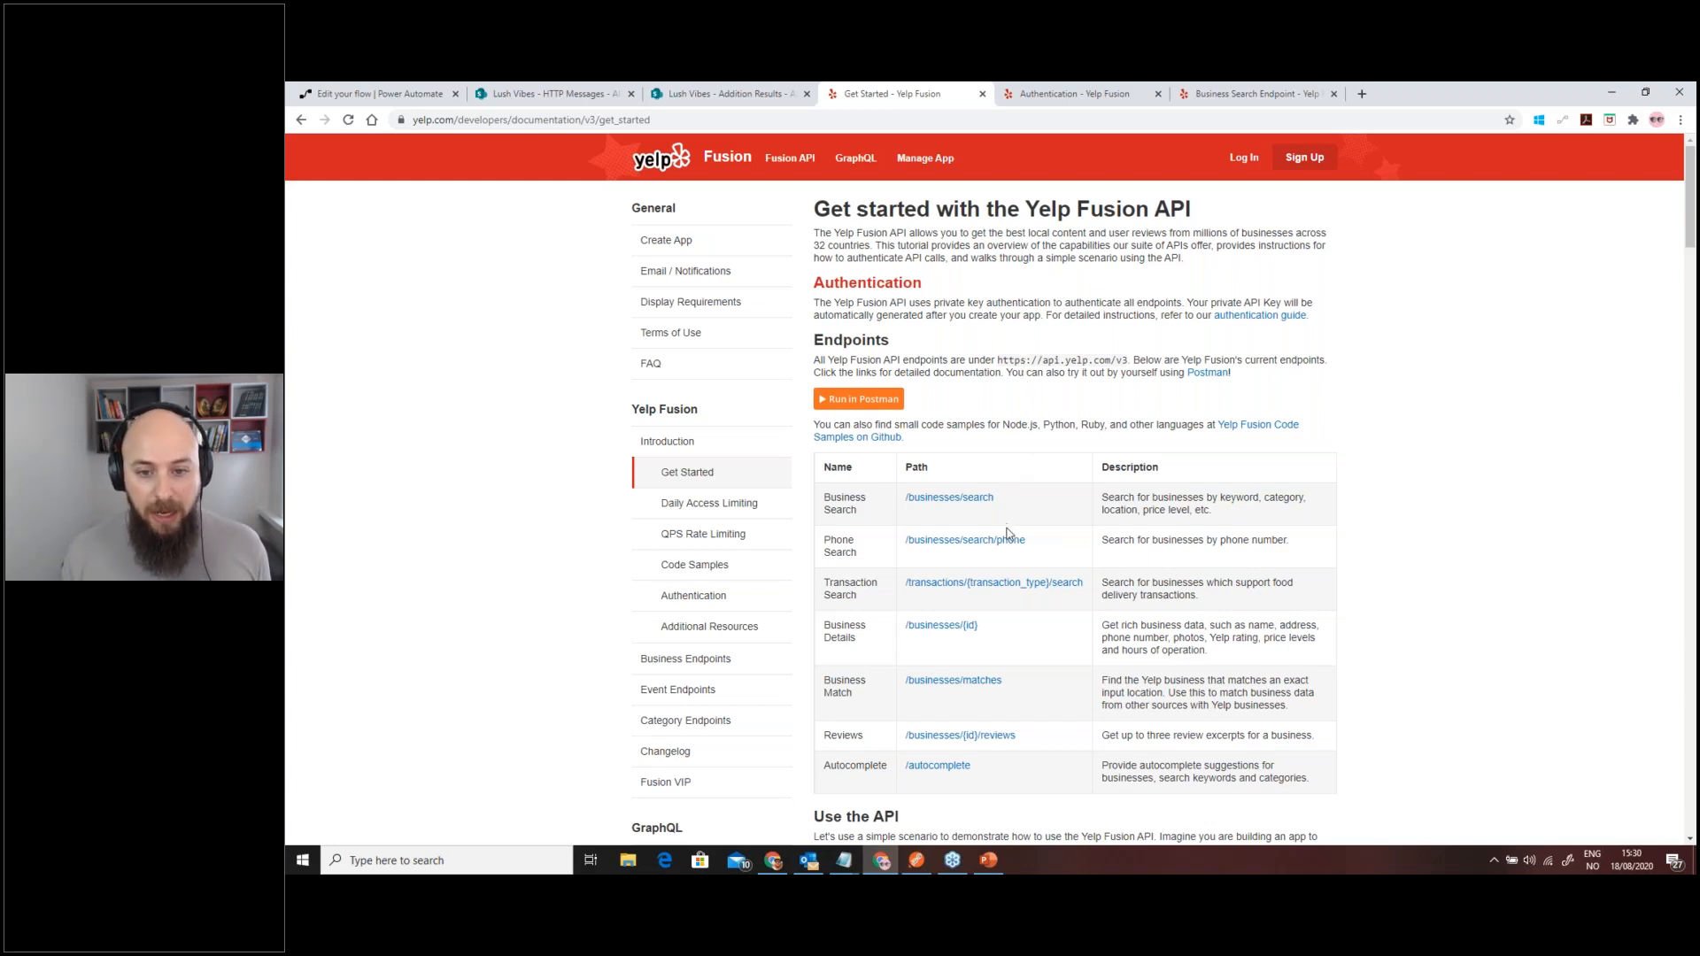
pyautogui.scroll(-3, 1006, 534)
pyautogui.scroll(3, 1014, 505)
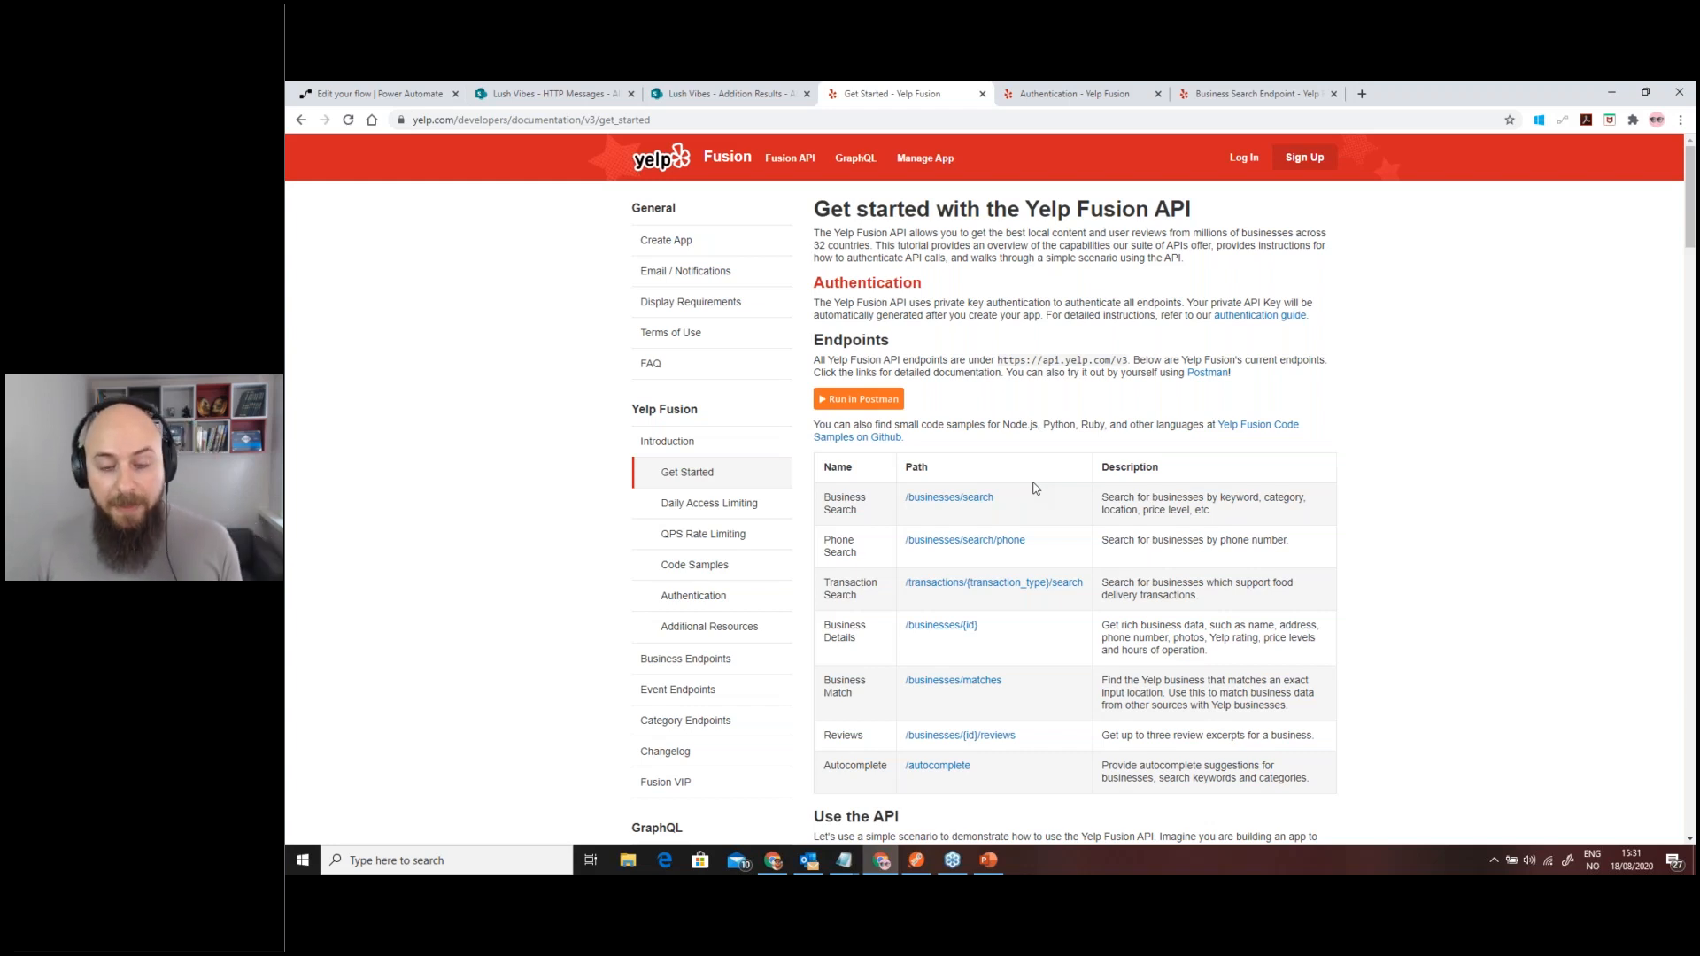
# - Return to Power Automate and open the list of custom connectors
pyautogui.click(413, 99)
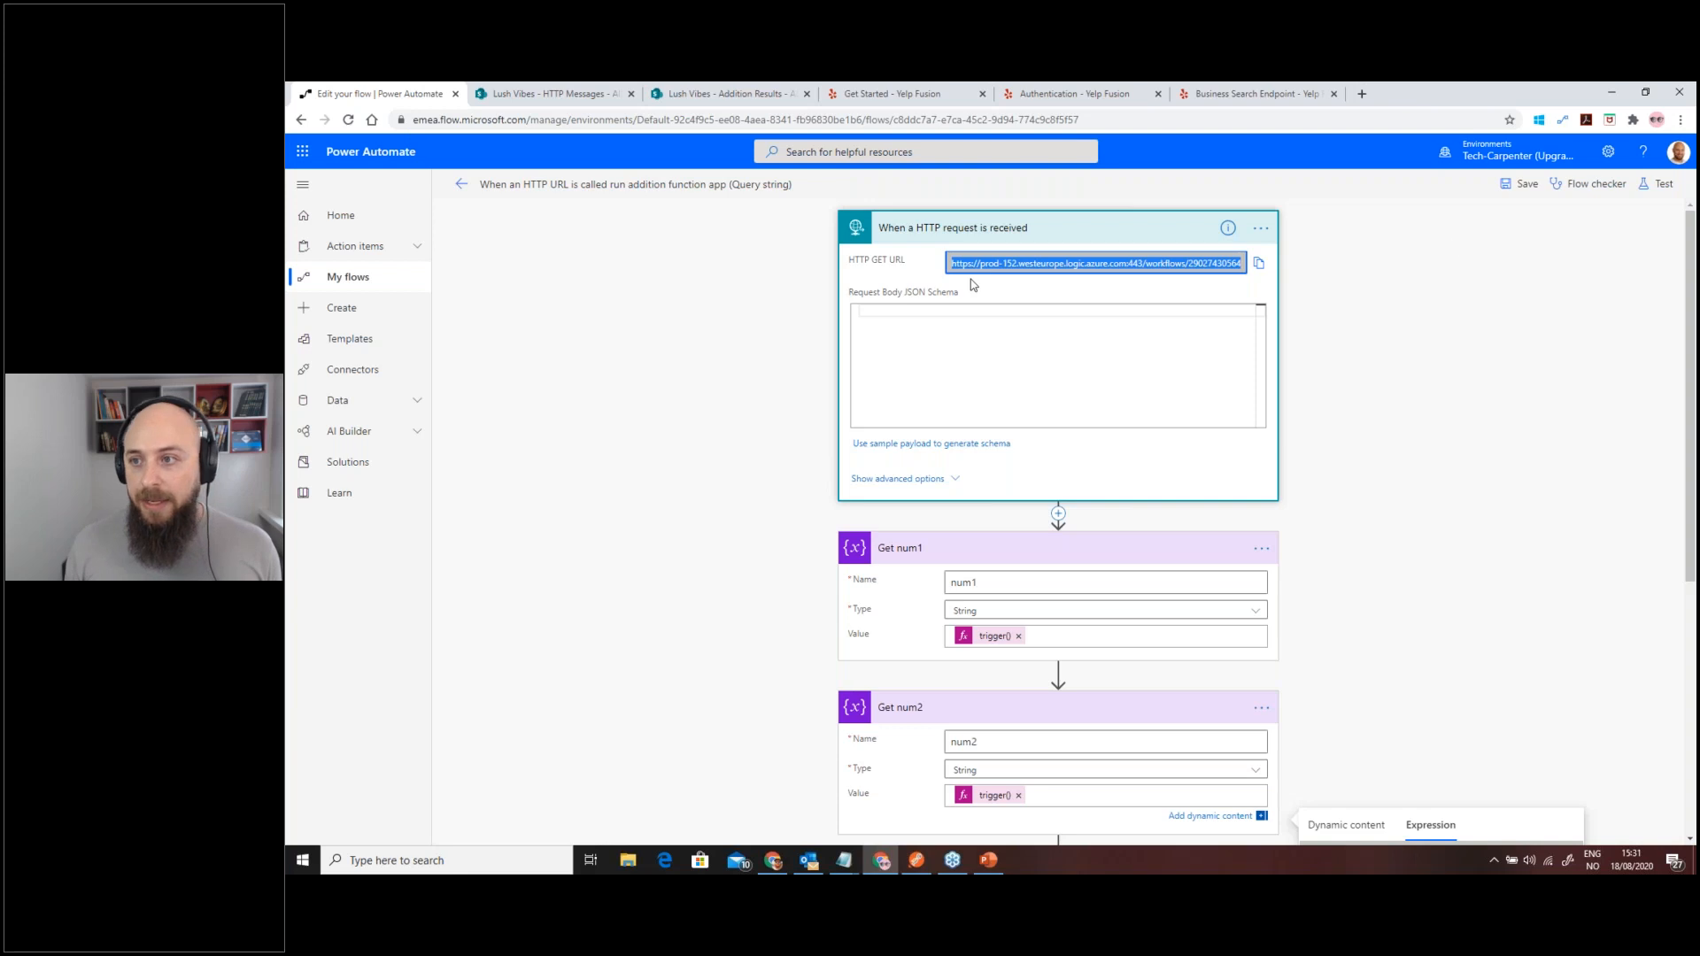
pyautogui.click(406, 400)
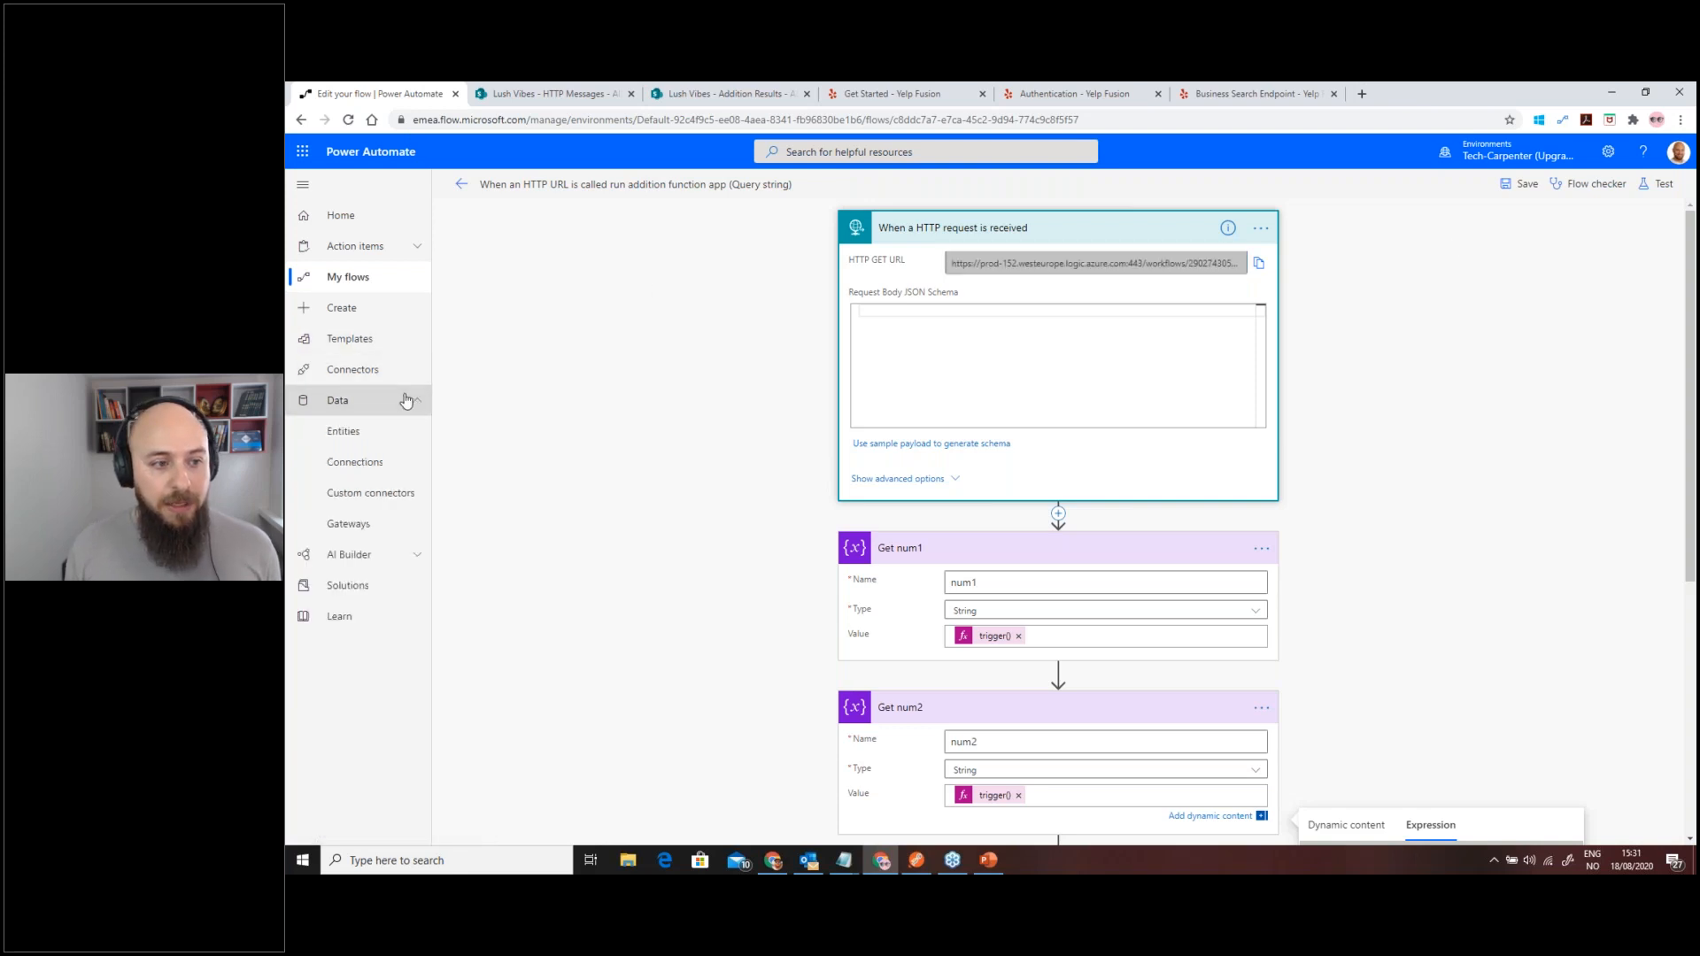
pyautogui.click(396, 493)
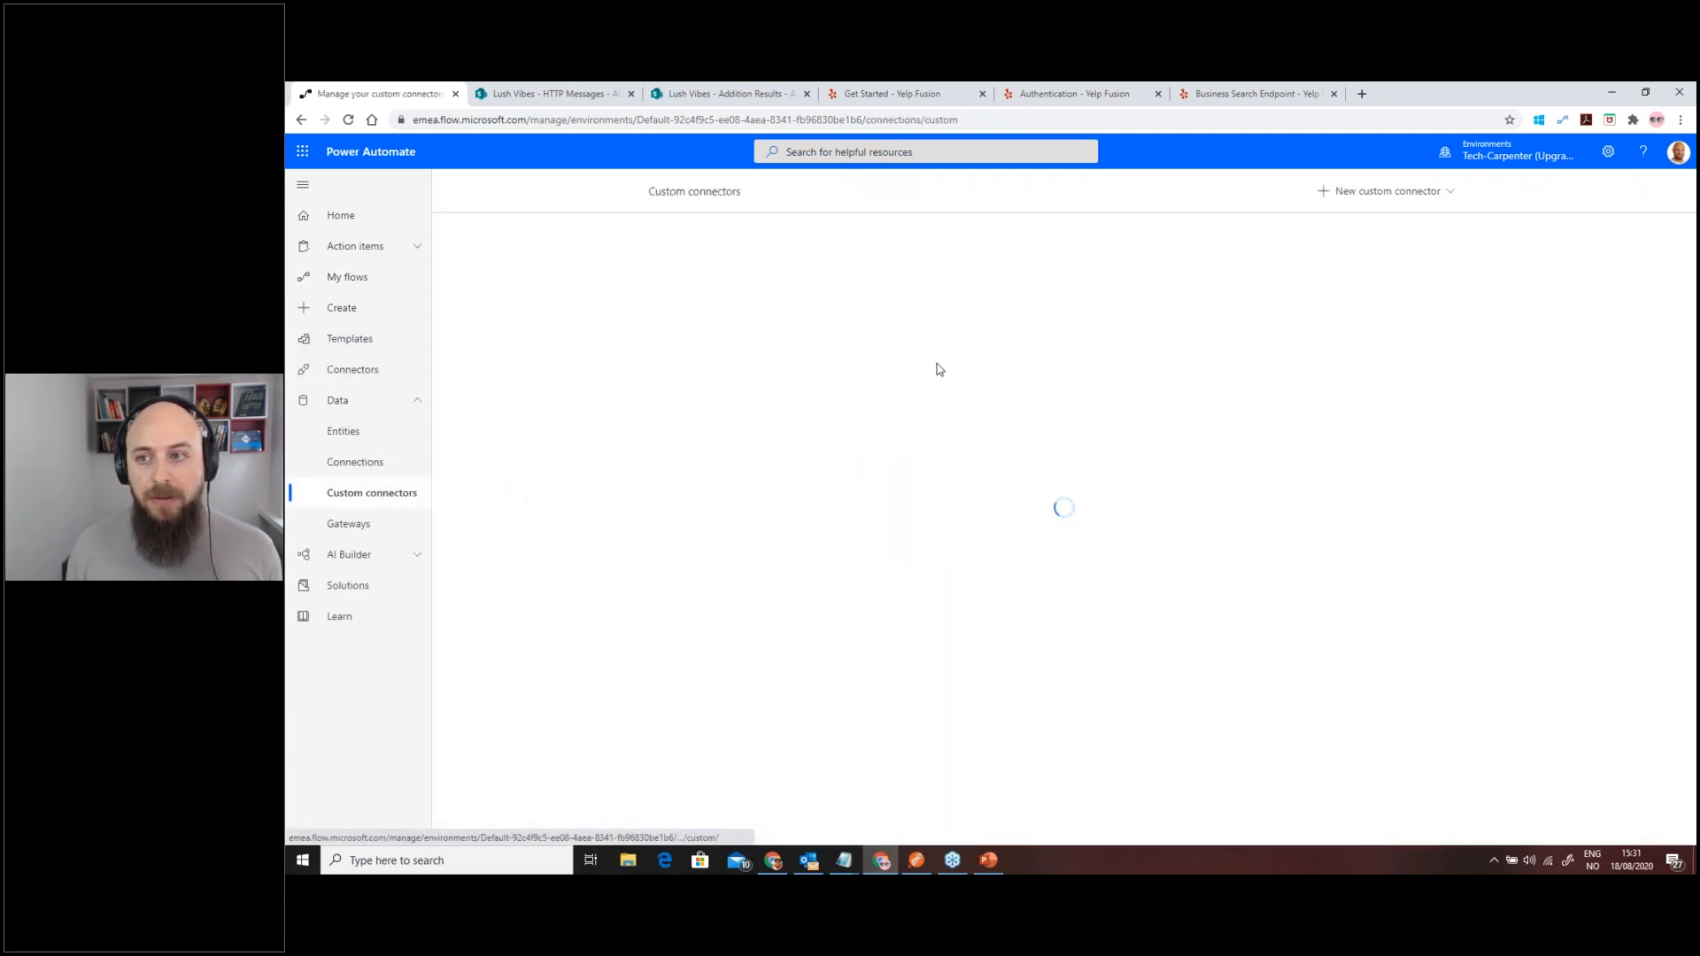
# - Create a new custom connector from blank named ESPC_Webinar and continue to its general information
pyautogui.click(1451, 201)
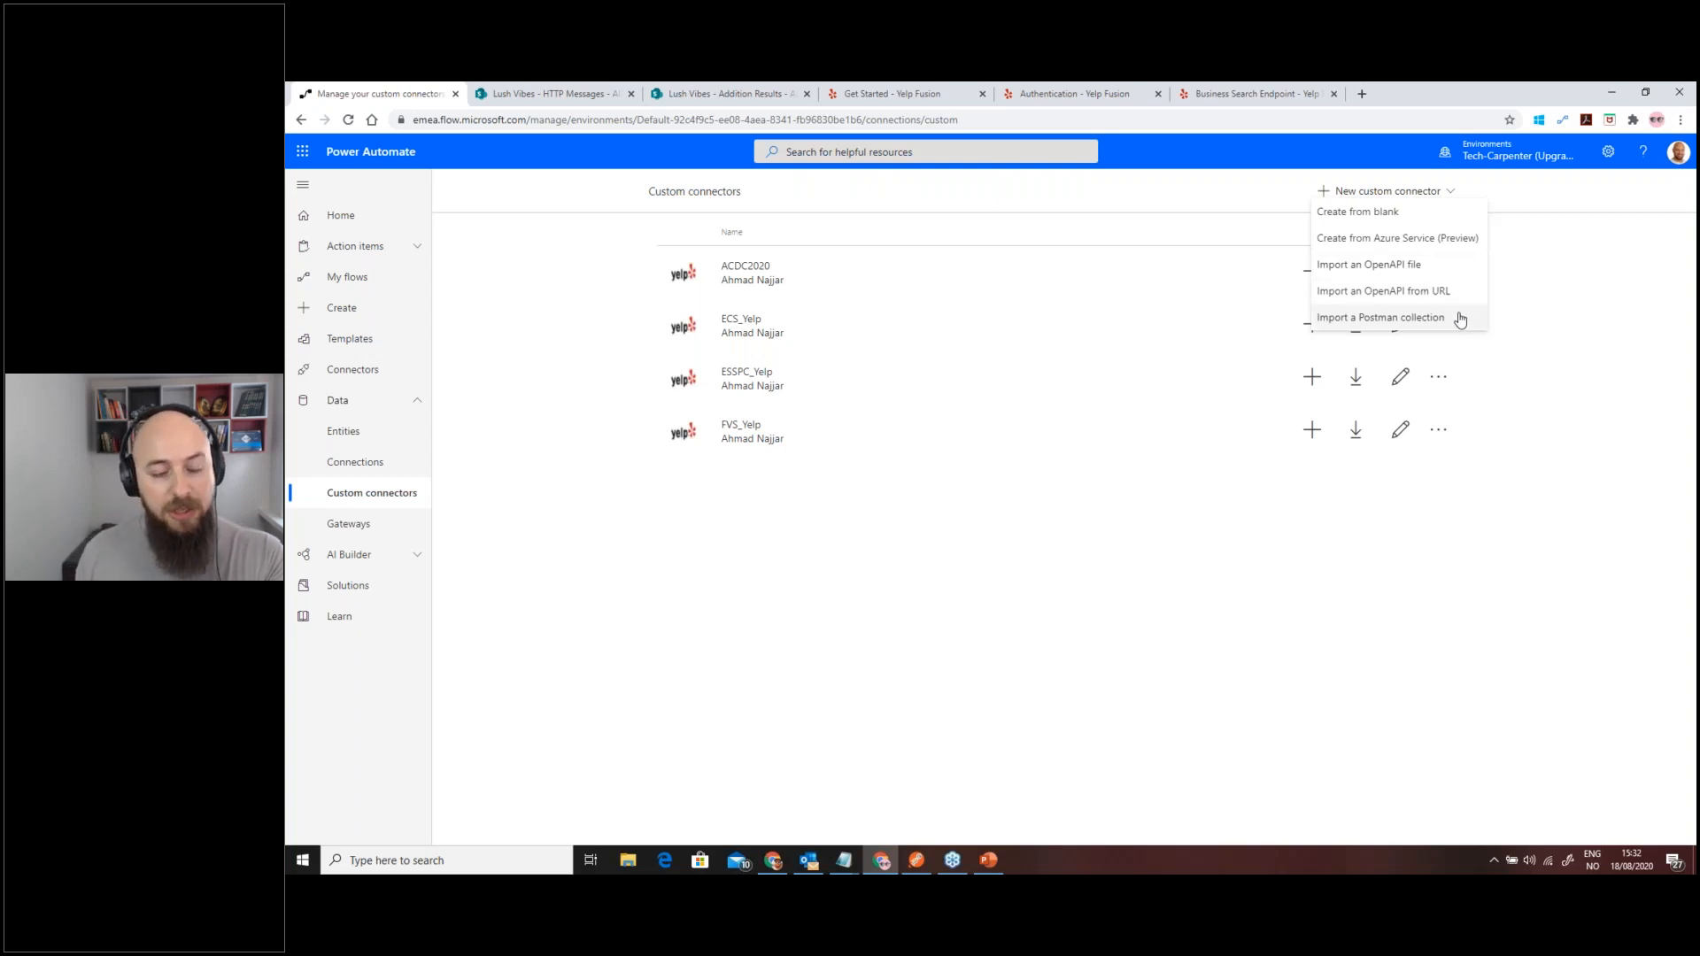
pyautogui.click(1423, 217)
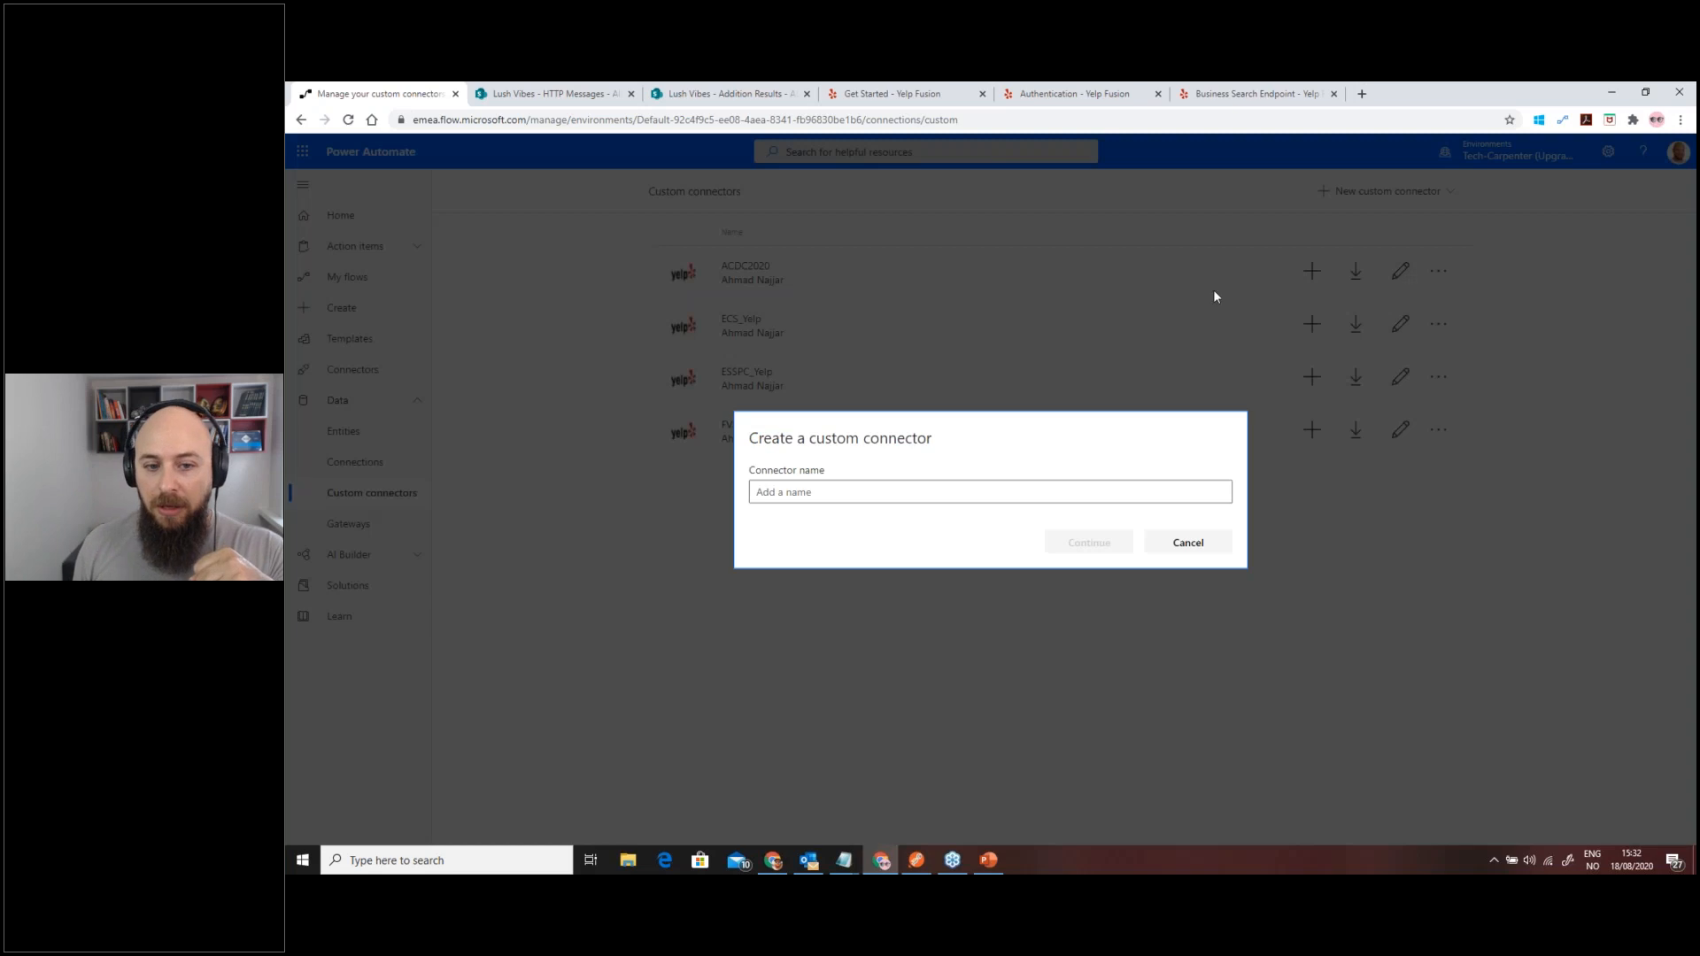
pyautogui.click(912, 492)
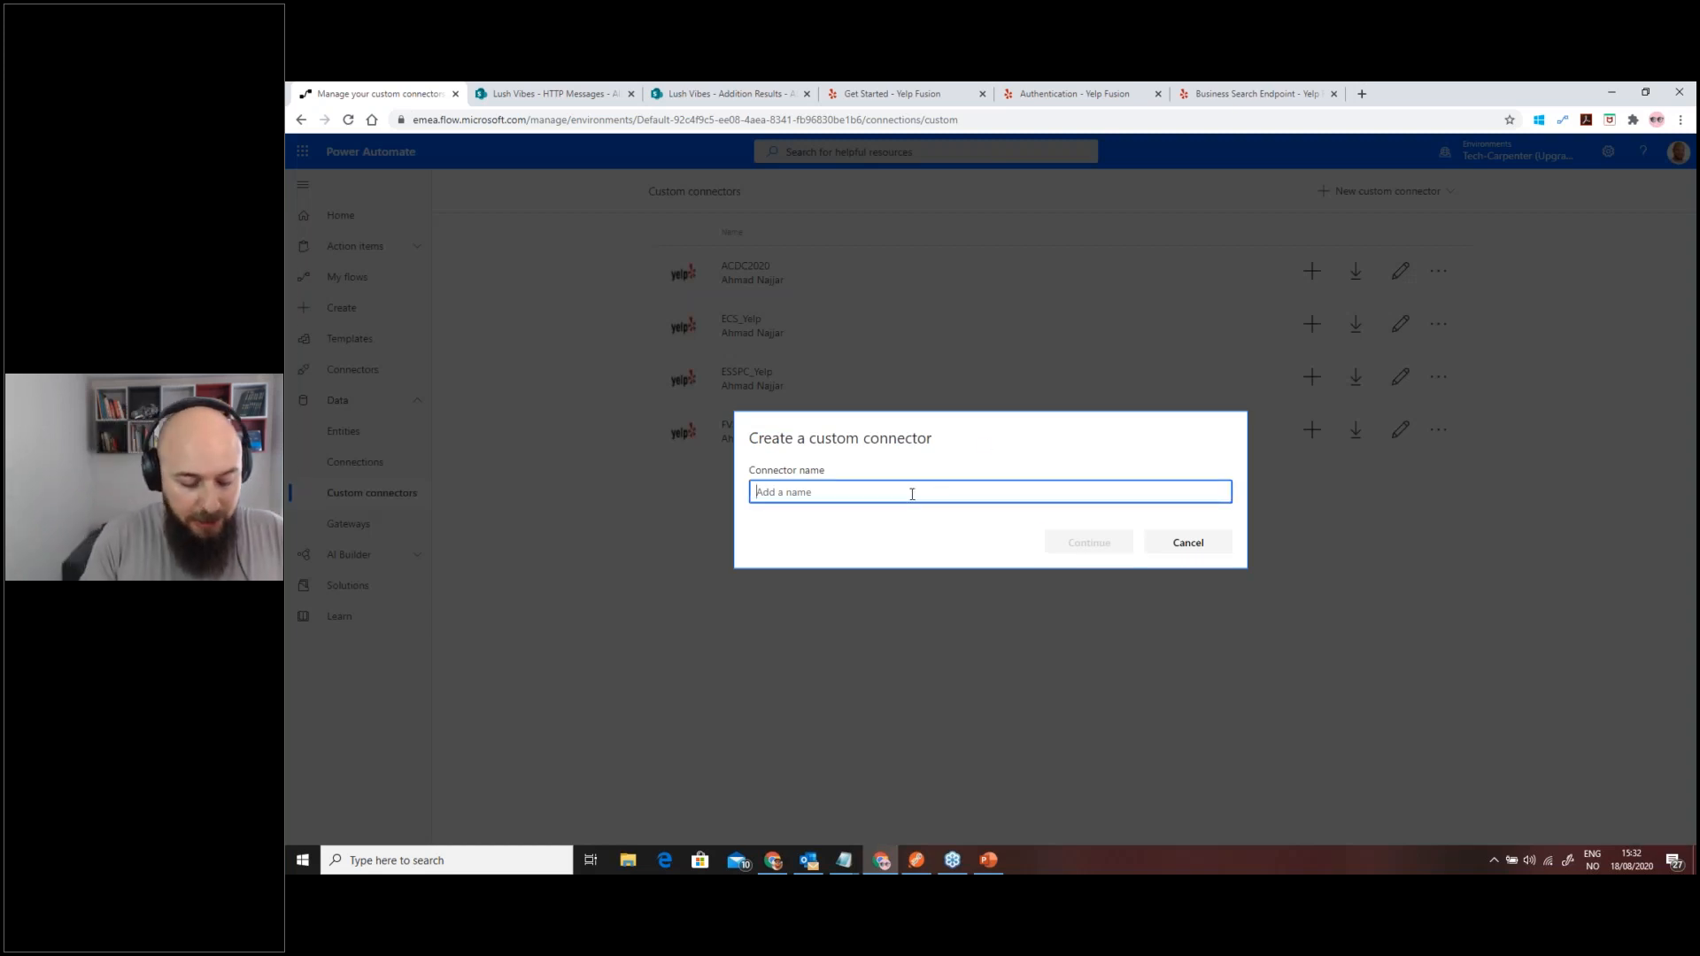
pyautogui.write('ESPC')
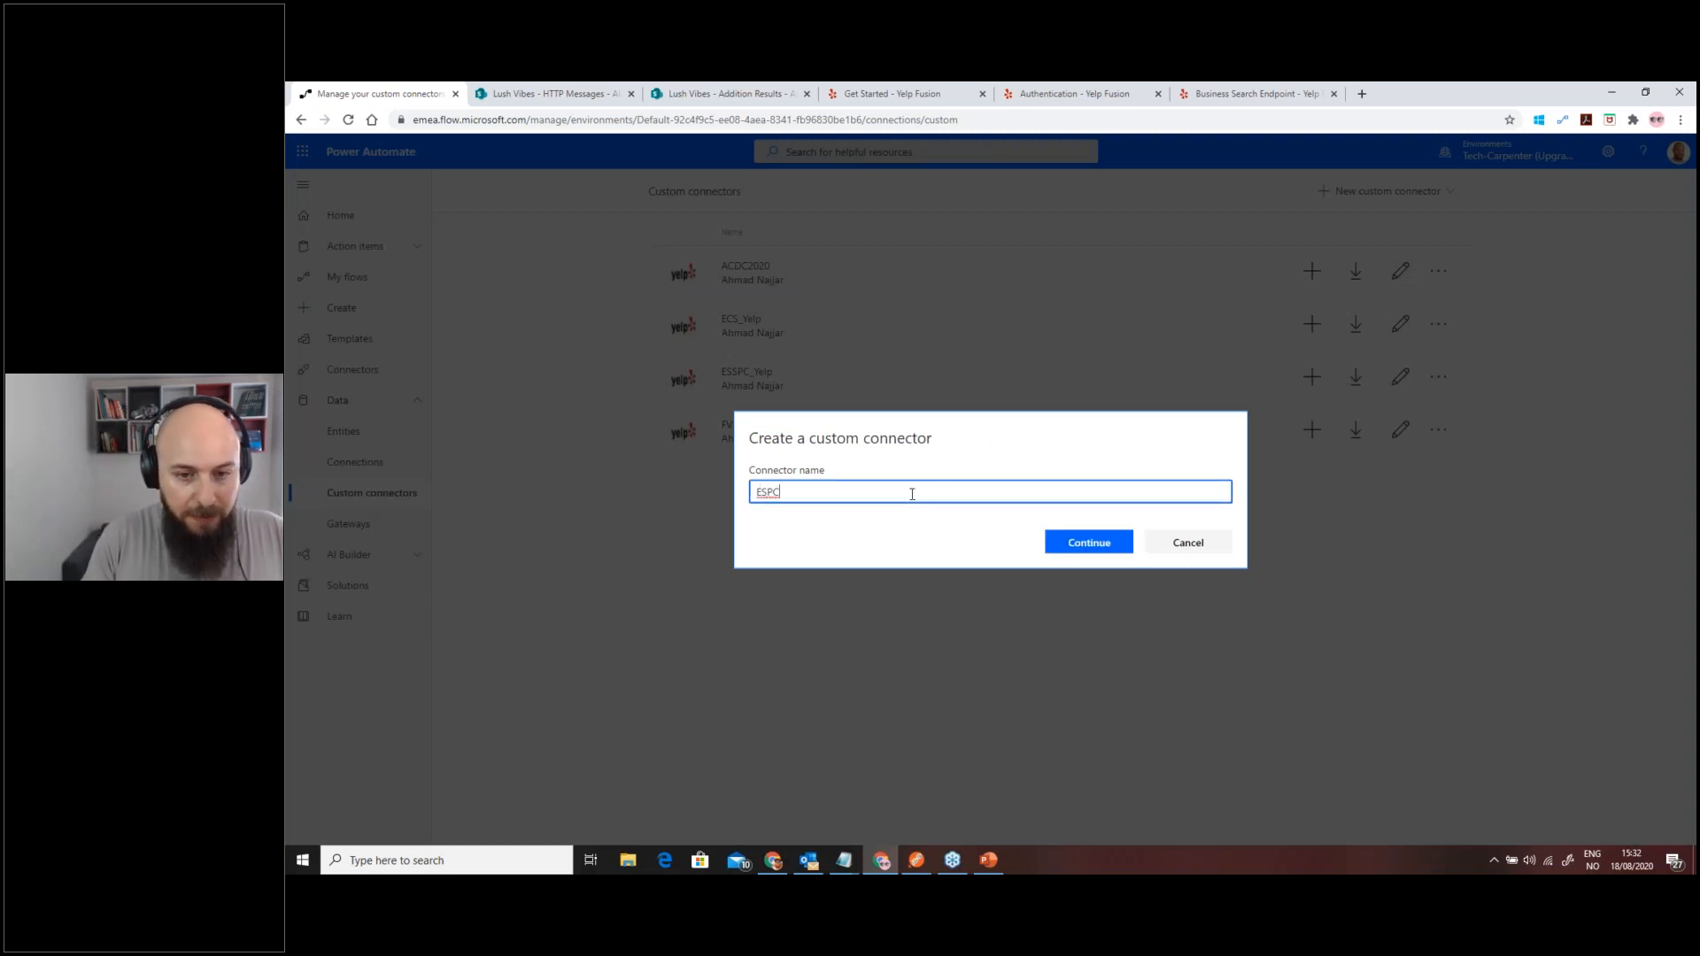
pyautogui.write('_Webinar')
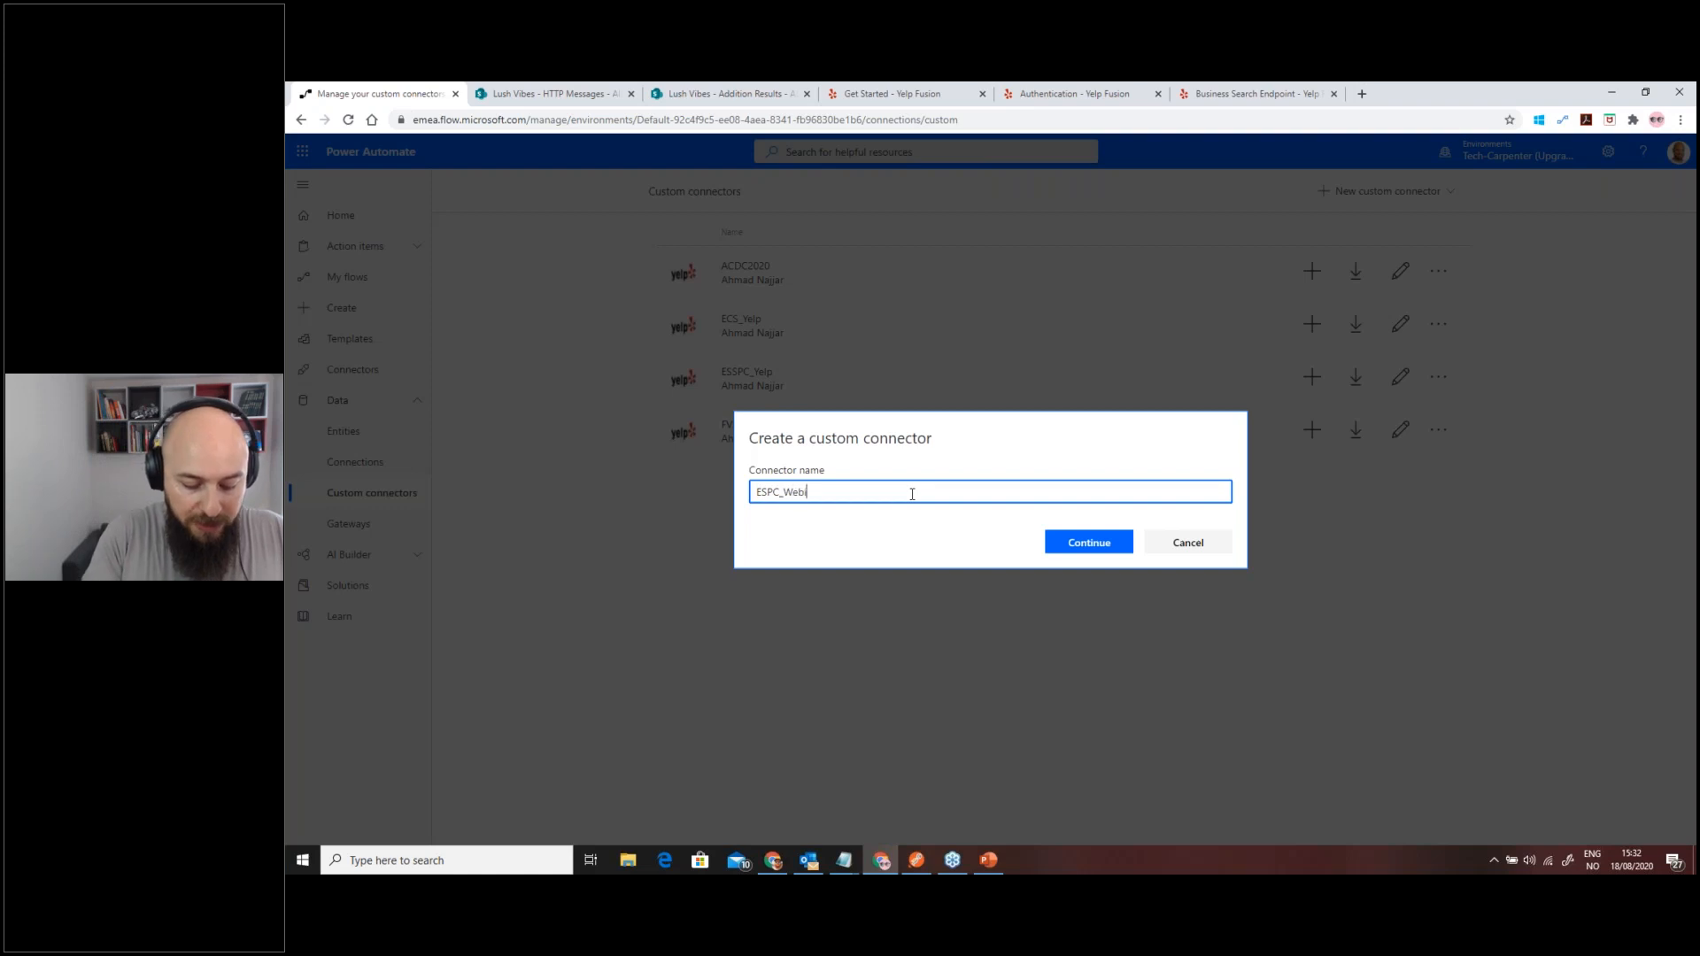
pyautogui.click(1088, 542)
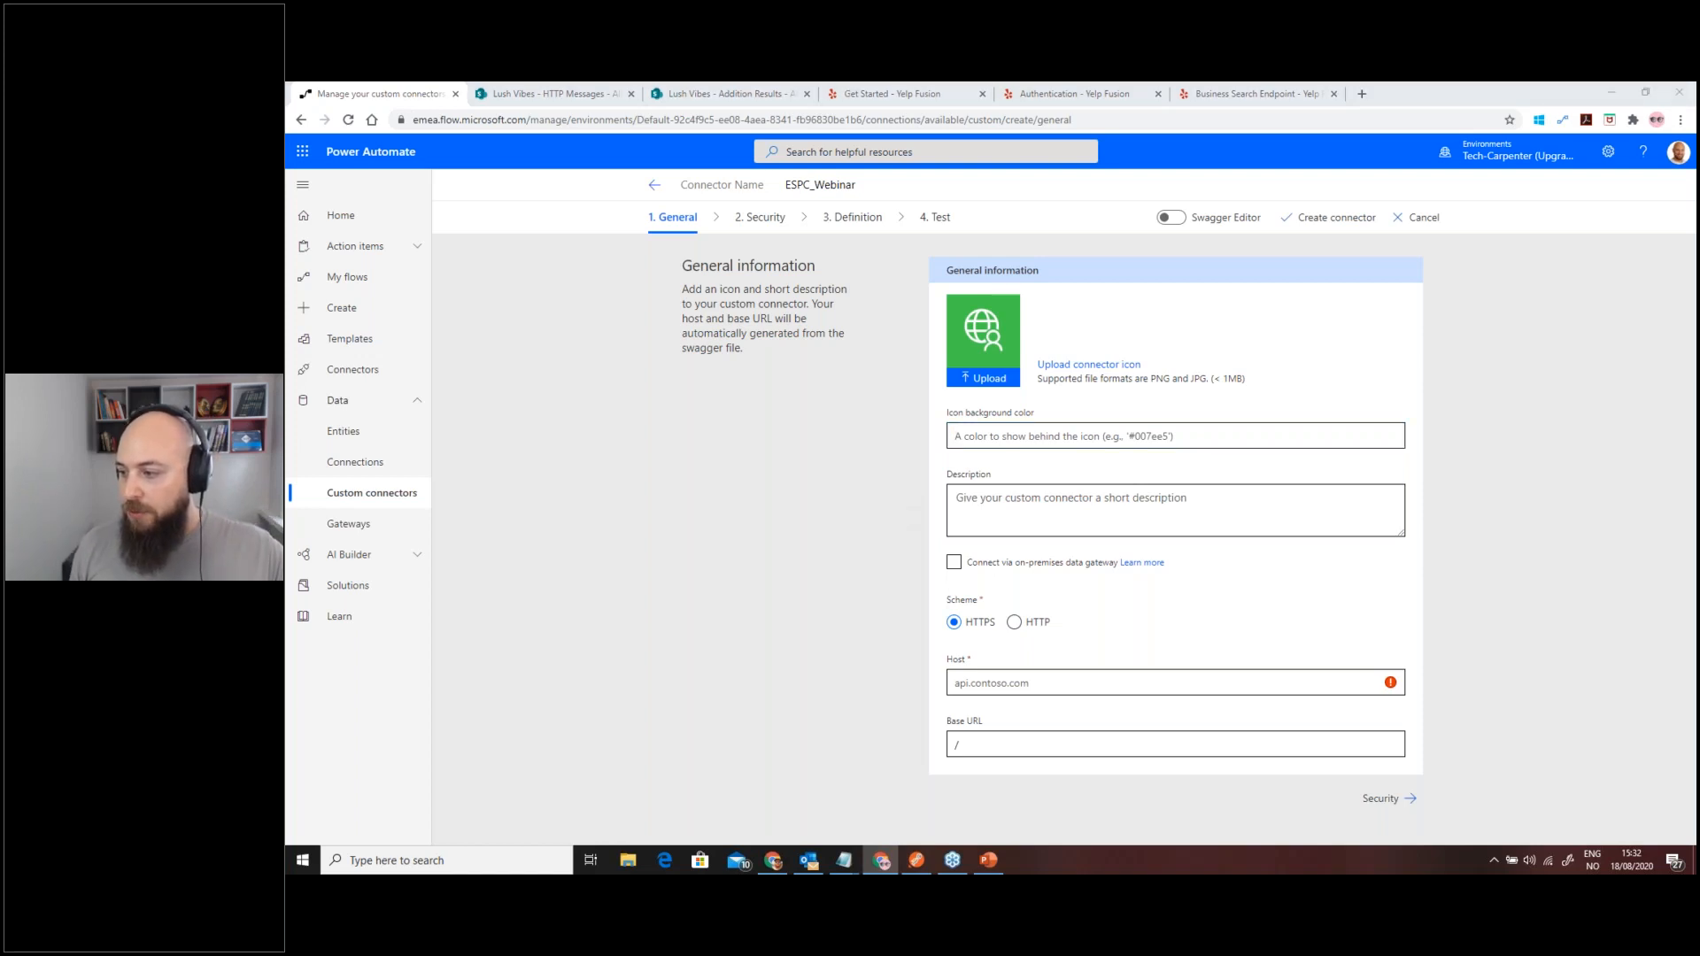
pyautogui.hotkey('alt', 'Tab')
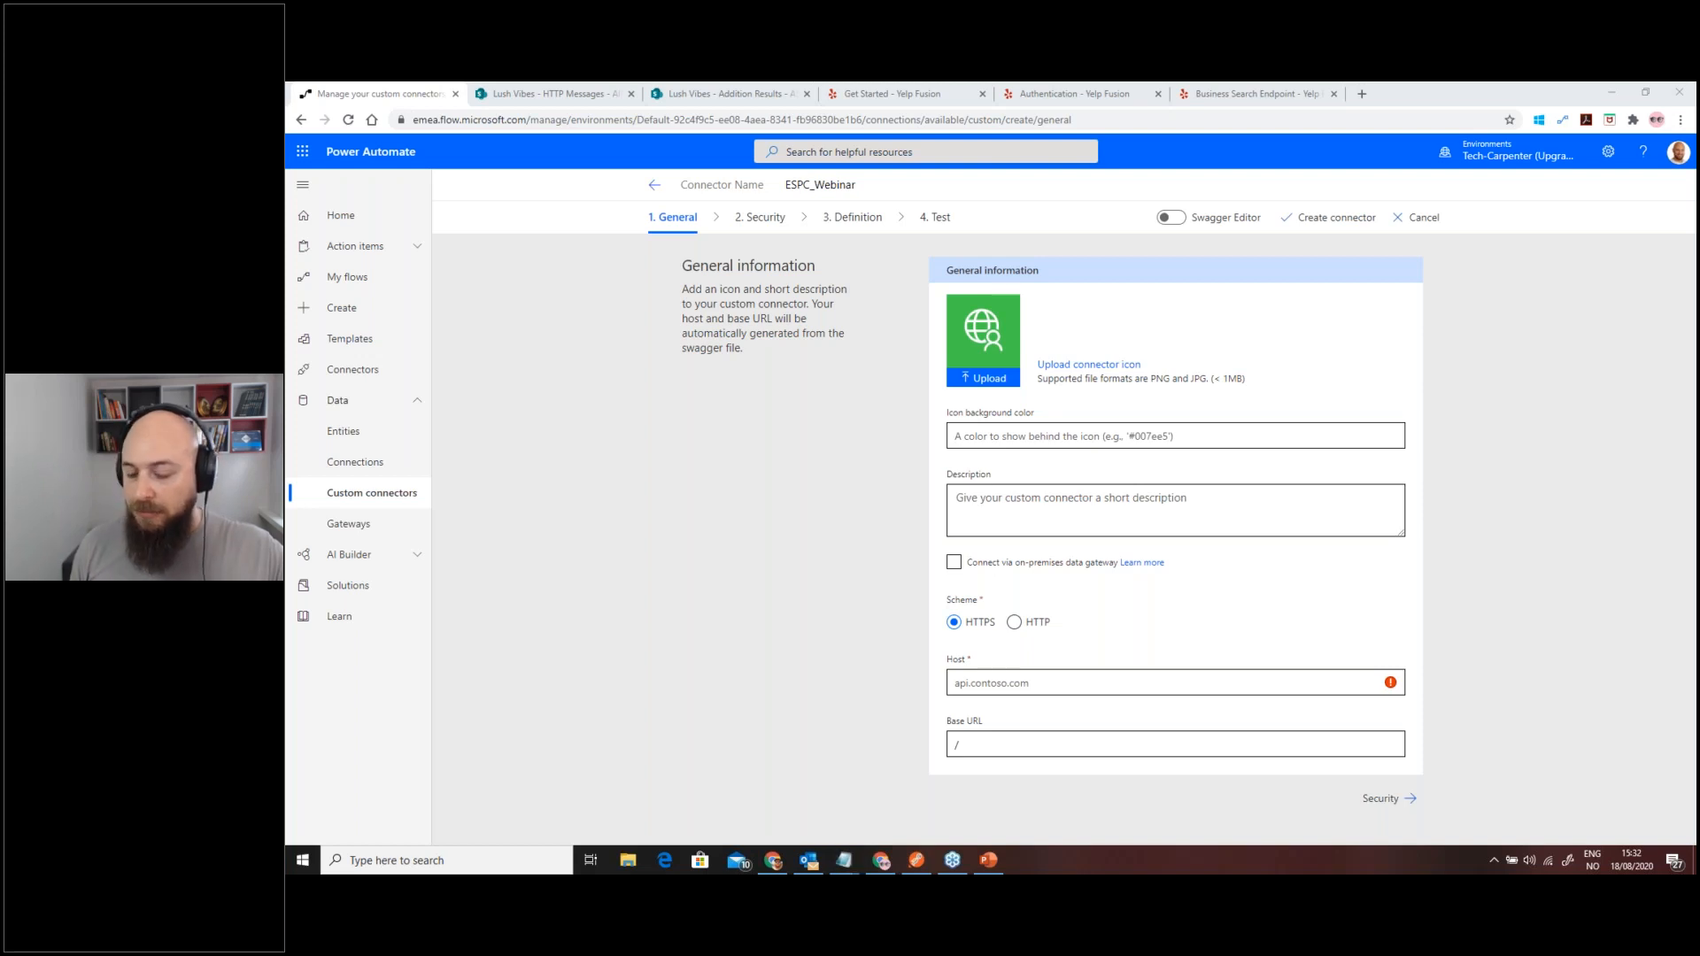
pyautogui.hotkey('alt', 'Tab')
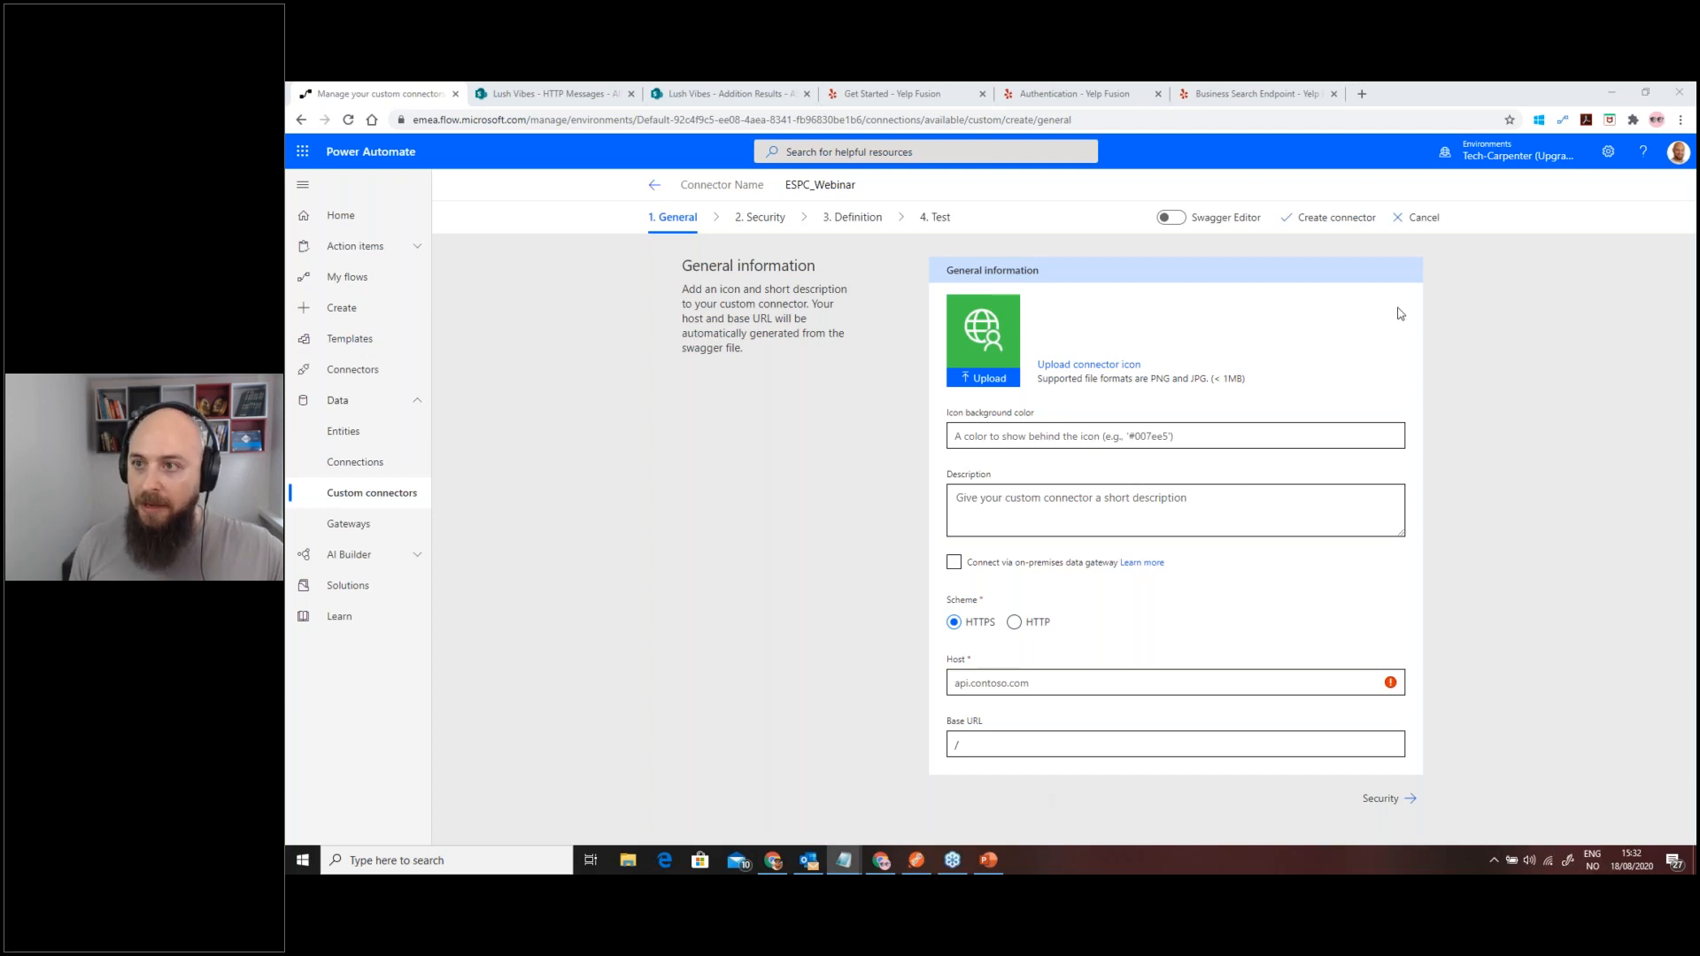
pyautogui.click(1471, 93)
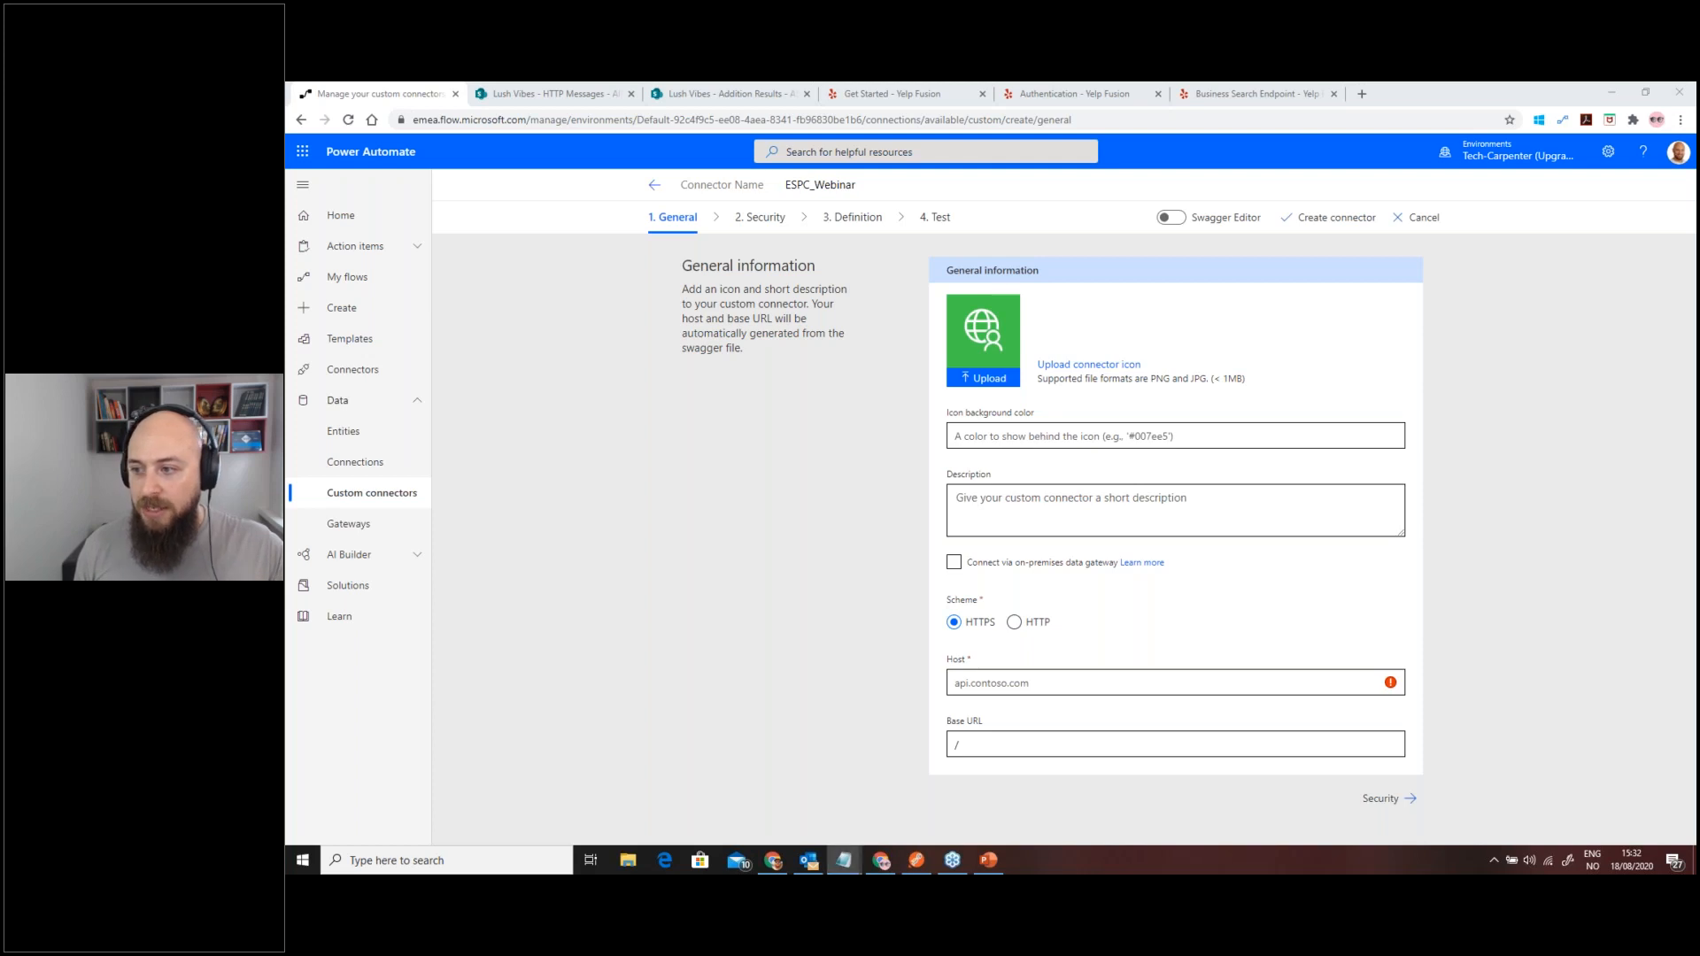
pyautogui.click(1032, 438)
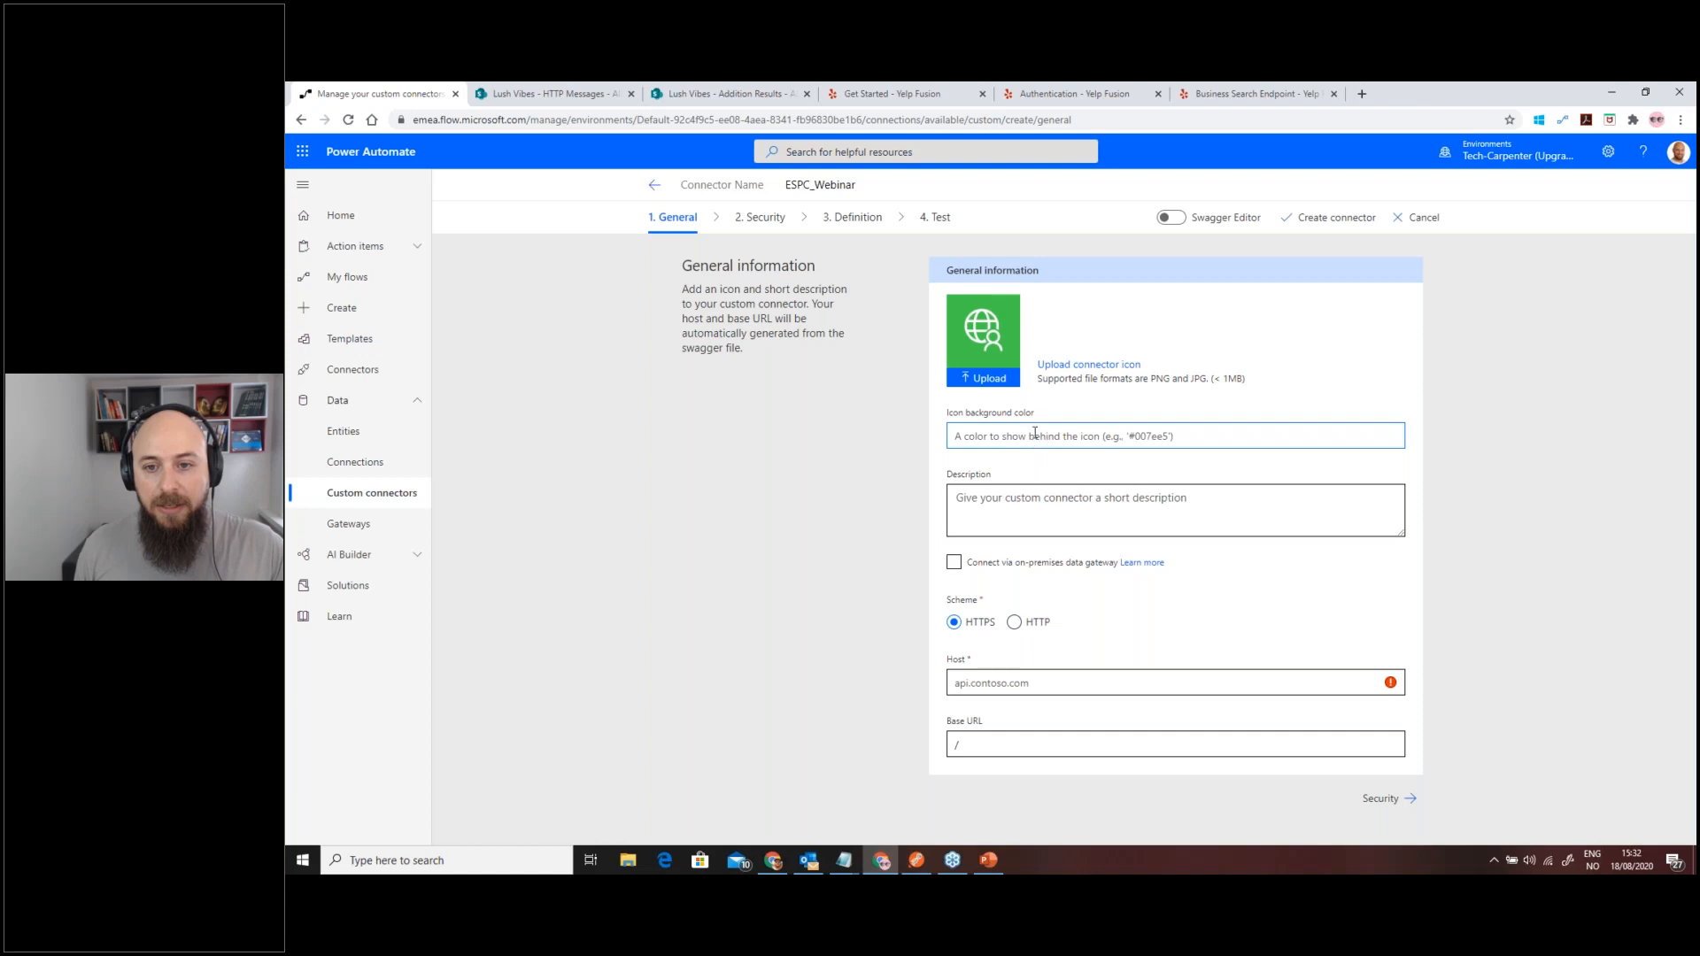
pyautogui.click(1073, 369)
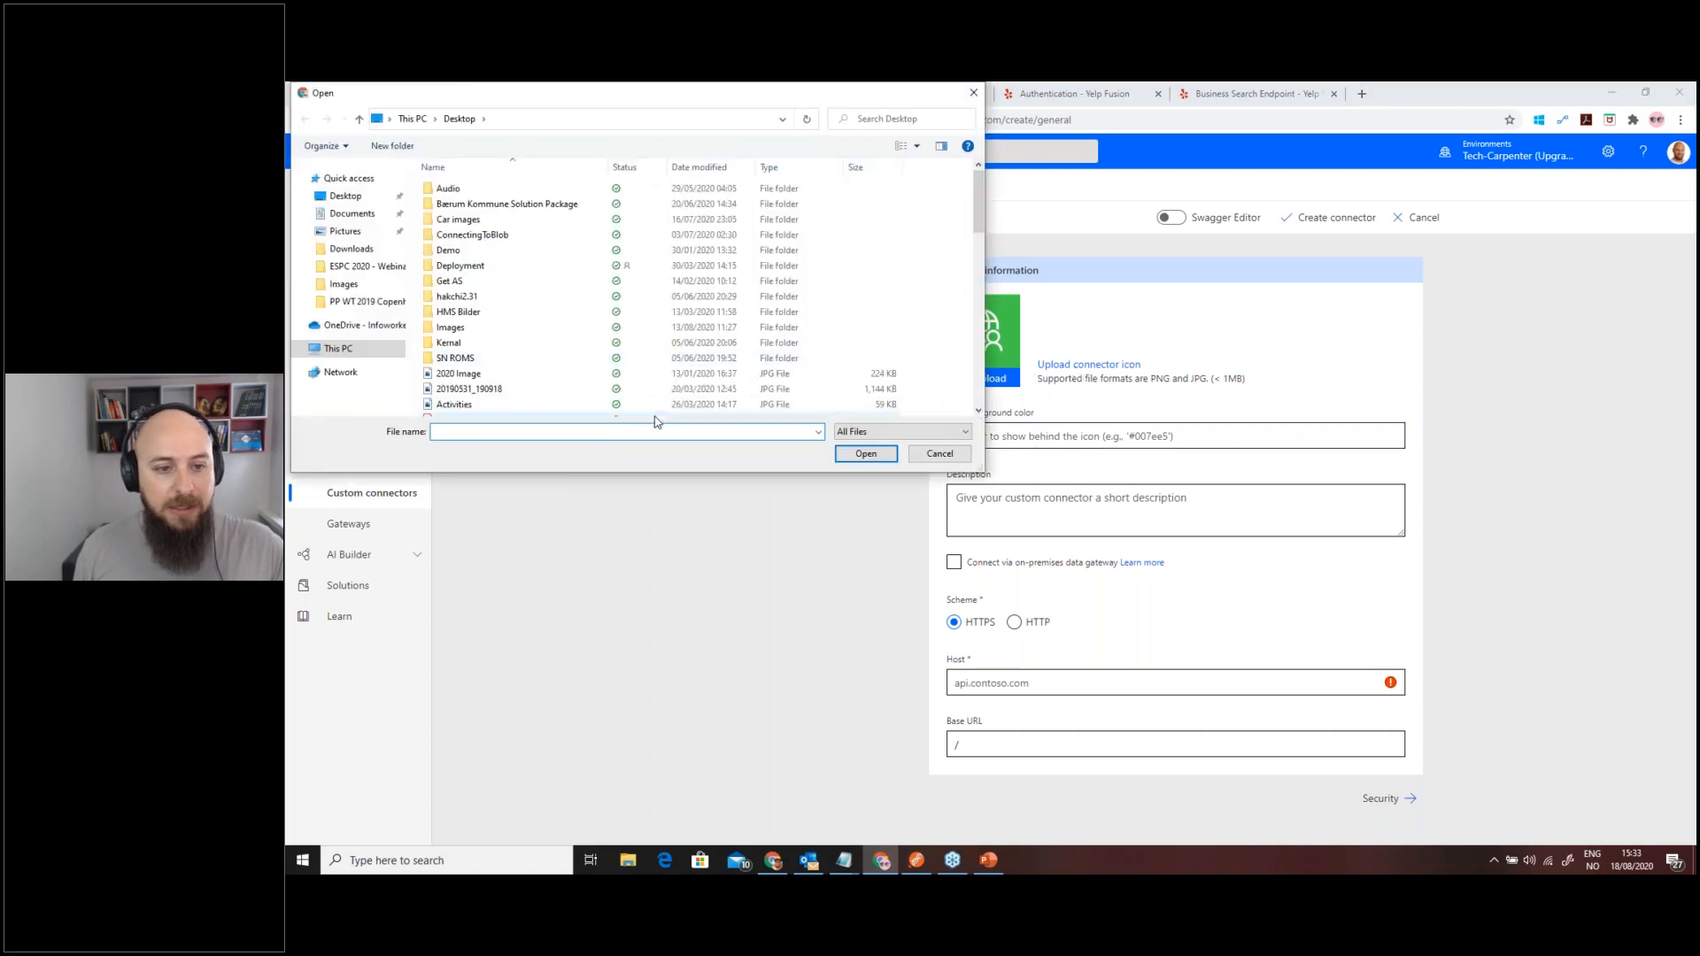
pyautogui.write('https://s3-media0.fl.yelpcdn.com/assets/srv0/styleguide/1ea40efd80f5/assets/img/brand_guidelines/yelp_fullcolor.png')
pyautogui.press('Return')
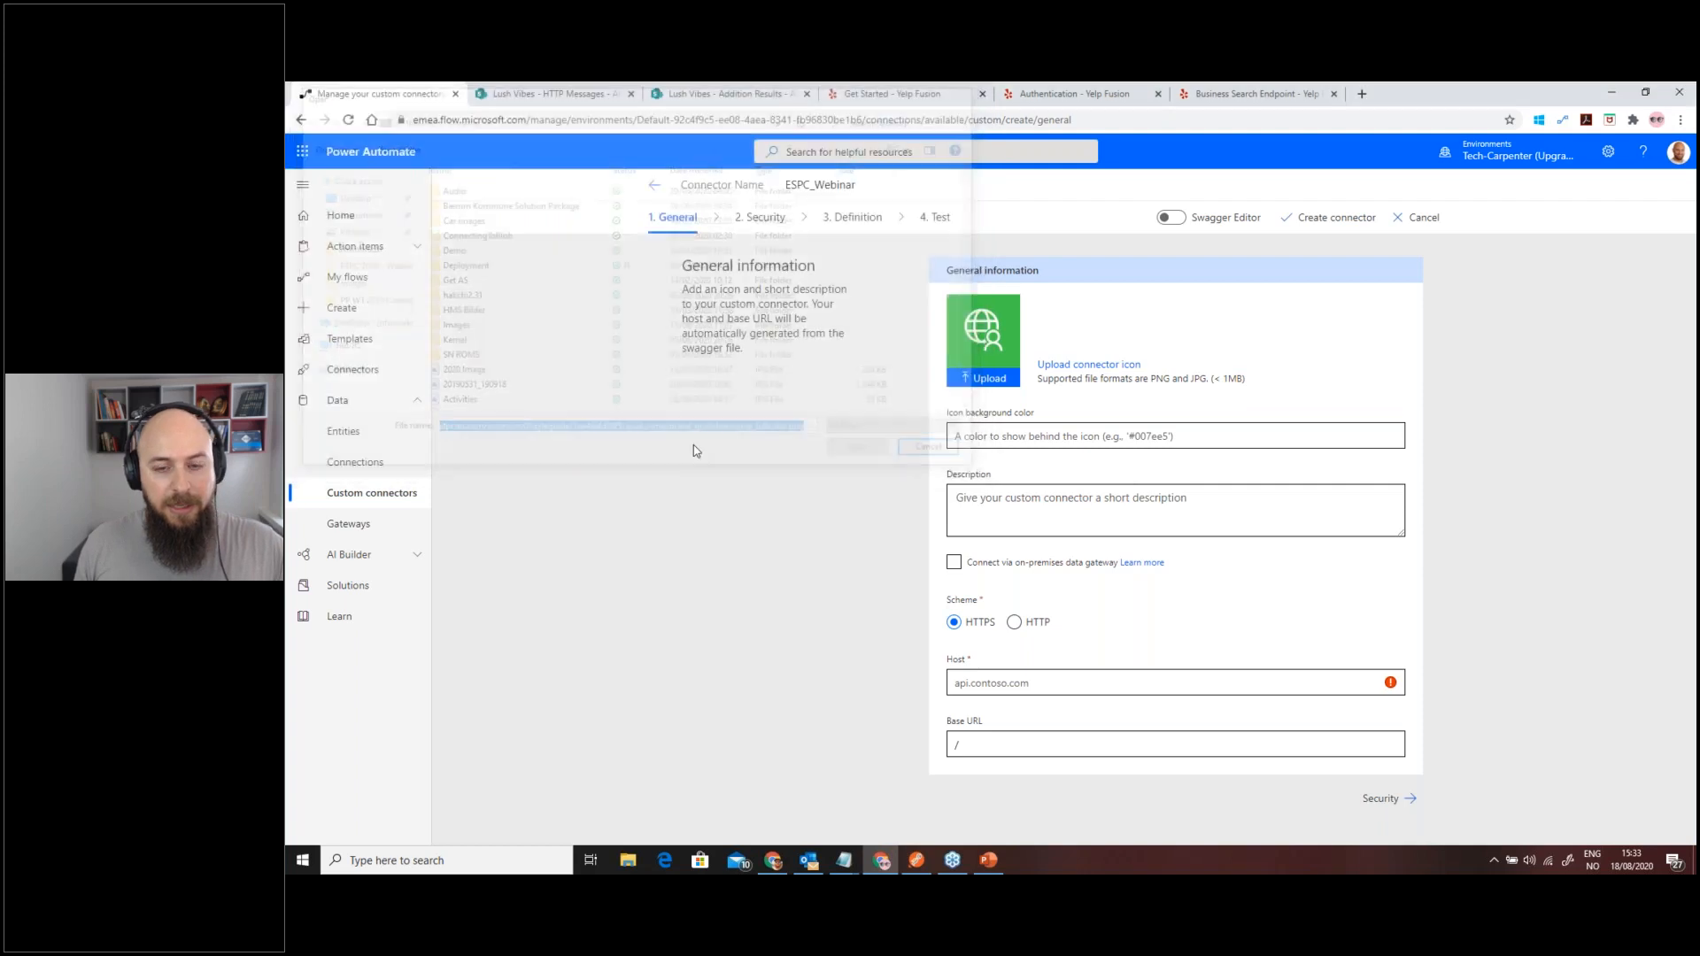
# - Try a black icon background for the connector, then set the icon background color to #ffffff
pyautogui.click(951, 437)
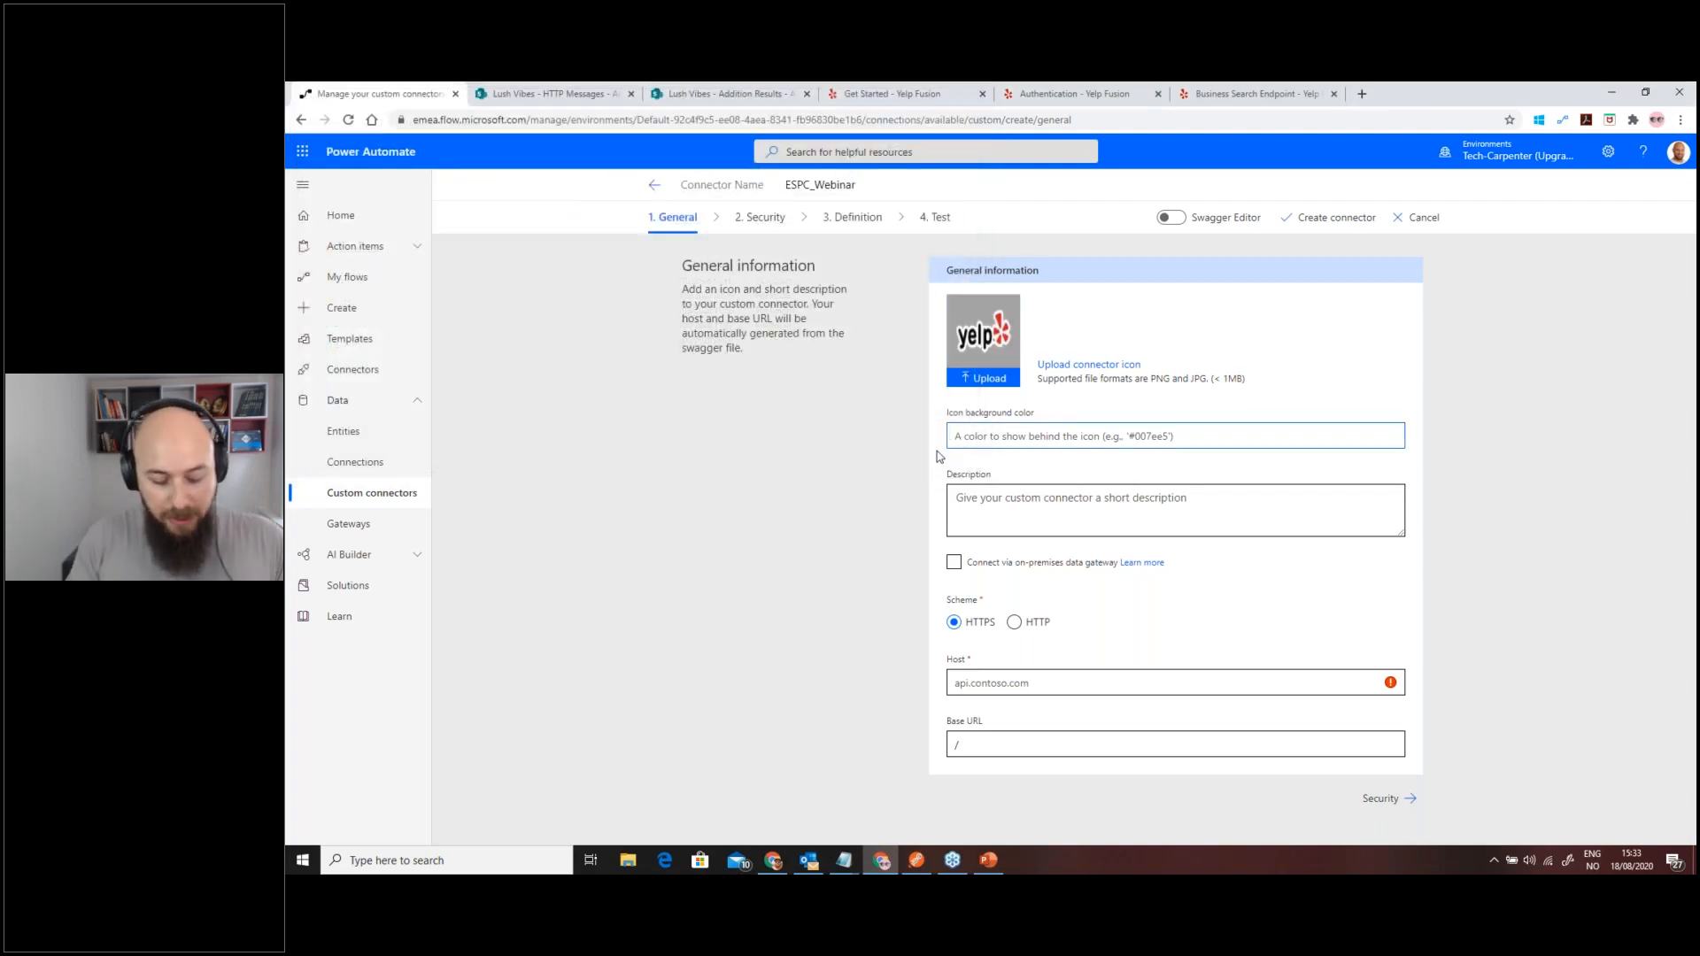
pyautogui.write('#0000')
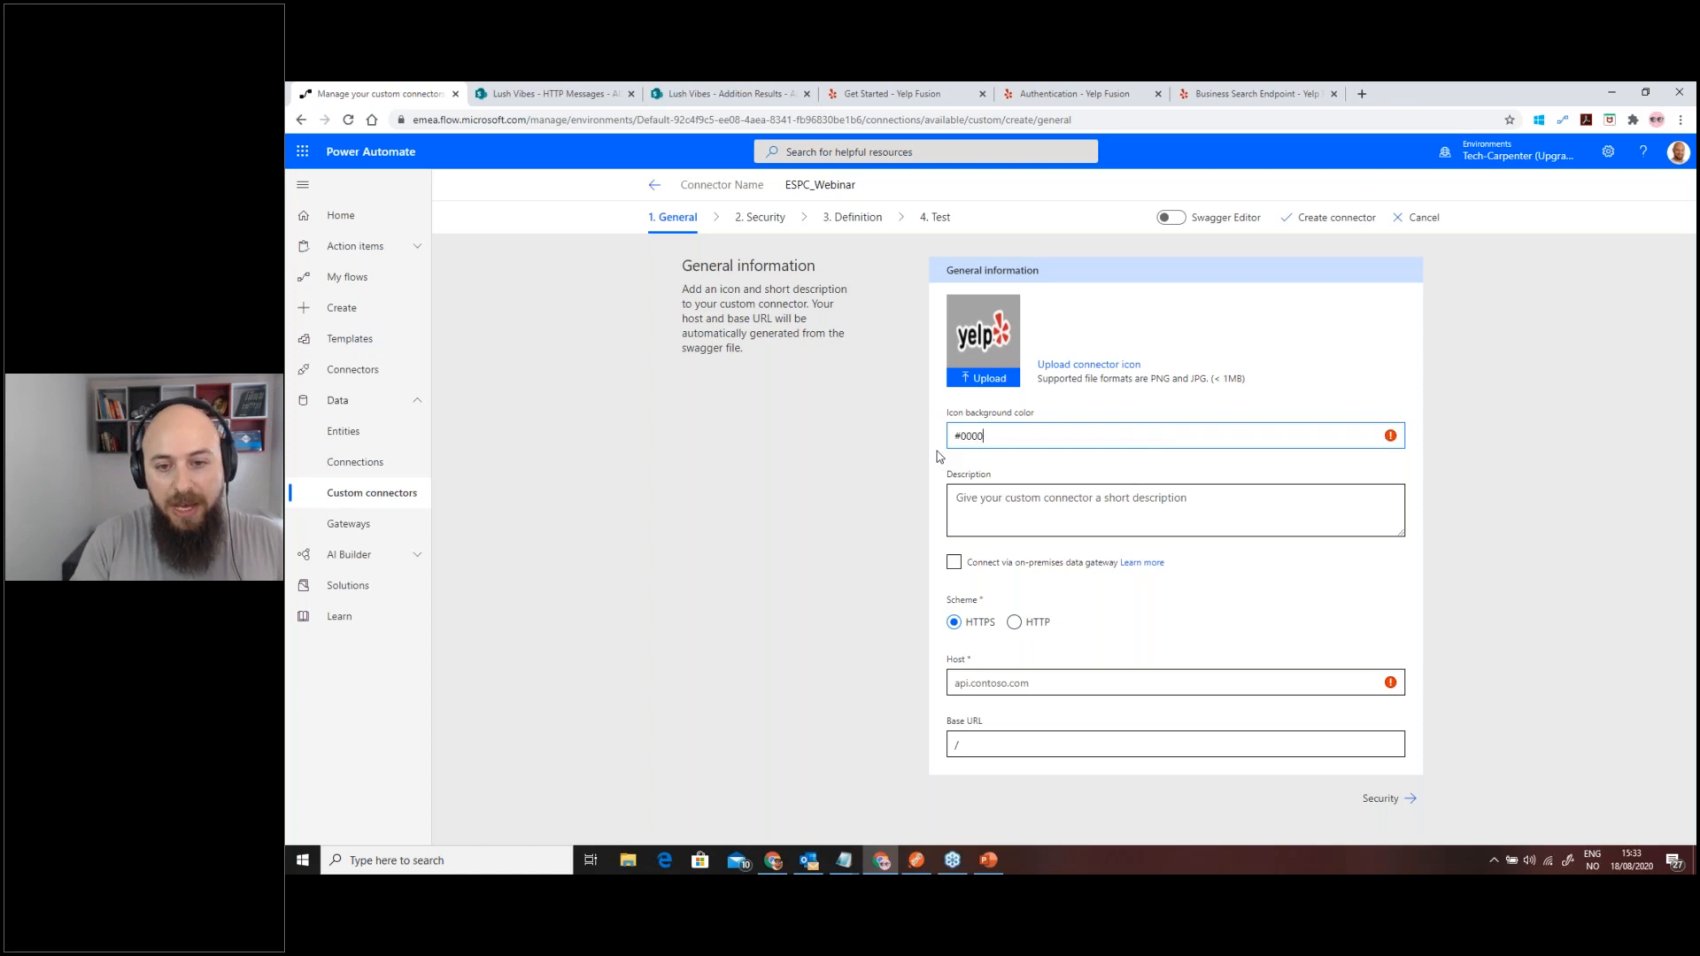
pyautogui.write('00')
pyautogui.press('BackSpace')
pyautogui.press('BackSpace')
pyautogui.press('BackSpace')
pyautogui.press('BackSpace')
pyautogui.press('BackSpace')
pyautogui.press('BackSpace')
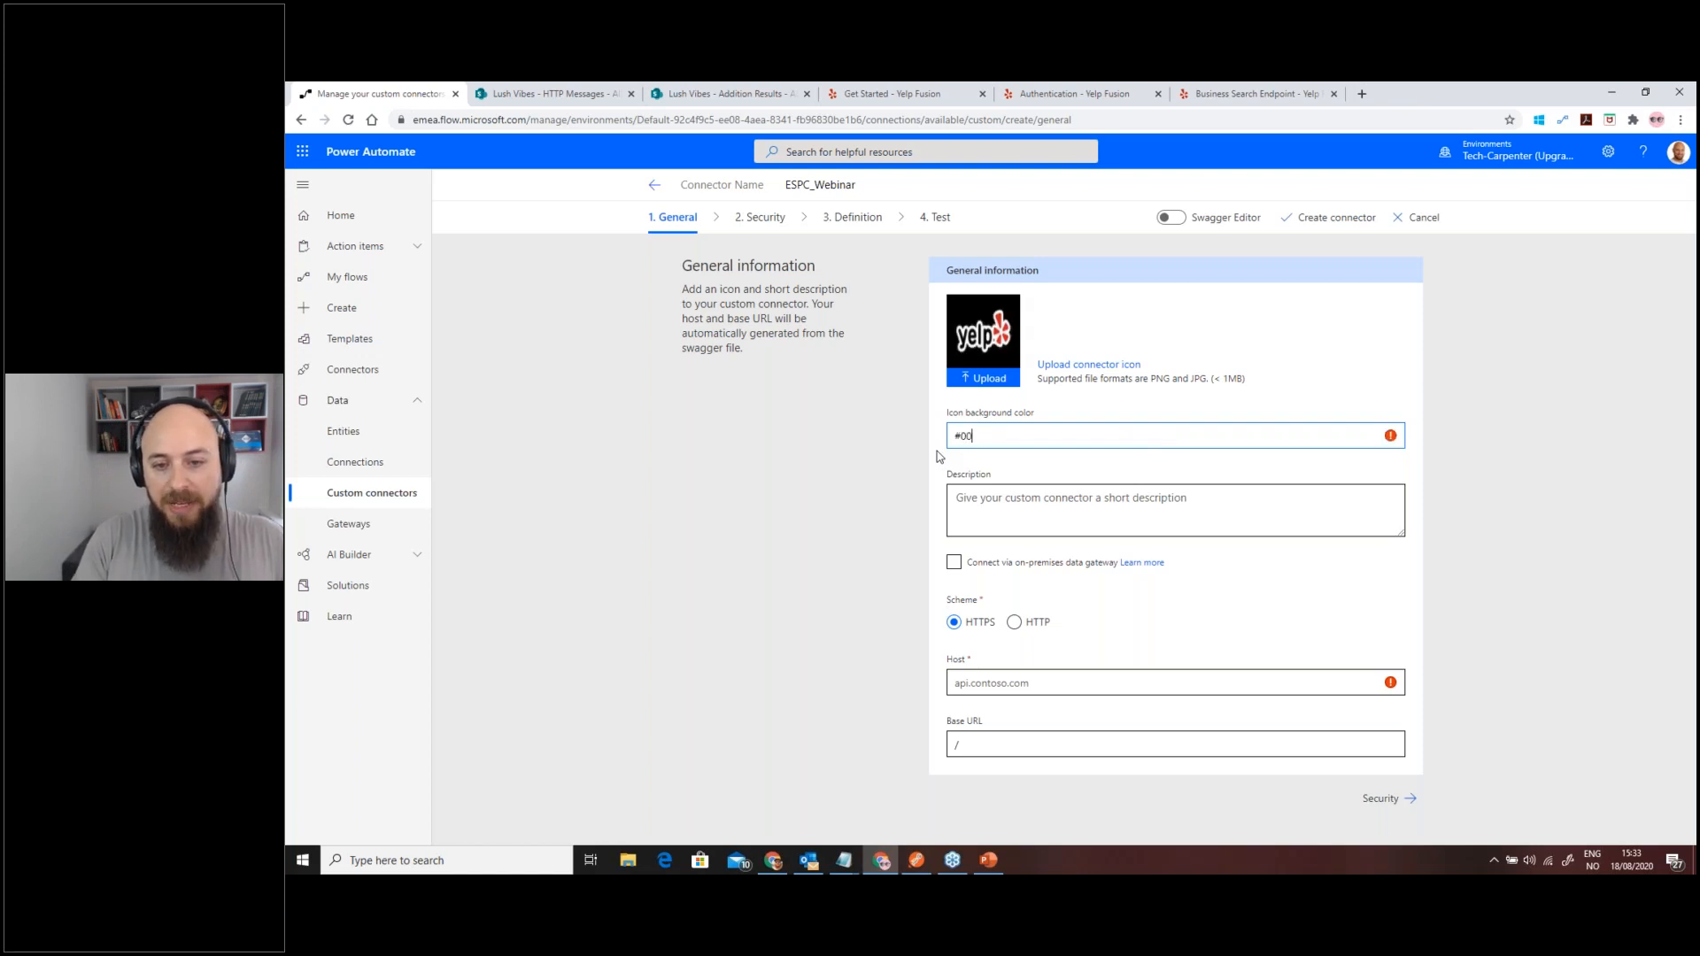
pyautogui.write('ffffff')
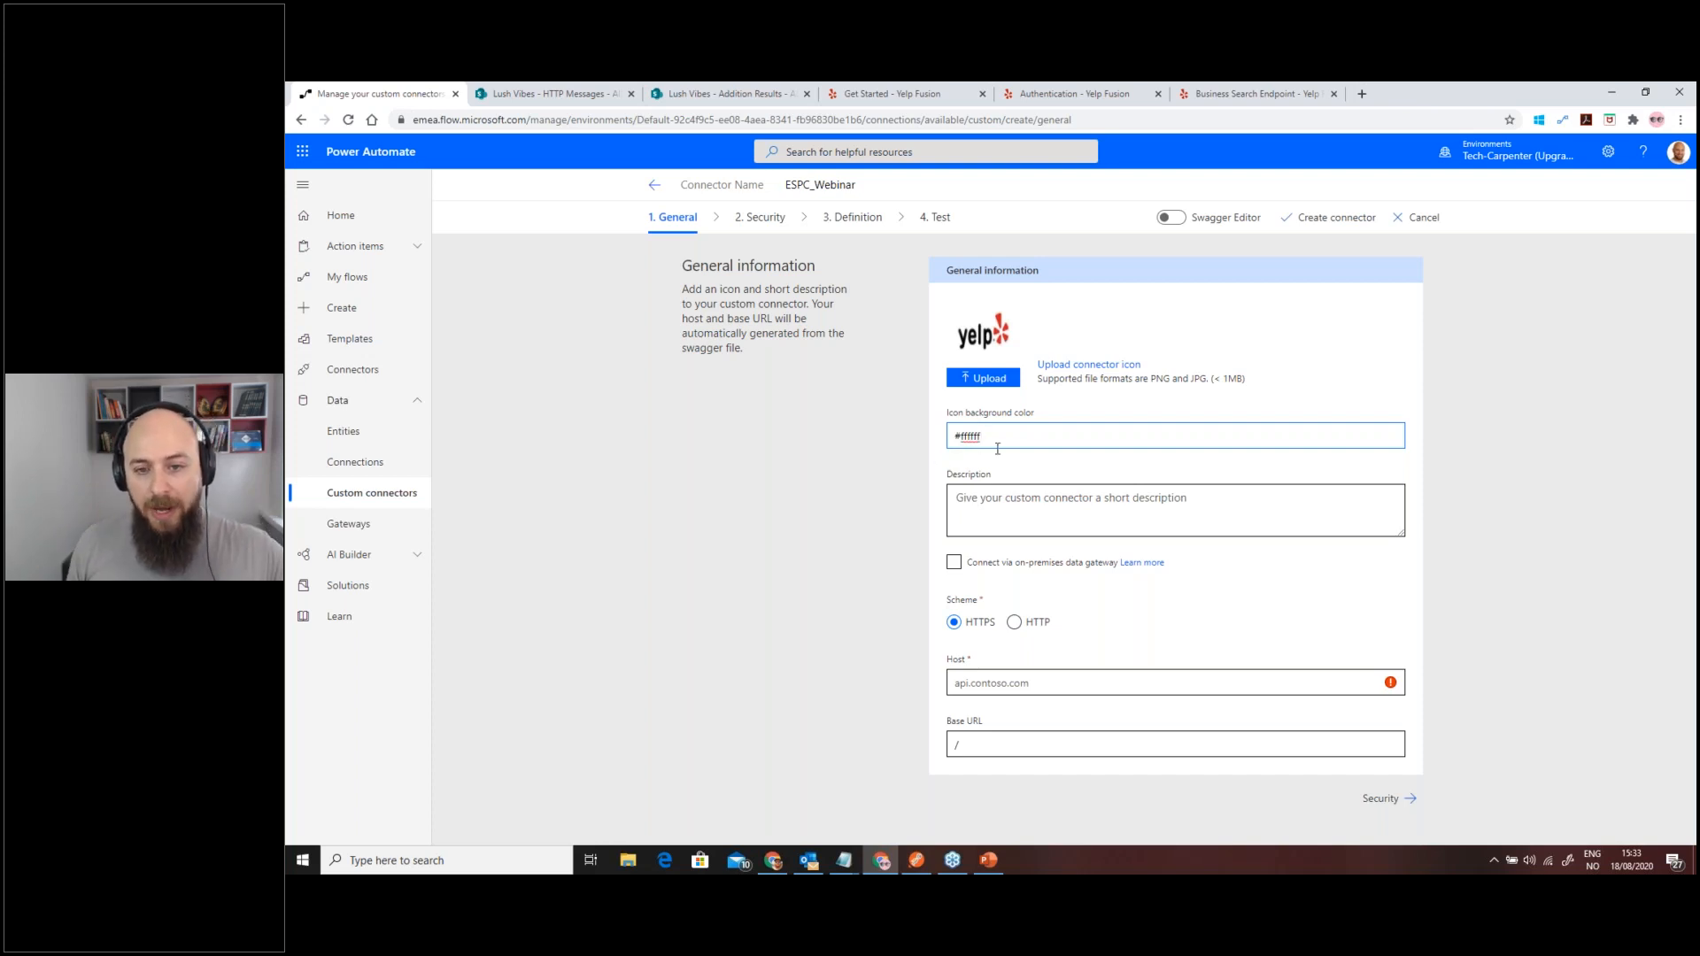
# - Set the connector's host to api.yelp.com in the general information
pyautogui.click(1106, 499)
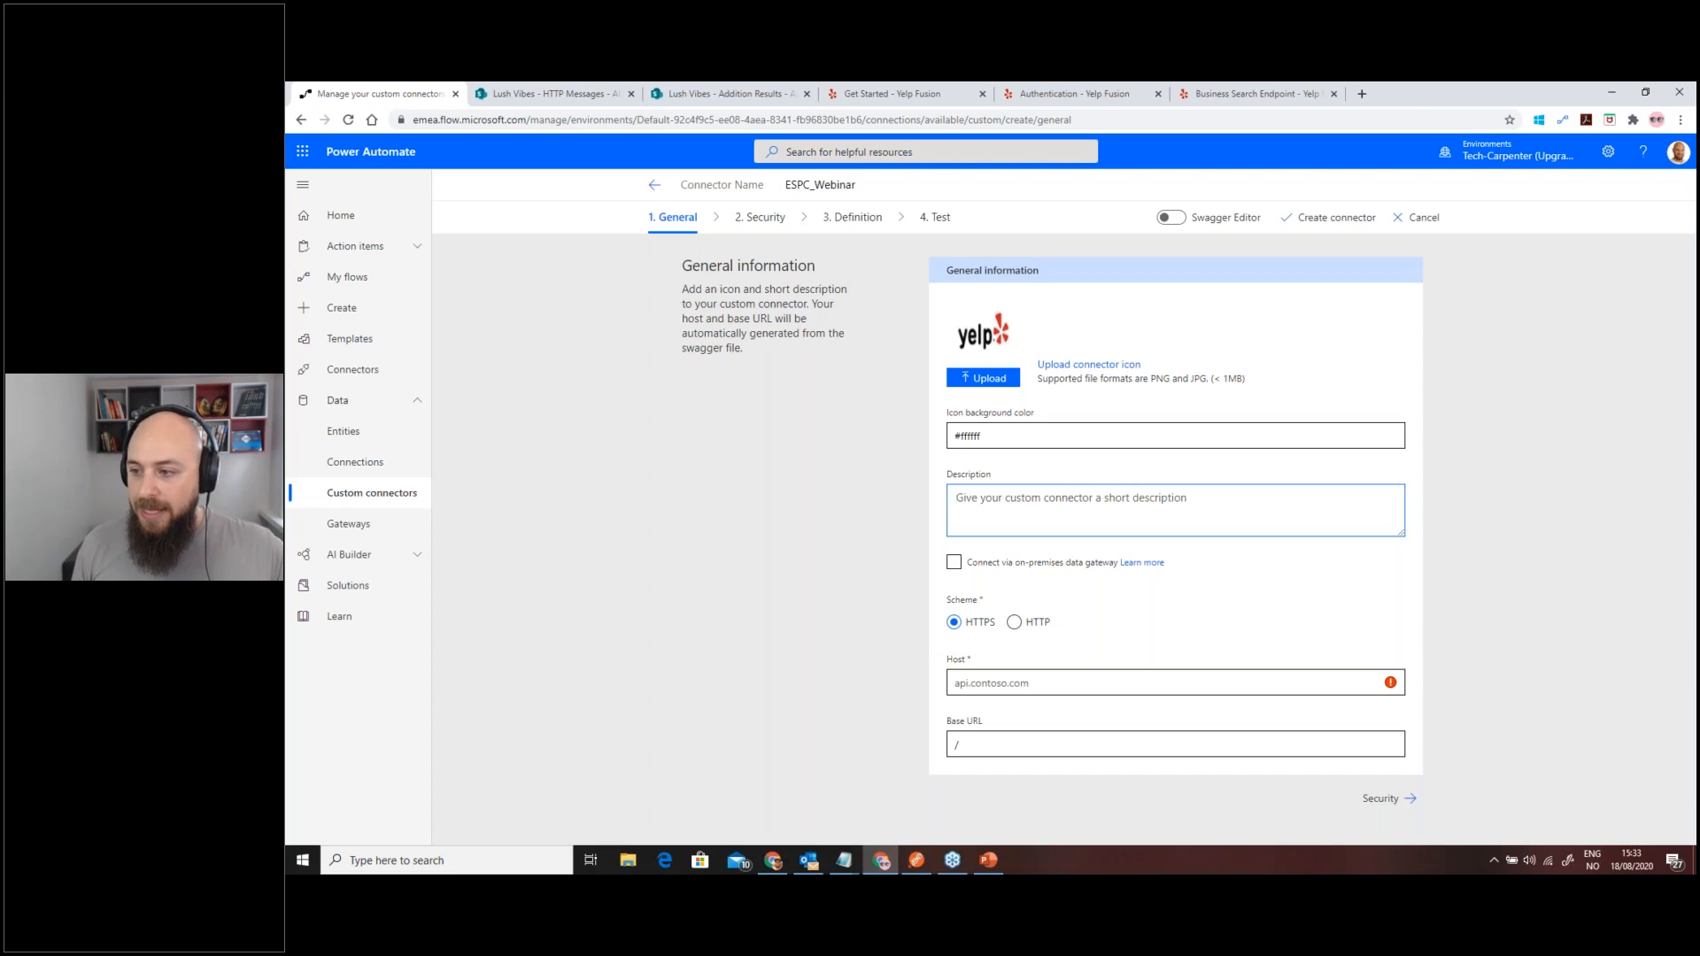
pyautogui.hotkey('alt', 'Tab')
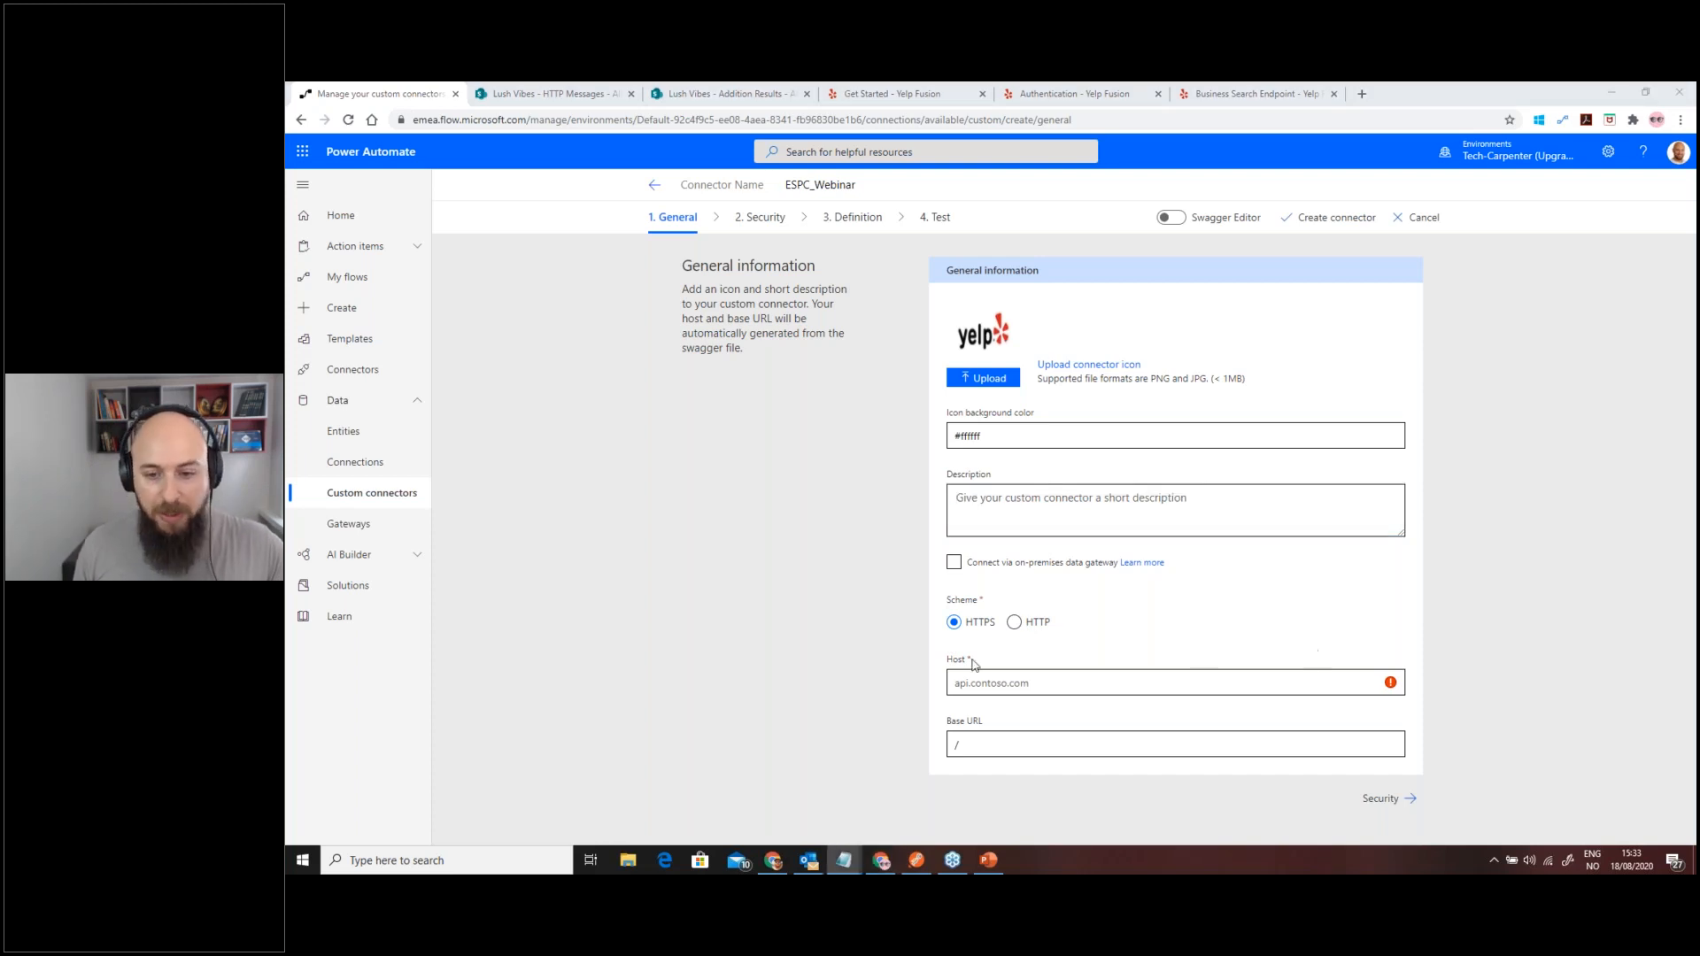
pyautogui.click(985, 684)
pyautogui.write('api.yelp.com')
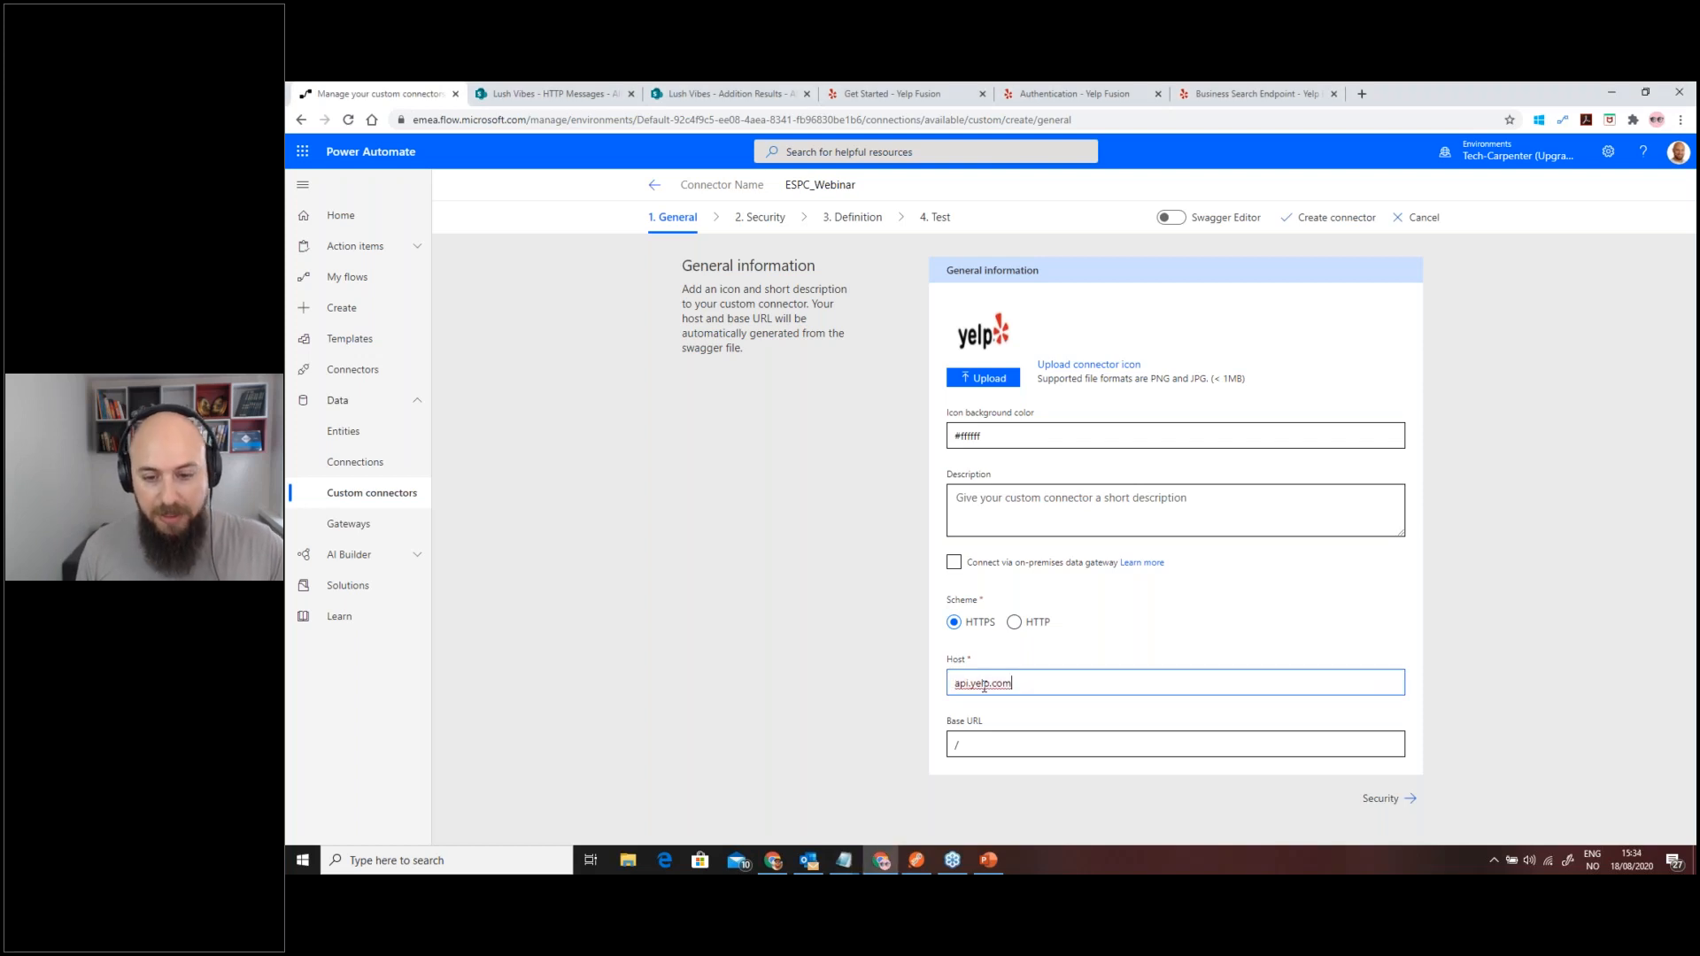
# - Check the endpoints' base address in Yelp Fusion's Get Started documentation, then return to the connector and continue to its security settings
pyautogui.click(893, 93)
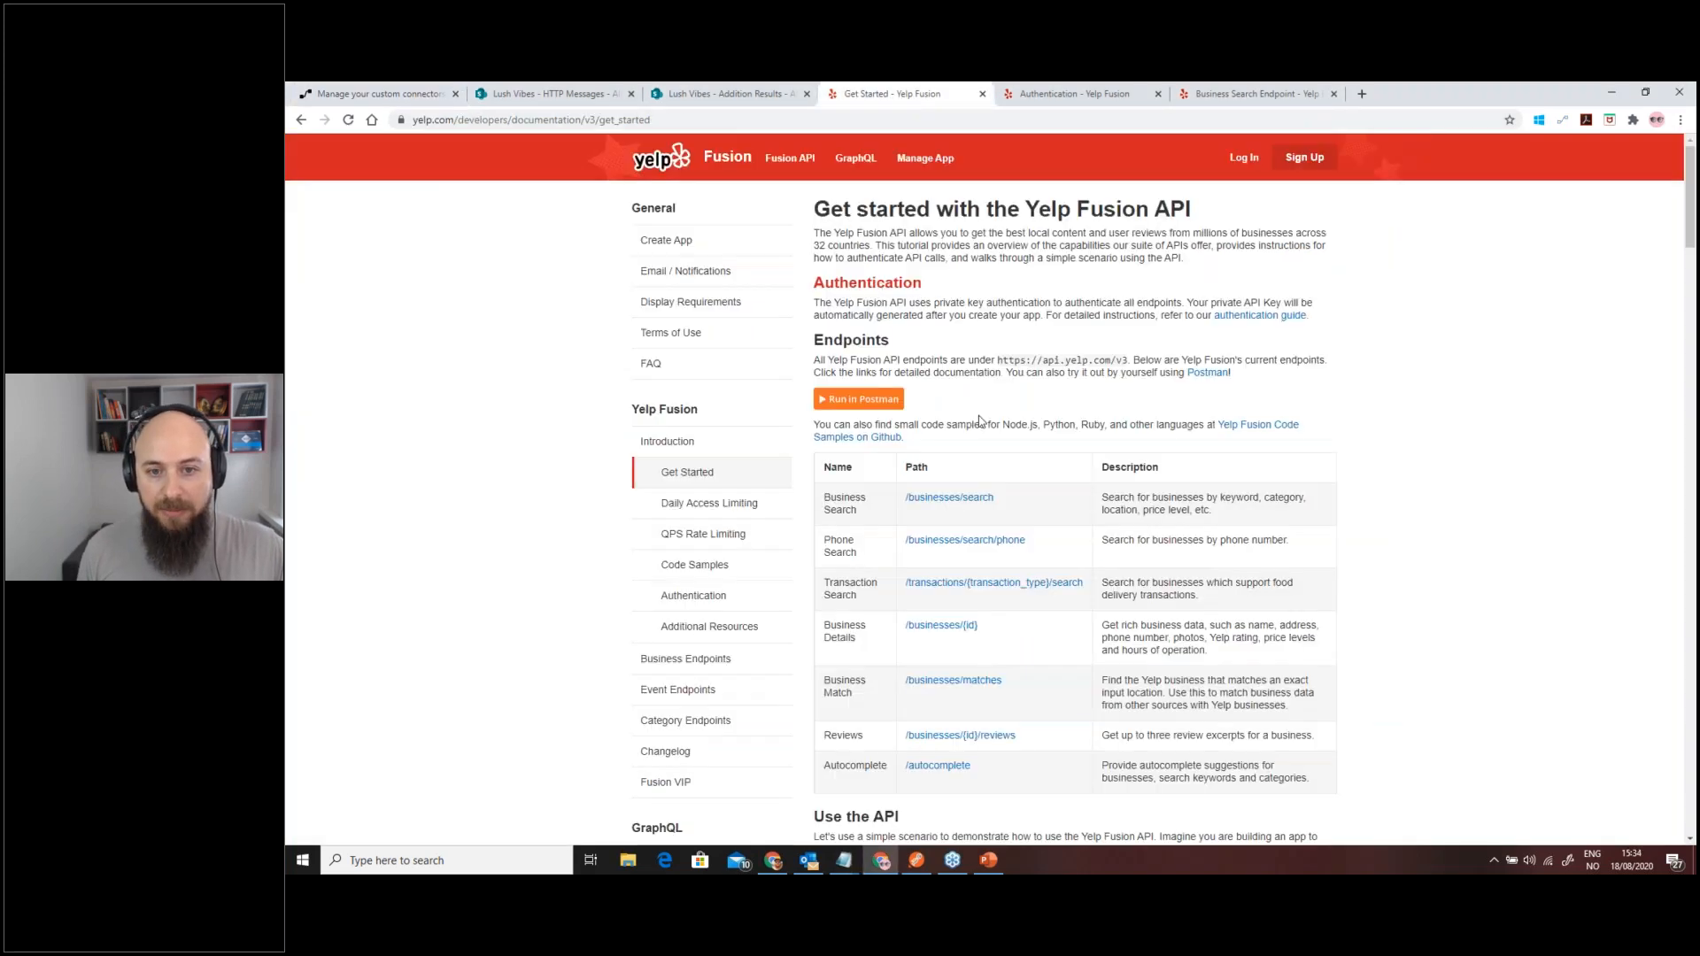
pyautogui.moveTo(814, 359); pyautogui.dragTo(1225, 380)
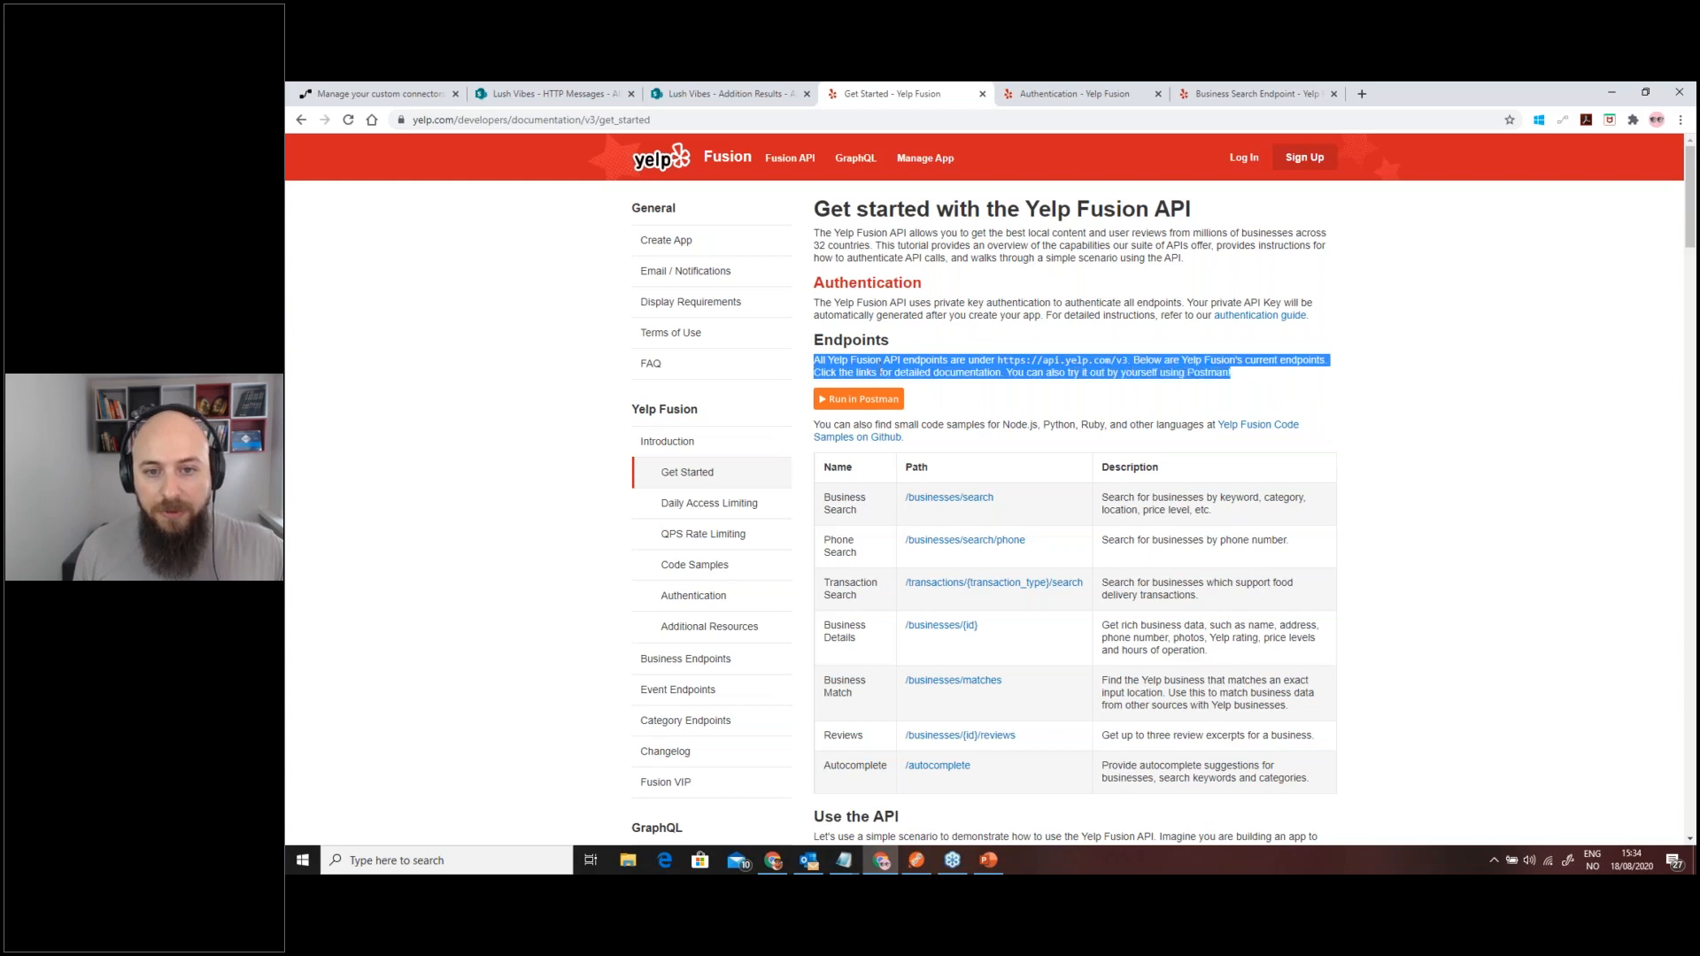
pyautogui.tripleClick(1057, 361)
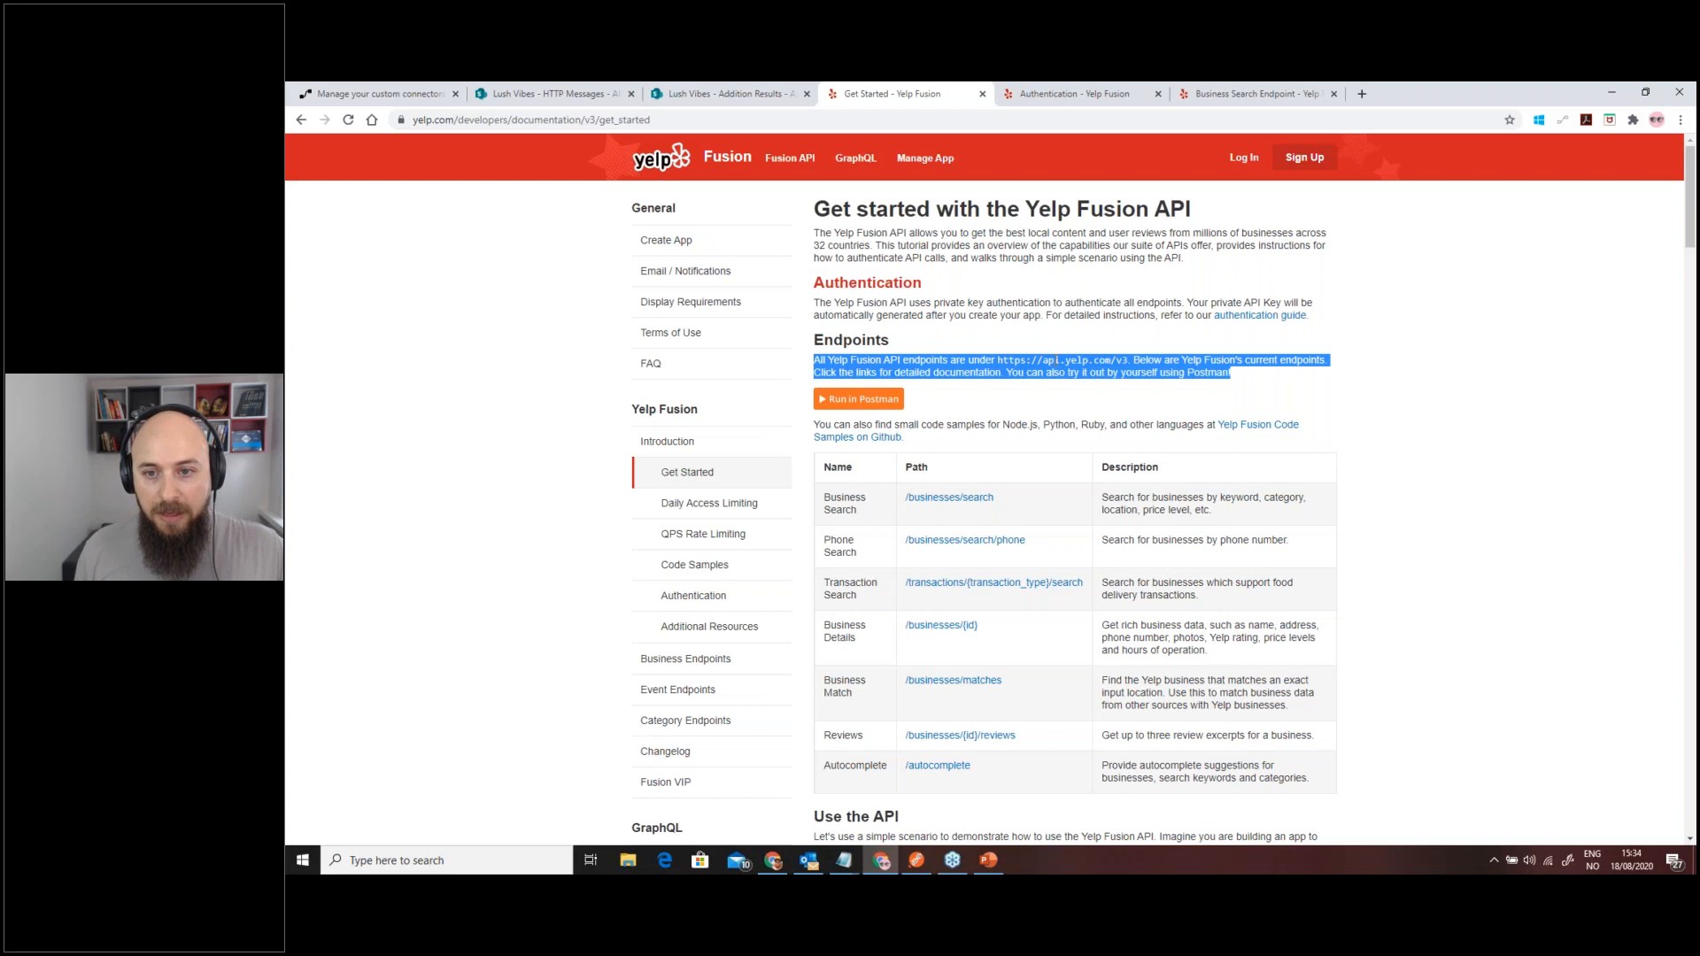
pyautogui.doubleClick(1070, 359)
pyautogui.doubleClick(1104, 360)
pyautogui.click(421, 95)
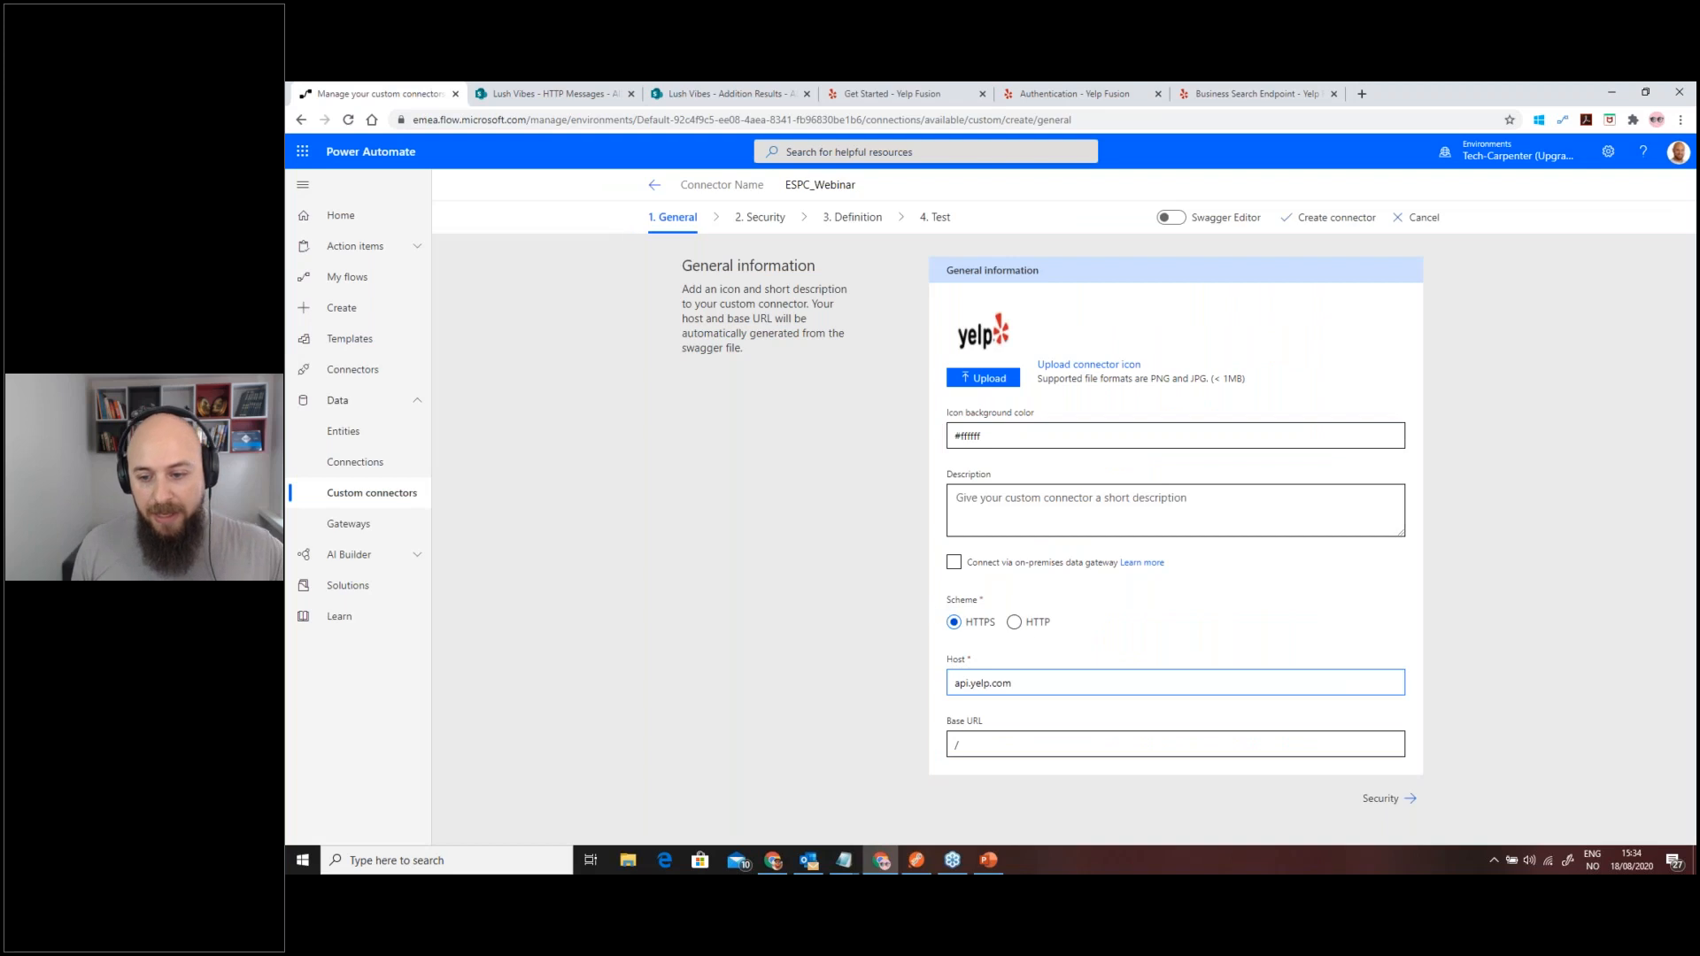
pyautogui.click(1411, 800)
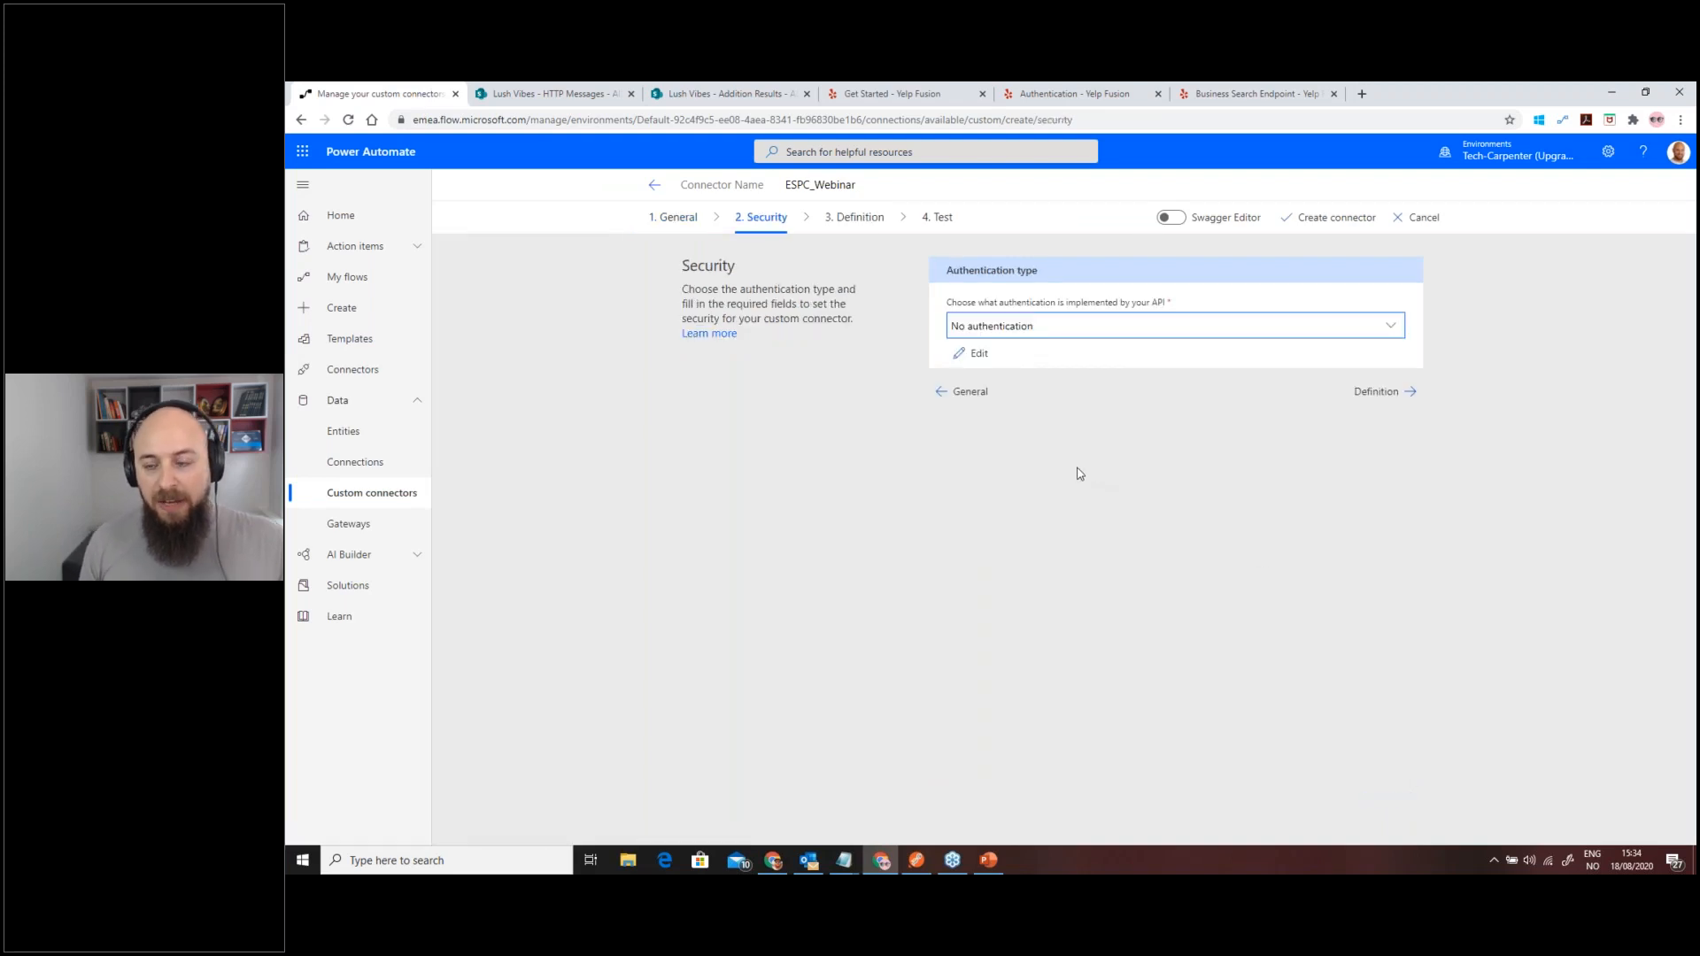
# - Examine the Yelp Fusion Authentication documentation for how API calls are authenticated with the API key
pyautogui.click(1106, 94)
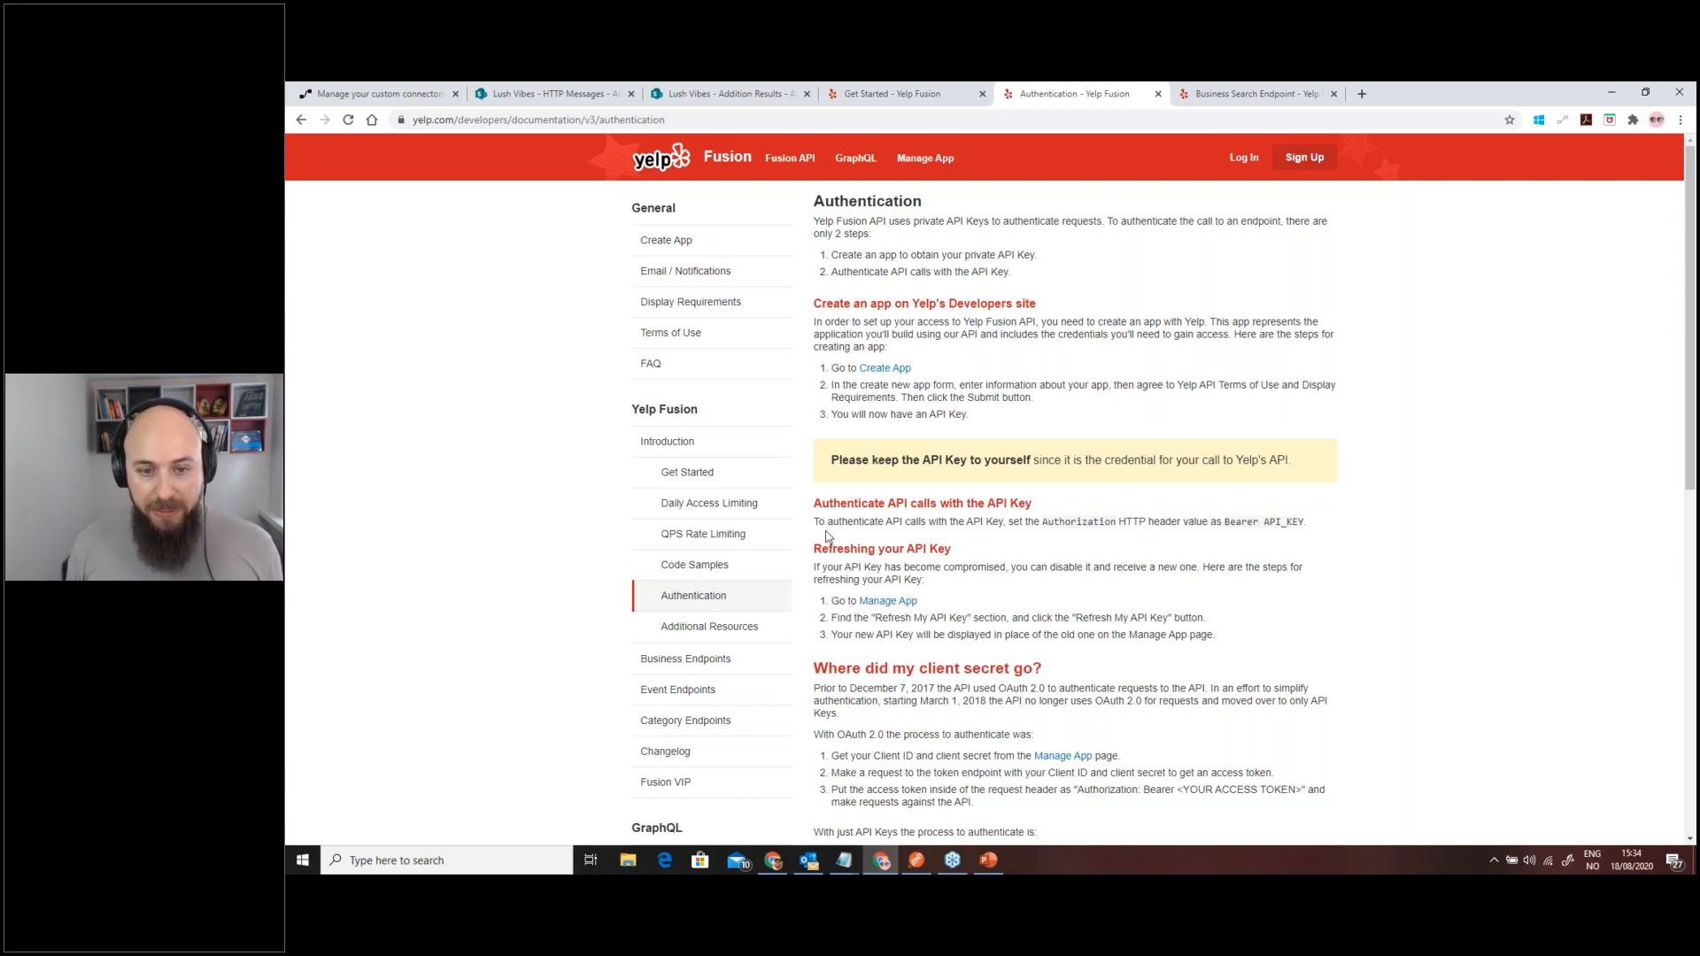
pyautogui.tripleClick(926, 523)
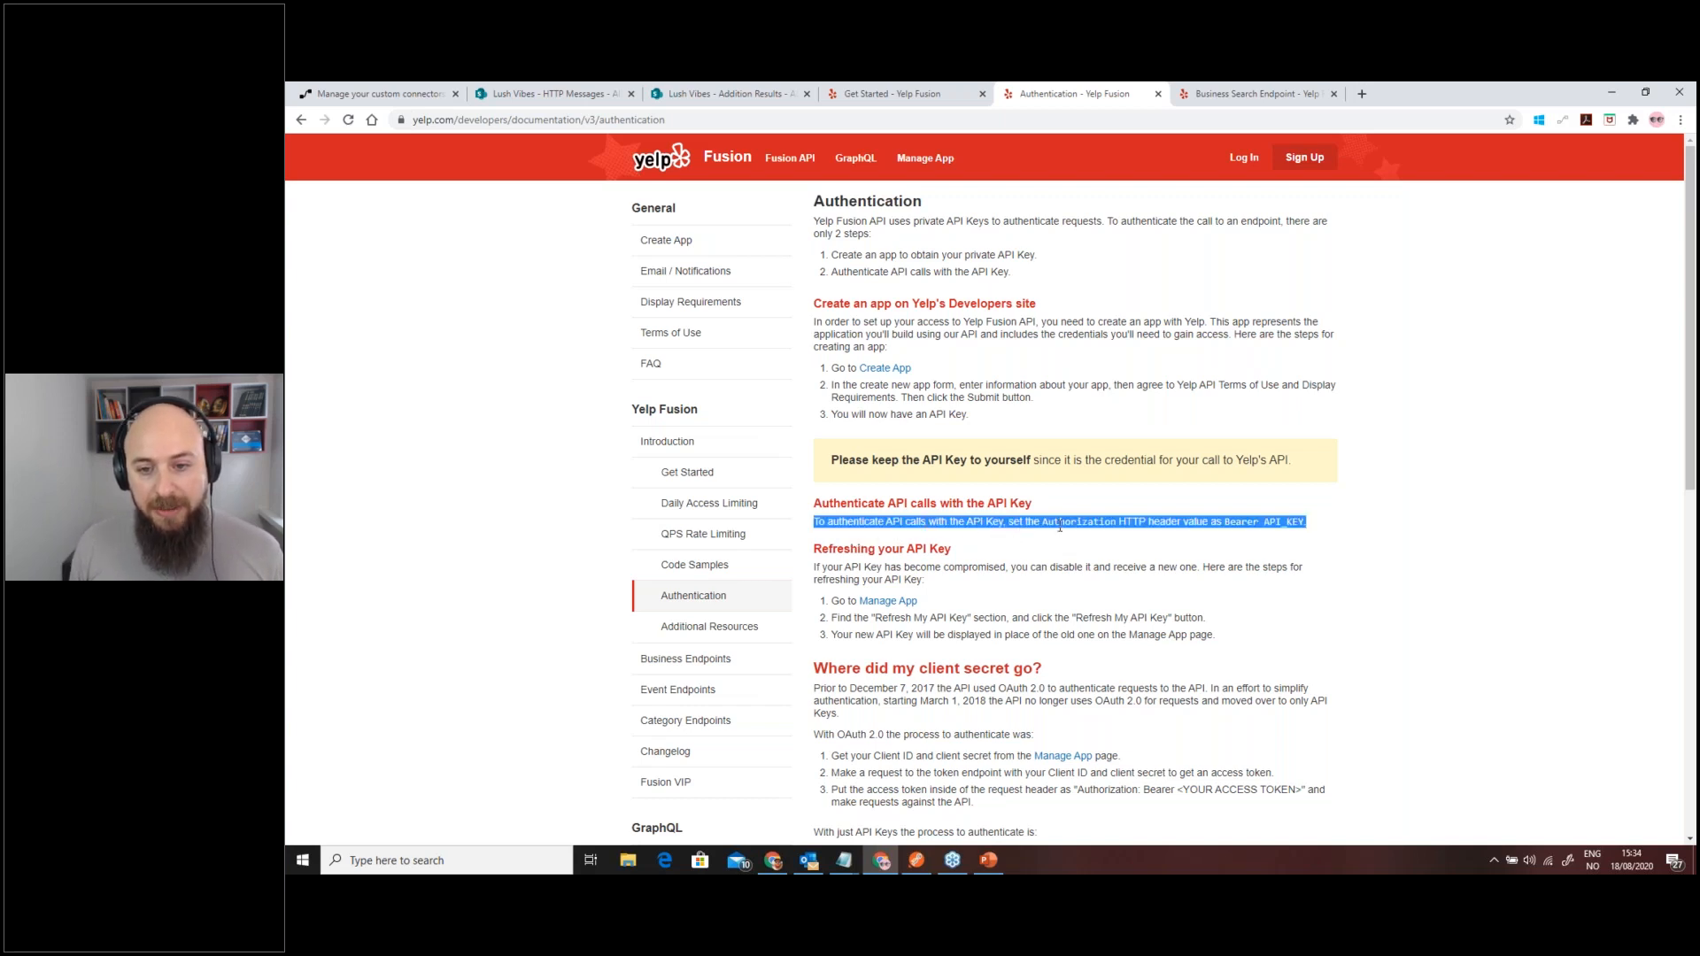
pyautogui.doubleClick(1166, 524)
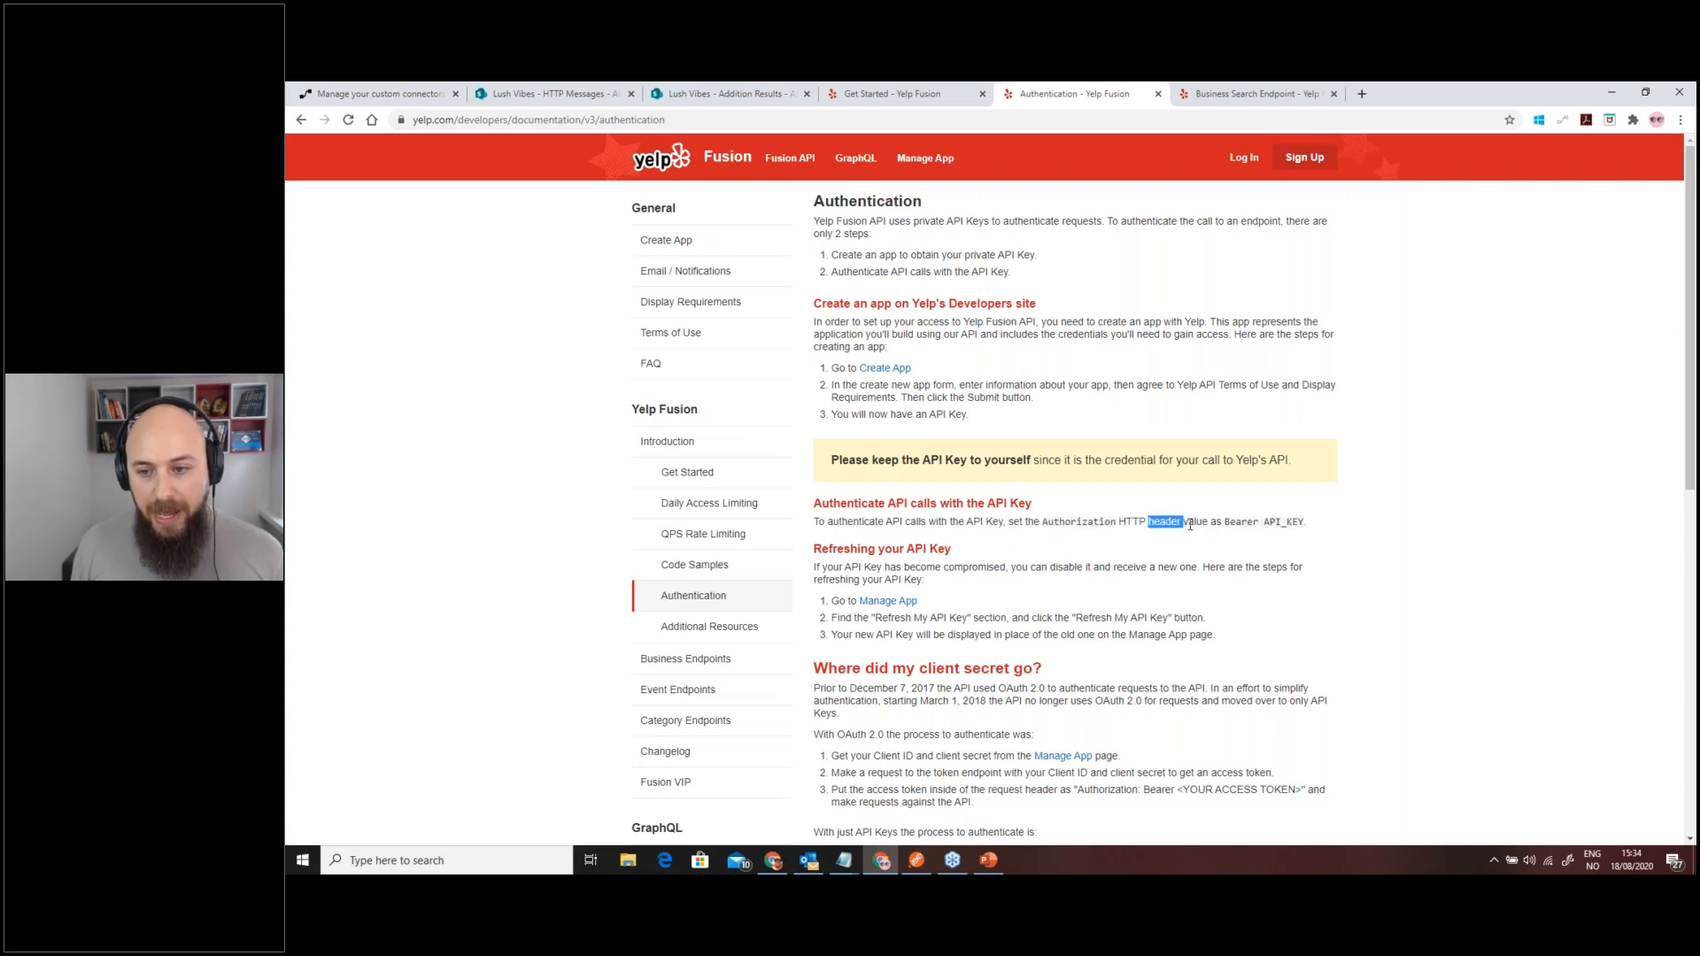
pyautogui.doubleClick(1259, 522)
pyautogui.click(1302, 522)
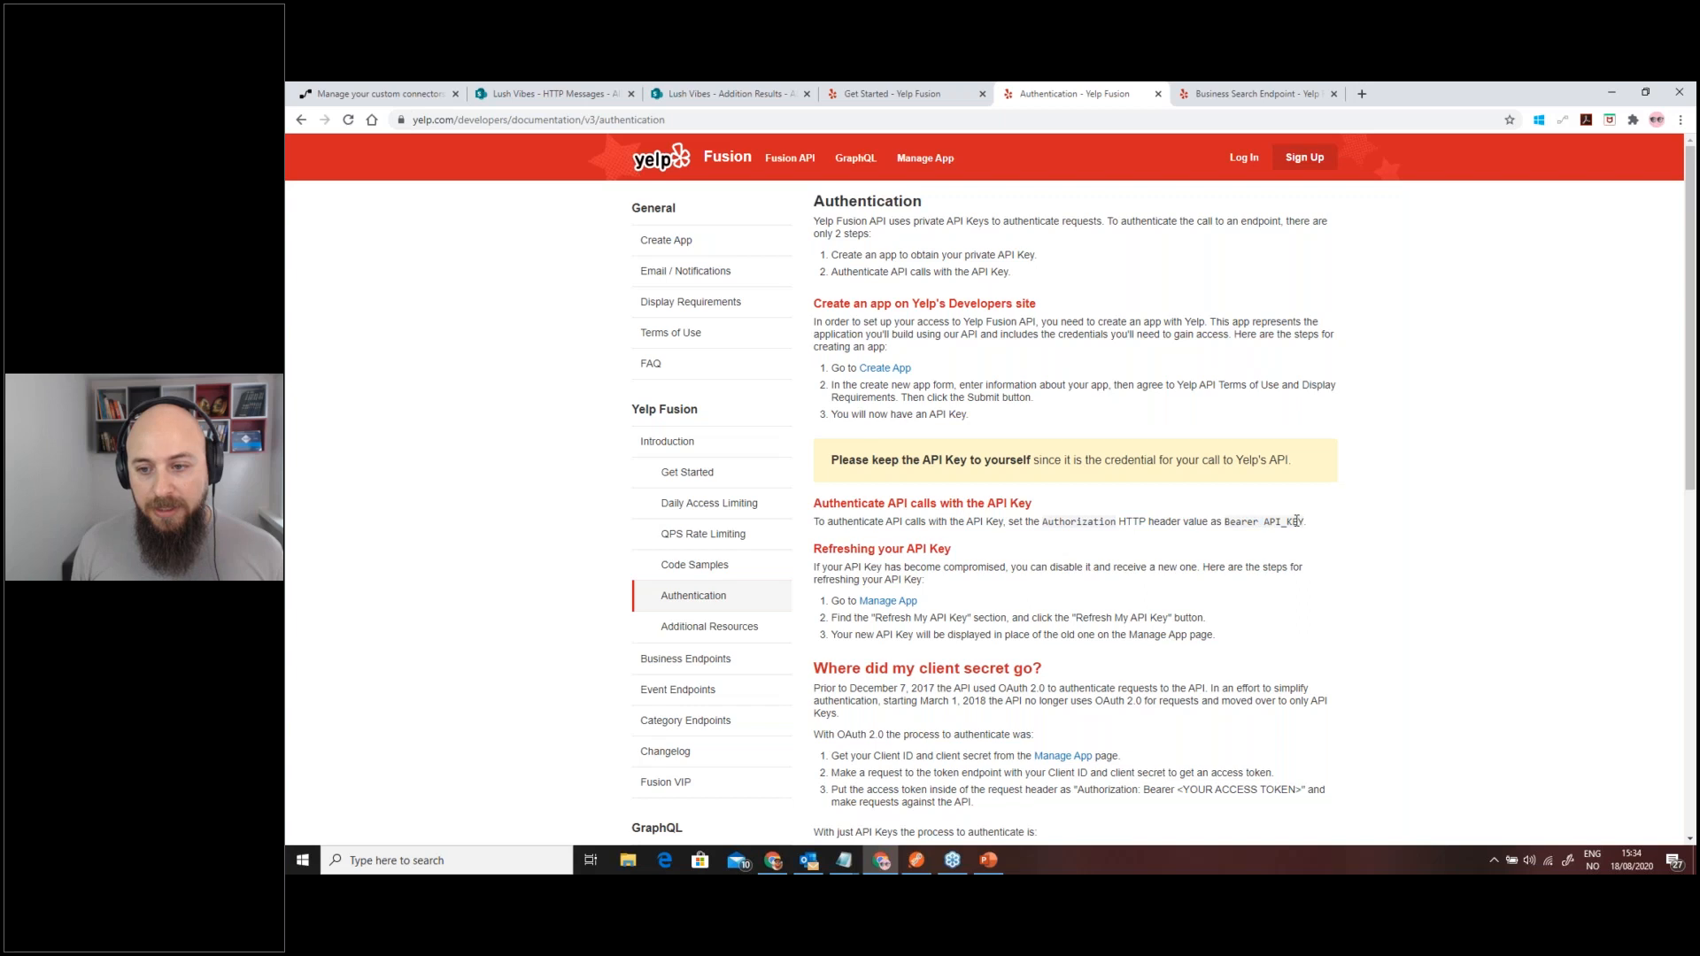
pyautogui.doubleClick(1246, 523)
pyautogui.doubleClick(1284, 521)
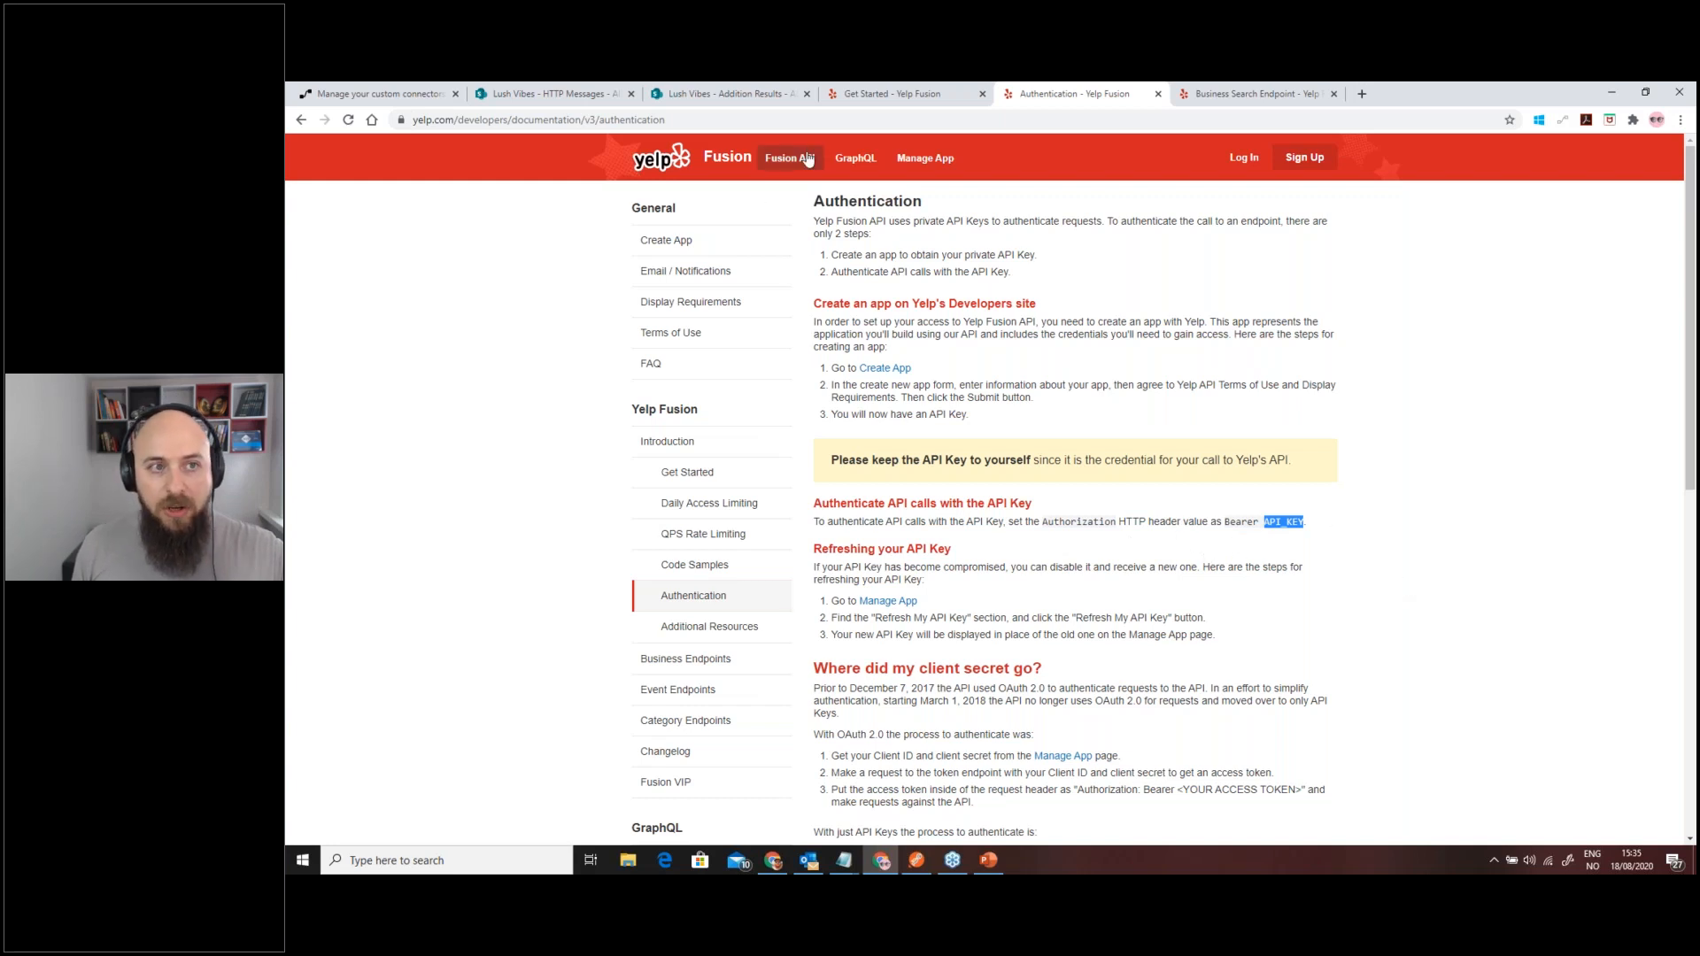
# - Set the connector's authentication type to API Key, with parameter label ESPC Key and parameter name Authorization
pyautogui.click(417, 95)
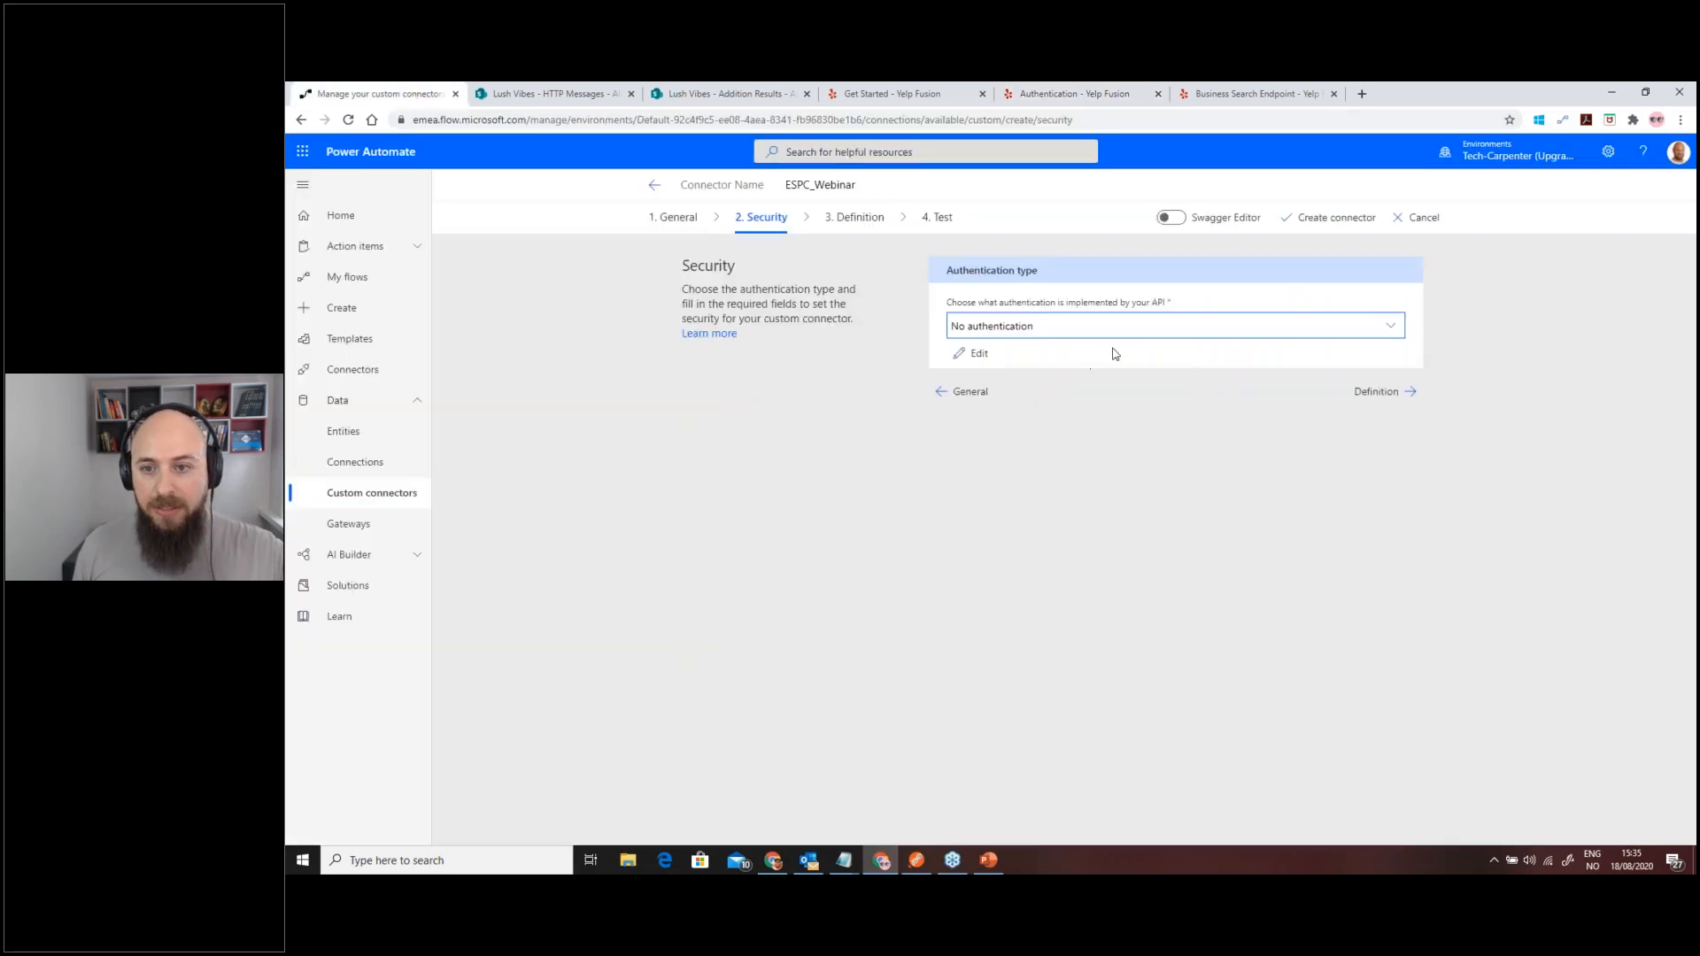
pyautogui.click(1135, 332)
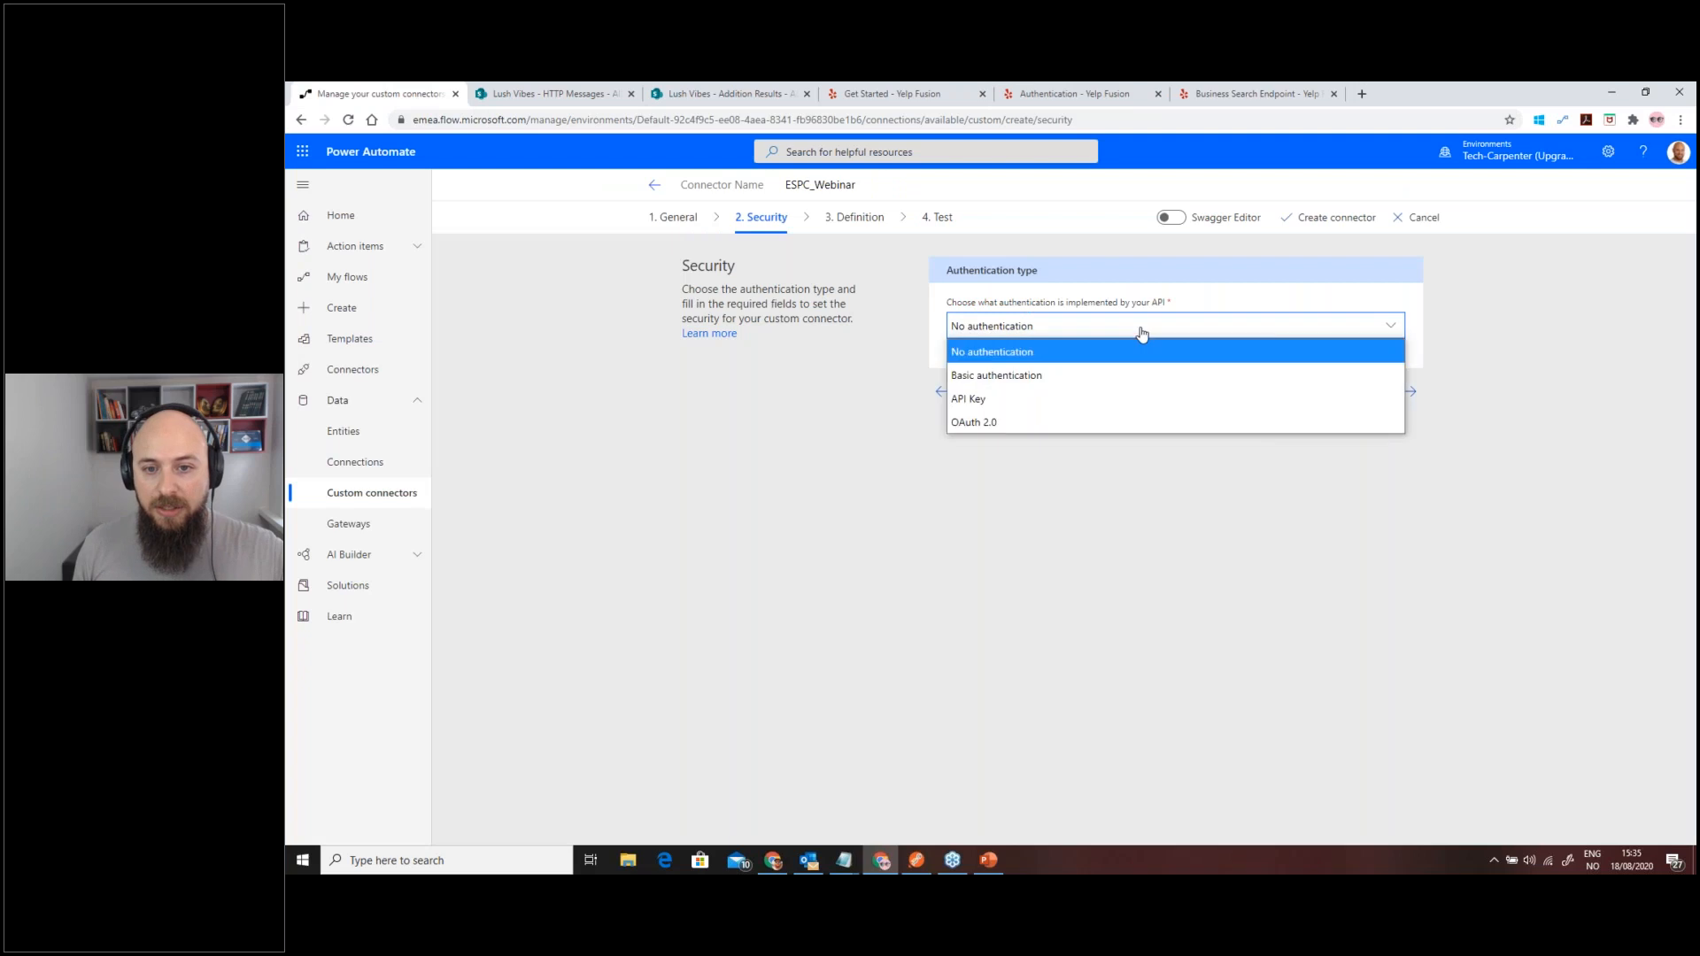
pyautogui.click(1049, 401)
pyautogui.click(1030, 482)
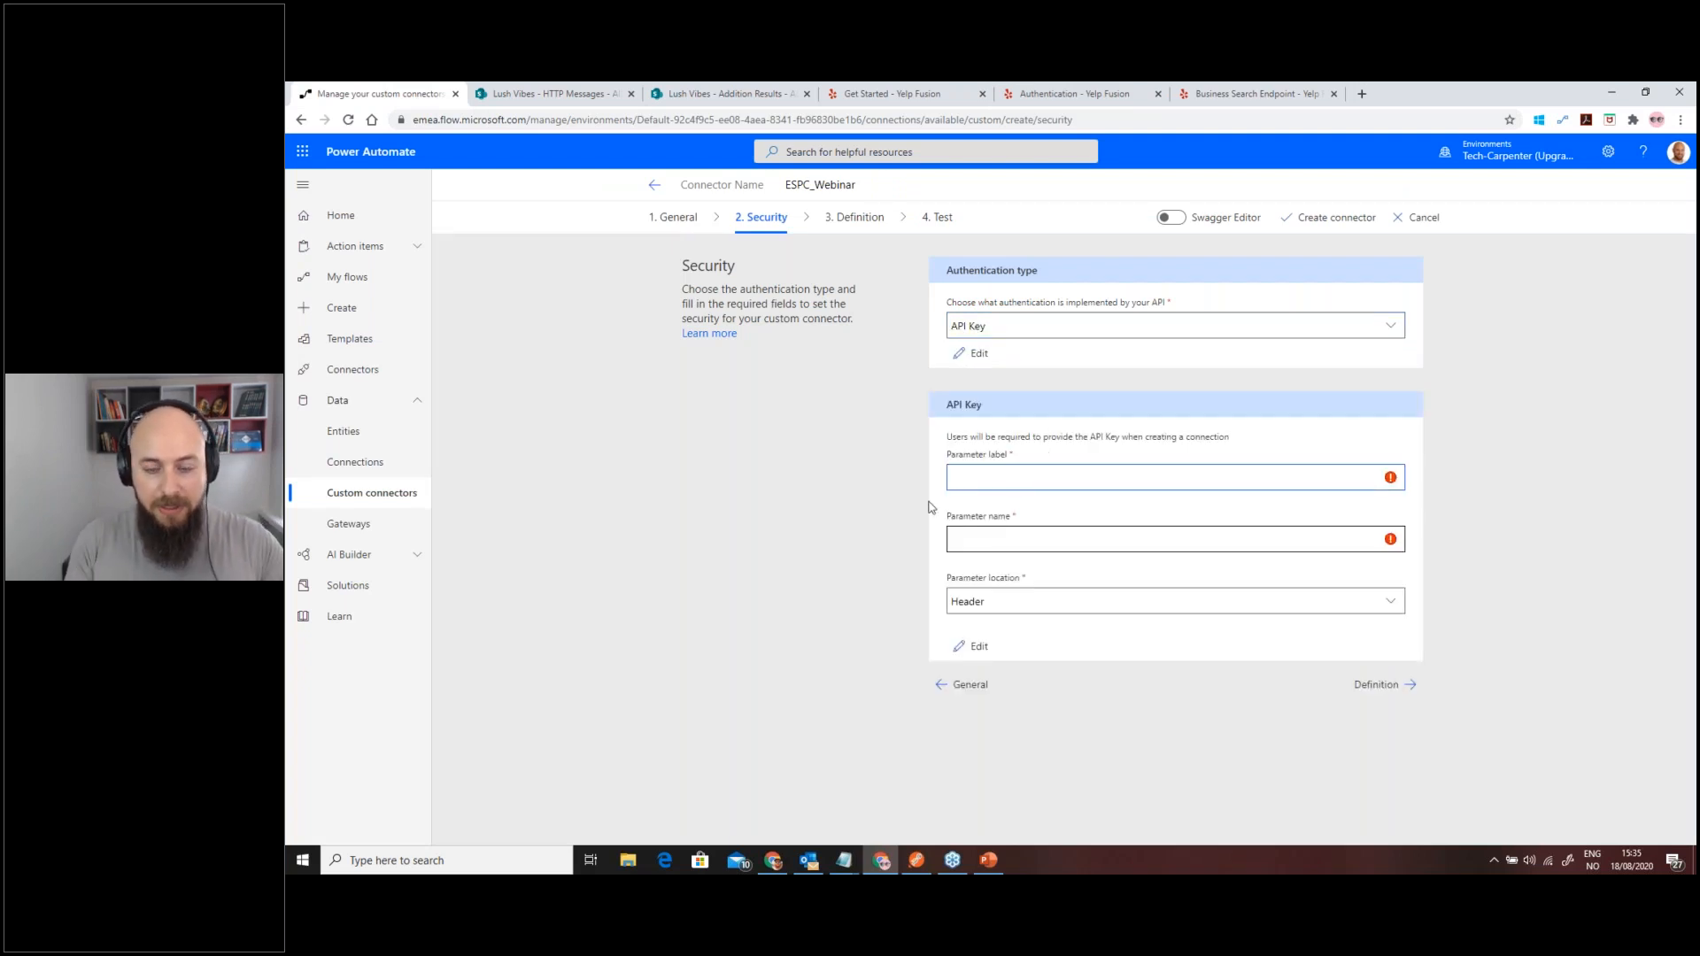
pyautogui.write('ESPC')
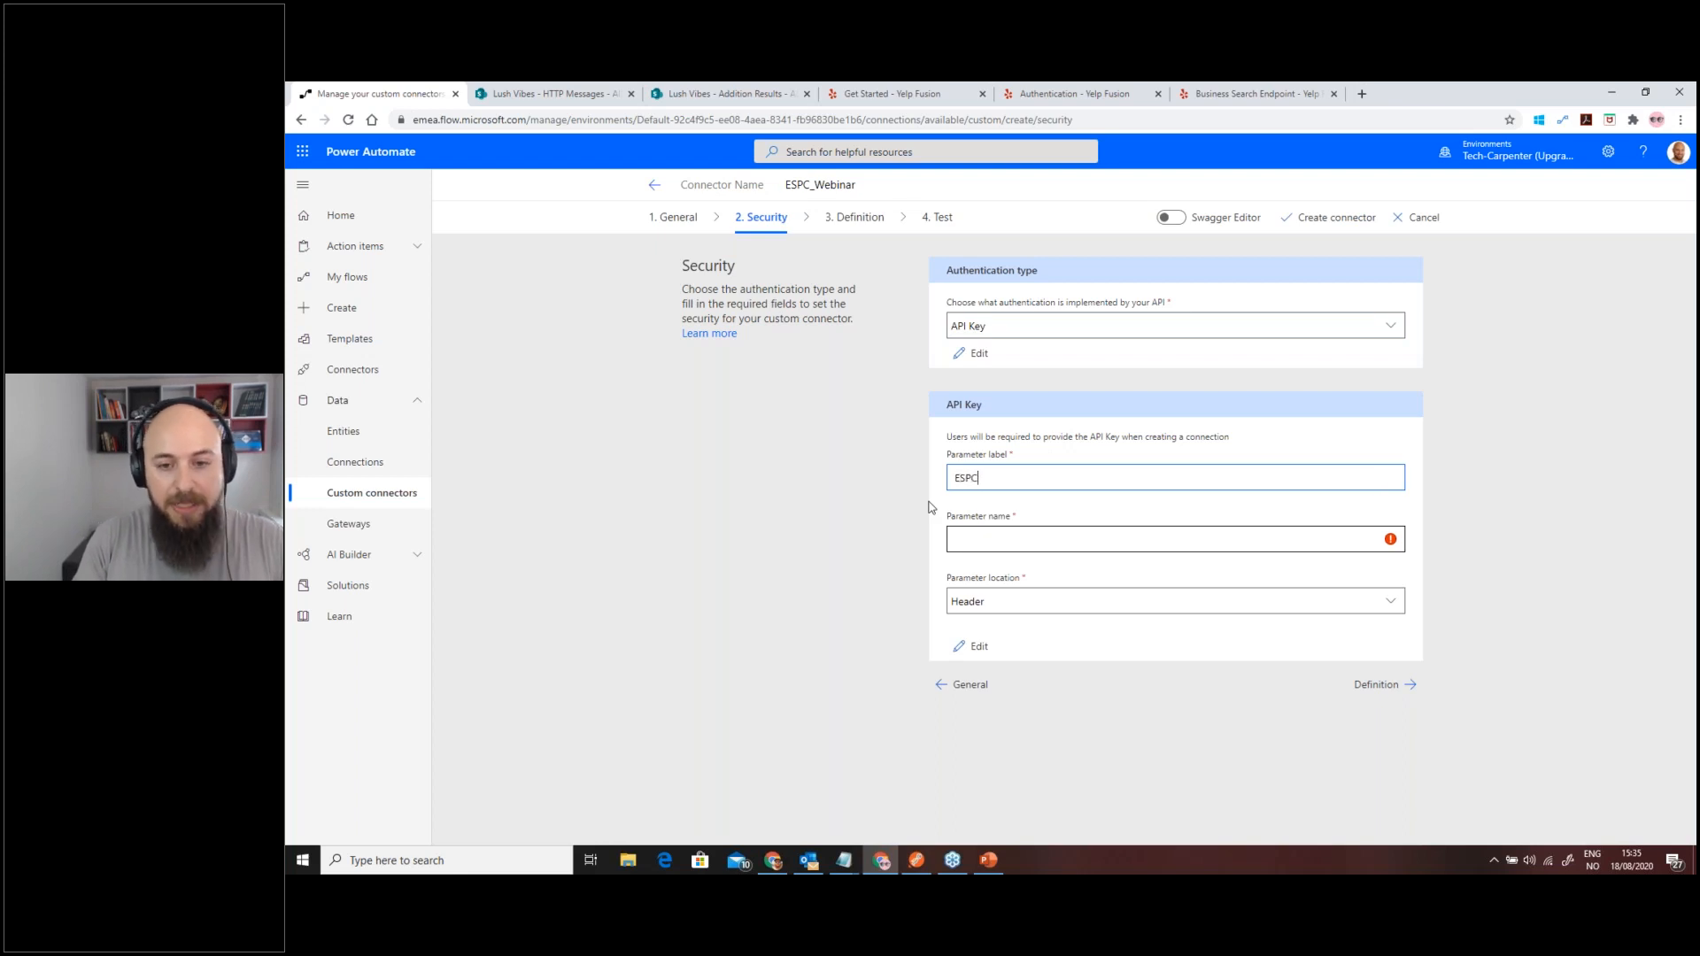
pyautogui.write(' Key')
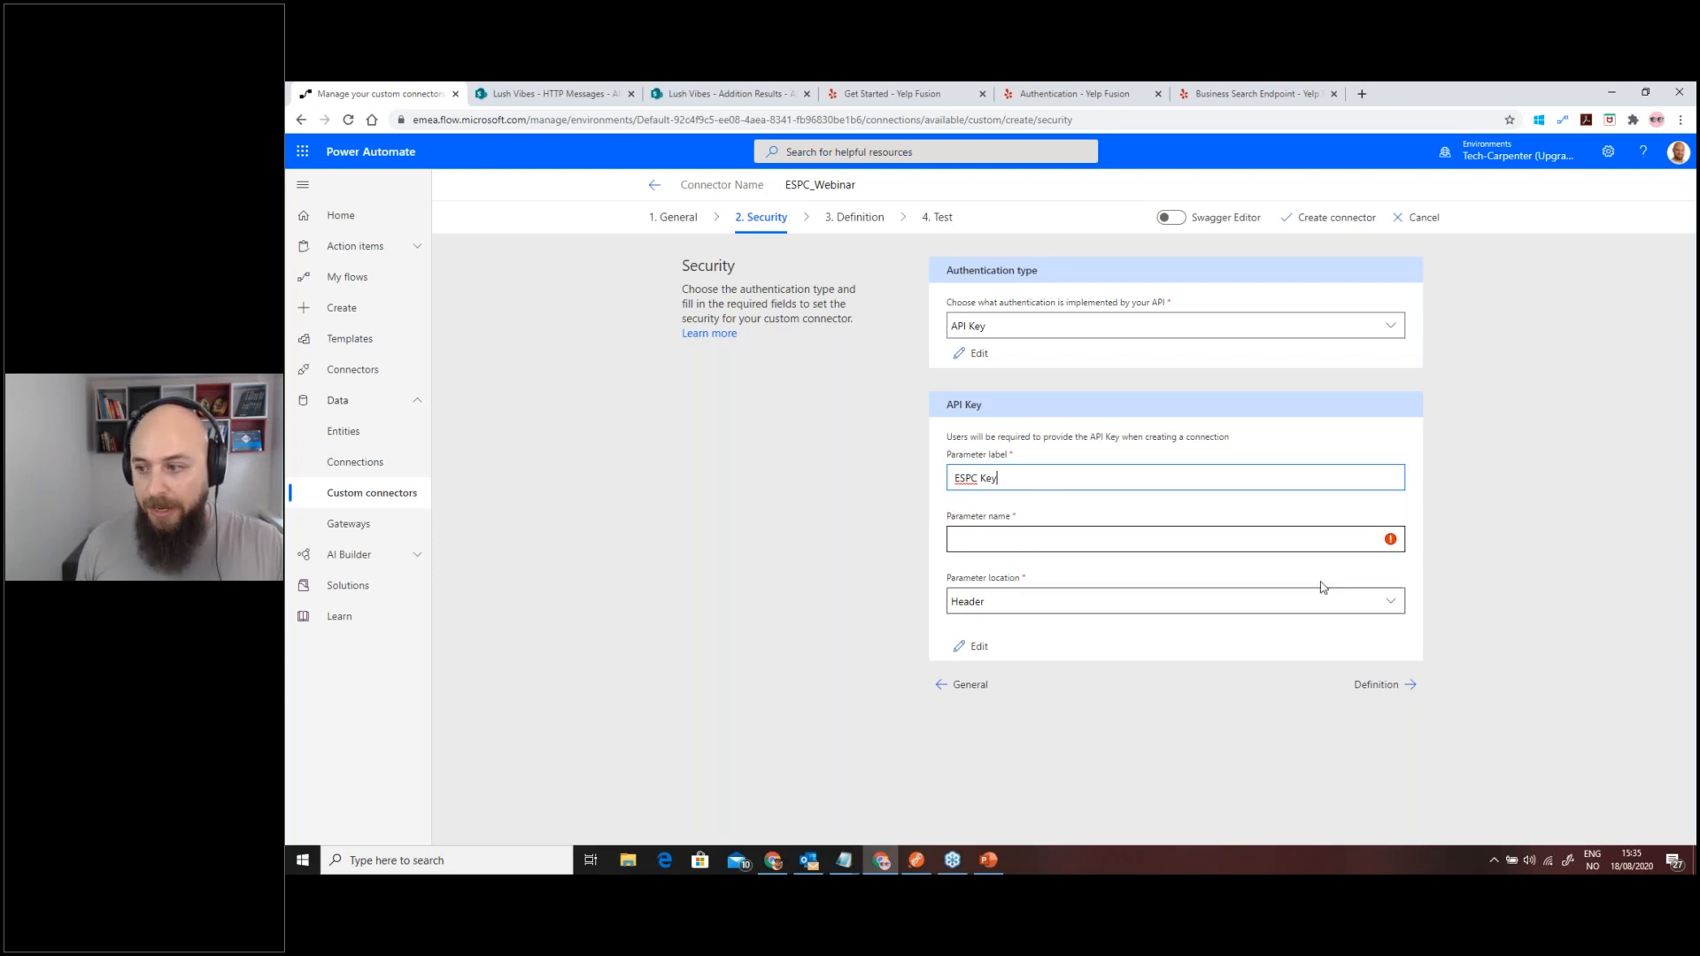
pyautogui.click(1695, 619)
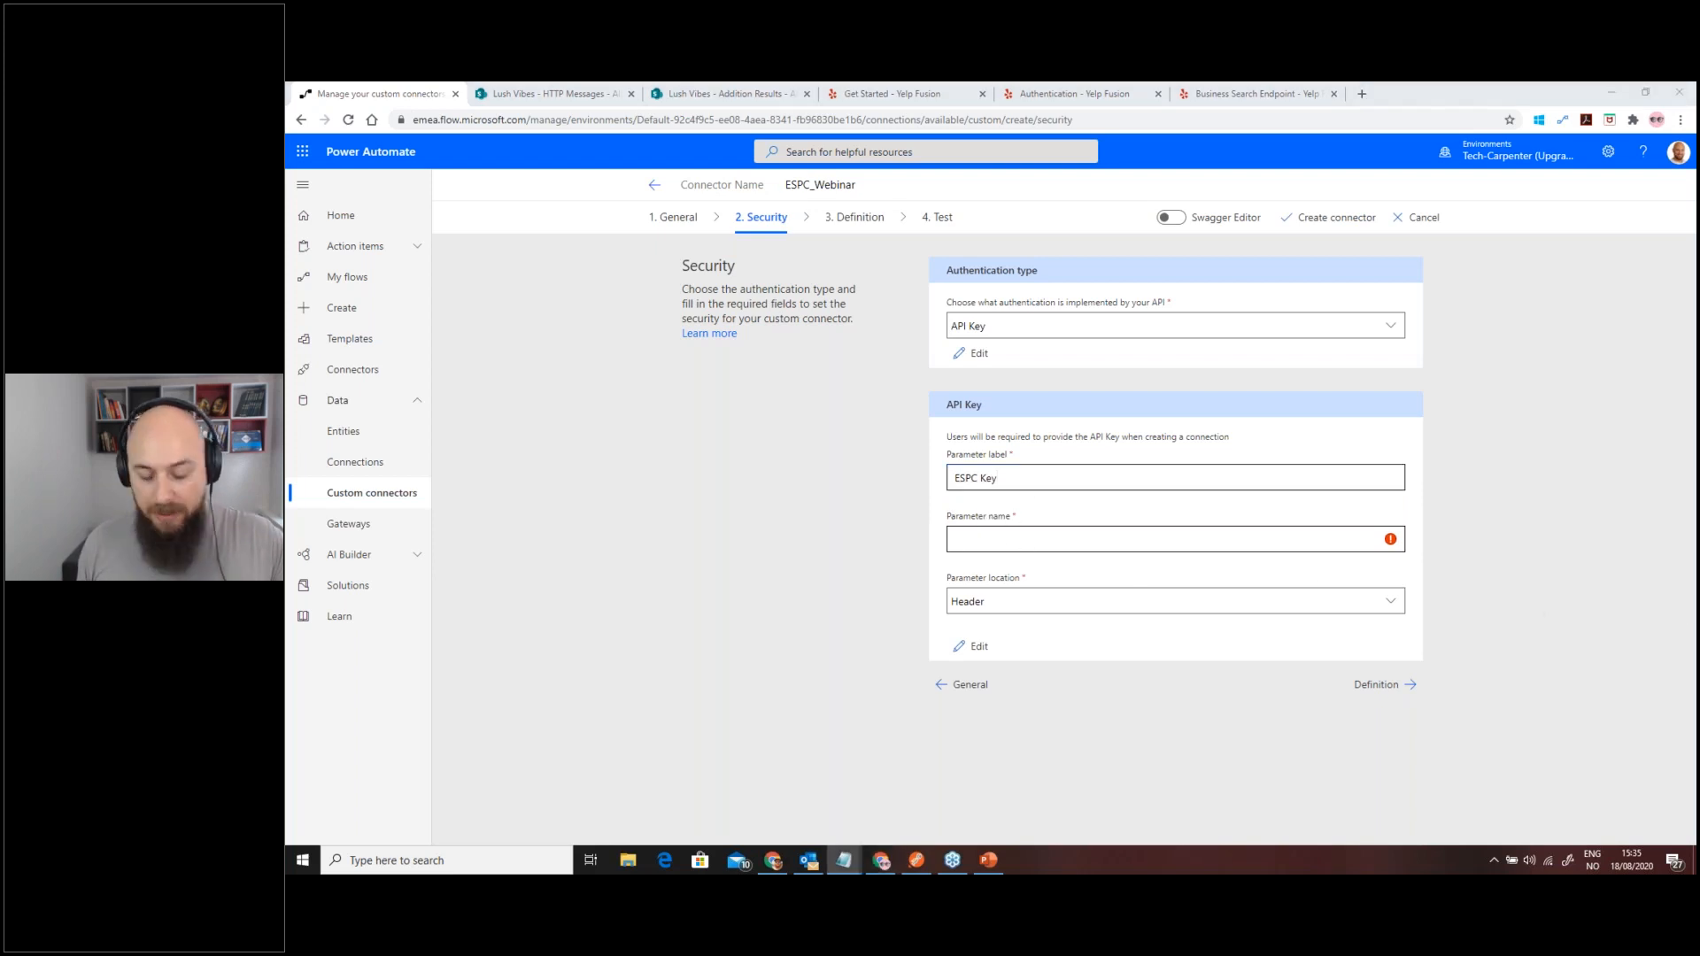
pyautogui.click(1078, 531)
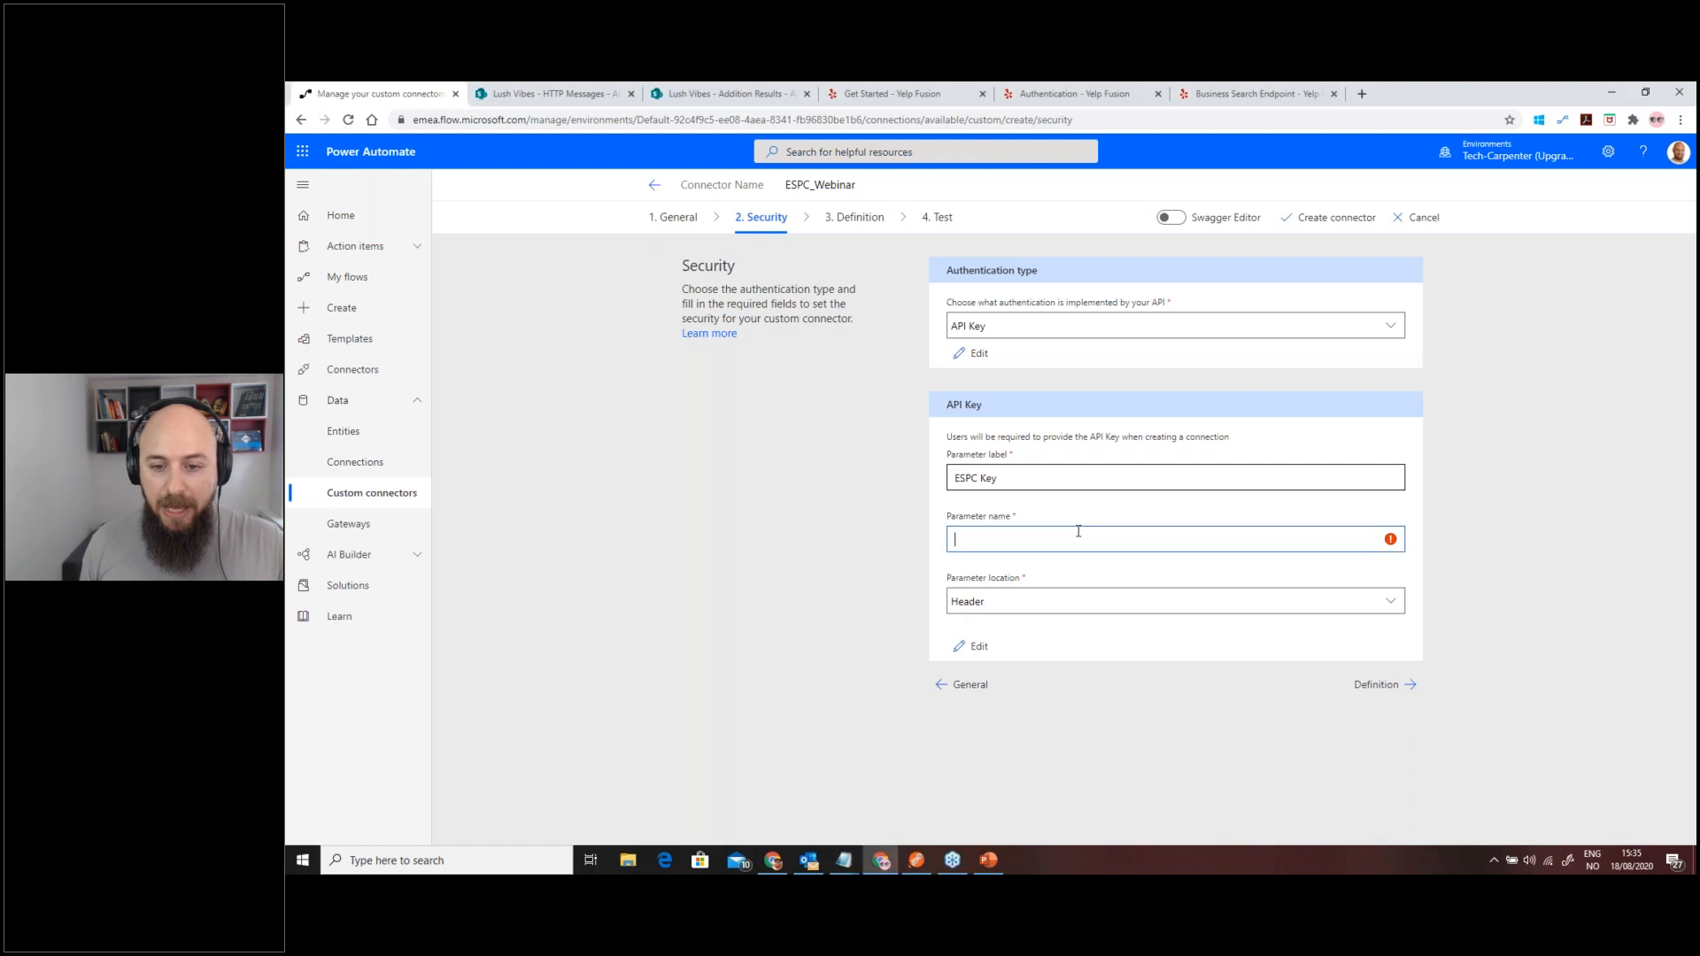
pyautogui.write('Authorization')
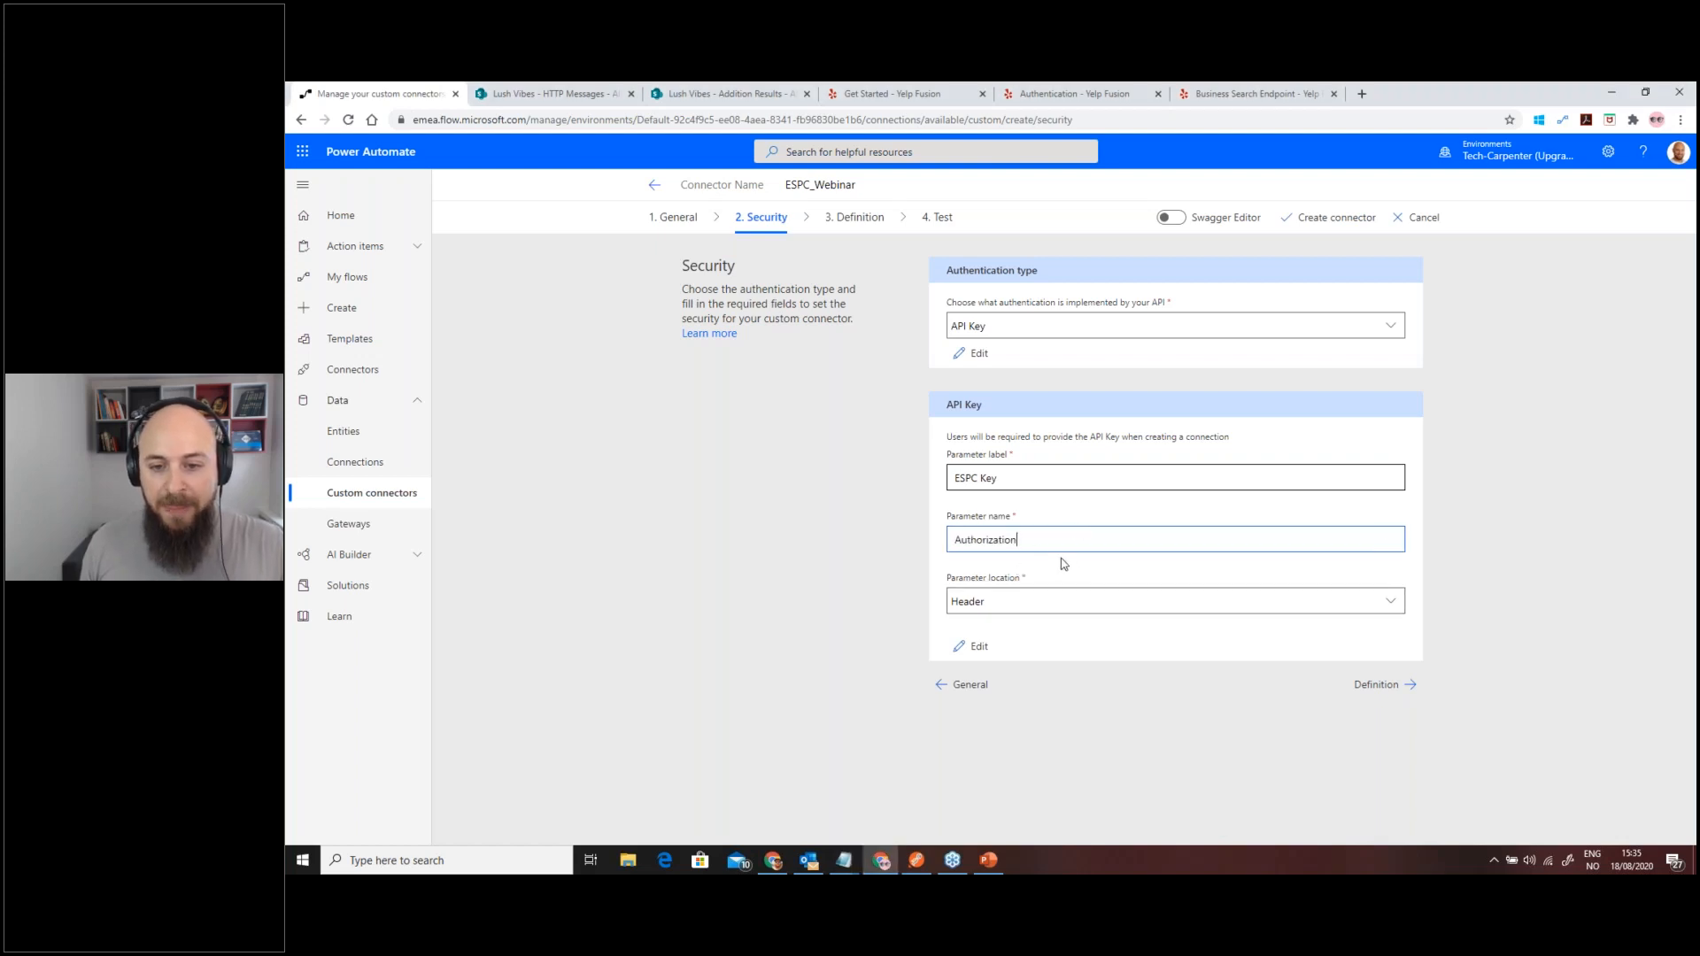
# - Recheck the Authorization header name and the Bearer value format in the Yelp Fusion Authentication documentation
pyautogui.click(889, 93)
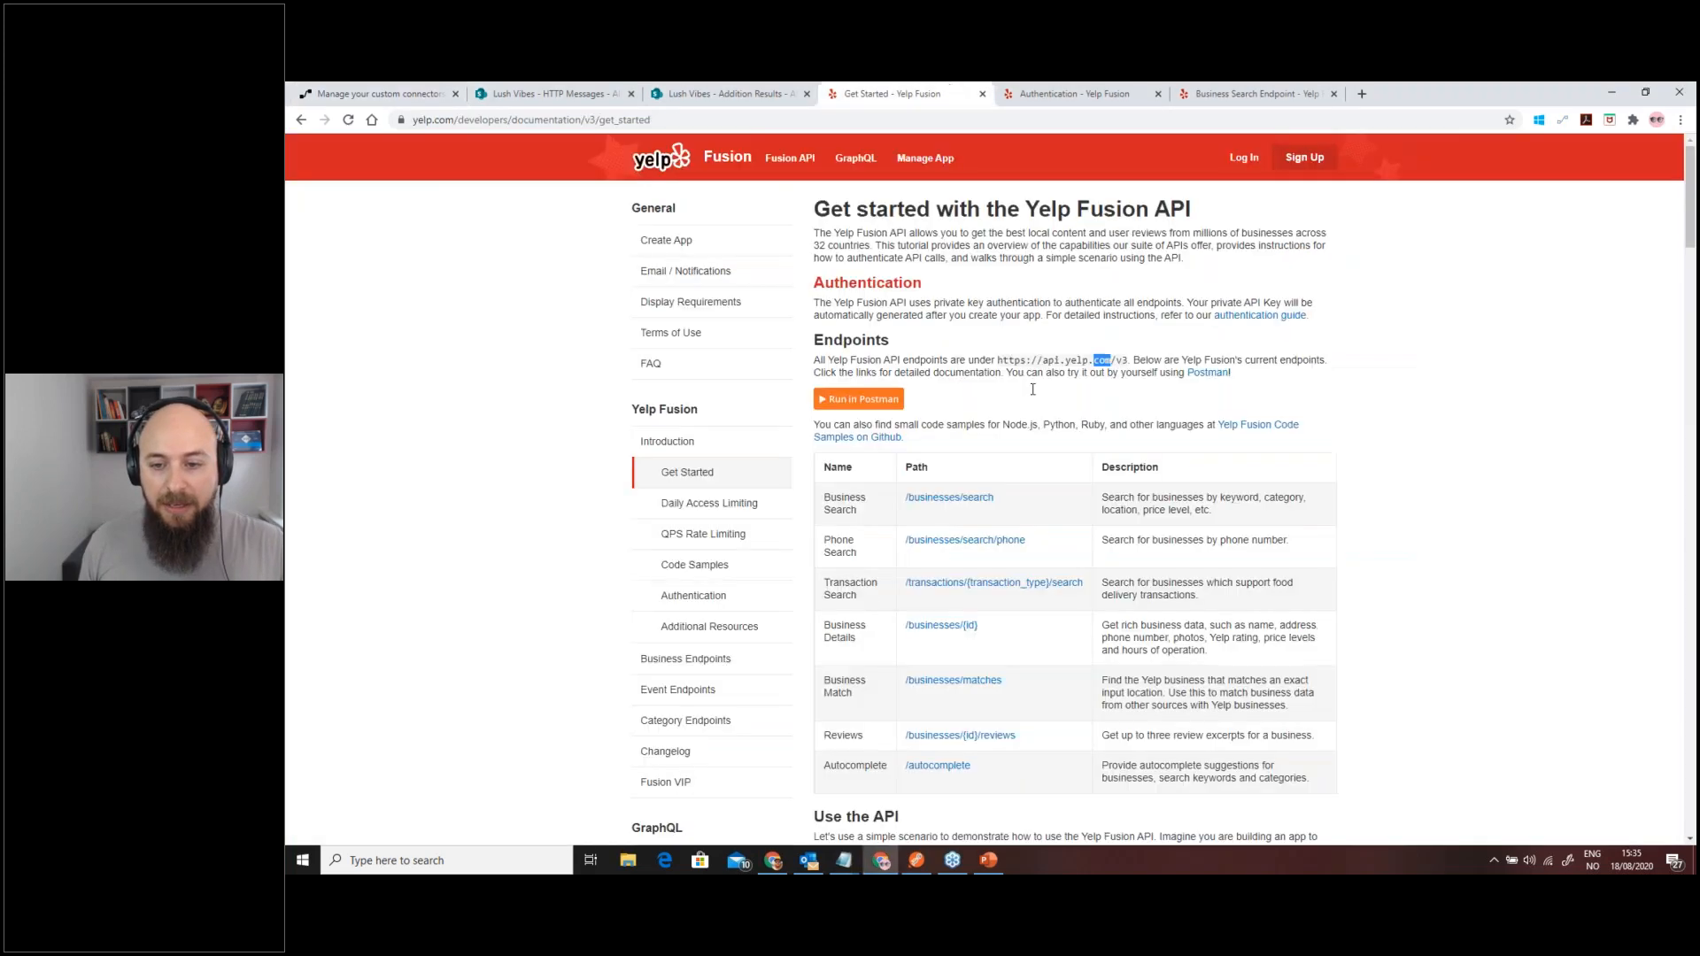
pyautogui.click(1071, 94)
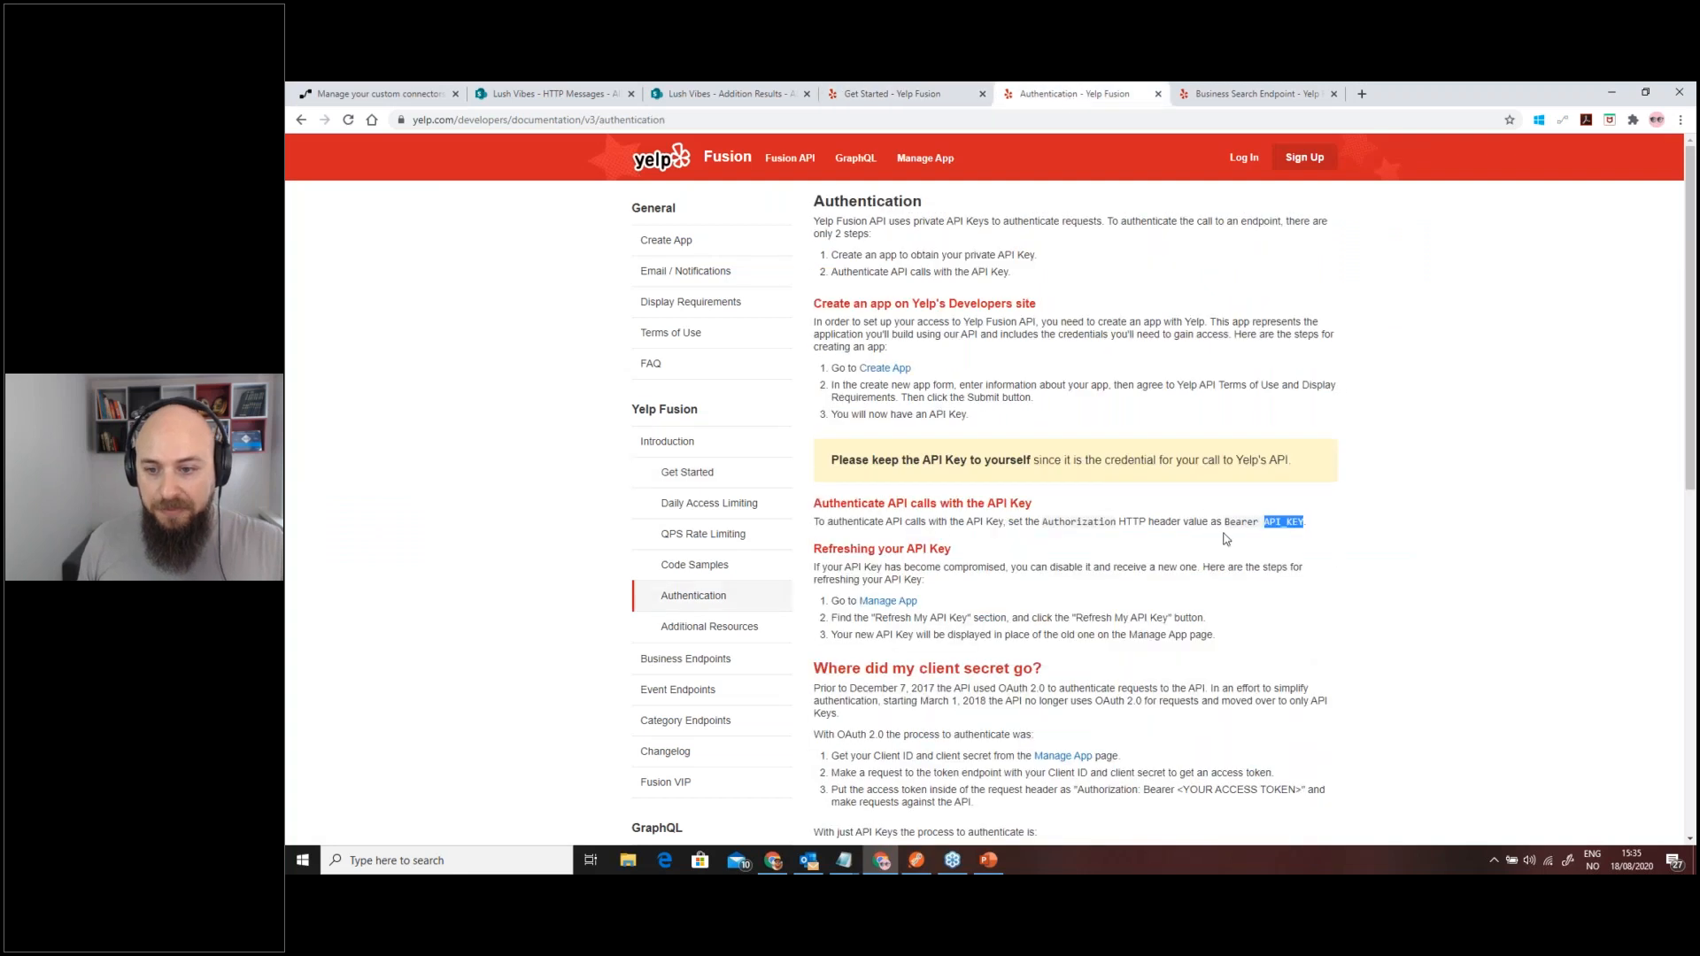
pyautogui.doubleClick(1107, 522)
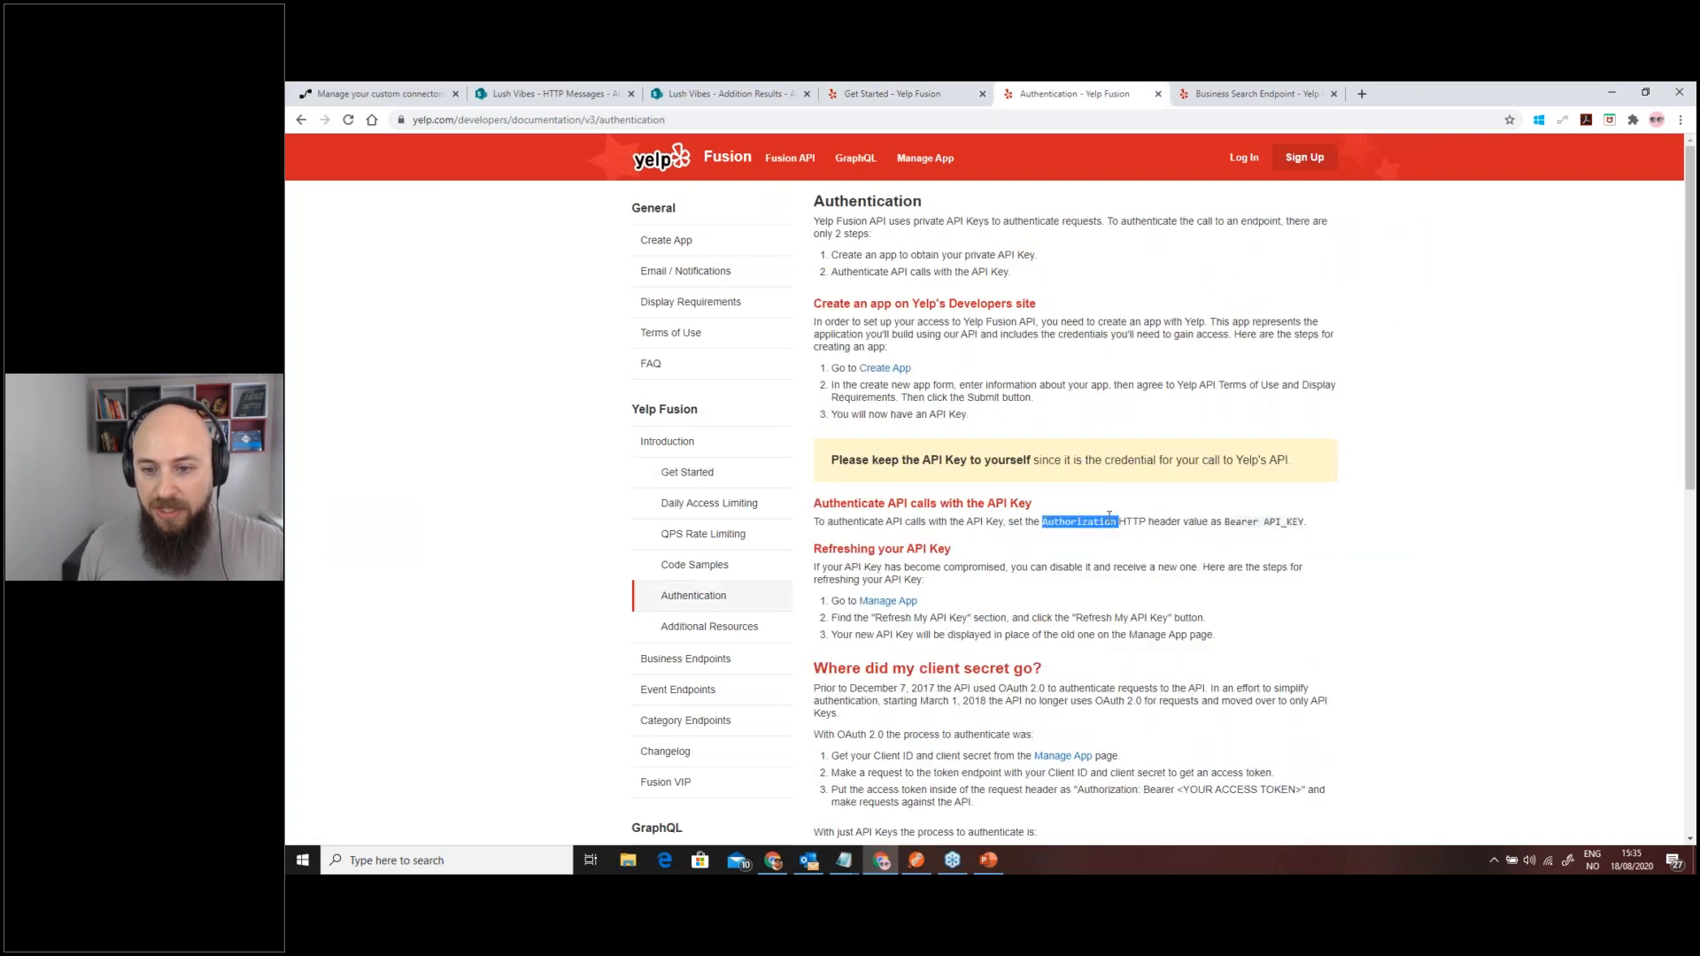
pyautogui.click(1120, 522)
pyautogui.doubleClick(1171, 522)
pyautogui.doubleClick(1244, 522)
pyautogui.doubleClick(1288, 522)
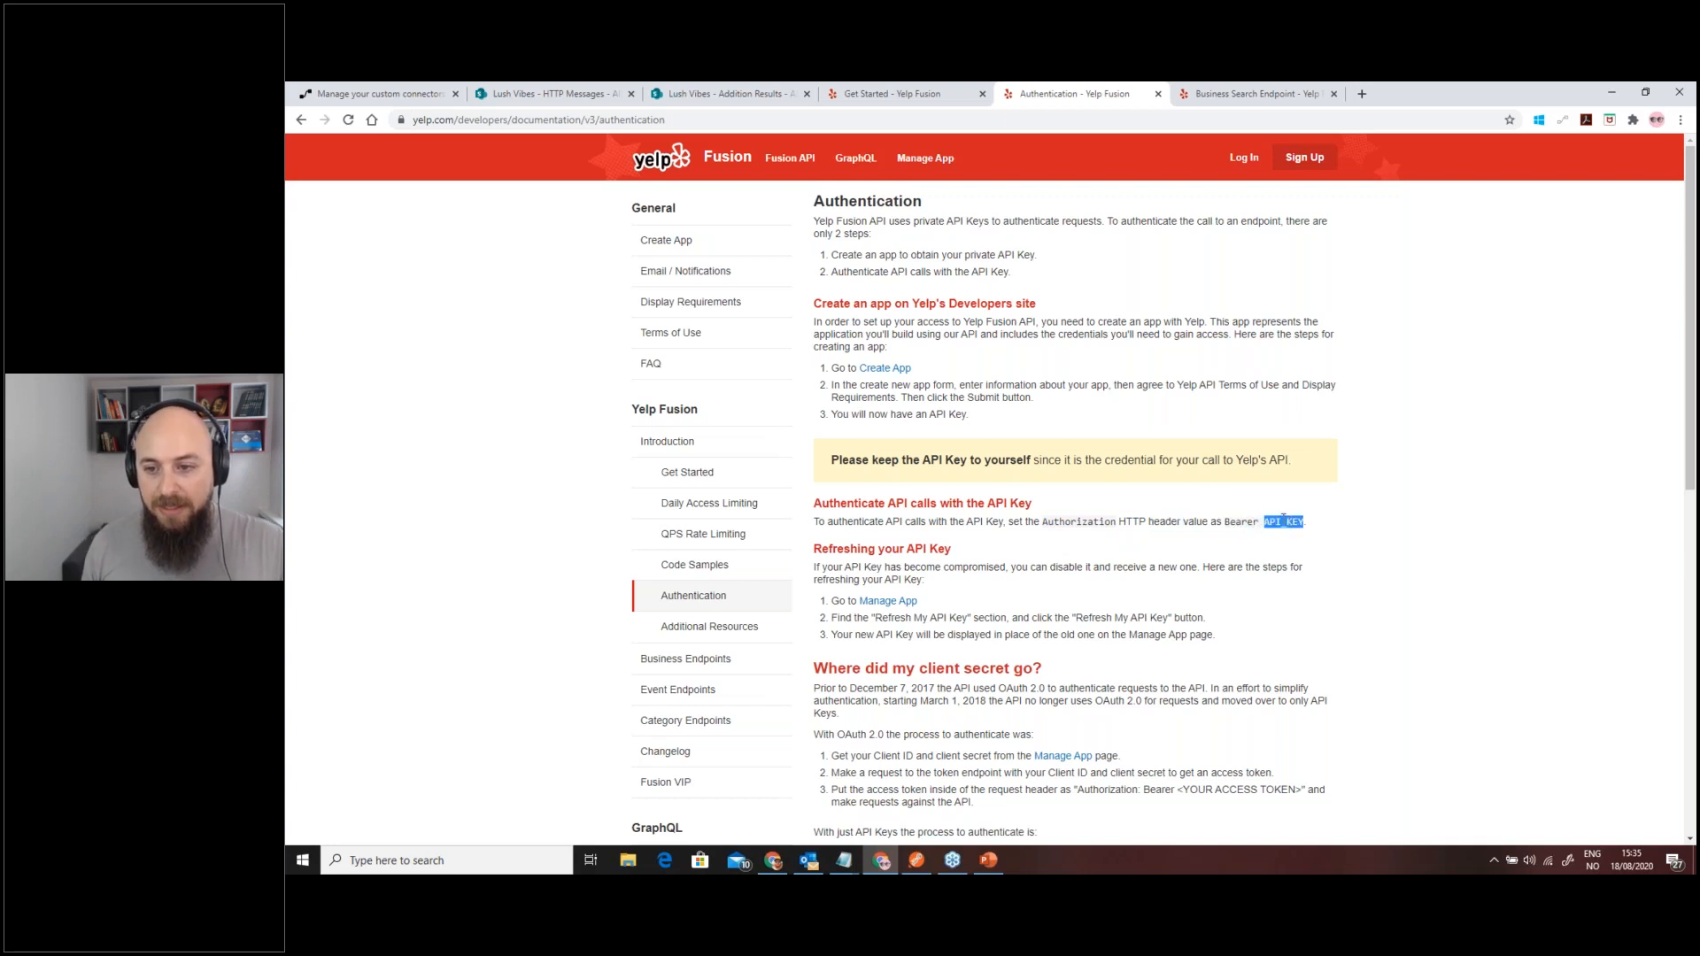
# - Return to the connector, continue to its definition, and add a new action with the summary BusinessSearch
pyautogui.click(379, 93)
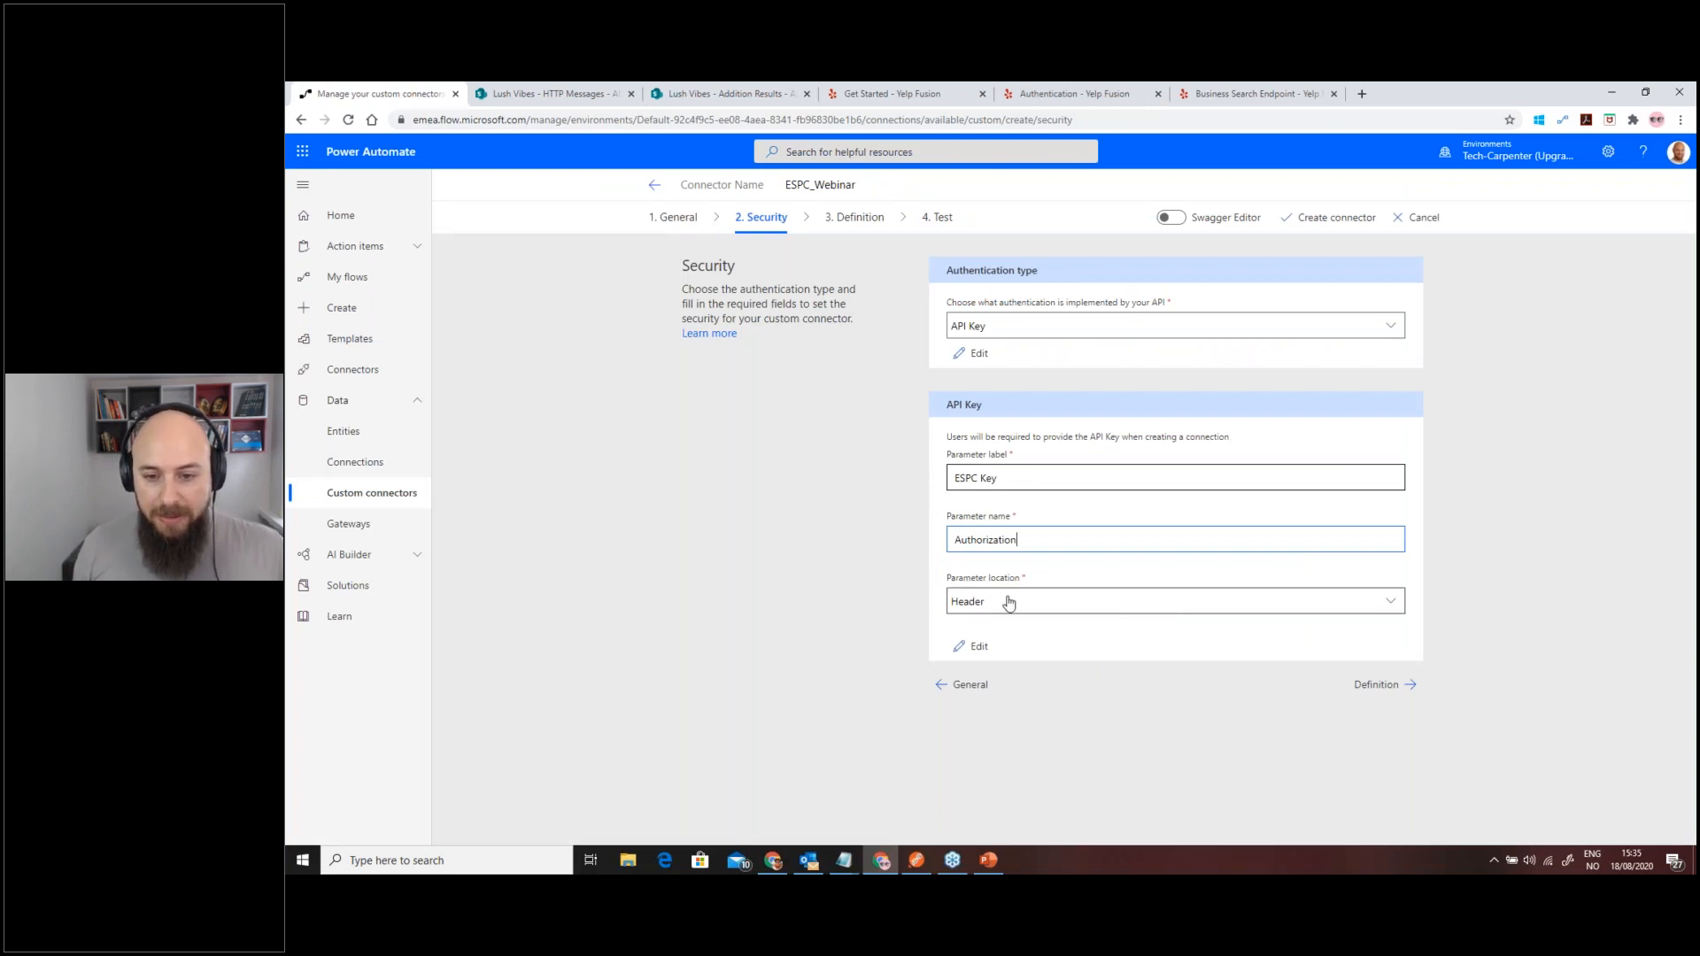
pyautogui.click(1413, 689)
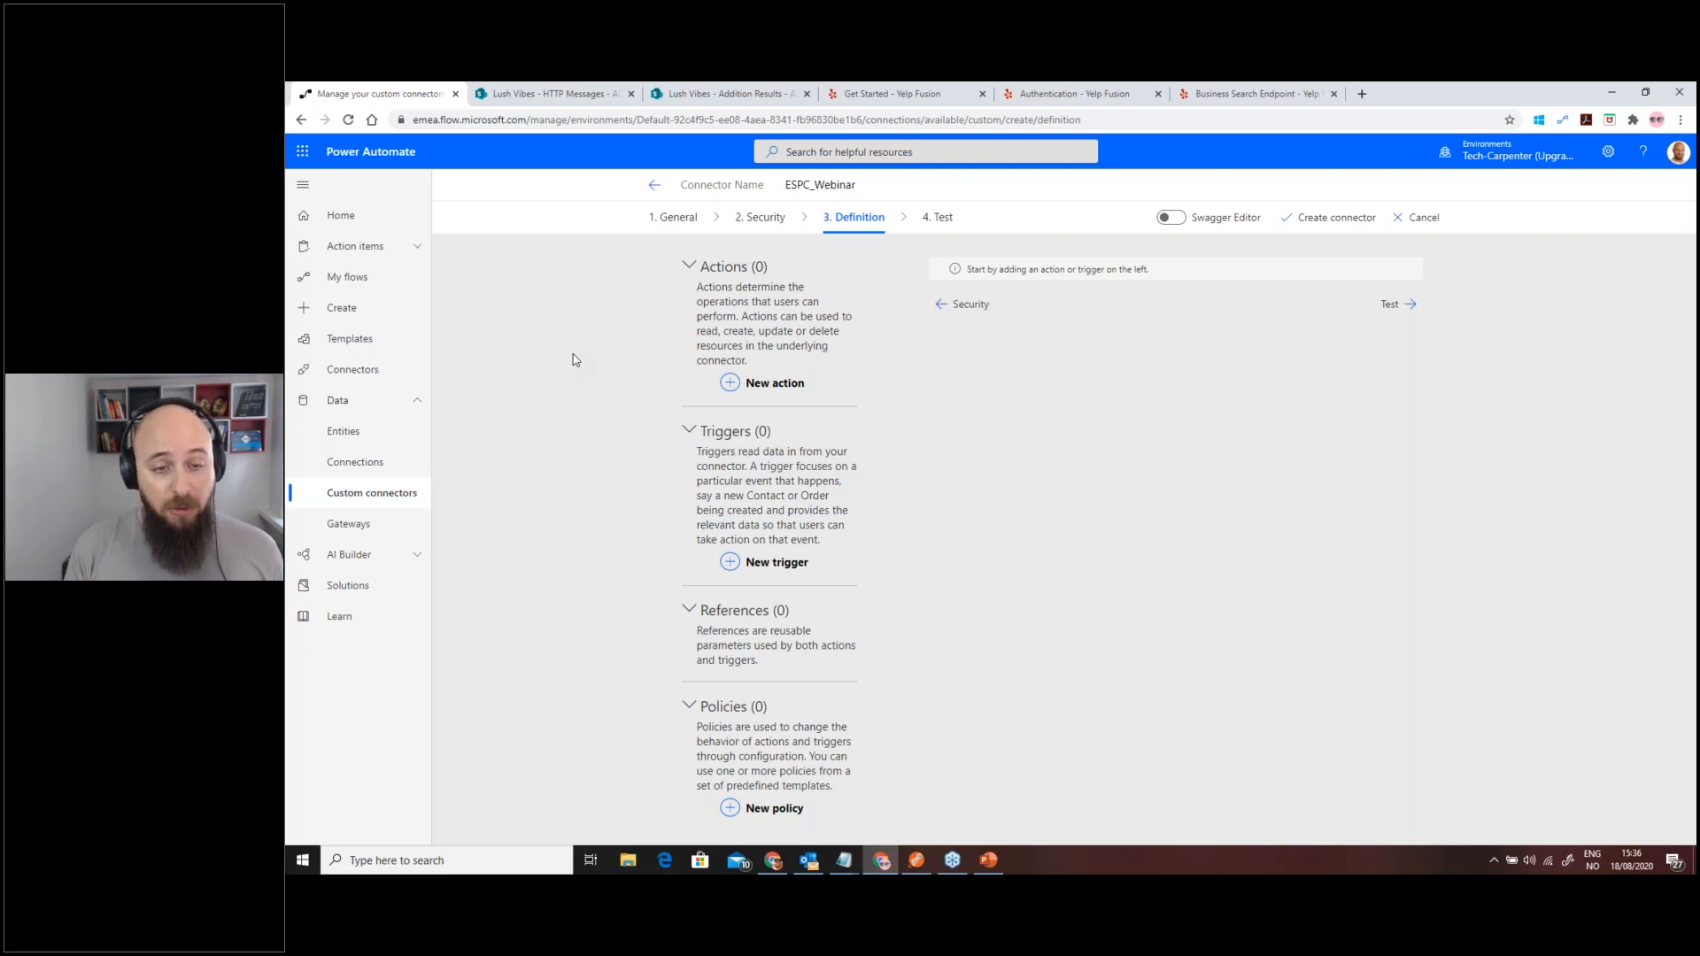
pyautogui.click(767, 384)
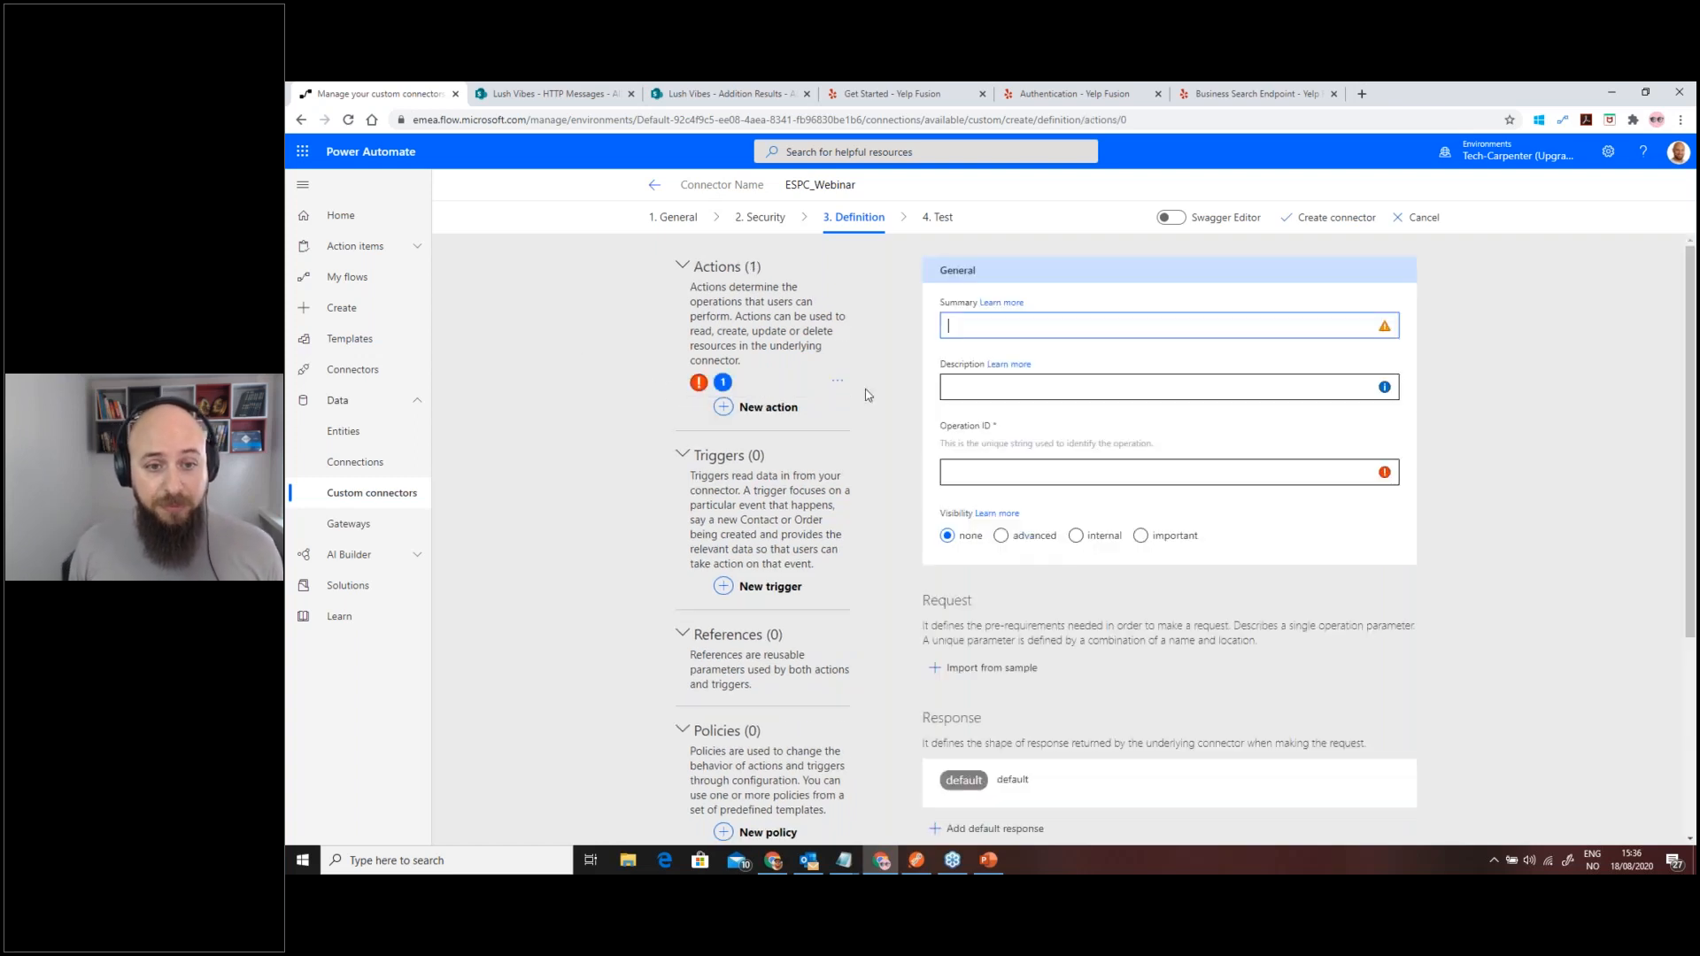
pyautogui.click(983, 319)
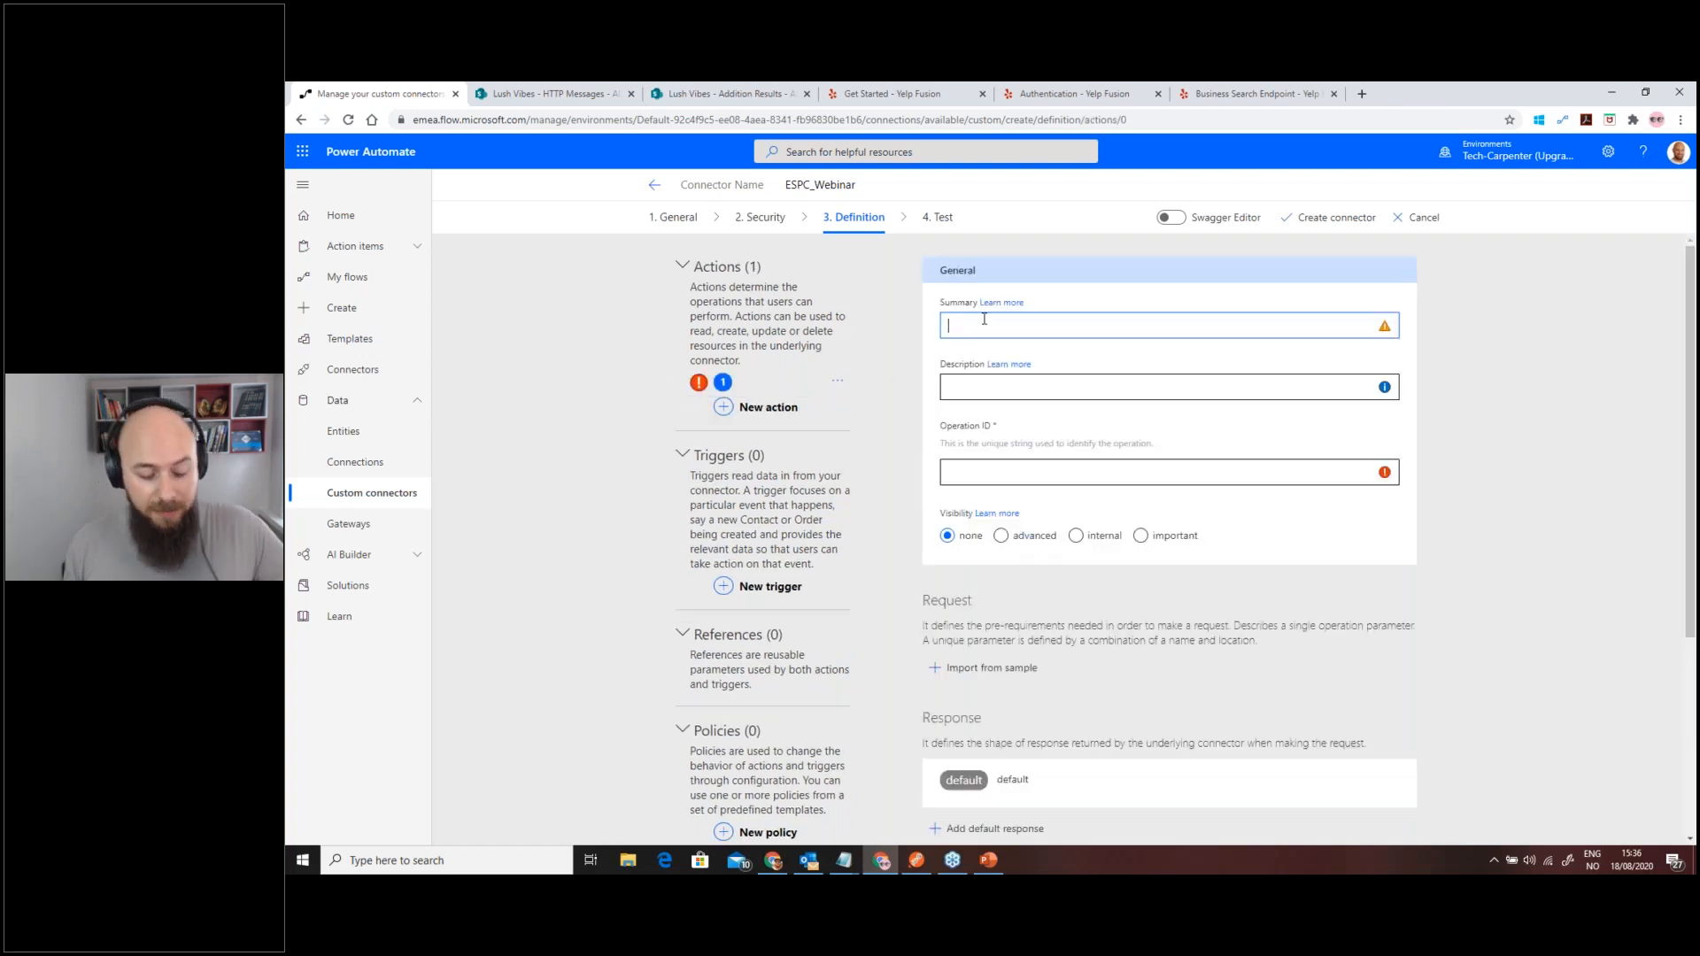
pyautogui.write('Bus')
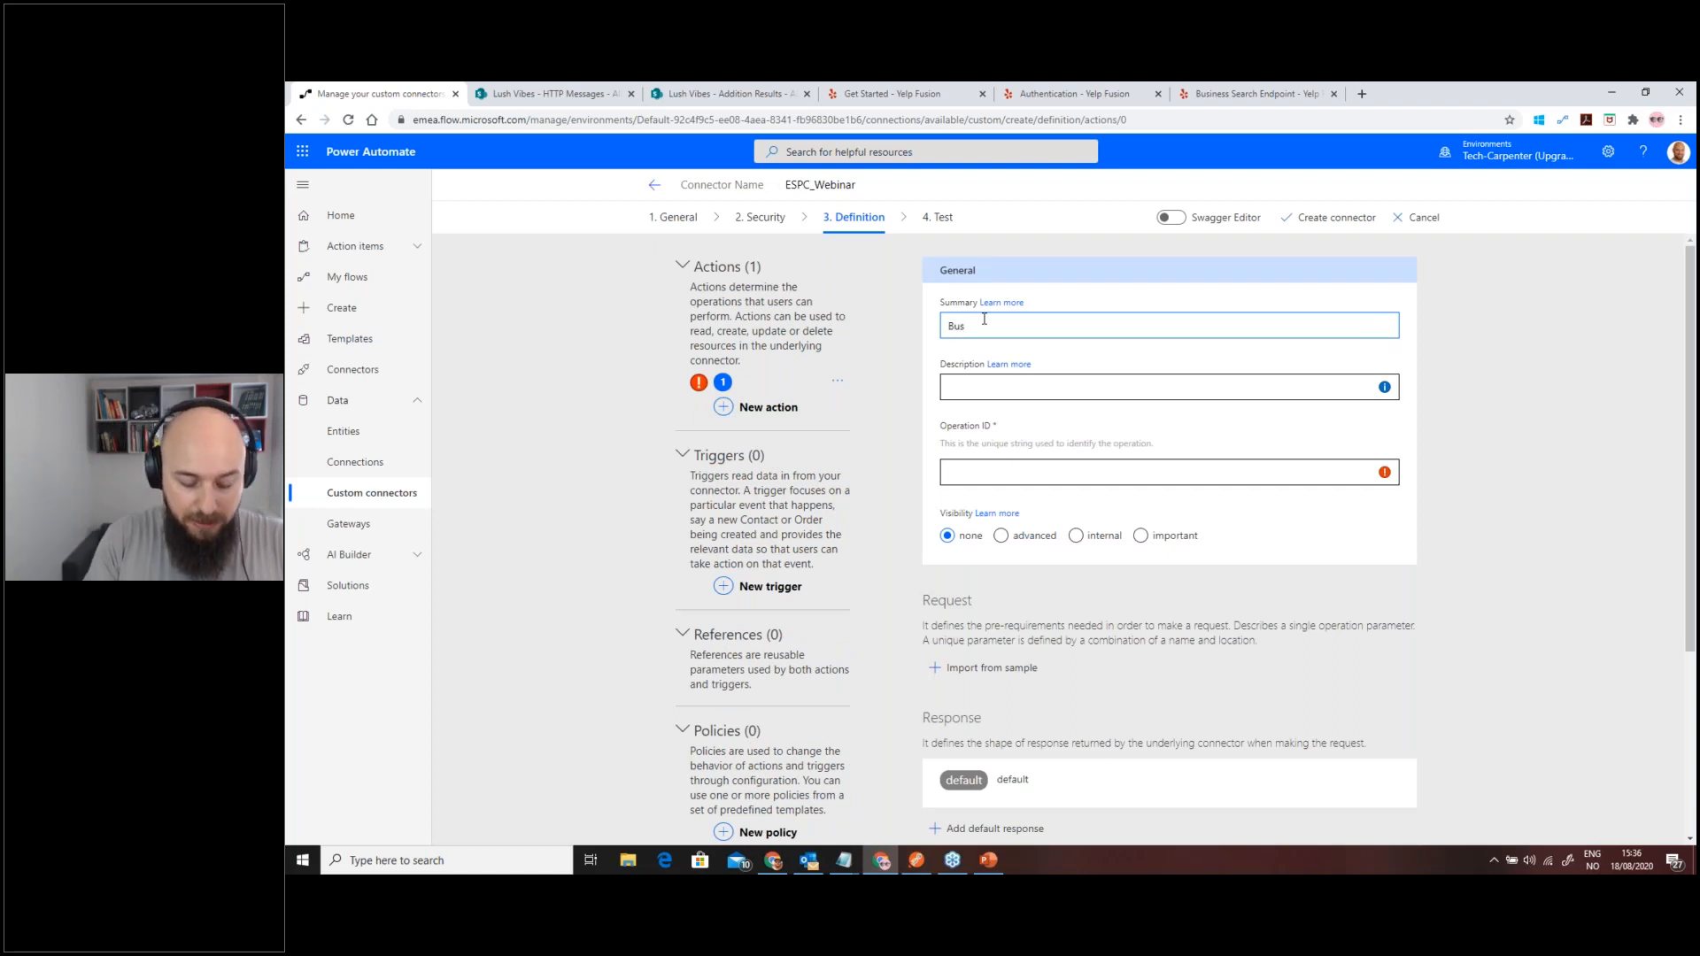
pyautogui.write('inessSearch')
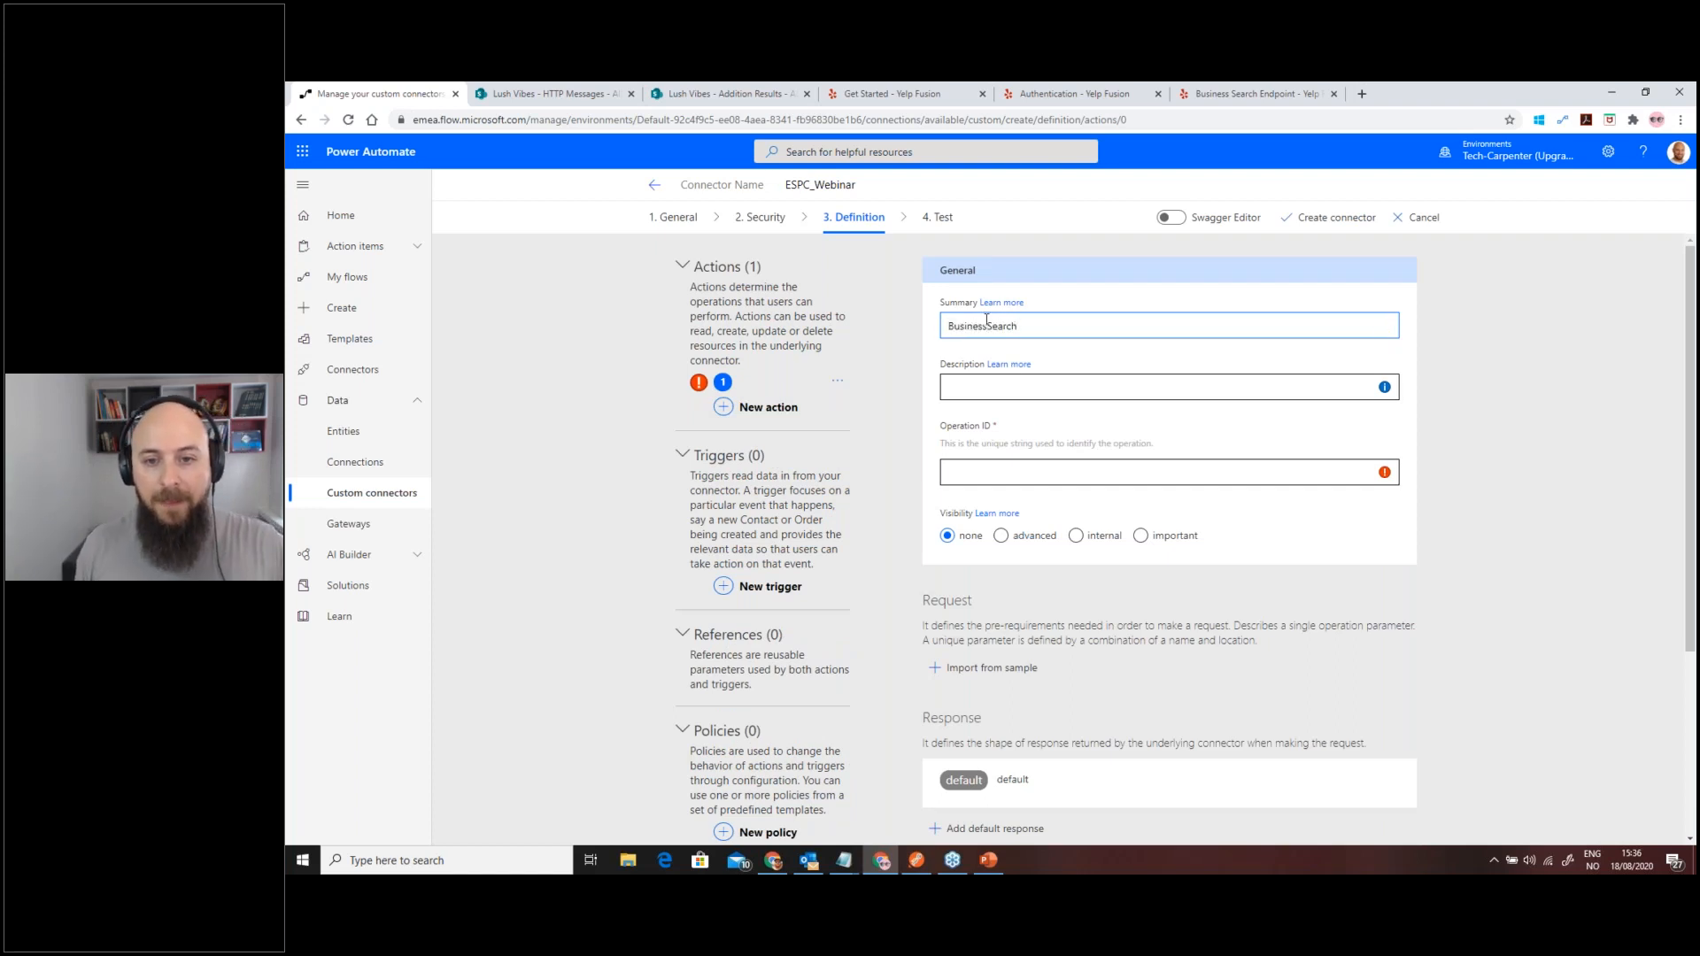
# - Copy the action's summary into its description and operation ID so both read BusinessSearch
pyautogui.doubleClick(996, 326)
pyautogui.hotkey('ctrl', 'c')
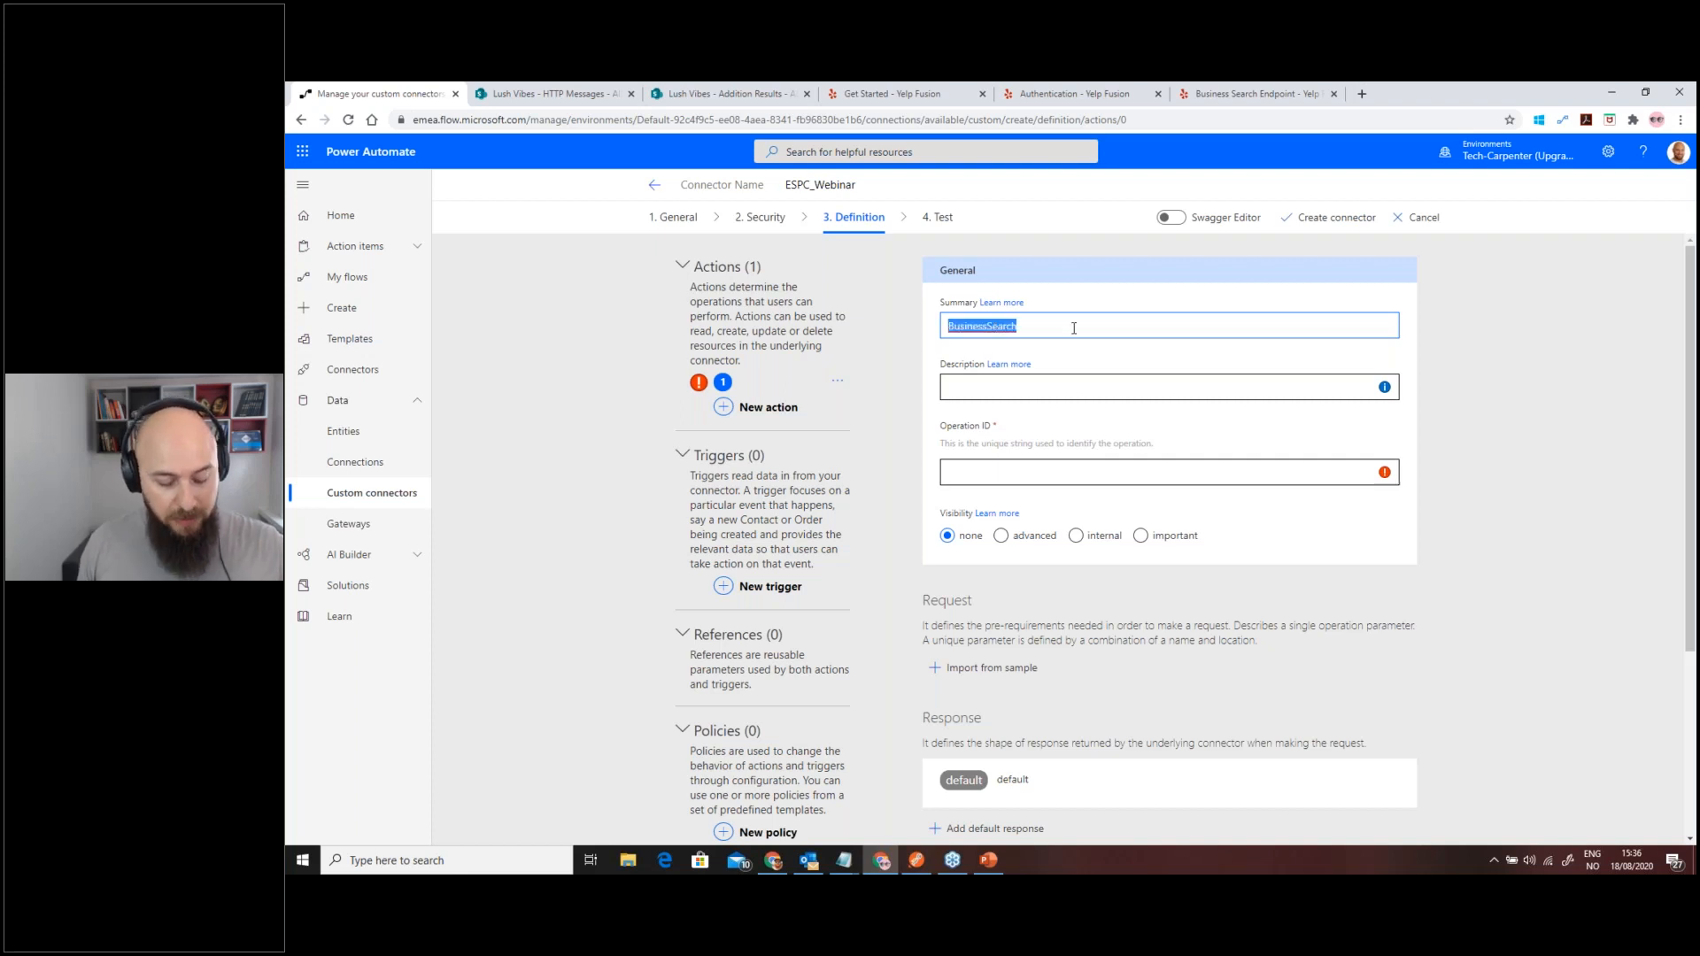
pyautogui.click(1026, 390)
pyautogui.hotkey('ctrl', 'v')
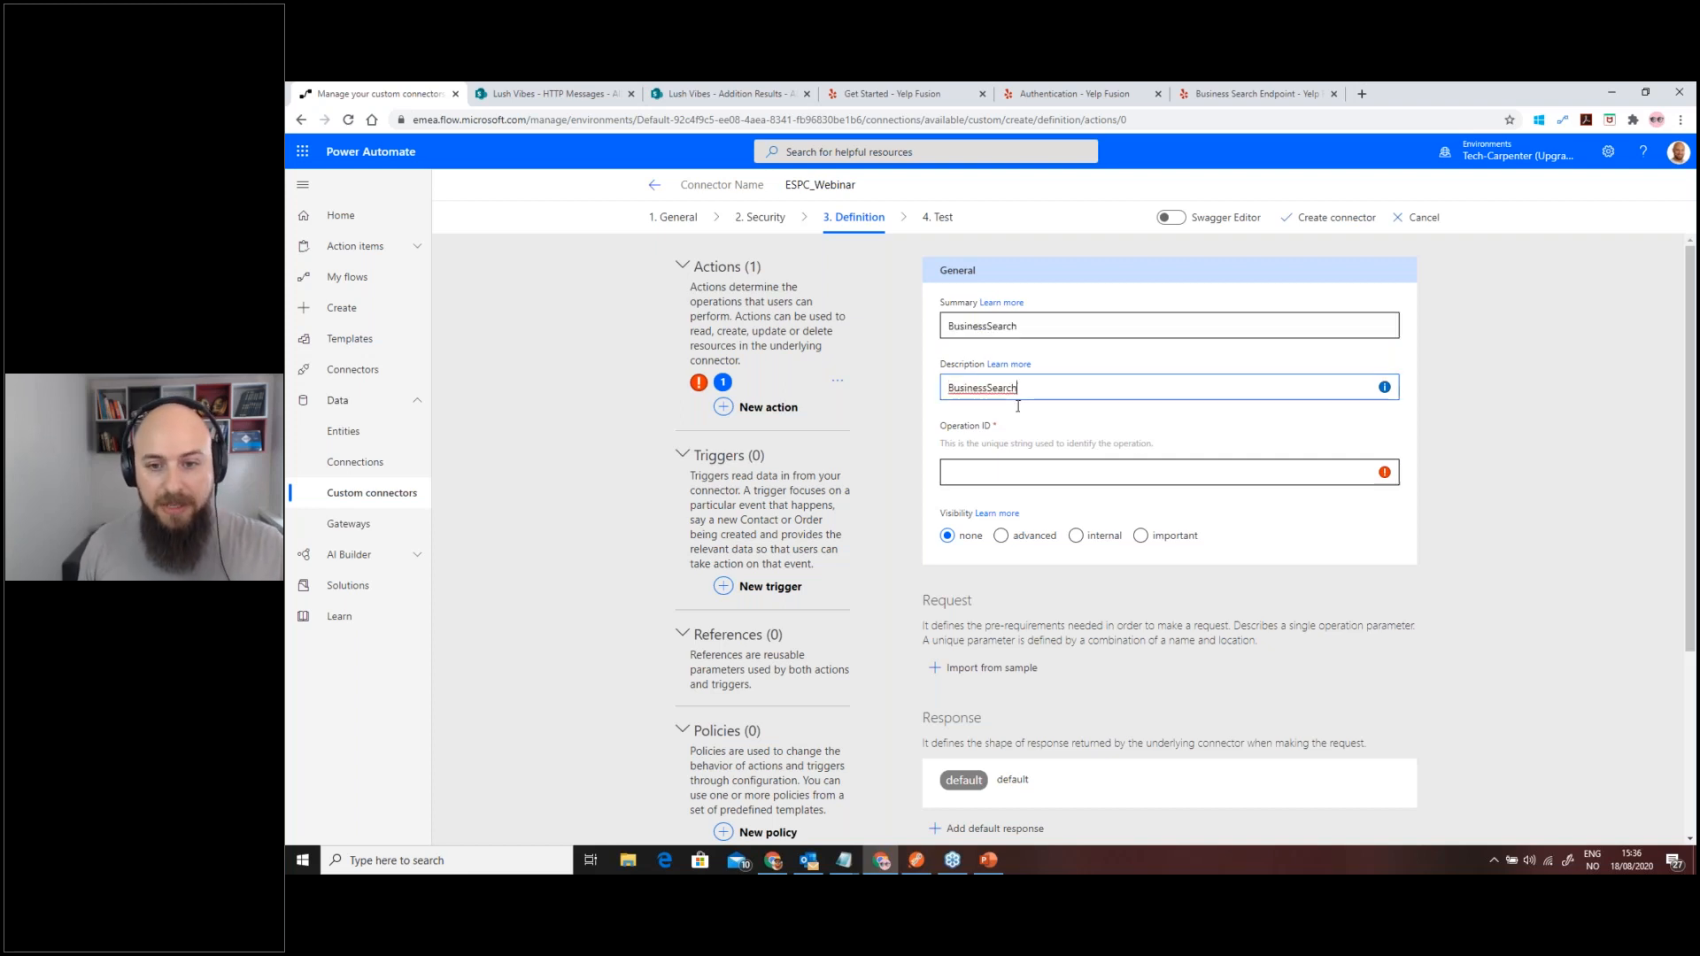
pyautogui.click(1002, 472)
pyautogui.hotkey('ctrl', 'v')
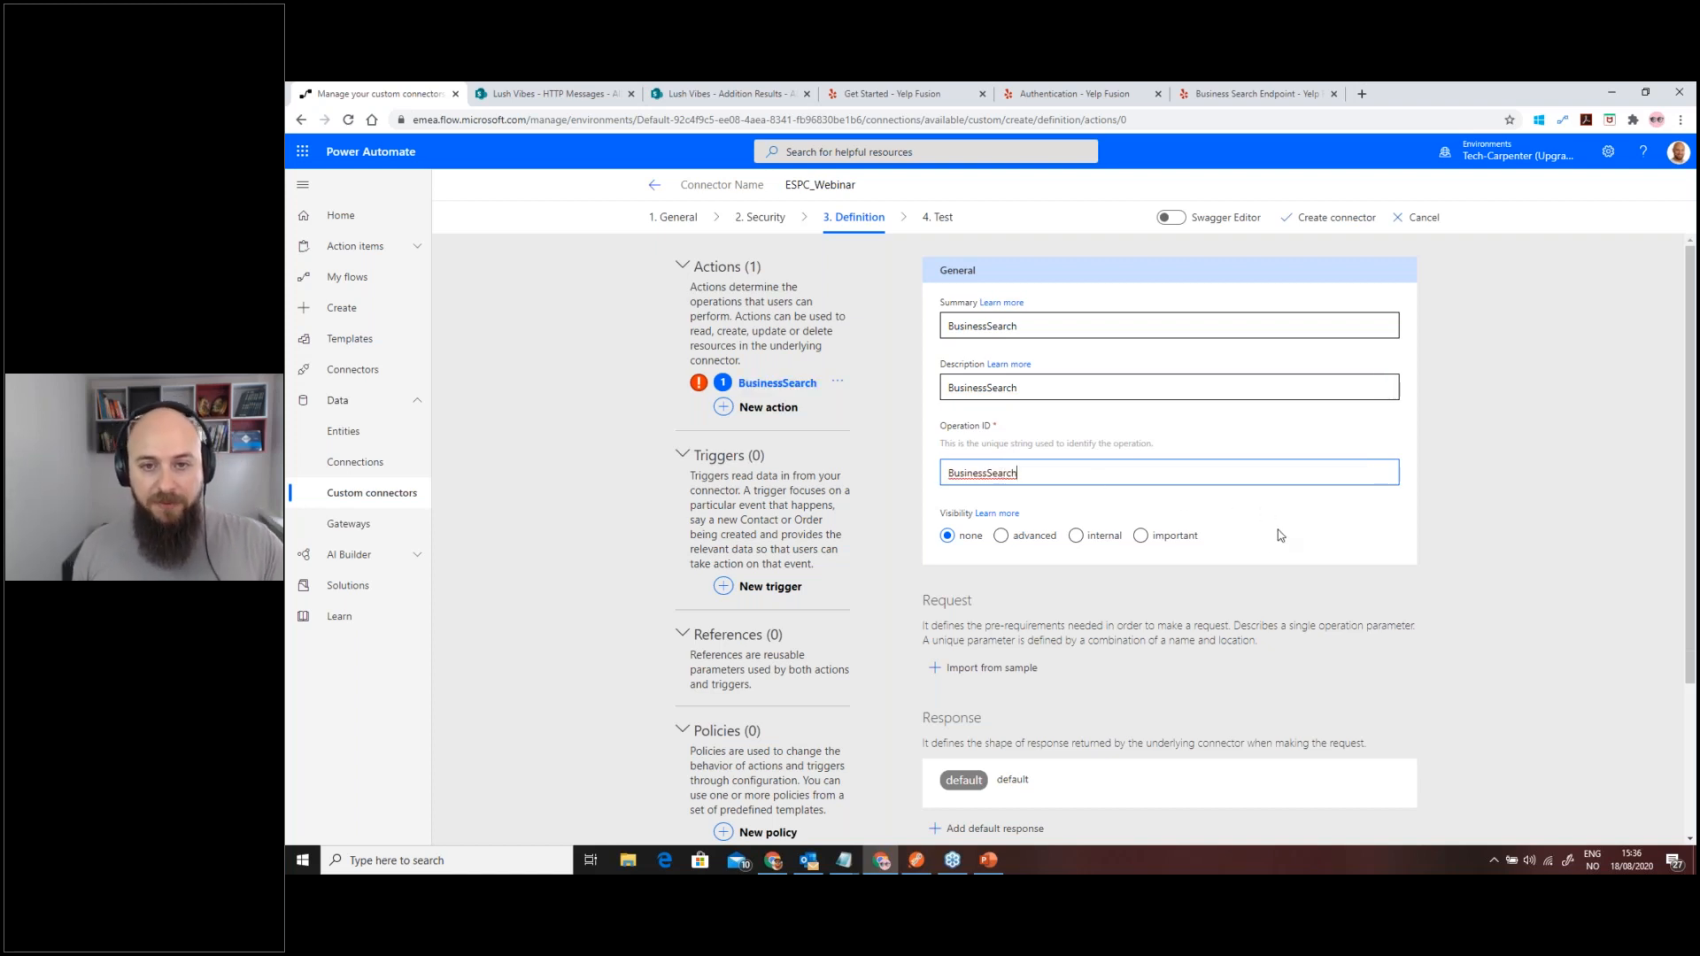
# - Start importing the BusinessSearch action's request from a sample
pyautogui.scroll(-1, 1196, 425)
pyautogui.scroll(1, 1196, 426)
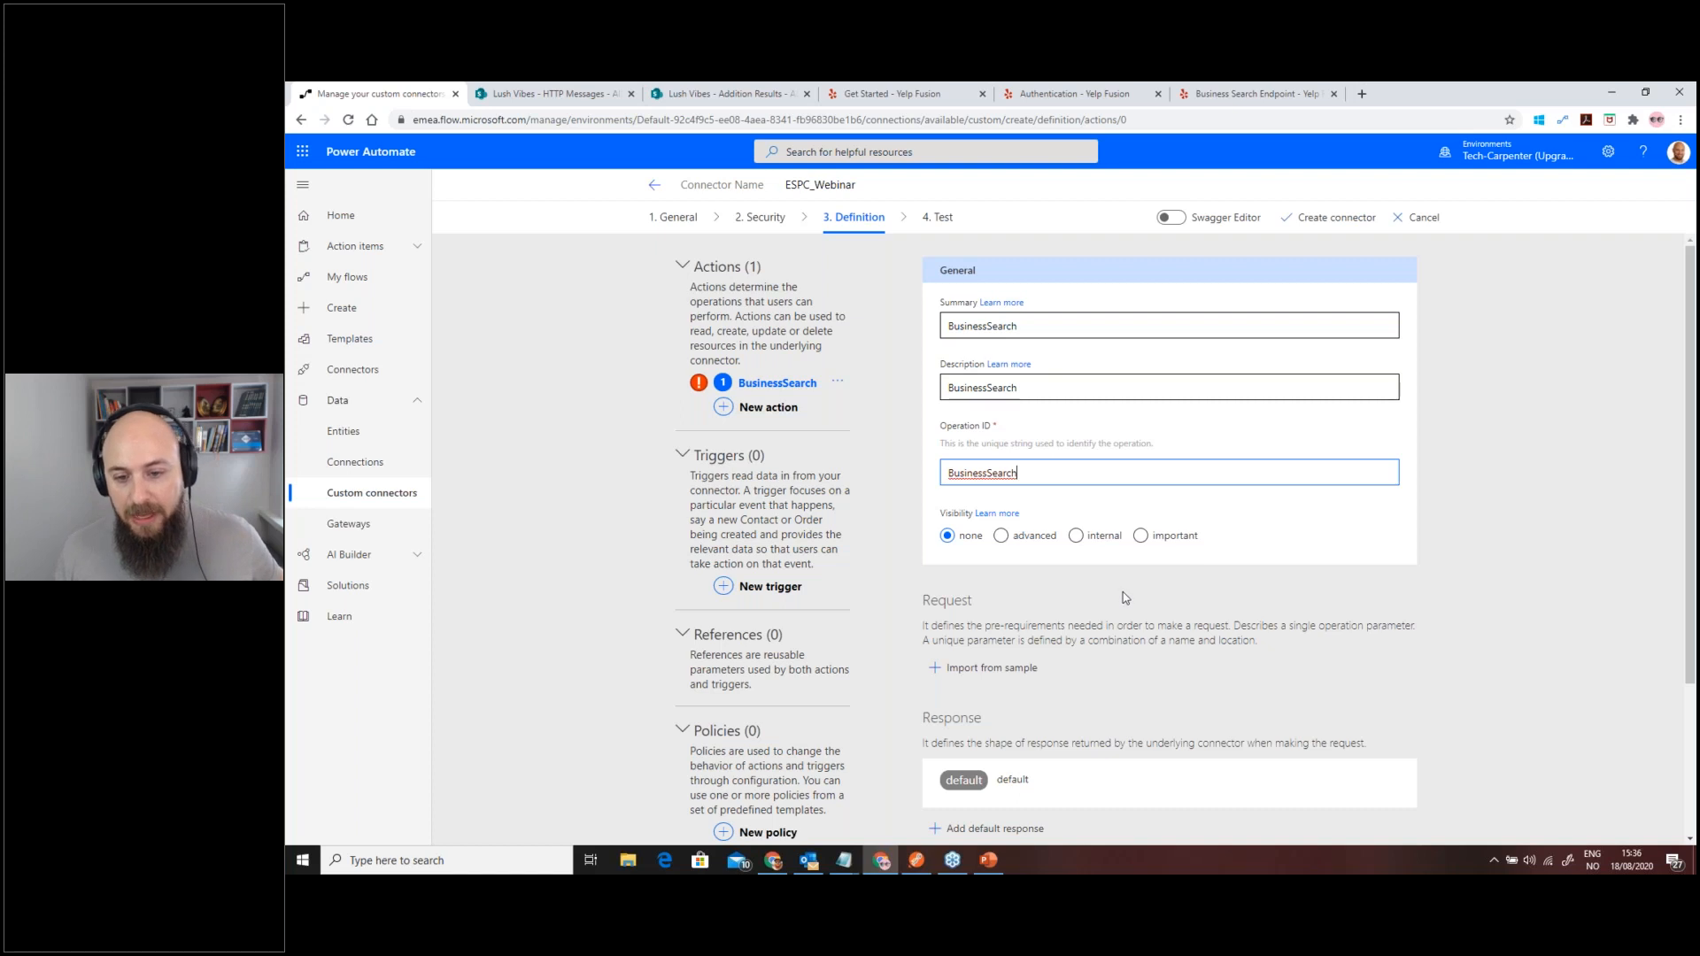
pyautogui.scroll(-1, 1124, 598)
pyautogui.scroll(-1, 1125, 598)
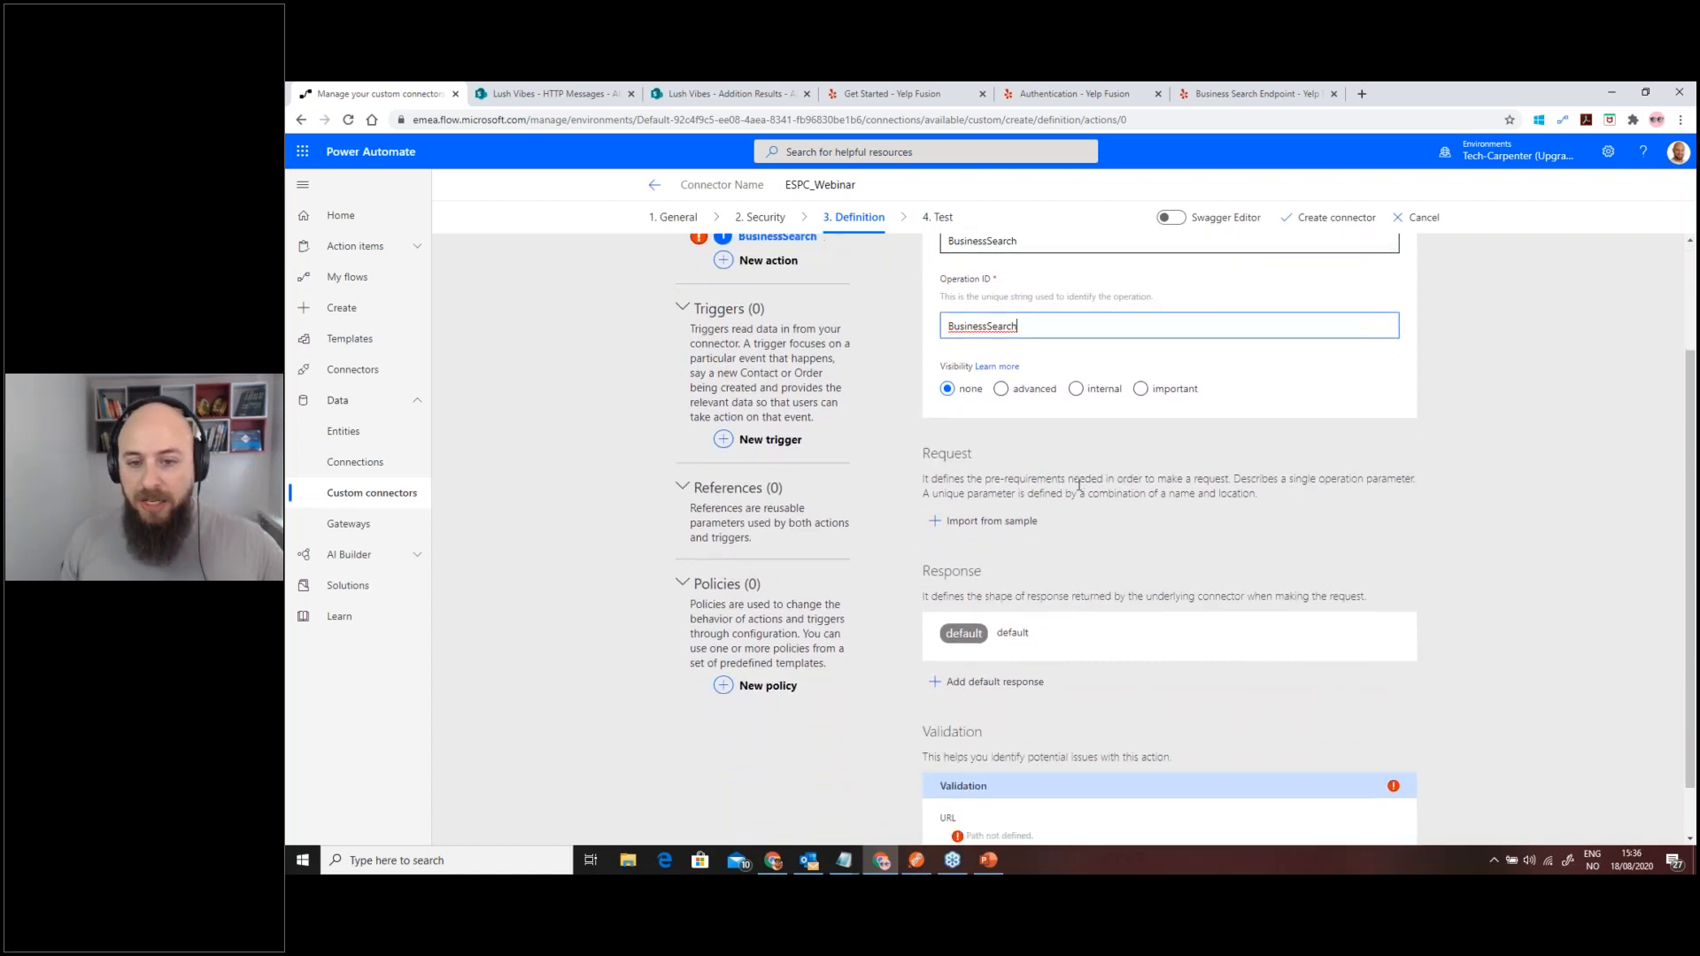
pyautogui.click(1025, 522)
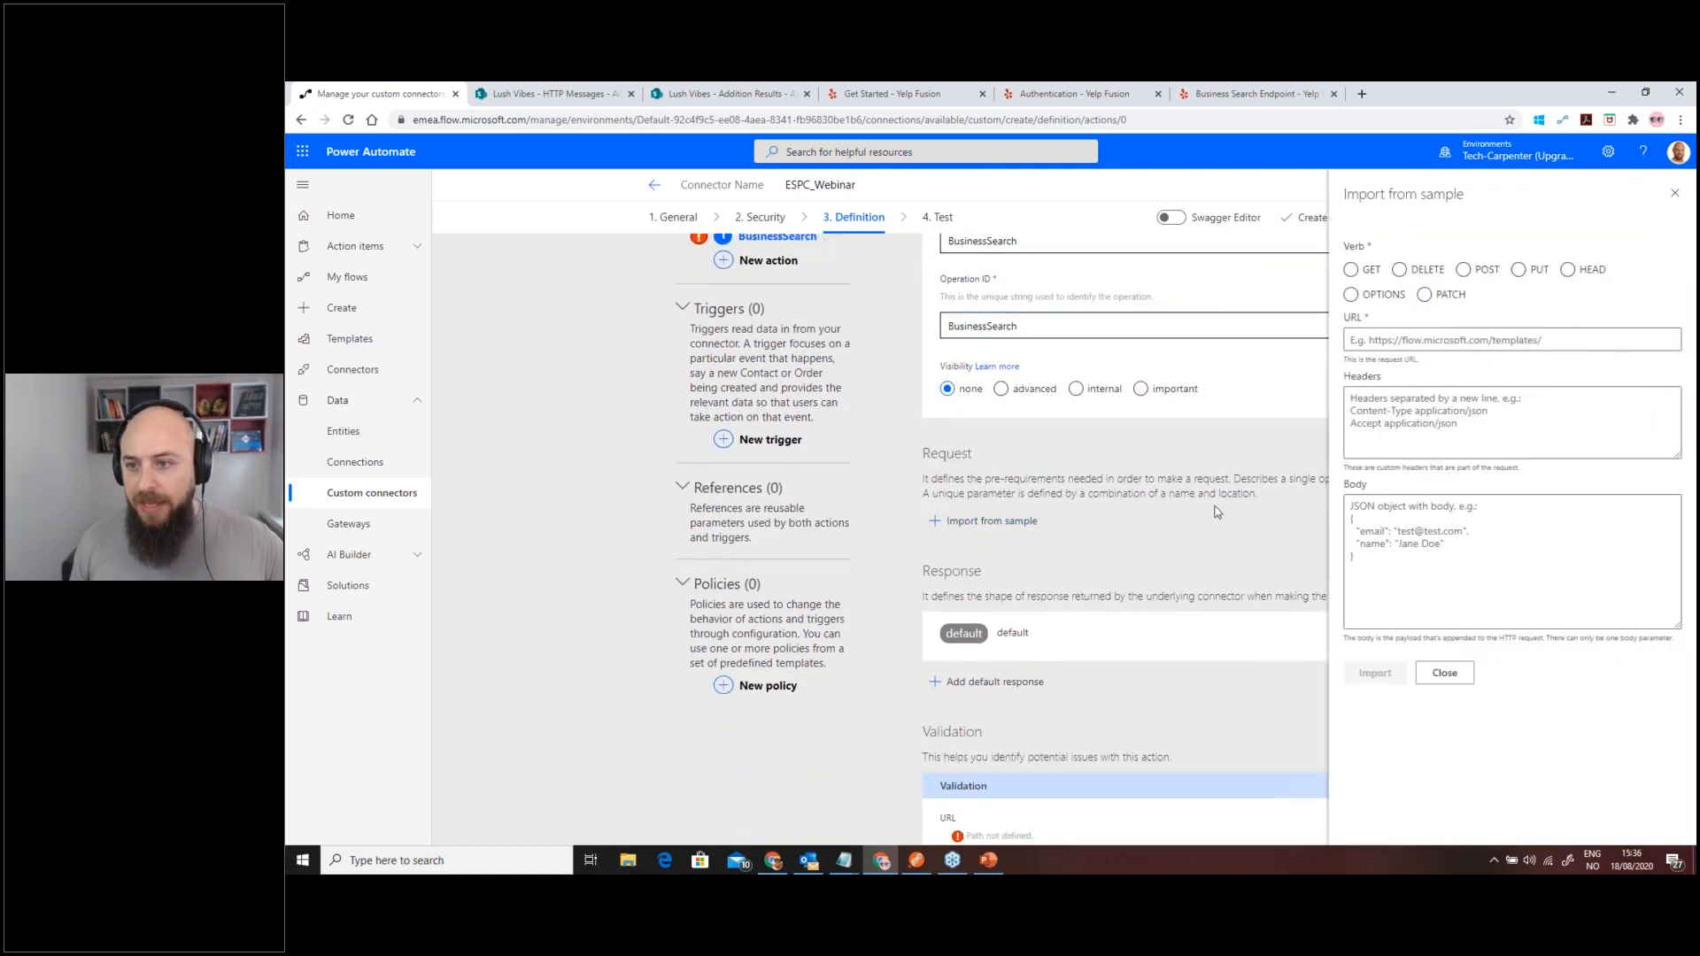
# - Examine Yelp's Business Search endpoint documentation for the request method, the request URL and the query parameters
pyautogui.click(1230, 106)
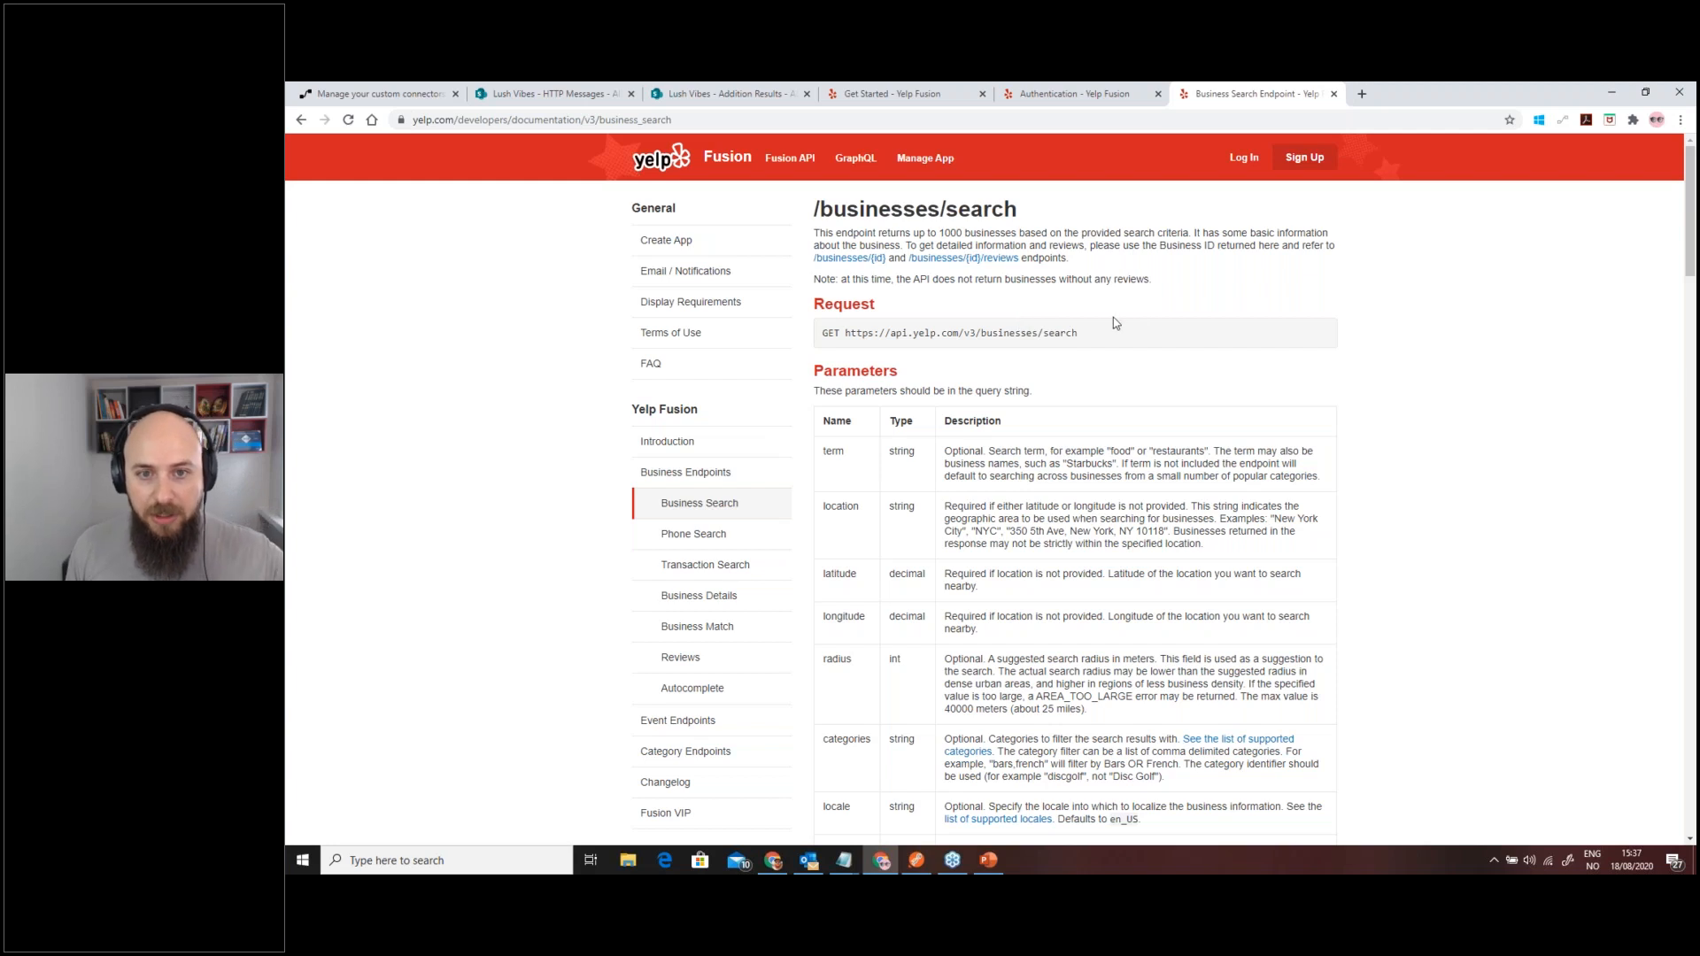
pyautogui.doubleClick(831, 334)
pyautogui.tripleClick(848, 332)
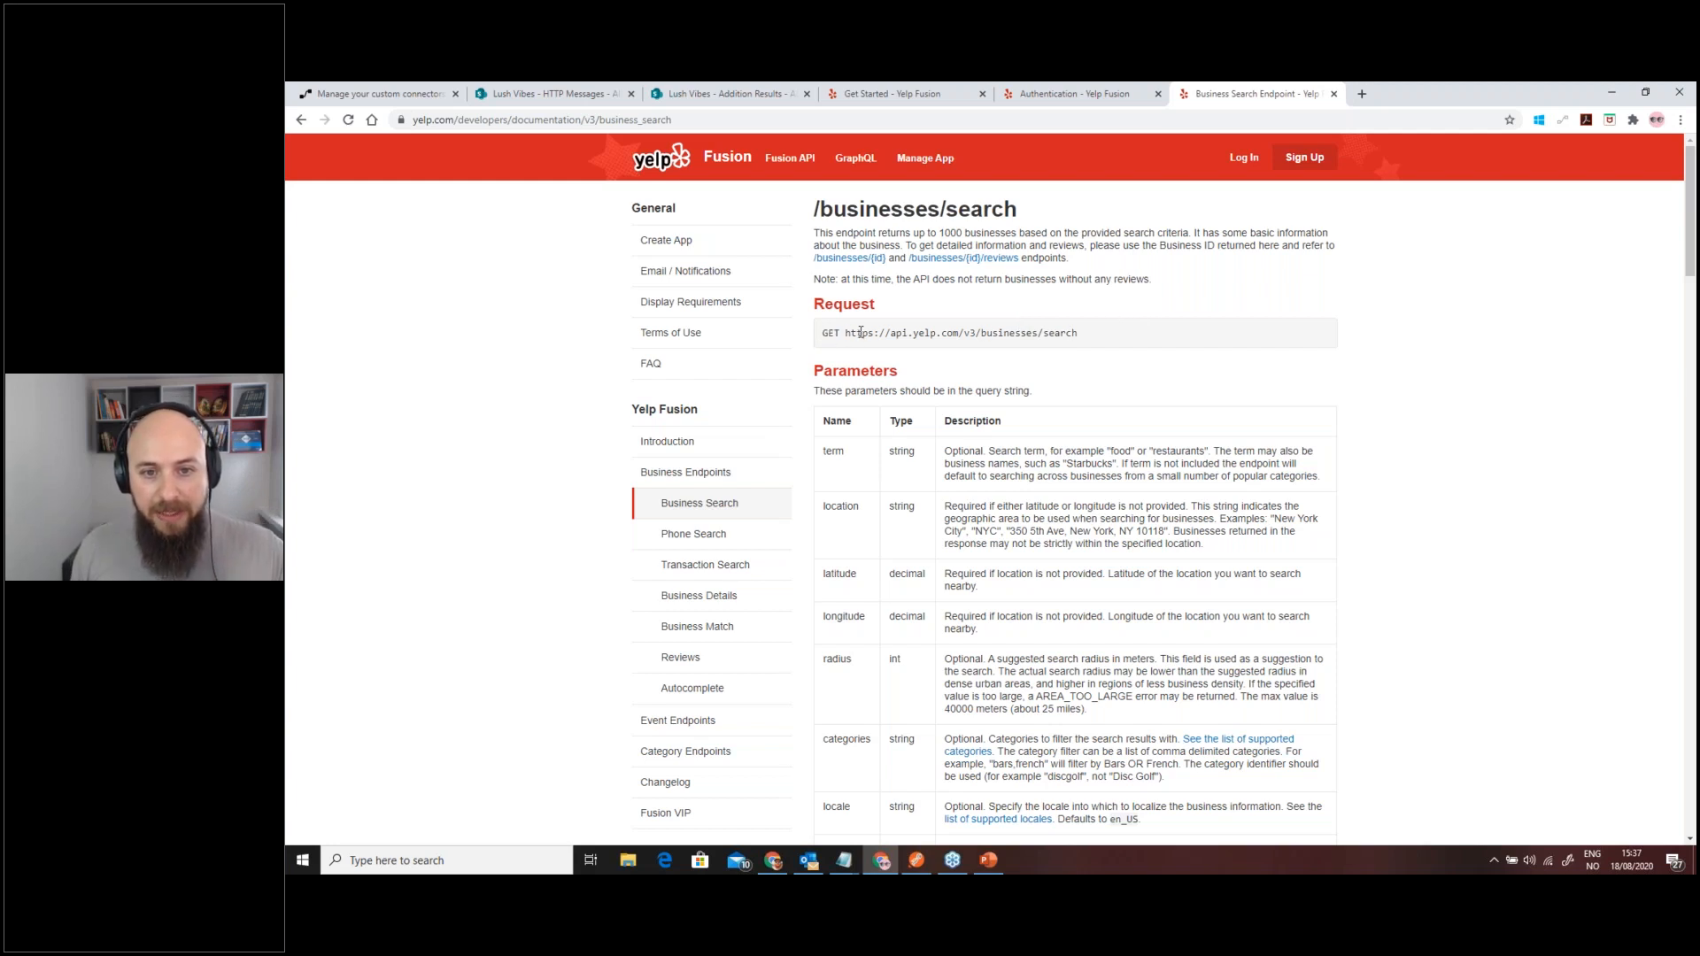
pyautogui.moveTo(849, 333); pyautogui.dragTo(1085, 341)
pyautogui.click(1006, 358)
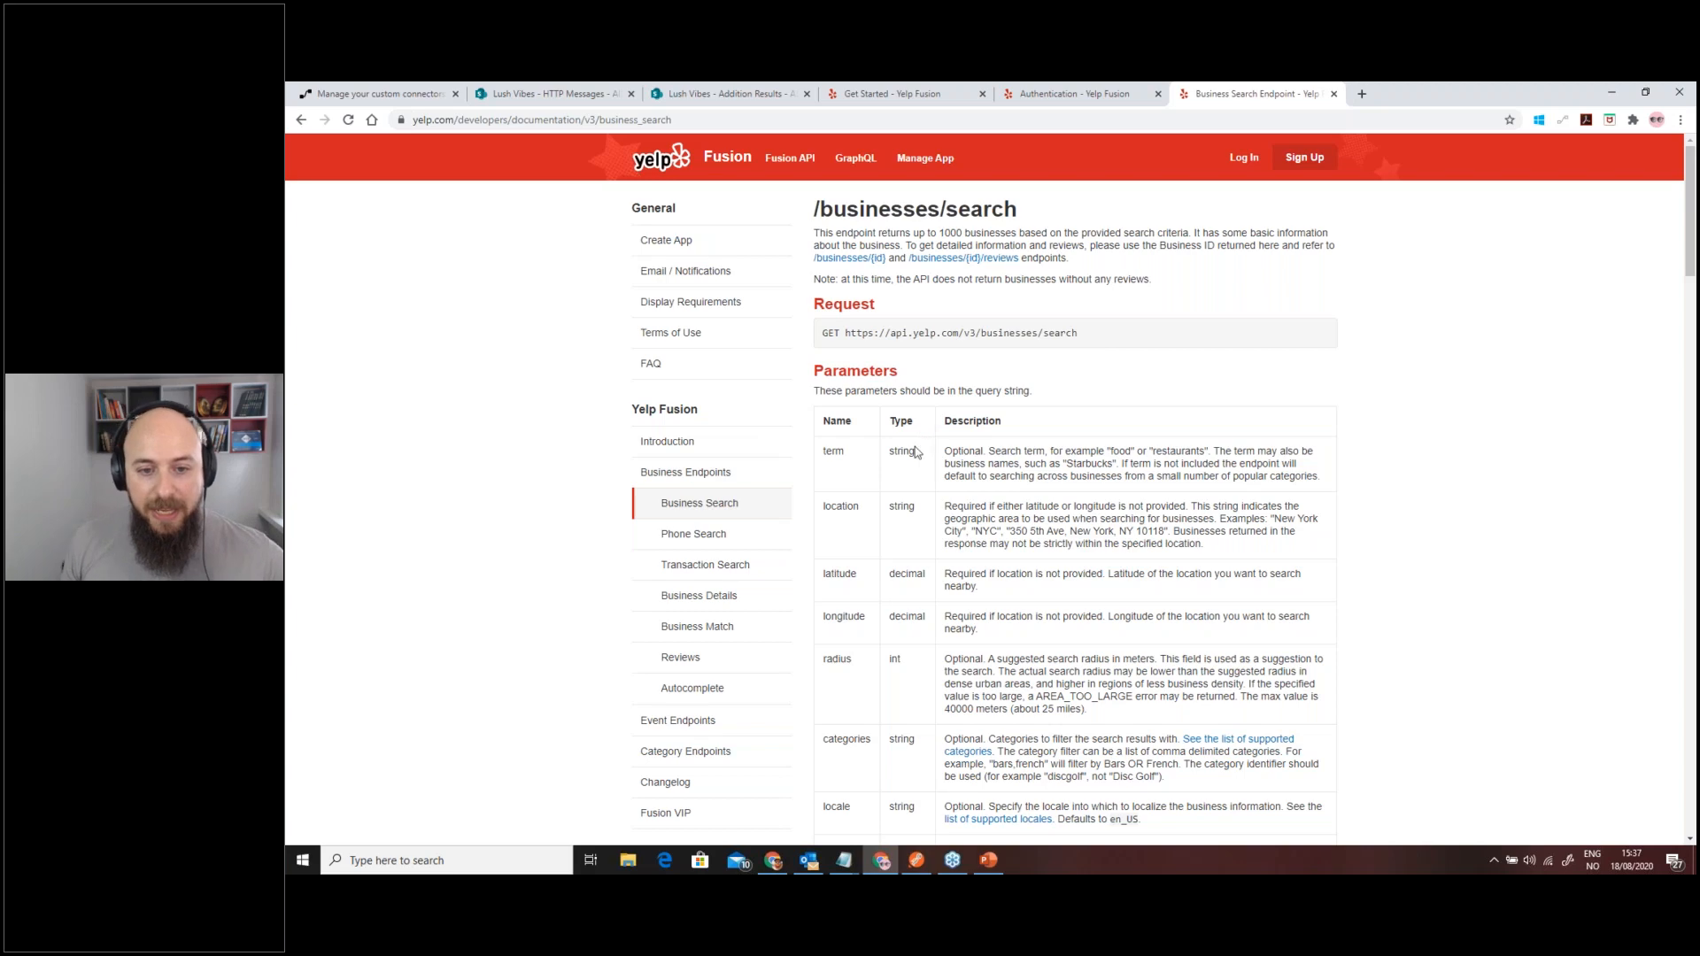
pyautogui.scroll(-3, 914, 452)
pyautogui.scroll(3, 915, 451)
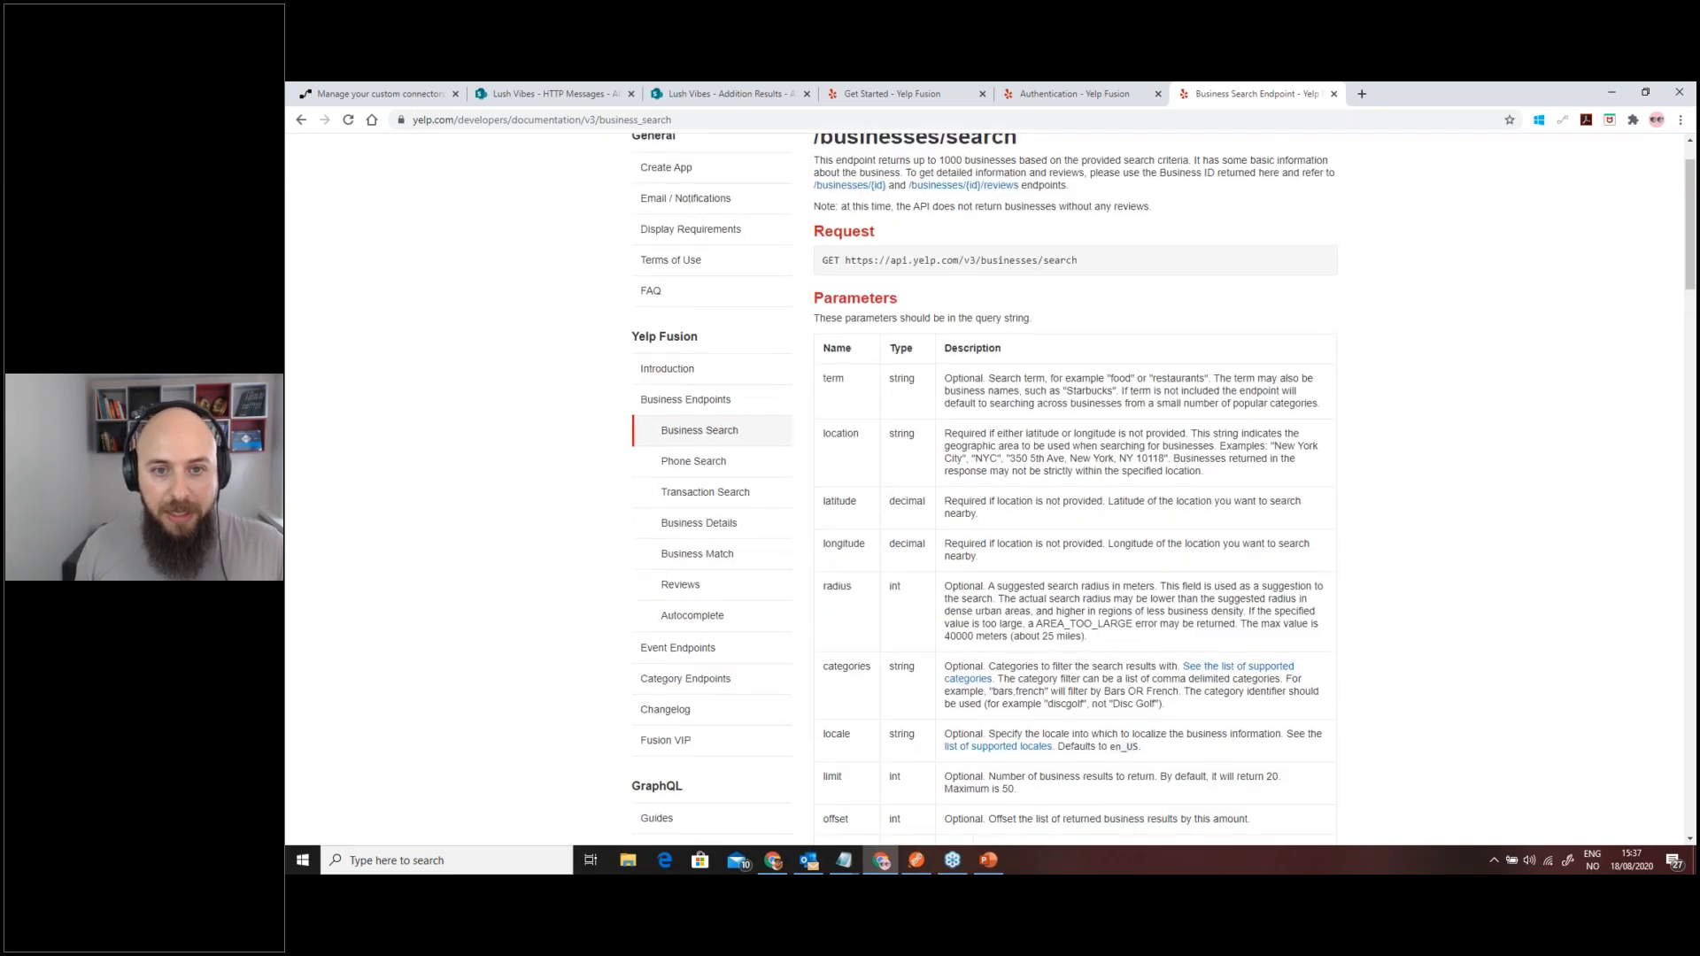
pyautogui.scroll(-2, 943, 263)
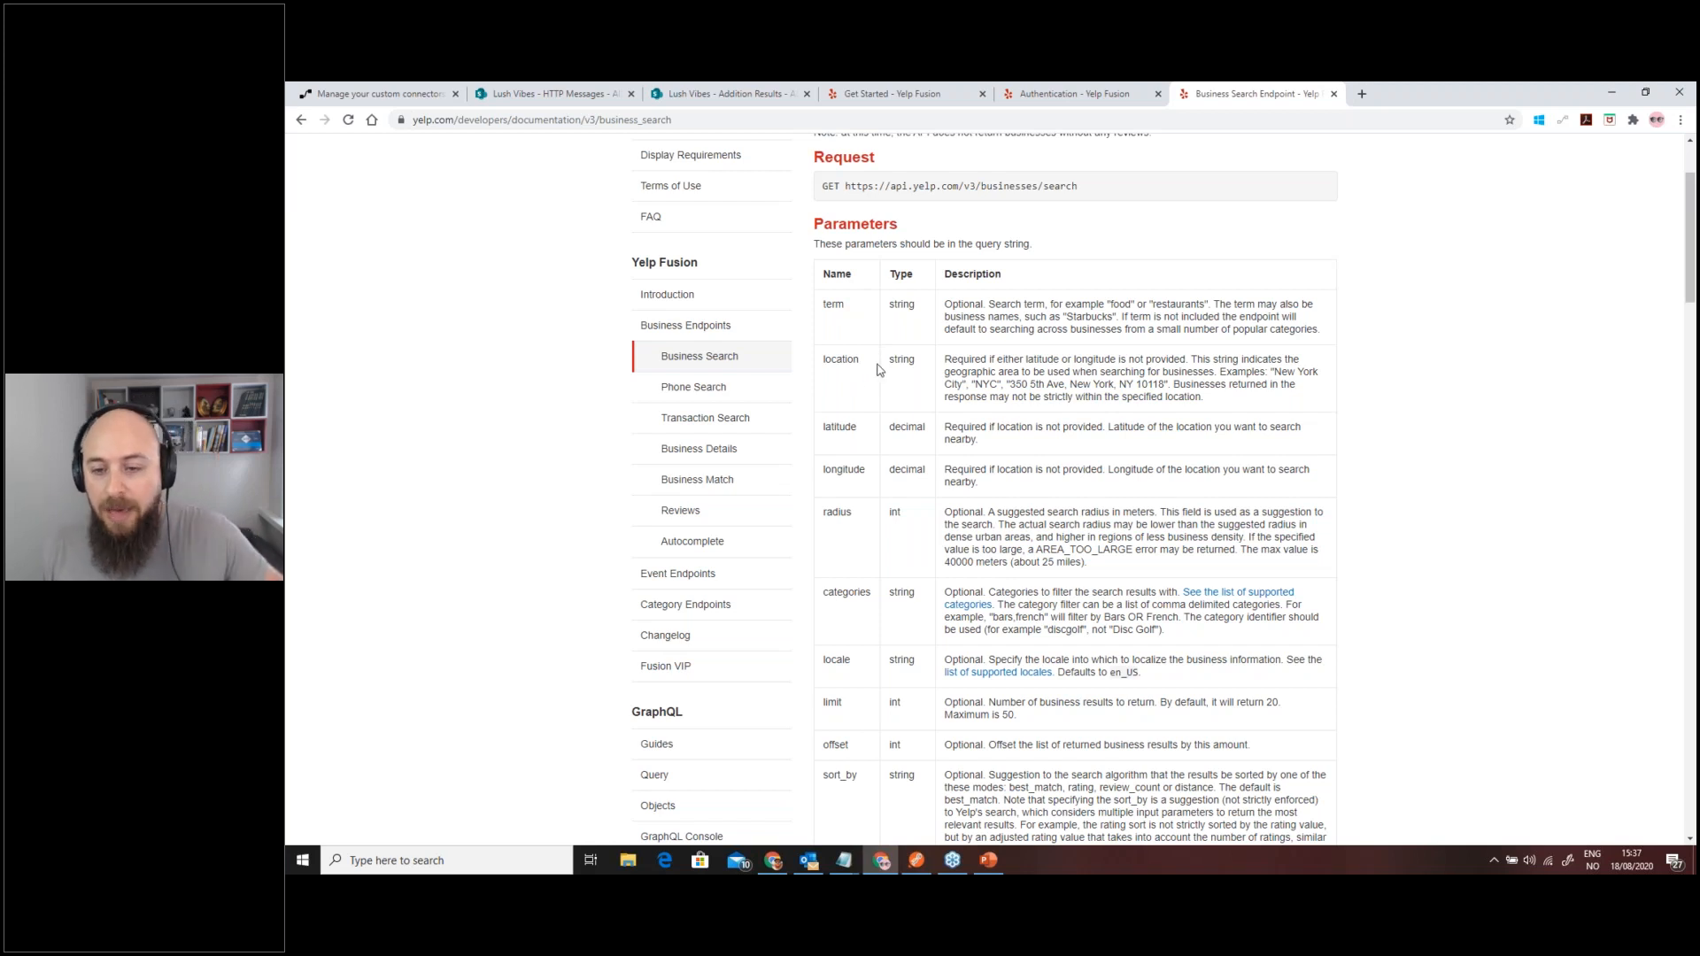
pyautogui.scroll(2, 990, 414)
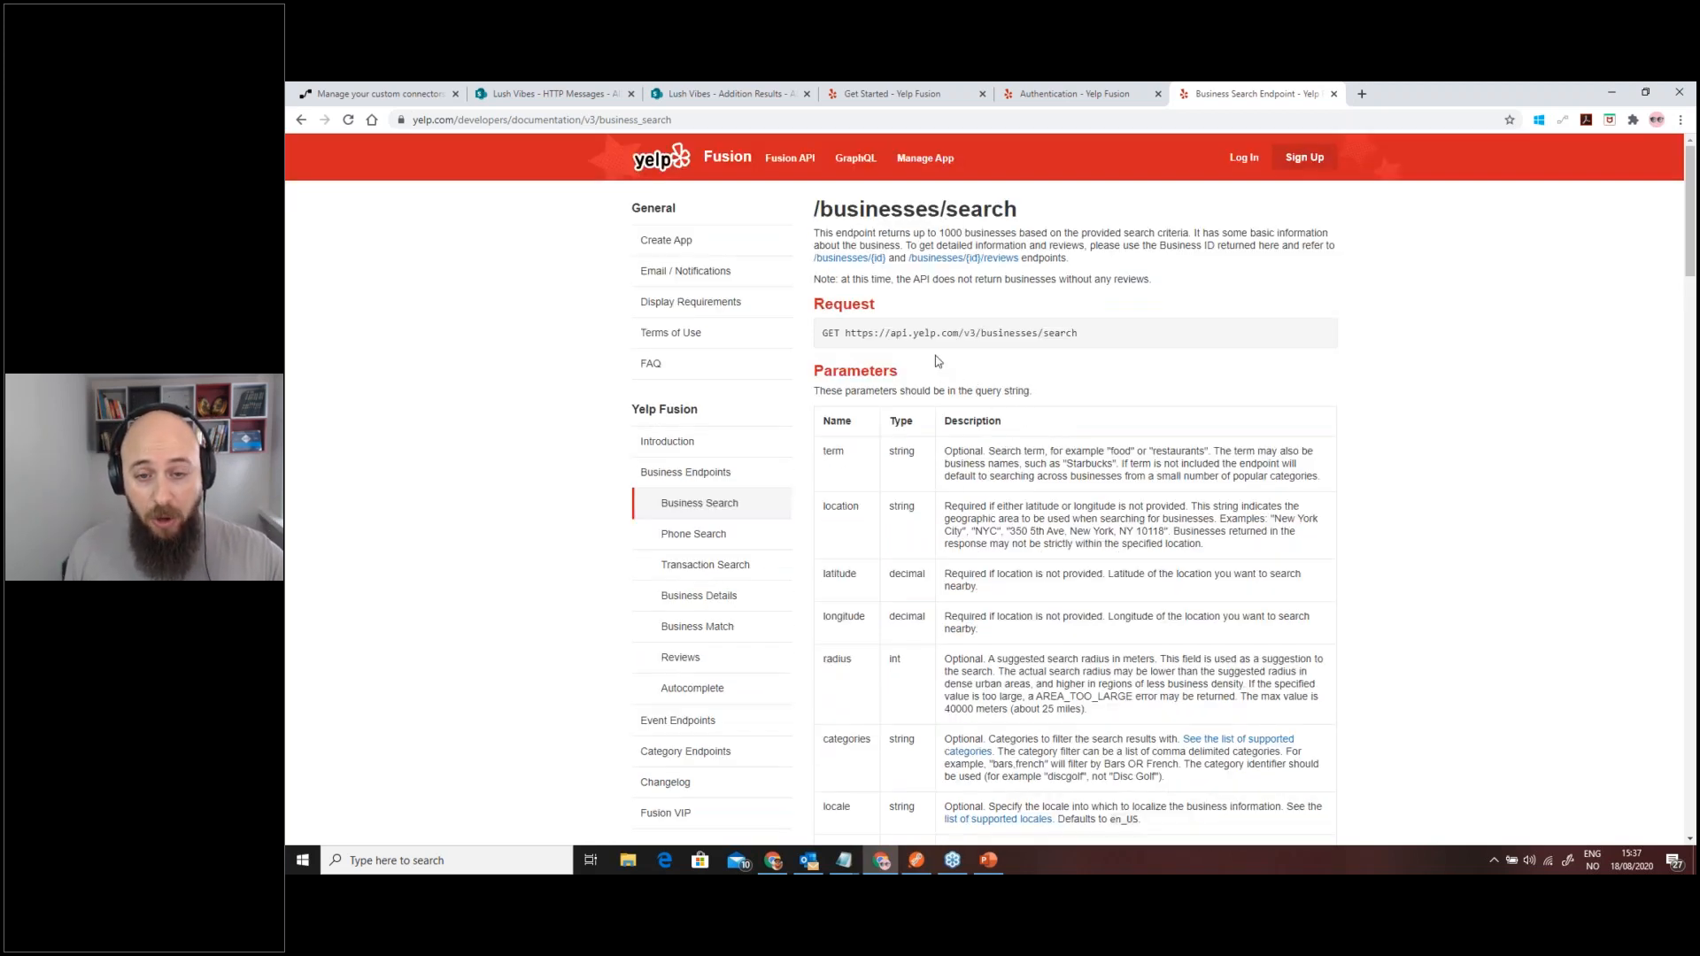
pyautogui.moveTo(844, 333); pyautogui.dragTo(1096, 354)
pyautogui.click(1088, 386)
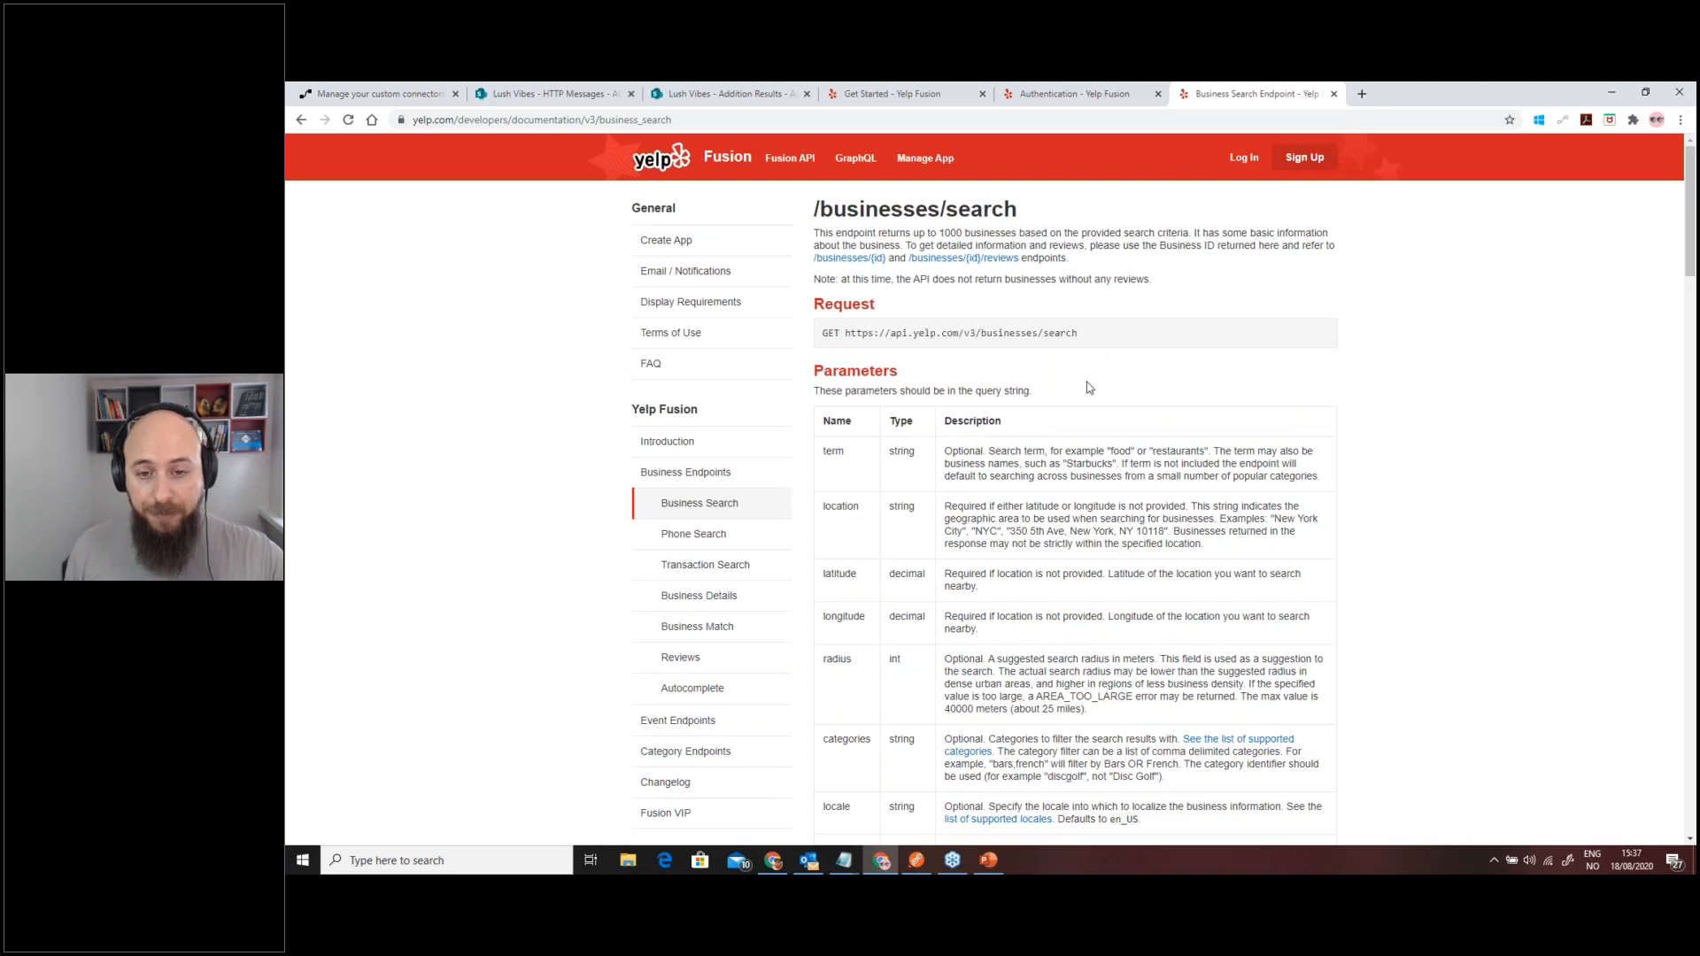
pyautogui.click(430, 97)
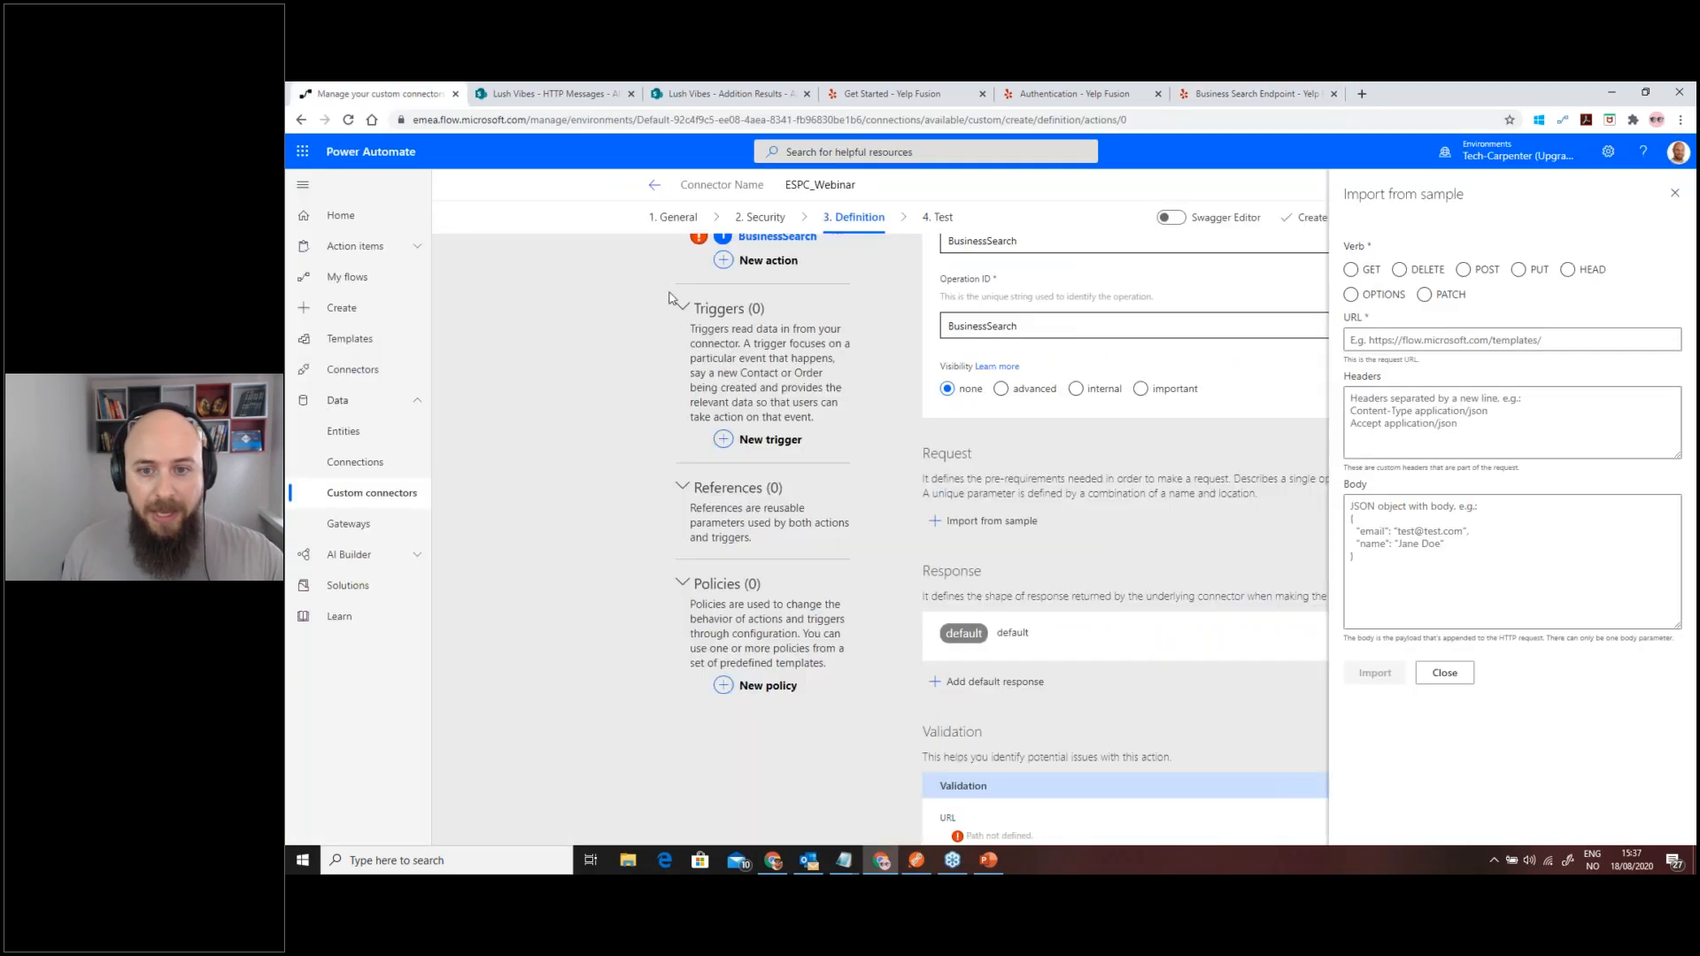
pyautogui.click(1351, 271)
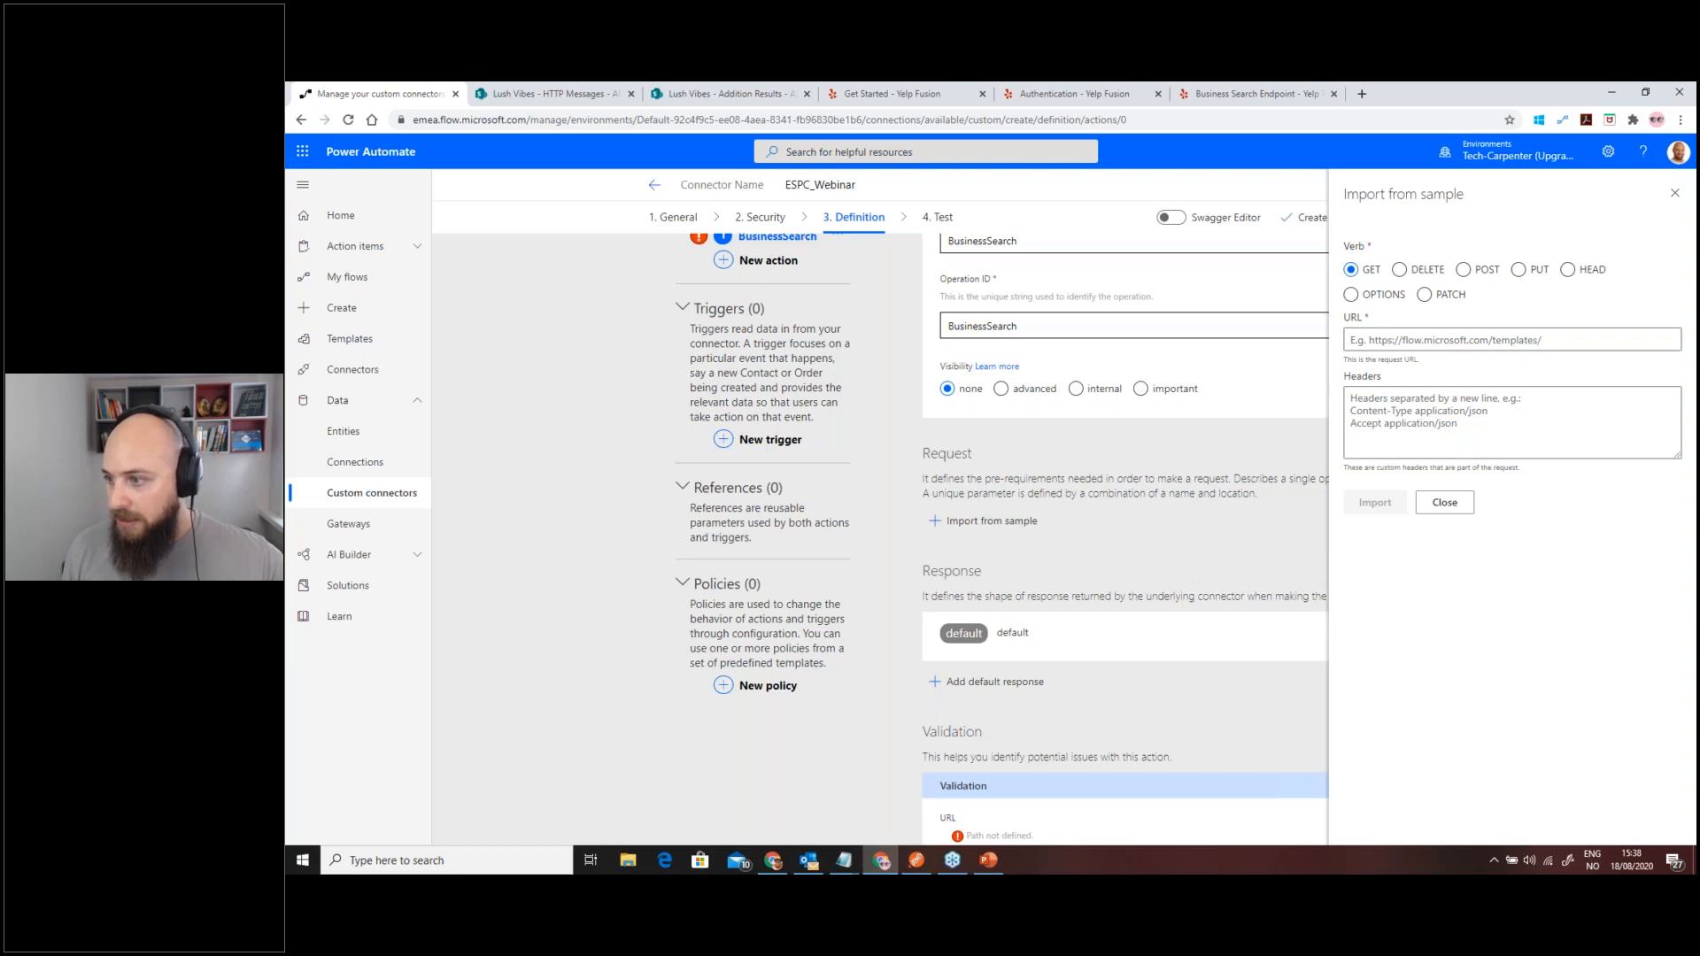
pyautogui.hotkey('alt', 'Tab')
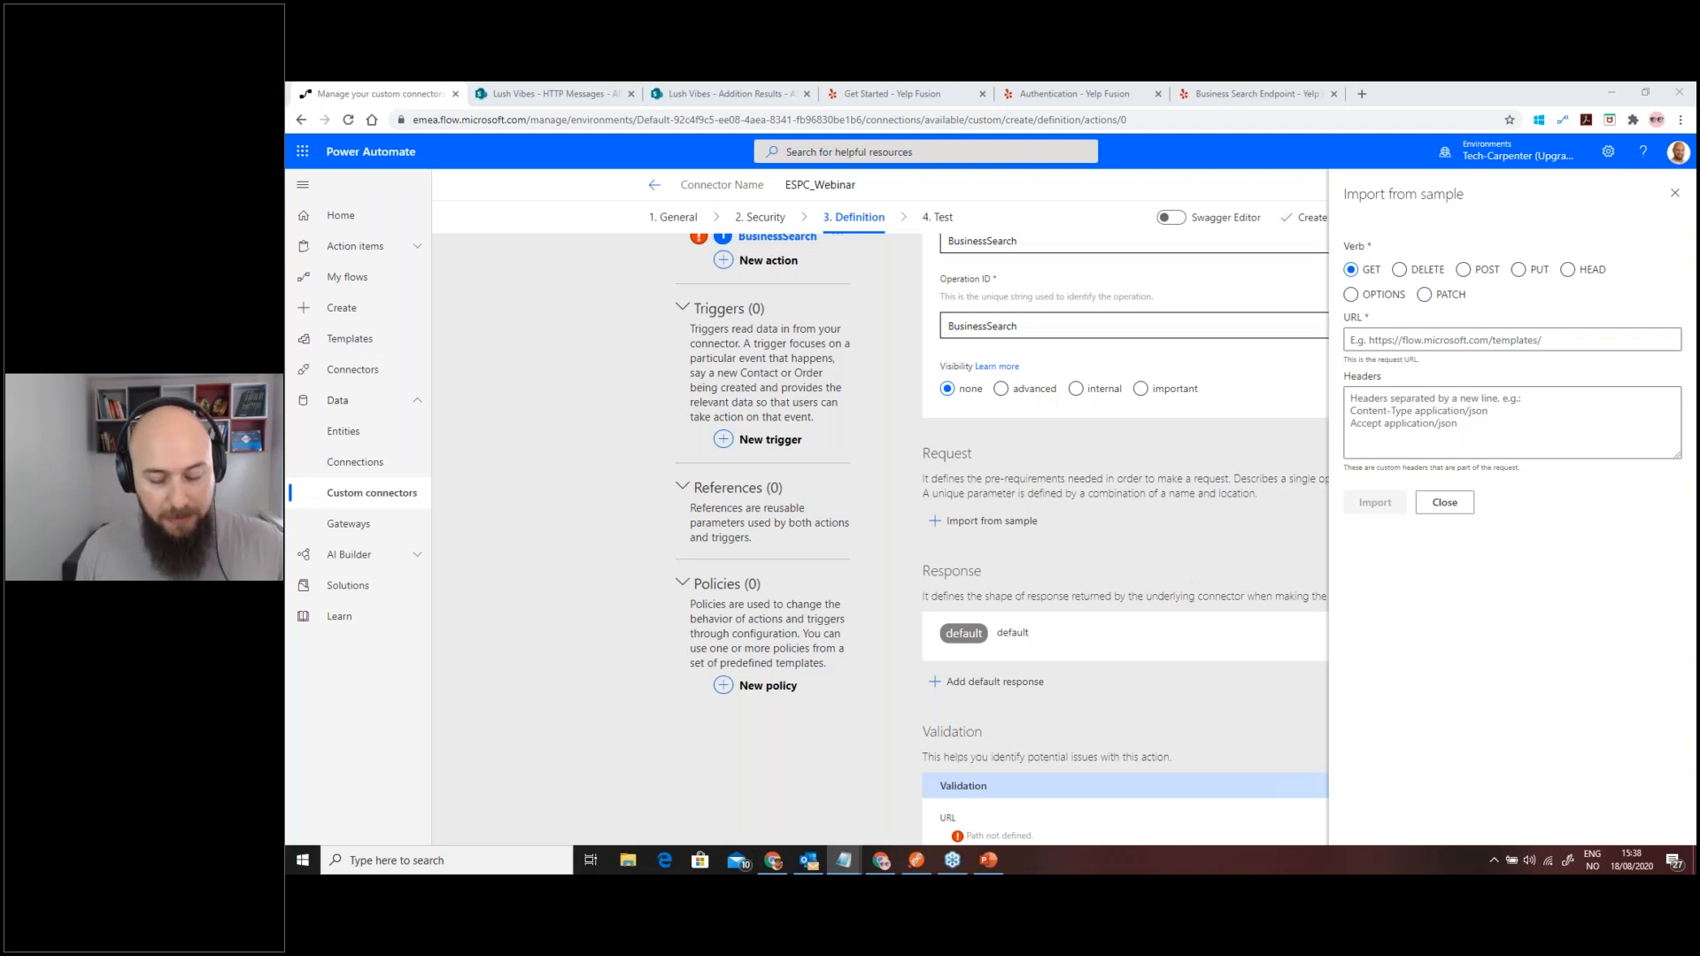
pyautogui.click(1369, 345)
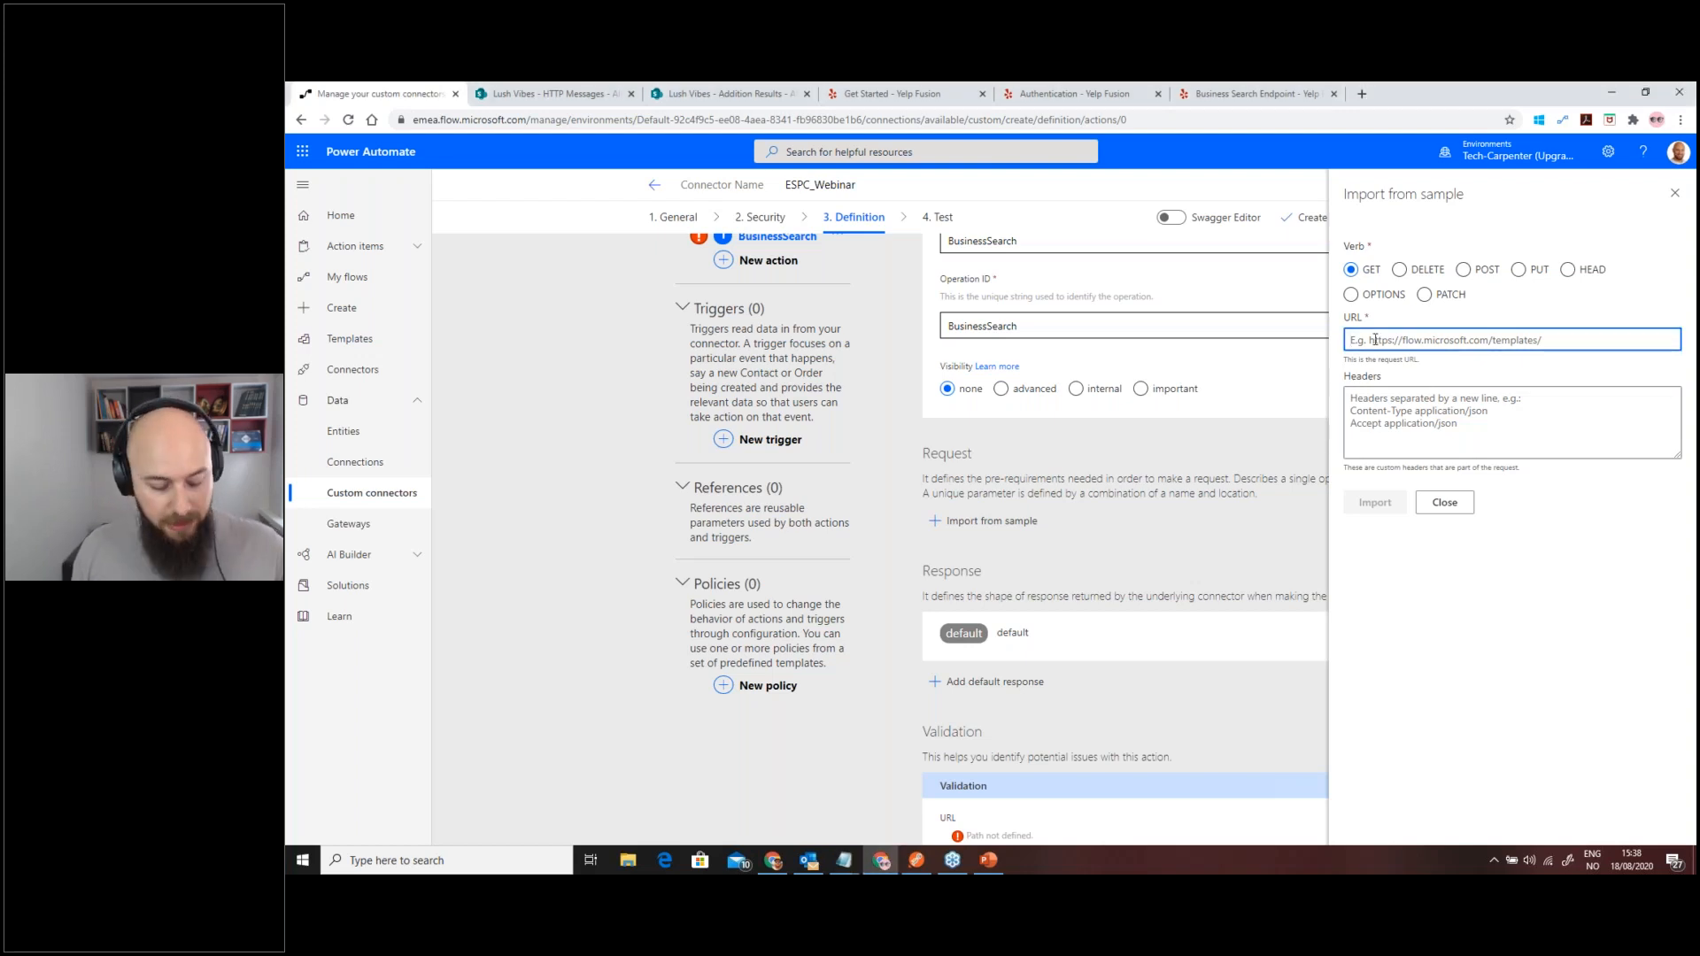
pyautogui.write('https://api.yelp.com/v3/businesses/search?term=term&location=string&latitude=1.1&longtitude=1.2')
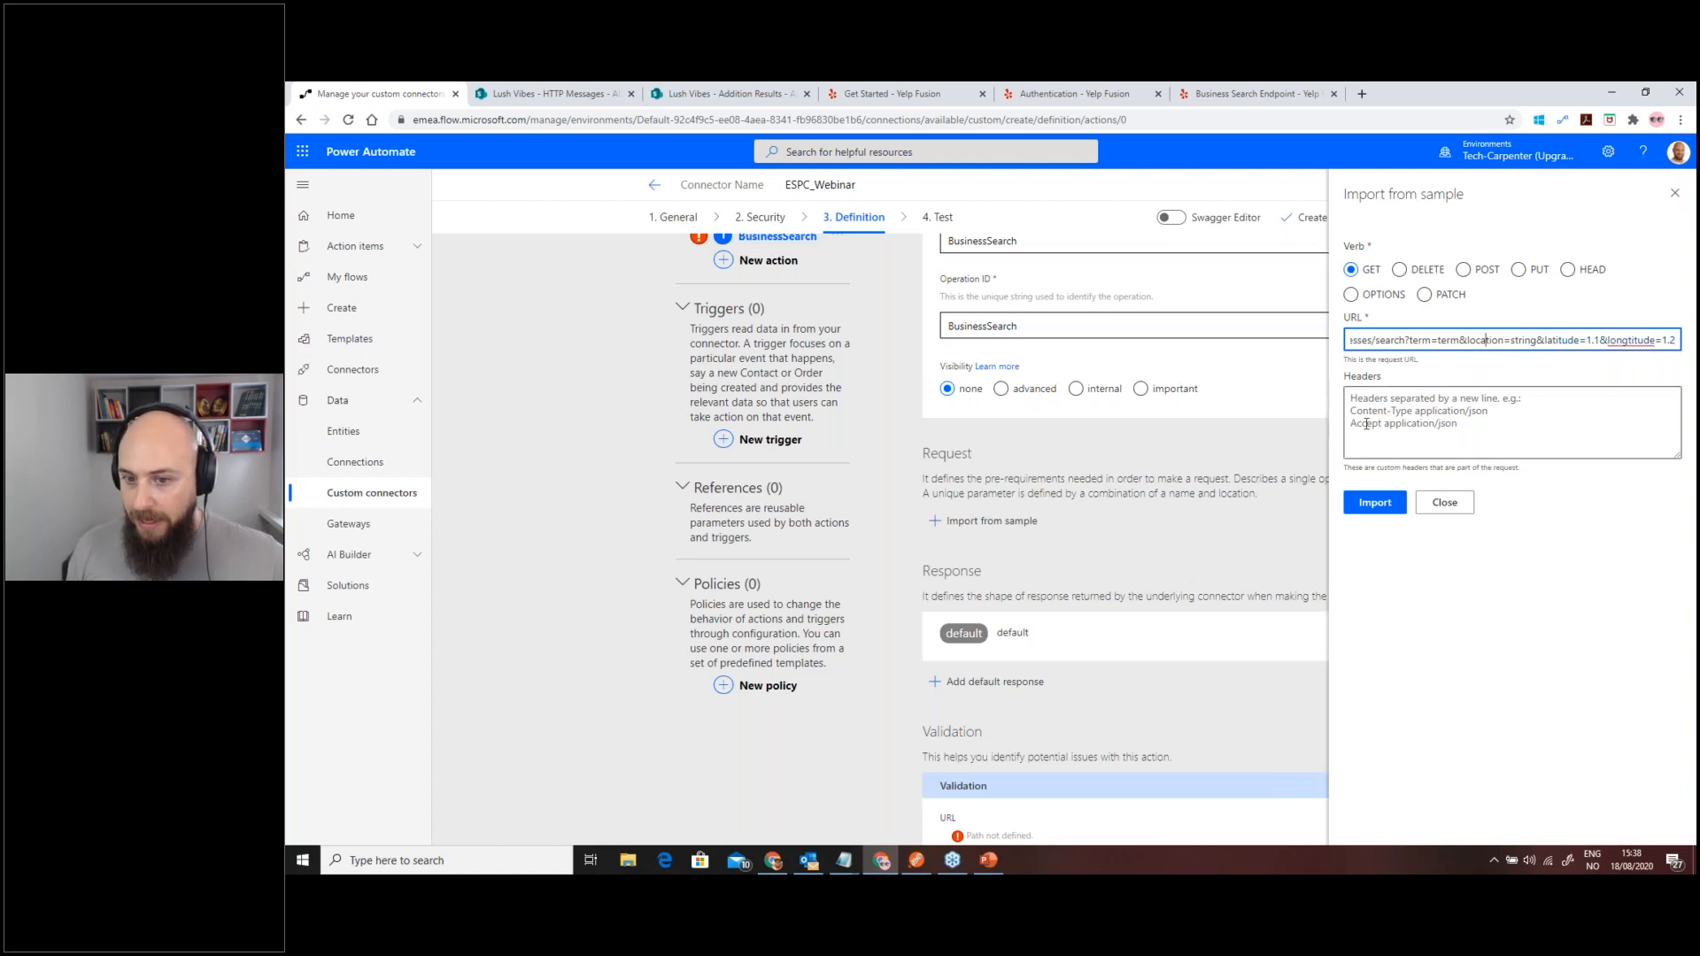
pyautogui.click(1377, 503)
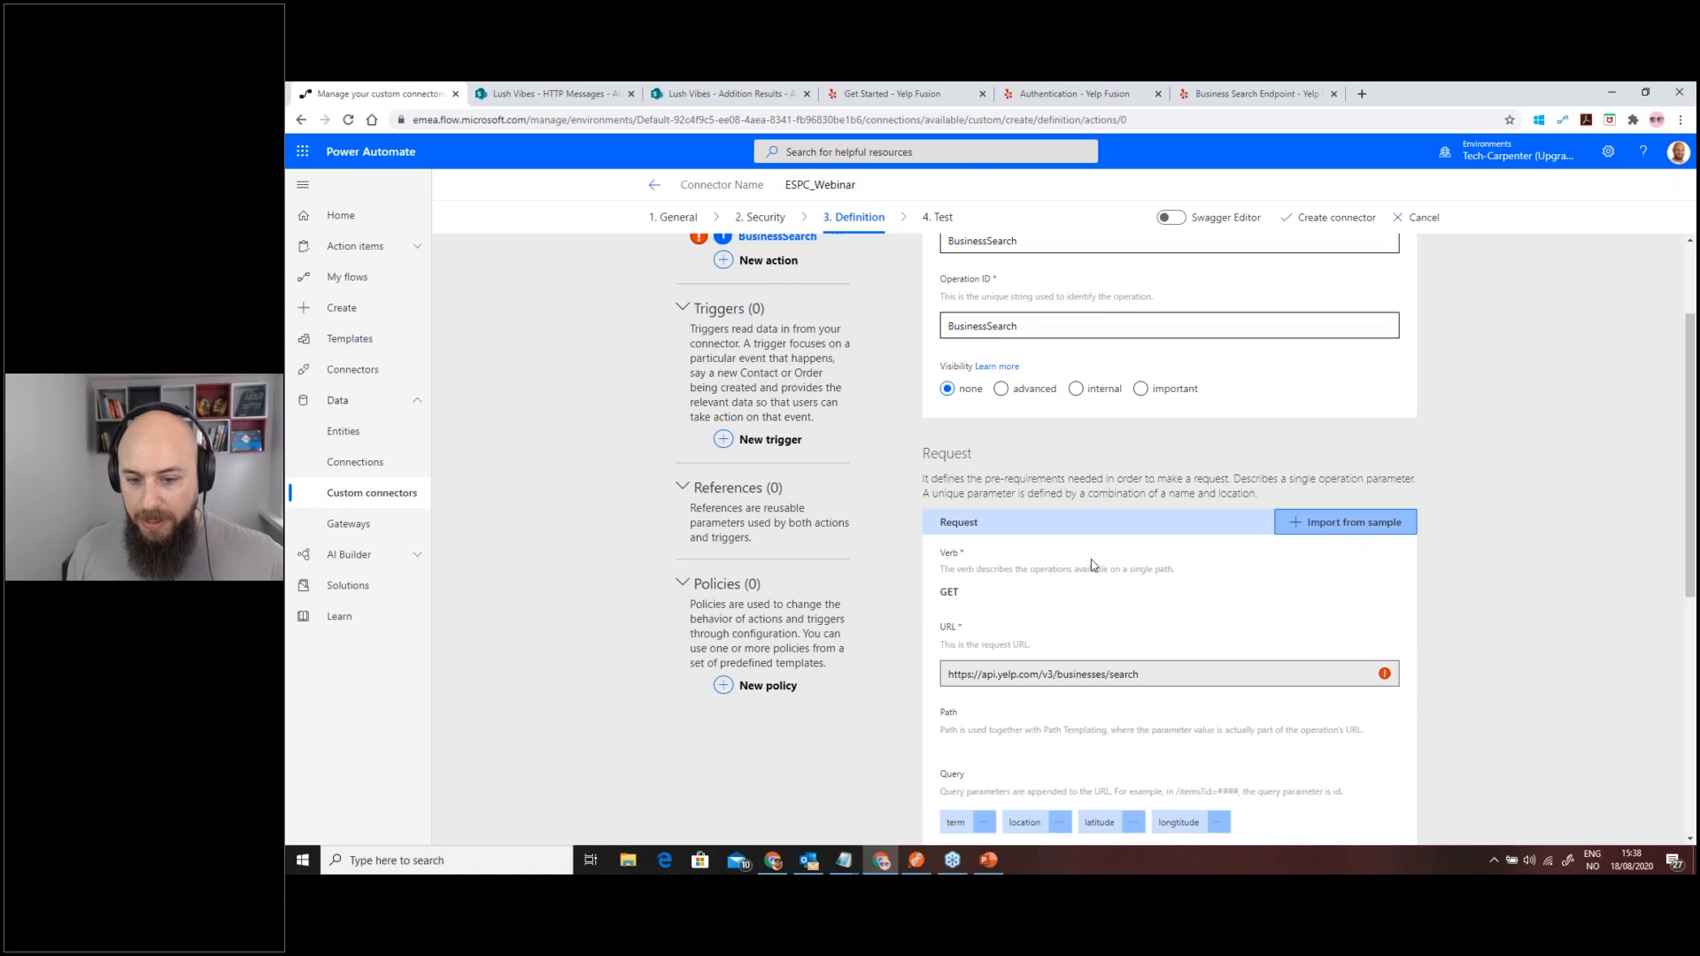
# - Make the request's term query parameter required and return to the action's definition
pyautogui.scroll(-2, 1094, 562)
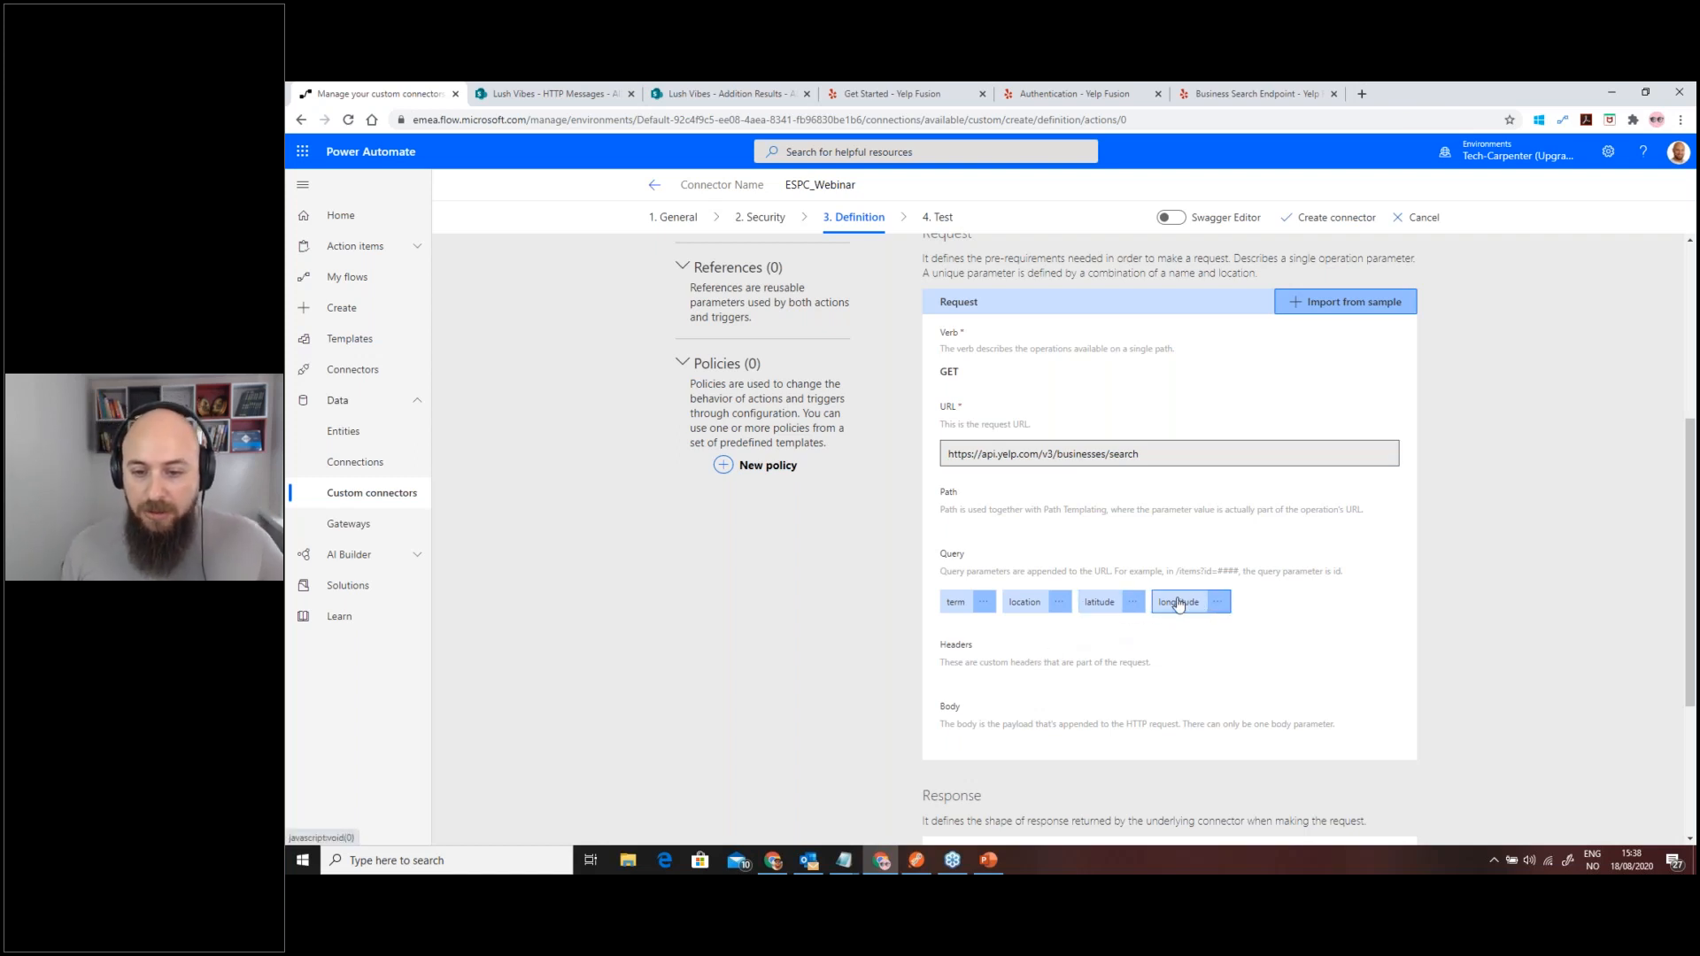
pyautogui.click(983, 608)
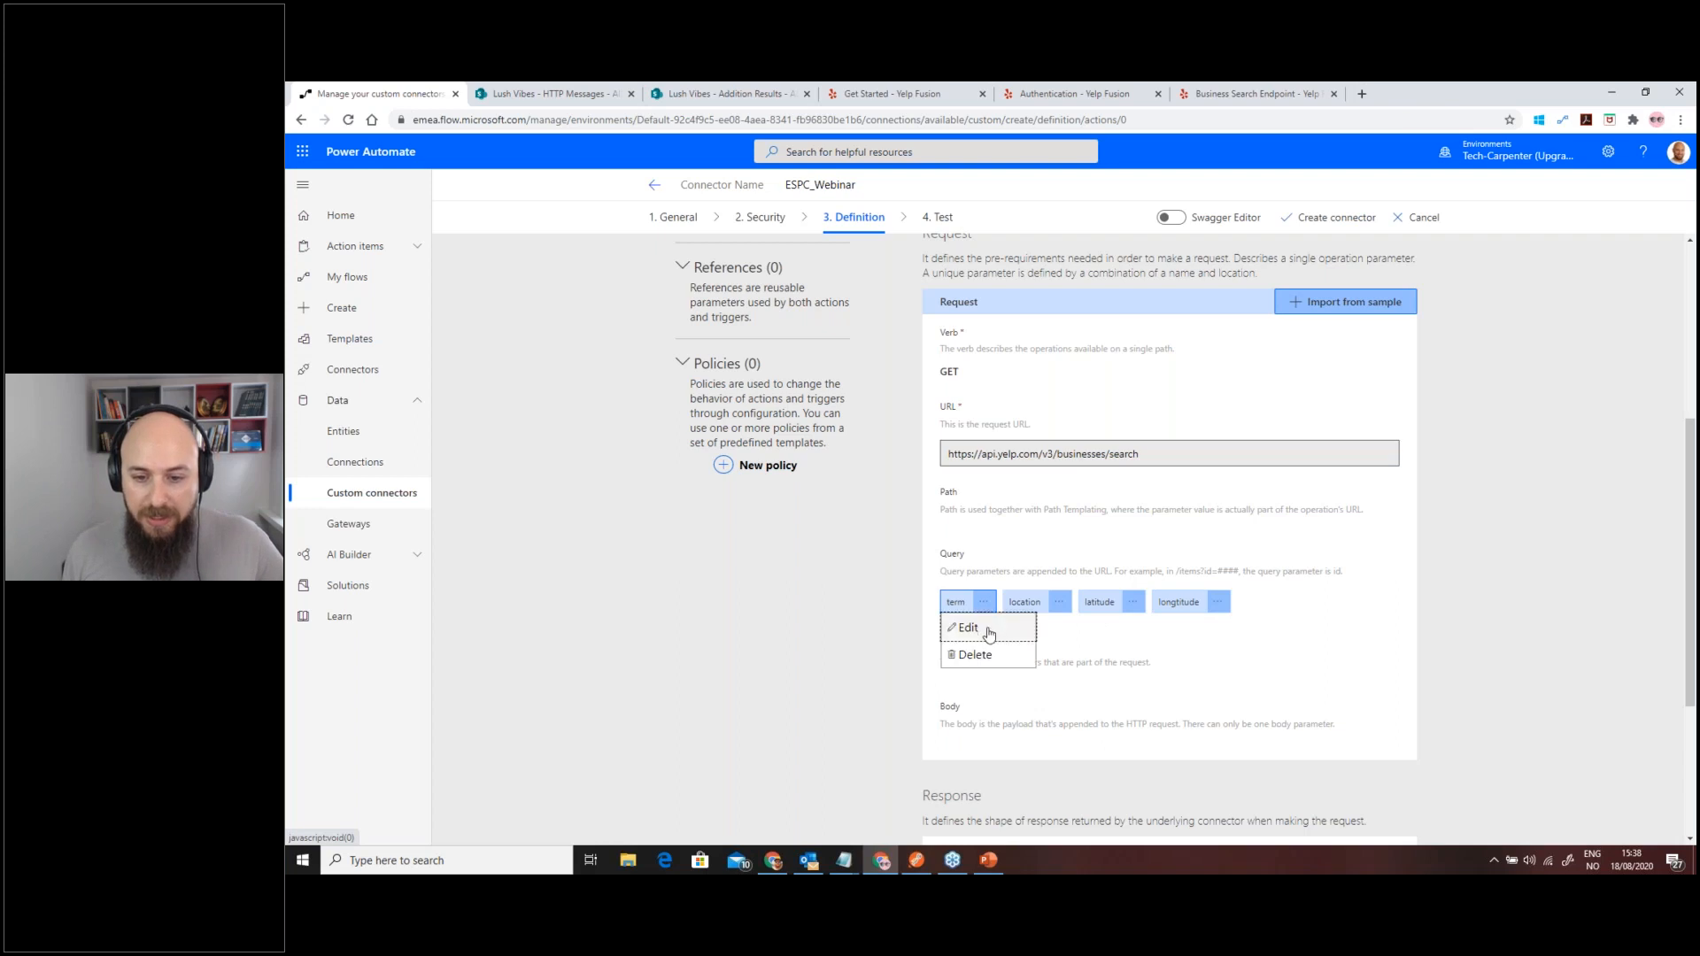
pyautogui.click(990, 631)
pyautogui.scroll(-1, 943, 563)
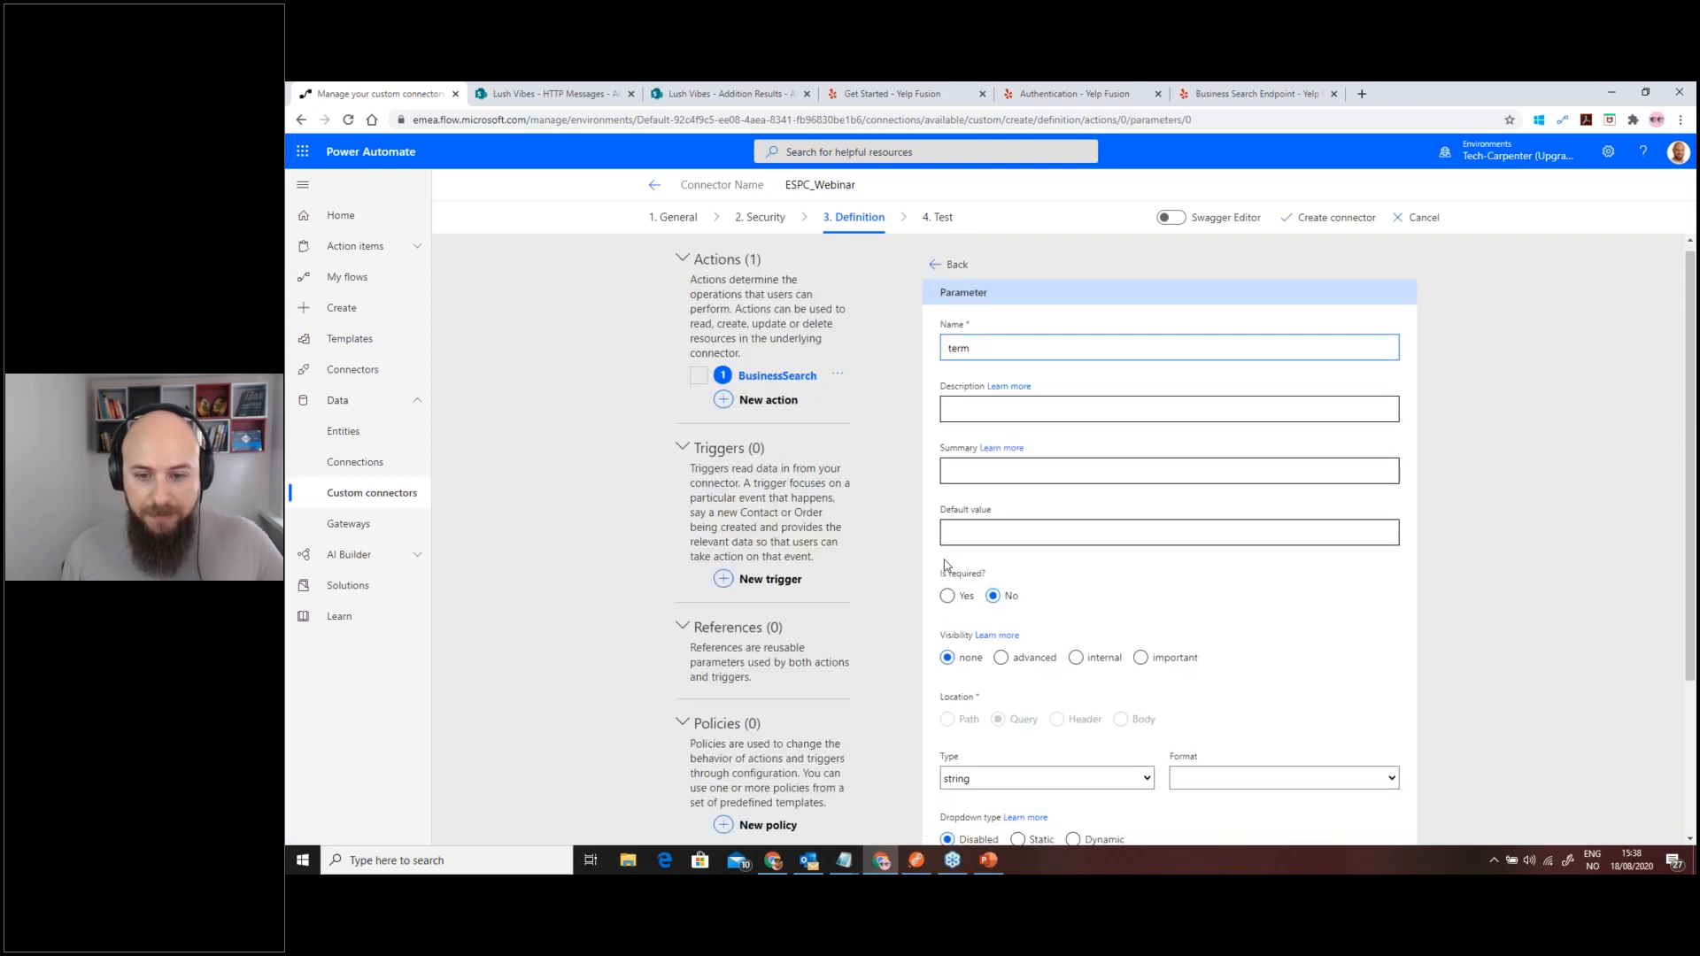
pyautogui.click(948, 531)
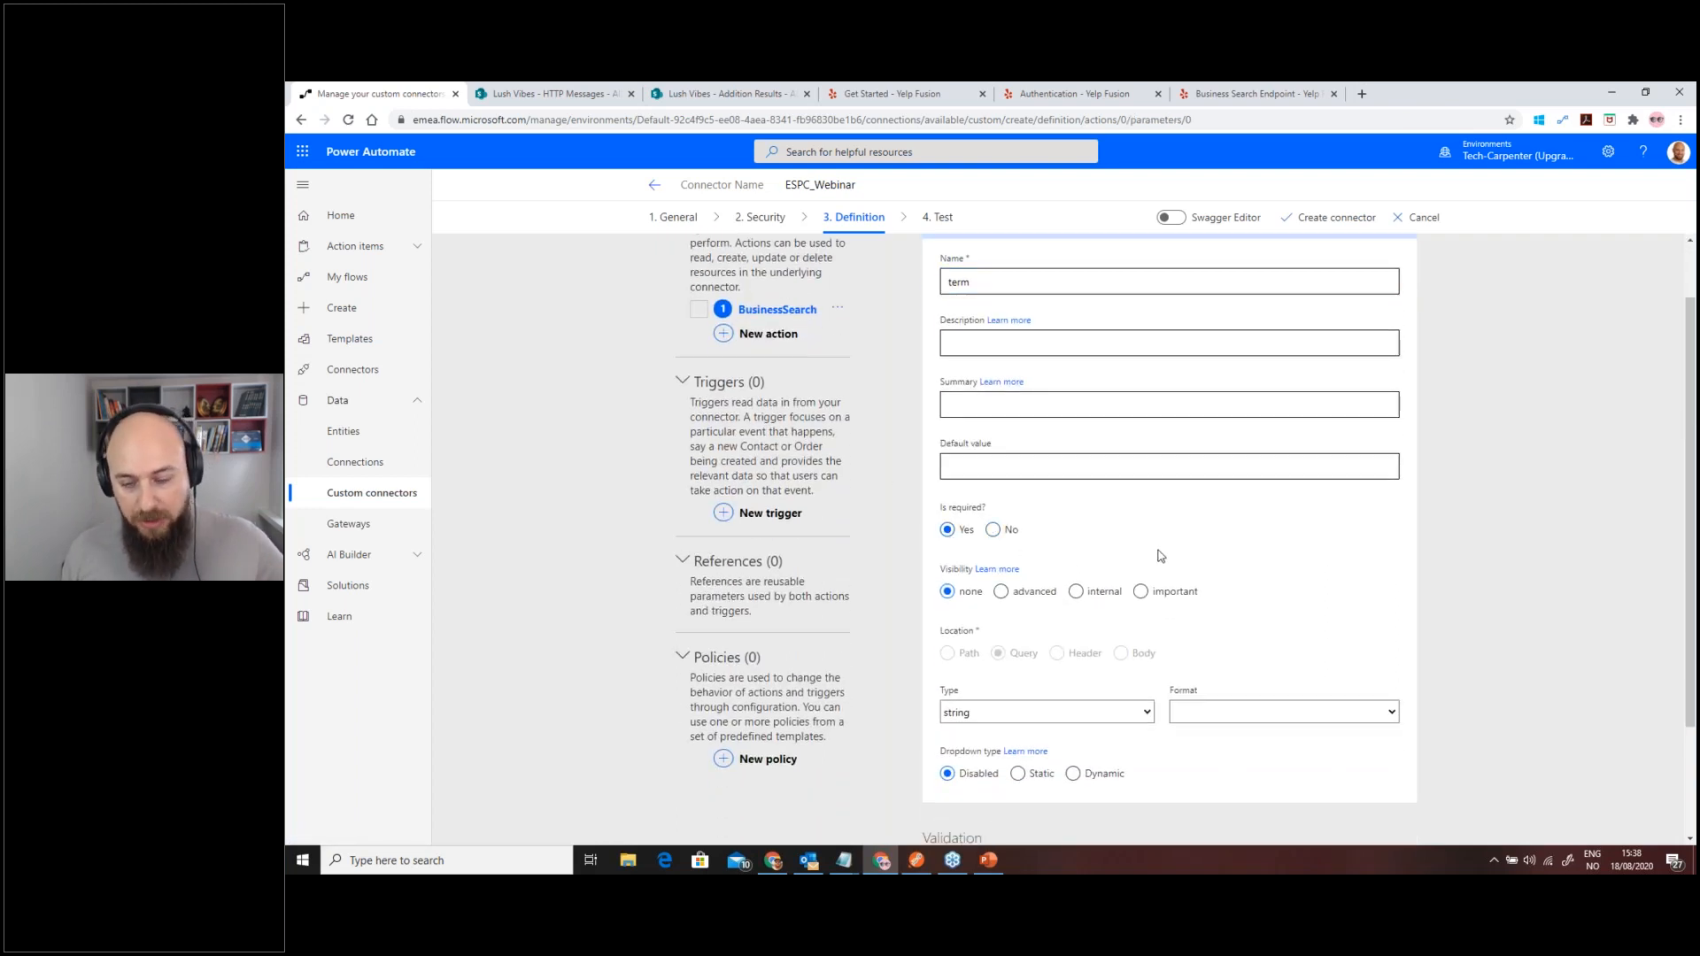
pyautogui.scroll(1, 1340, 524)
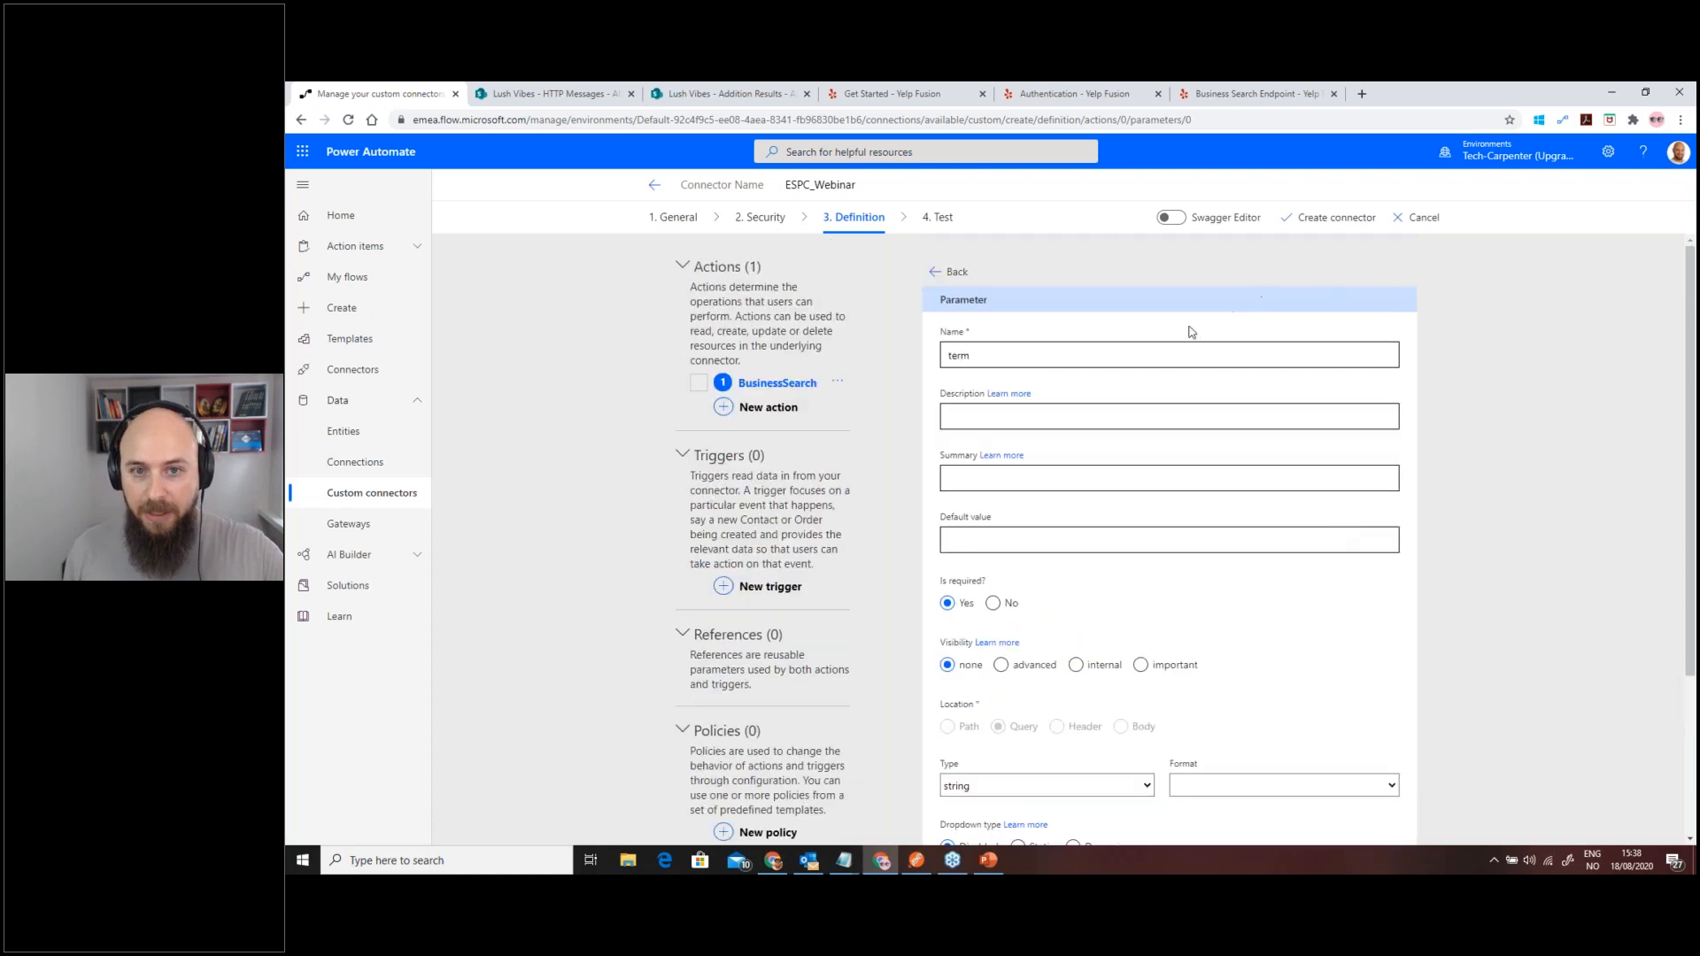
pyautogui.scroll(-3, 1152, 394)
pyautogui.scroll(3, 1142, 391)
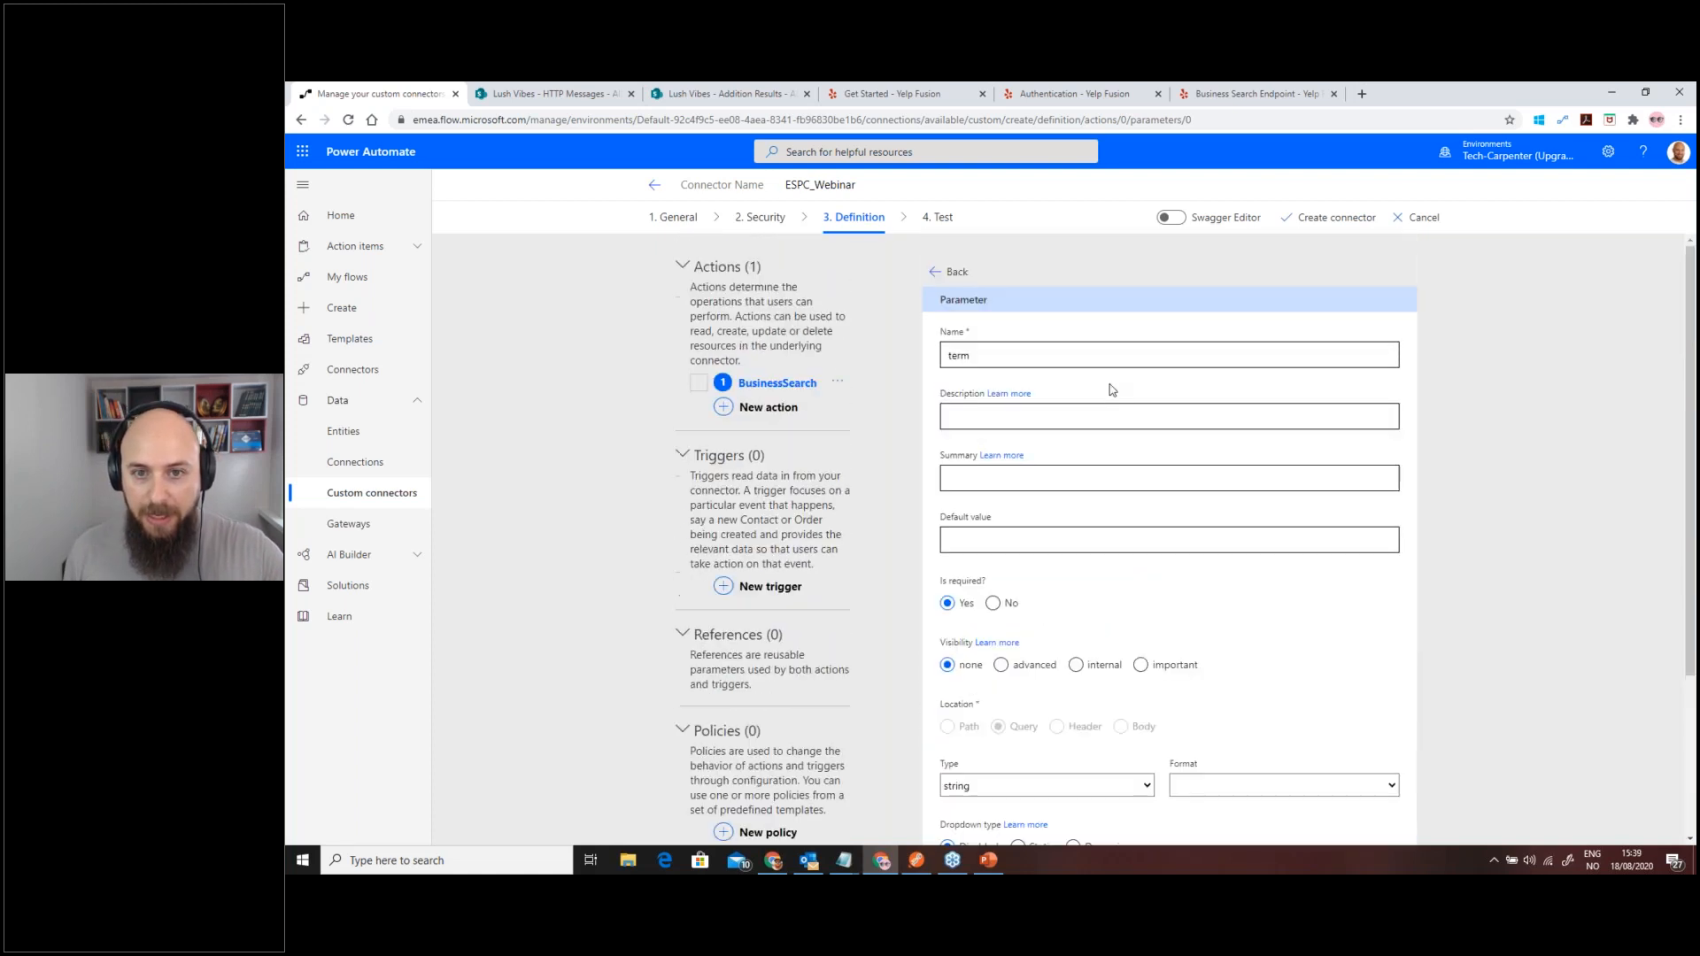
pyautogui.click(934, 274)
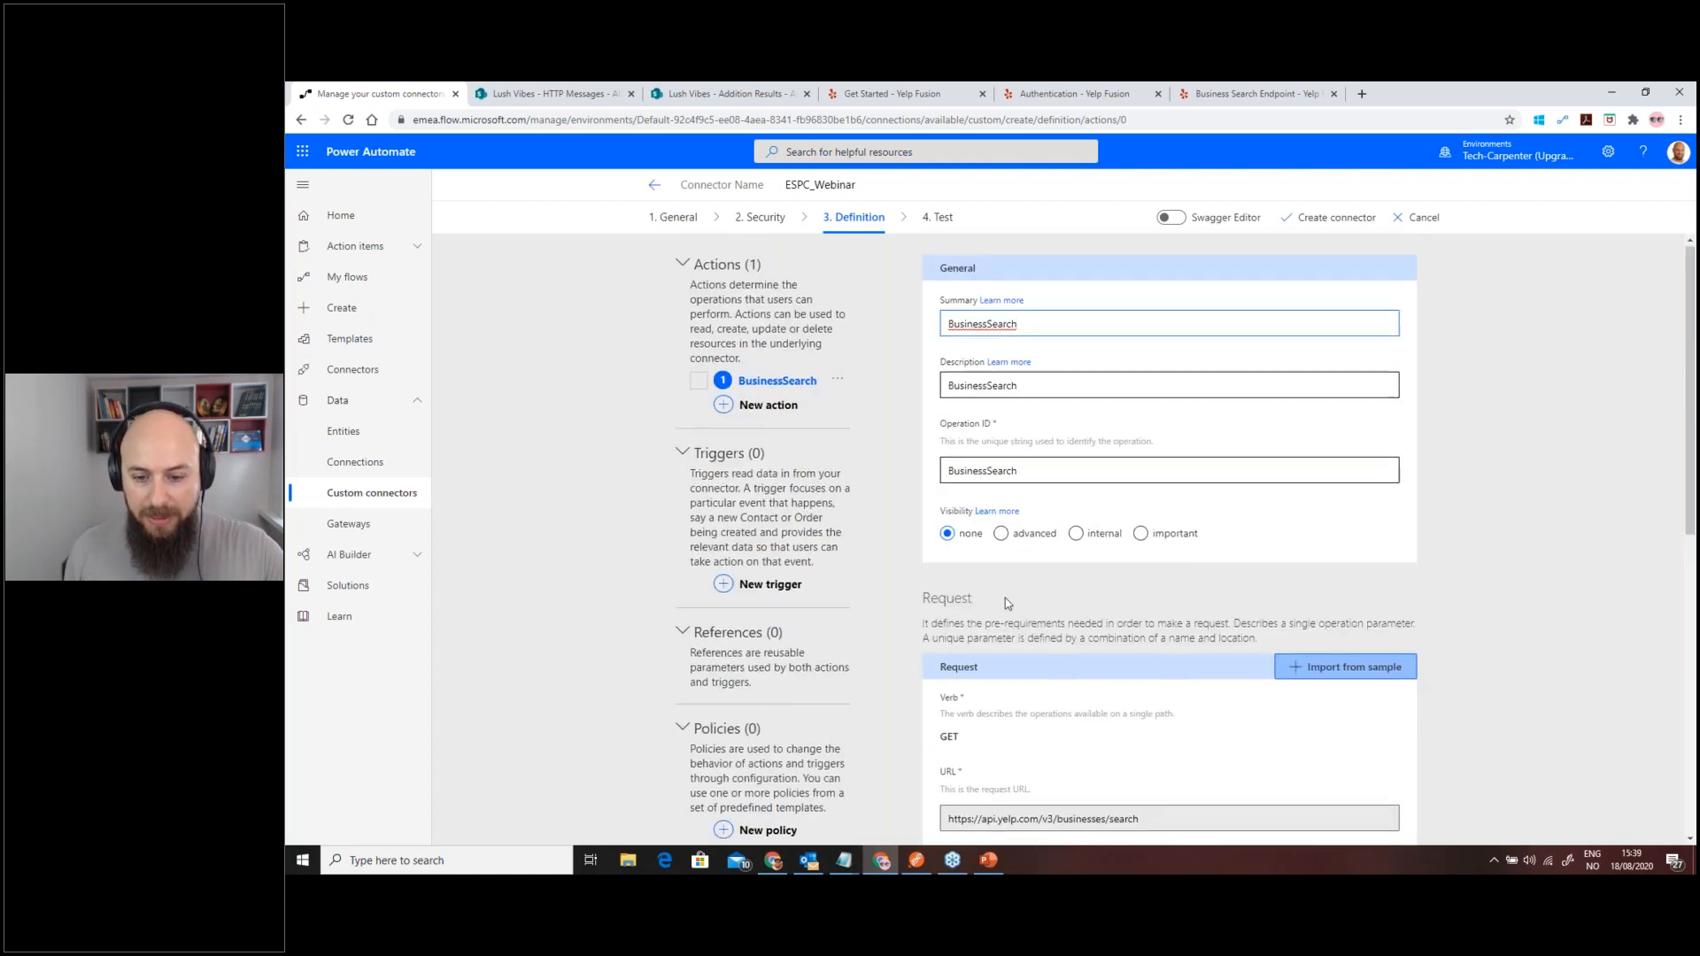
# - Make the request's location query parameter required and review its remaining settings
pyautogui.scroll(-4, 1006, 597)
pyautogui.click(1066, 602)
pyautogui.click(1050, 629)
pyautogui.click(948, 603)
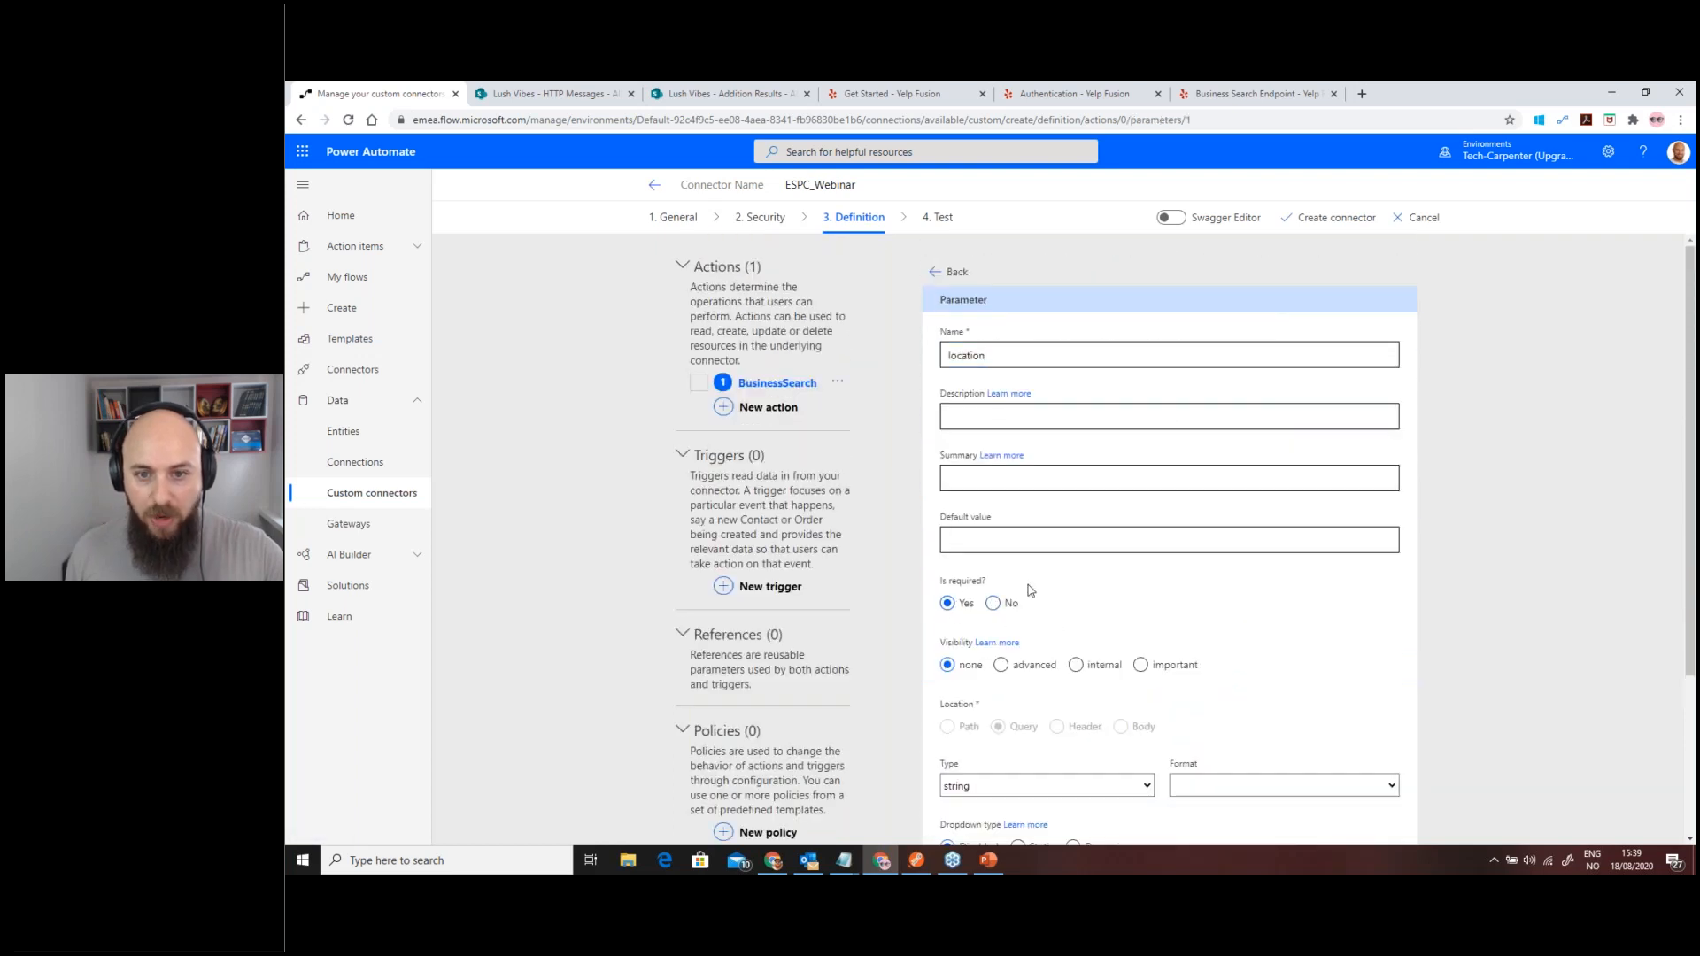
pyautogui.scroll(-3, 1142, 571)
pyautogui.scroll(3, 1132, 535)
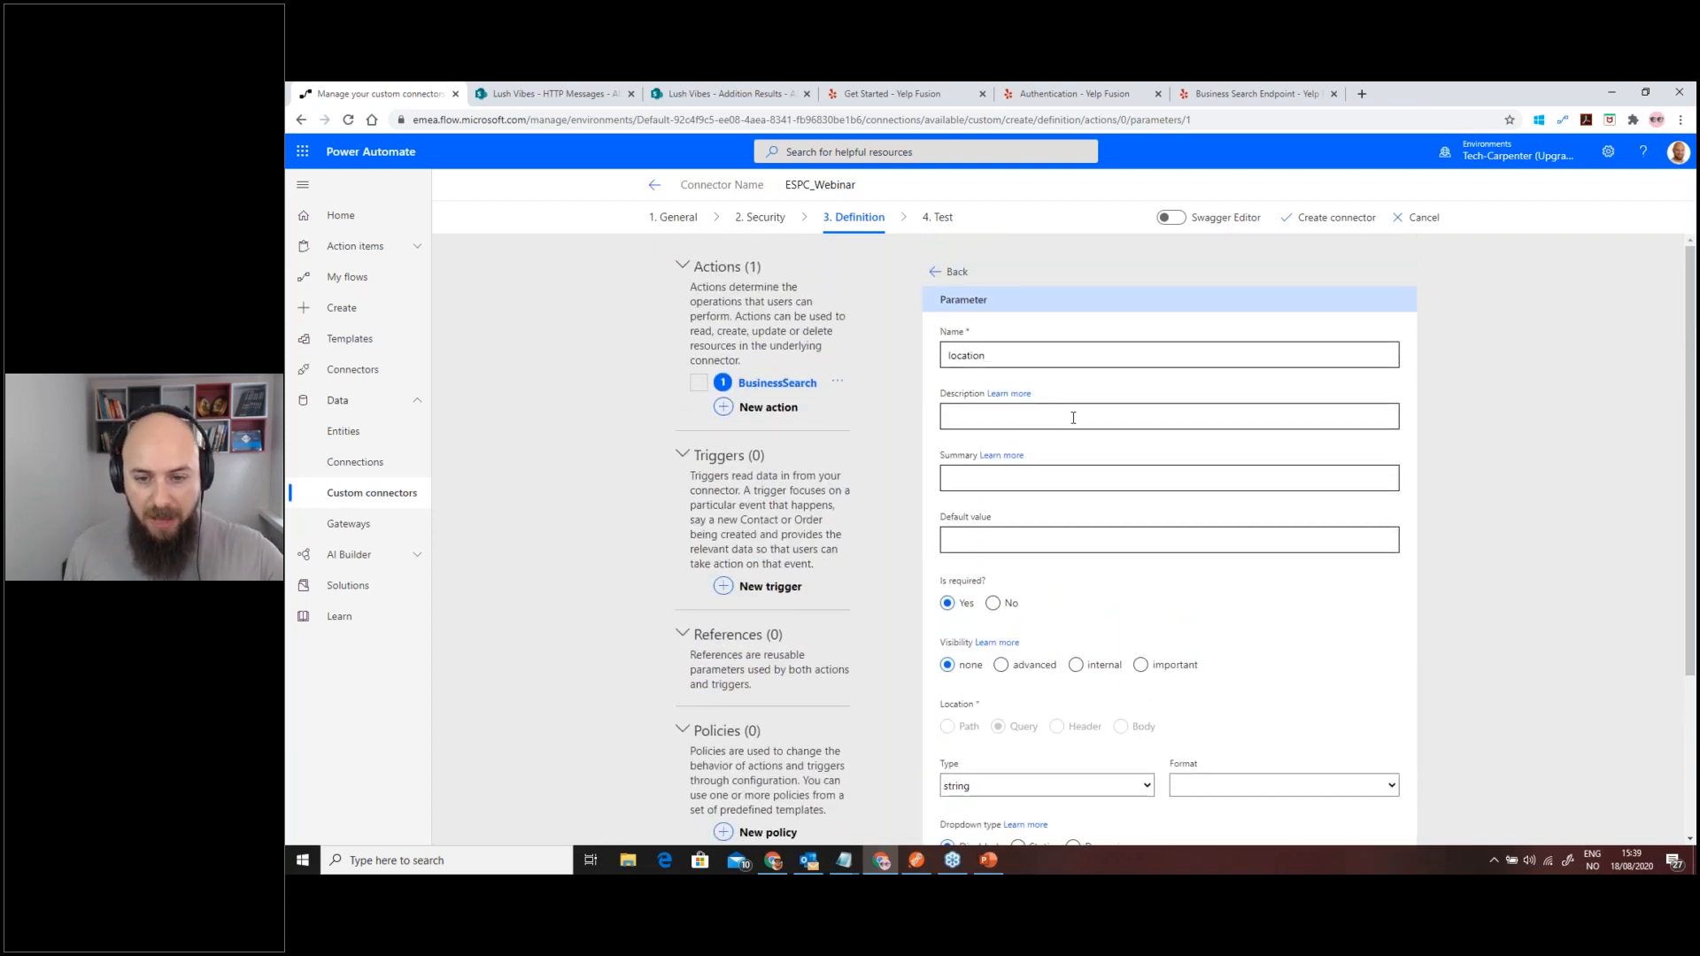
pyautogui.scroll(-2, 1067, 412)
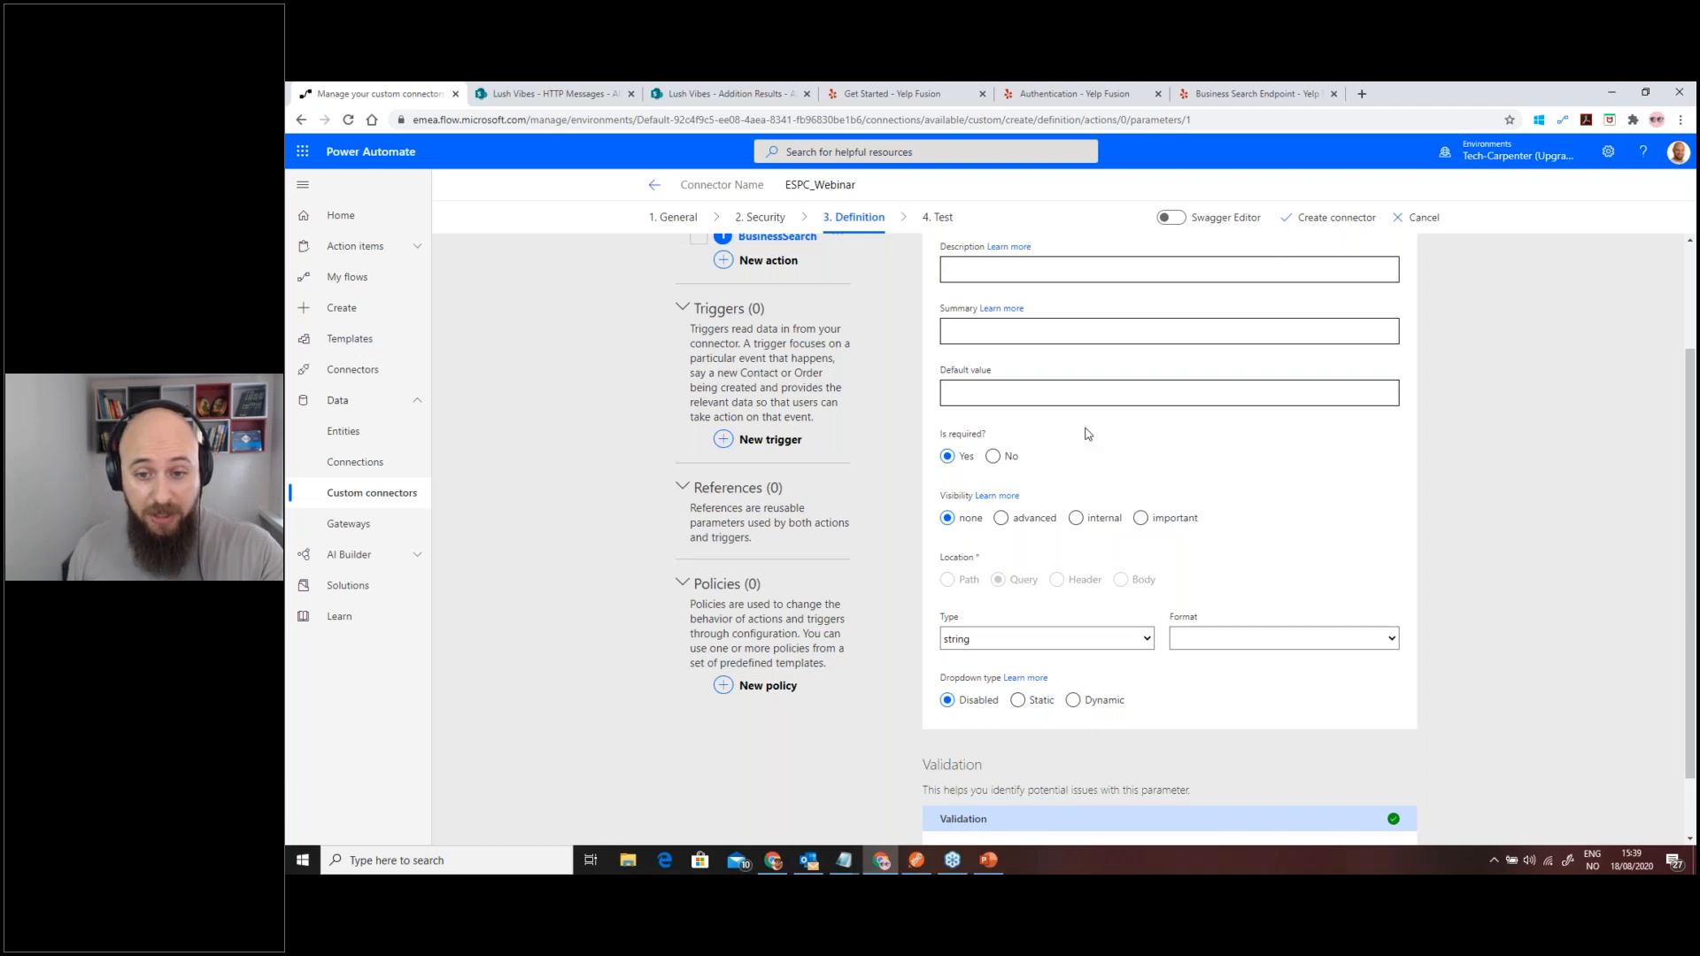
# - Return to the BusinessSearch action's definition and inspect its default response's headers and body output
pyautogui.scroll(-1, 1088, 434)
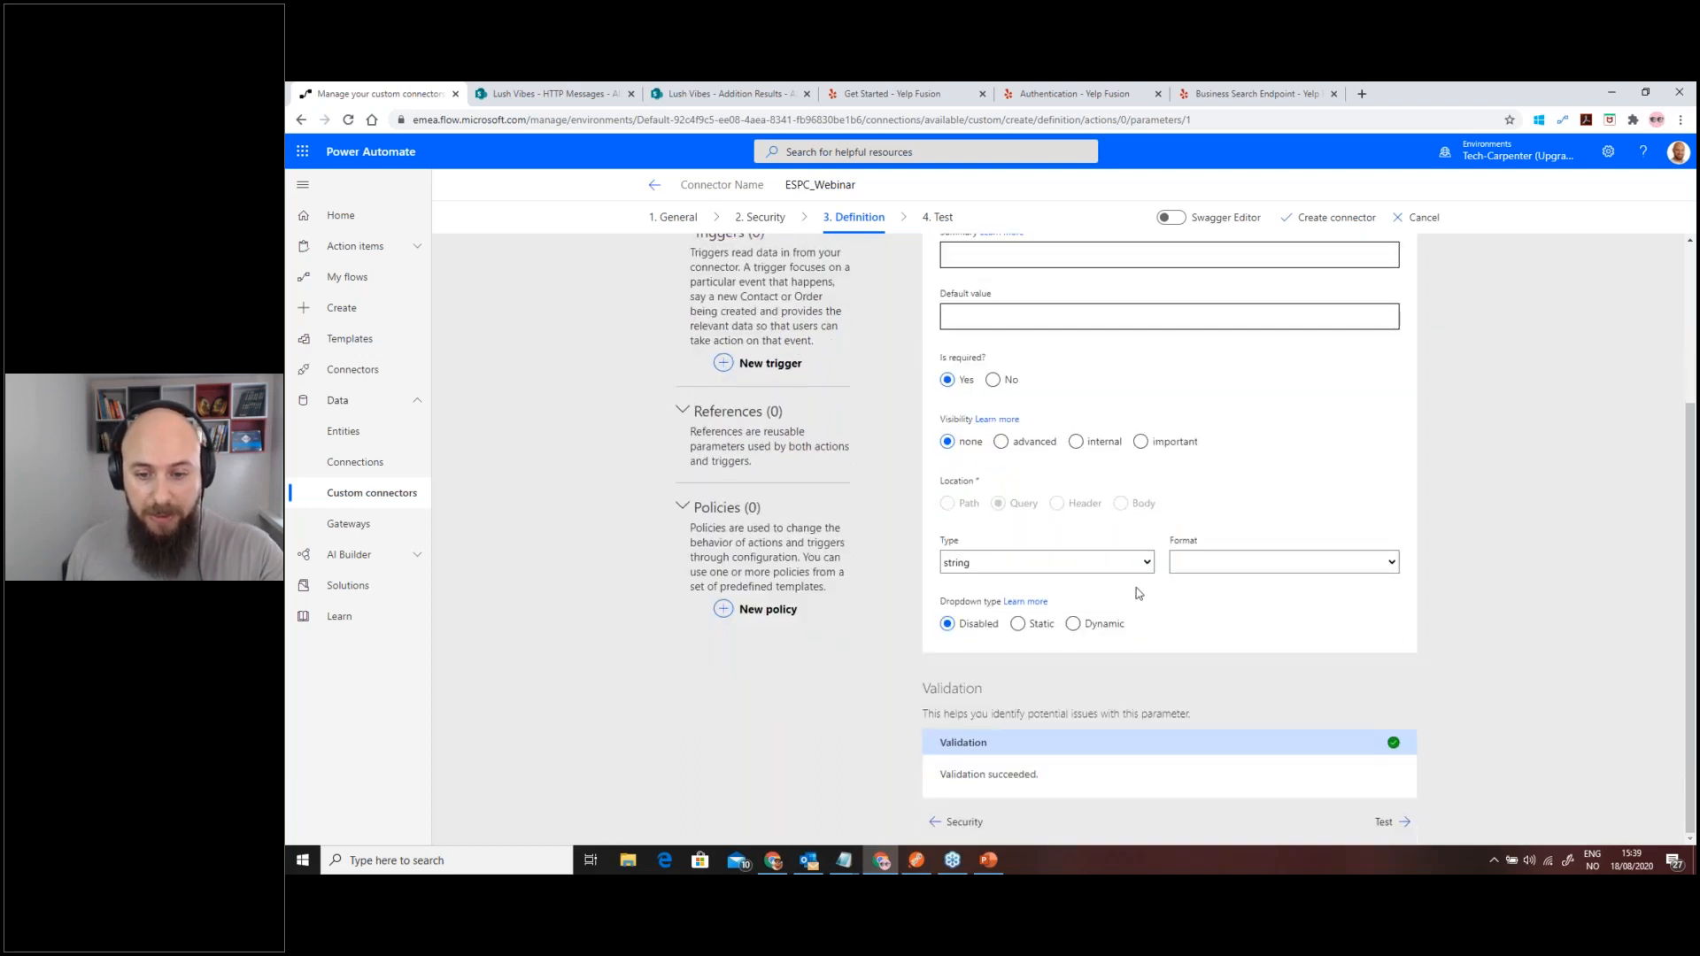
pyautogui.scroll(3, 1119, 653)
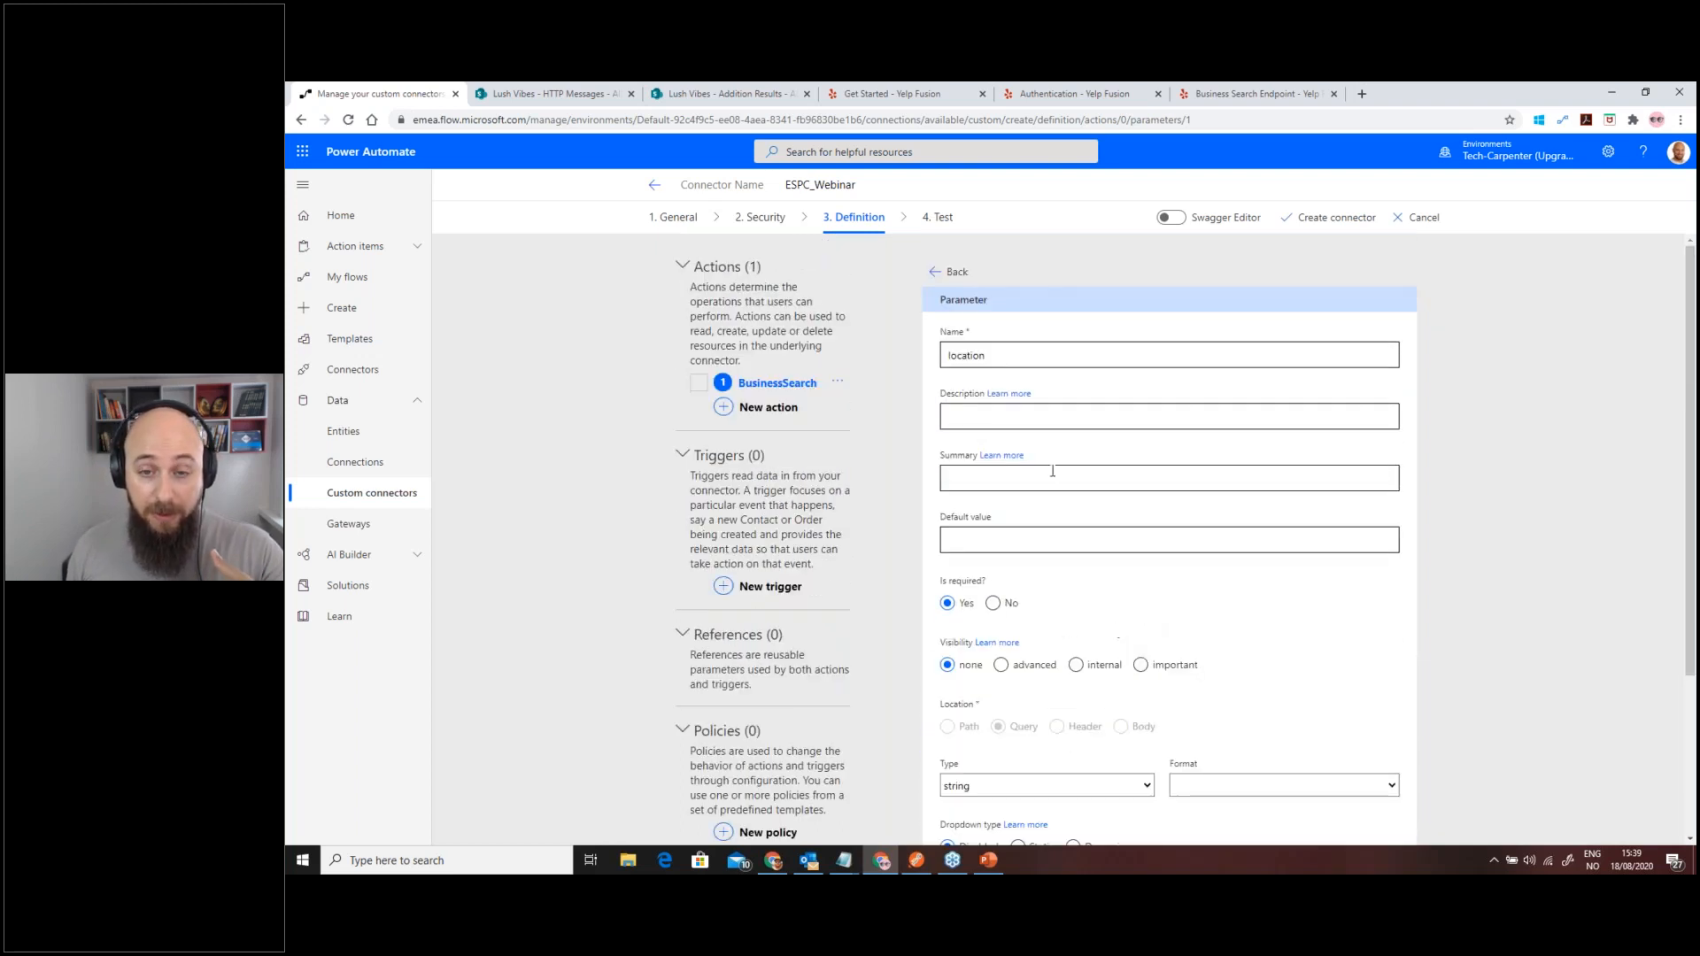
pyautogui.click(939, 273)
pyautogui.scroll(-5, 1029, 506)
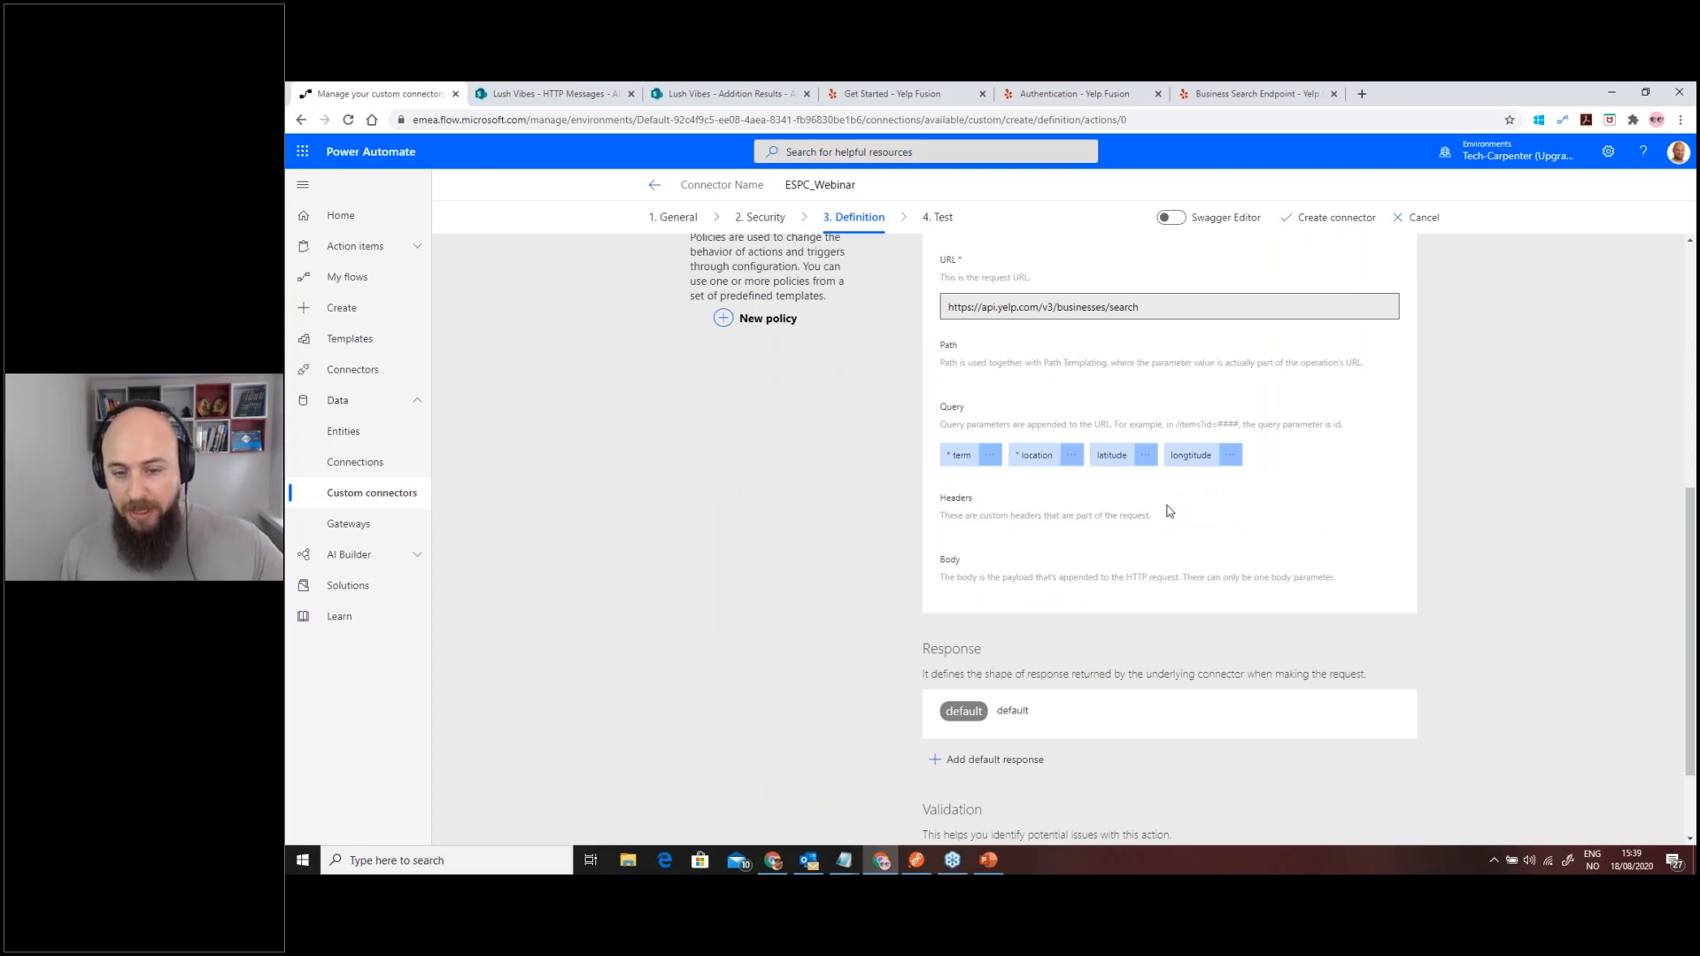
pyautogui.scroll(-1, 1169, 511)
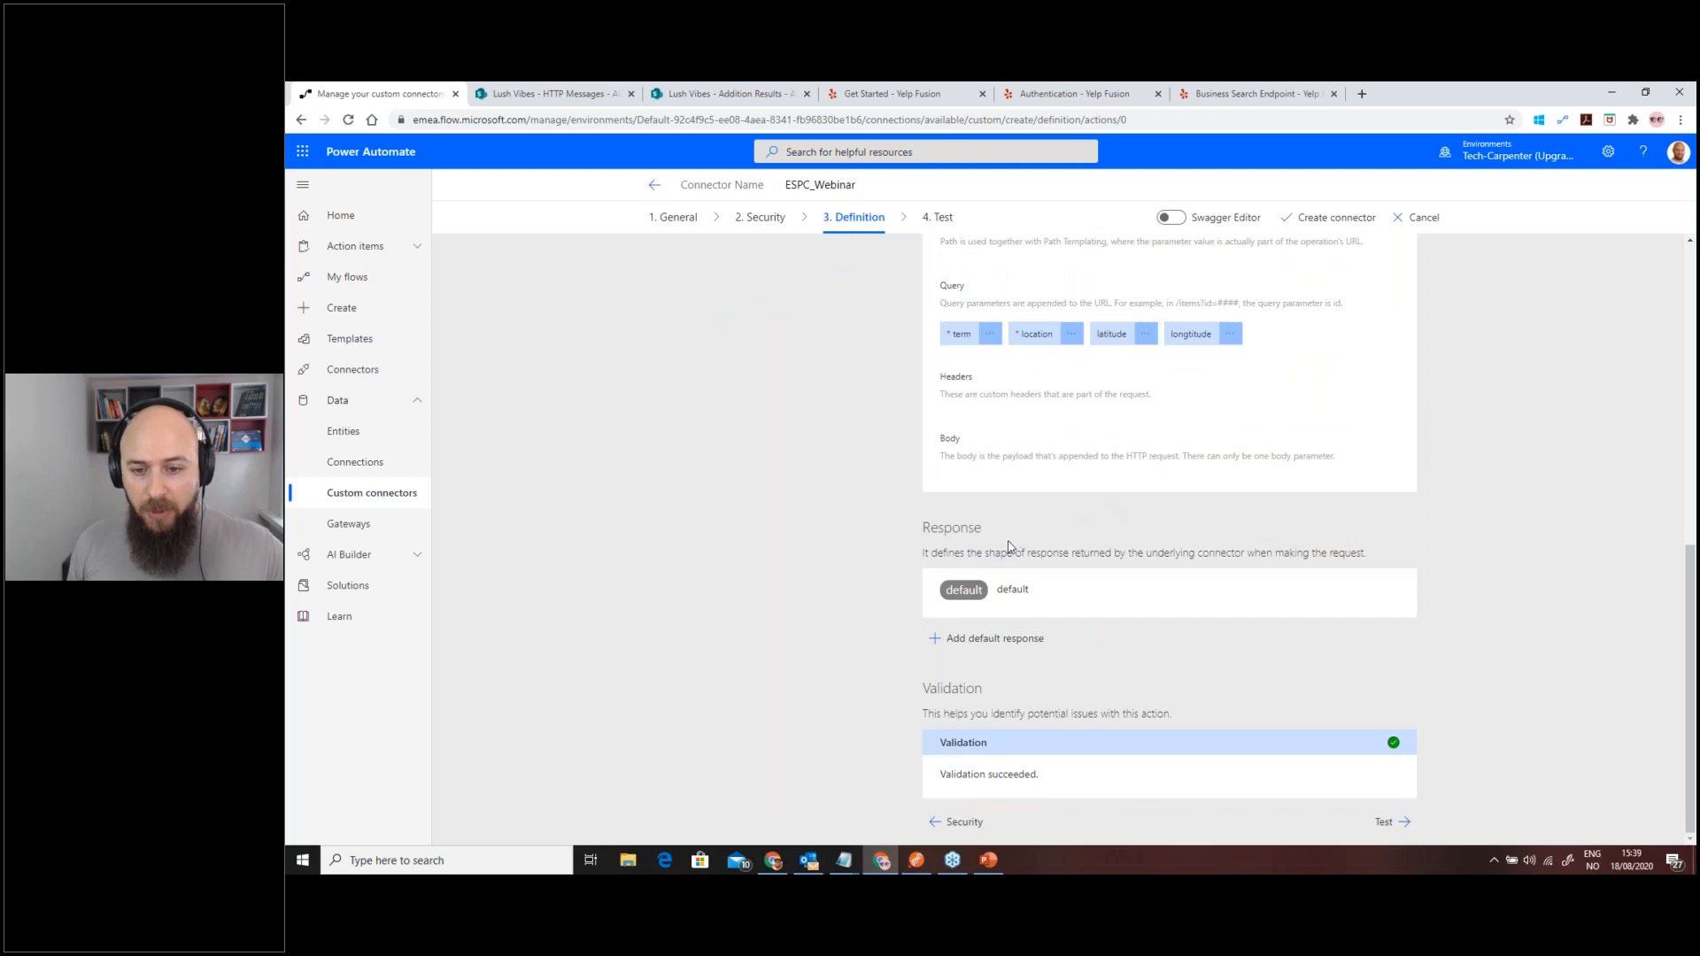
pyautogui.click(965, 591)
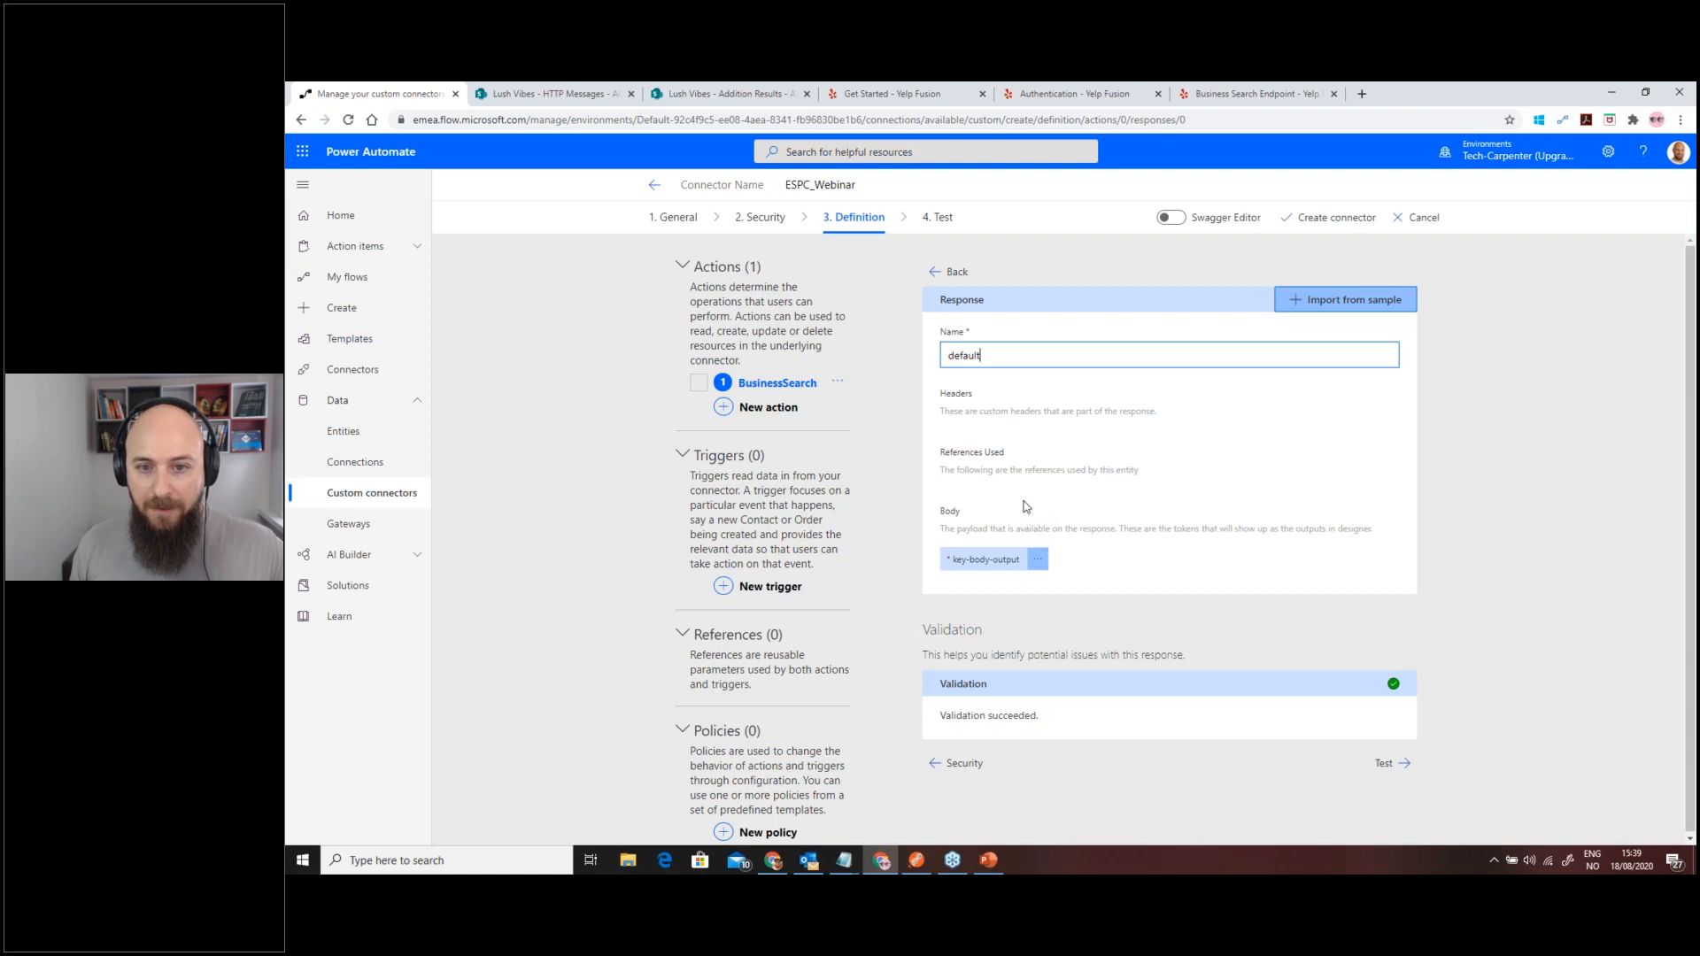
pyautogui.click(937, 274)
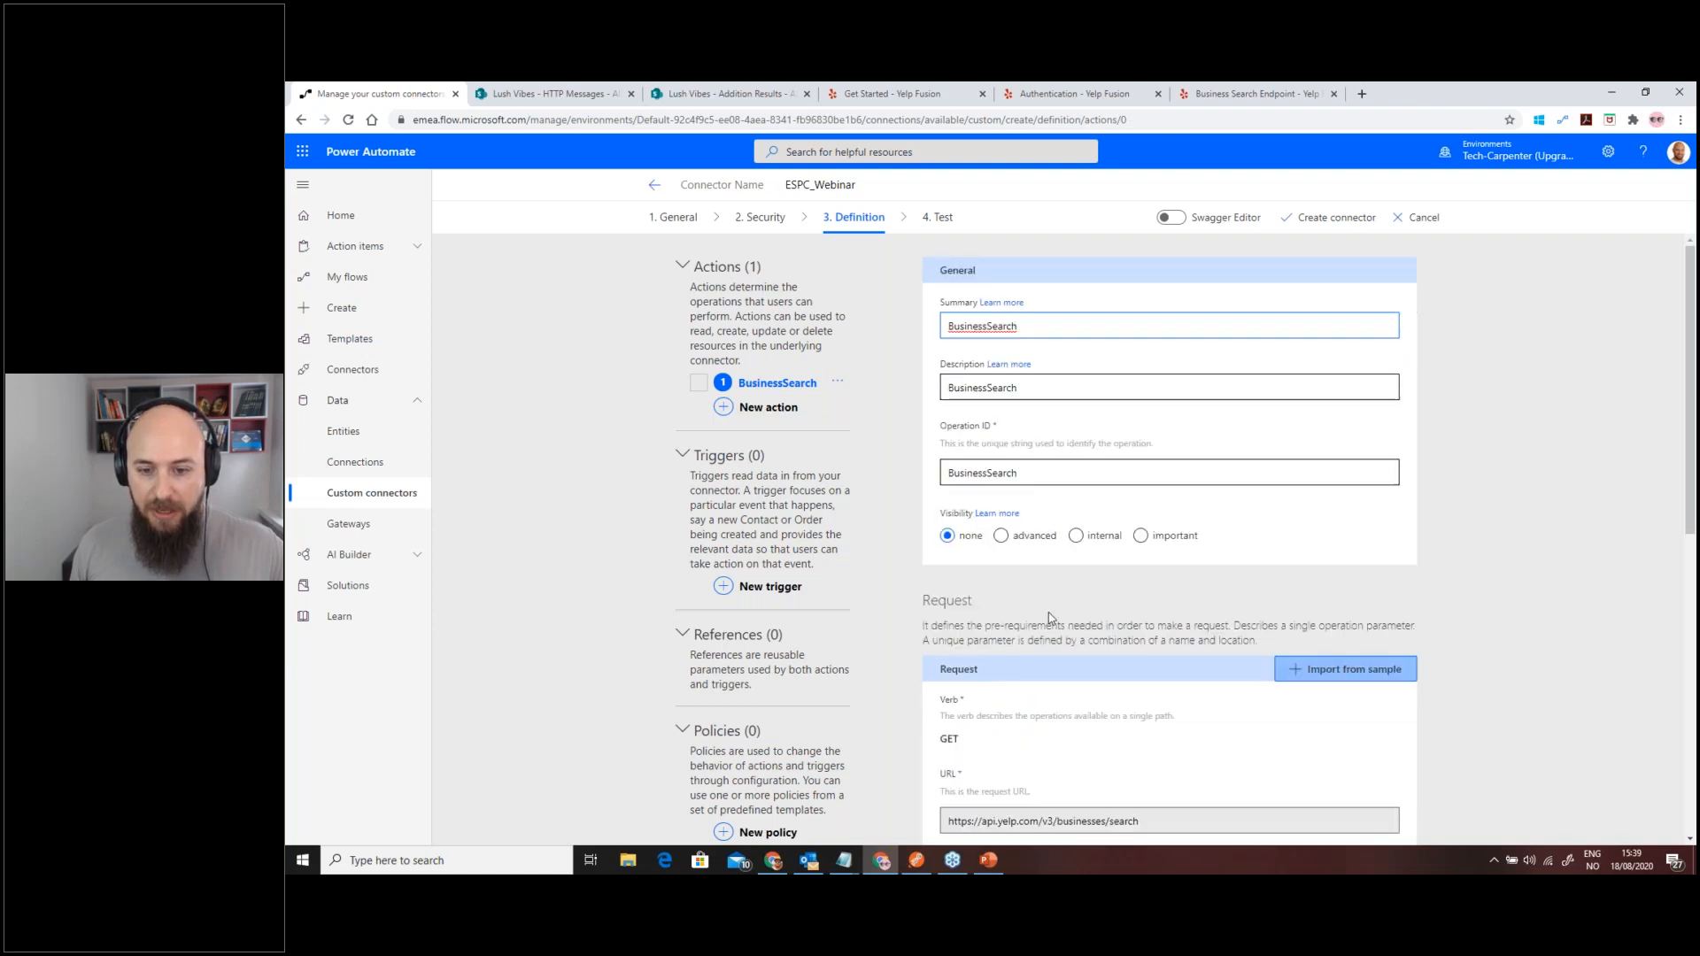
# - Reopen the default response, inspect the schema property settings of its key-body-output, and return to the action's definition
pyautogui.scroll(-6, 1038, 613)
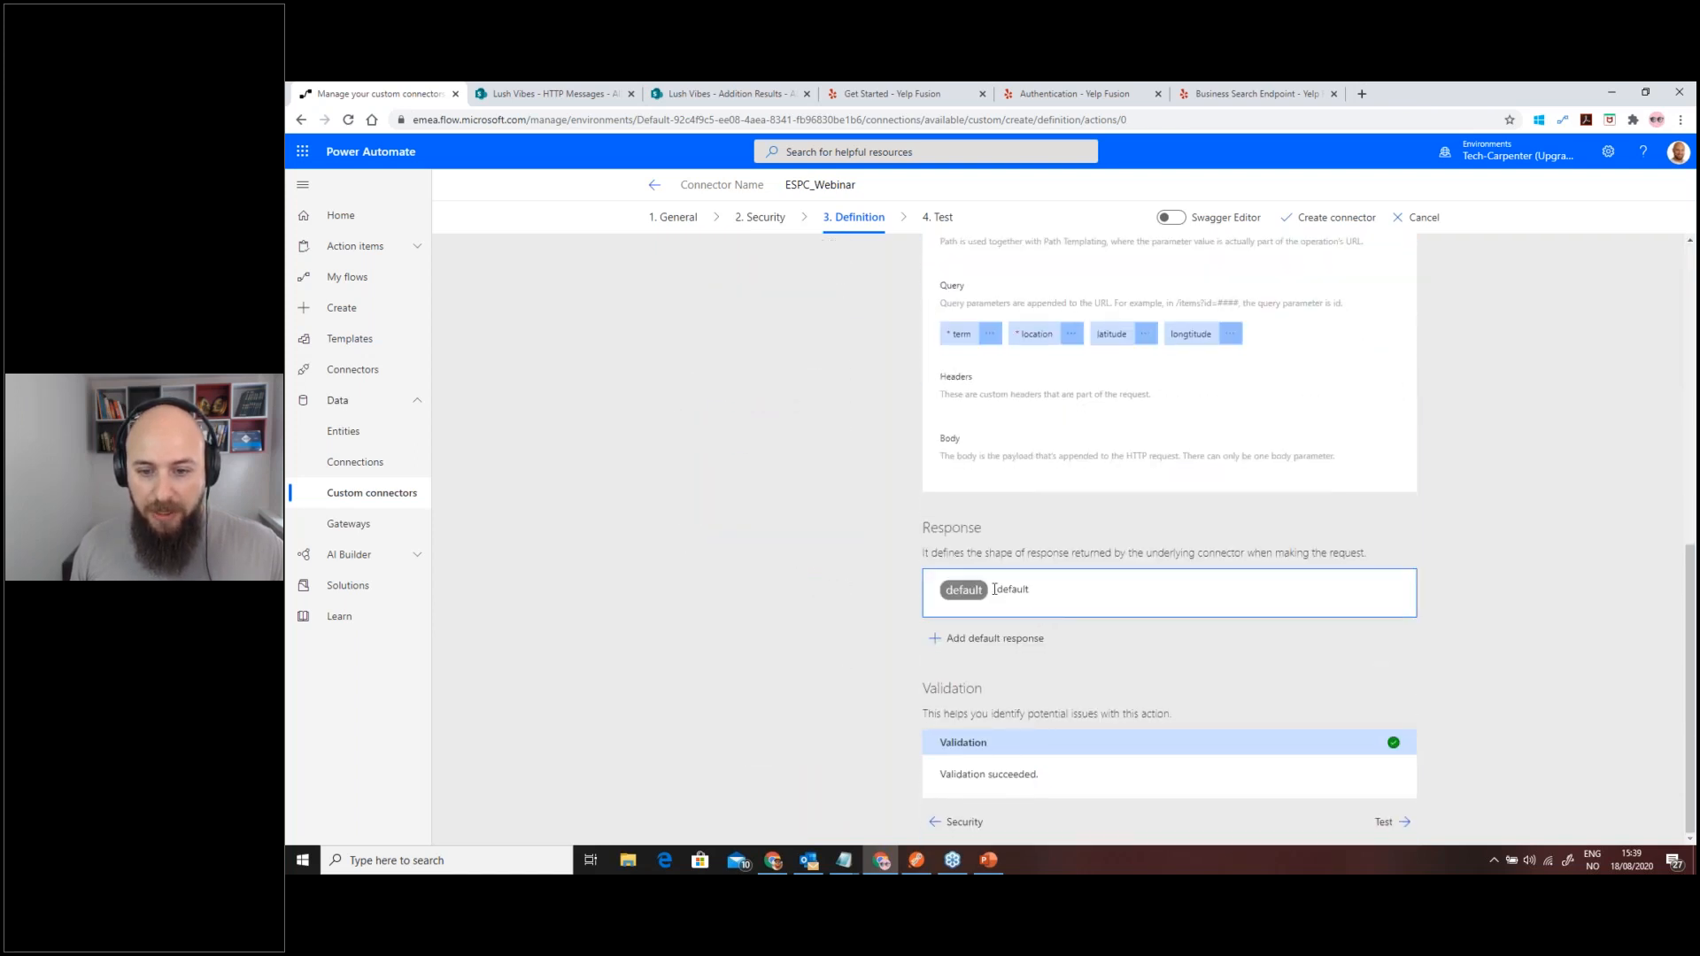
pyautogui.click(965, 592)
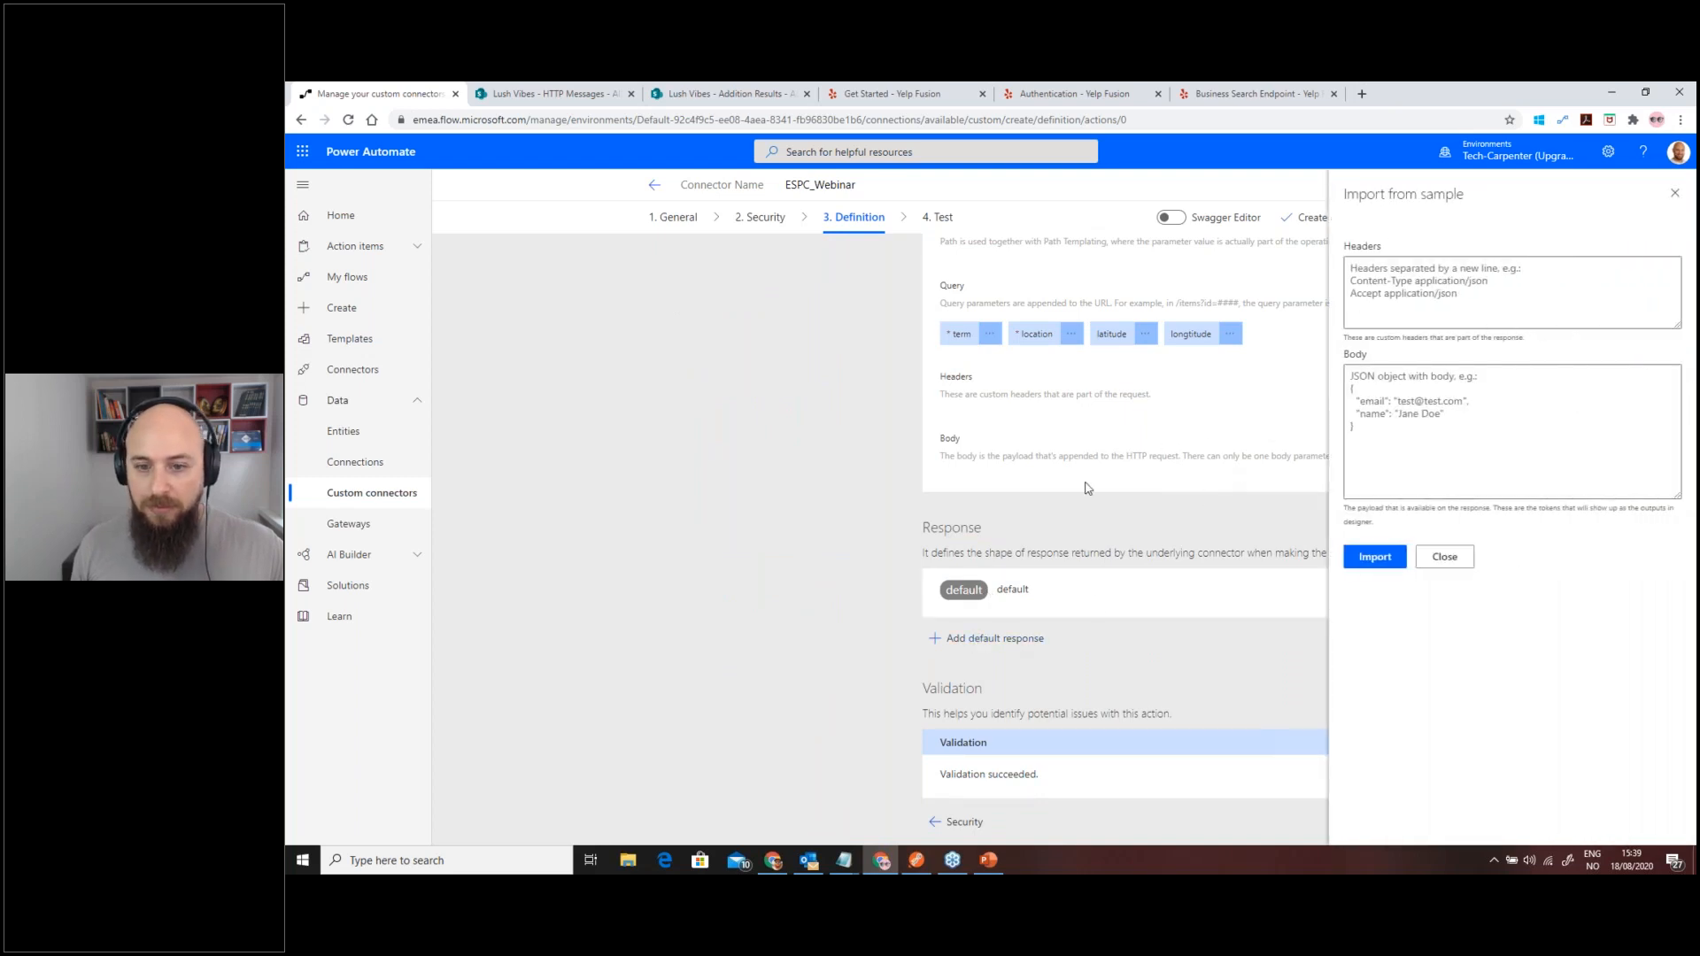
pyautogui.click(1072, 589)
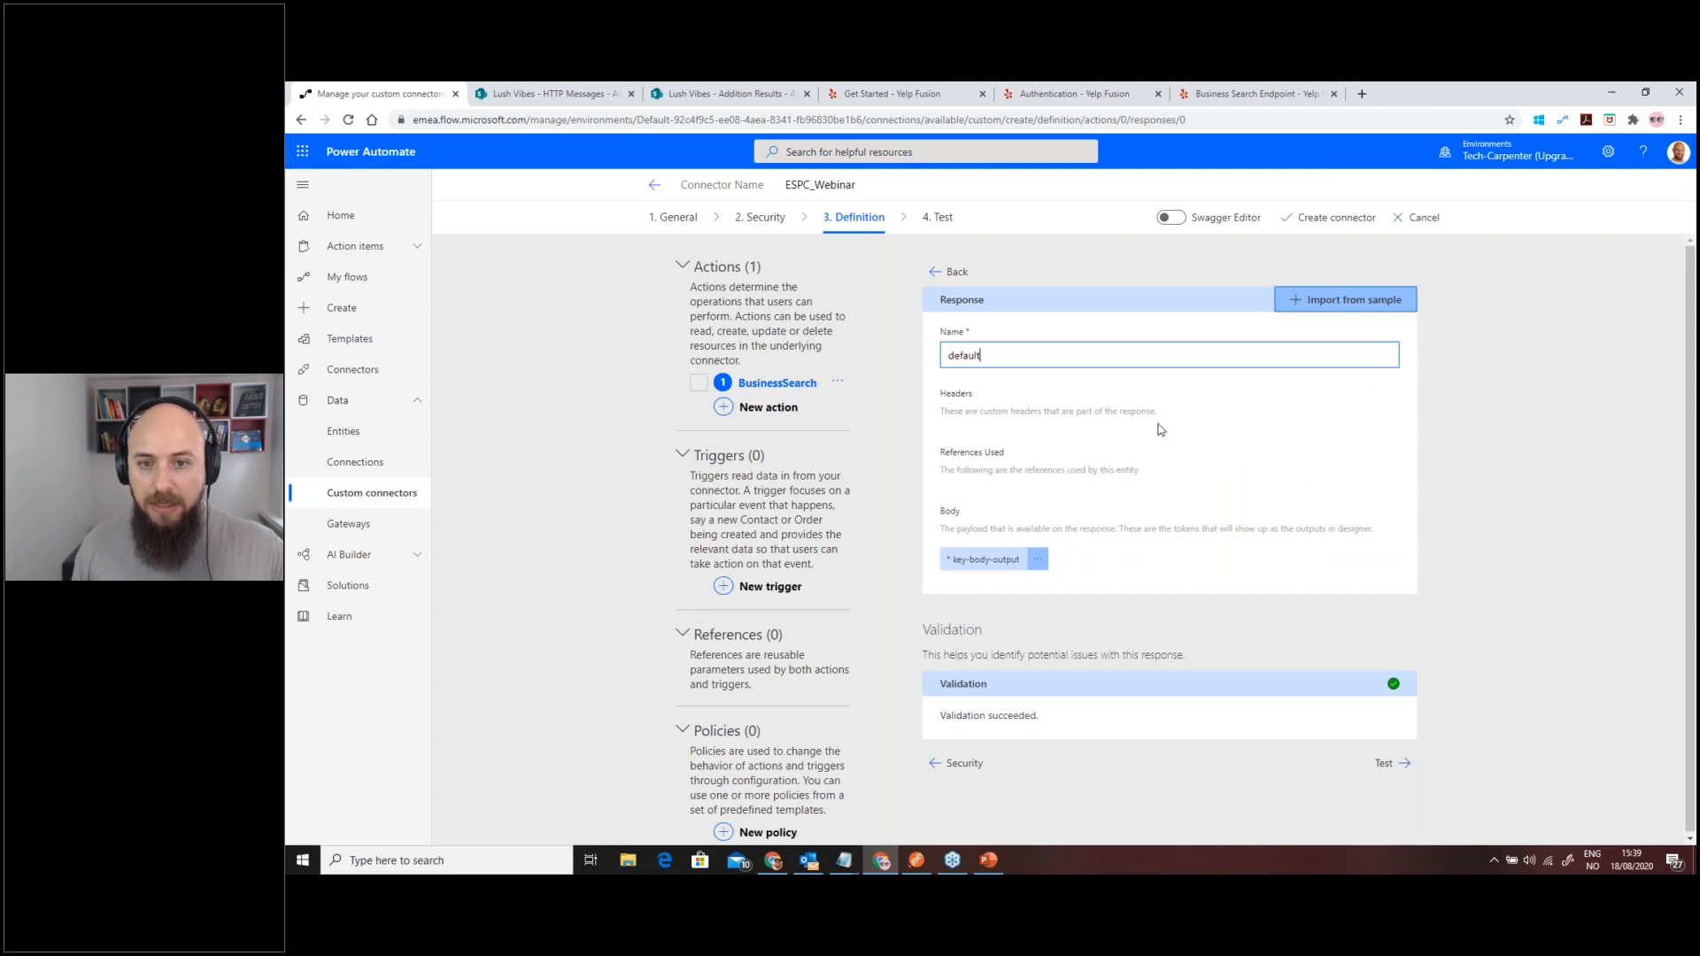
pyautogui.click(1038, 558)
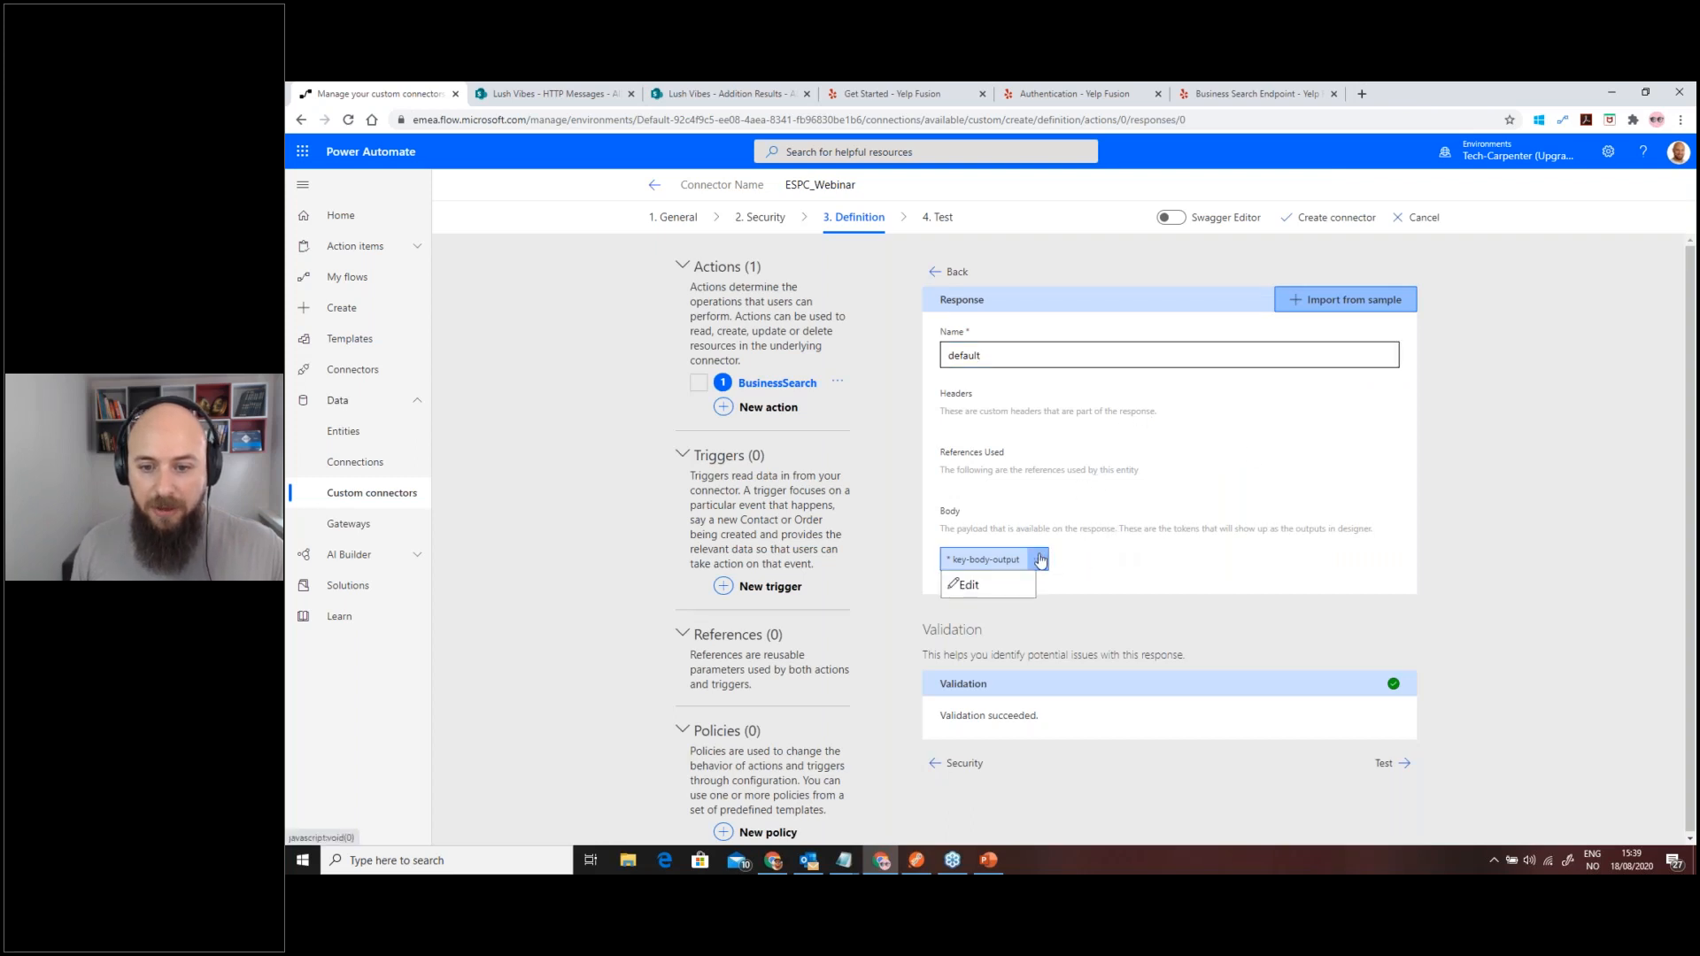
pyautogui.click(997, 587)
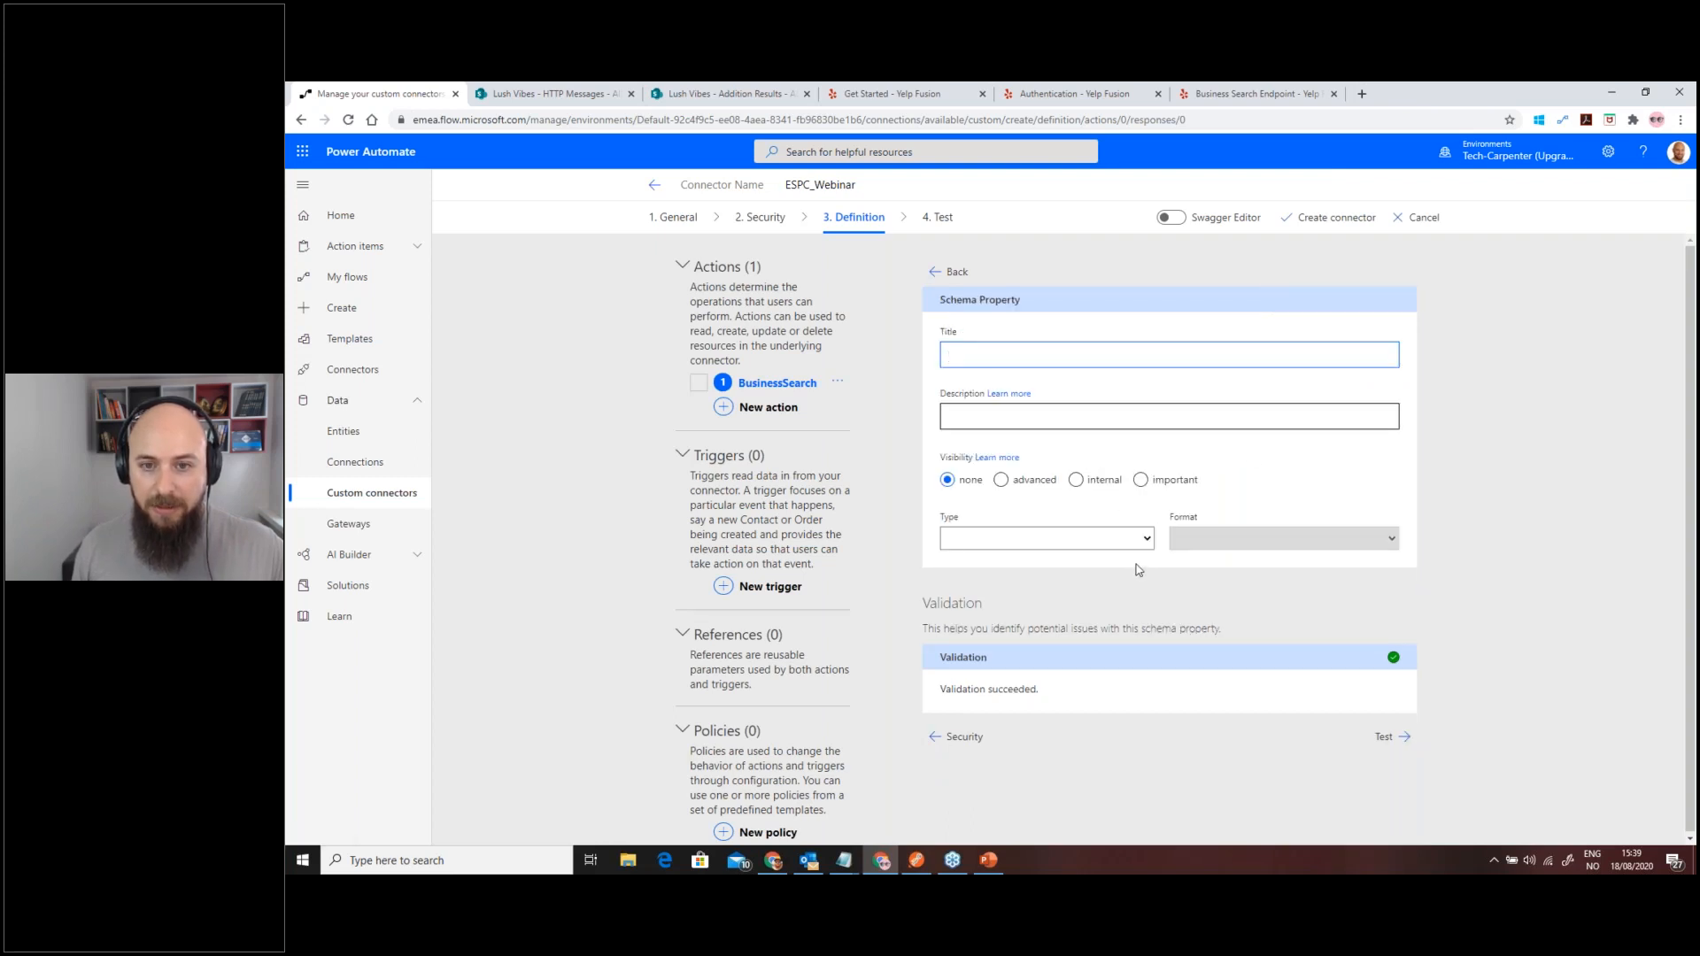
pyautogui.click(936, 270)
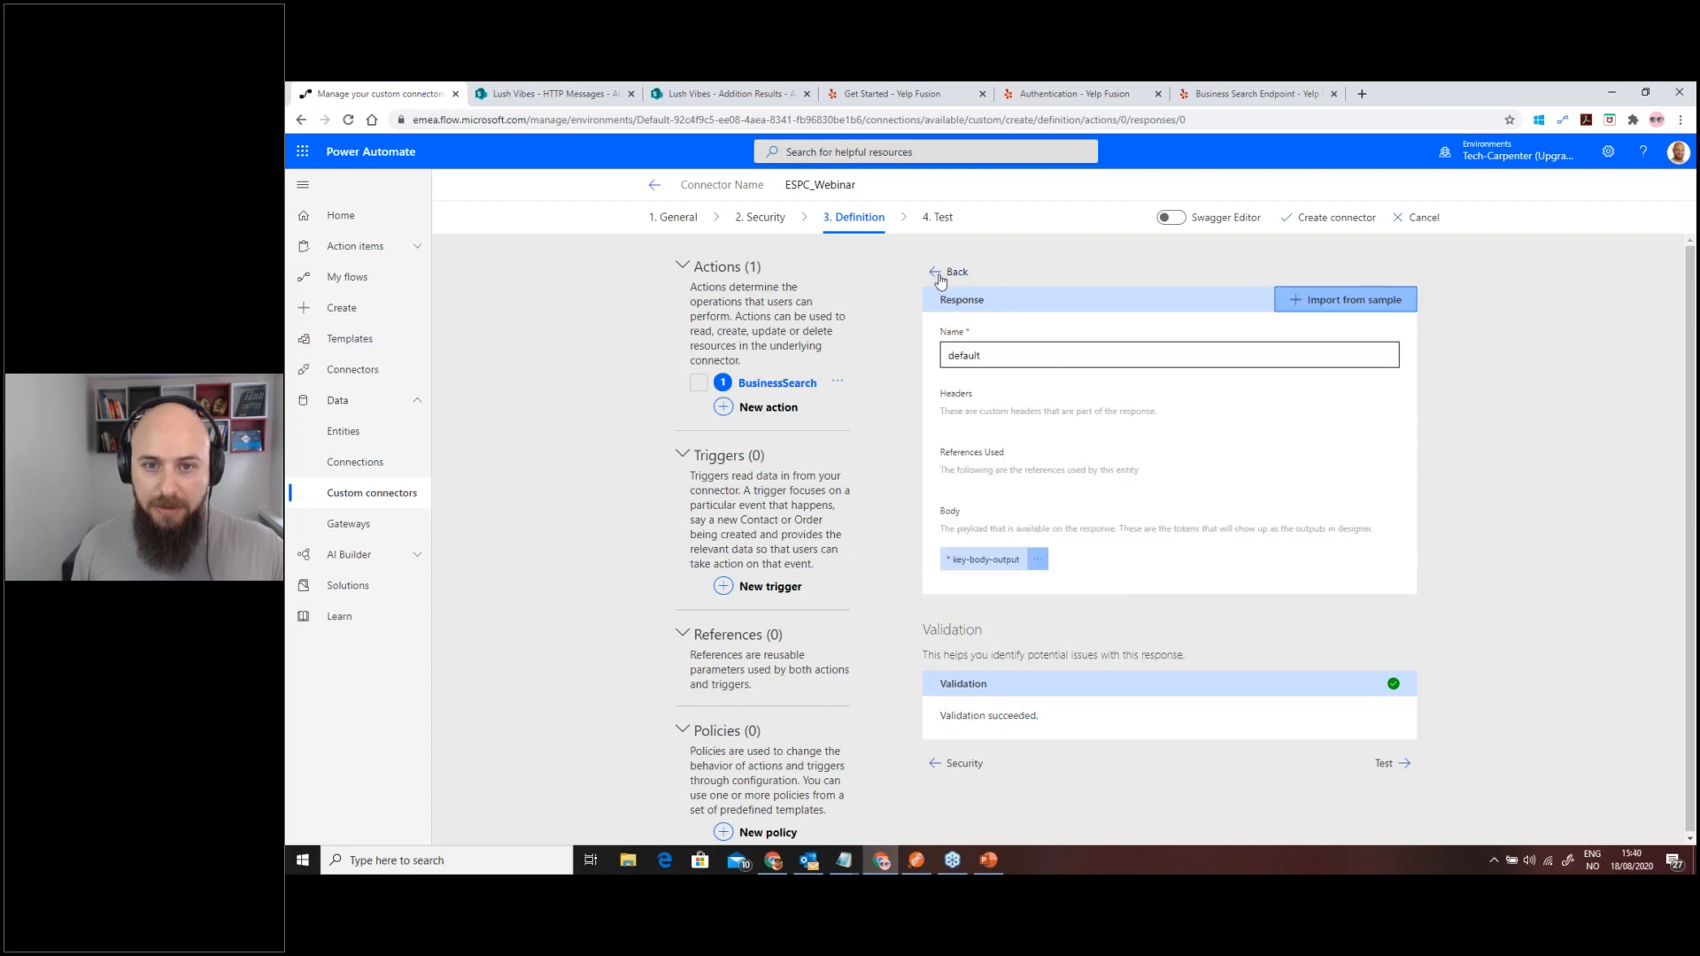
pyautogui.click(950, 271)
# - Start a sample import for the default response and examine the sample Response Body in Yelp's Business Search documentation
pyautogui.scroll(-10, 1015, 586)
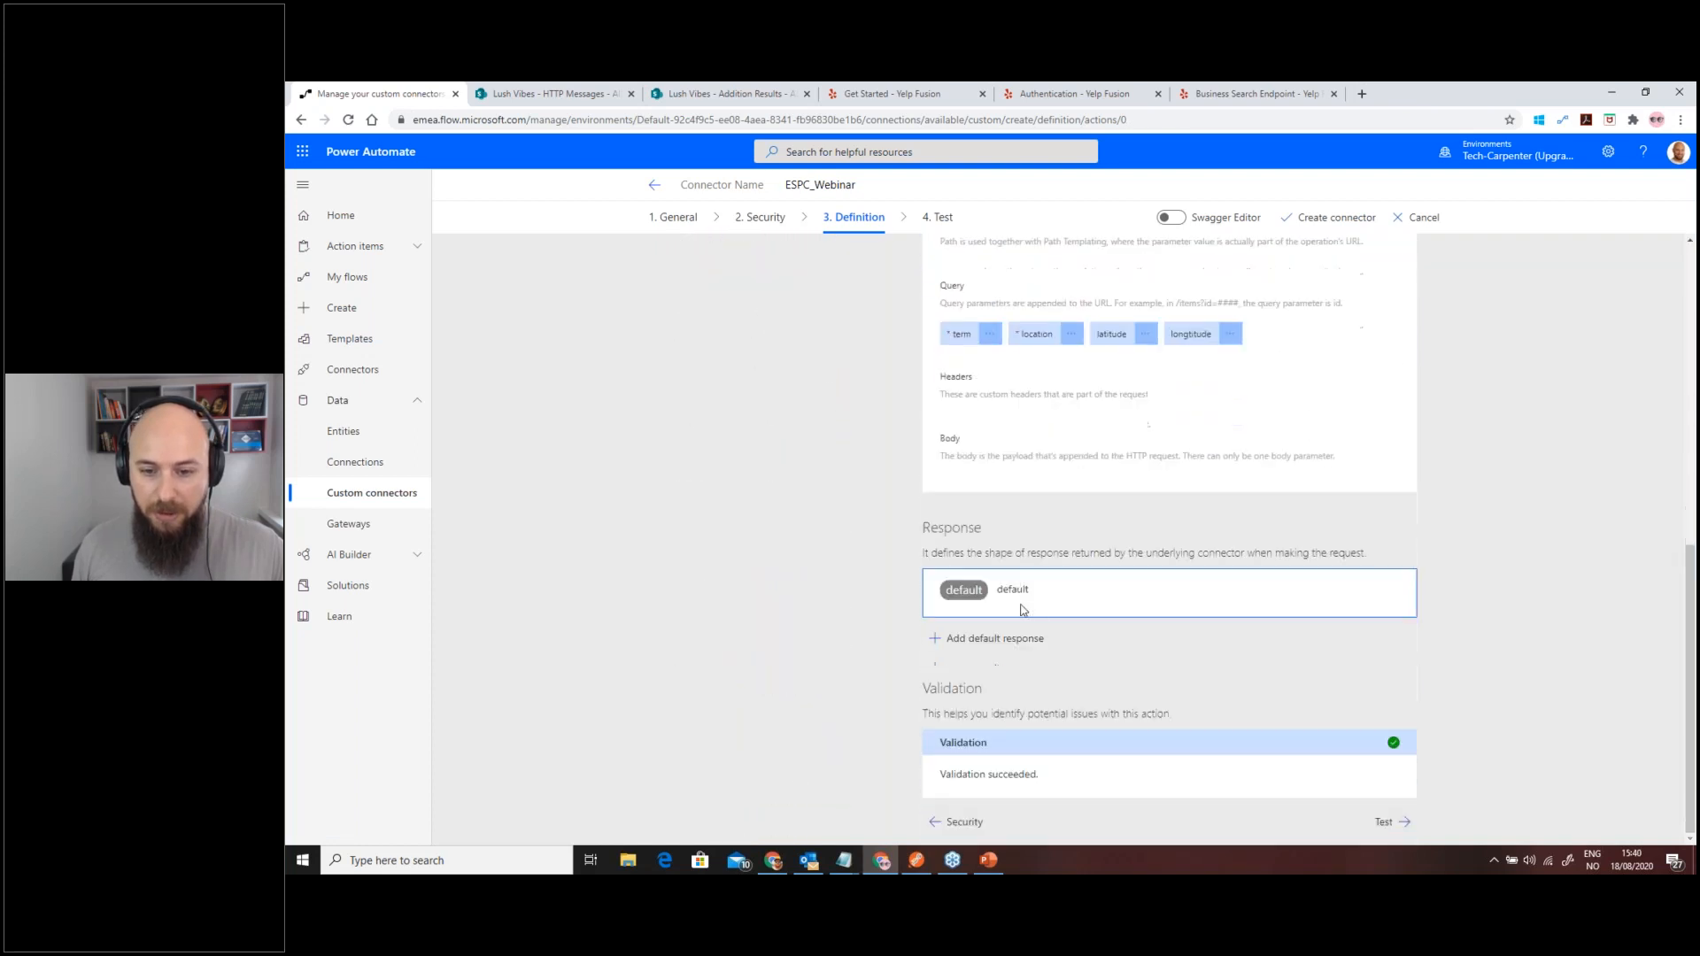
pyautogui.click(995, 638)
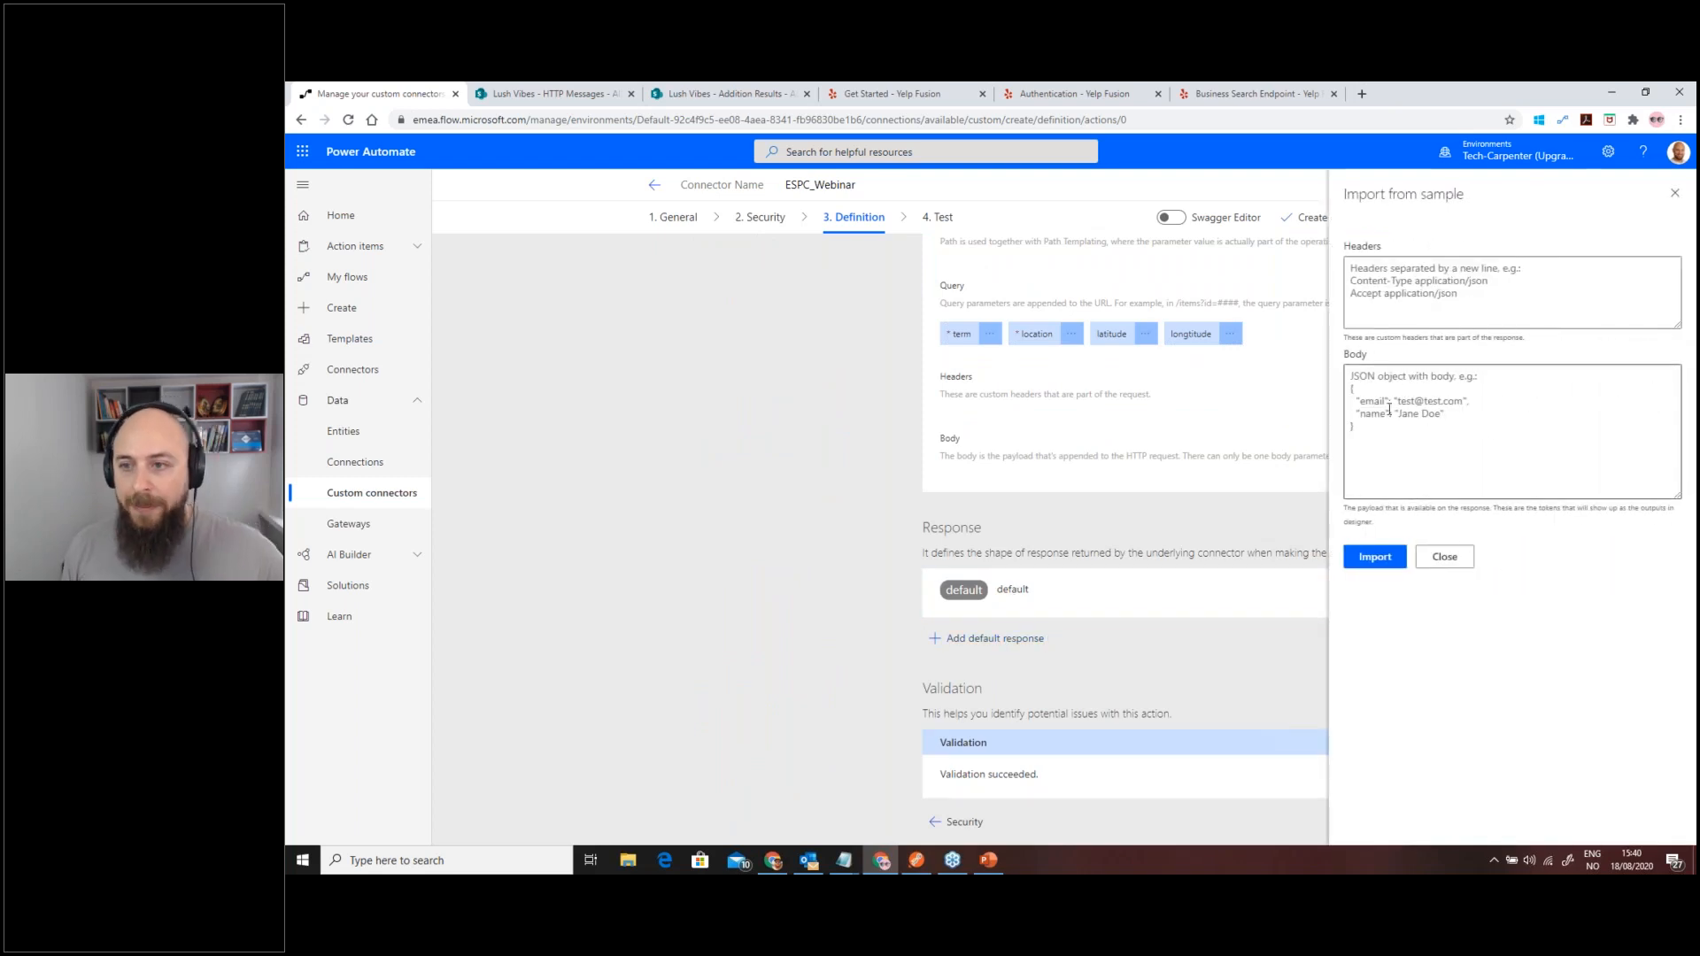
pyautogui.click(1251, 96)
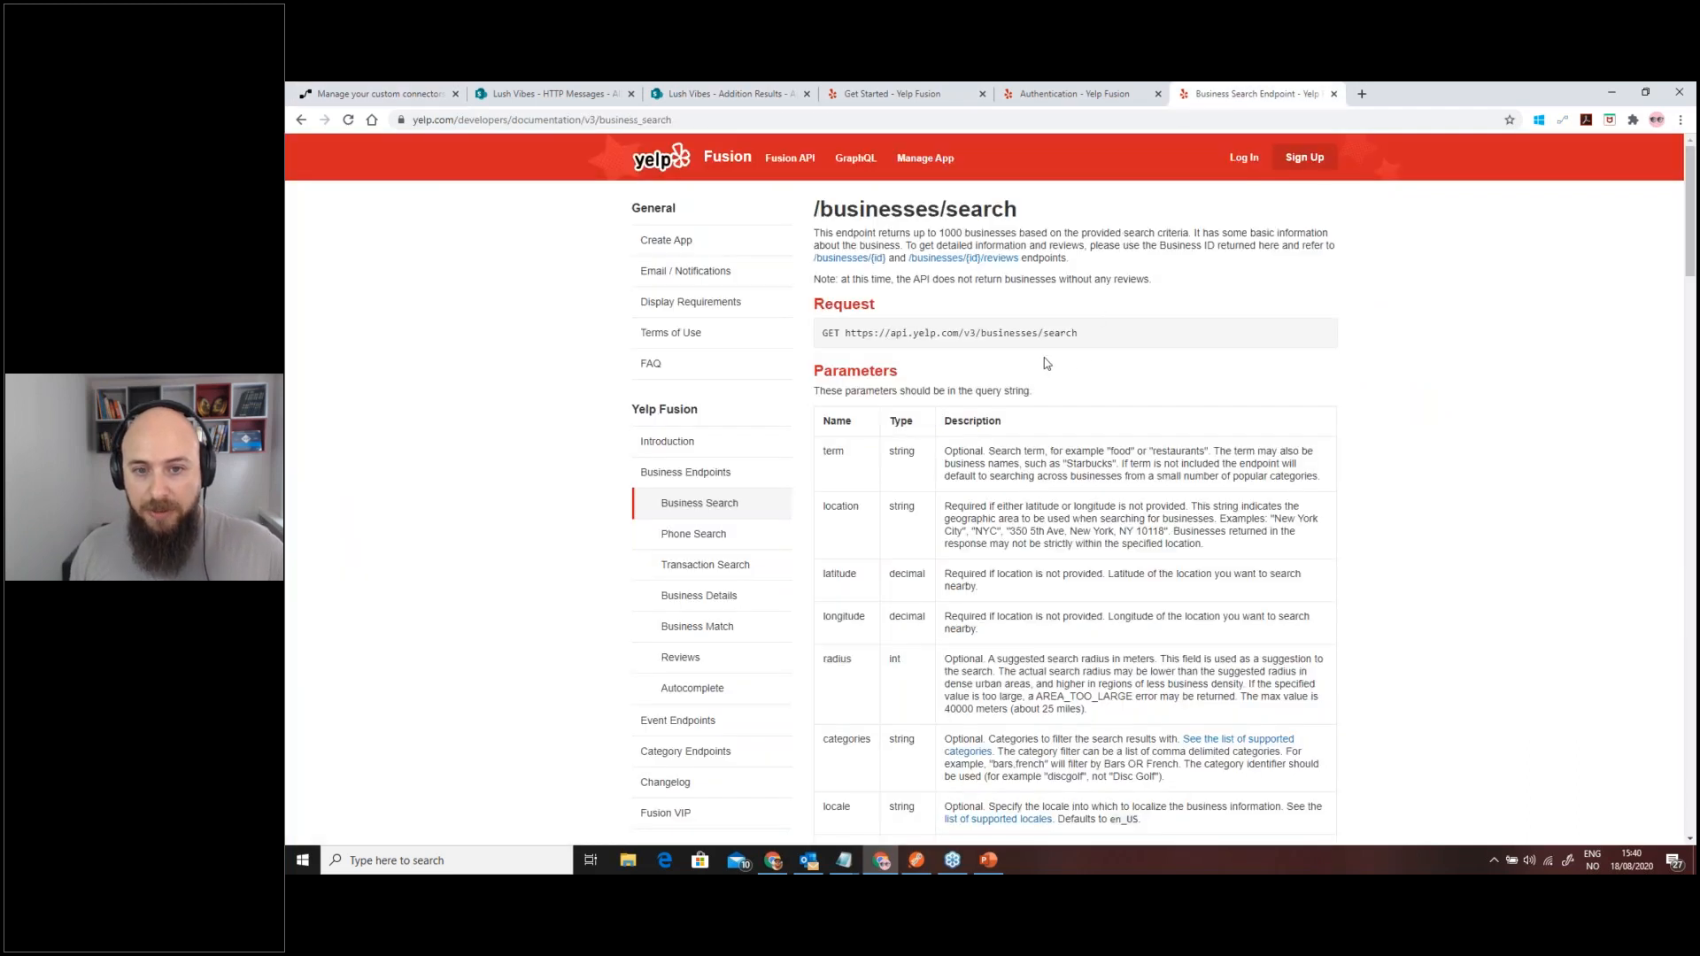
pyautogui.scroll(-15, 1043, 365)
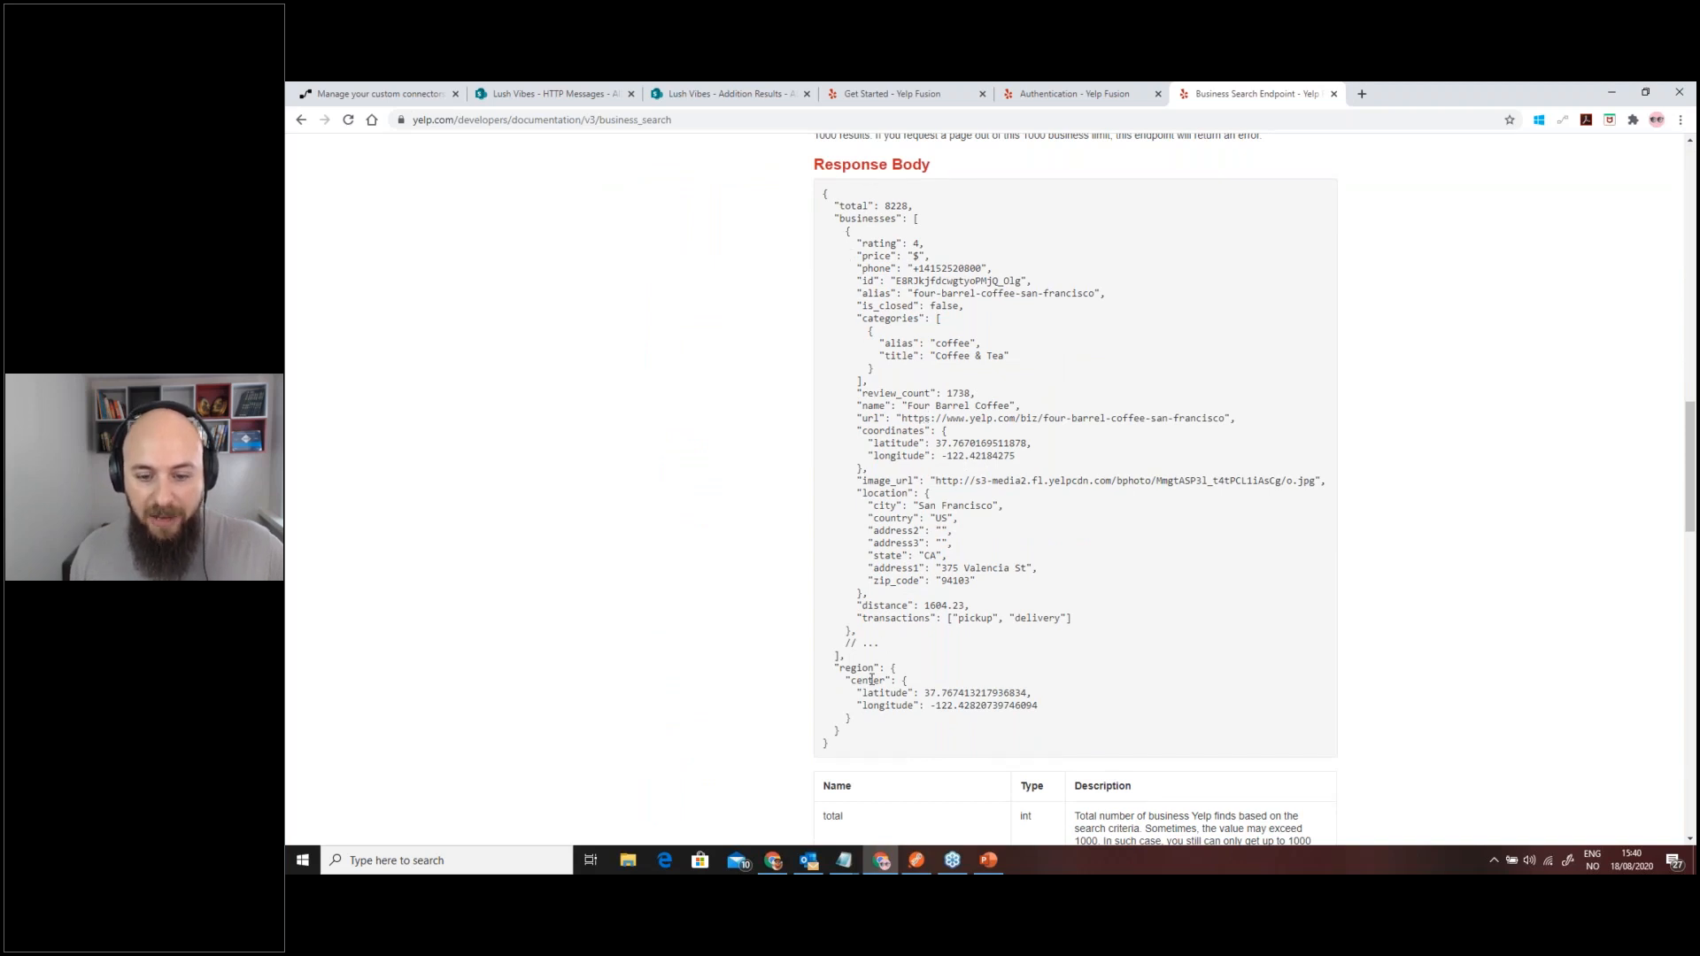
pyautogui.scroll(1, 875, 514)
pyautogui.scroll(-1, 878, 506)
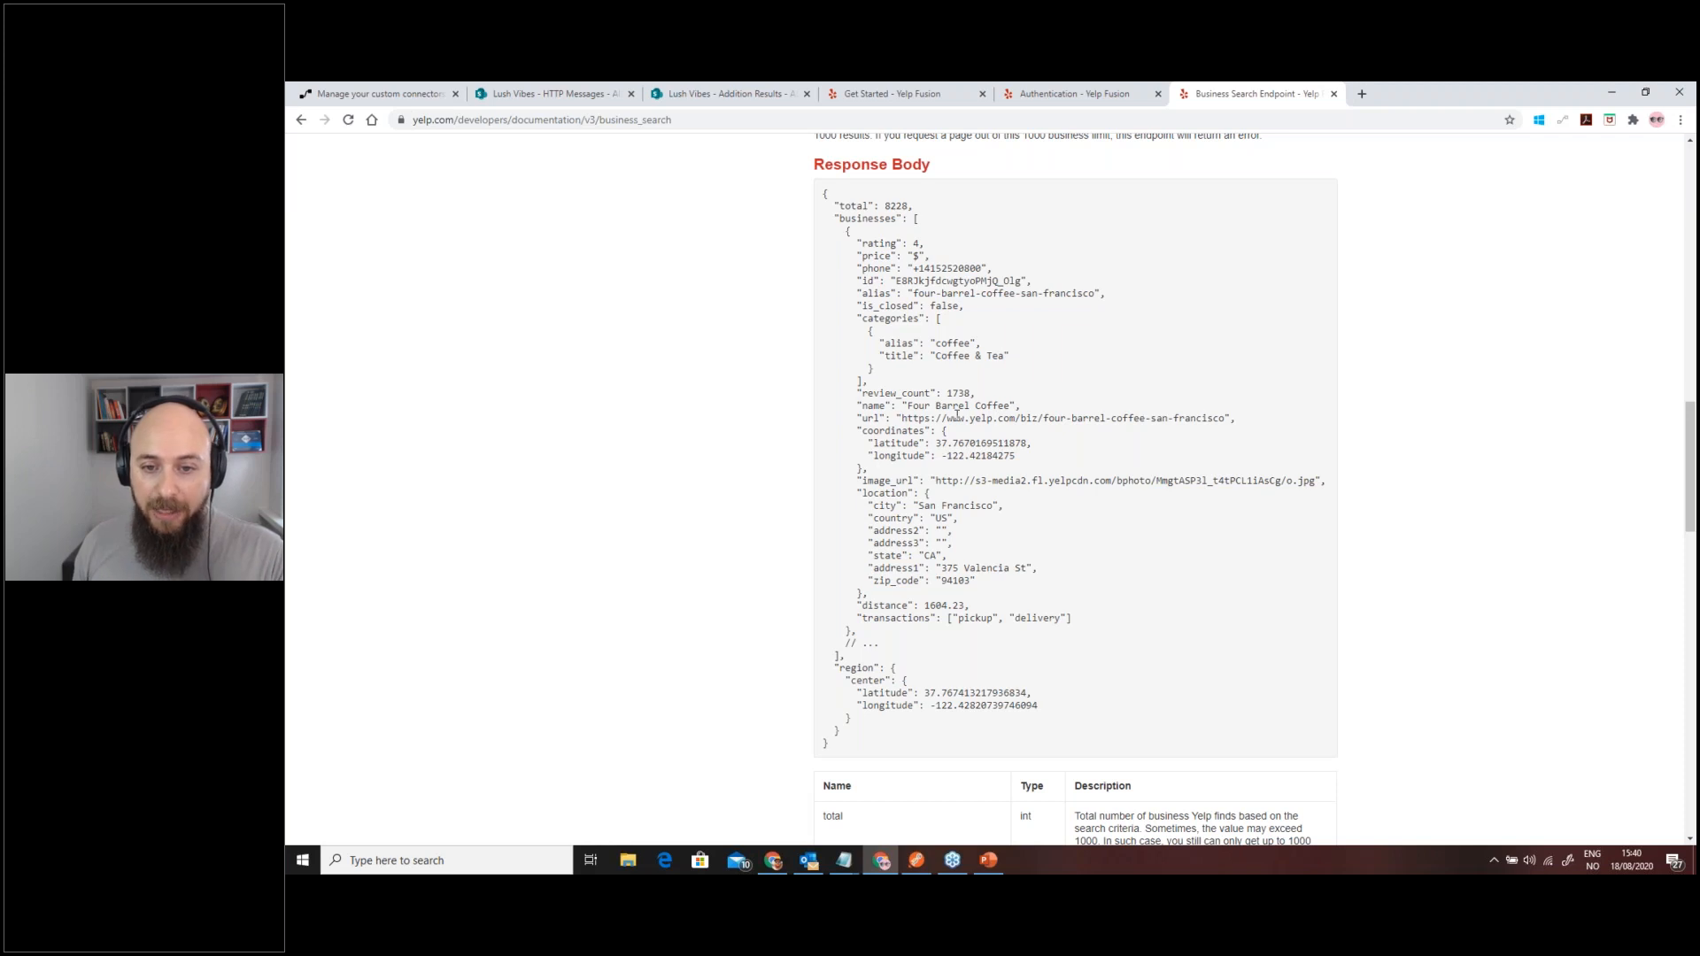
# - Back in the connector, paste the prepared sample JSON as the default response's body and import it
pyautogui.click(443, 93)
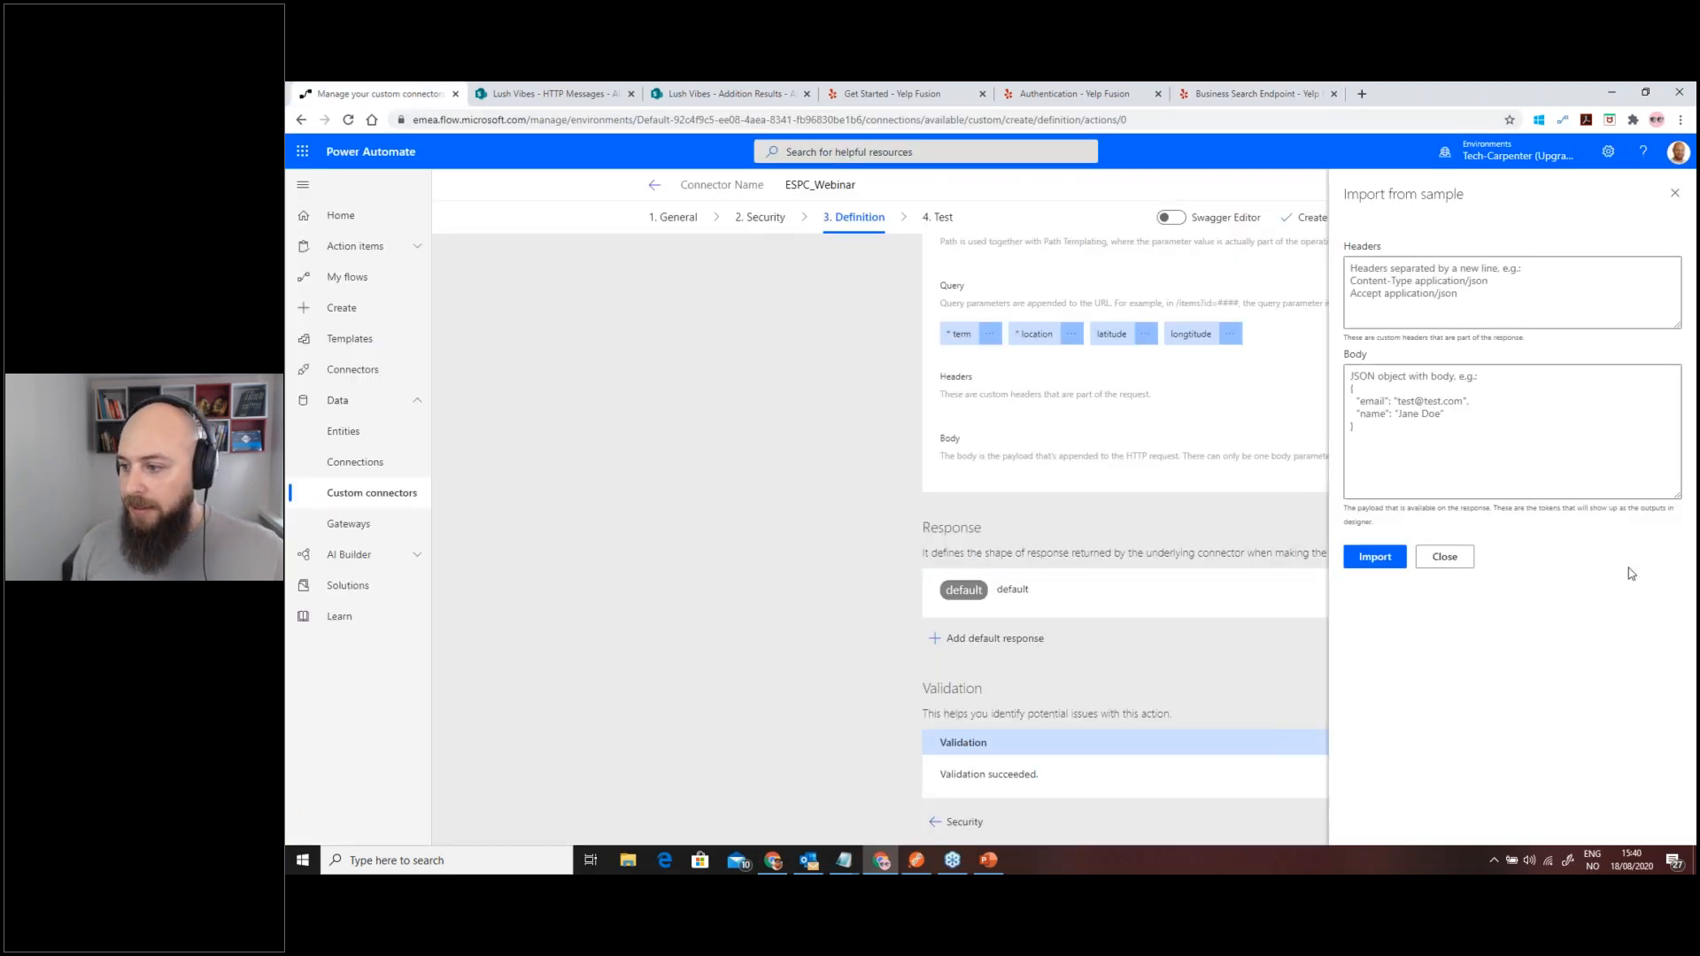
pyautogui.hotkey('alt', 'Tab')
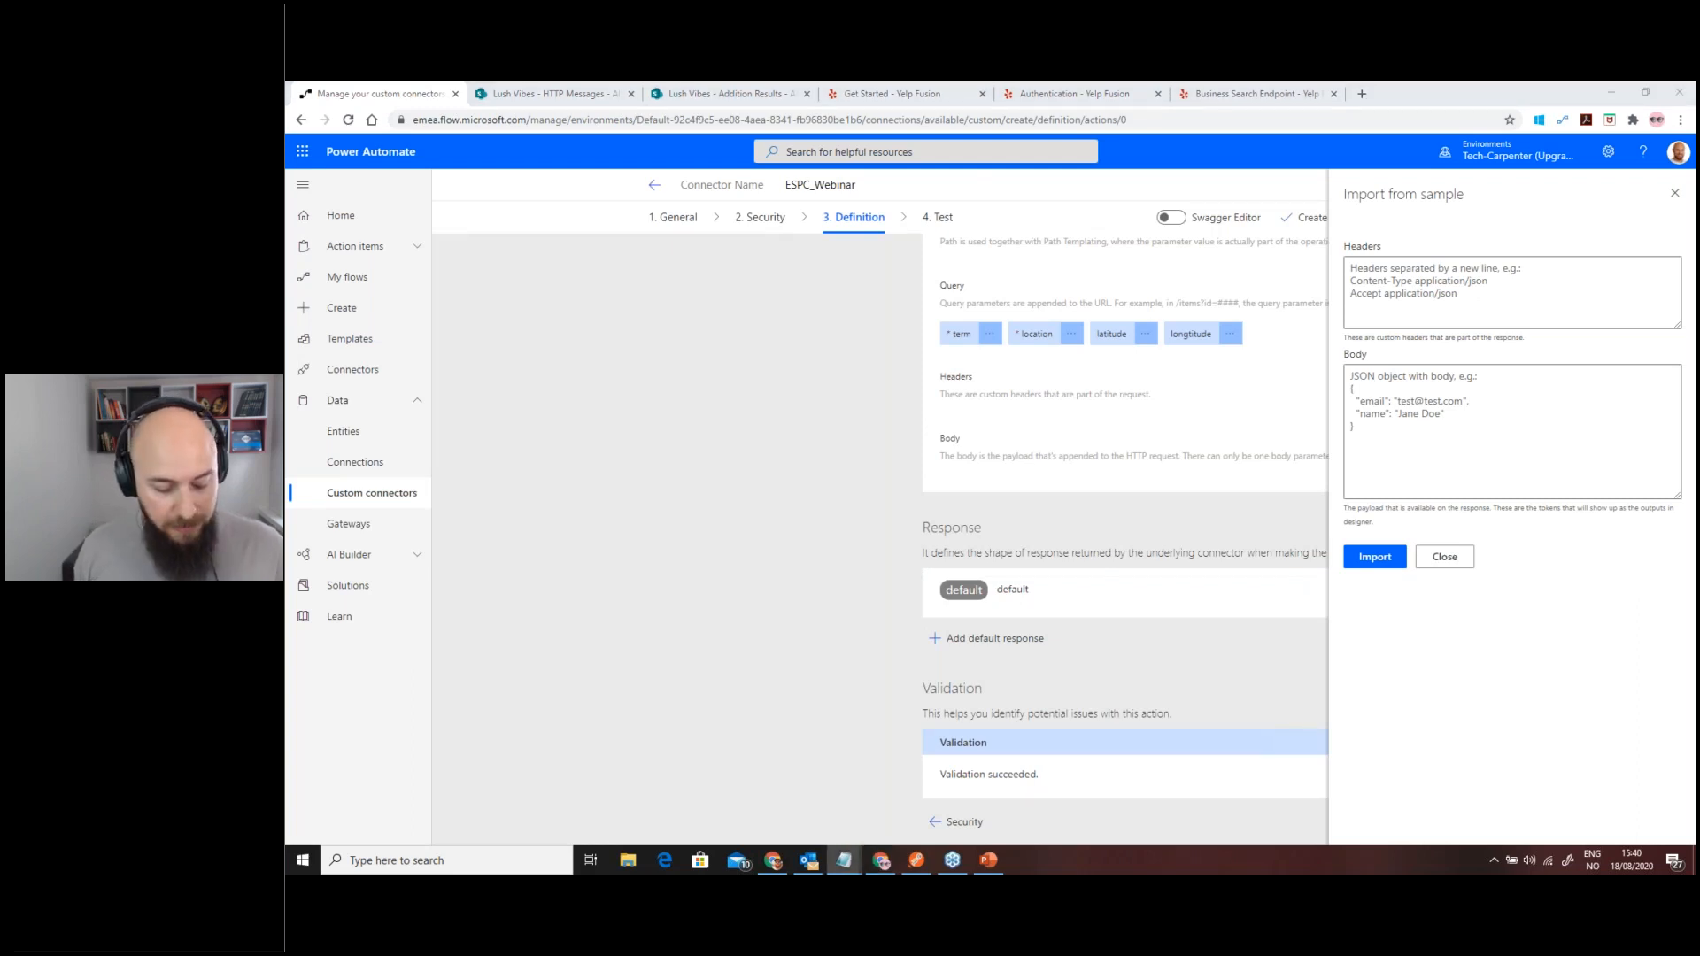
pyautogui.click(1405, 396)
pyautogui.hotkey('ctrl', 'v')
pyautogui.click(1373, 558)
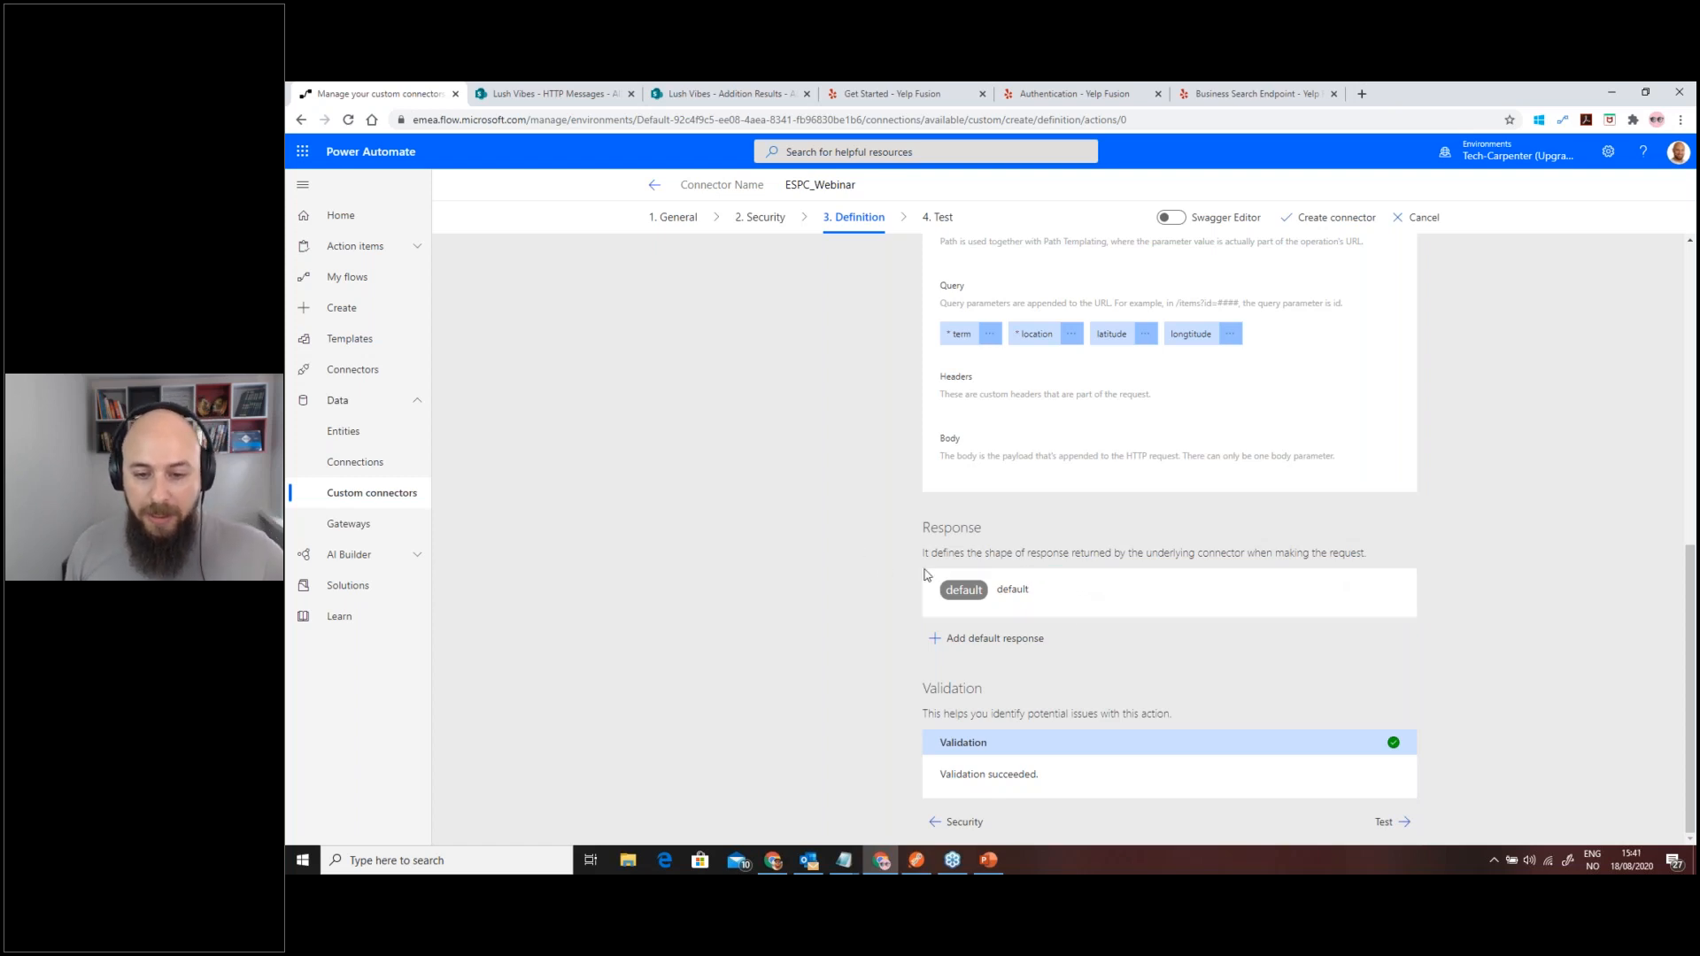
# - Review the output tokens in the default response's body and return to the action's definition
pyautogui.click(978, 591)
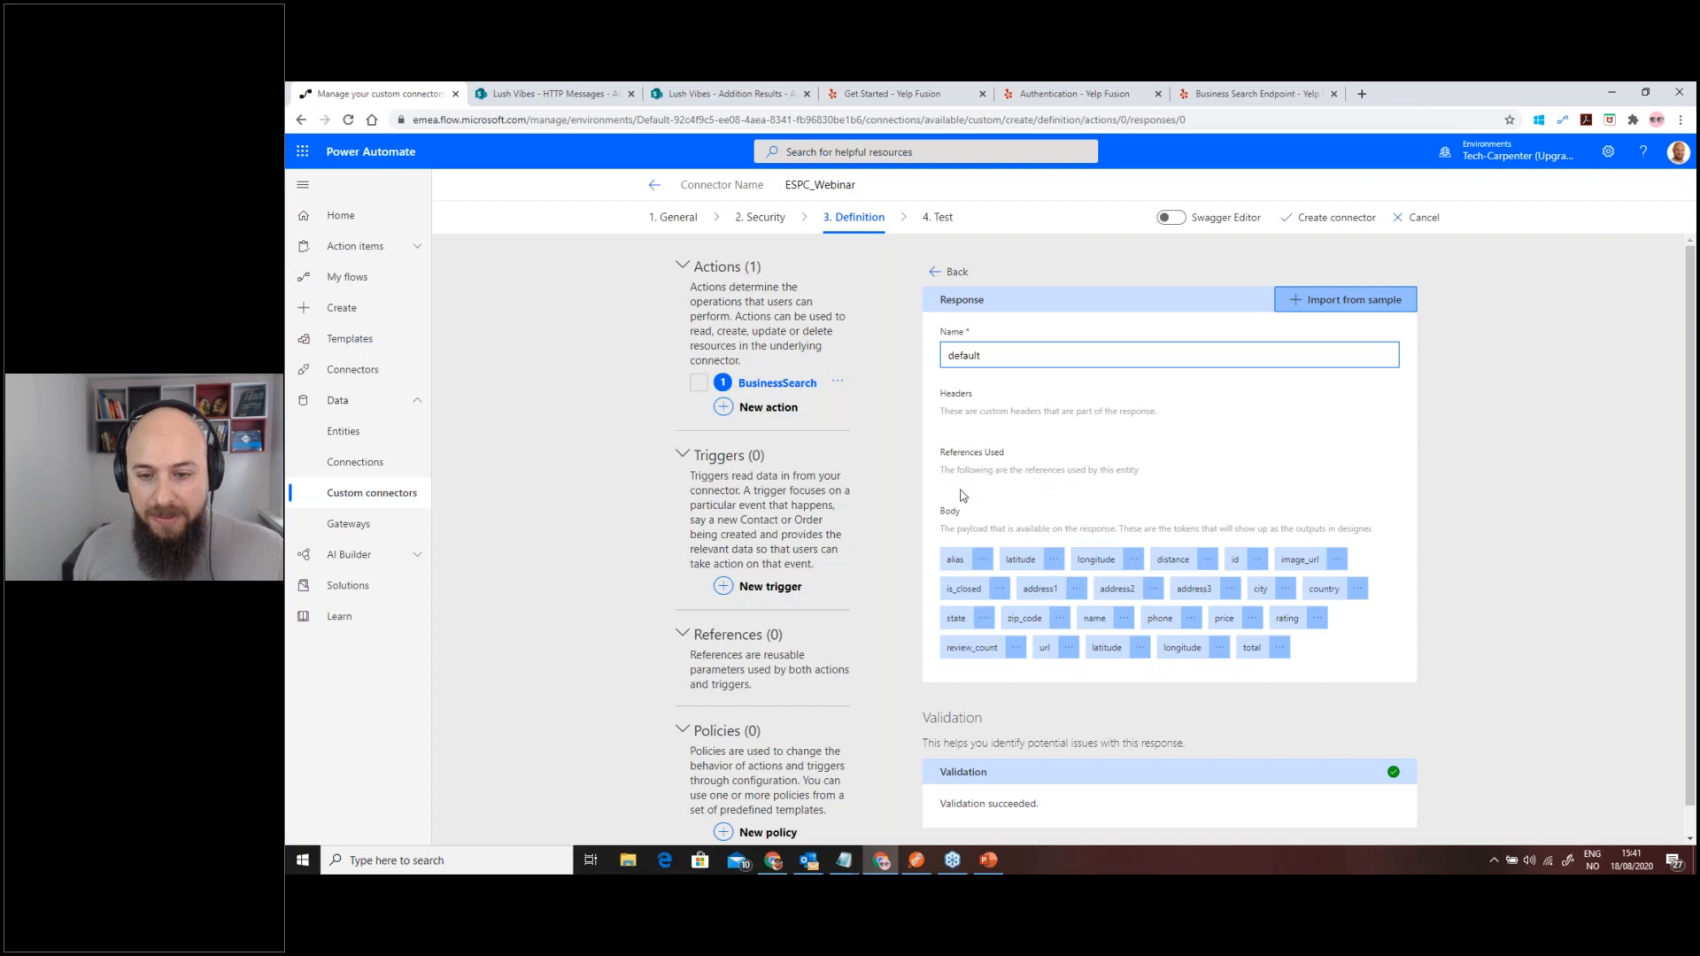
pyautogui.scroll(-1, 930, 535)
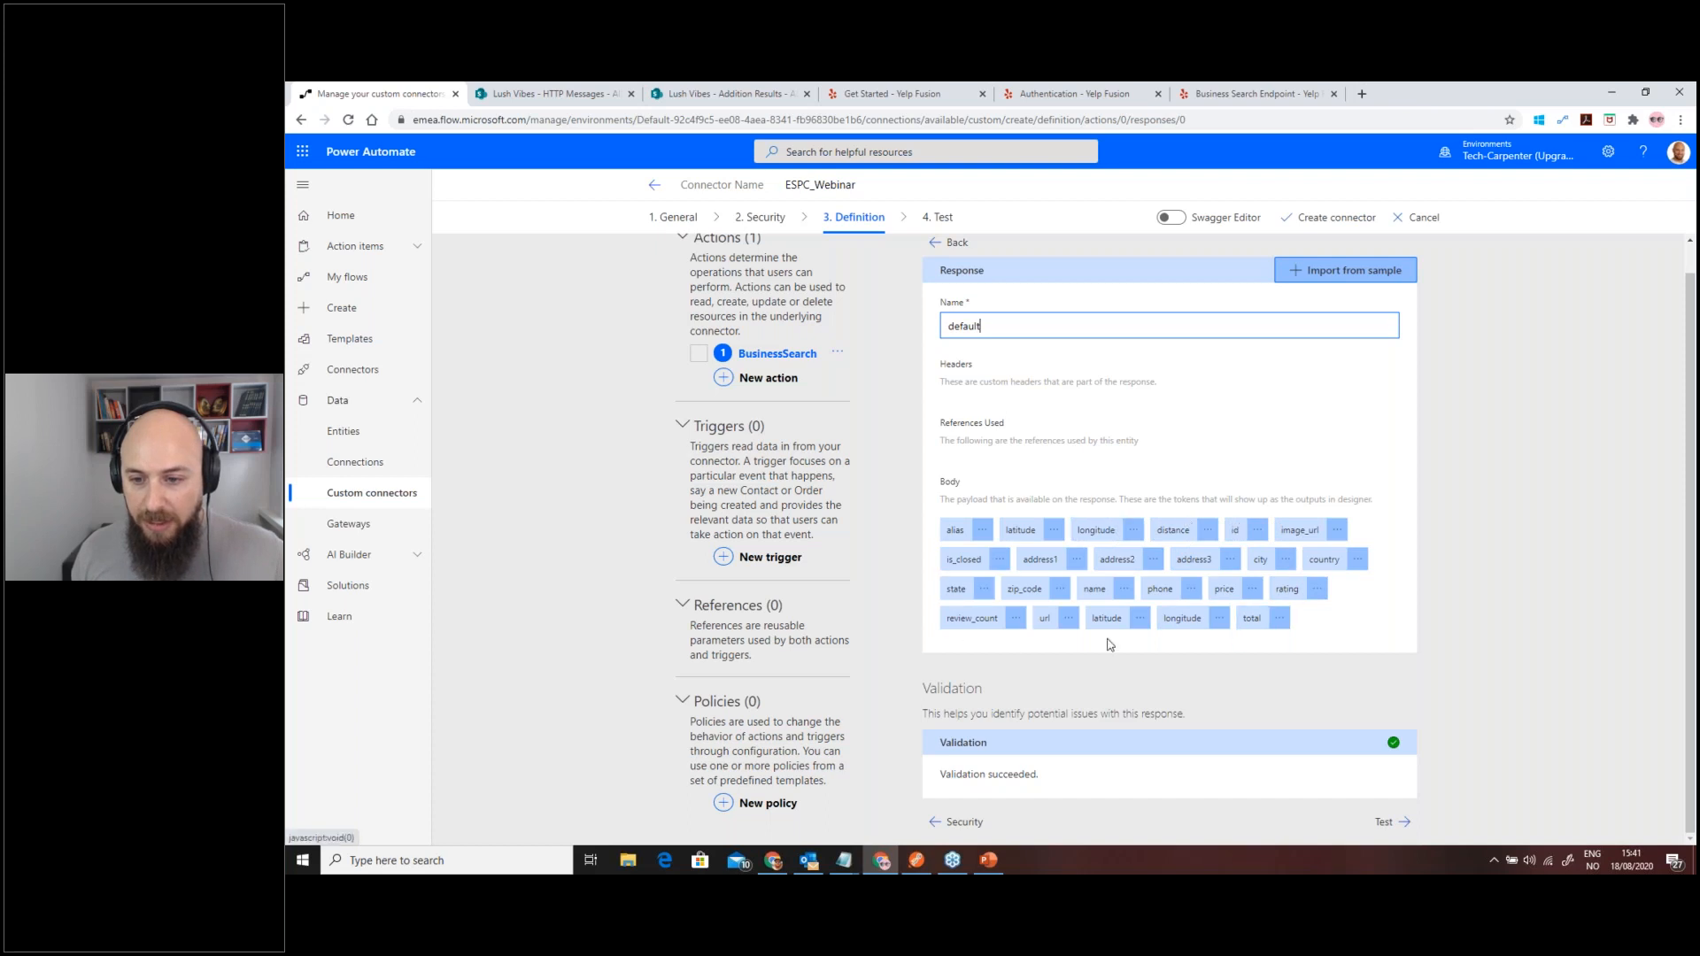
pyautogui.click(951, 242)
pyautogui.scroll(-10, 1020, 617)
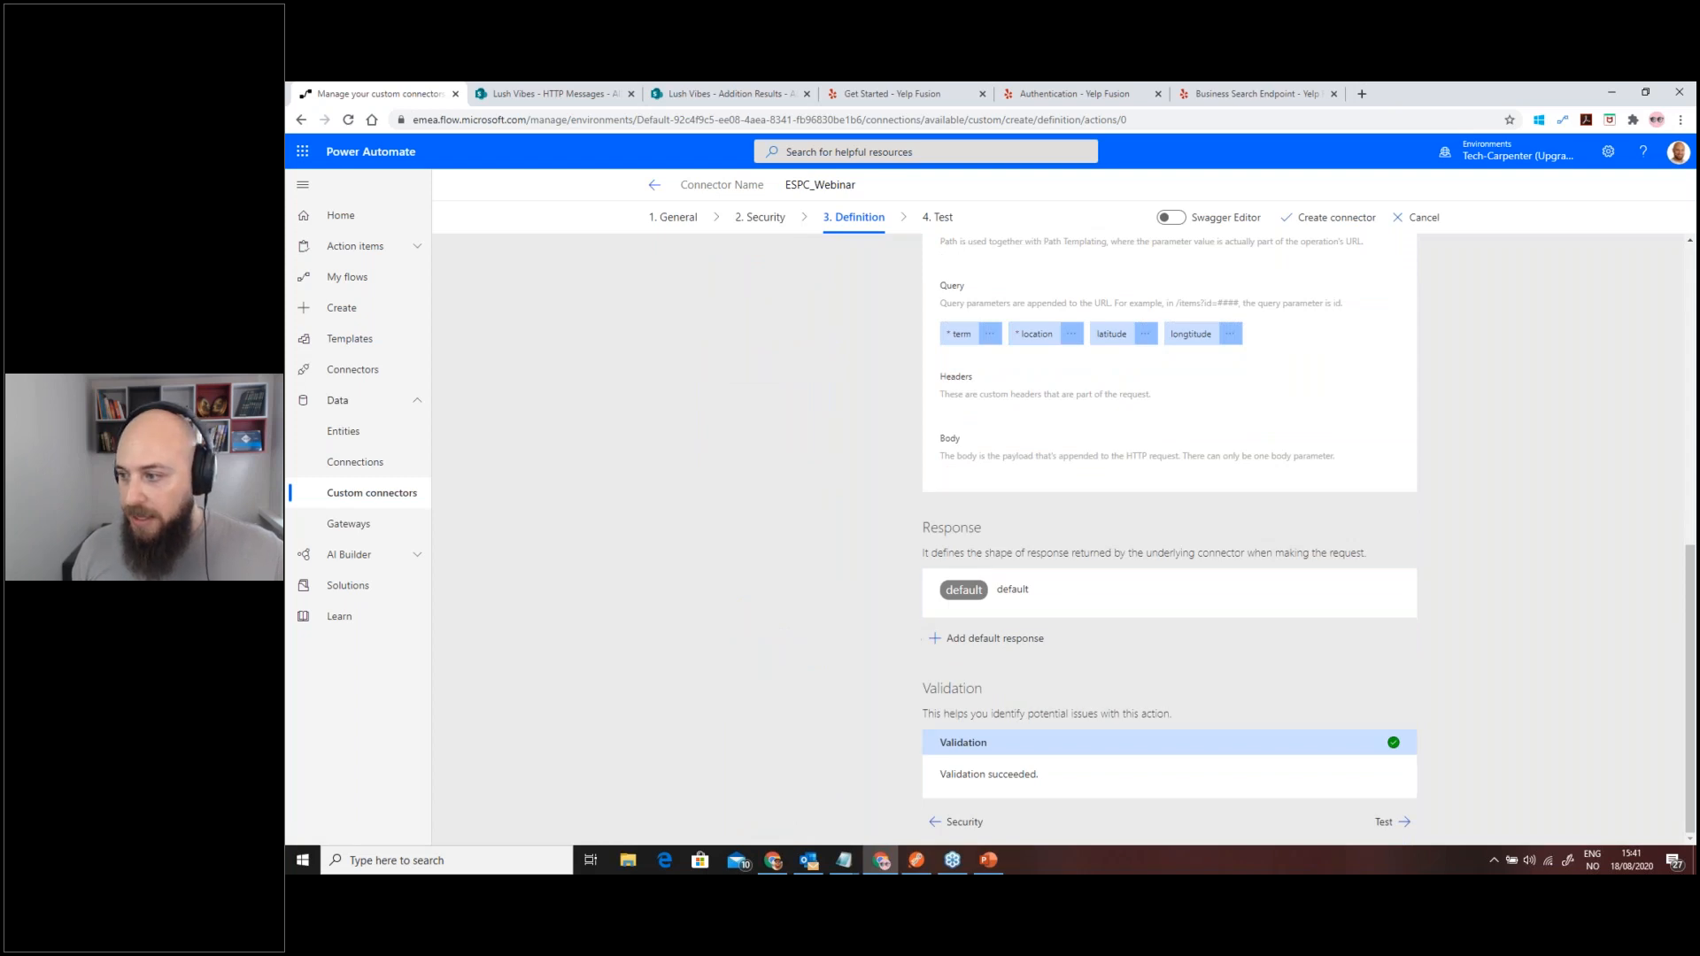
# - Create the ESPC_Webinar custom connector and proceed to its test stage
pyautogui.hotkey('alt', 'Tab')
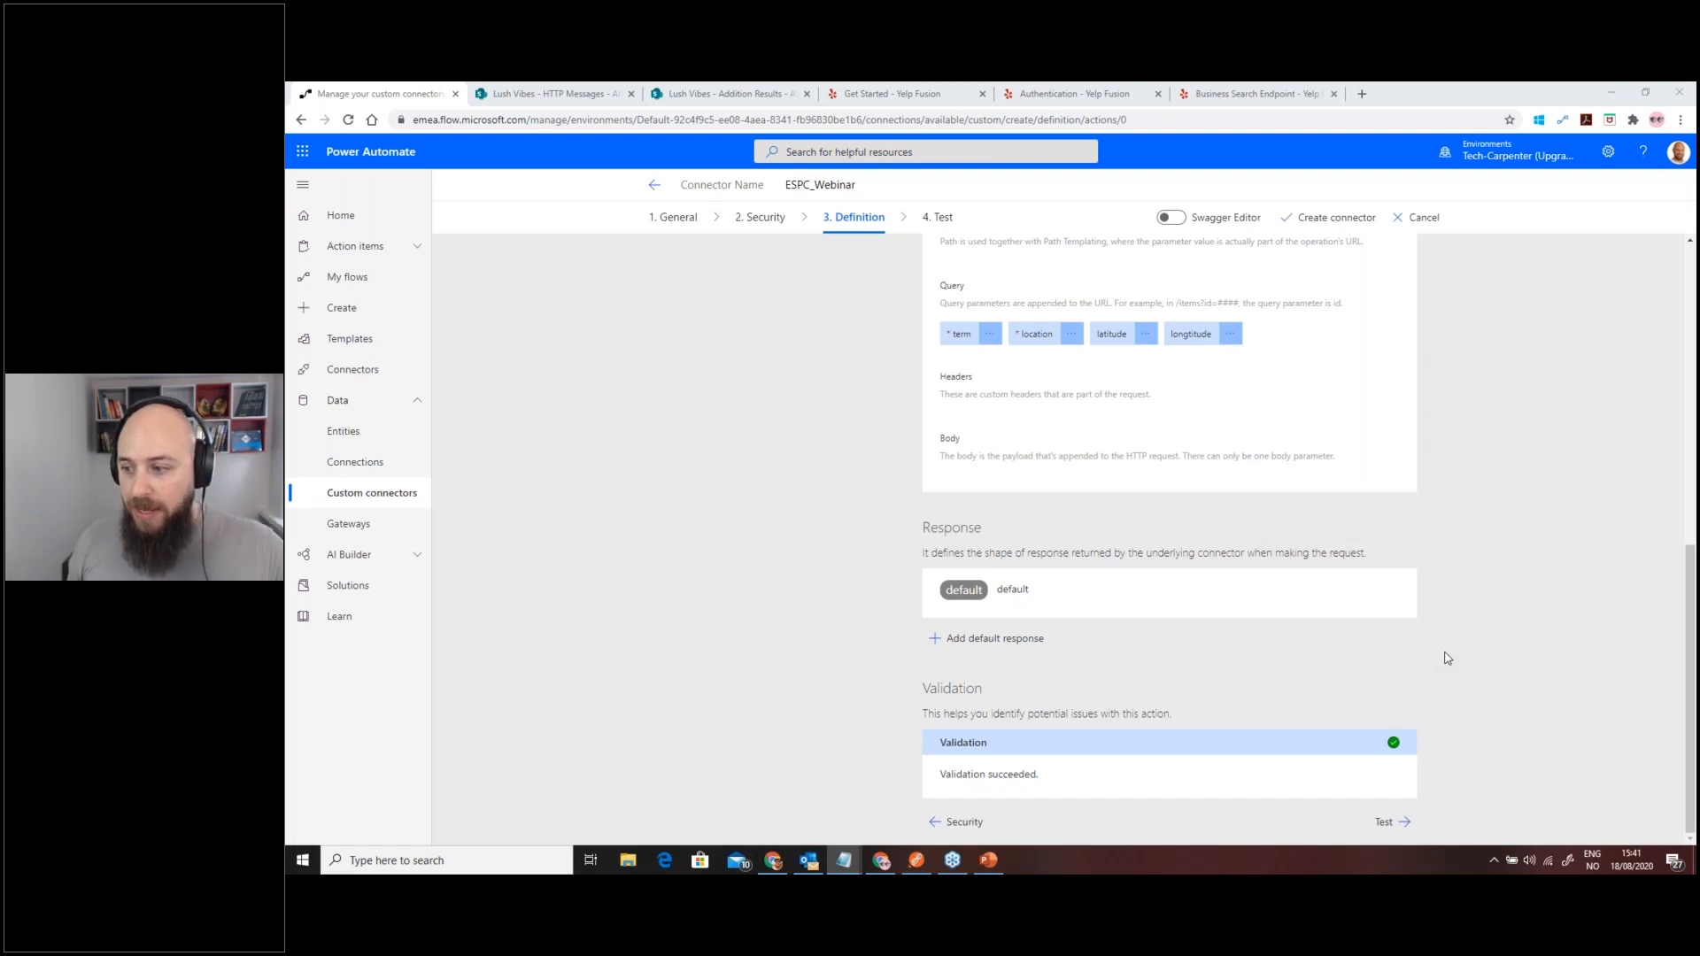
pyautogui.scroll(5, 1442, 657)
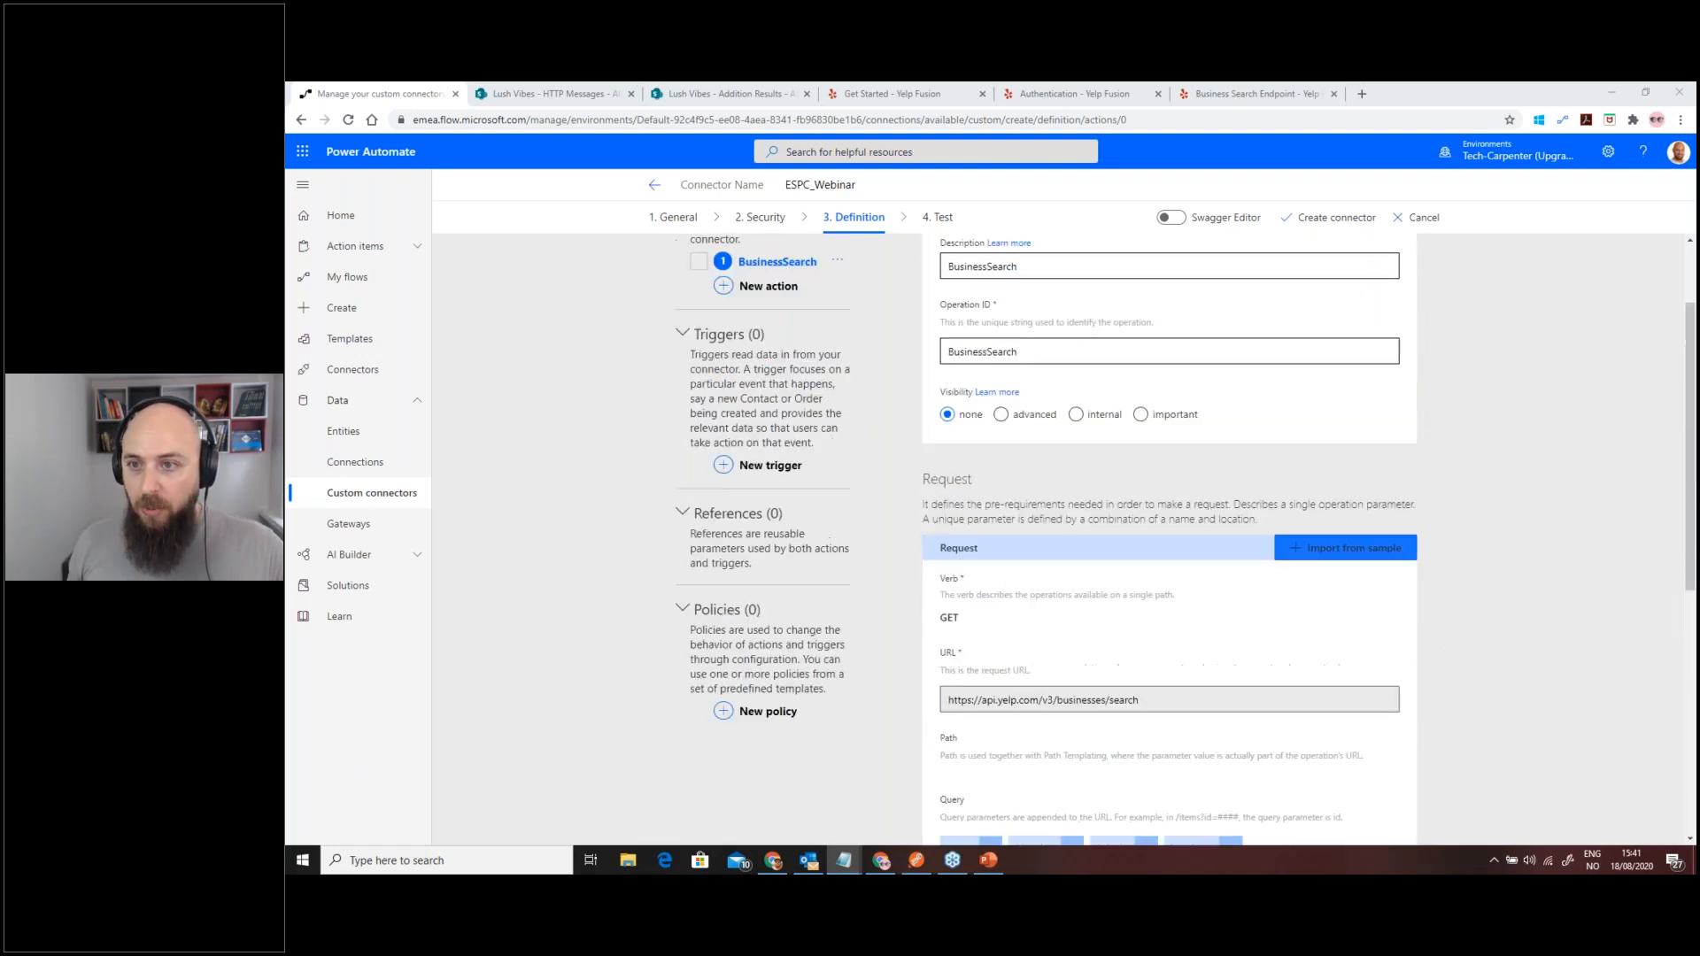
pyautogui.click(1335, 219)
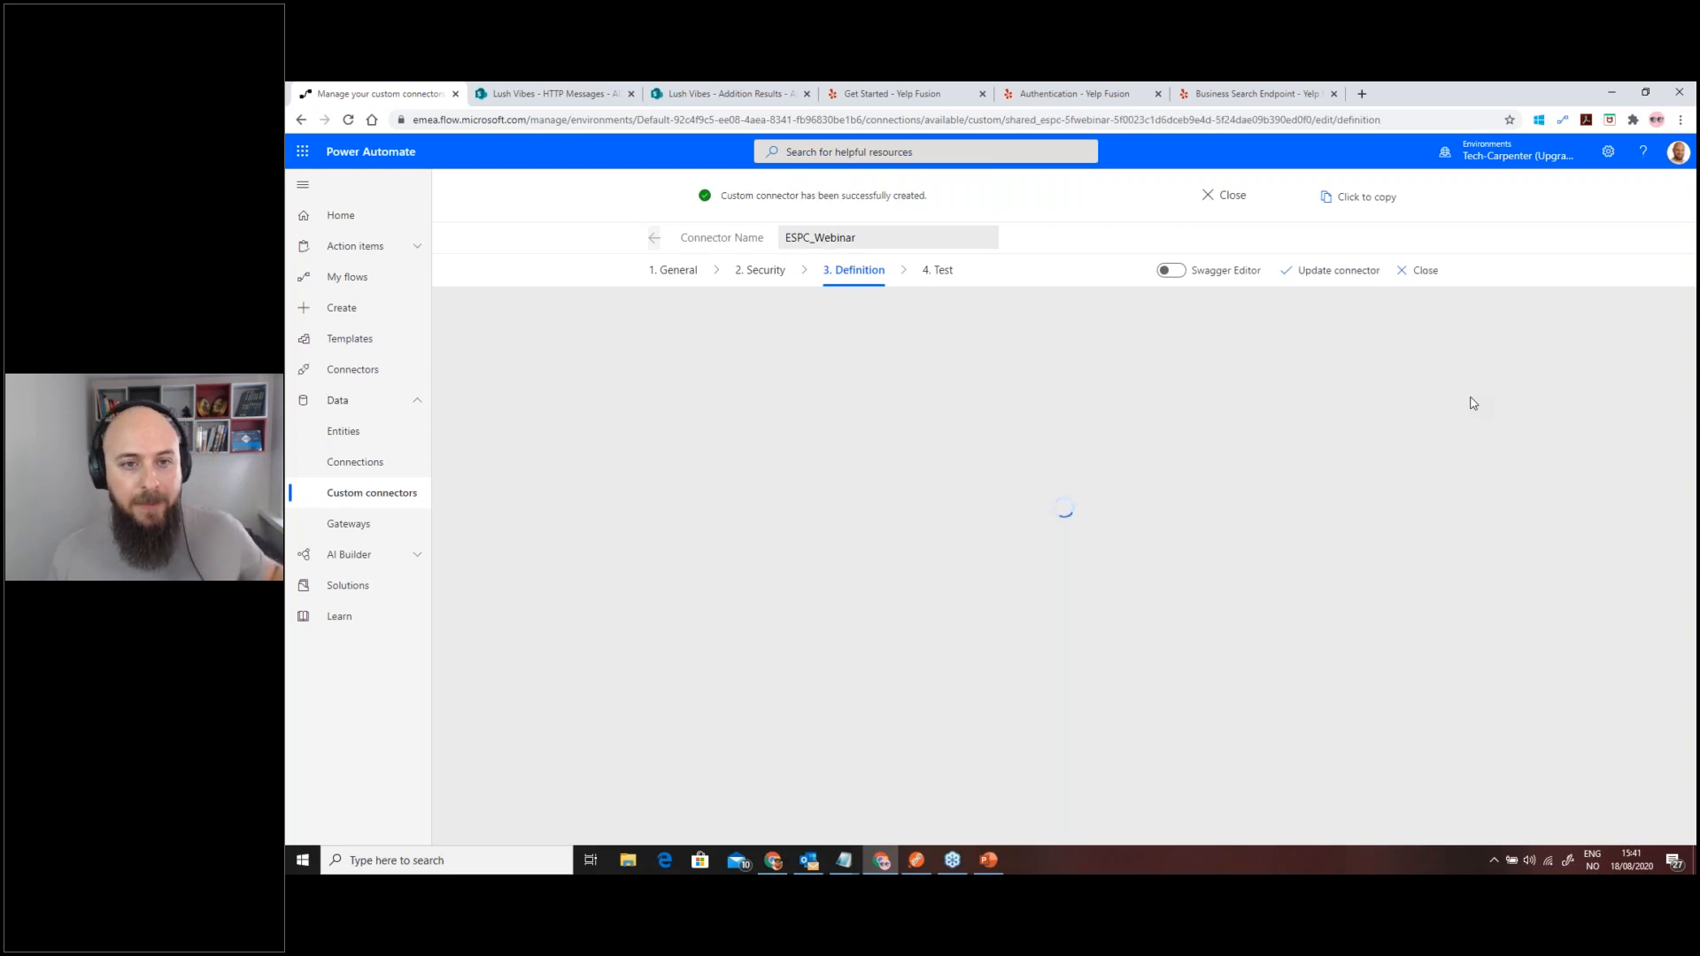
pyautogui.scroll(-10, 1461, 417)
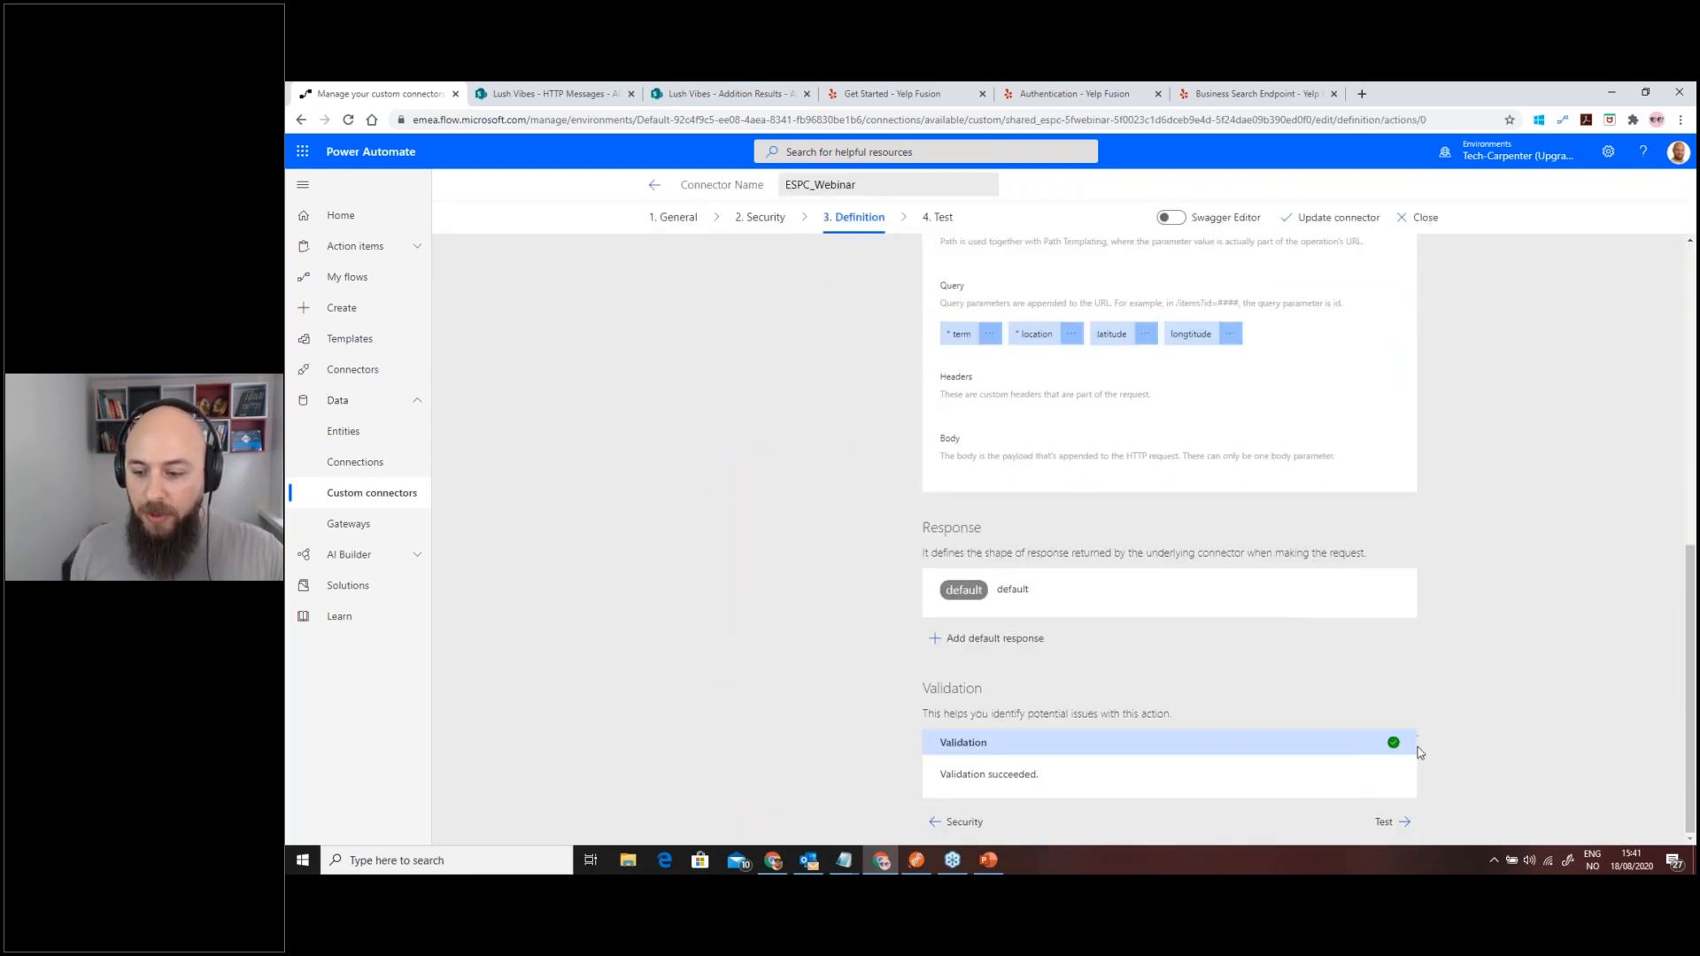
pyautogui.click(1390, 822)
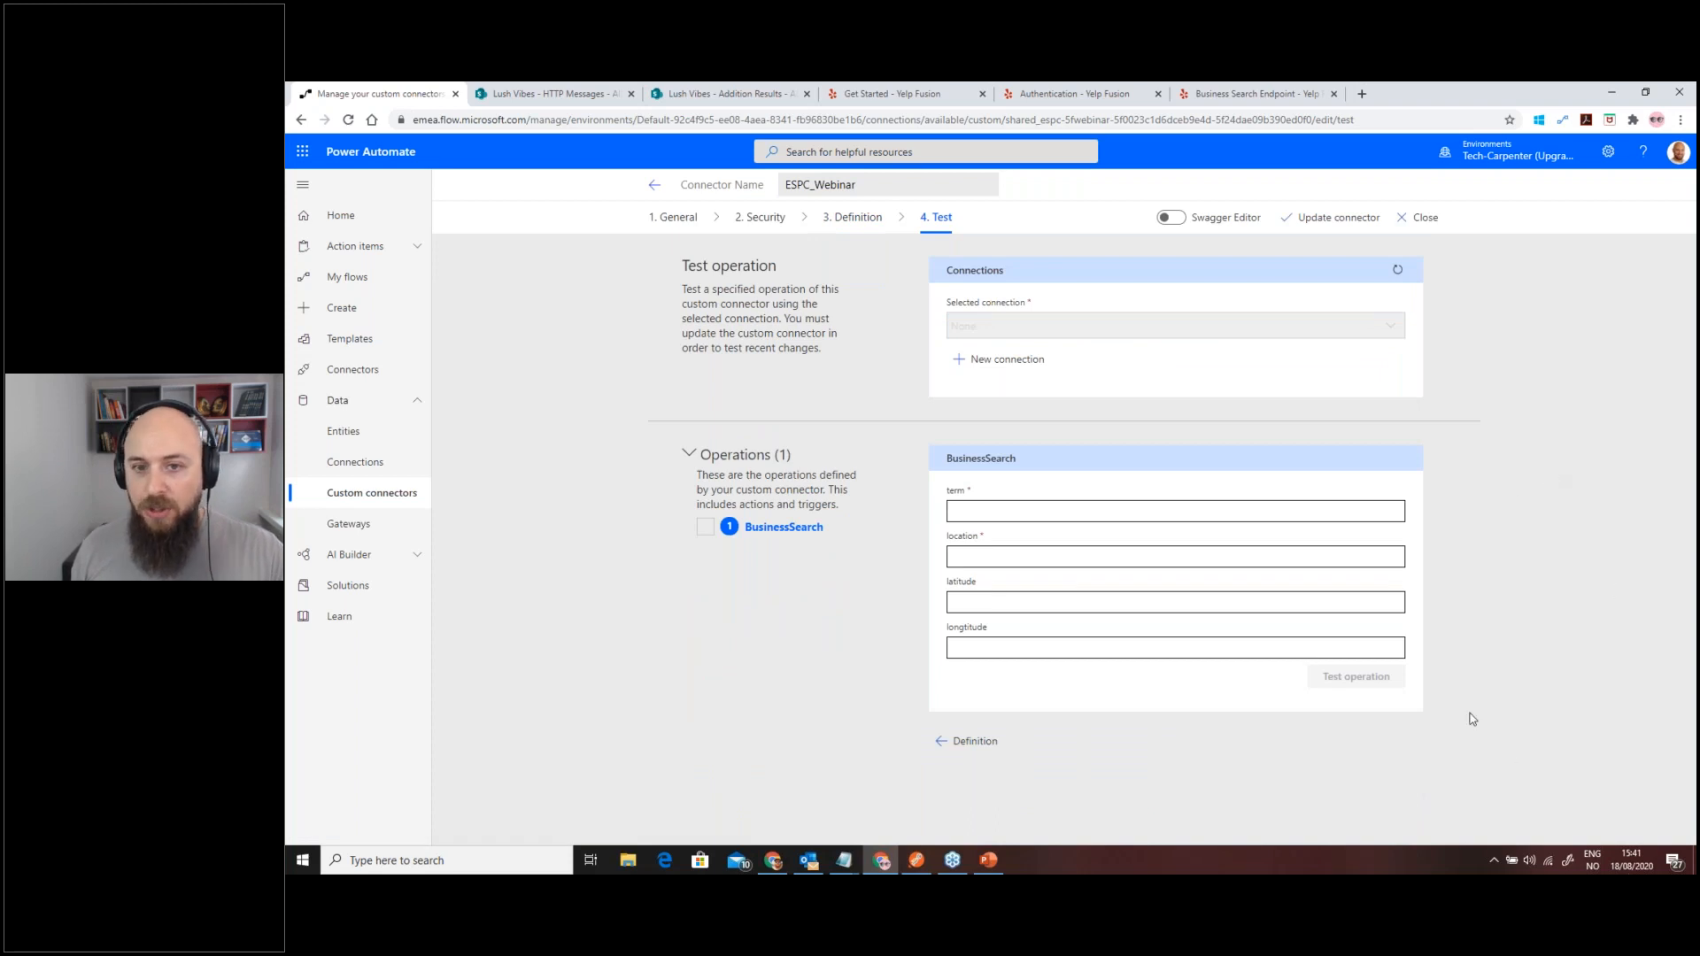
# - Create a new ESPC_Webinar connection by pasting the API key as the ESPC Key, and refresh the test stage's connections
pyautogui.click(1032, 361)
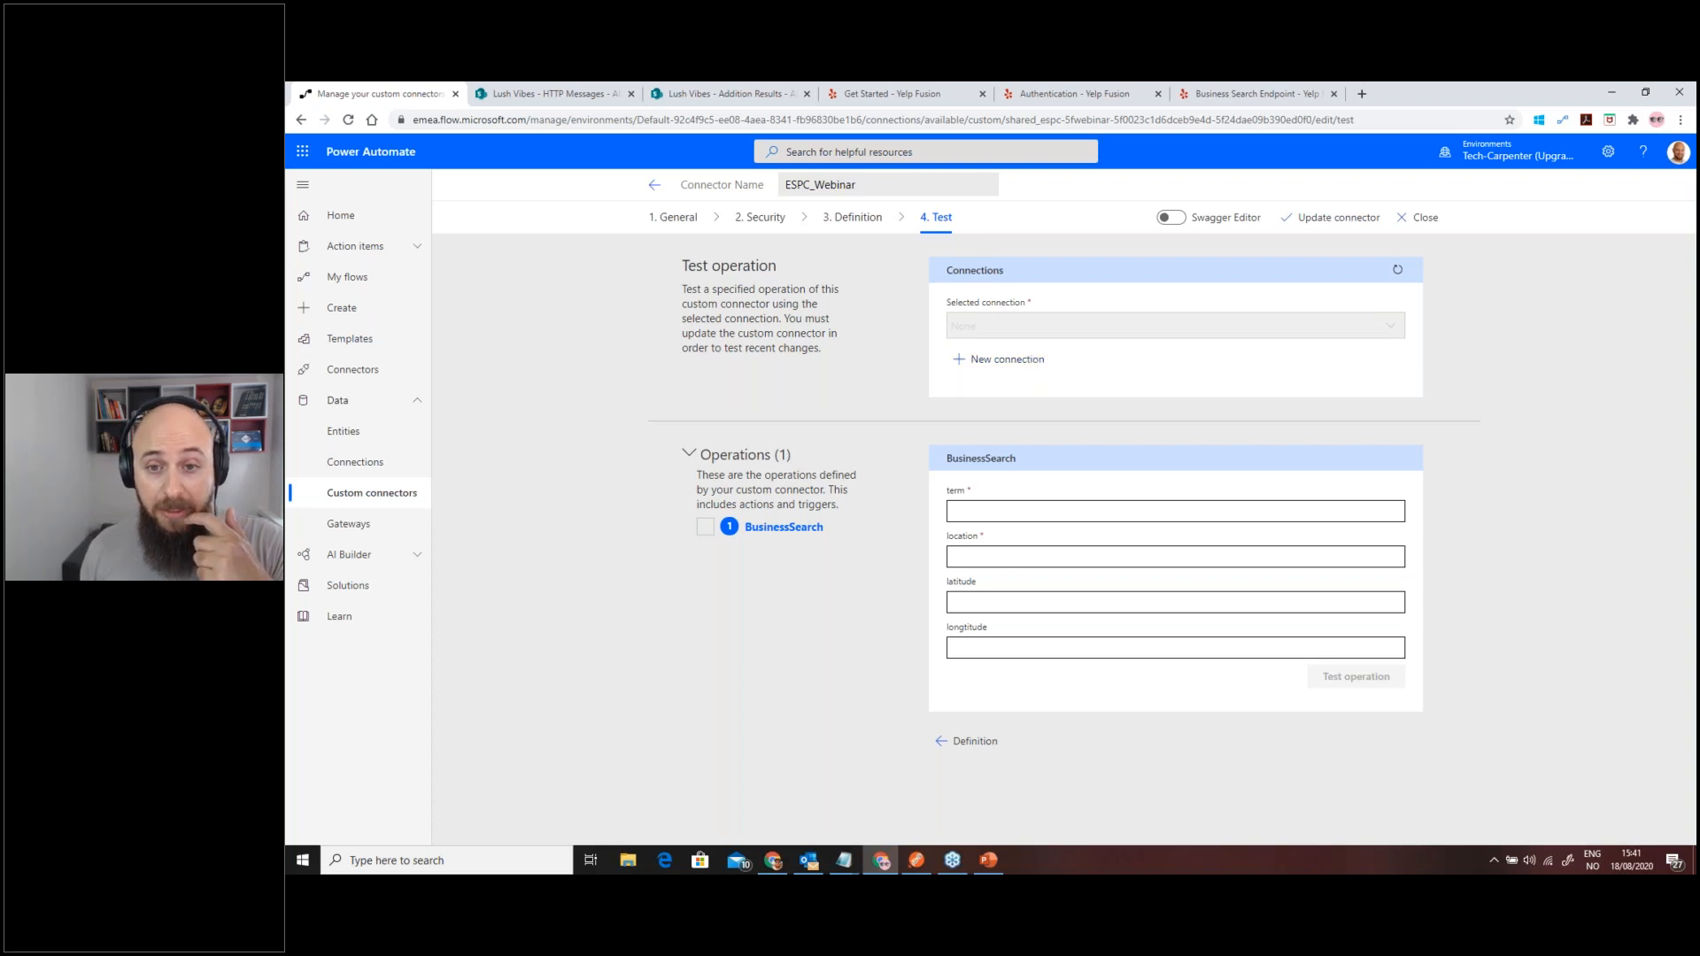
pyautogui.click(806, 259)
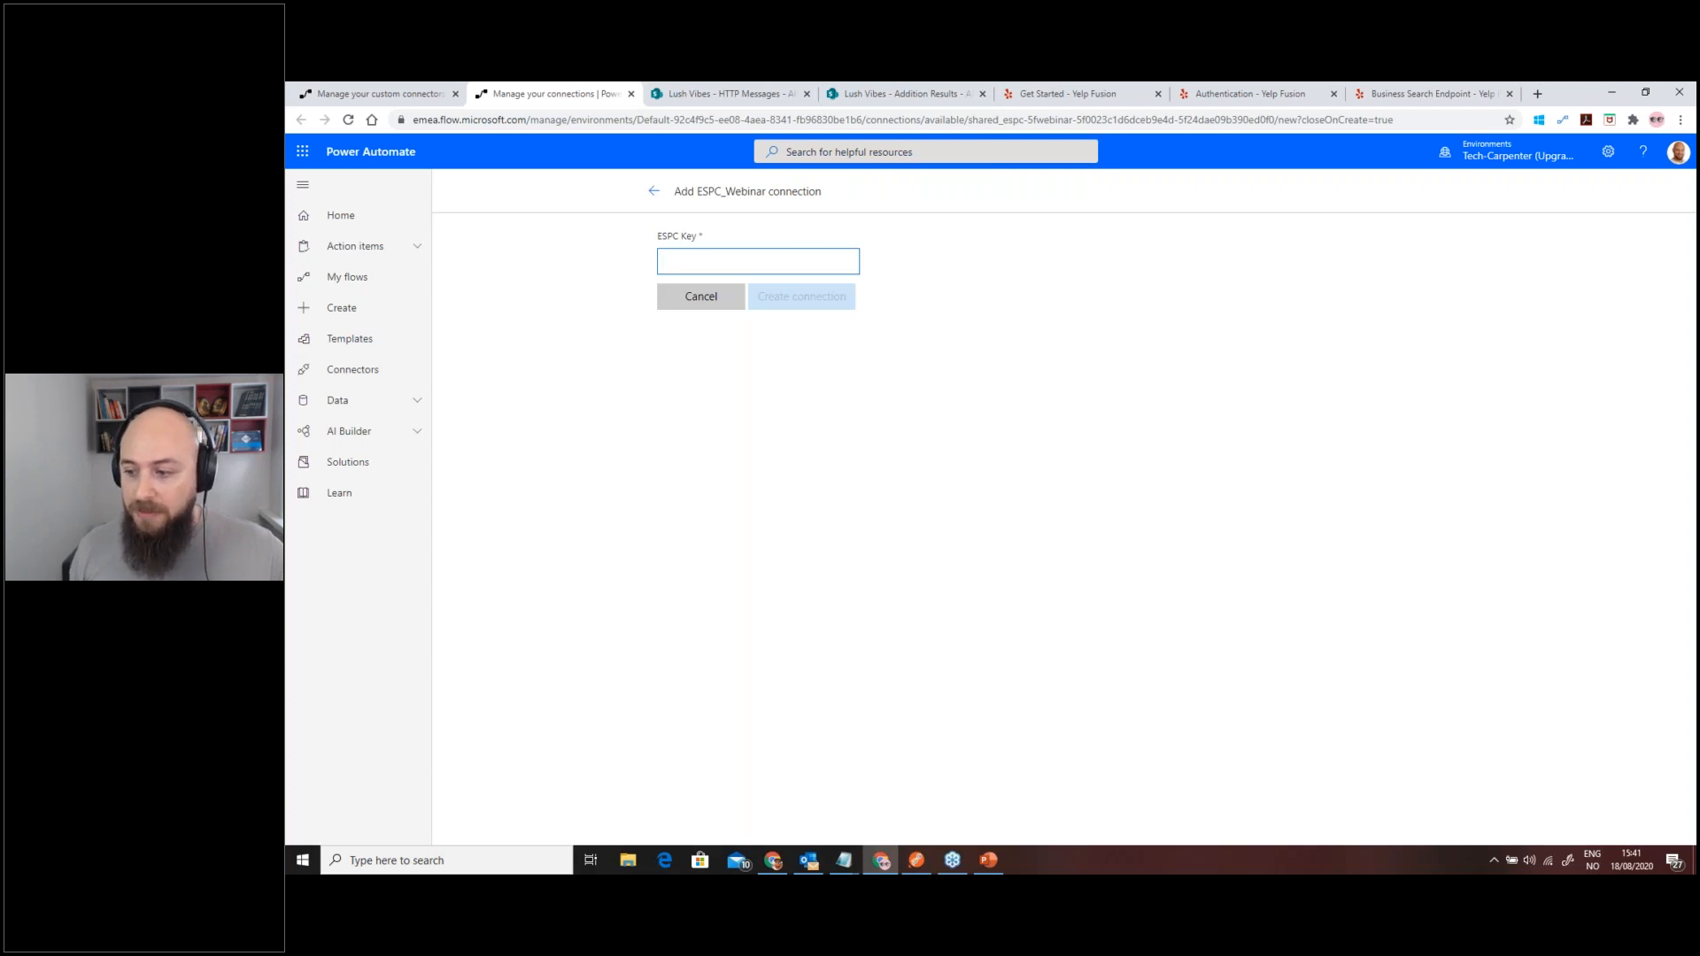
pyautogui.hotkey('alt', 'Tab')
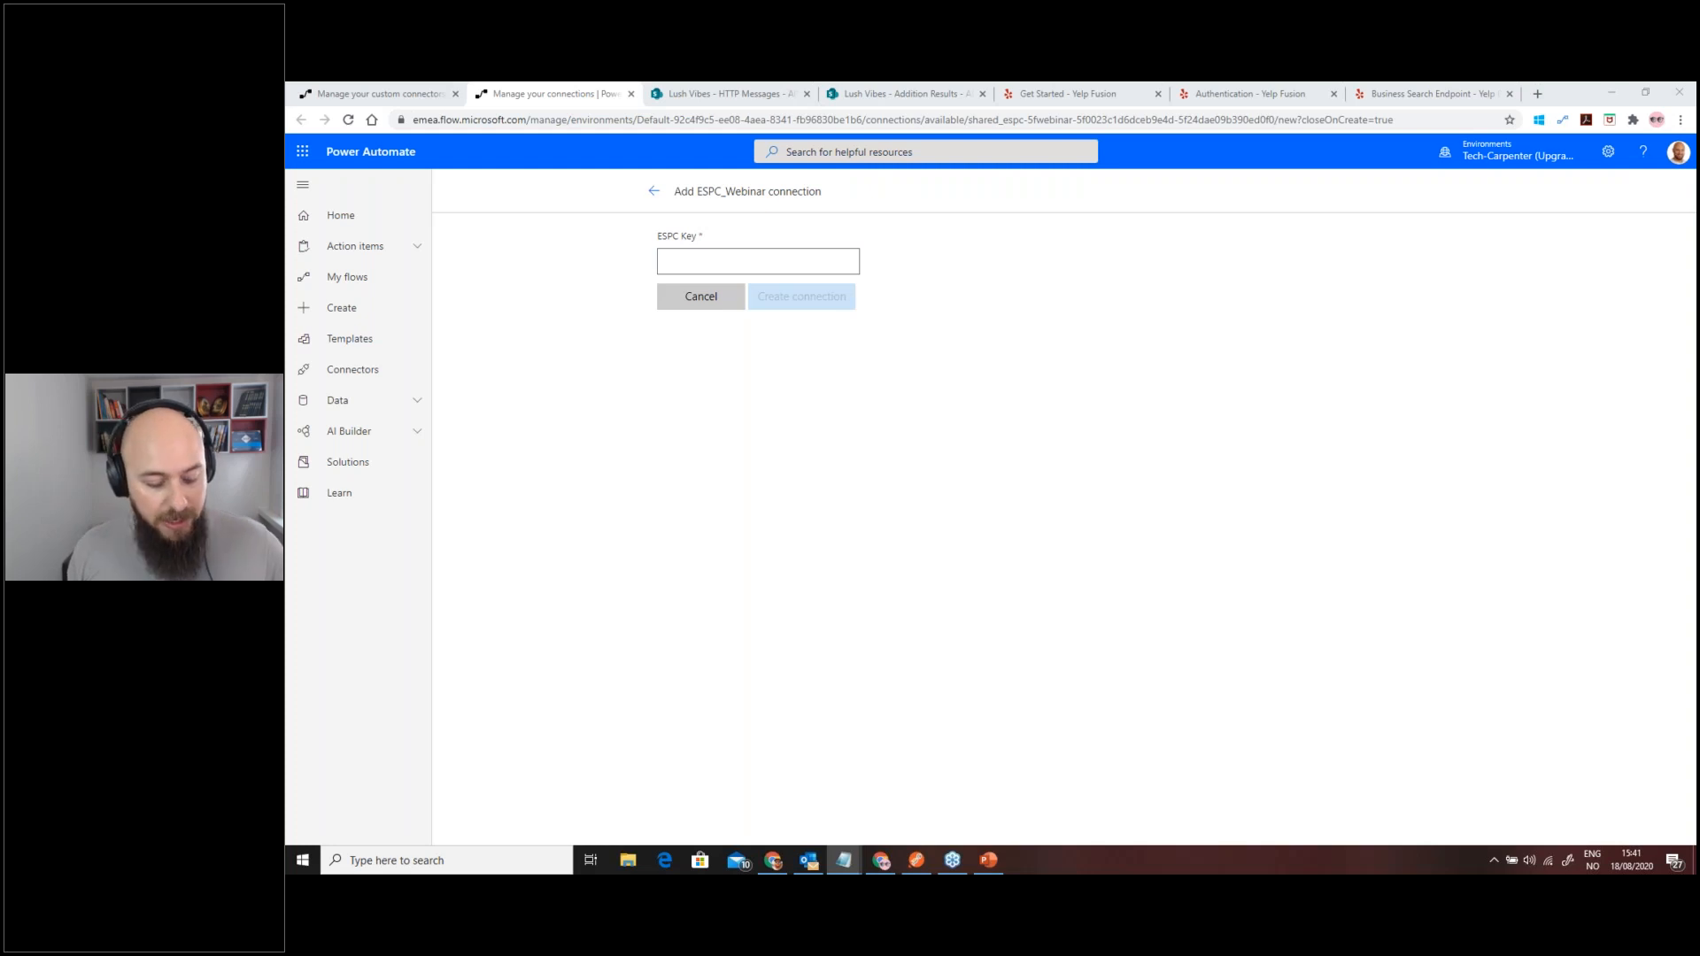
pyautogui.click(682, 253)
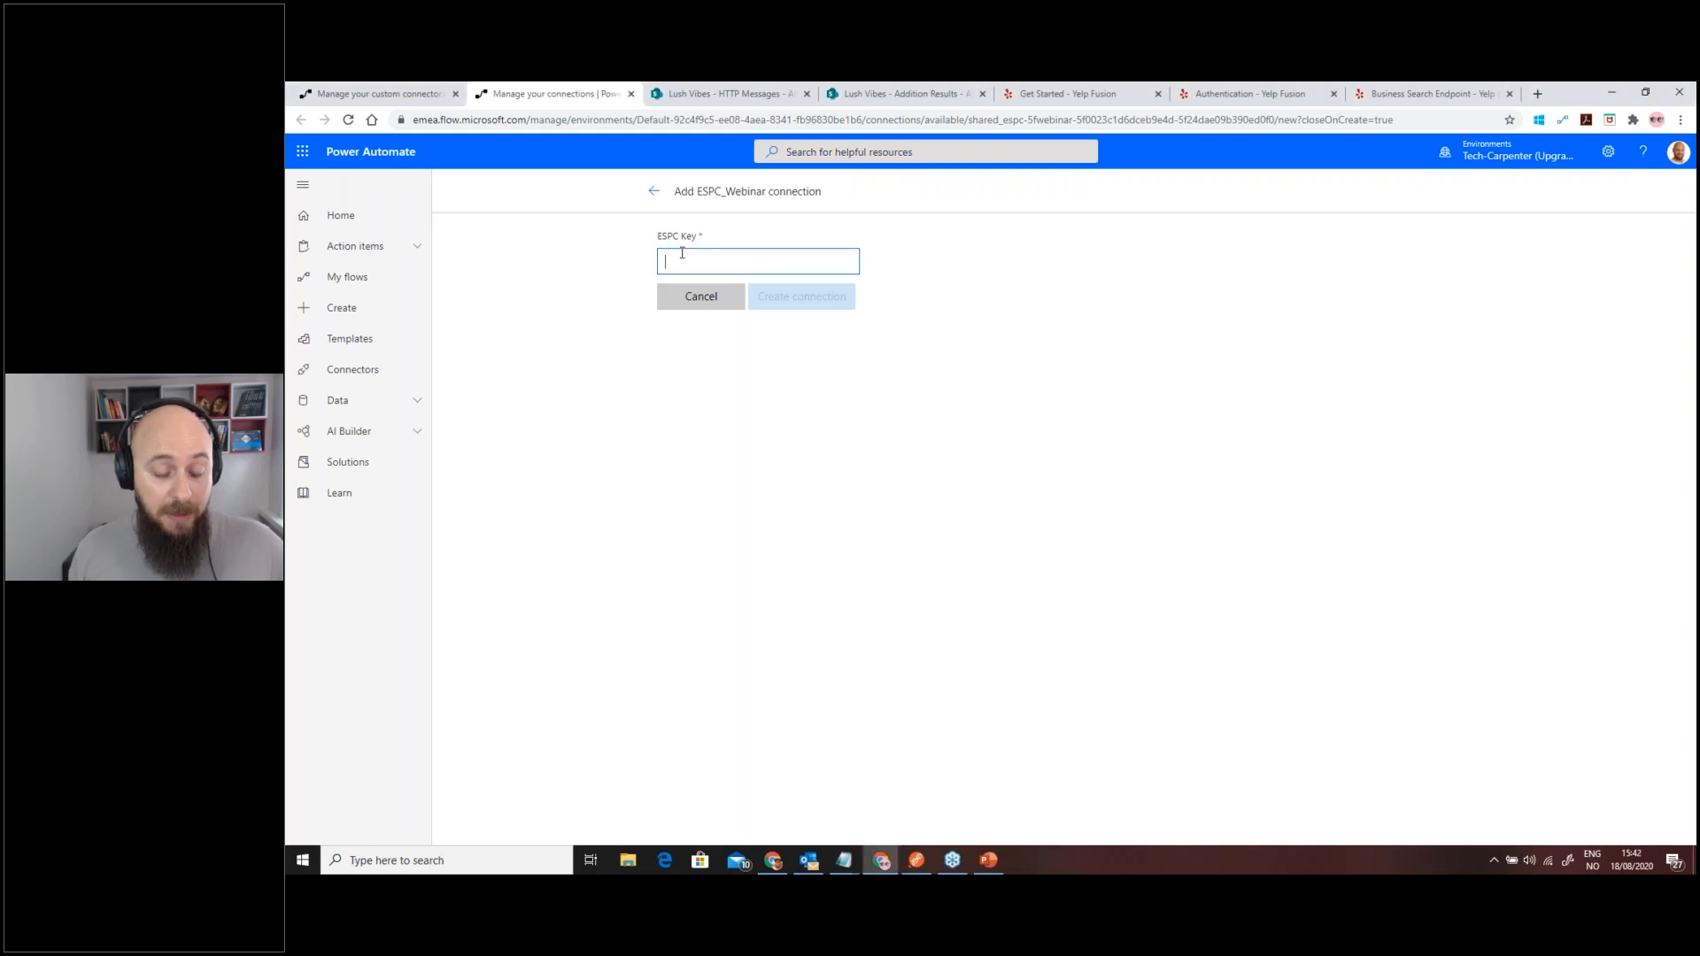
pyautogui.hotkey('ctrl', 'v')
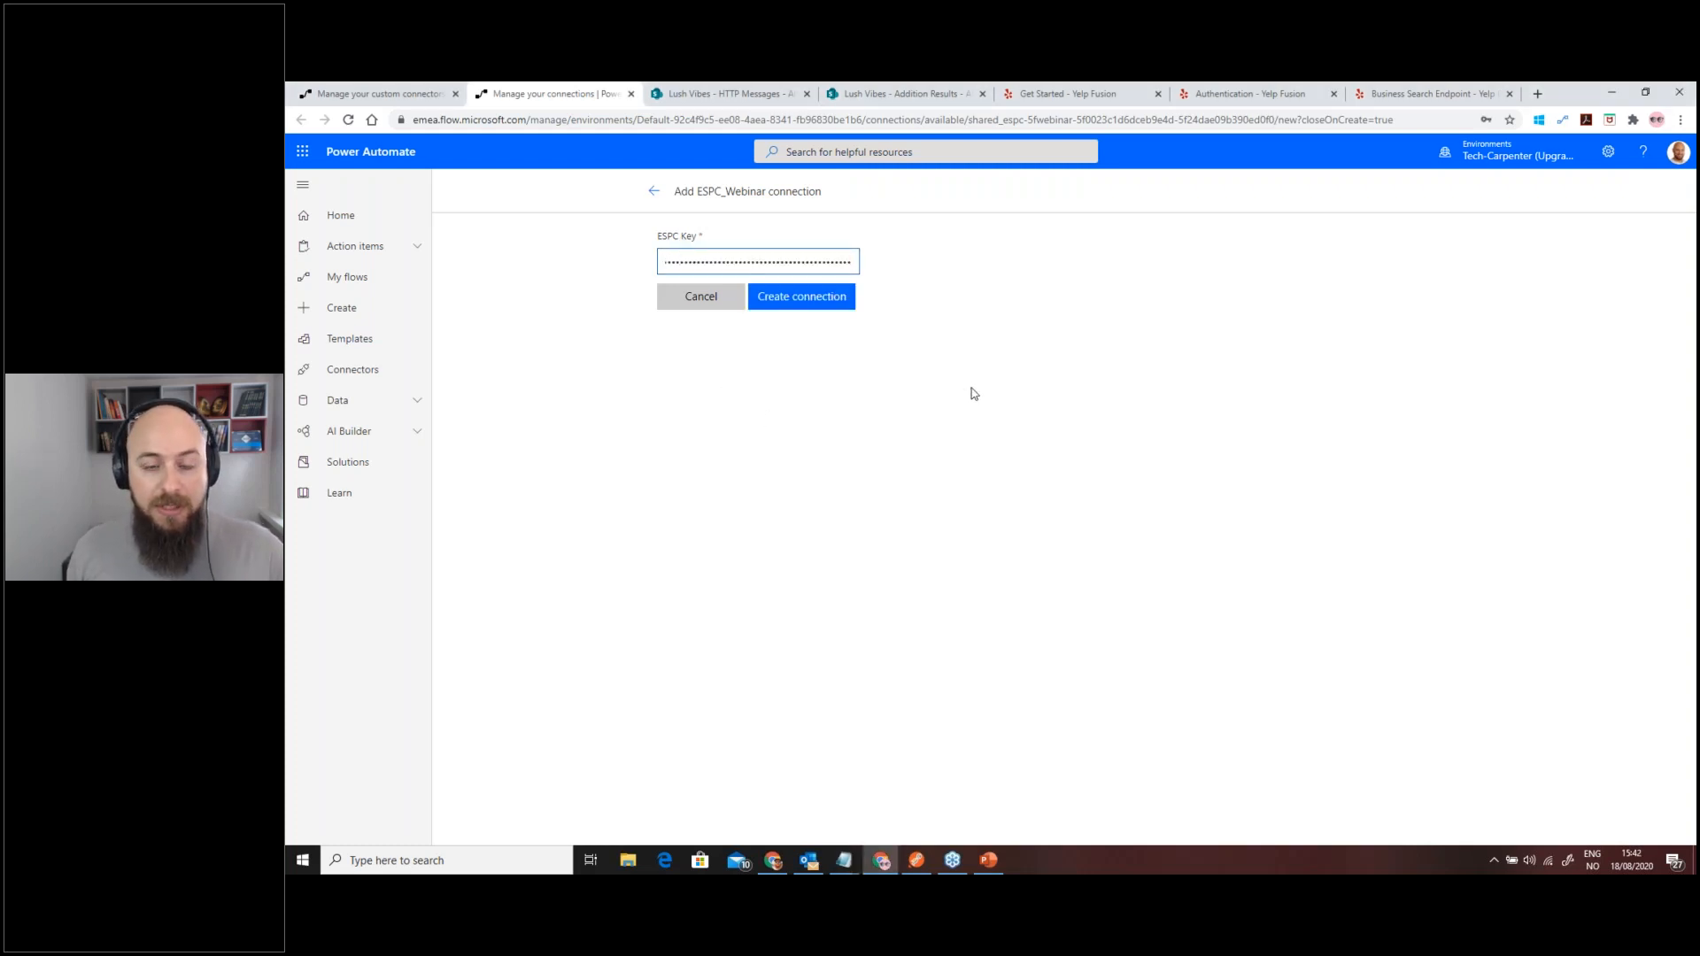
pyautogui.click(808, 298)
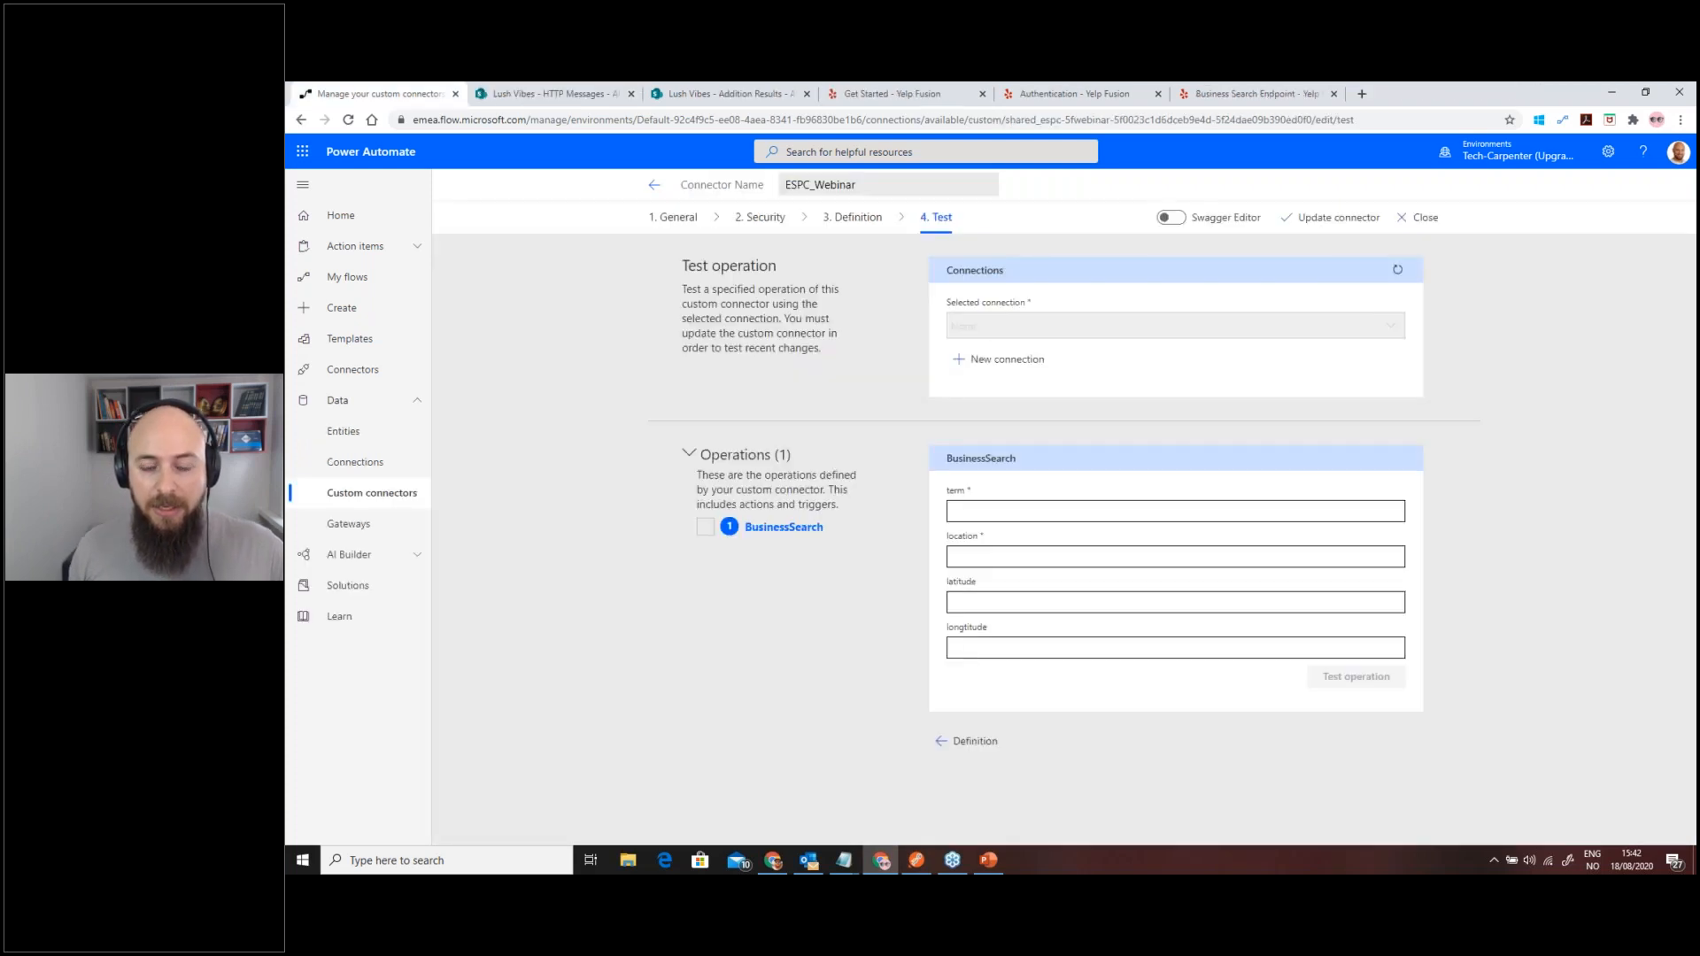
pyautogui.click(1399, 270)
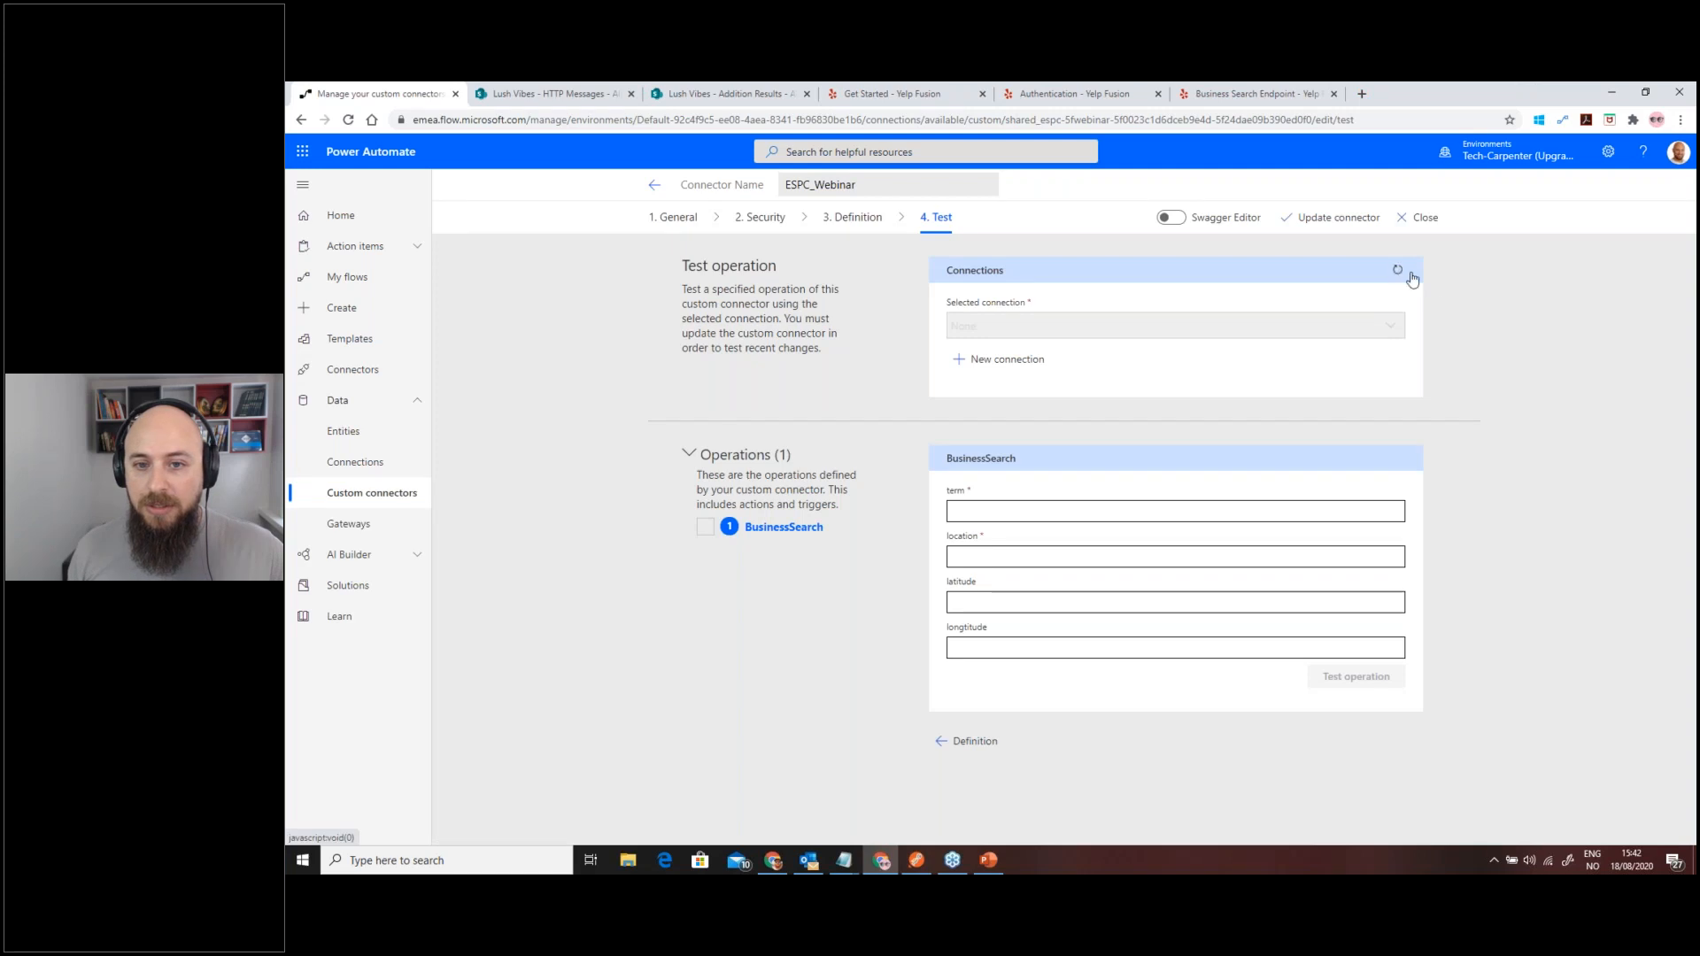
# - Test the BusinessSearch operation with the term Burgers and the location Oslo
pyautogui.click(1069, 505)
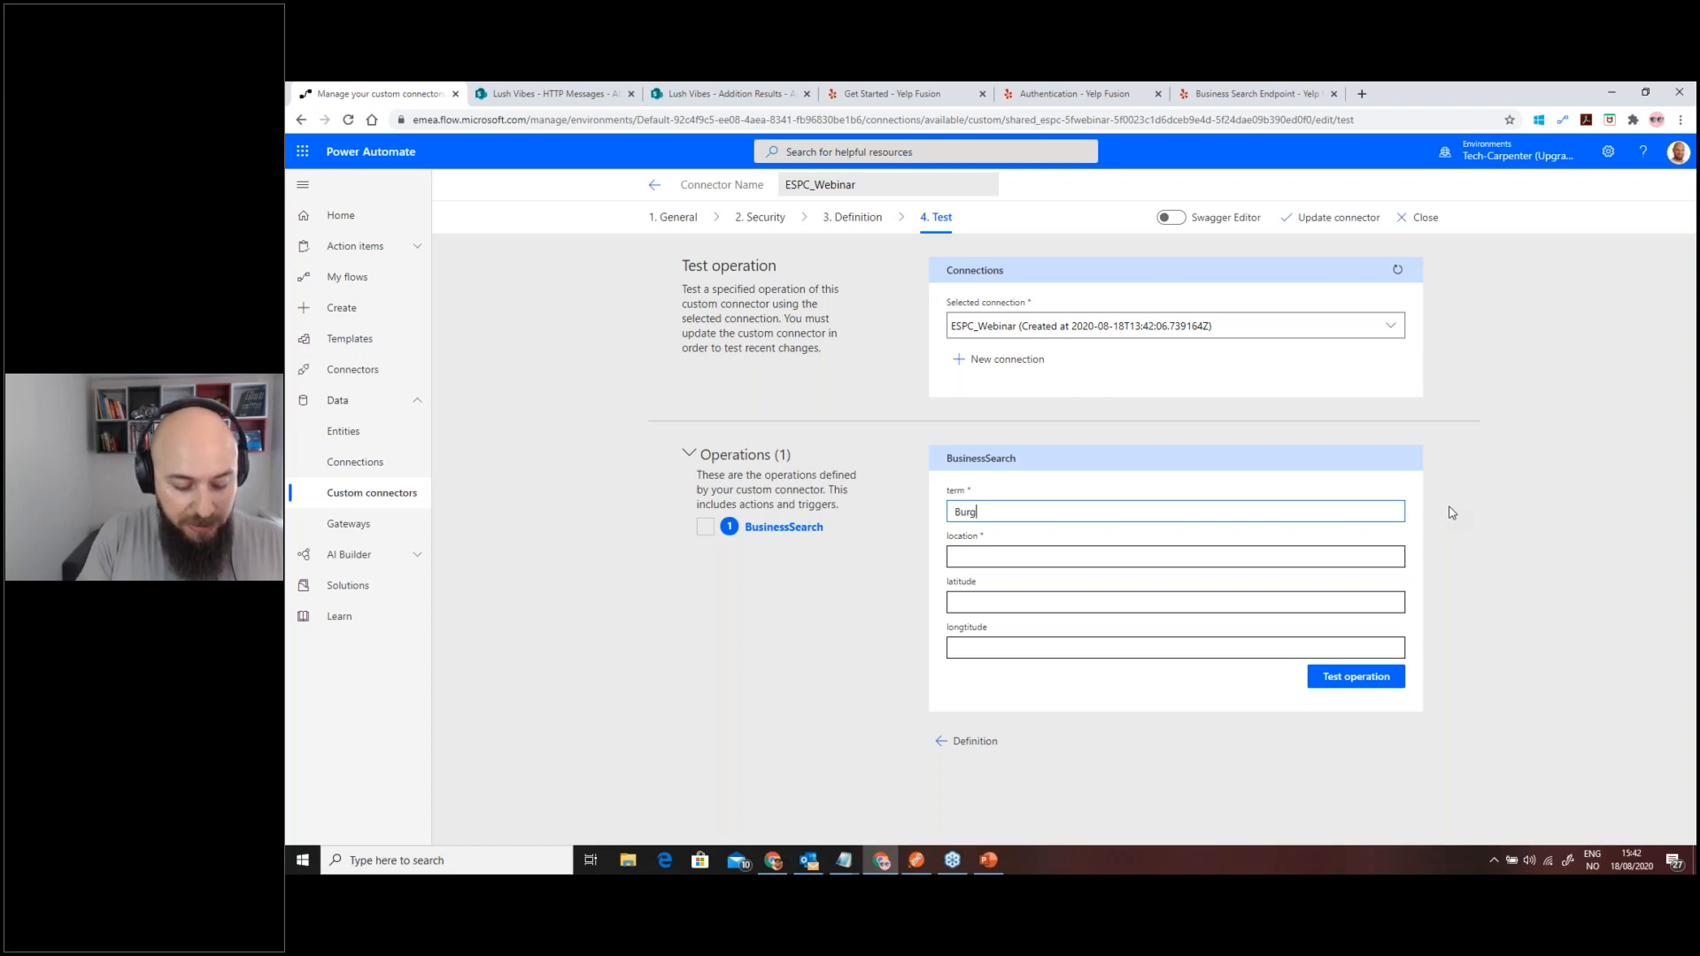
pyautogui.click(1224, 558)
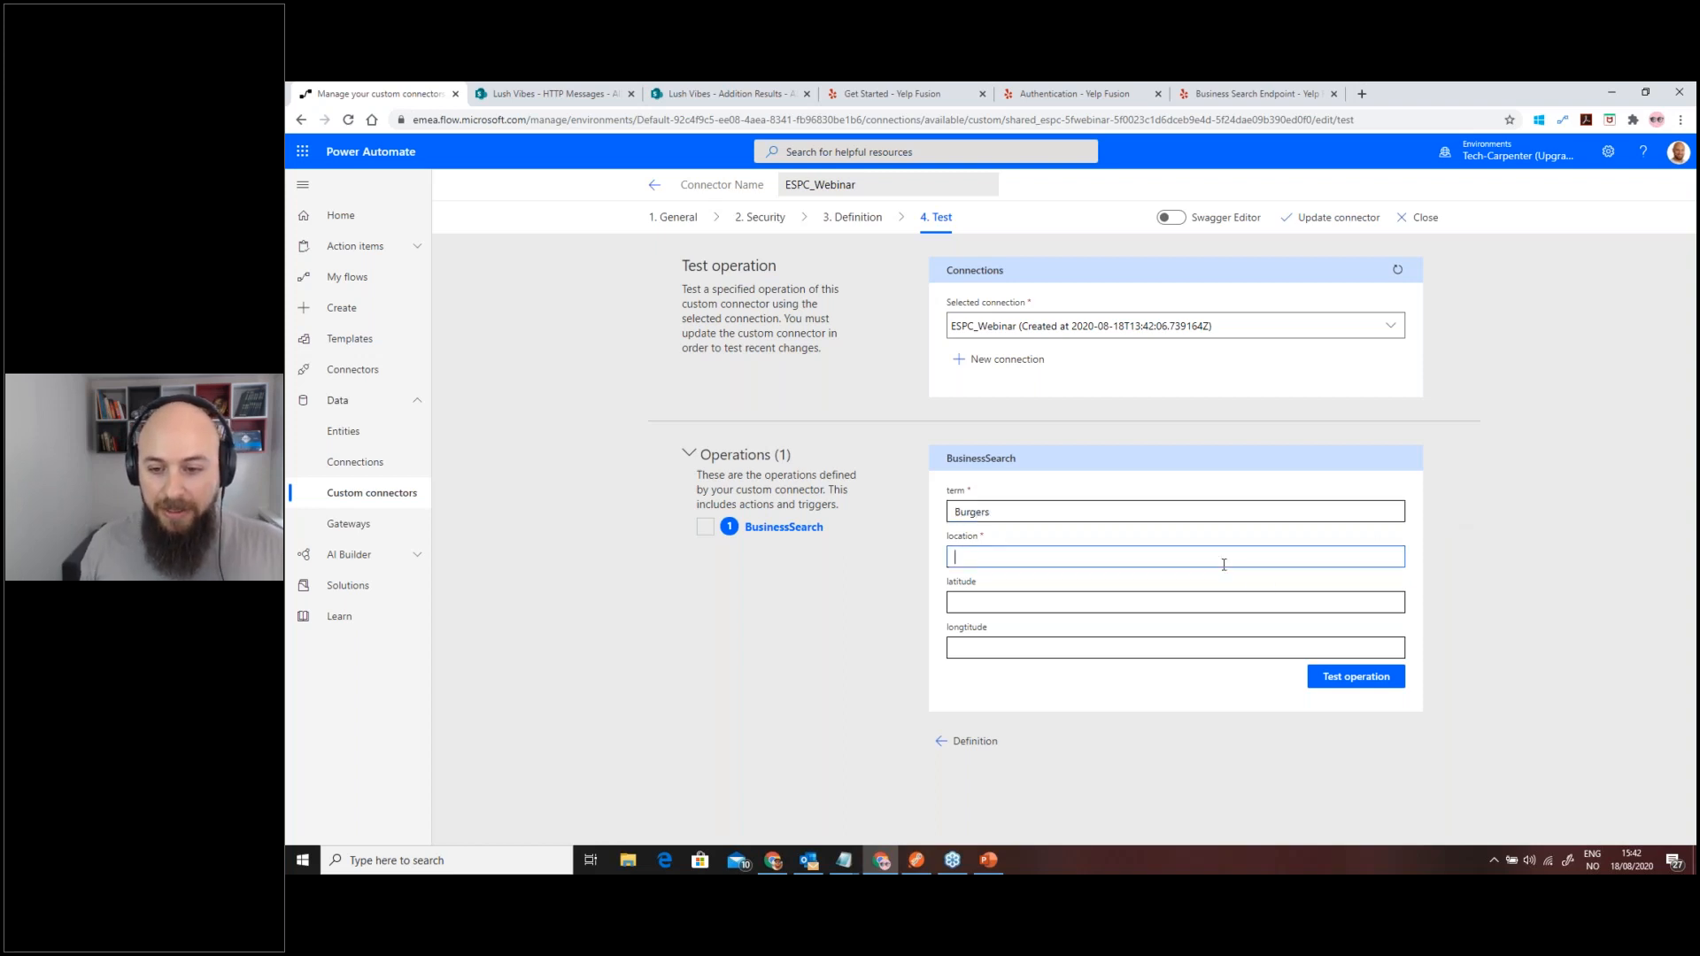
pyautogui.write('Oslo')
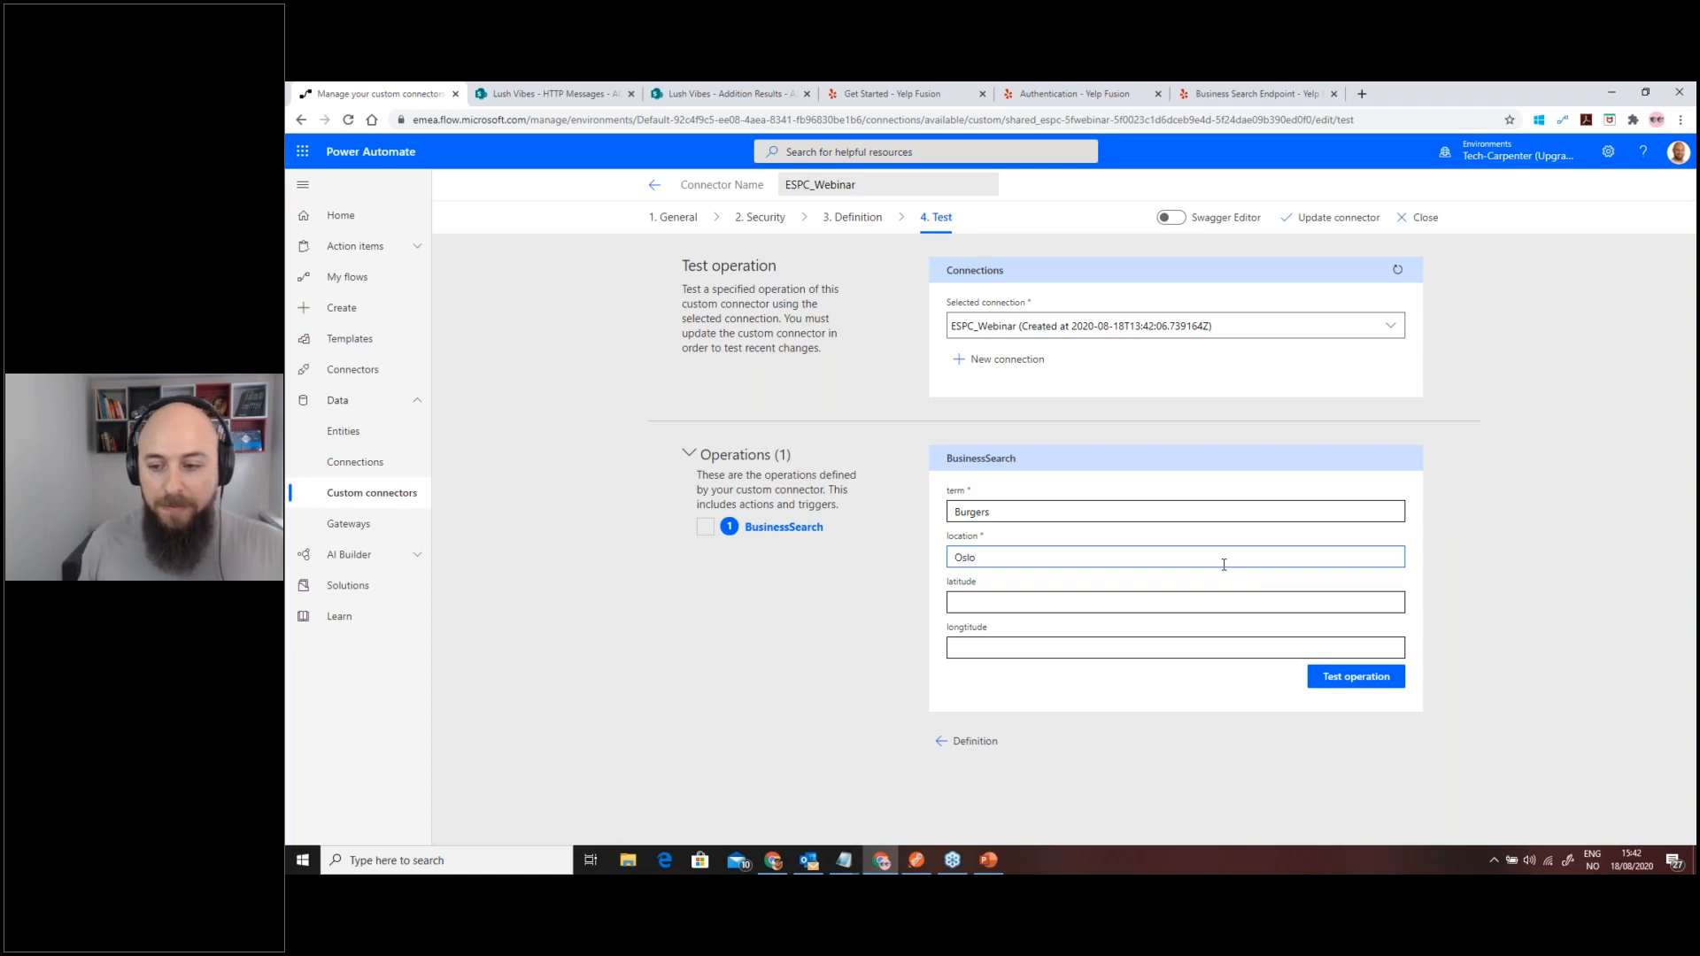
pyautogui.click(1339, 678)
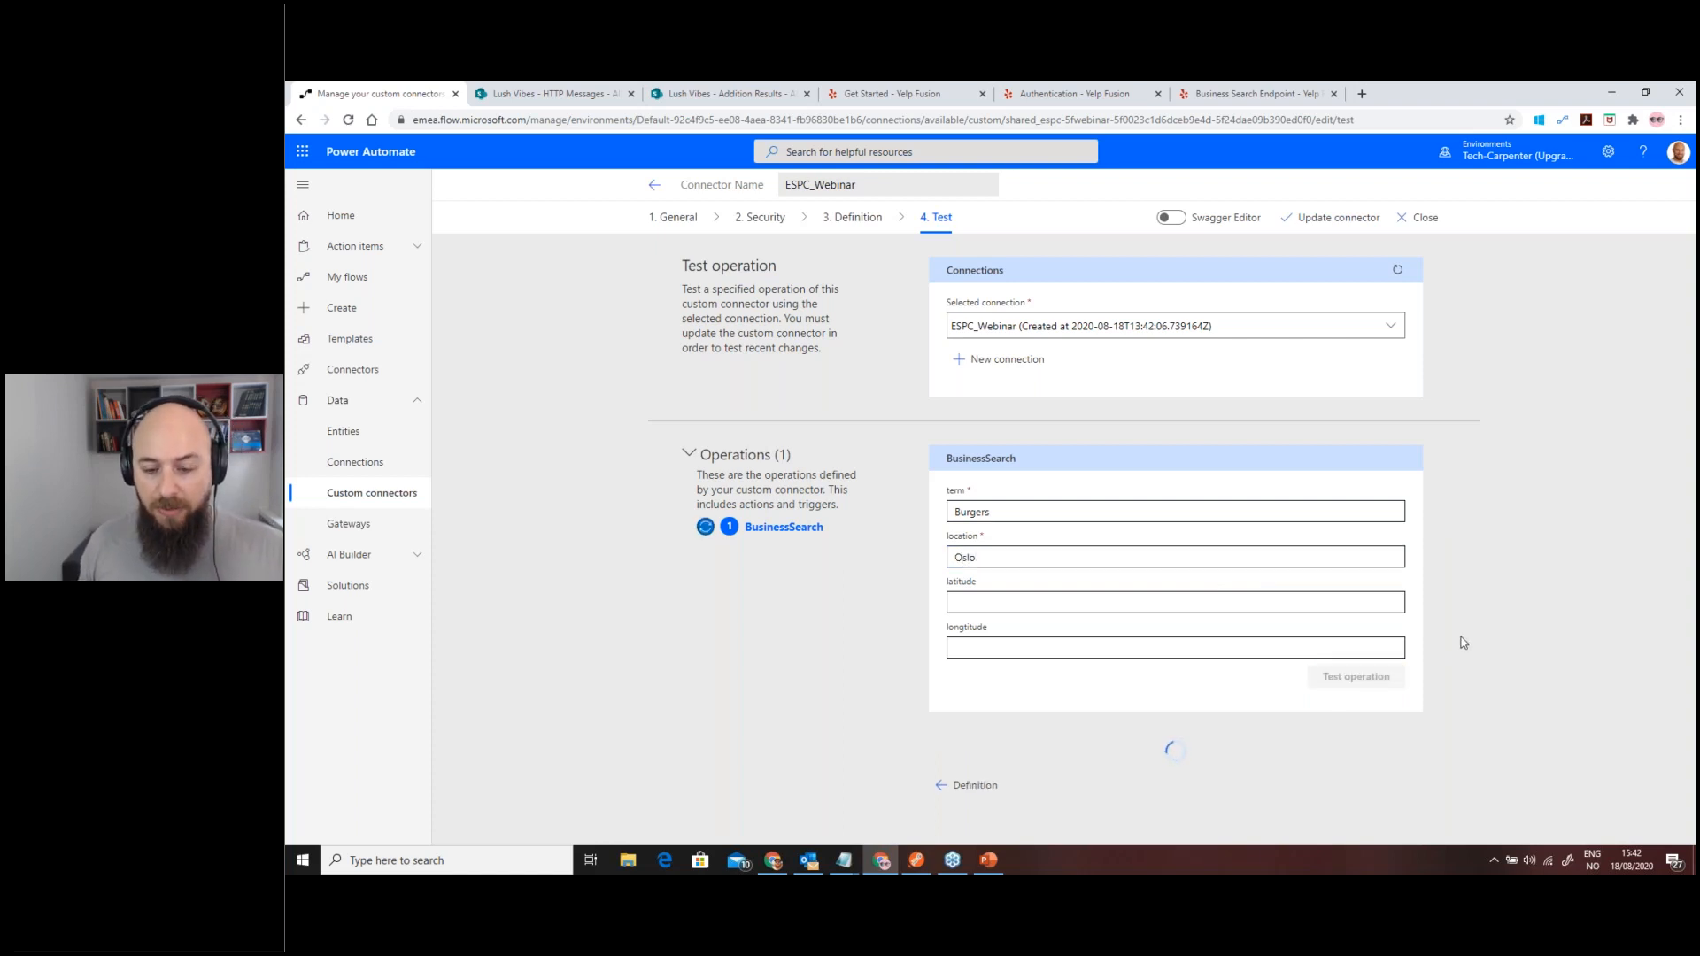
# - Review the businesses in the test response's body and update the connector
pyautogui.scroll(-5, 1459, 639)
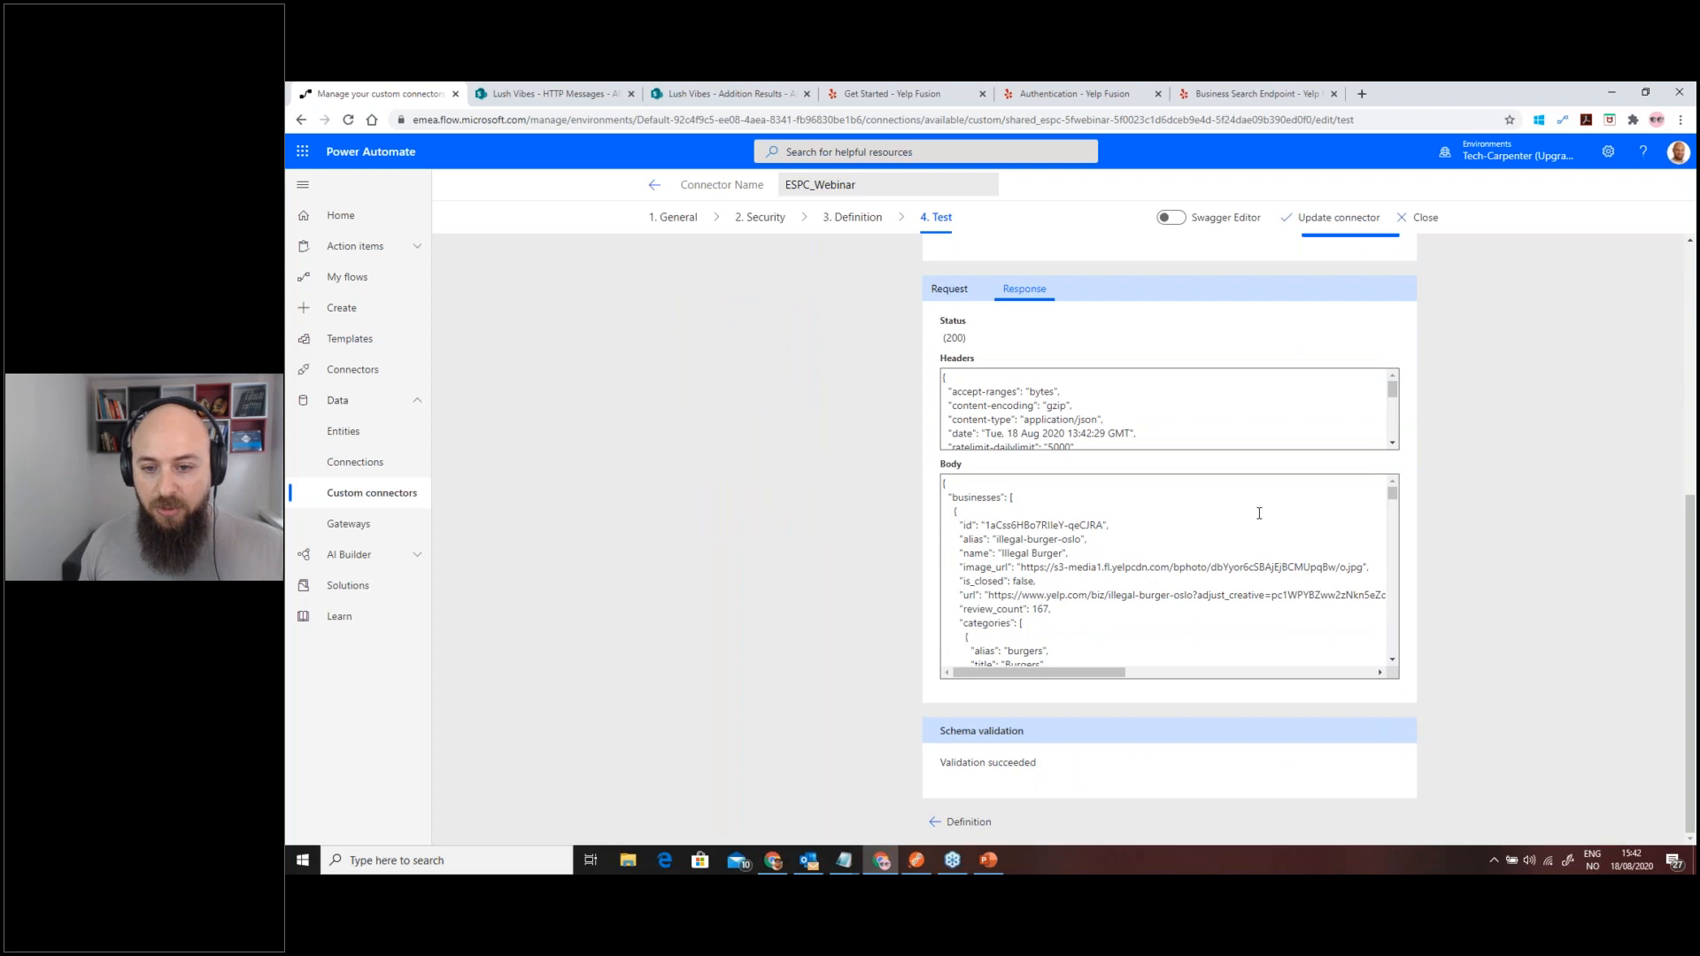
pyautogui.scroll(-2, 1256, 532)
pyautogui.scroll(2, 1198, 537)
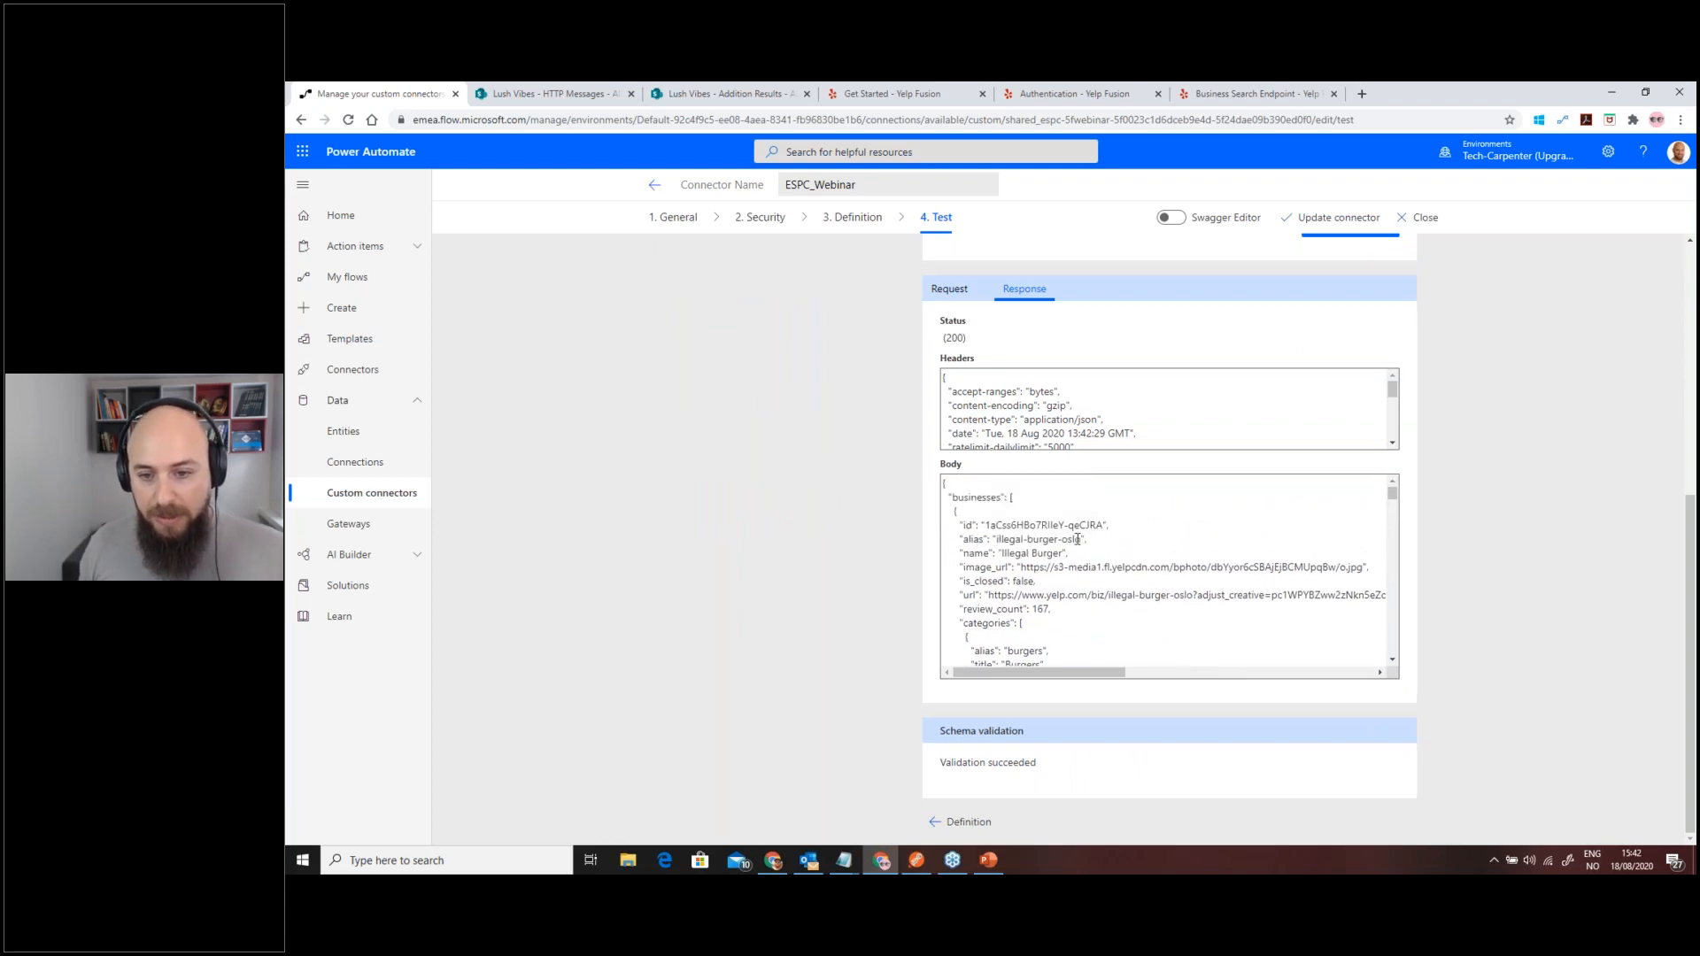
pyautogui.scroll(-10, 1116, 542)
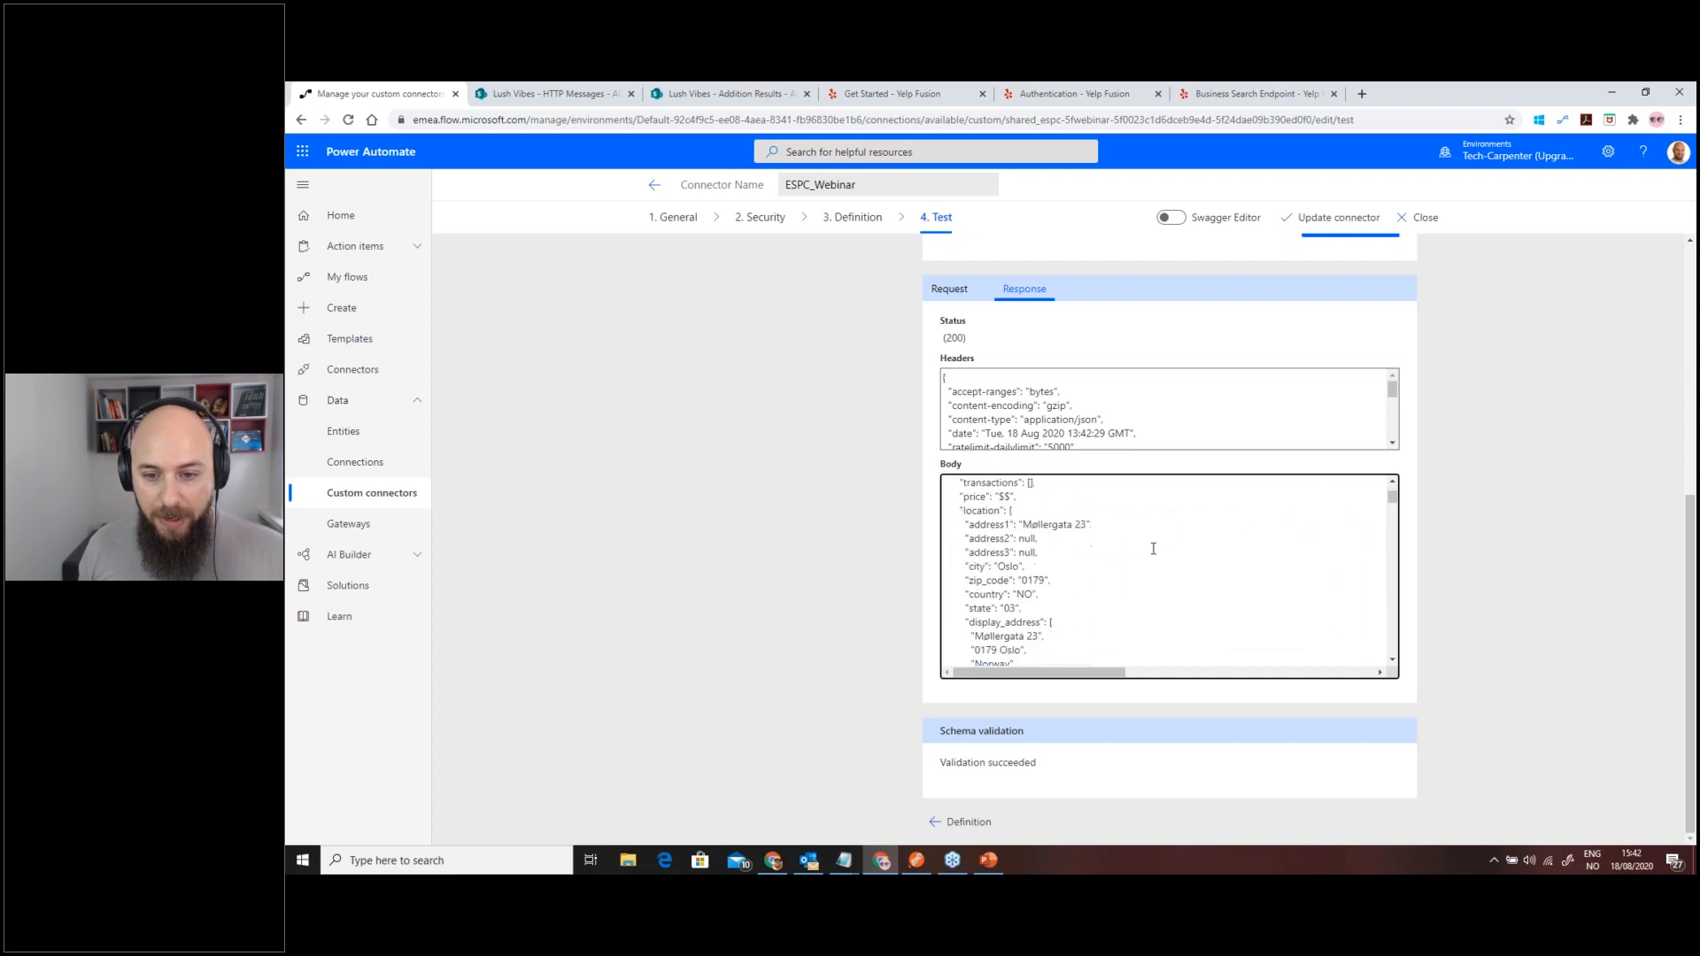
pyautogui.scroll(-10, 1153, 548)
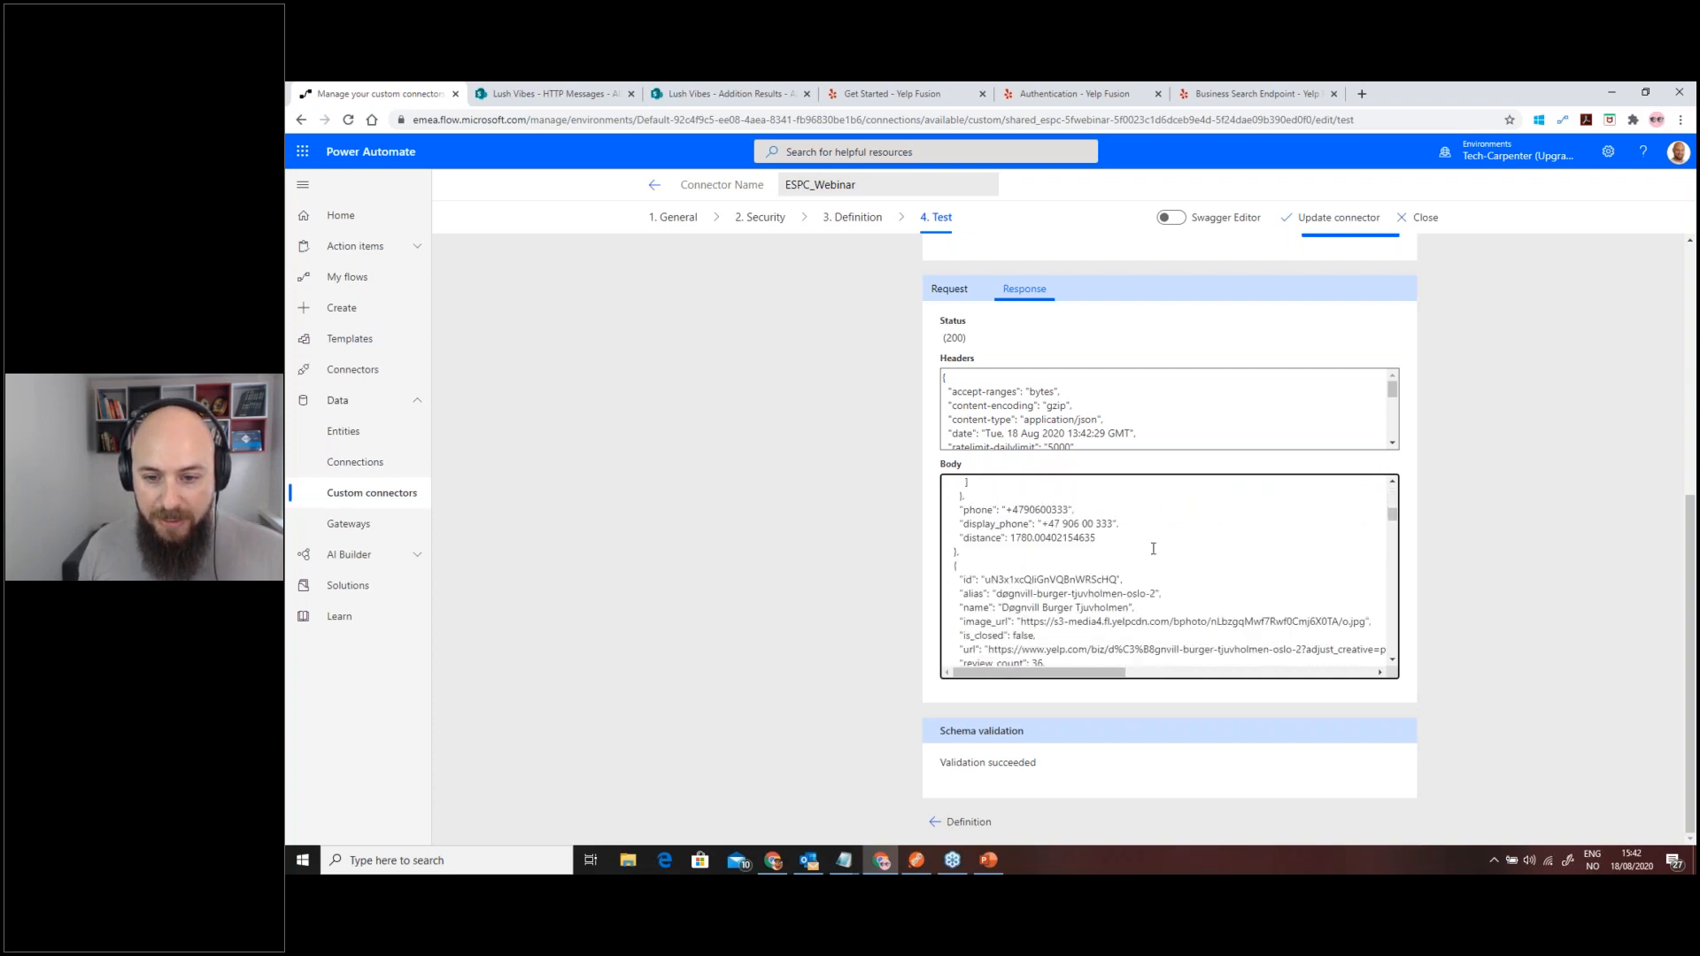
pyautogui.scroll(-8, 1153, 548)
pyautogui.scroll(5, 1555, 448)
pyautogui.click(1320, 217)
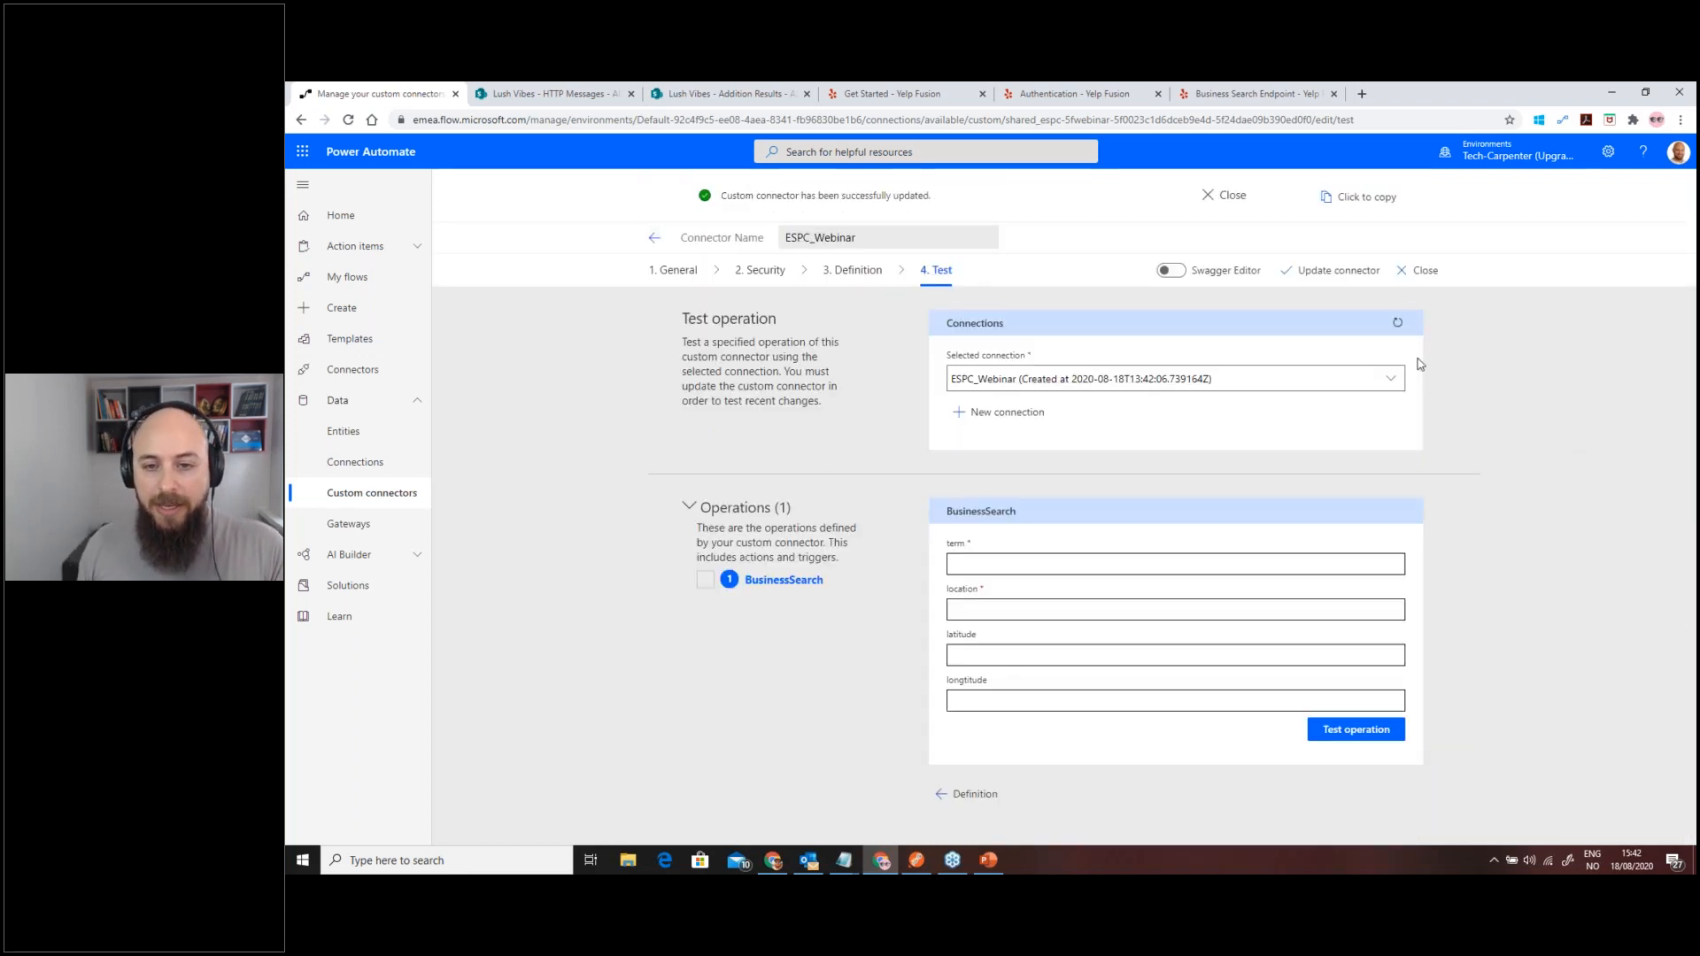
# - Create an unnamed instant flow from blank that uses the "Manually trigger a flow" trigger
pyautogui.click(383, 312)
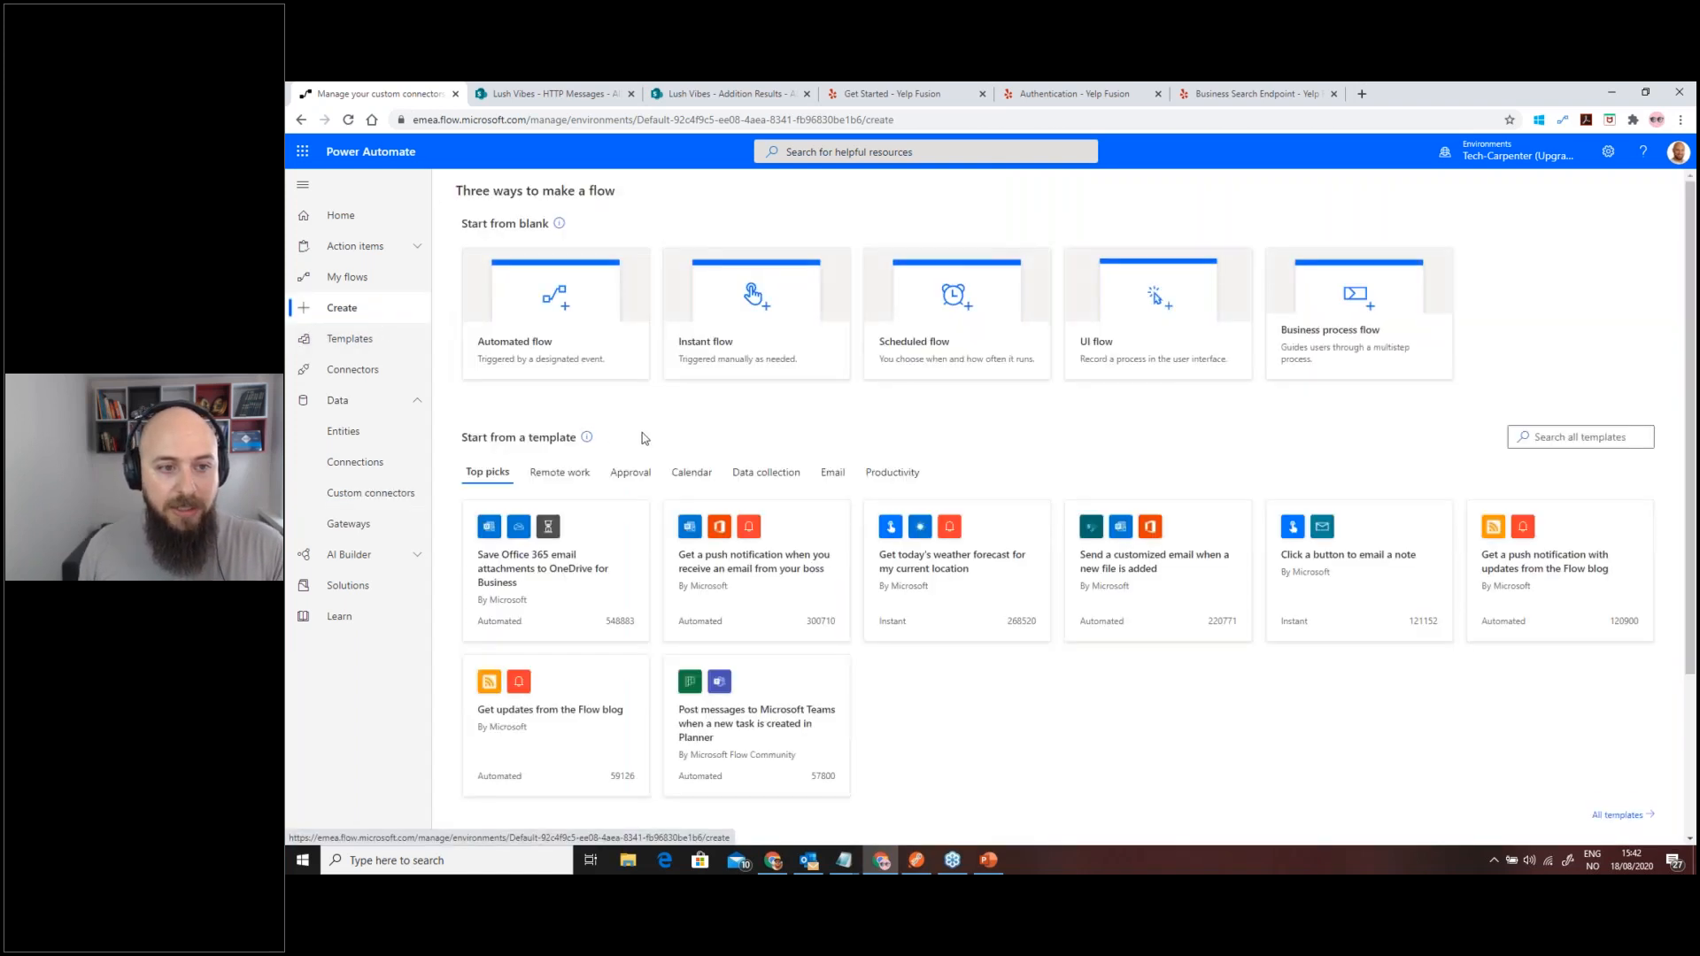
pyautogui.click(706, 350)
pyautogui.click(1106, 434)
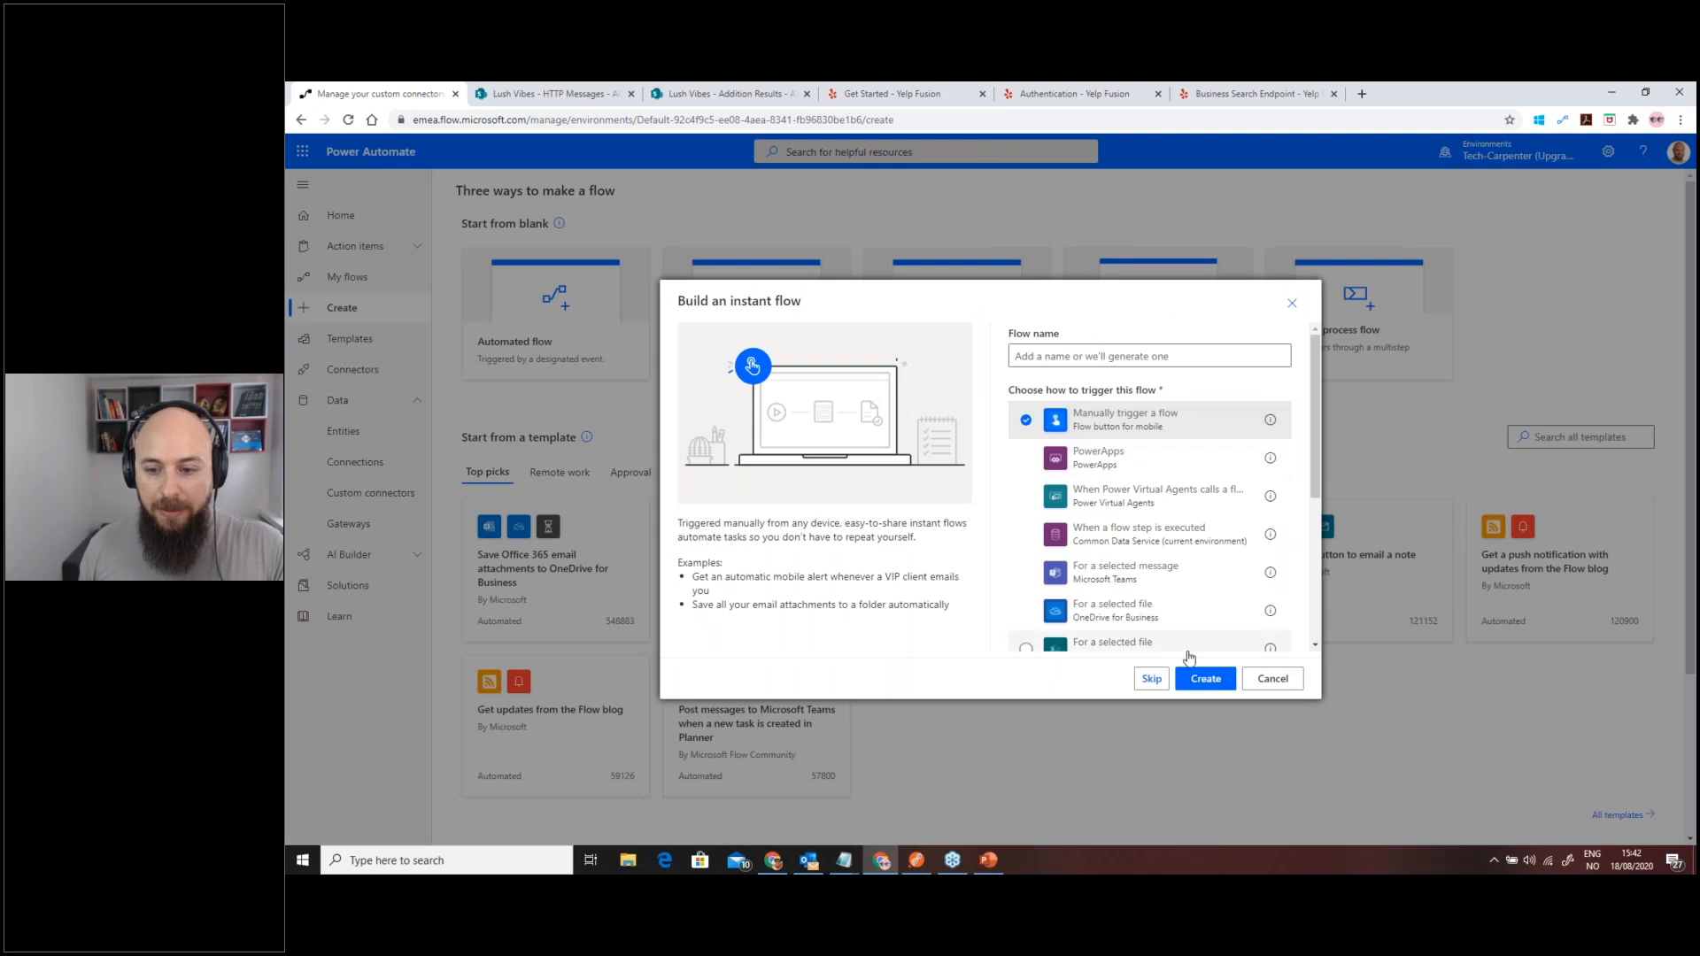
pyautogui.click(1202, 679)
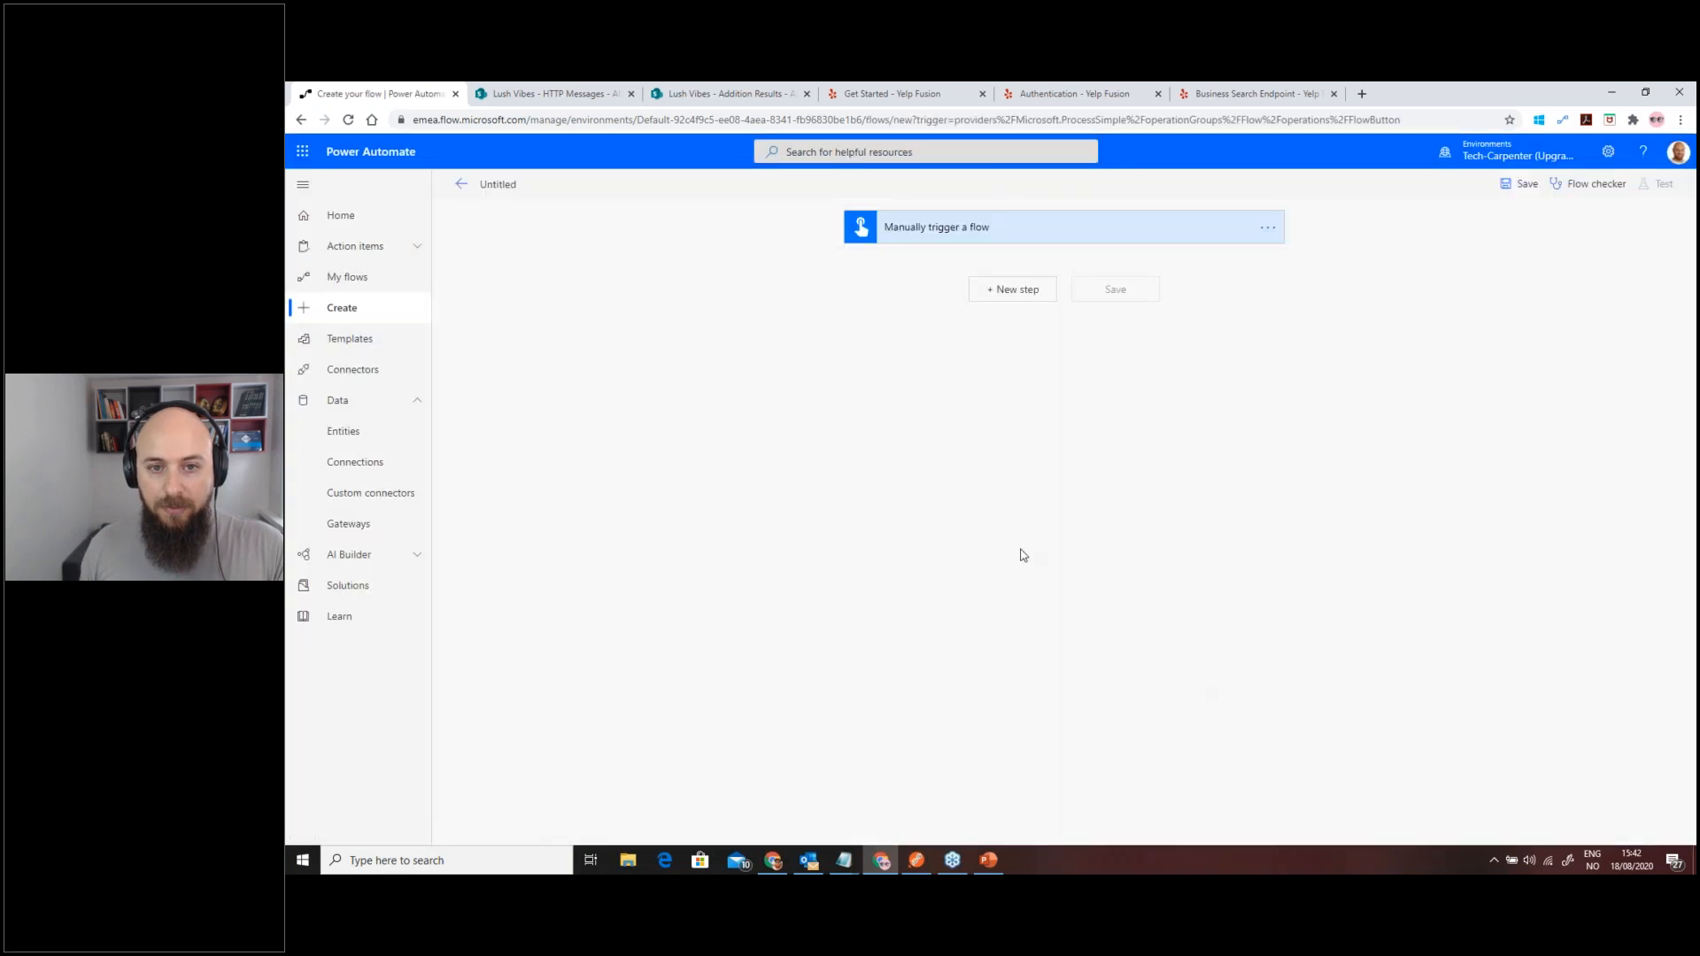
# - Add a text input named Term to the manual trigger
pyautogui.click(947, 236)
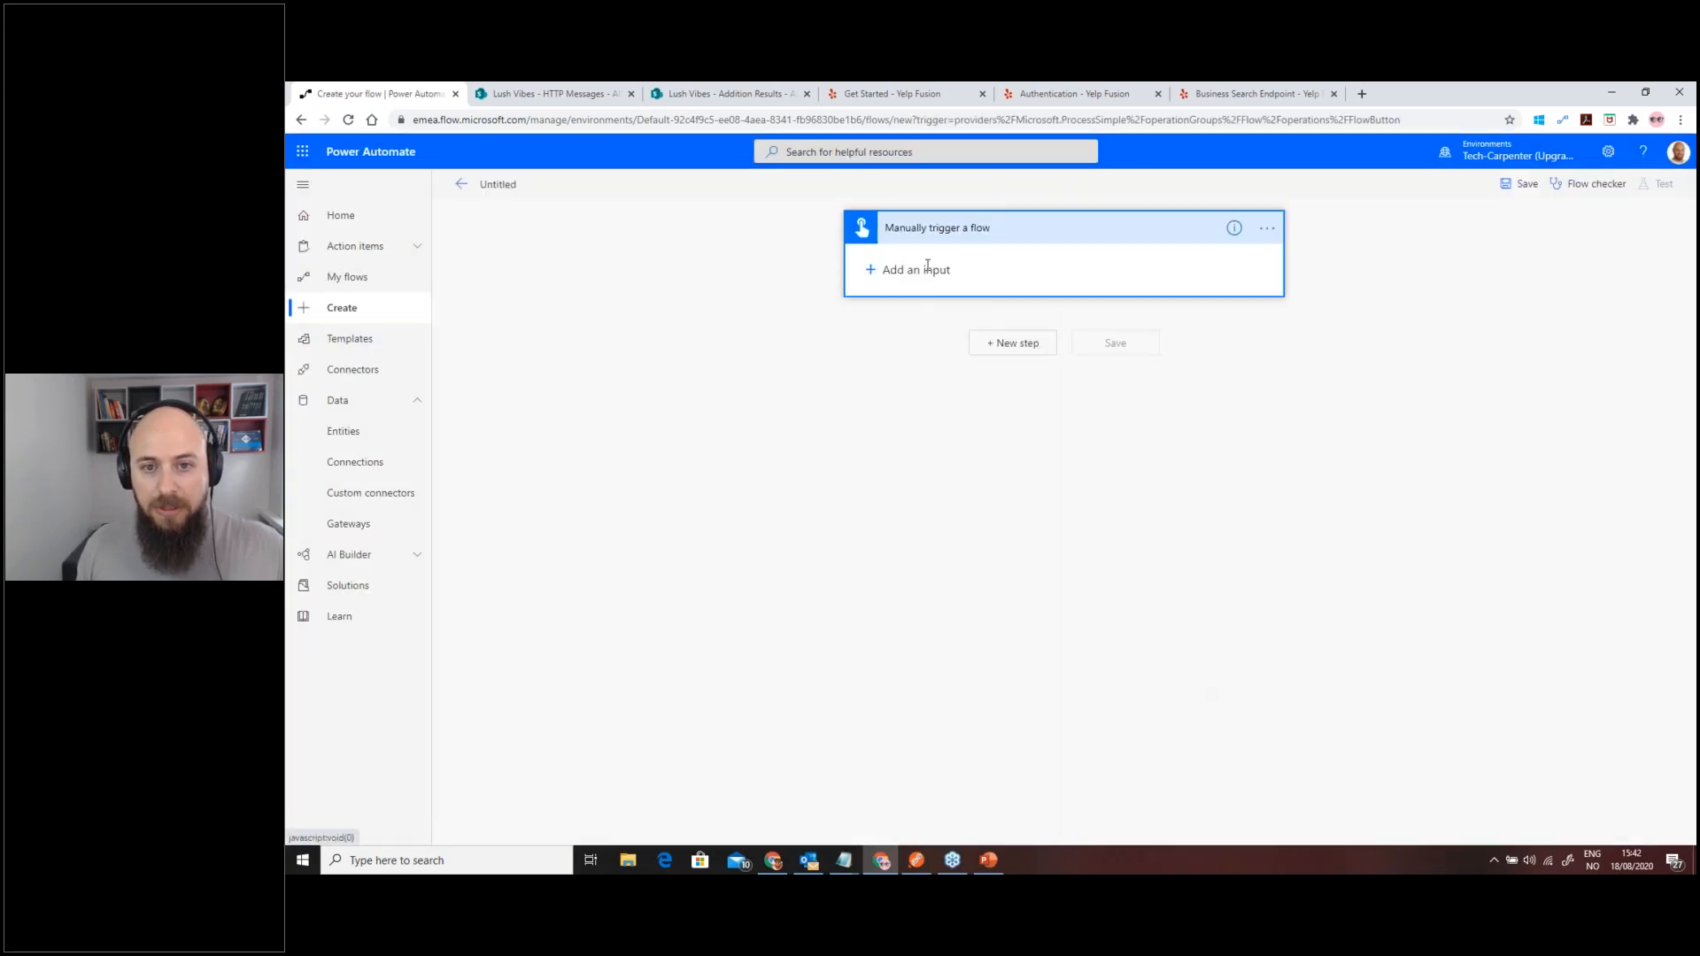
pyautogui.click(927, 269)
pyautogui.click(892, 301)
pyautogui.doubleClick(937, 266)
pyautogui.write('Term')
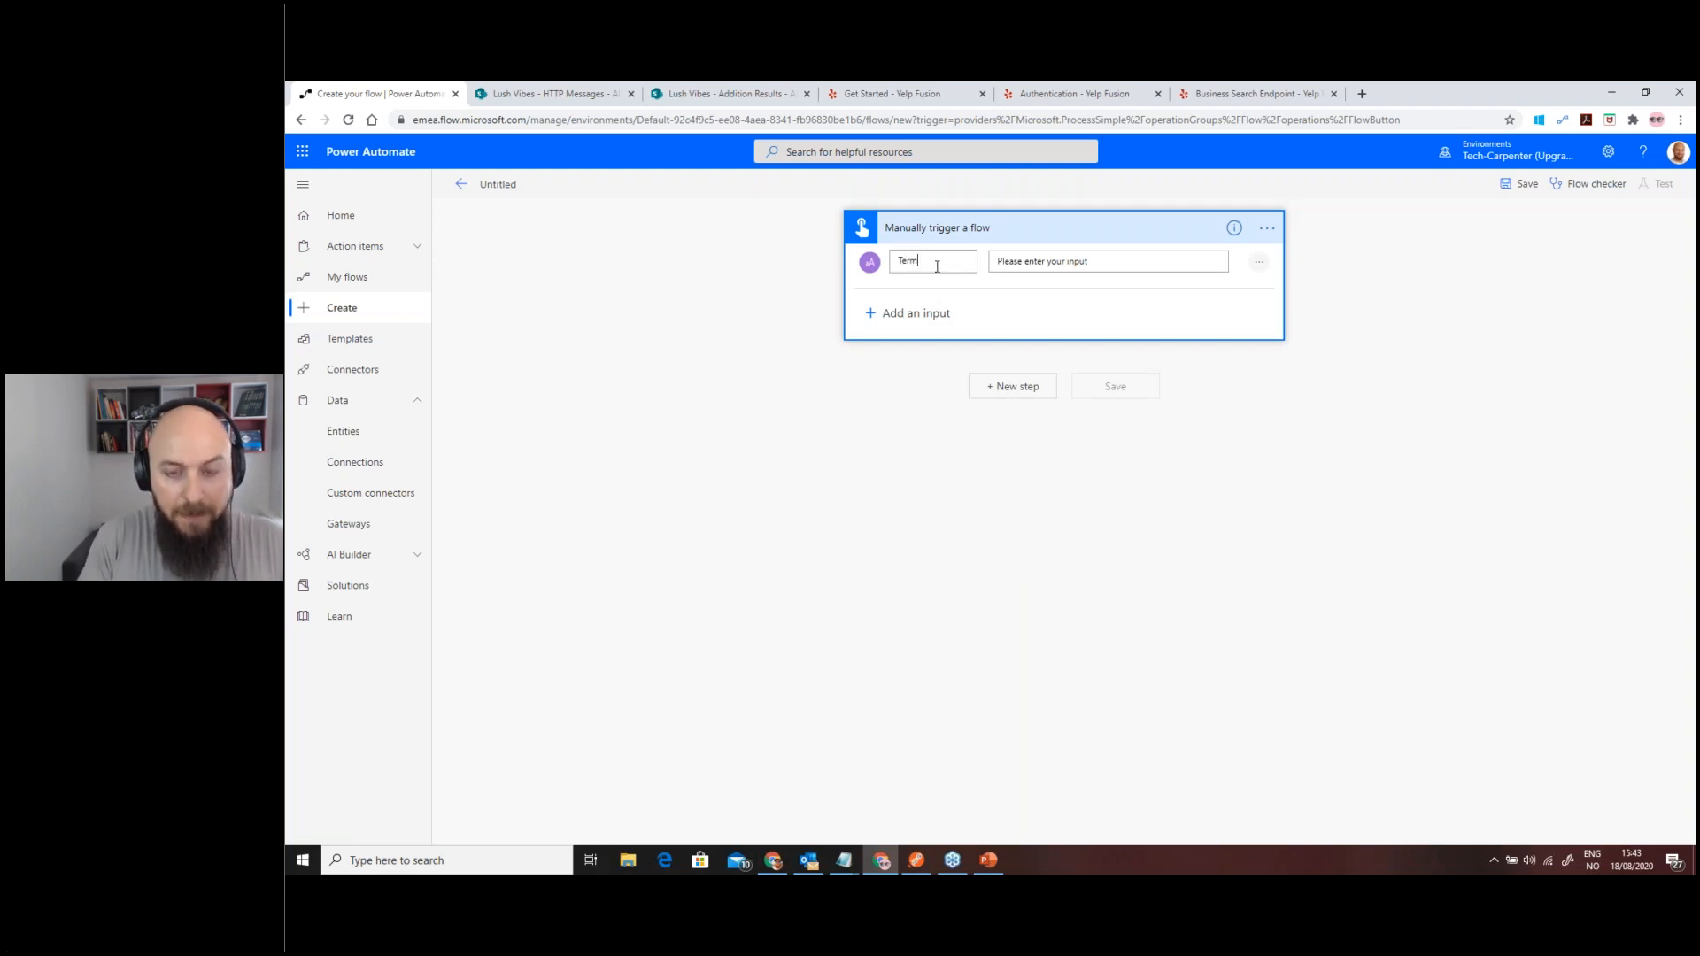
pyautogui.click(912, 312)
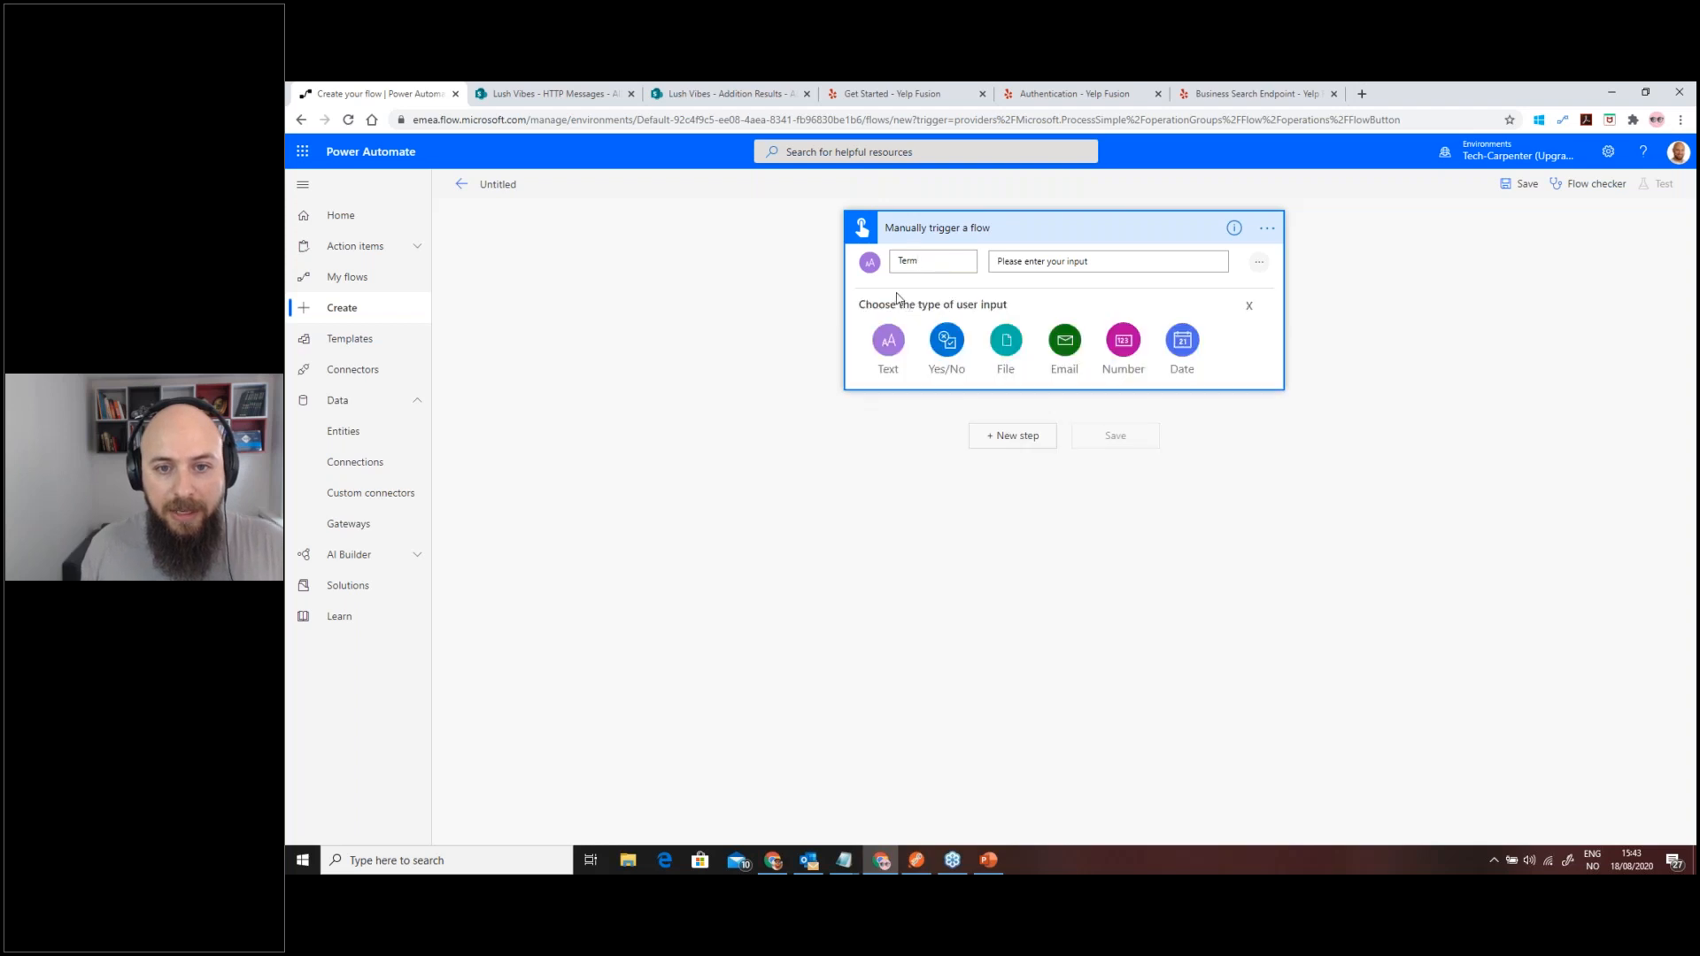
pyautogui.click(886, 341)
pyautogui.tripleClick(915, 319)
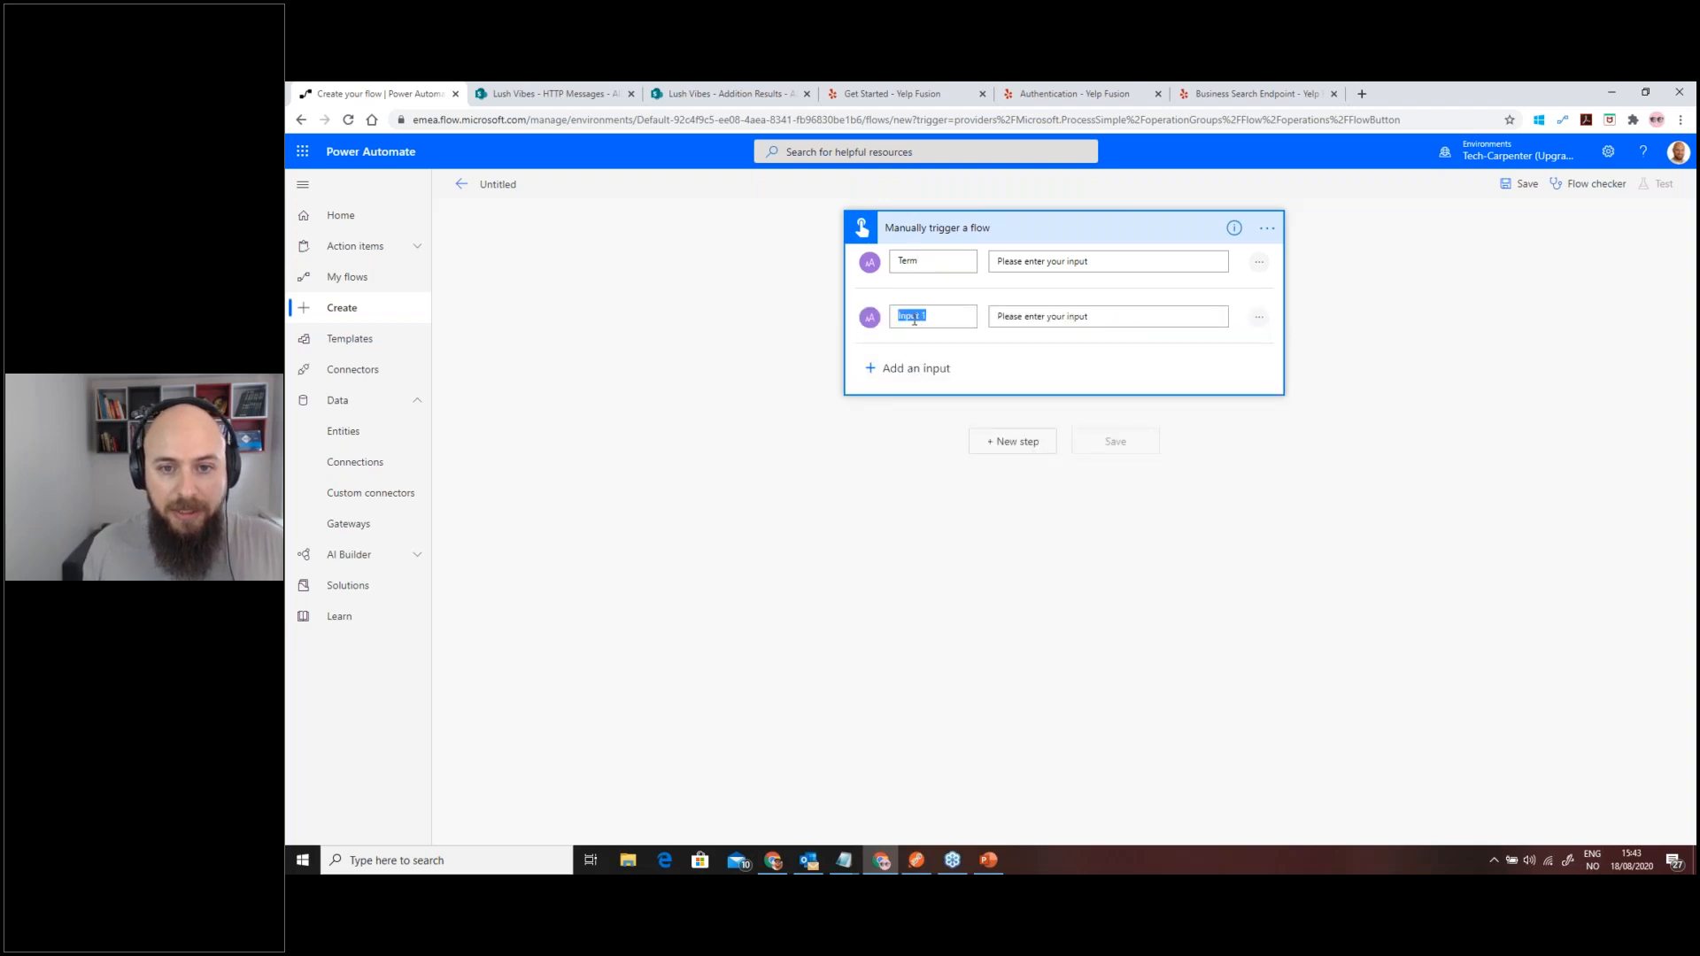
pyautogui.click(1259, 317)
pyautogui.click(1204, 316)
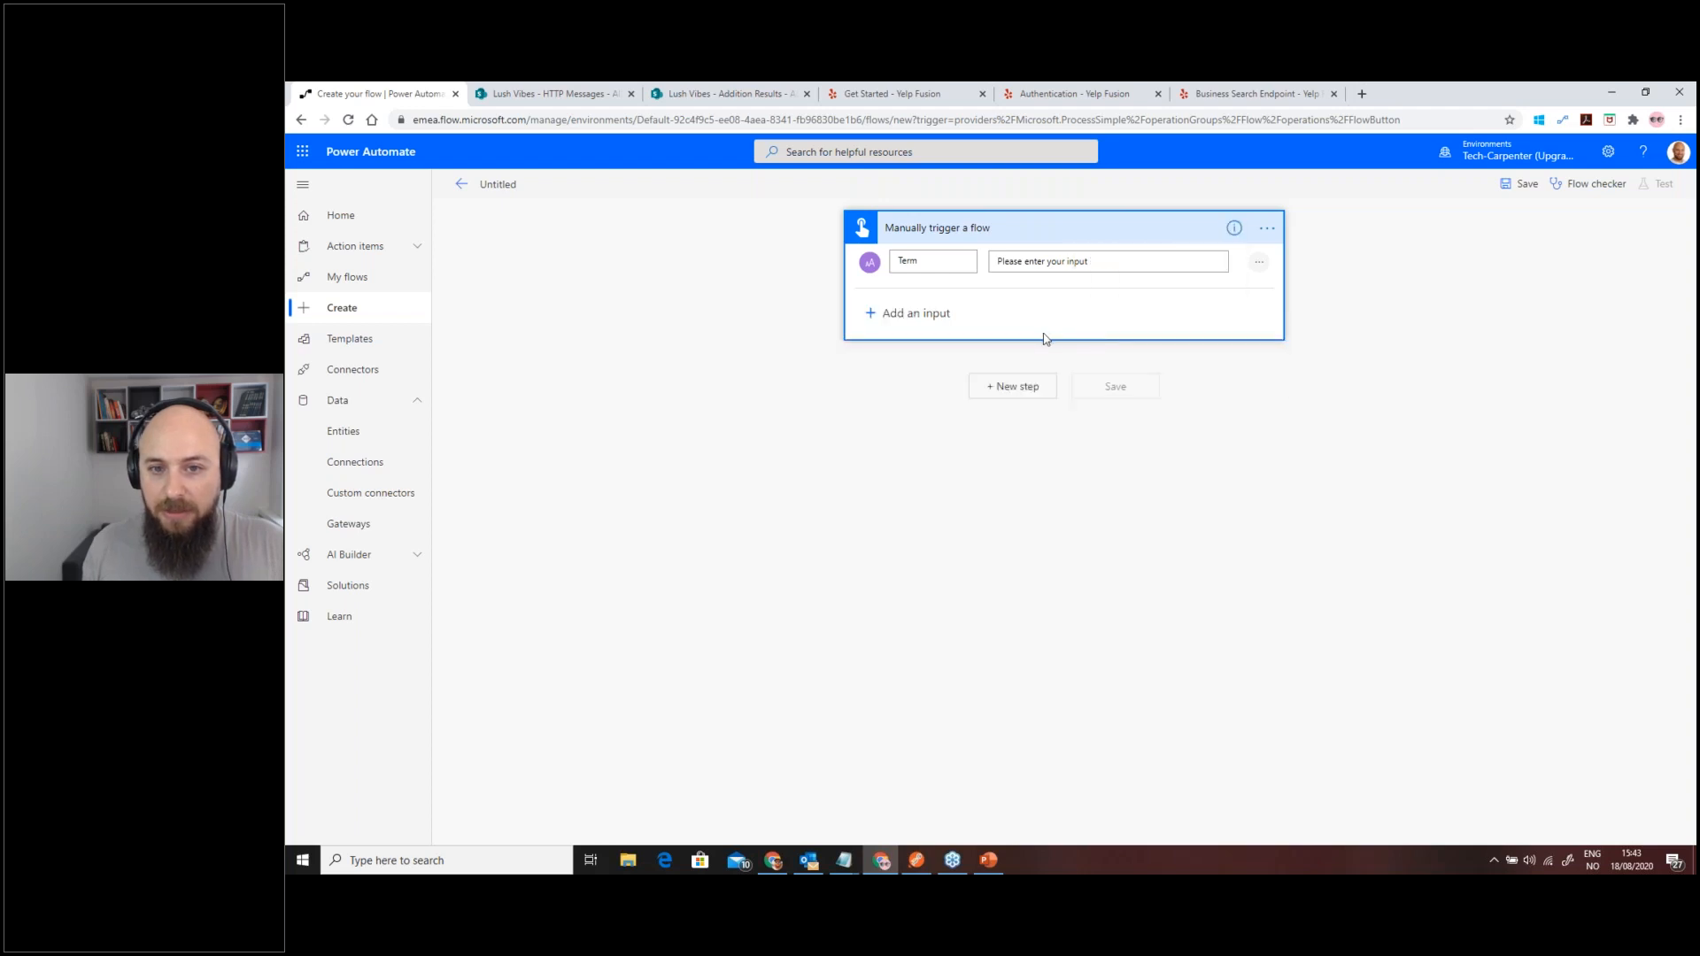
# - Search the connectors for espc and add the ESPC_Webinar BusinessSearch action below the trigger
pyautogui.click(1018, 393)
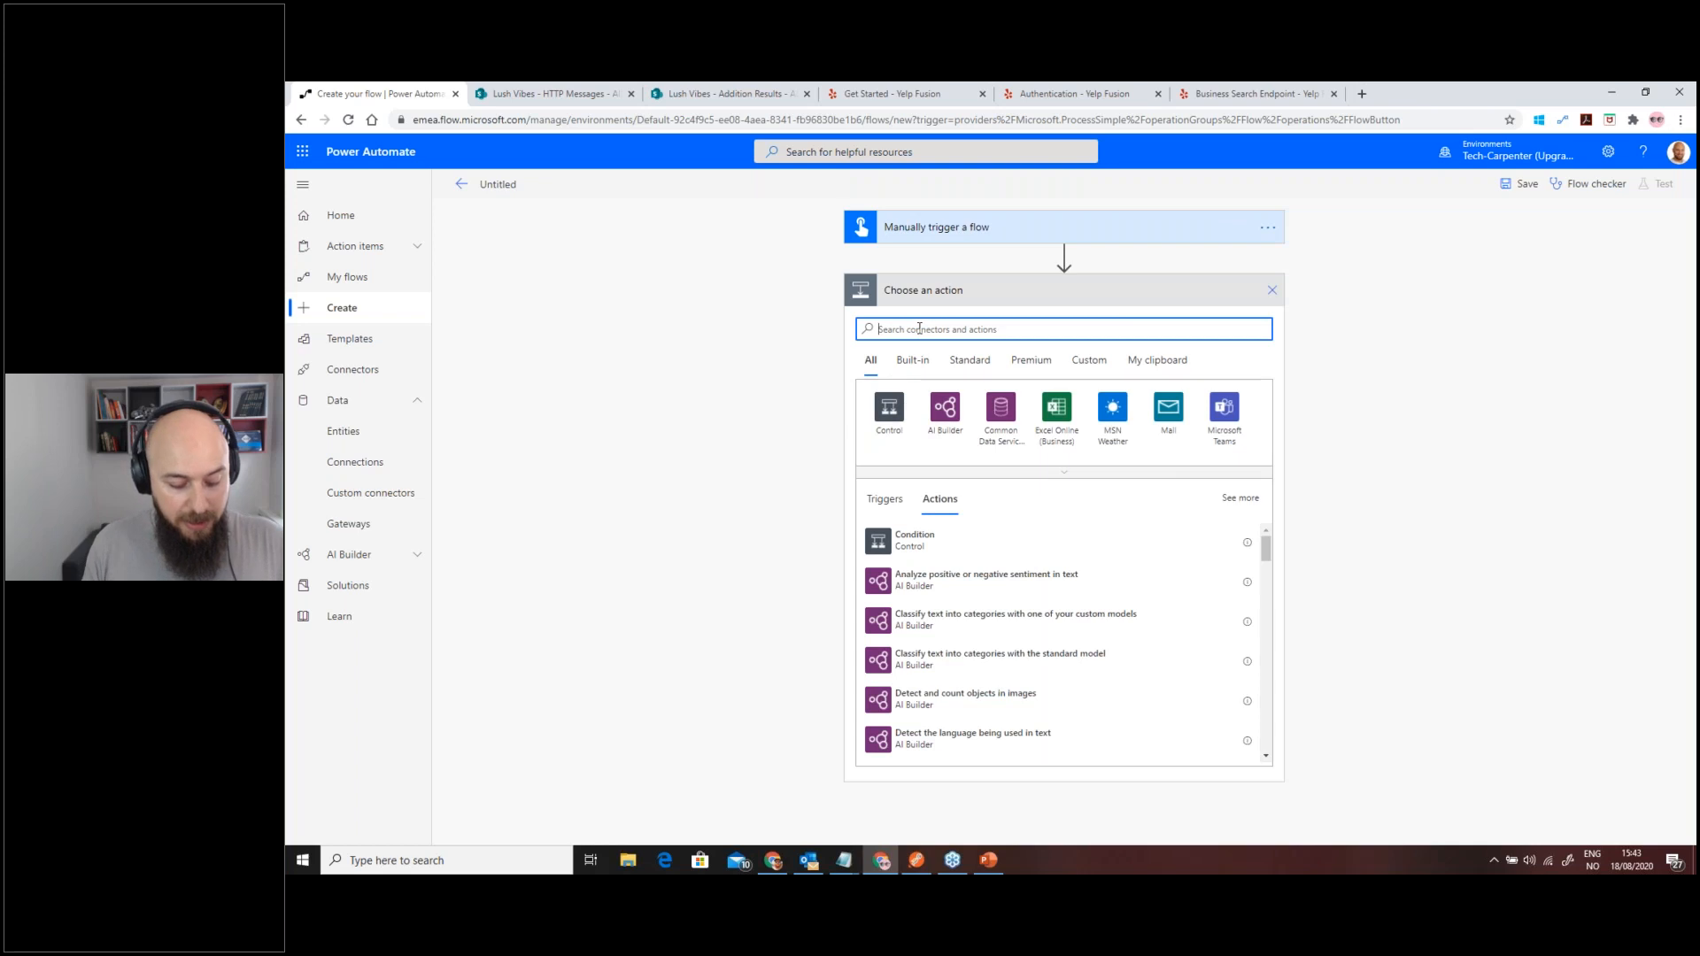
pyautogui.write('espc')
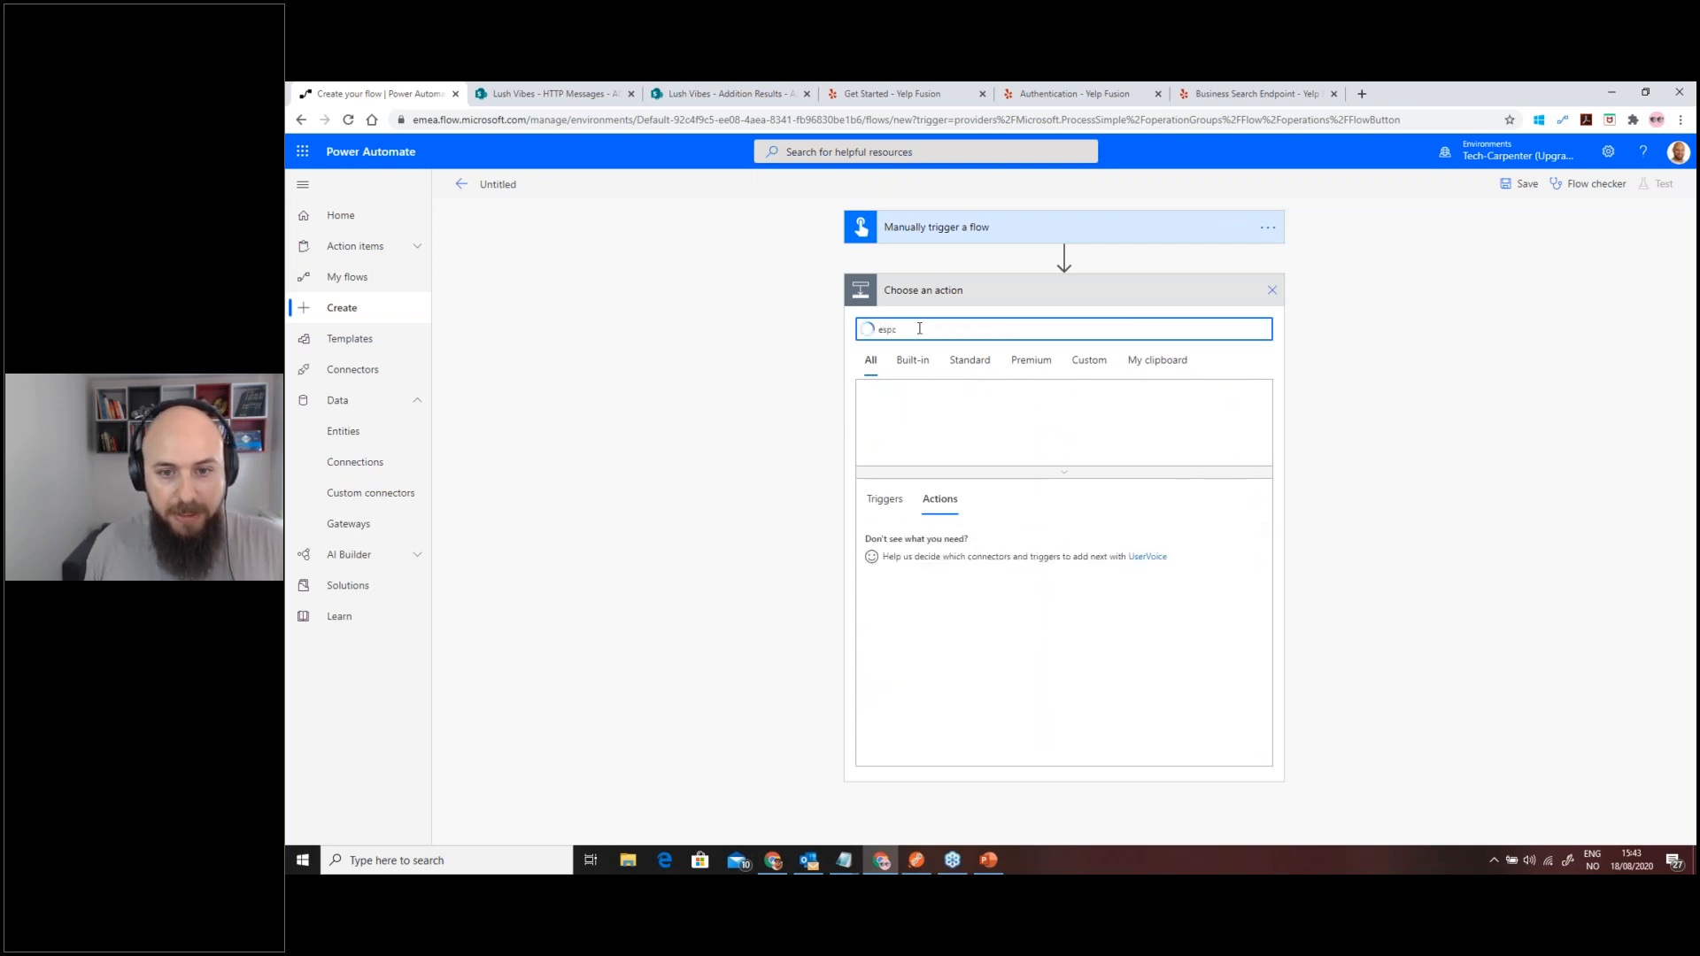
pyautogui.click(897, 418)
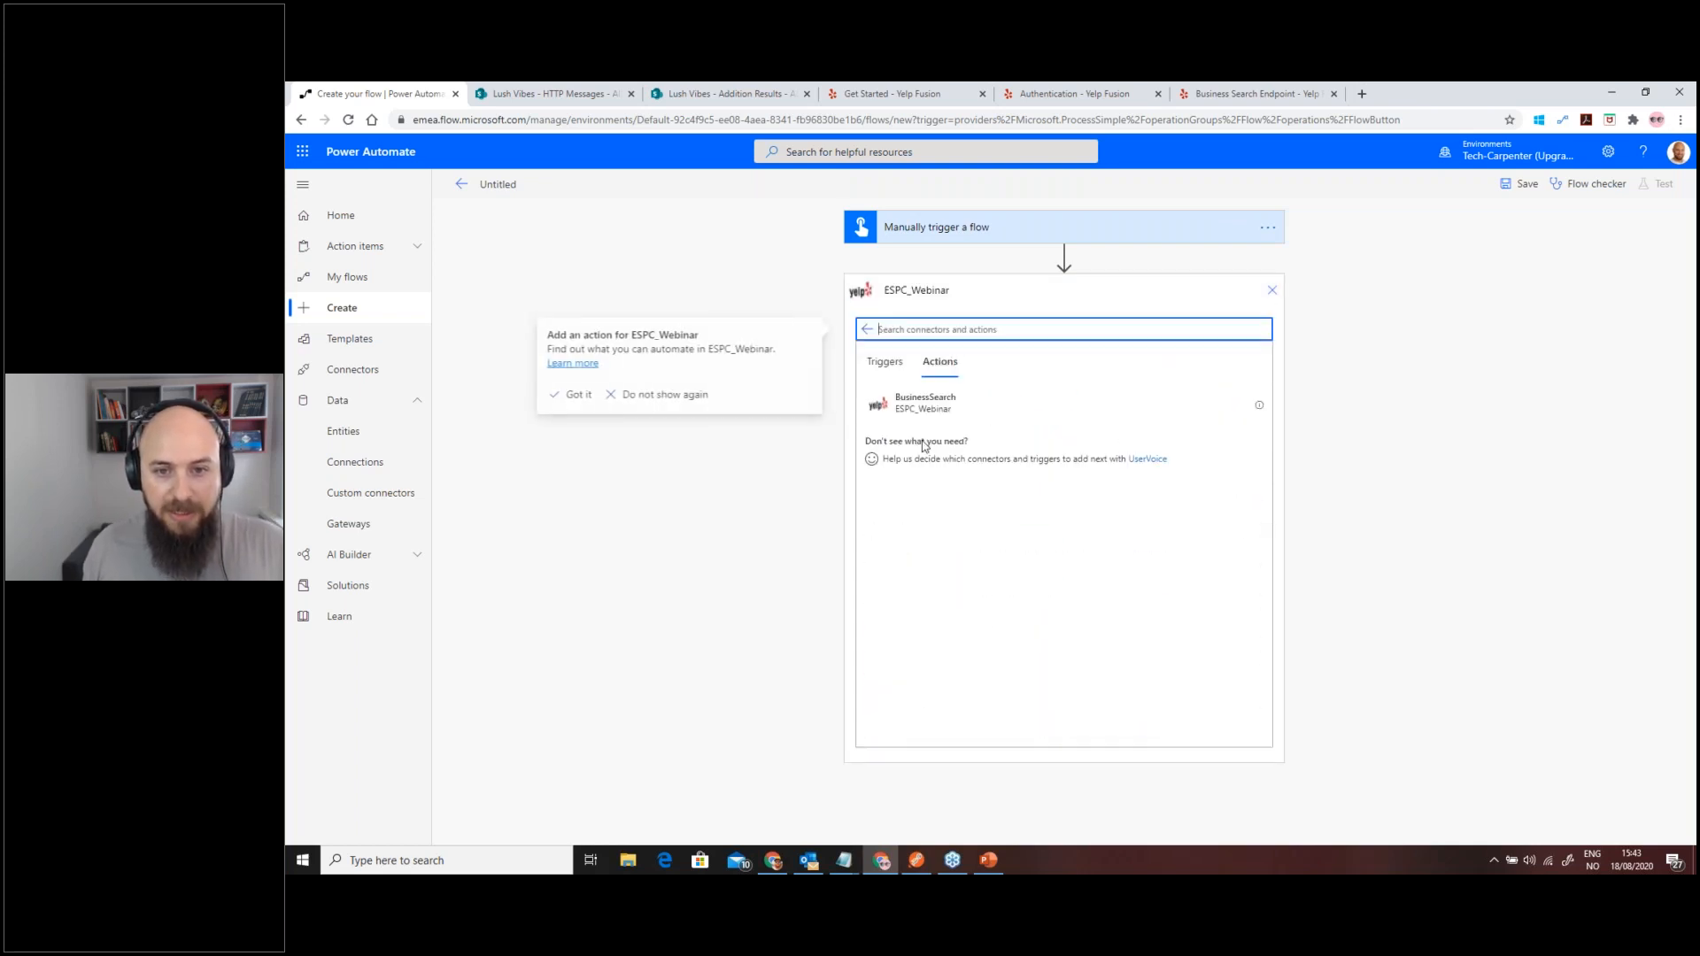
pyautogui.click(926, 405)
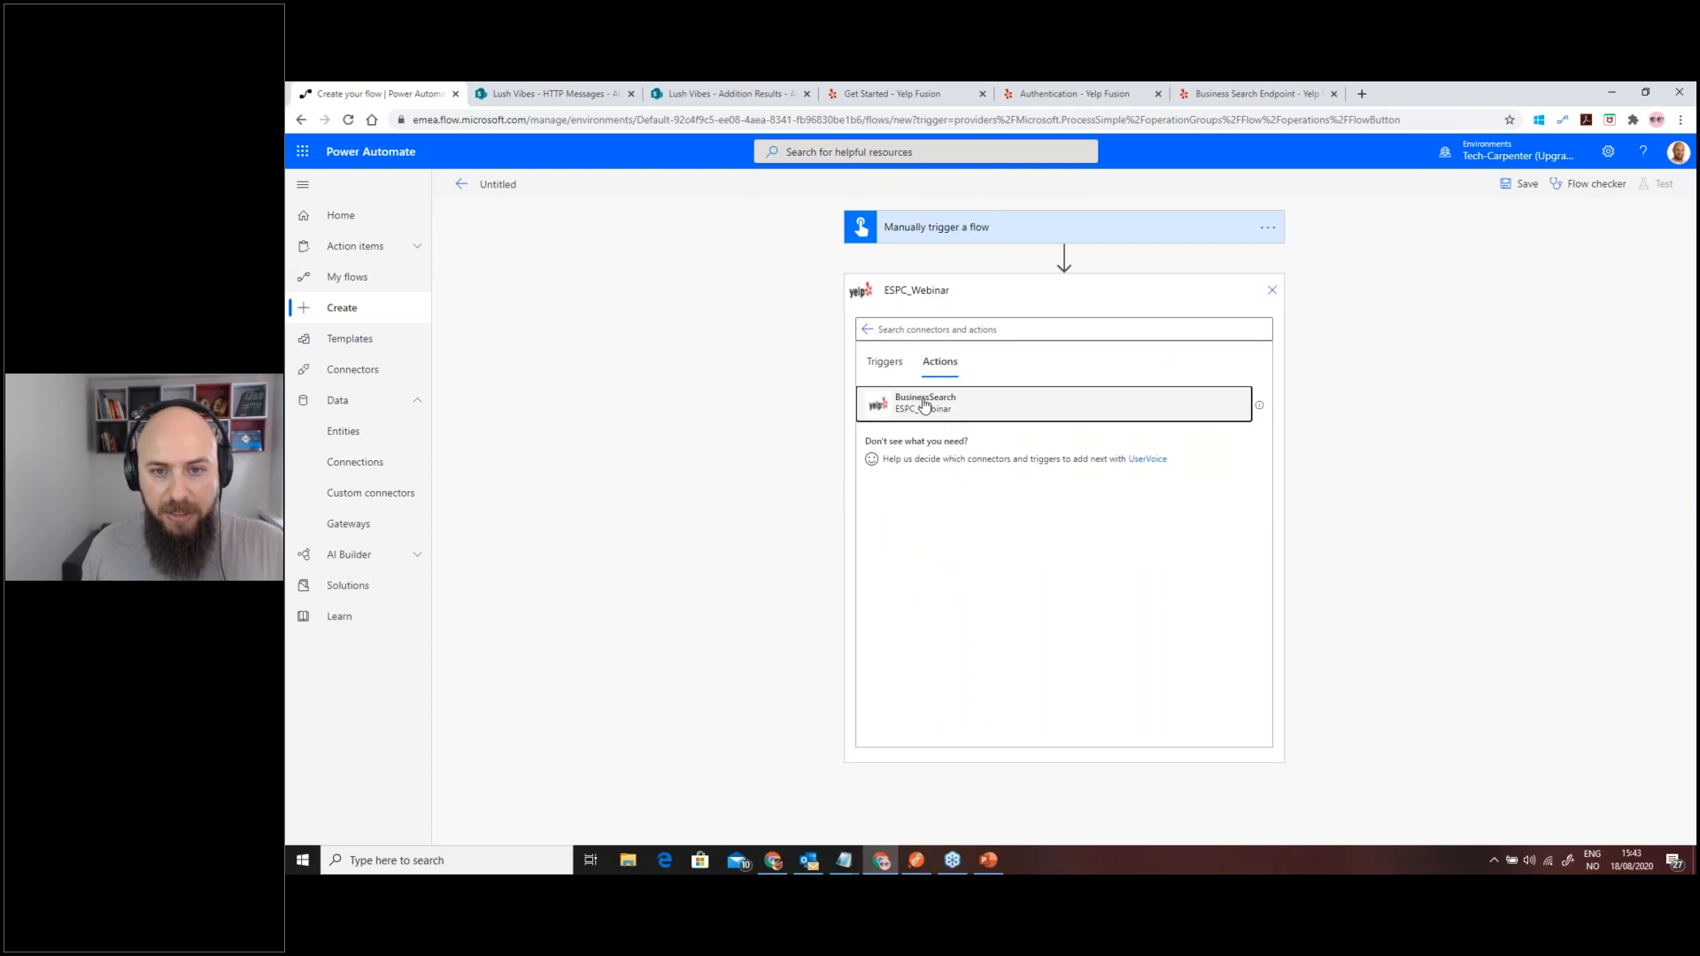
# - Fill BusinessSearch's term with the trigger's Term value and its location with the trigger's City value
pyautogui.click(973, 319)
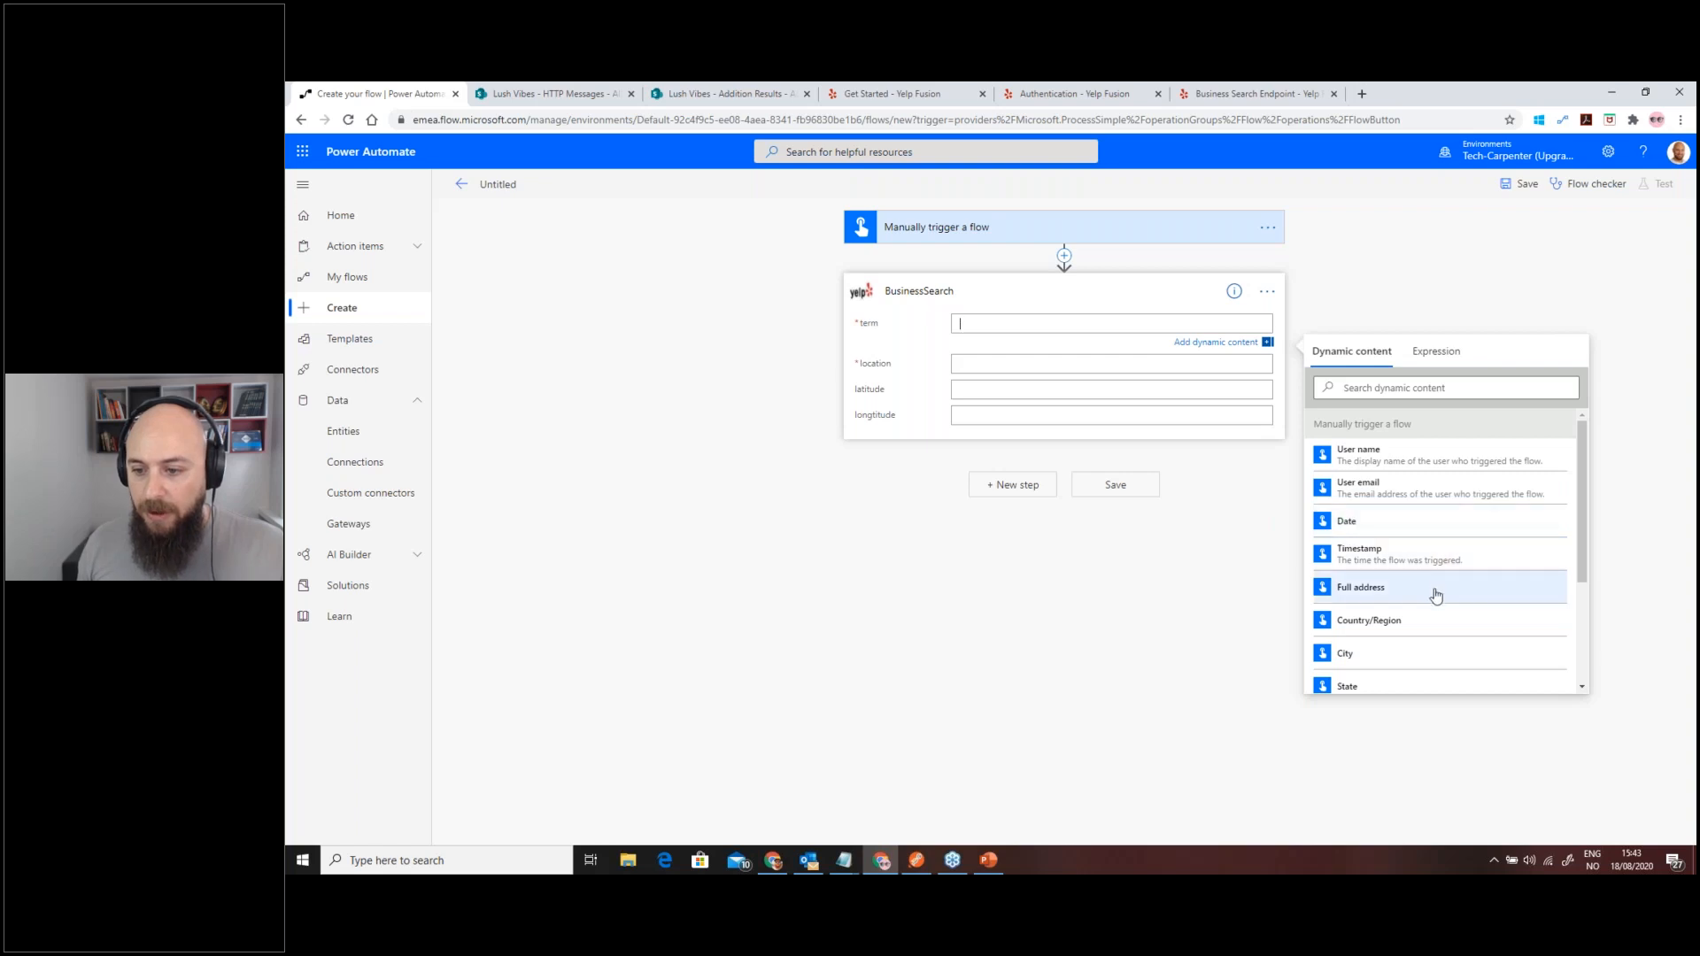
pyautogui.scroll(-2, 1436, 596)
pyautogui.scroll(-1, 1437, 596)
pyautogui.click(1404, 678)
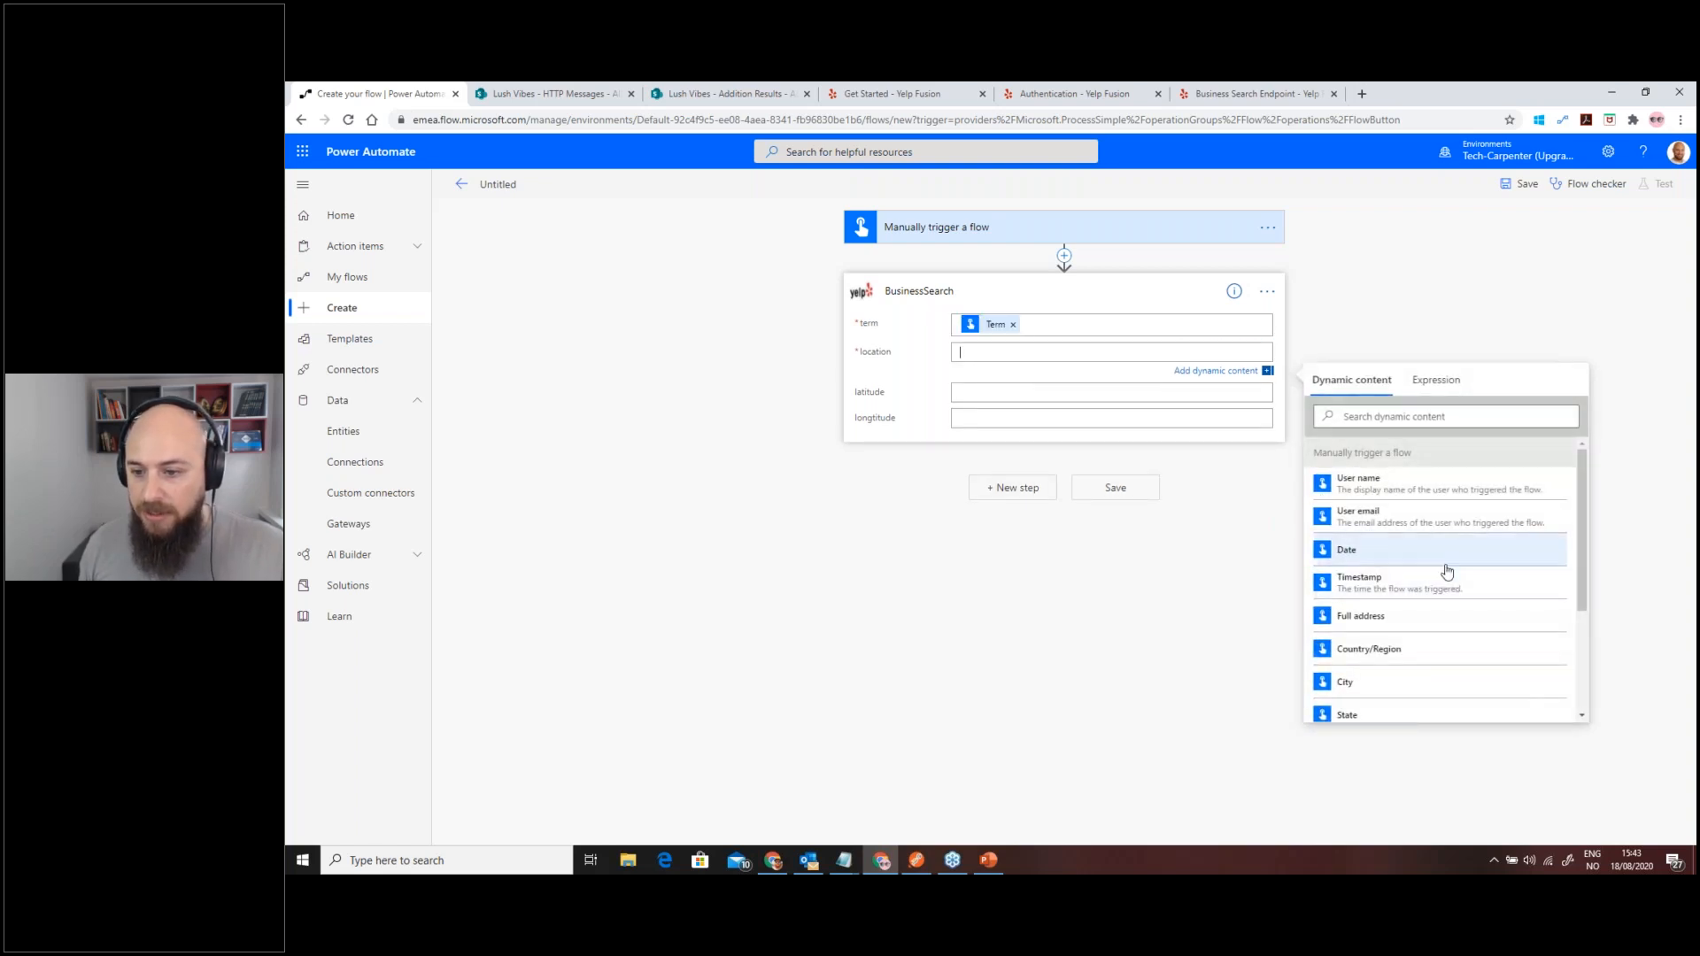
pyautogui.scroll(-3, 1446, 576)
pyautogui.click(1387, 509)
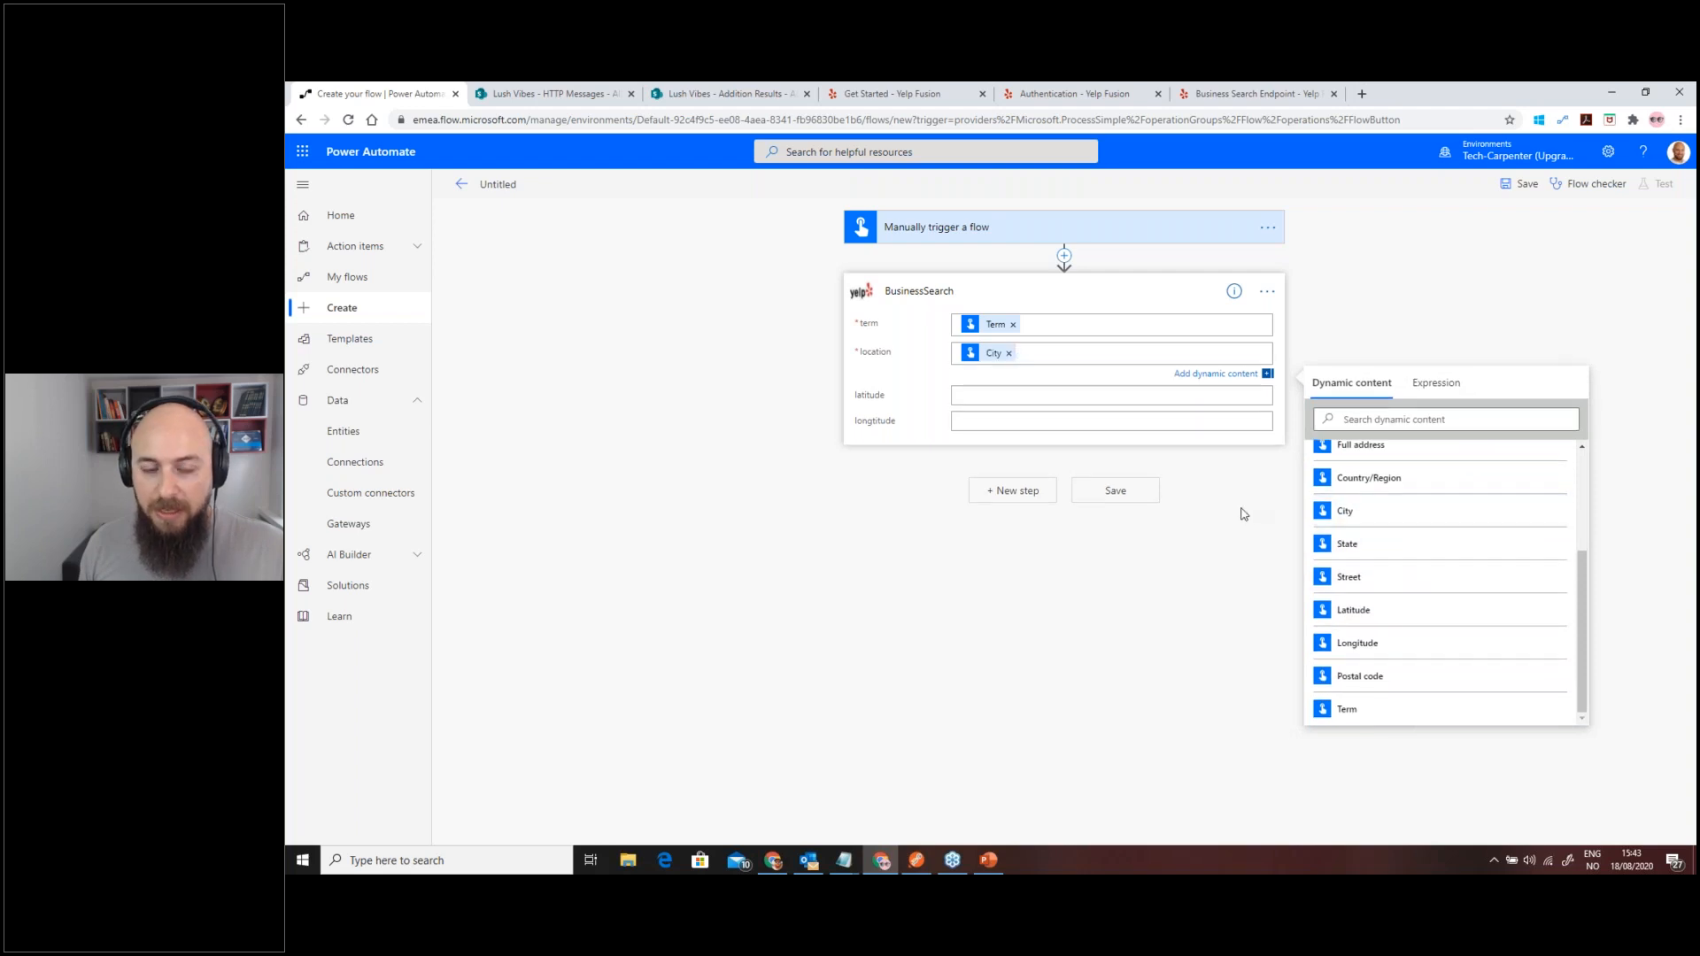
# - Collapse the BusinessSearch action and add a Compose action after it
pyautogui.click(1045, 286)
pyautogui.click(1017, 348)
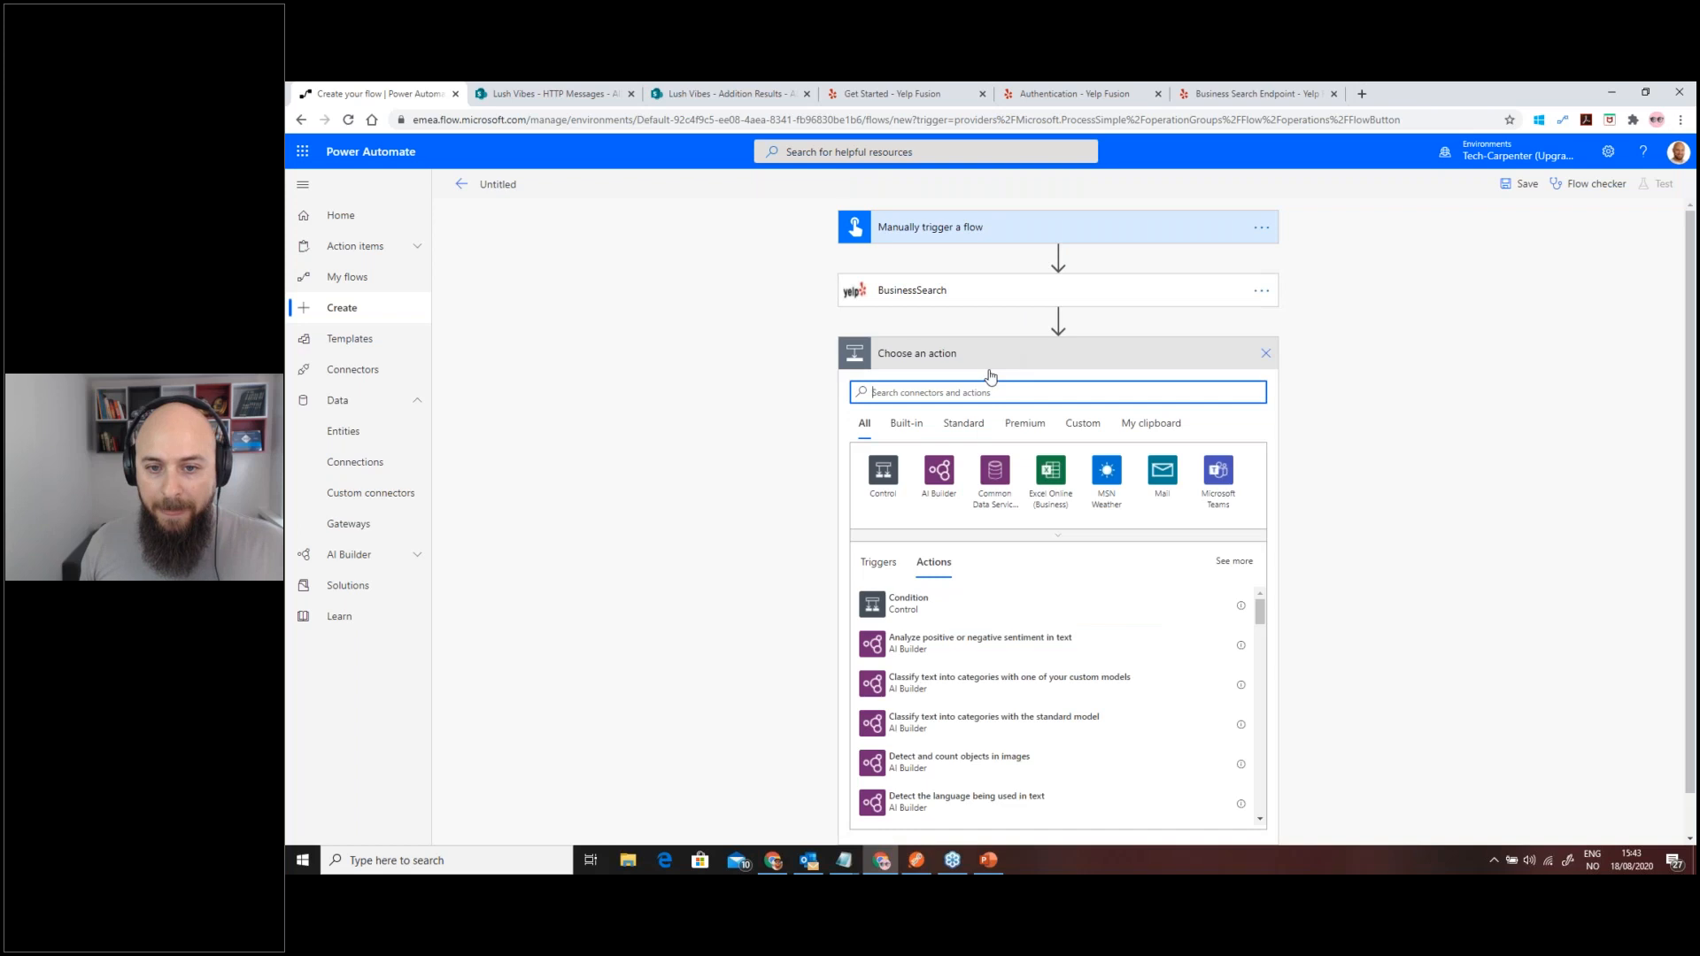
pyautogui.write('compo')
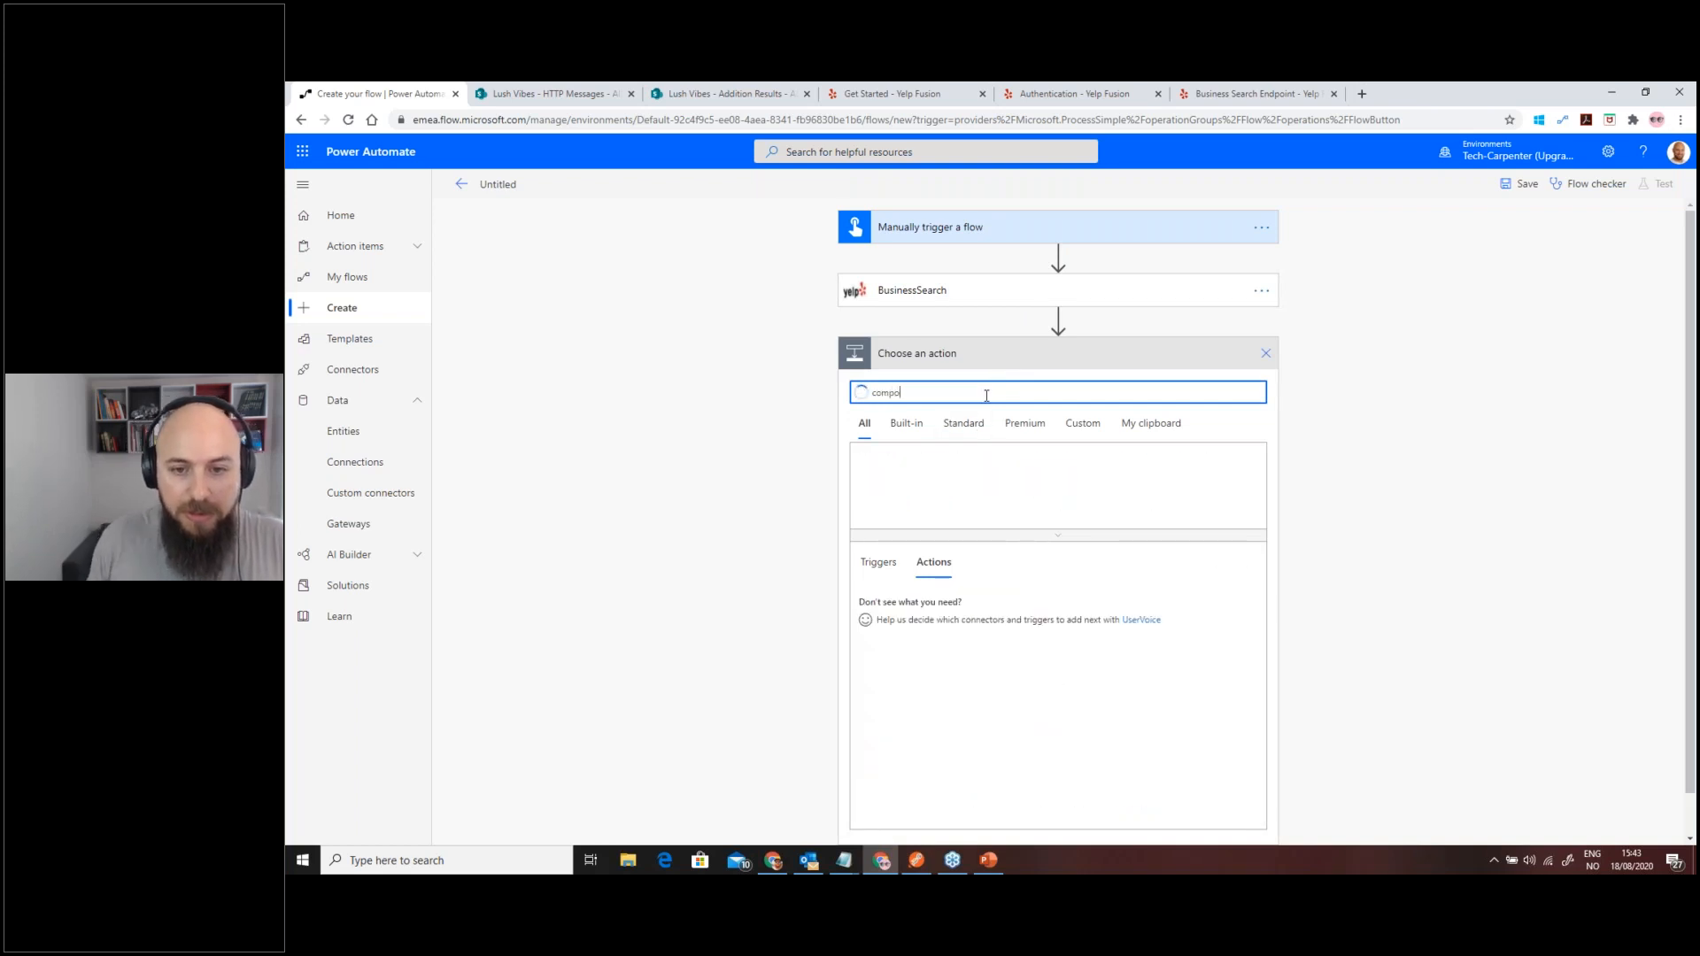
pyautogui.click(894, 593)
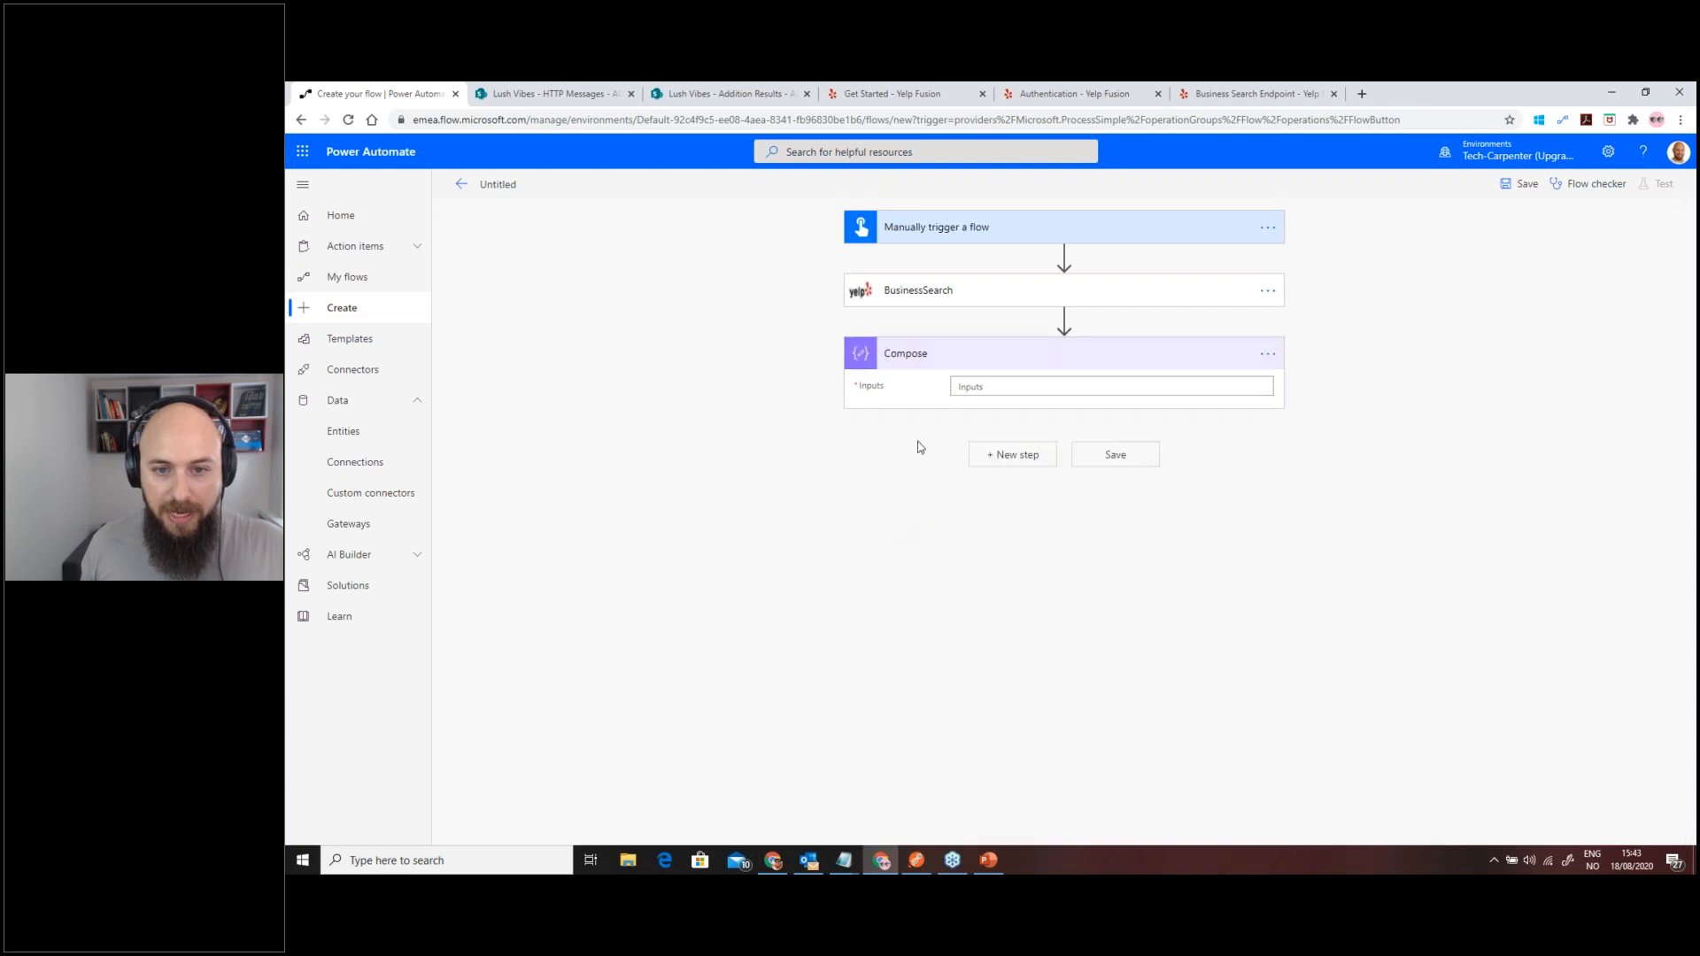
# - Set the Compose action's inputs to the businesses output of BusinessSearch
pyautogui.click(981, 389)
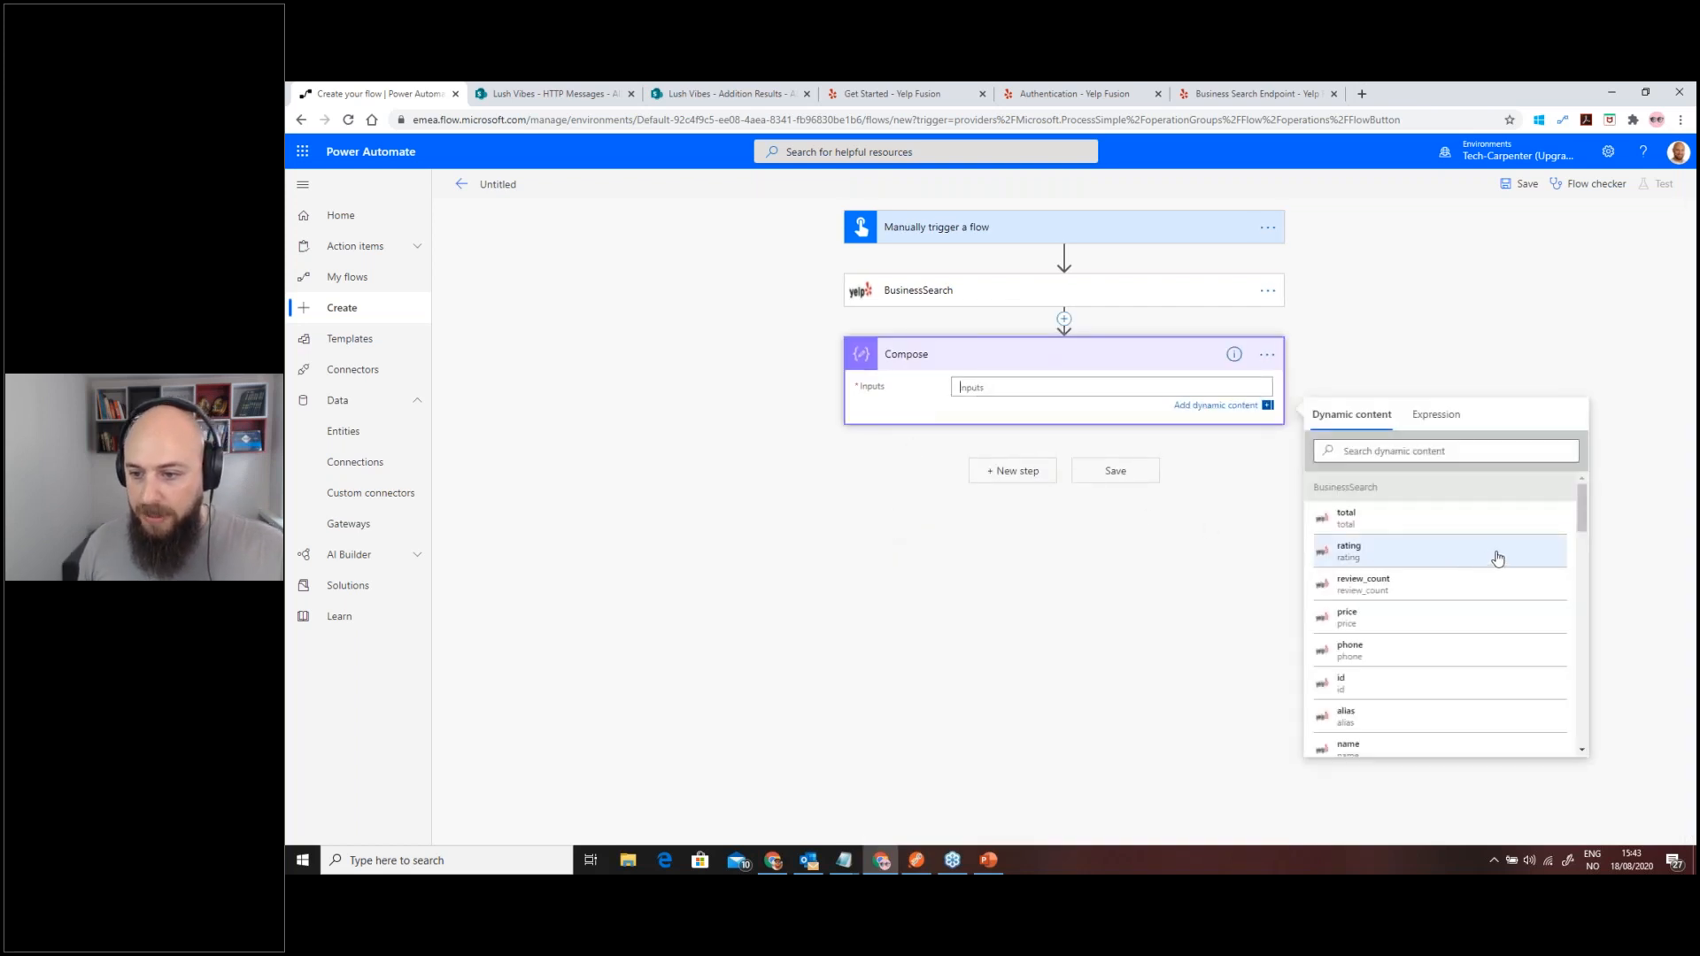
pyautogui.scroll(-6, 1496, 557)
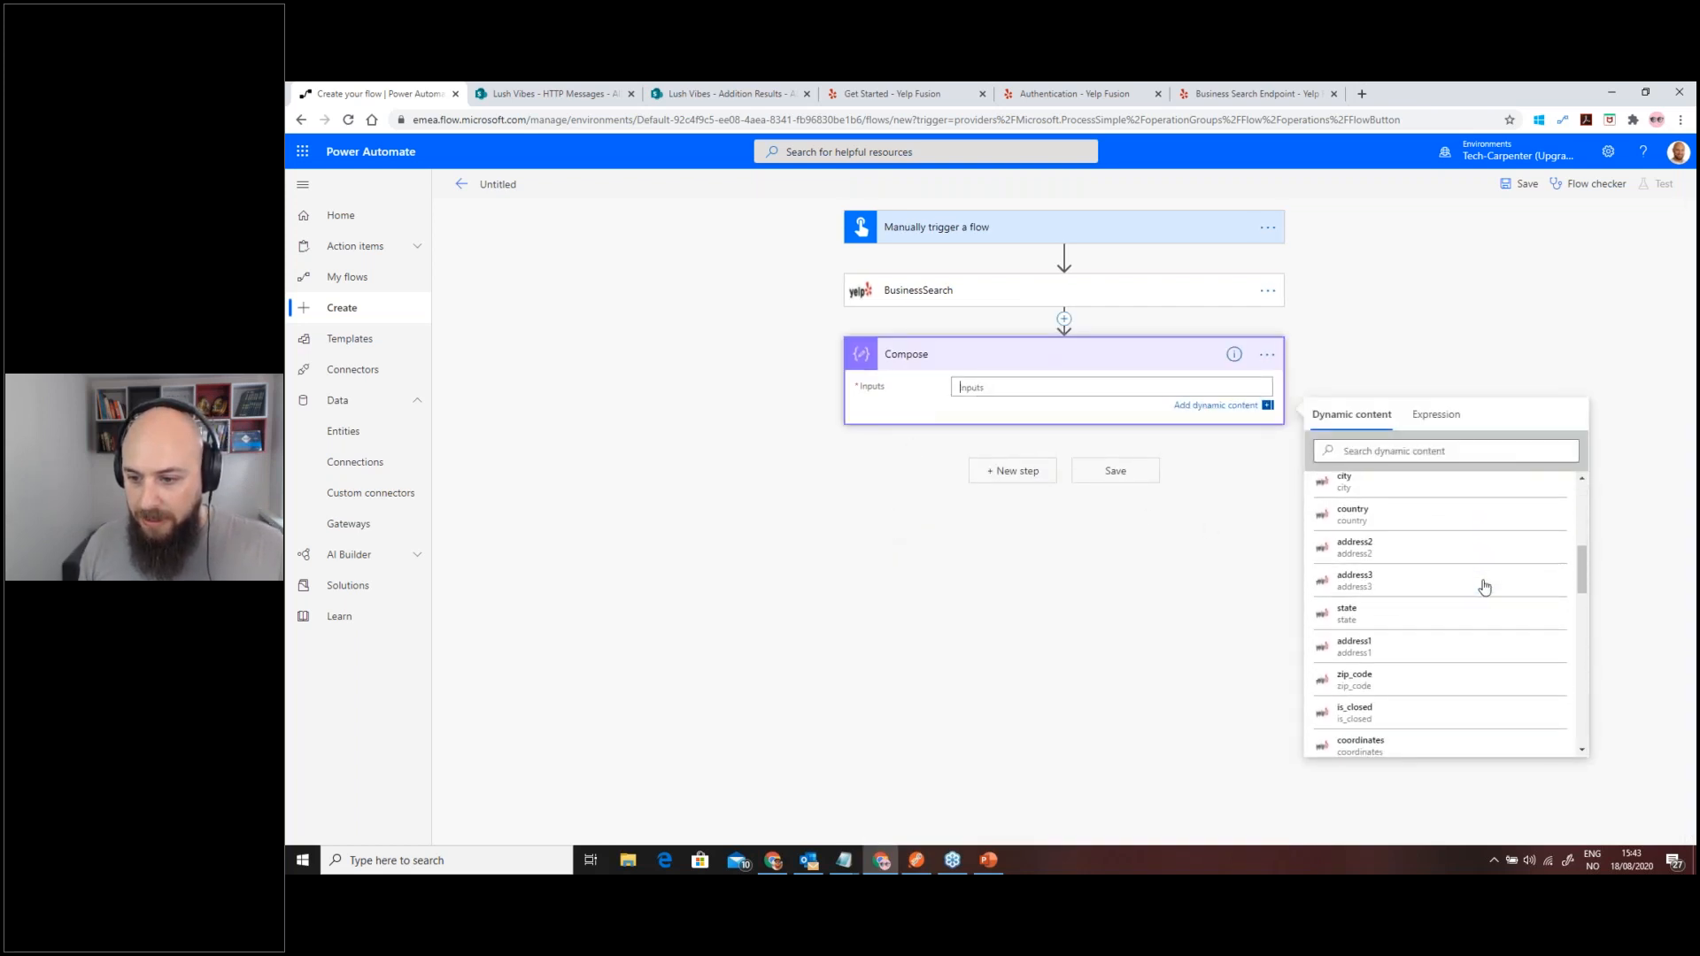
pyautogui.scroll(-4, 1485, 587)
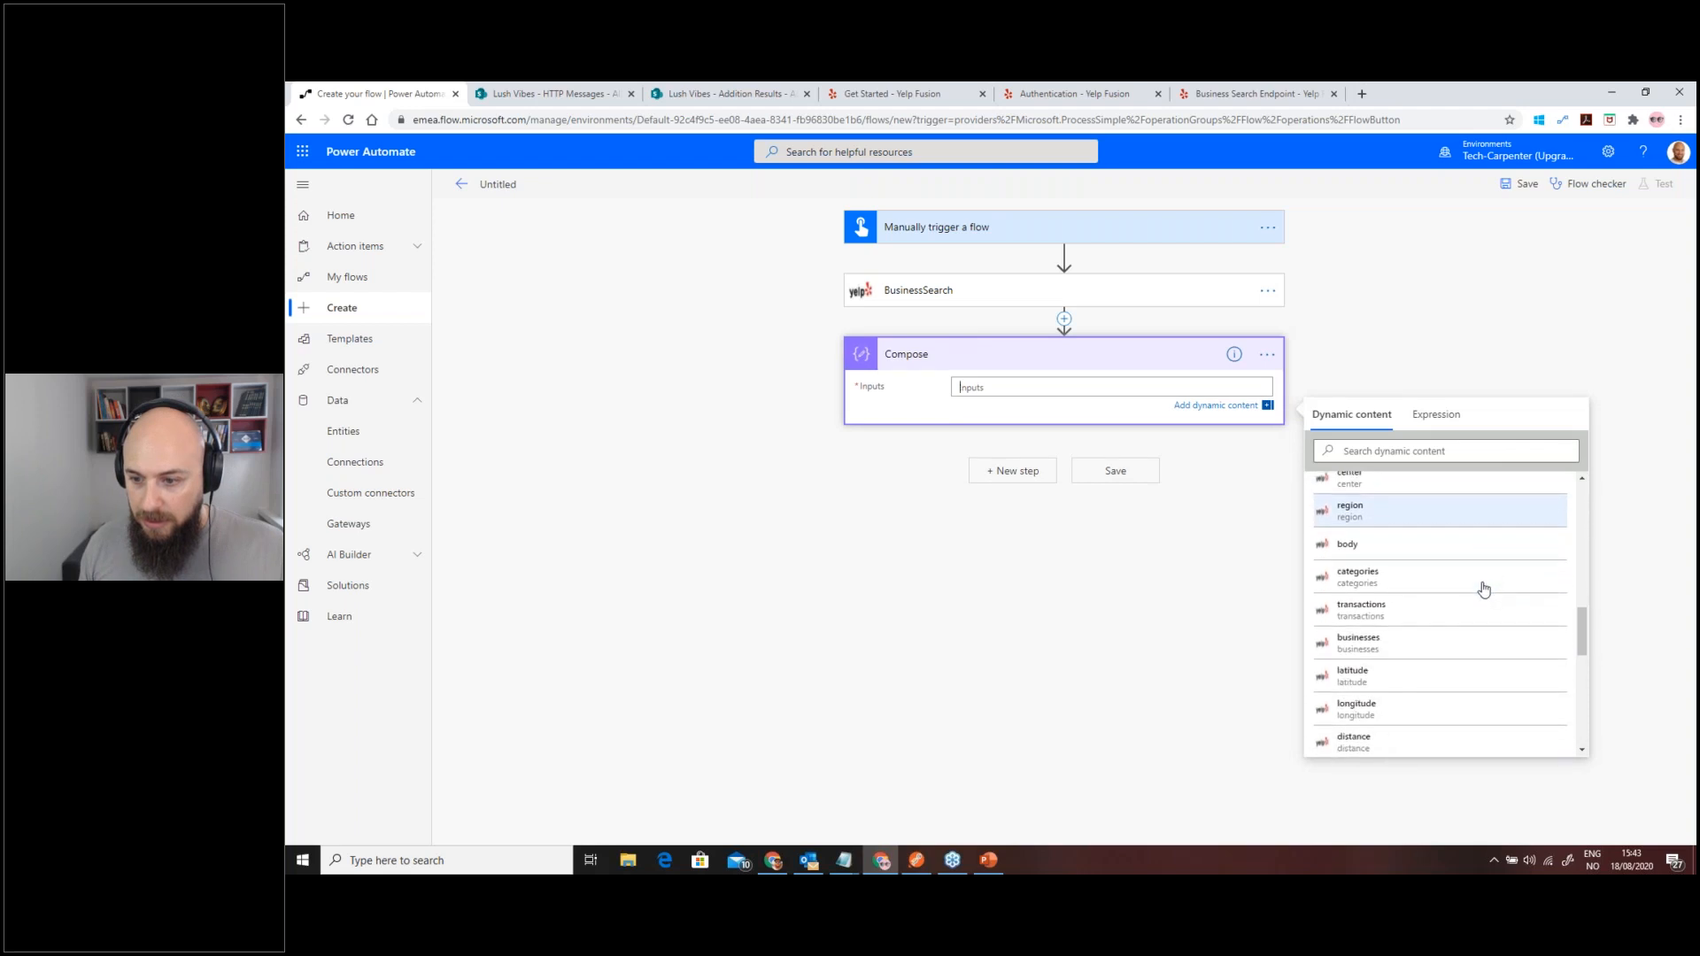
pyautogui.click(1440, 639)
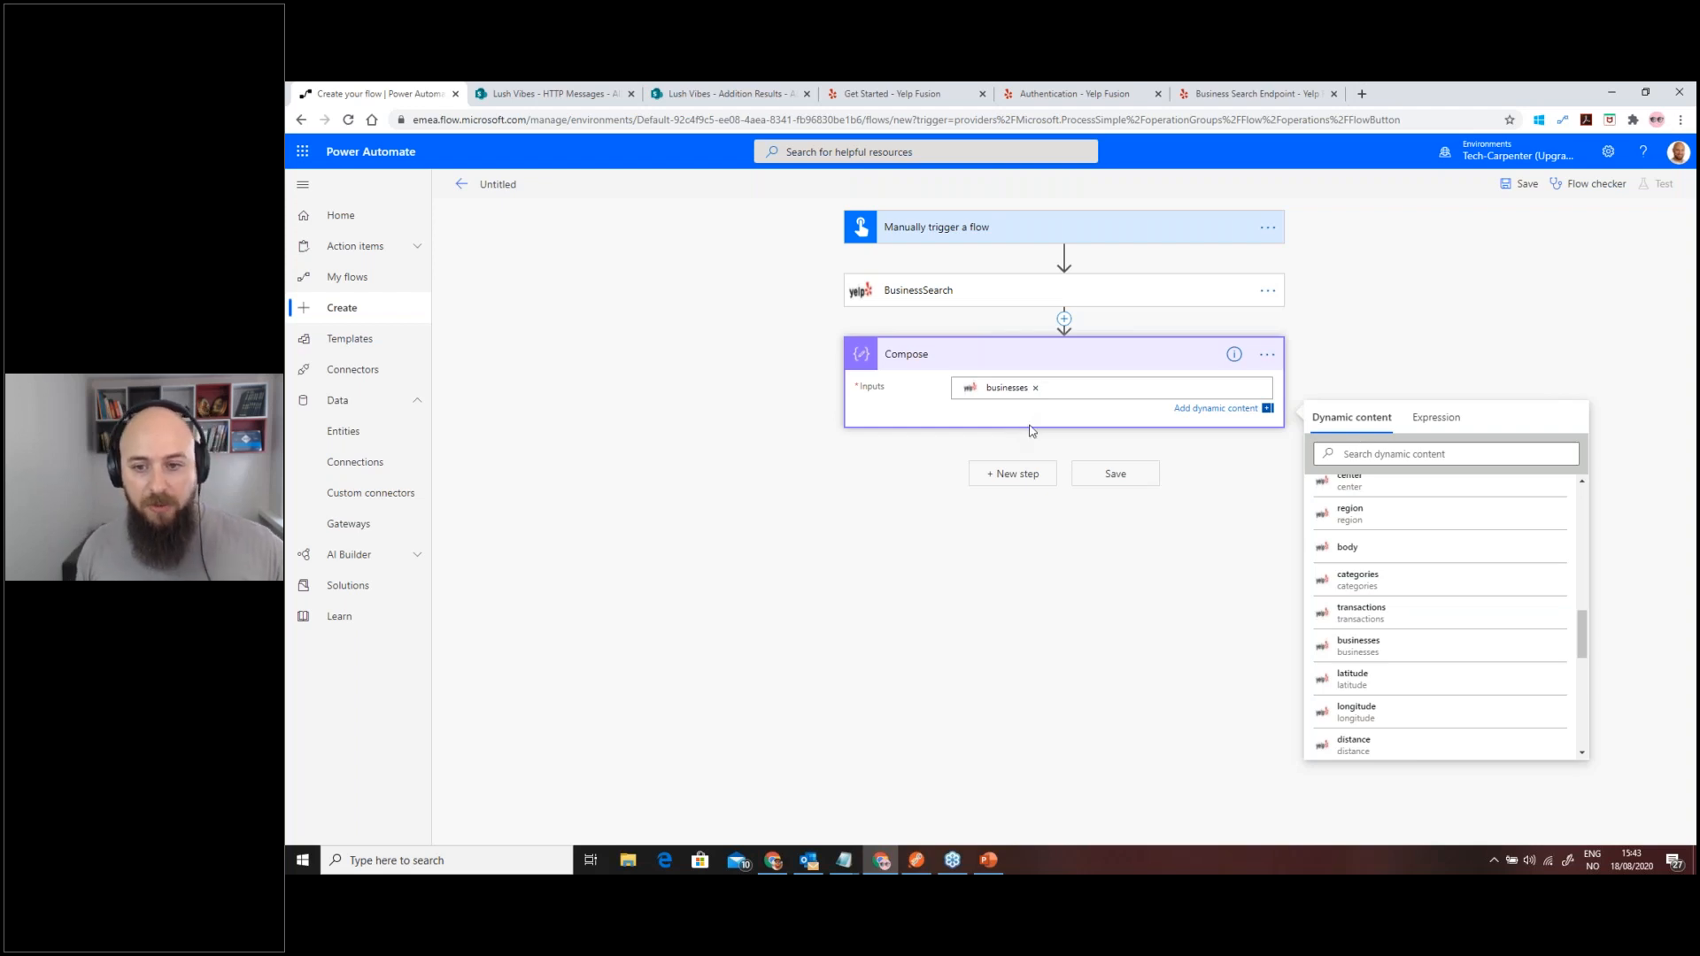
# - Save the flow, start a test with a self-performed trigger action, continue with the ESPC_Webinar connection, and allow location access
pyautogui.click(1107, 471)
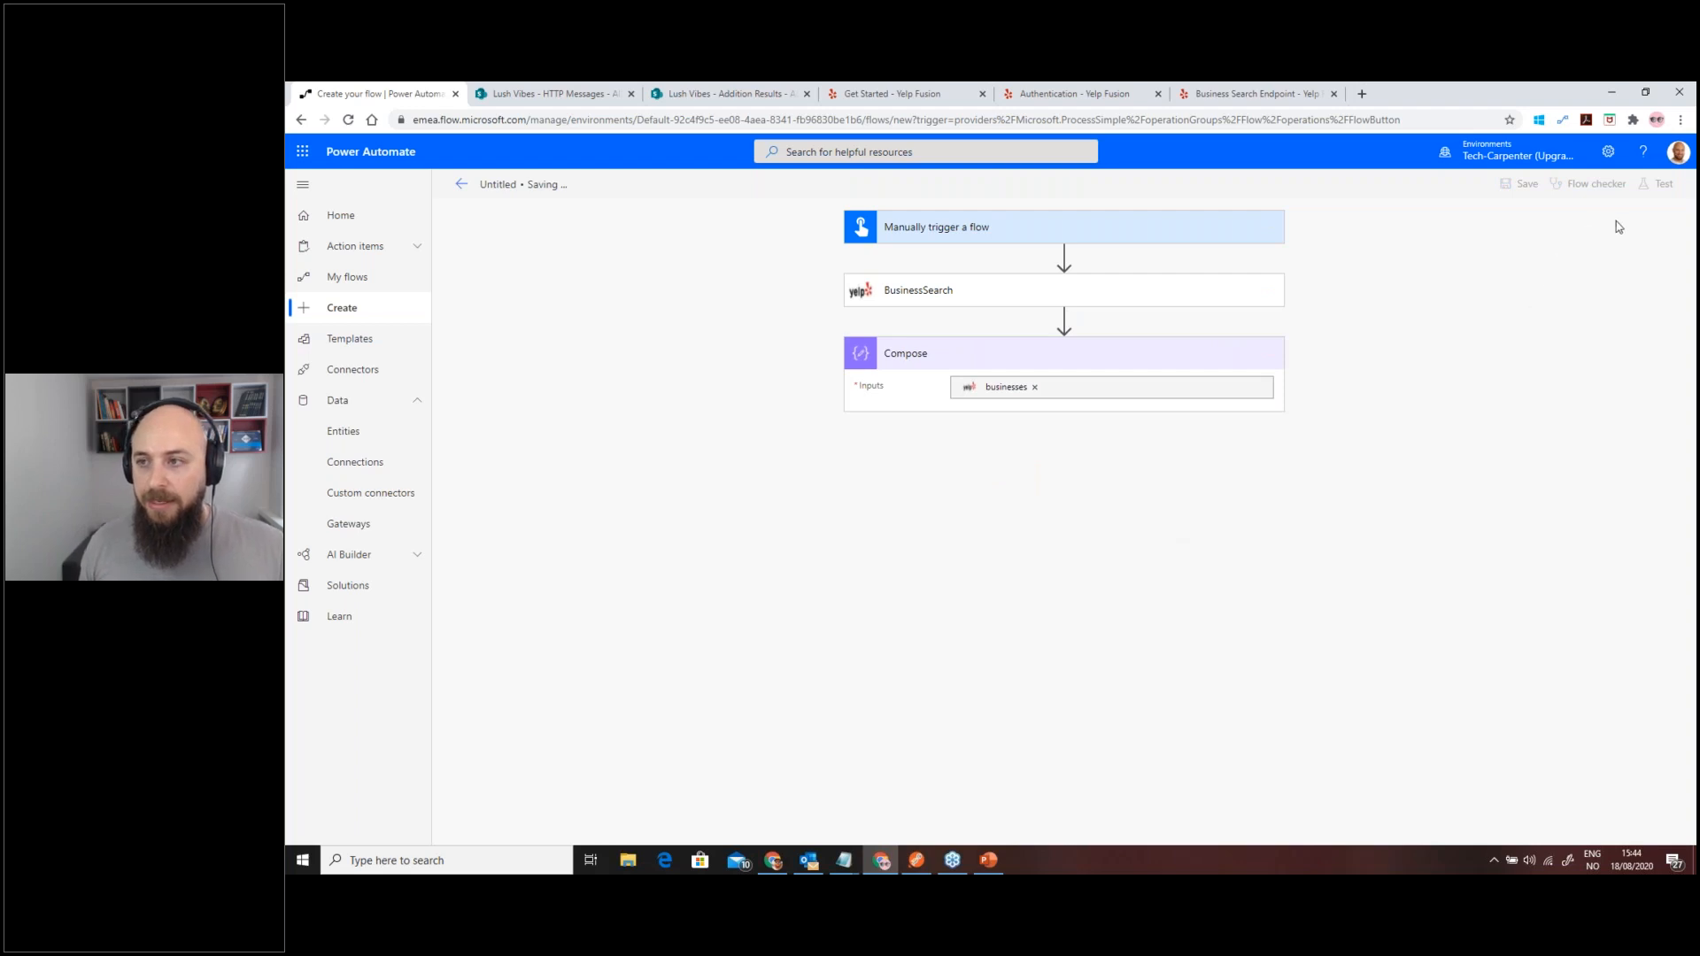
pyautogui.click(1657, 184)
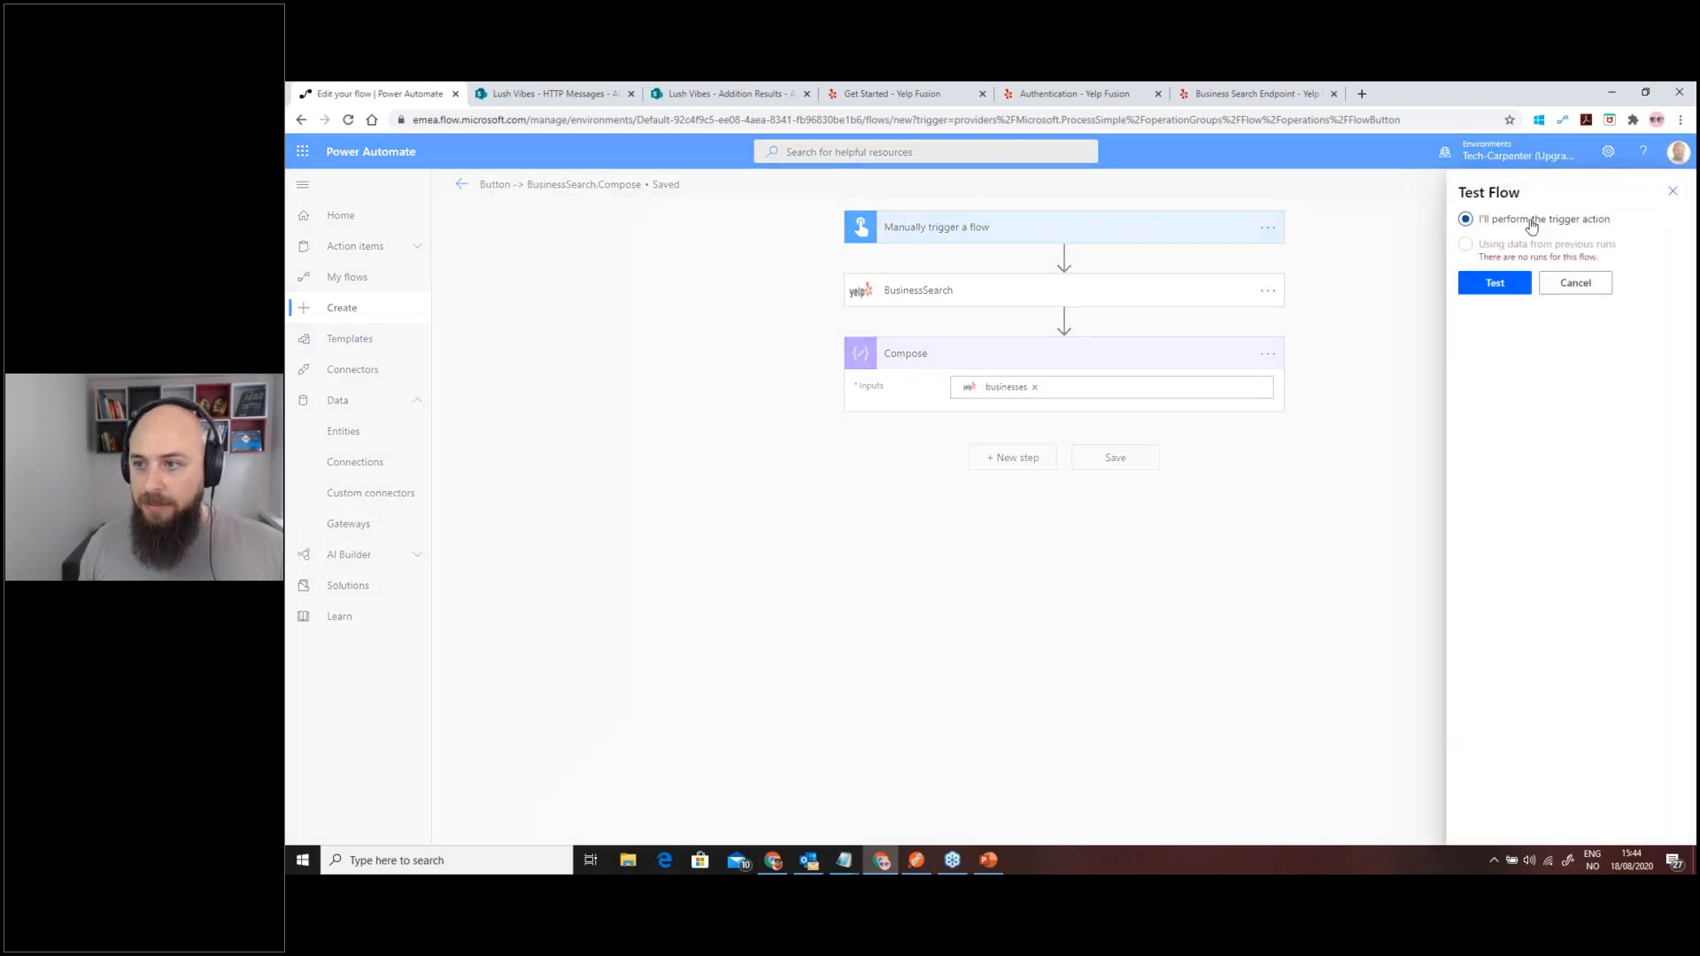
pyautogui.click(1503, 283)
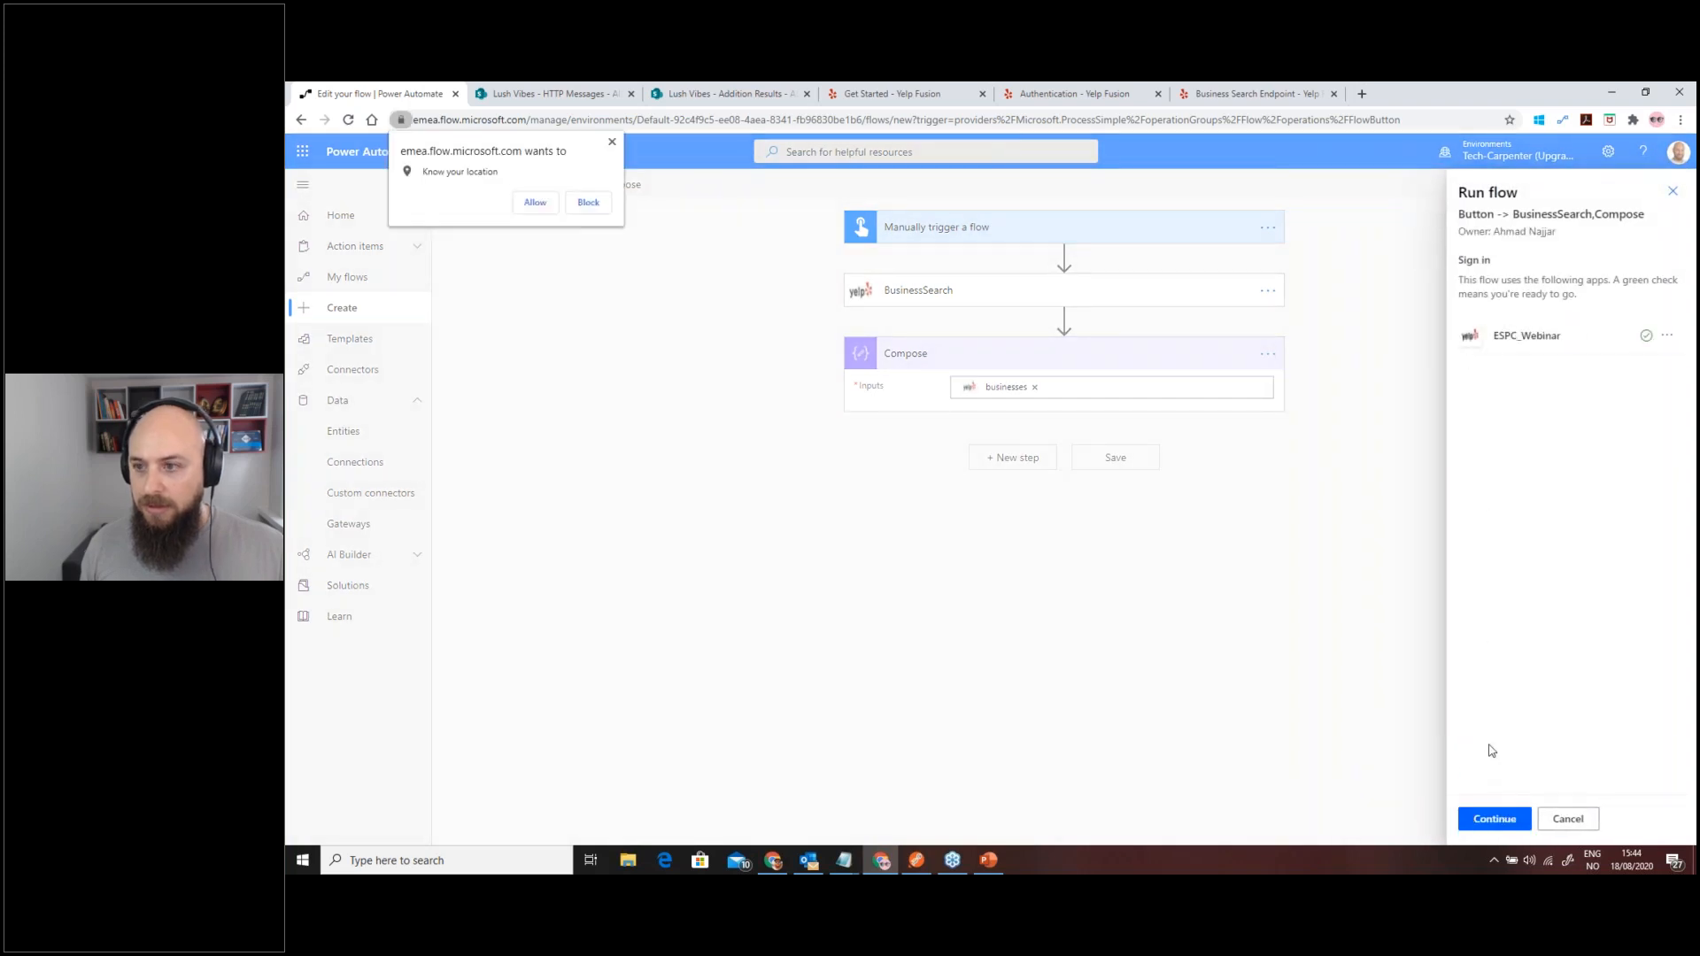
pyautogui.click(1479, 818)
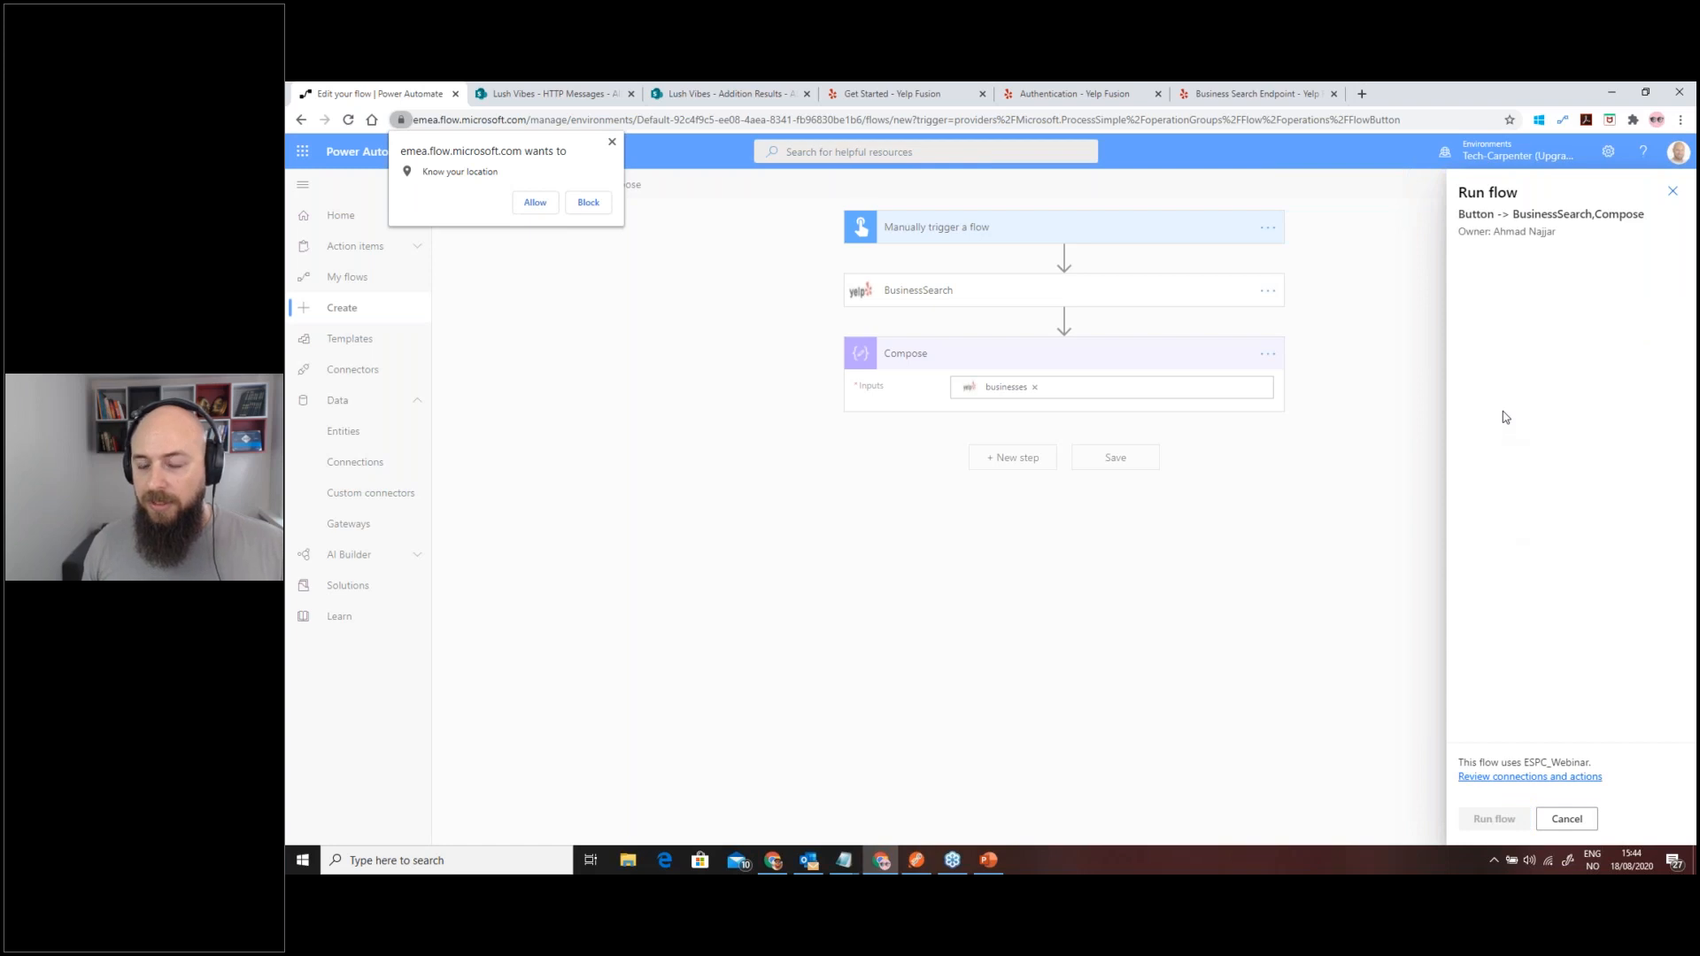
pyautogui.click(536, 199)
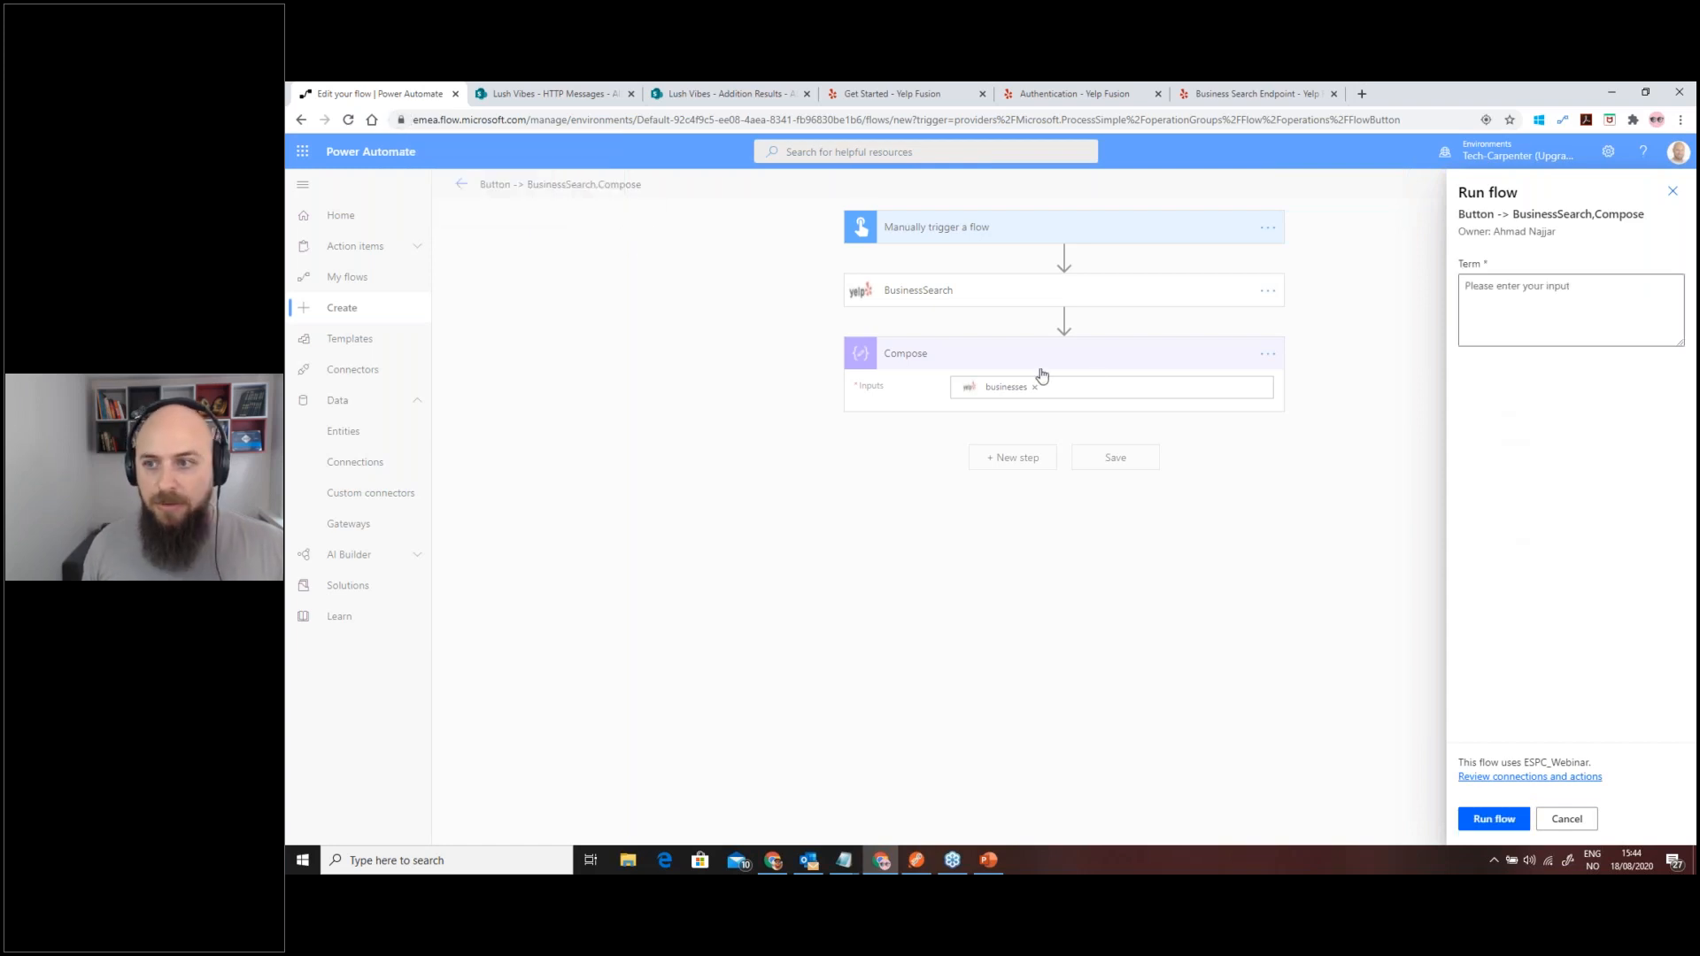
# - Run the flow with the term Burgers and examine the run's error details
pyautogui.click(1514, 289)
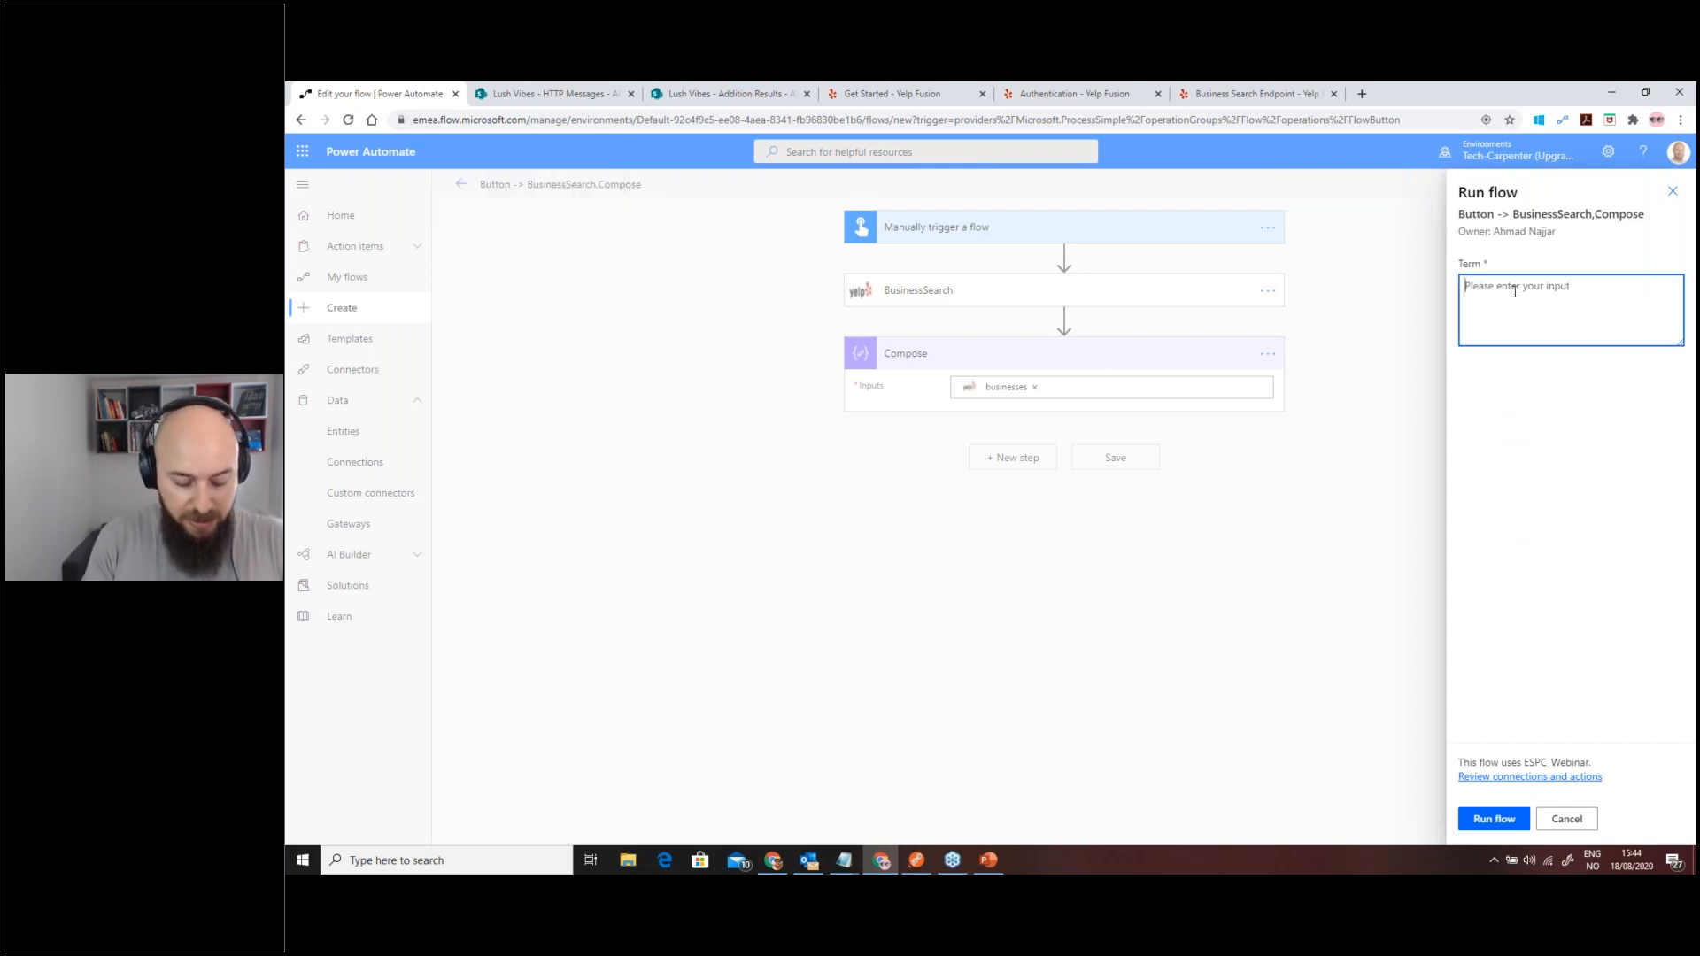
pyautogui.write('Burgers')
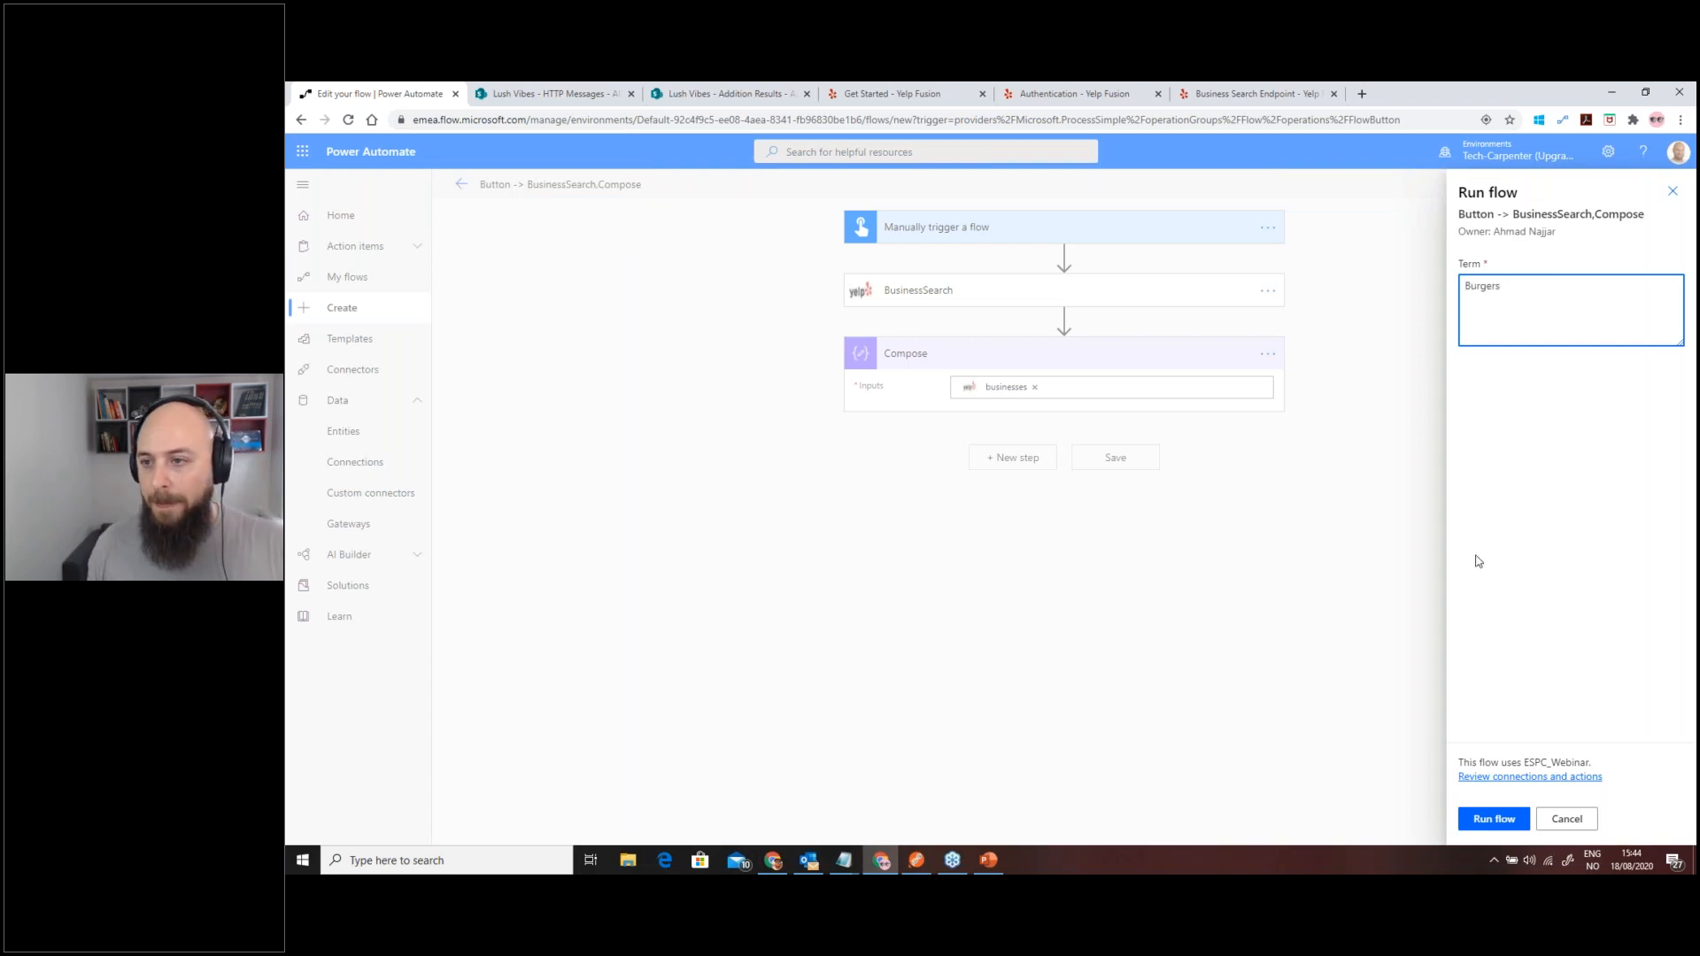
pyautogui.click(1489, 820)
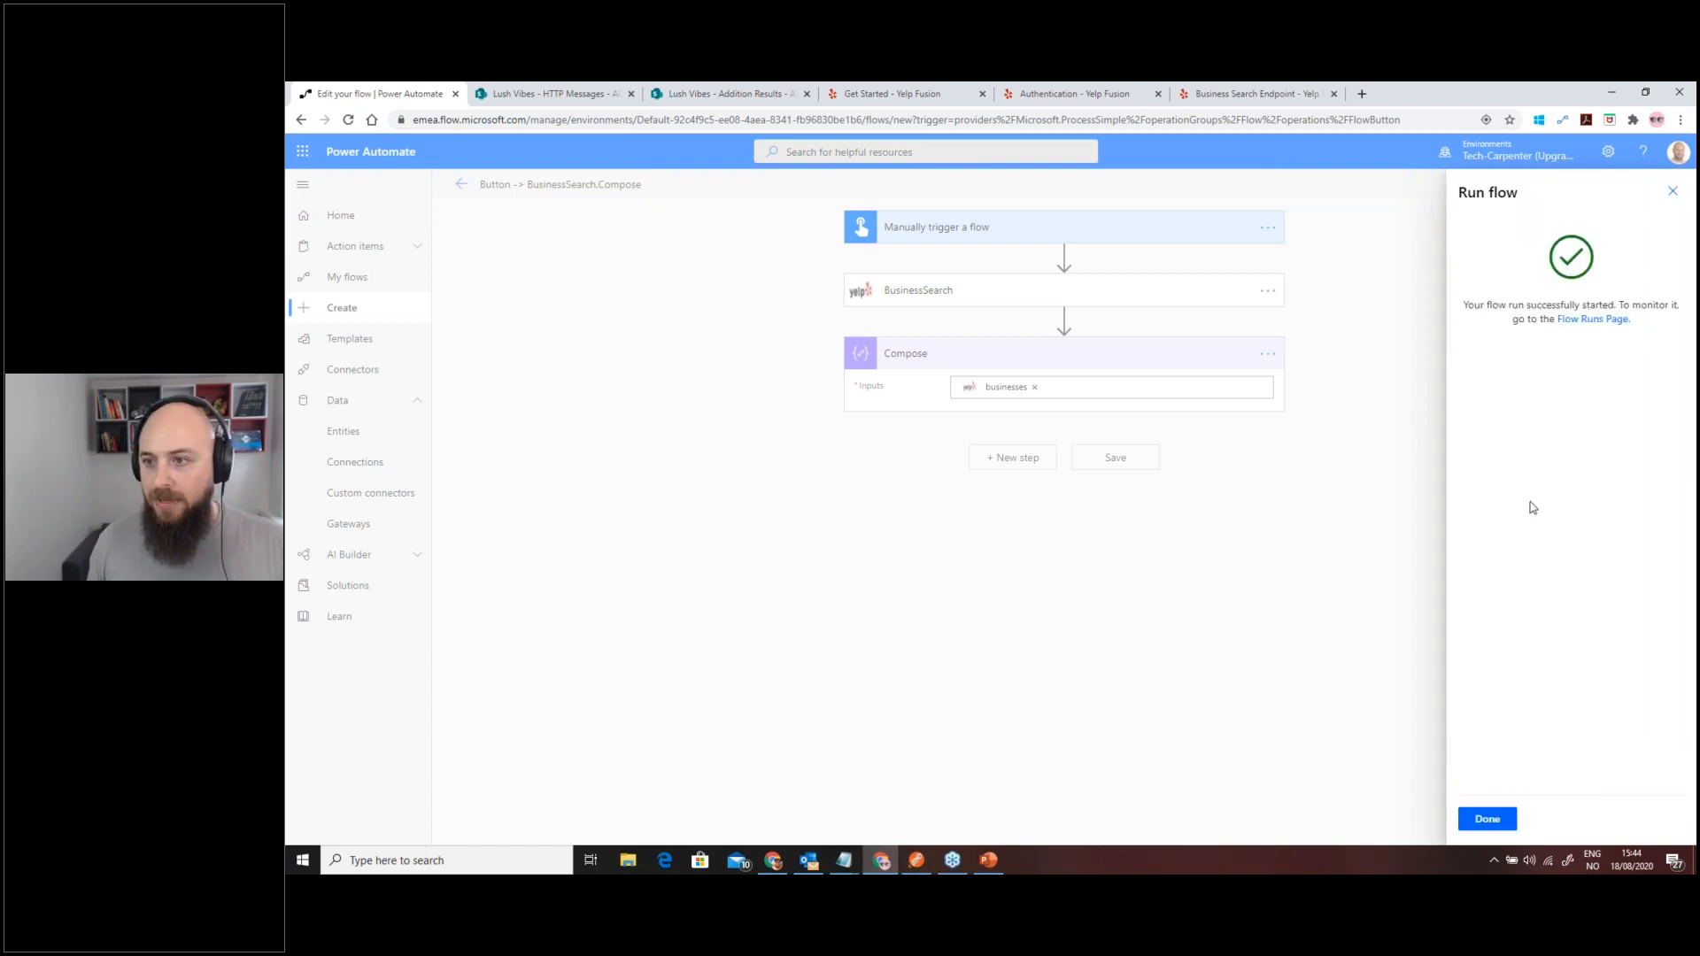
pyautogui.click(1489, 819)
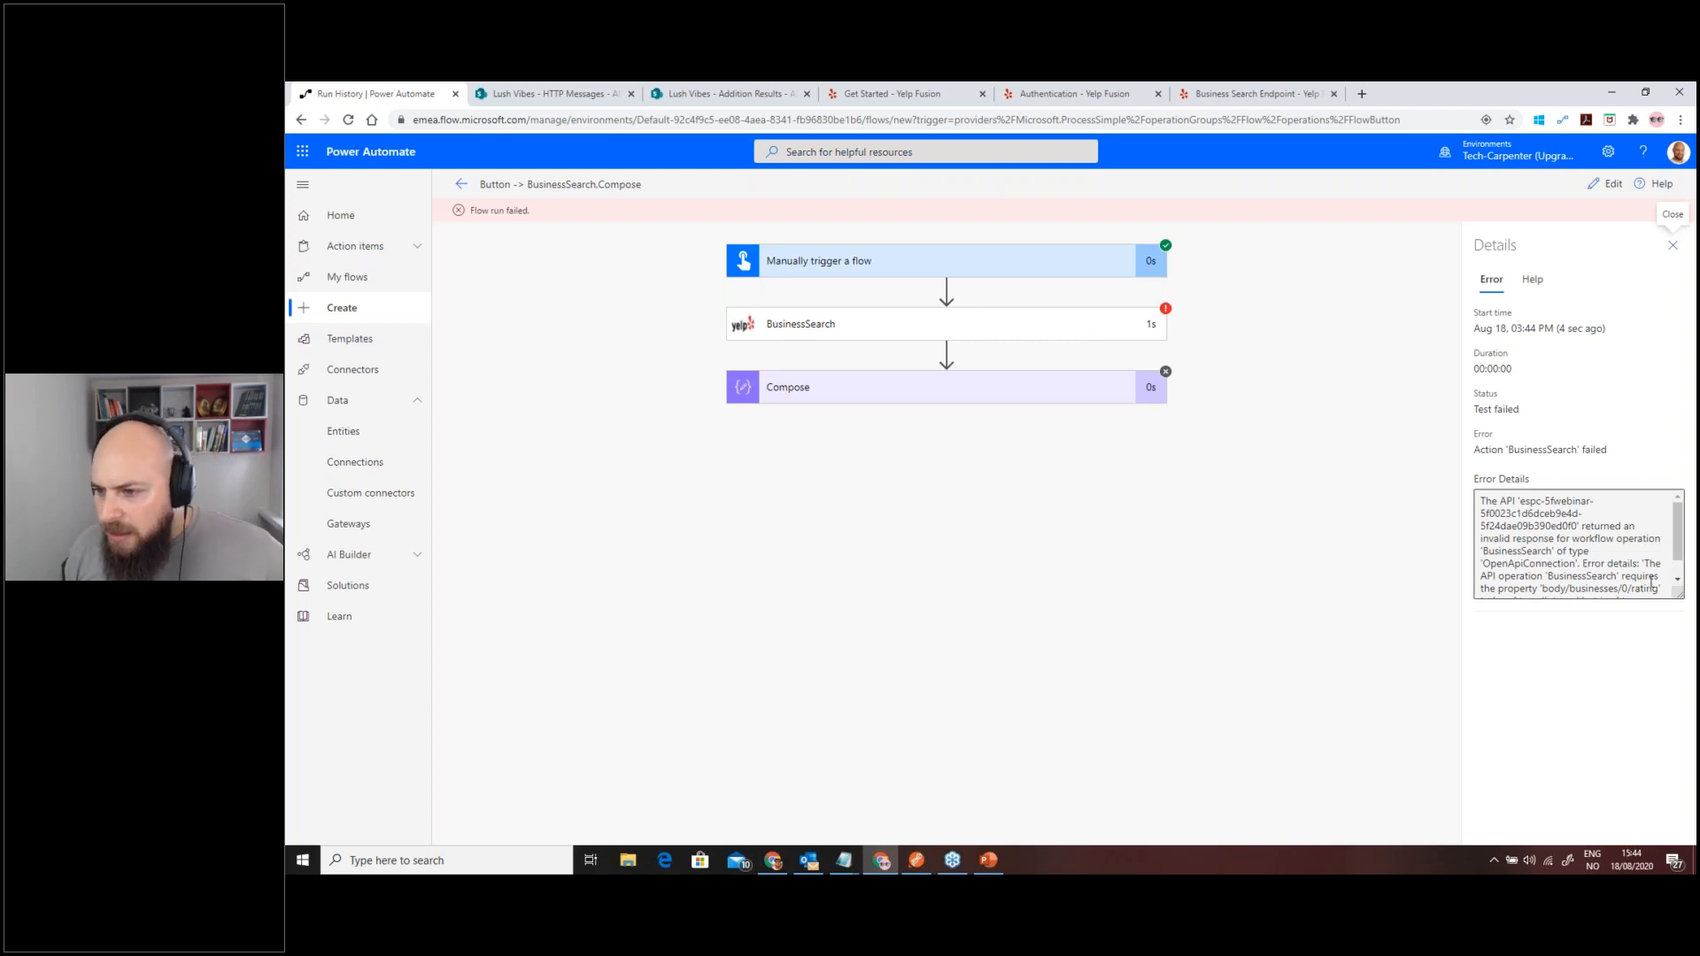
pyautogui.scroll(-1, 1648, 547)
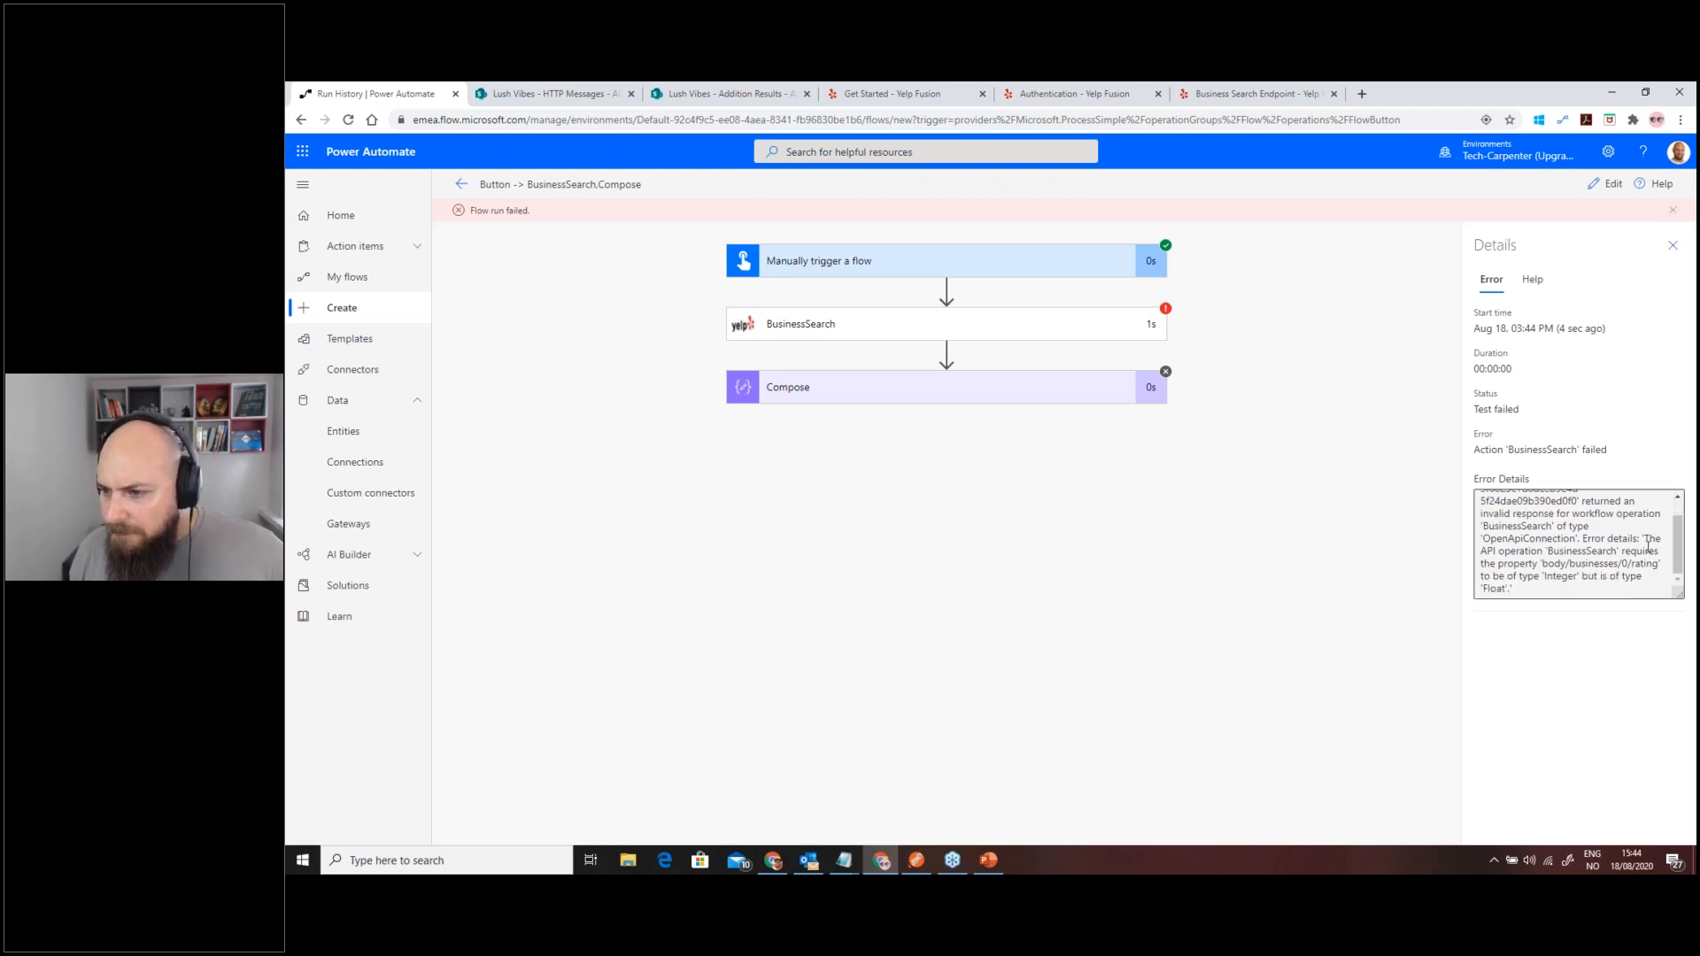
pyautogui.scroll(1, 1648, 548)
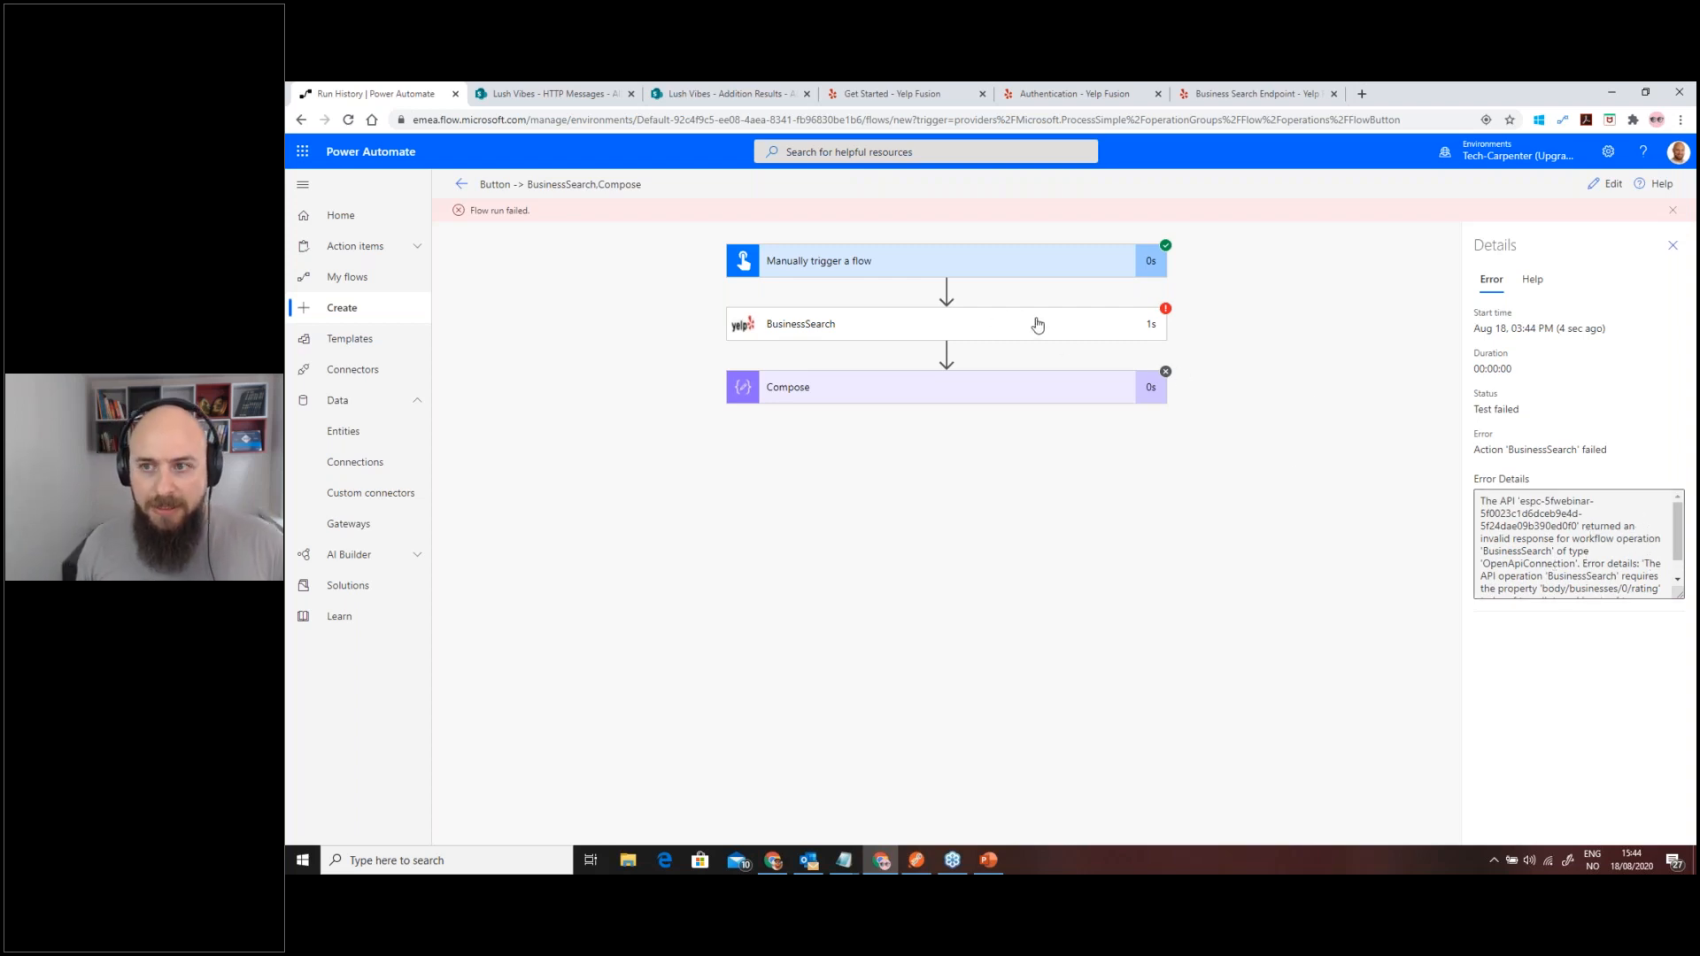
# - Reopen the flow for editing, replace BusinessSearch's location with Oslo, and save the flow
pyautogui.click(1607, 184)
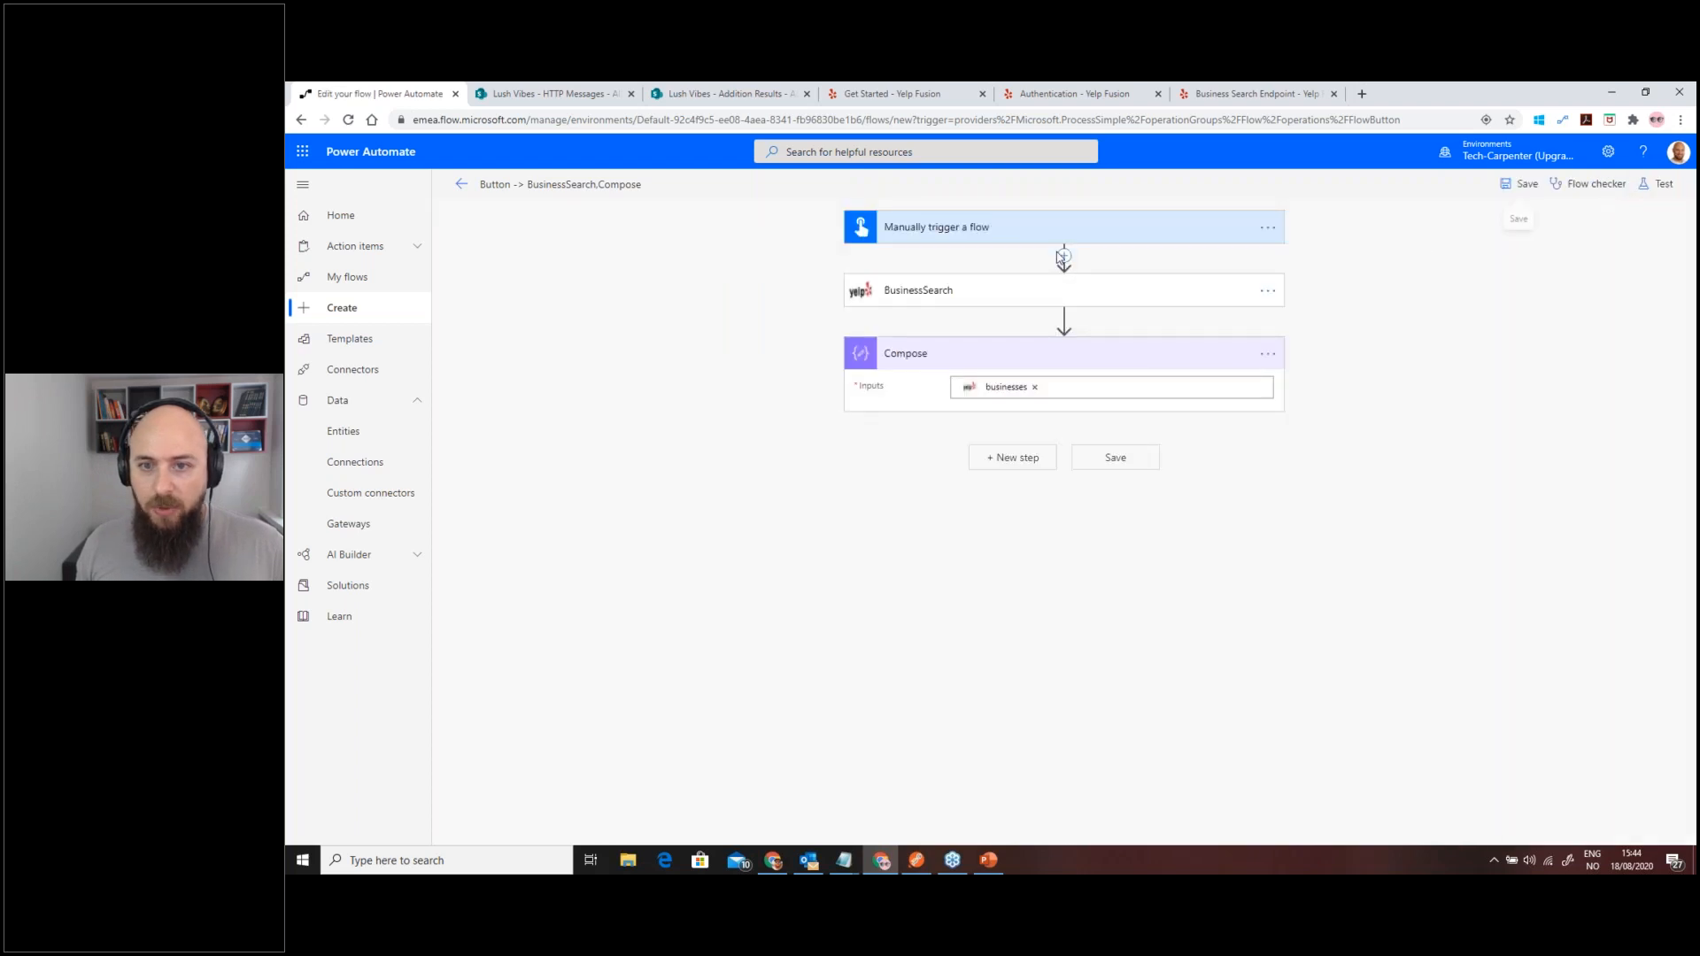
pyautogui.click(1097, 293)
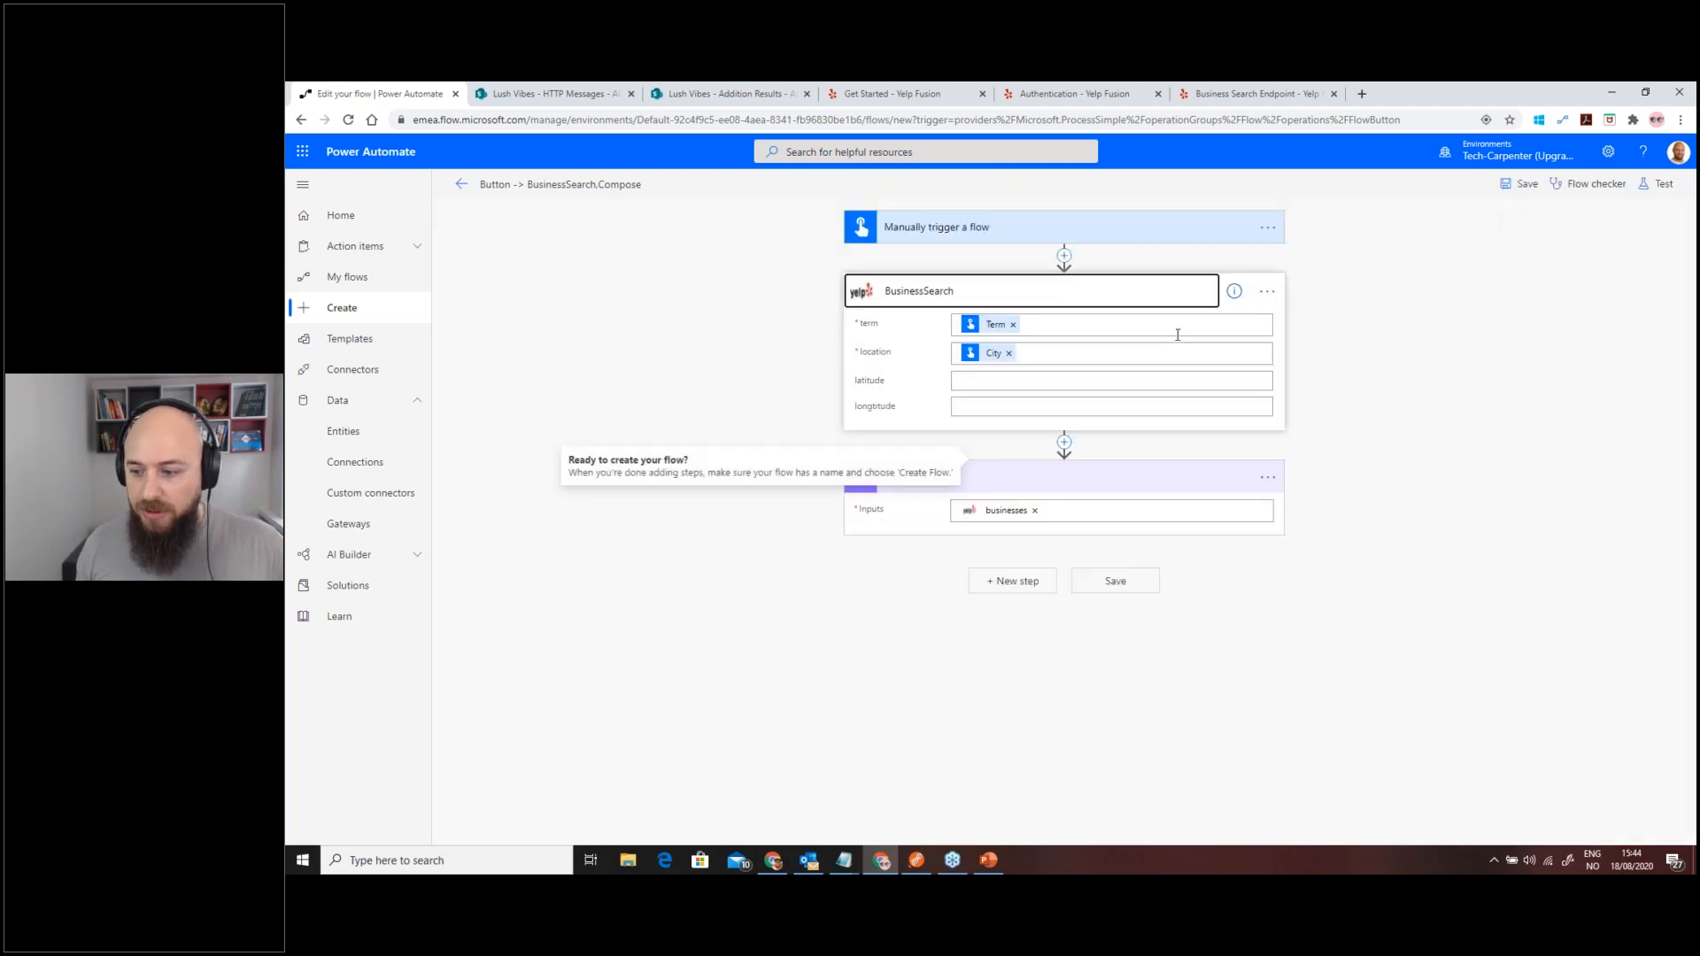
pyautogui.click(1008, 354)
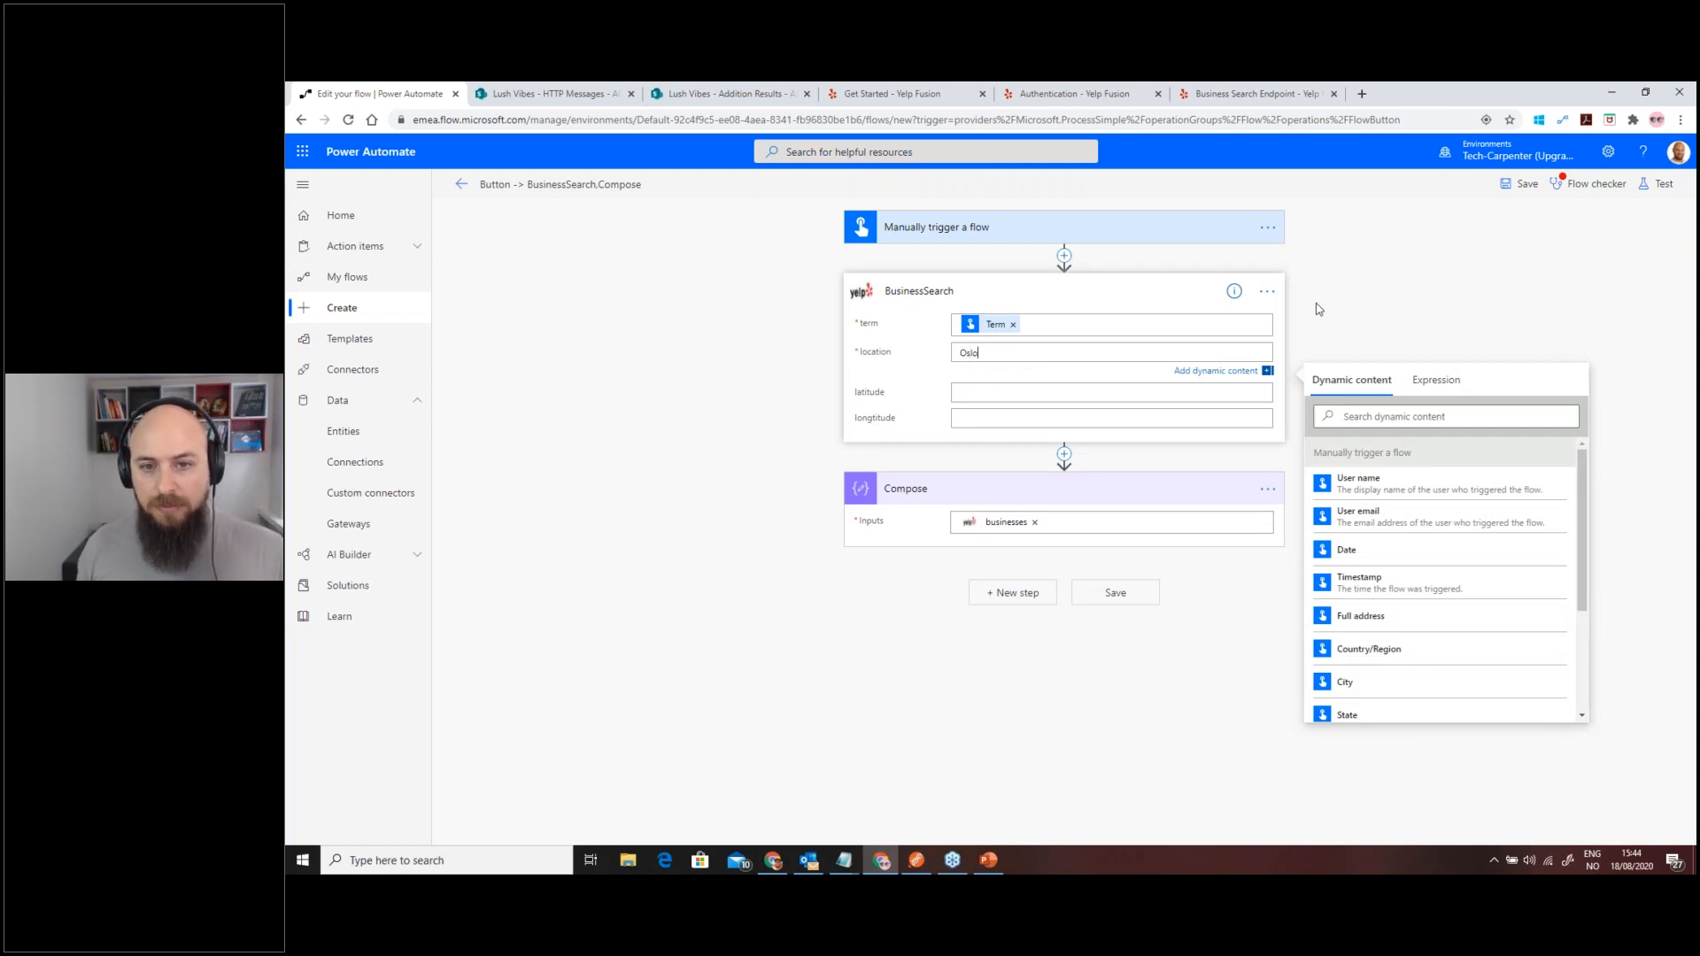
pyautogui.click(1522, 184)
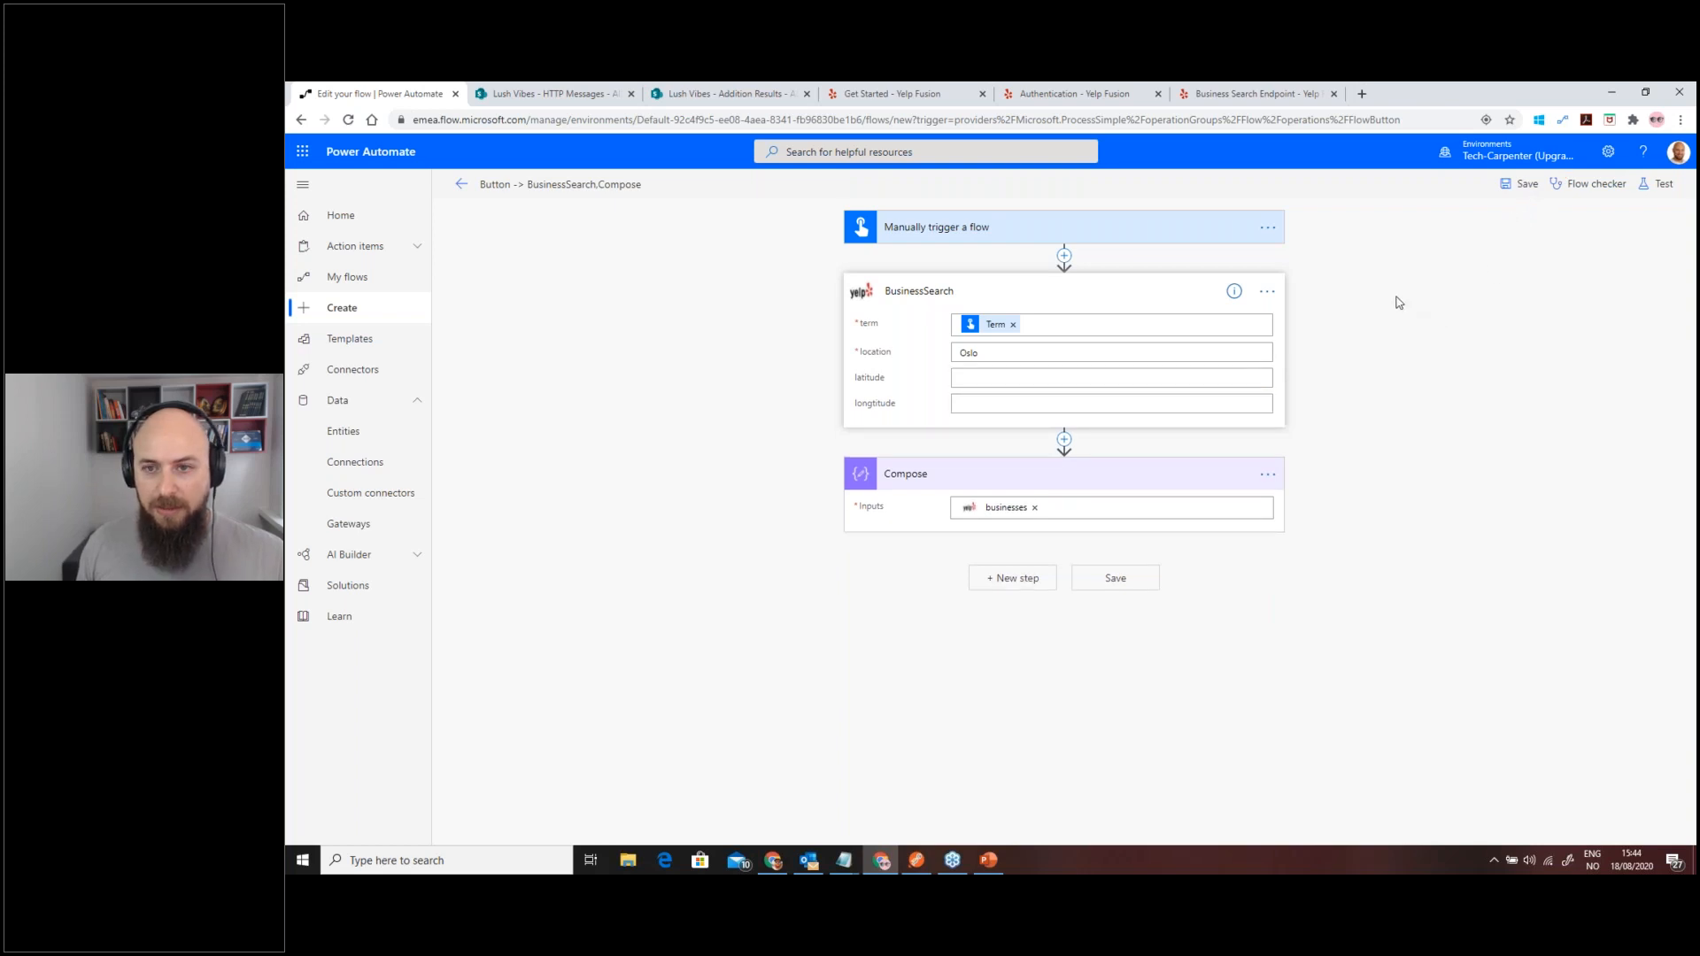
# - Save the flow and start another test using a self-performed trigger action
pyautogui.click(1658, 184)
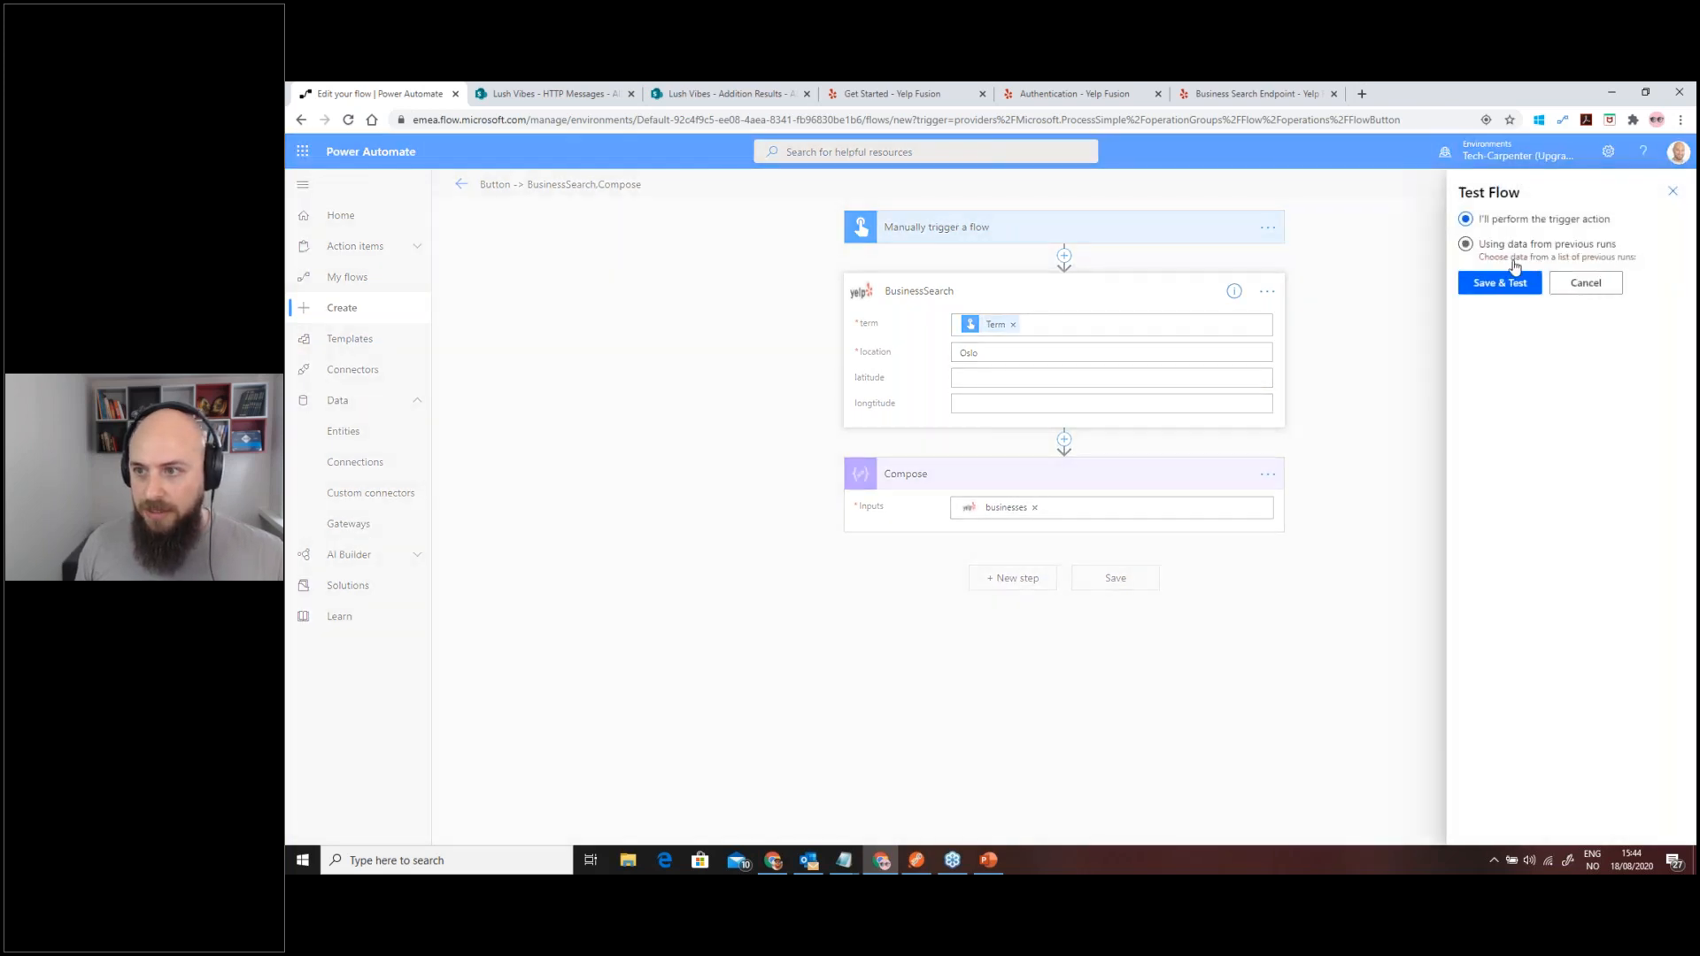
pyautogui.click(1479, 248)
pyautogui.click(1494, 227)
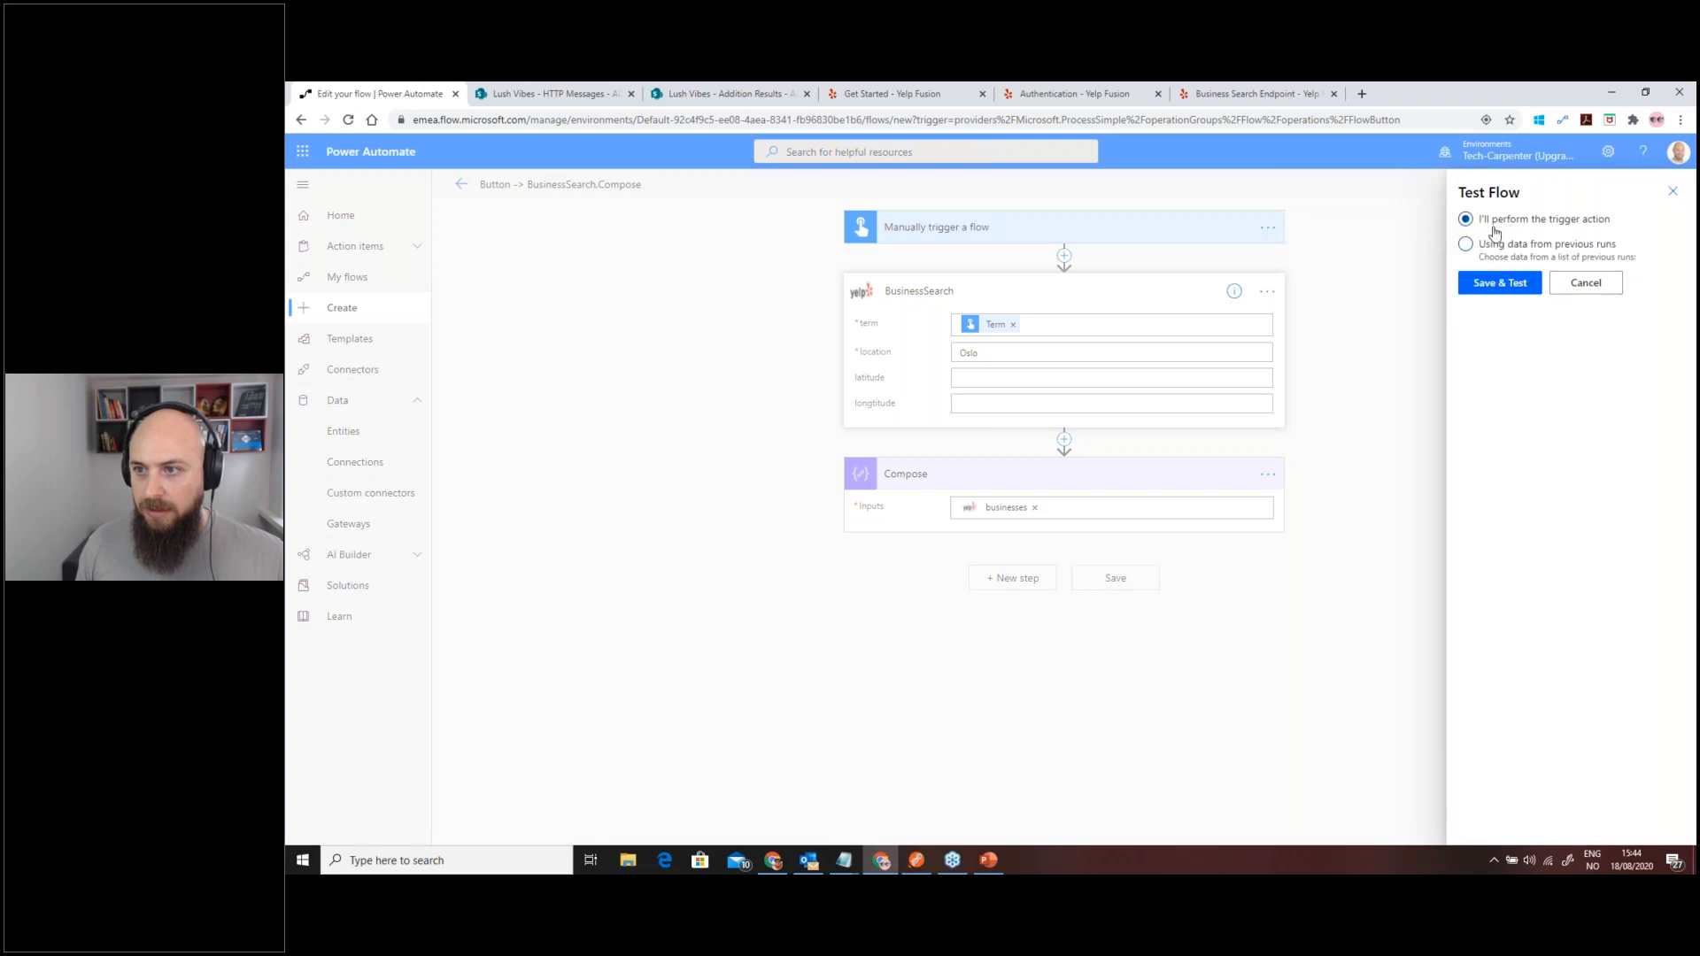
pyautogui.click(1508, 273)
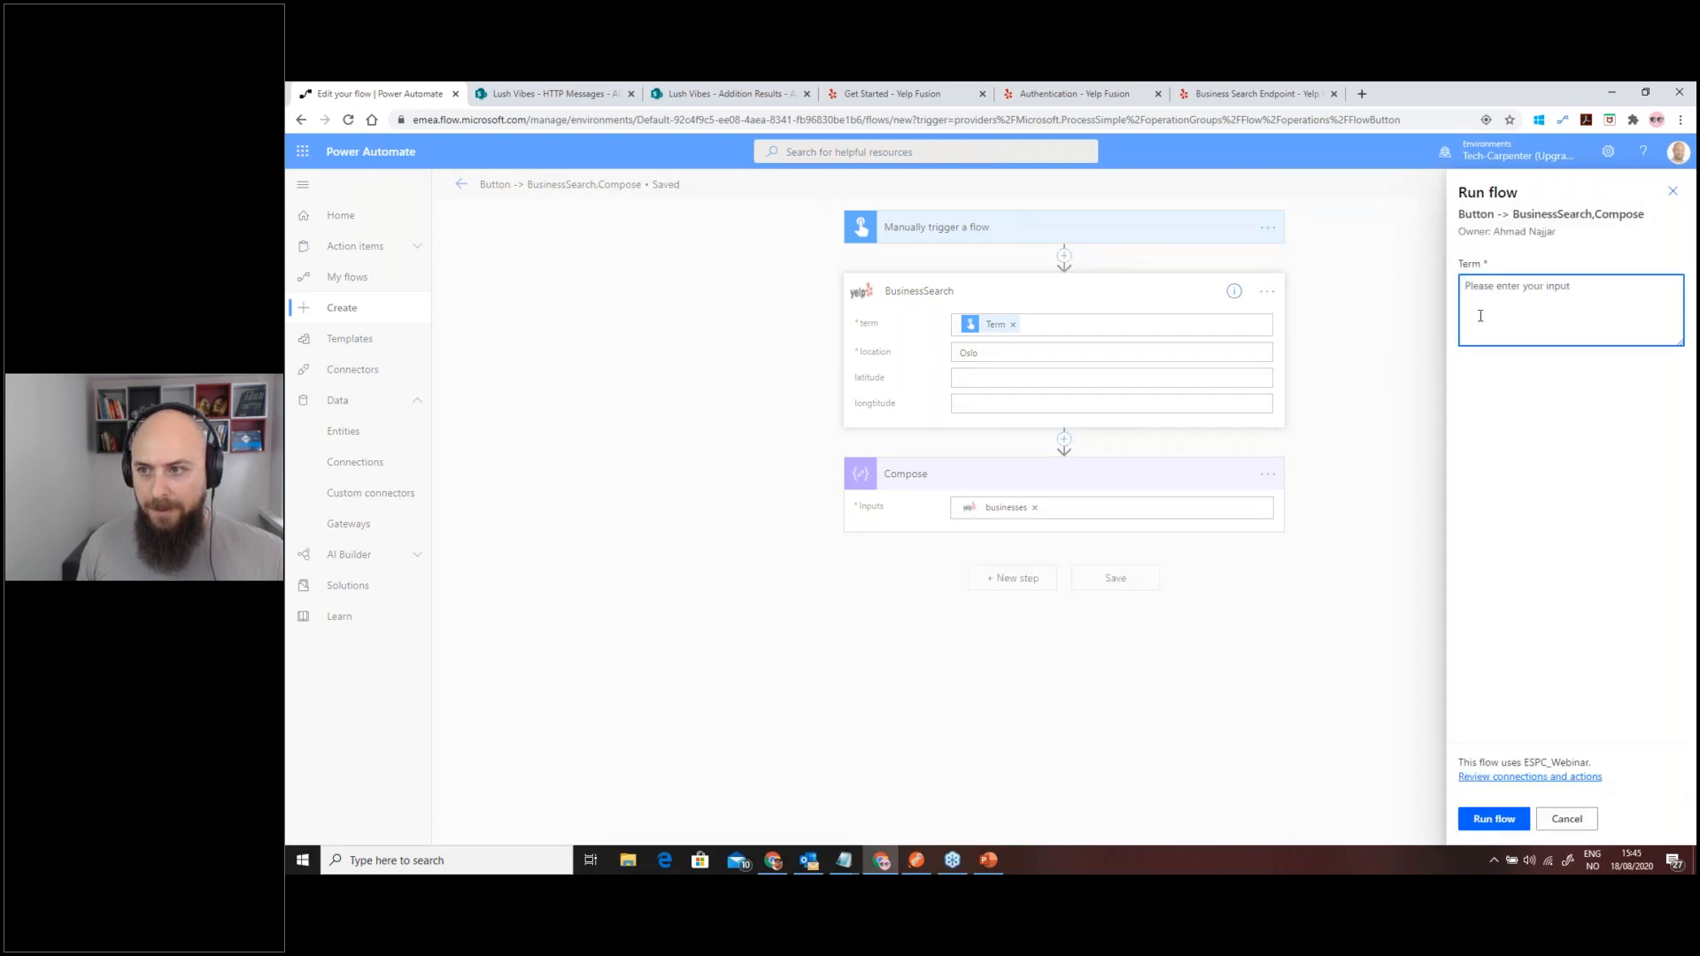
# - Run the test with the term Burgers and inspect the run's error details and the BusinessSearch action
pyautogui.write('Burge')
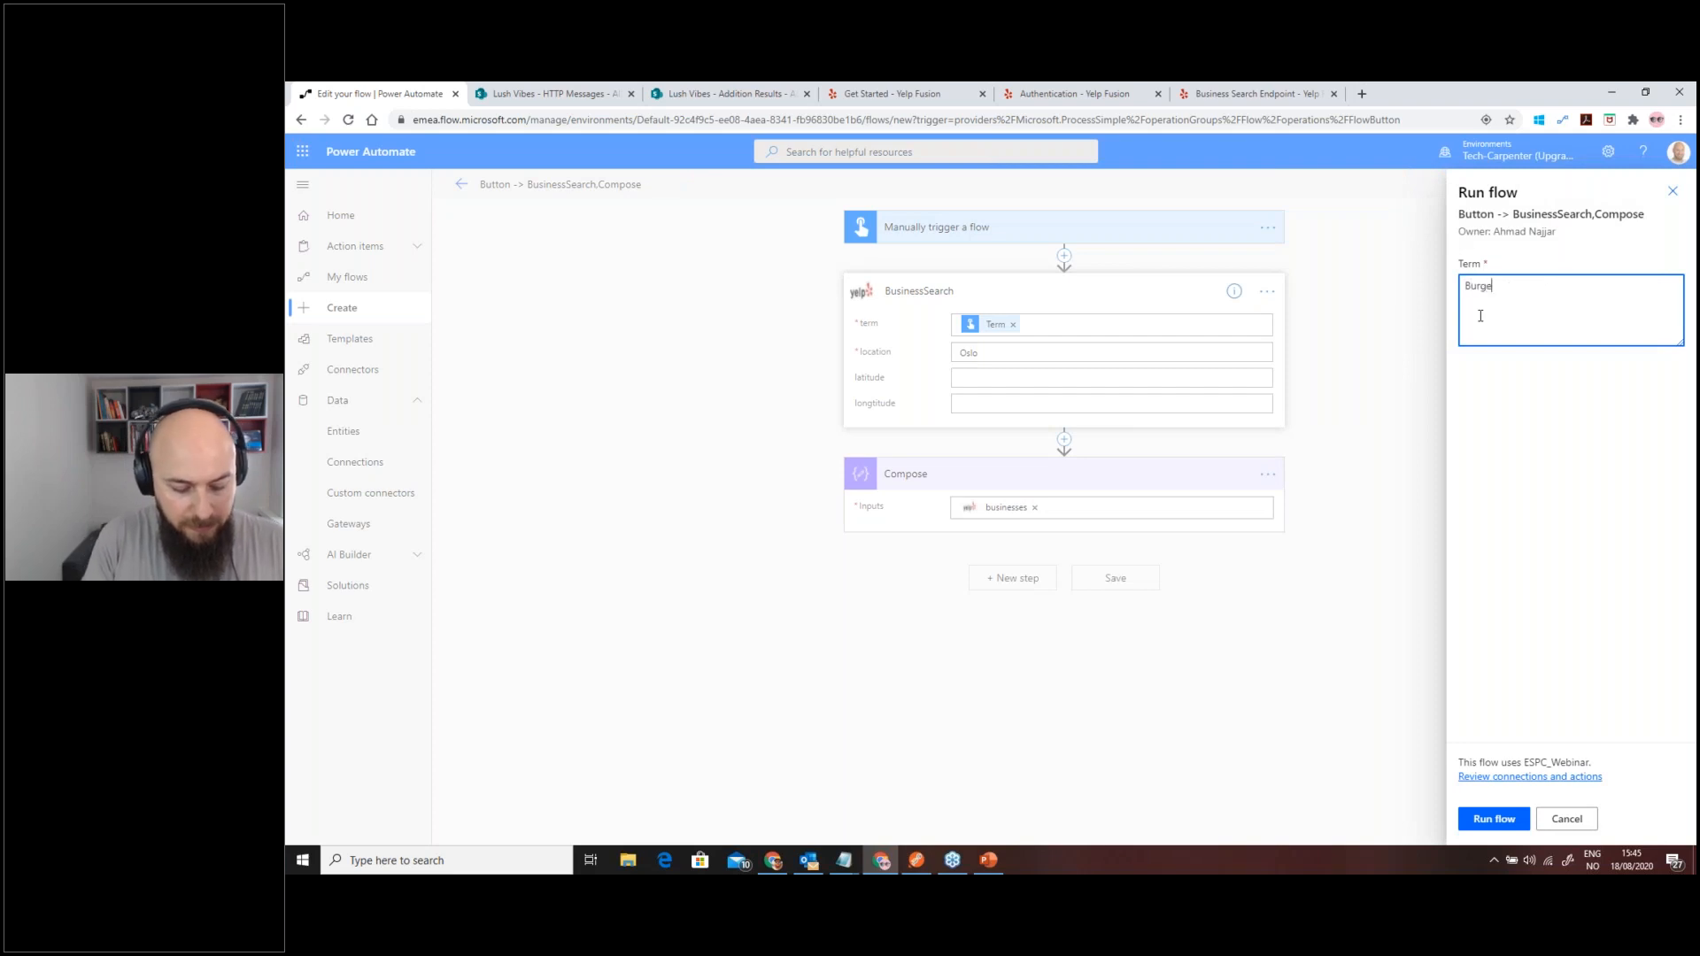
pyautogui.write('rs')
pyautogui.click(1507, 819)
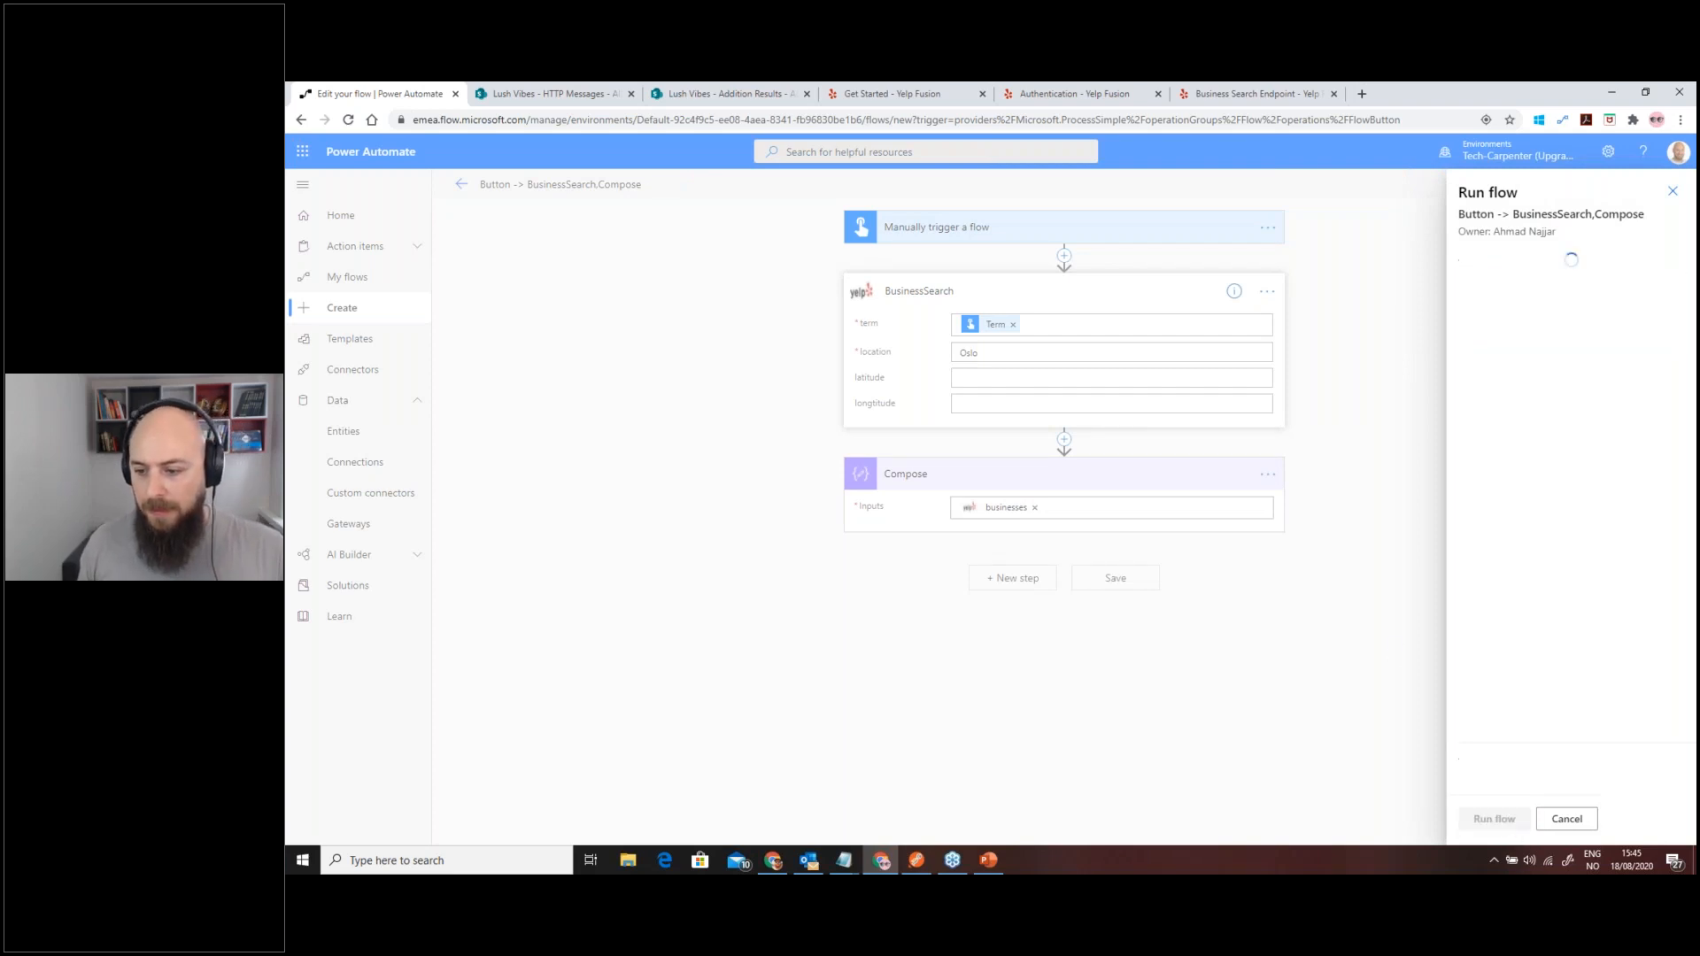
pyautogui.click(1484, 816)
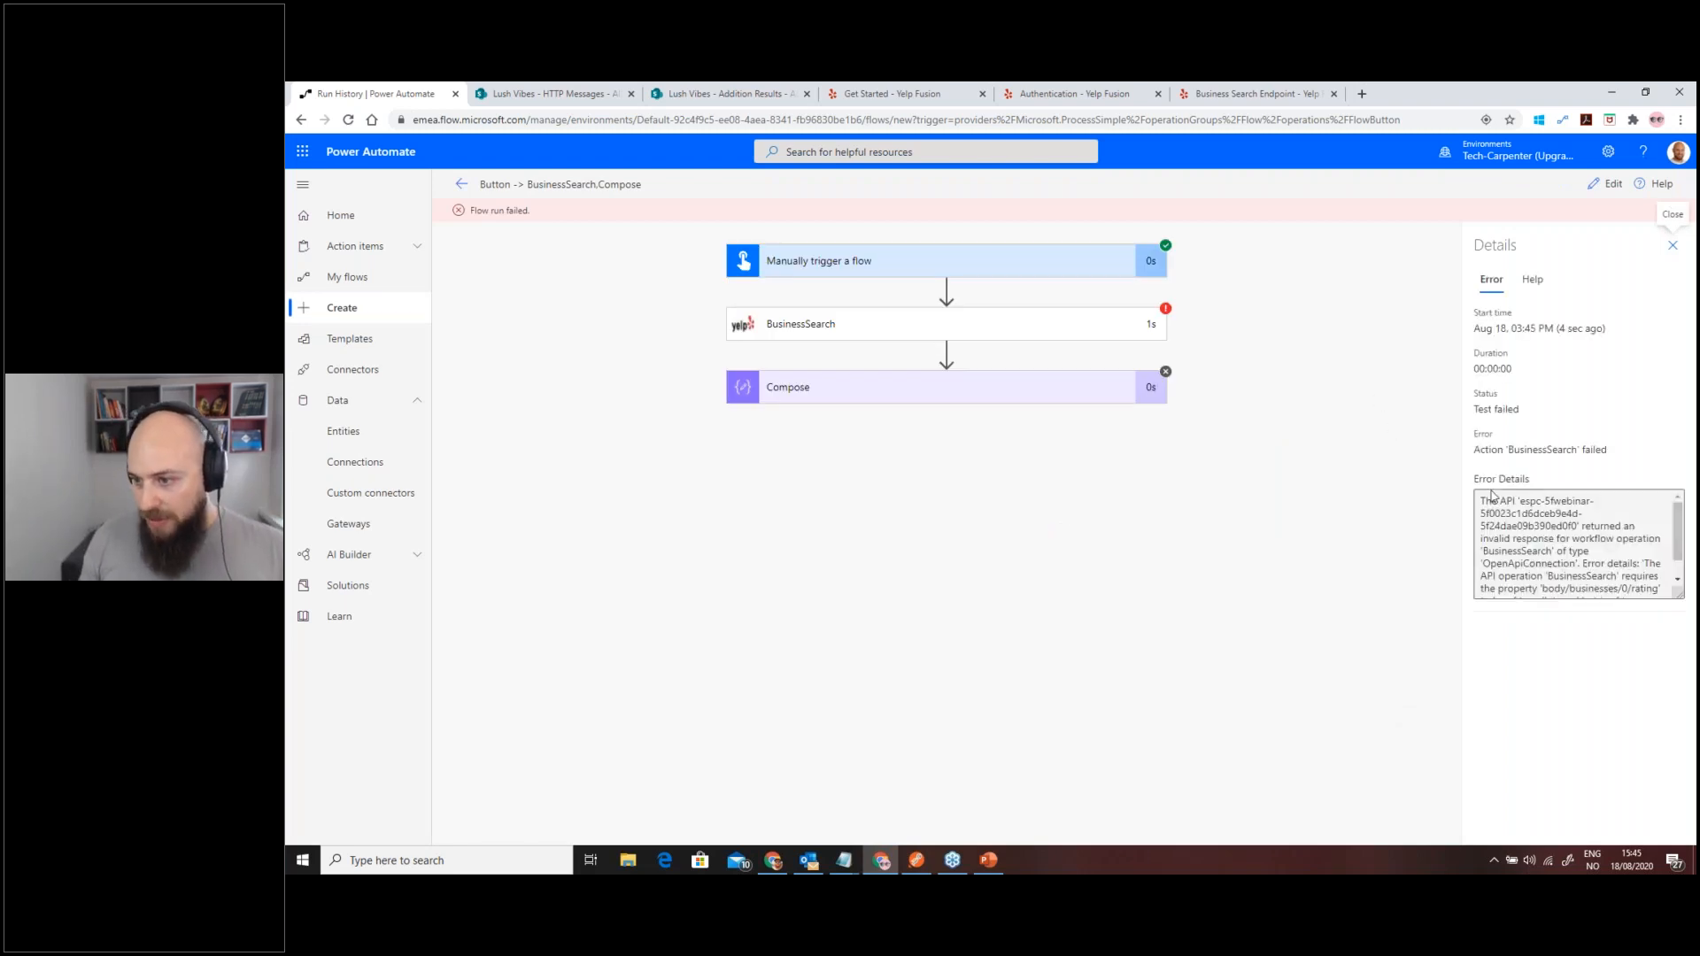
pyautogui.scroll(-1, 1621, 576)
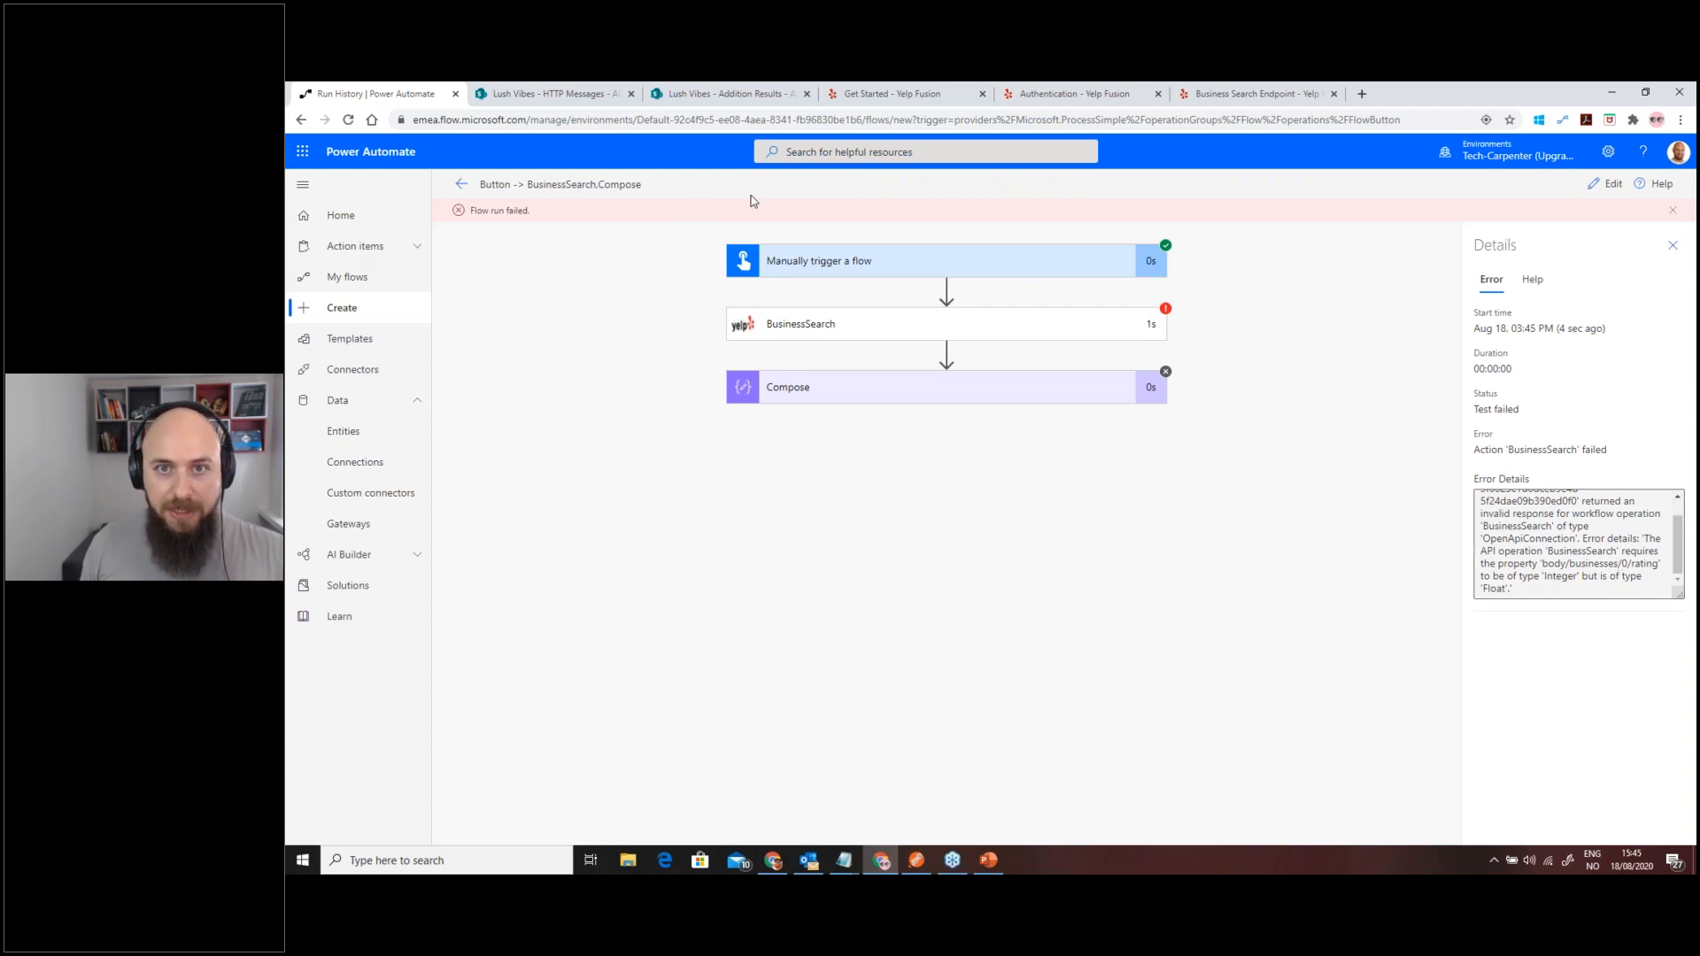
pyautogui.click(847, 341)
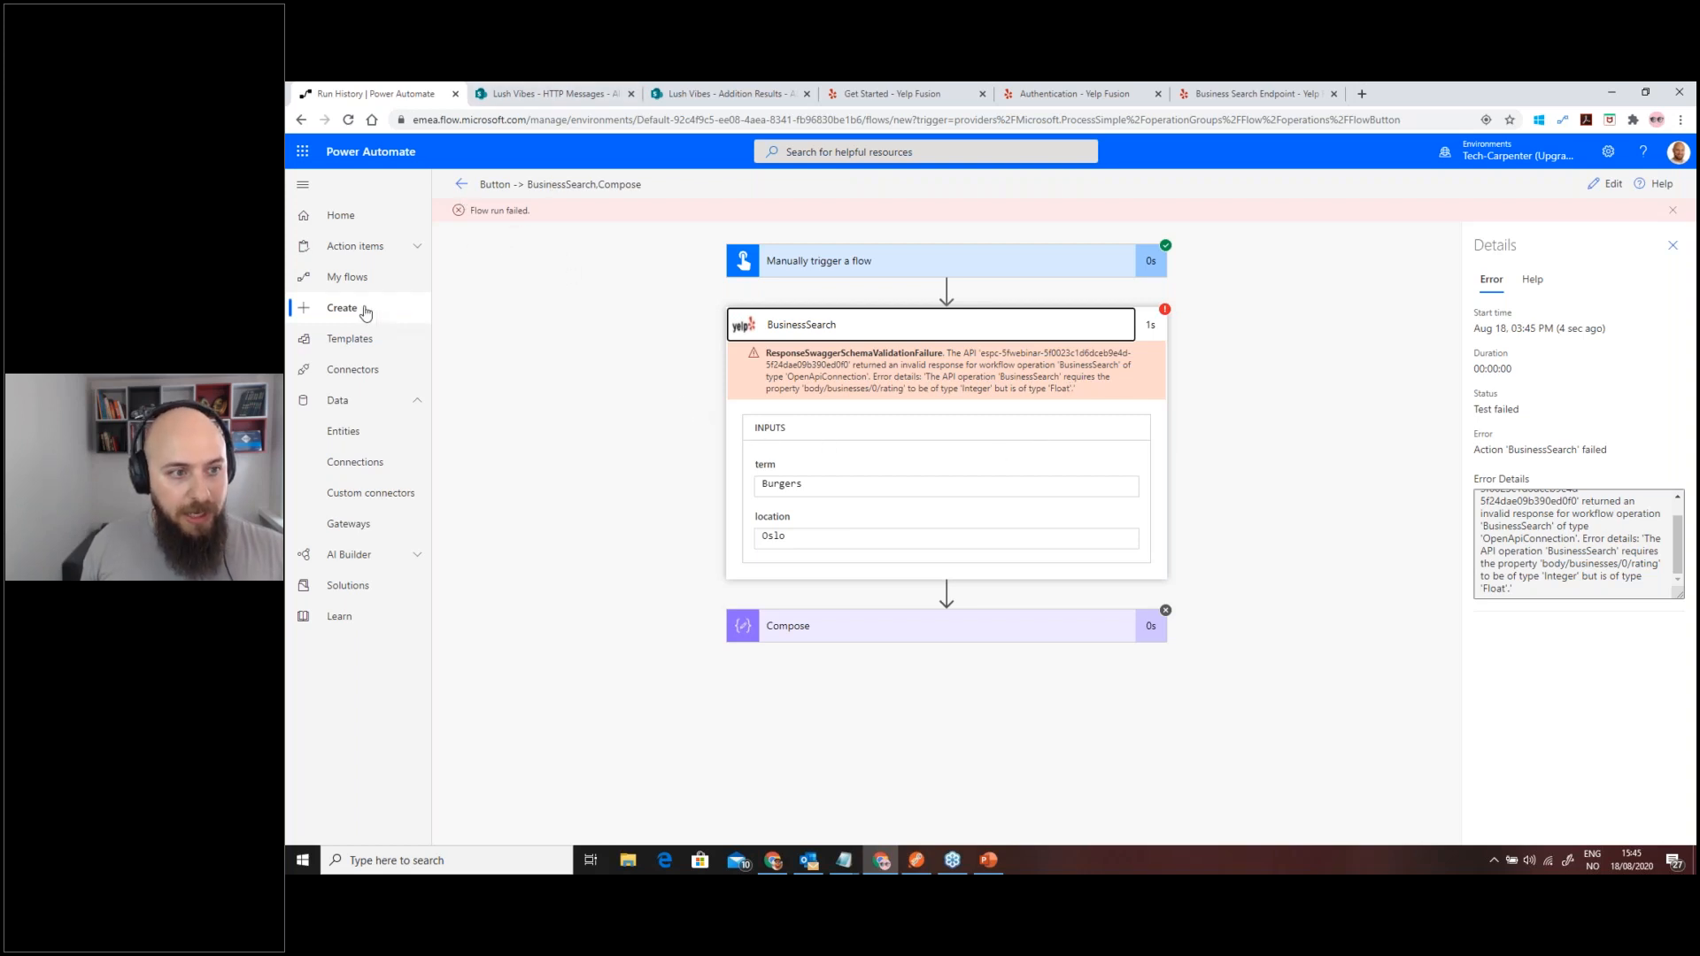
# - Open the ESPC_Webinar custom connector for editing and go to its Test stage
pyautogui.click(377, 461)
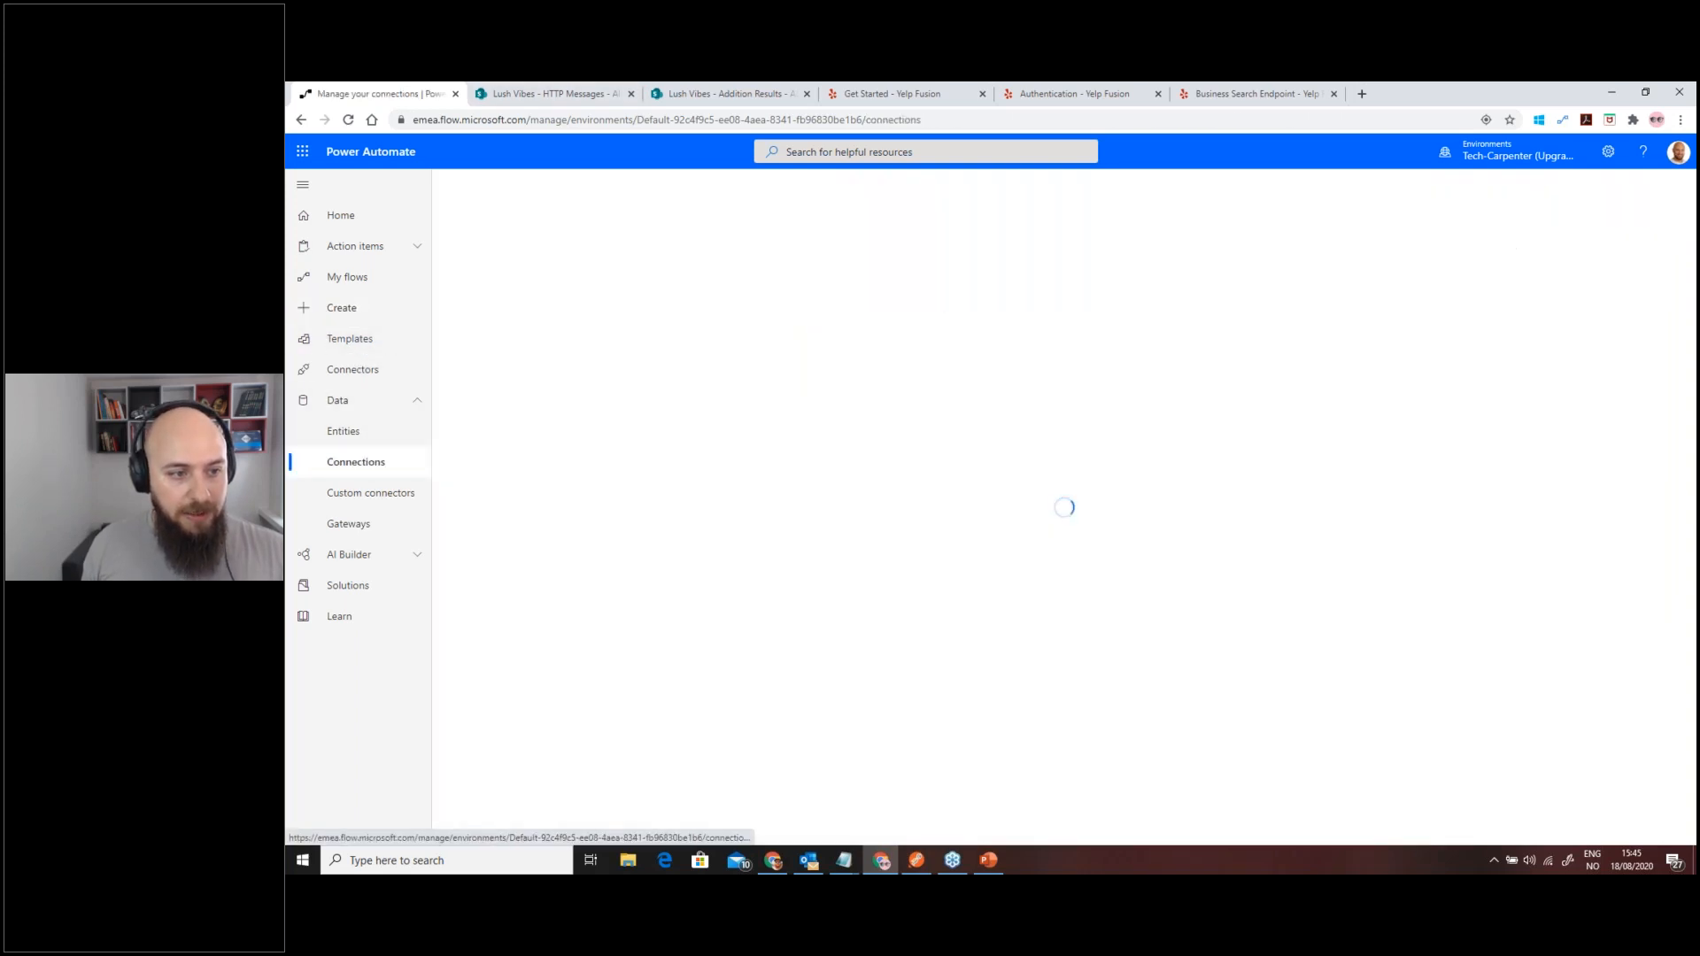
pyautogui.click(394, 499)
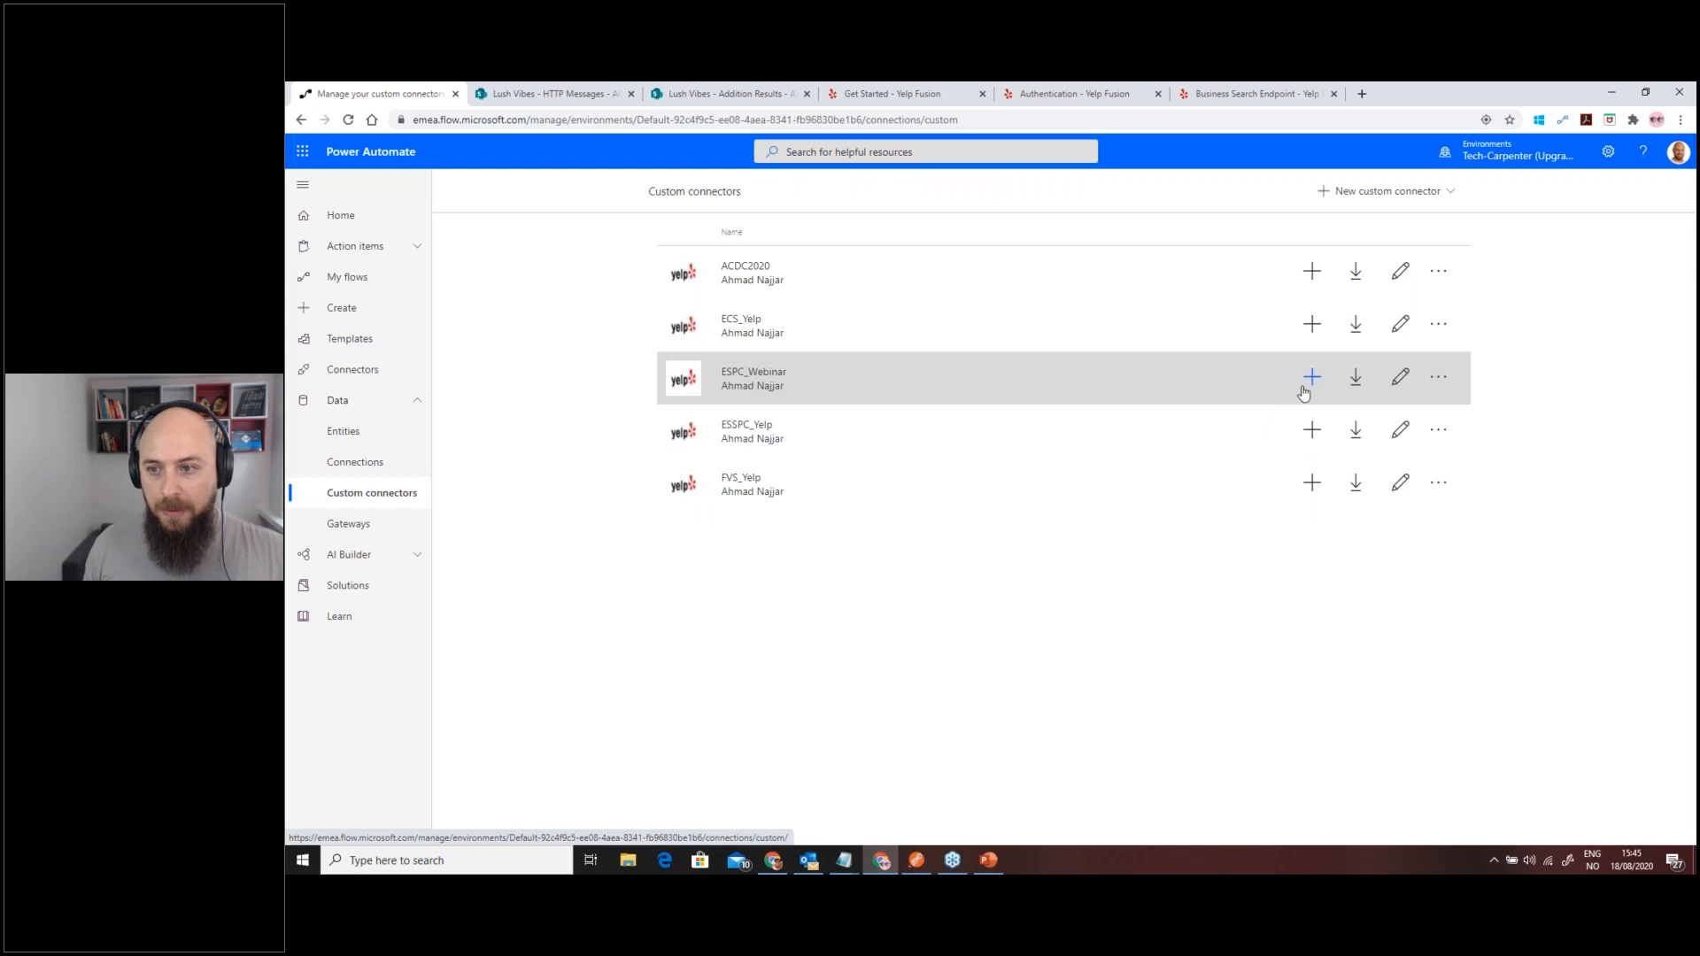
pyautogui.click(1403, 379)
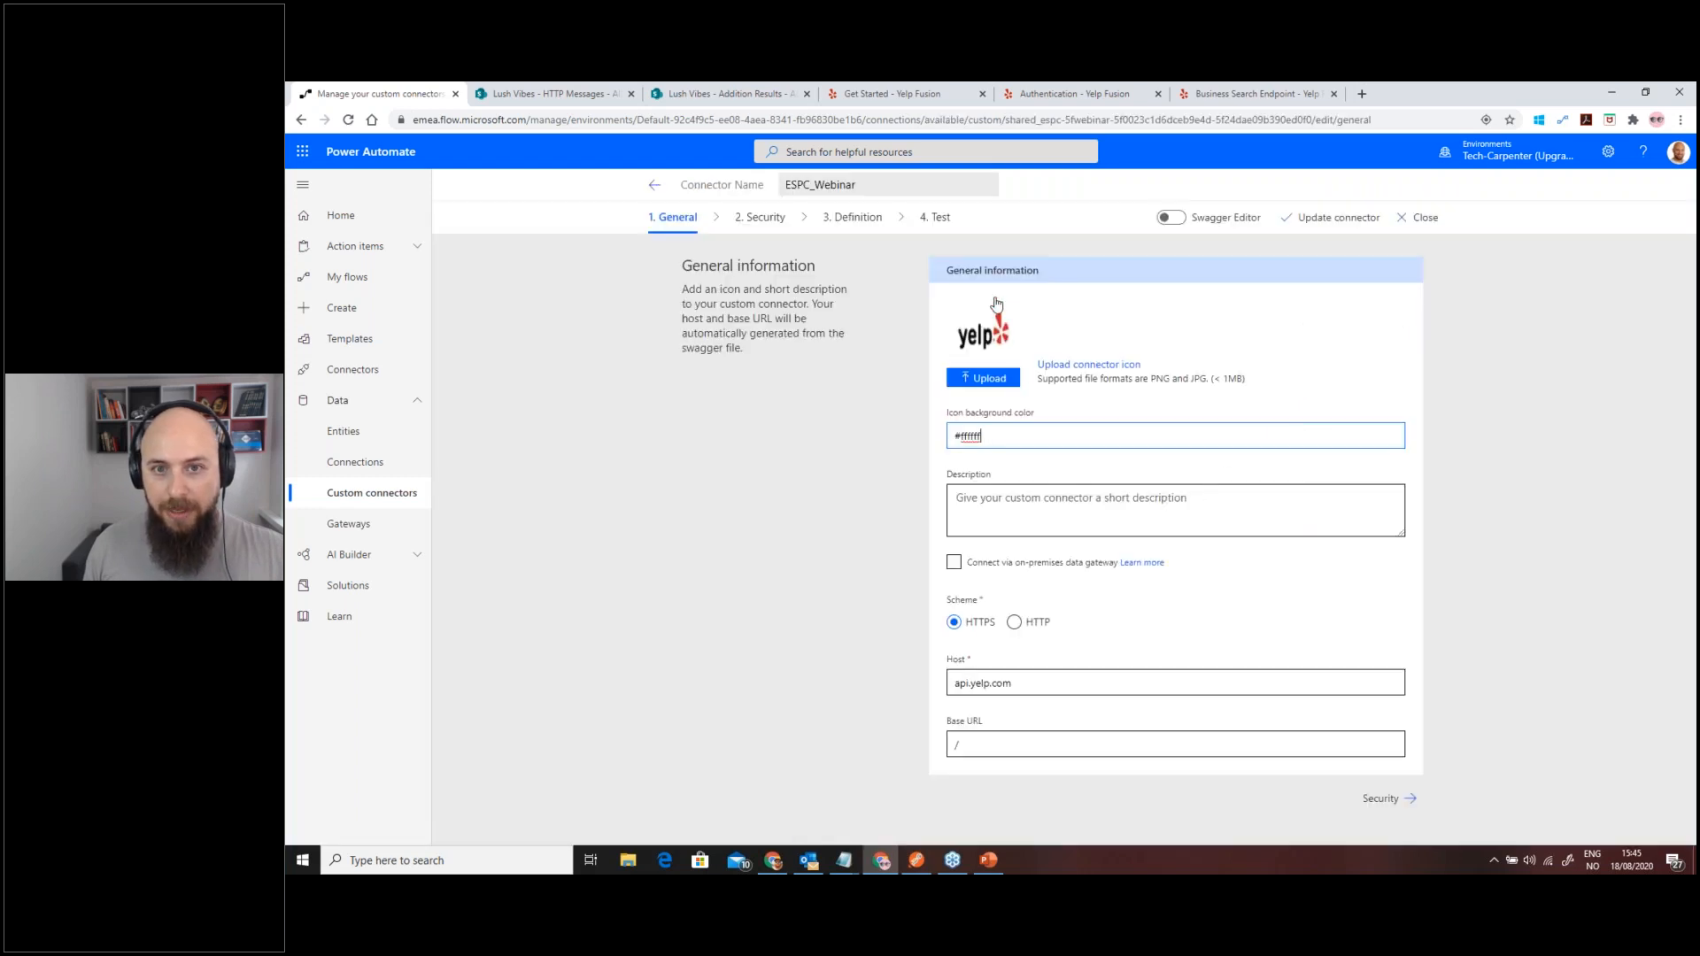
pyautogui.click(939, 219)
# - Test the BusinessSearch operation with term Burgers and location Oslo, and review the response body and schema validation
pyautogui.click(1053, 512)
pyautogui.click(1018, 544)
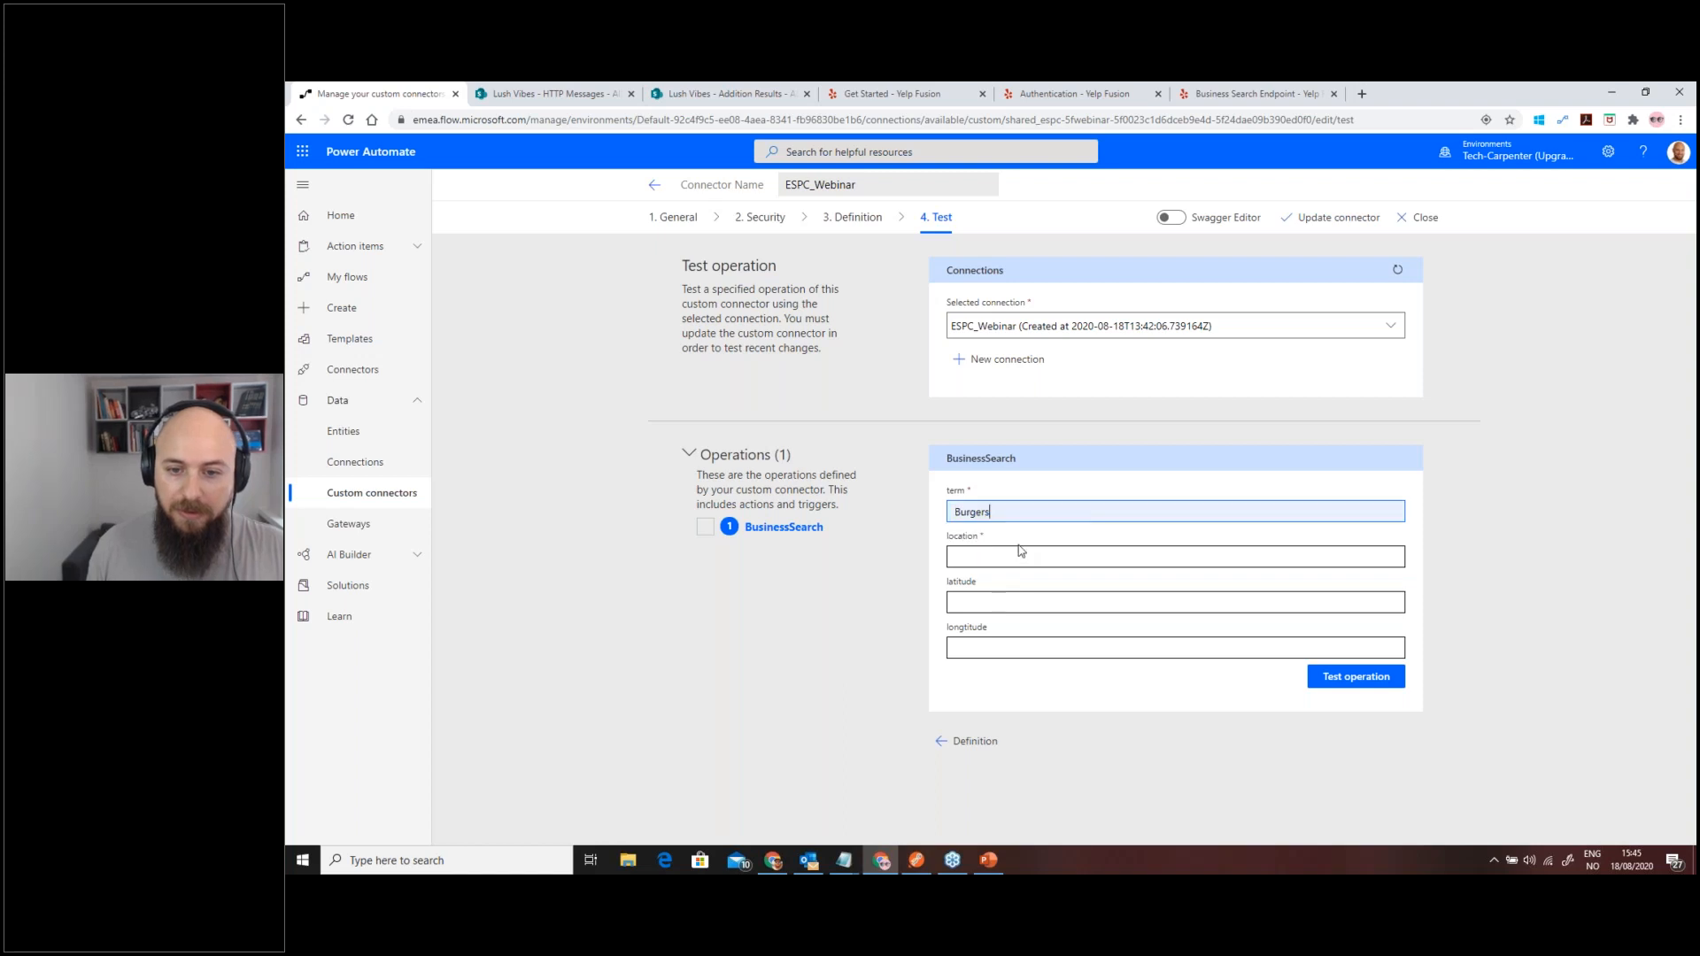
pyautogui.click(1020, 554)
pyautogui.click(1010, 588)
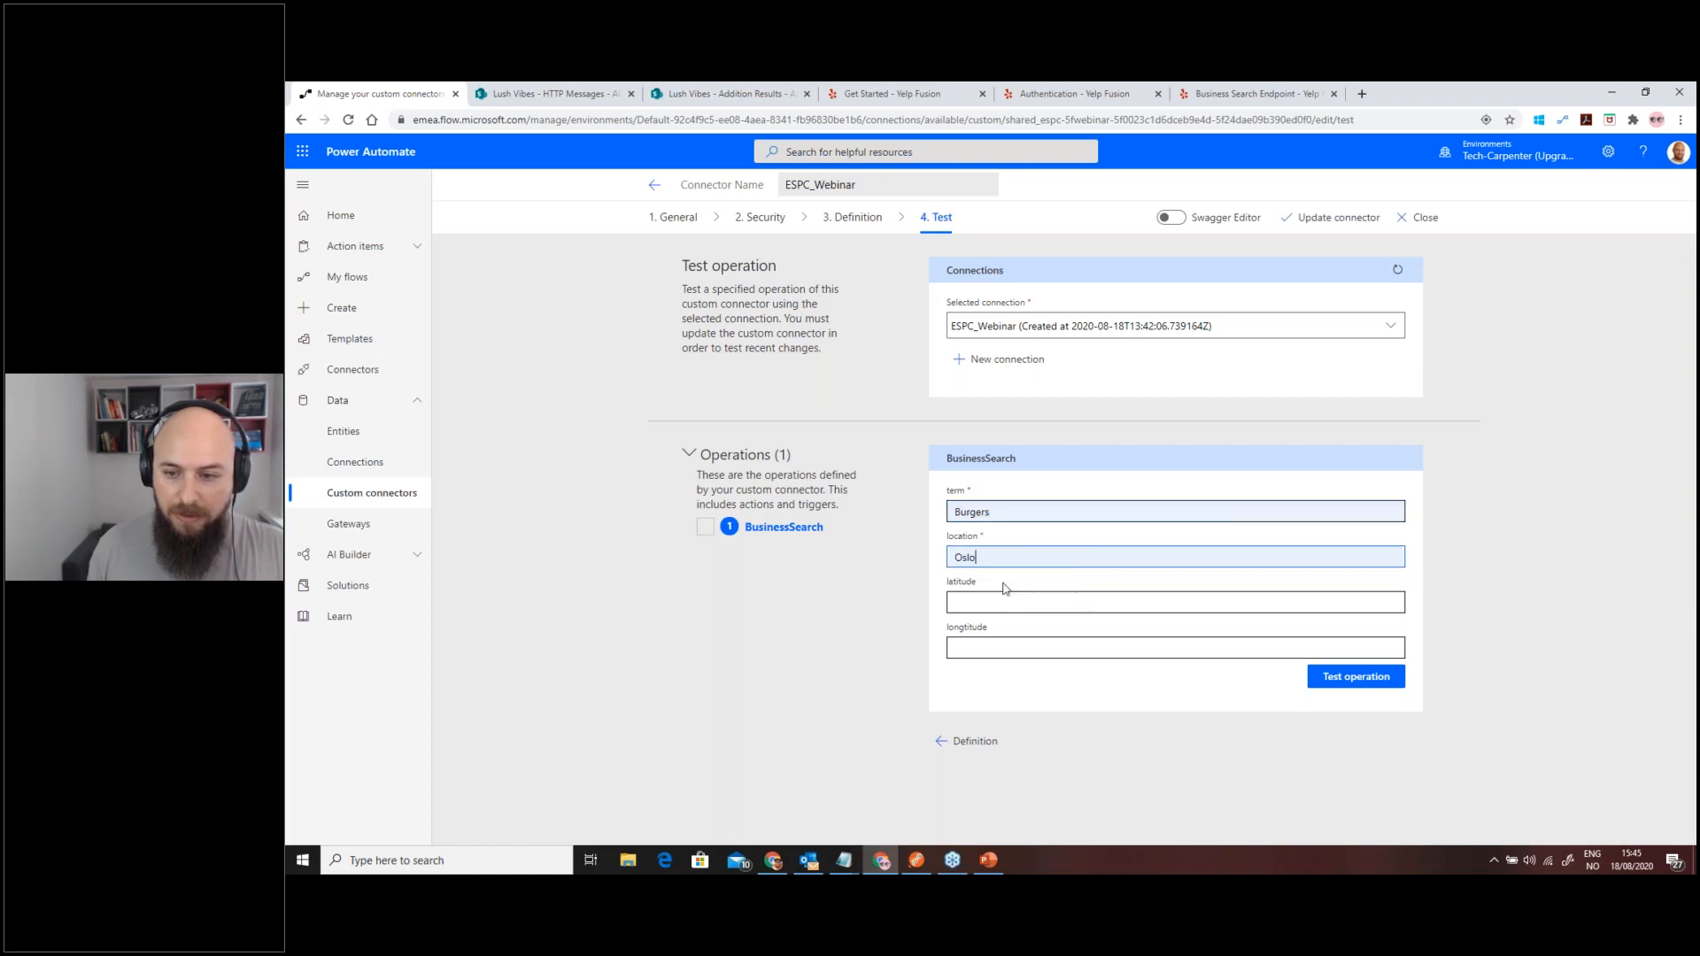
pyautogui.click(1311, 680)
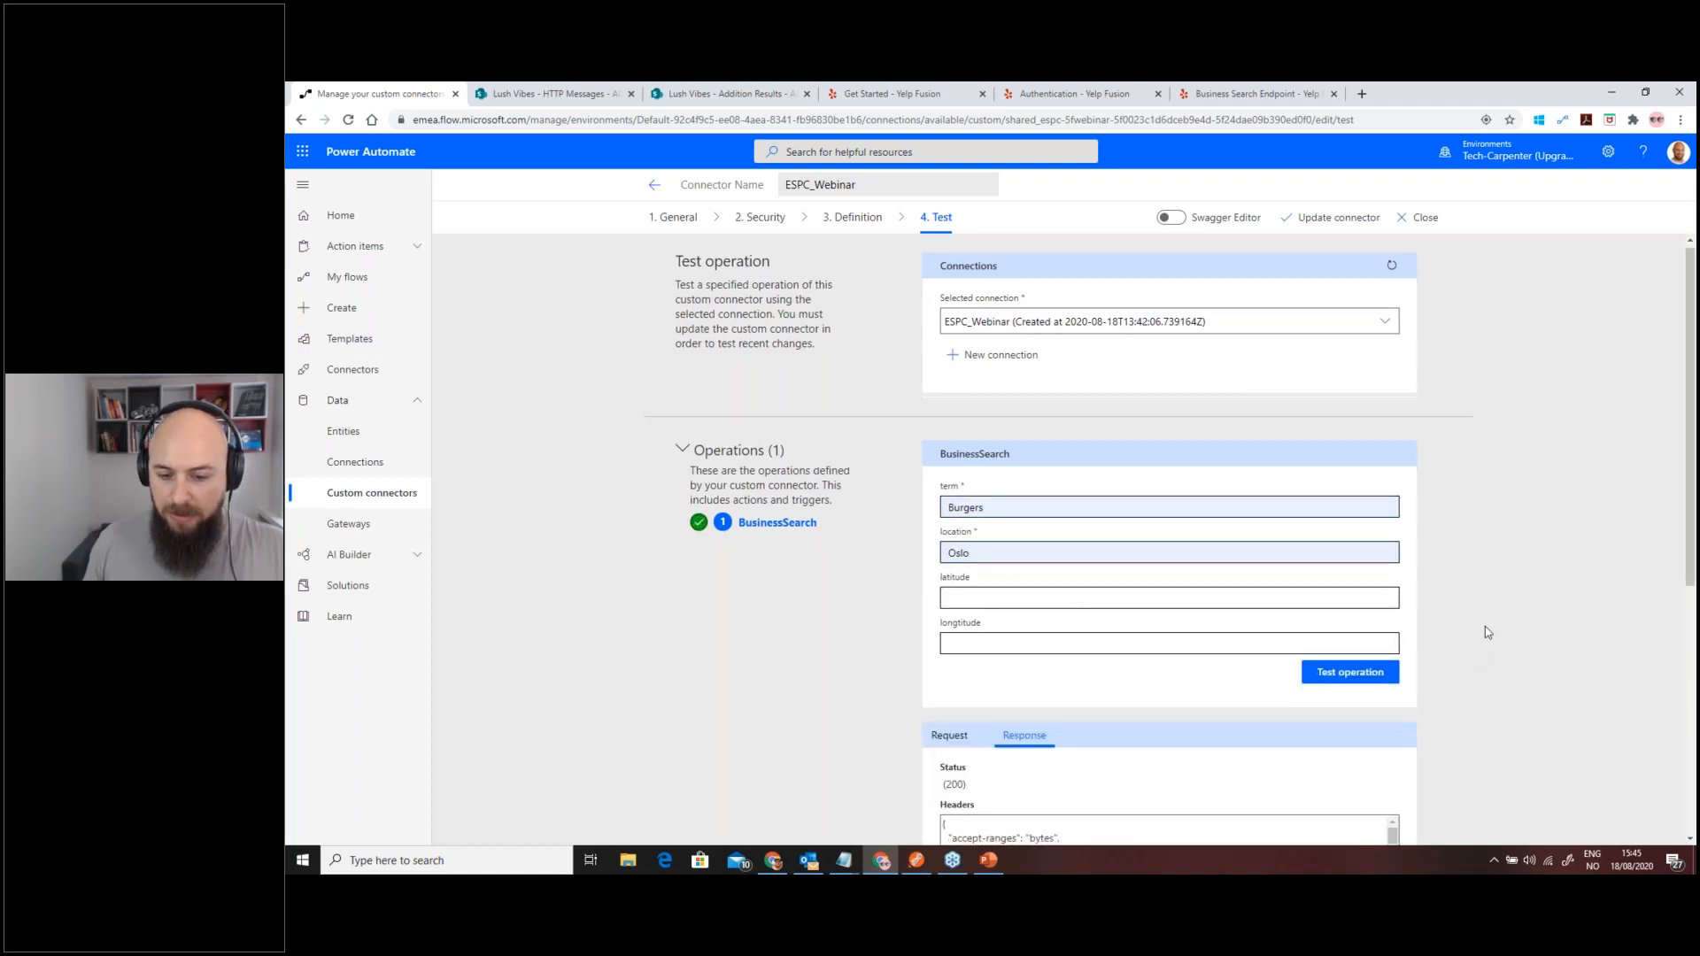
pyautogui.scroll(-5, 1486, 633)
pyautogui.scroll(-10, 1381, 541)
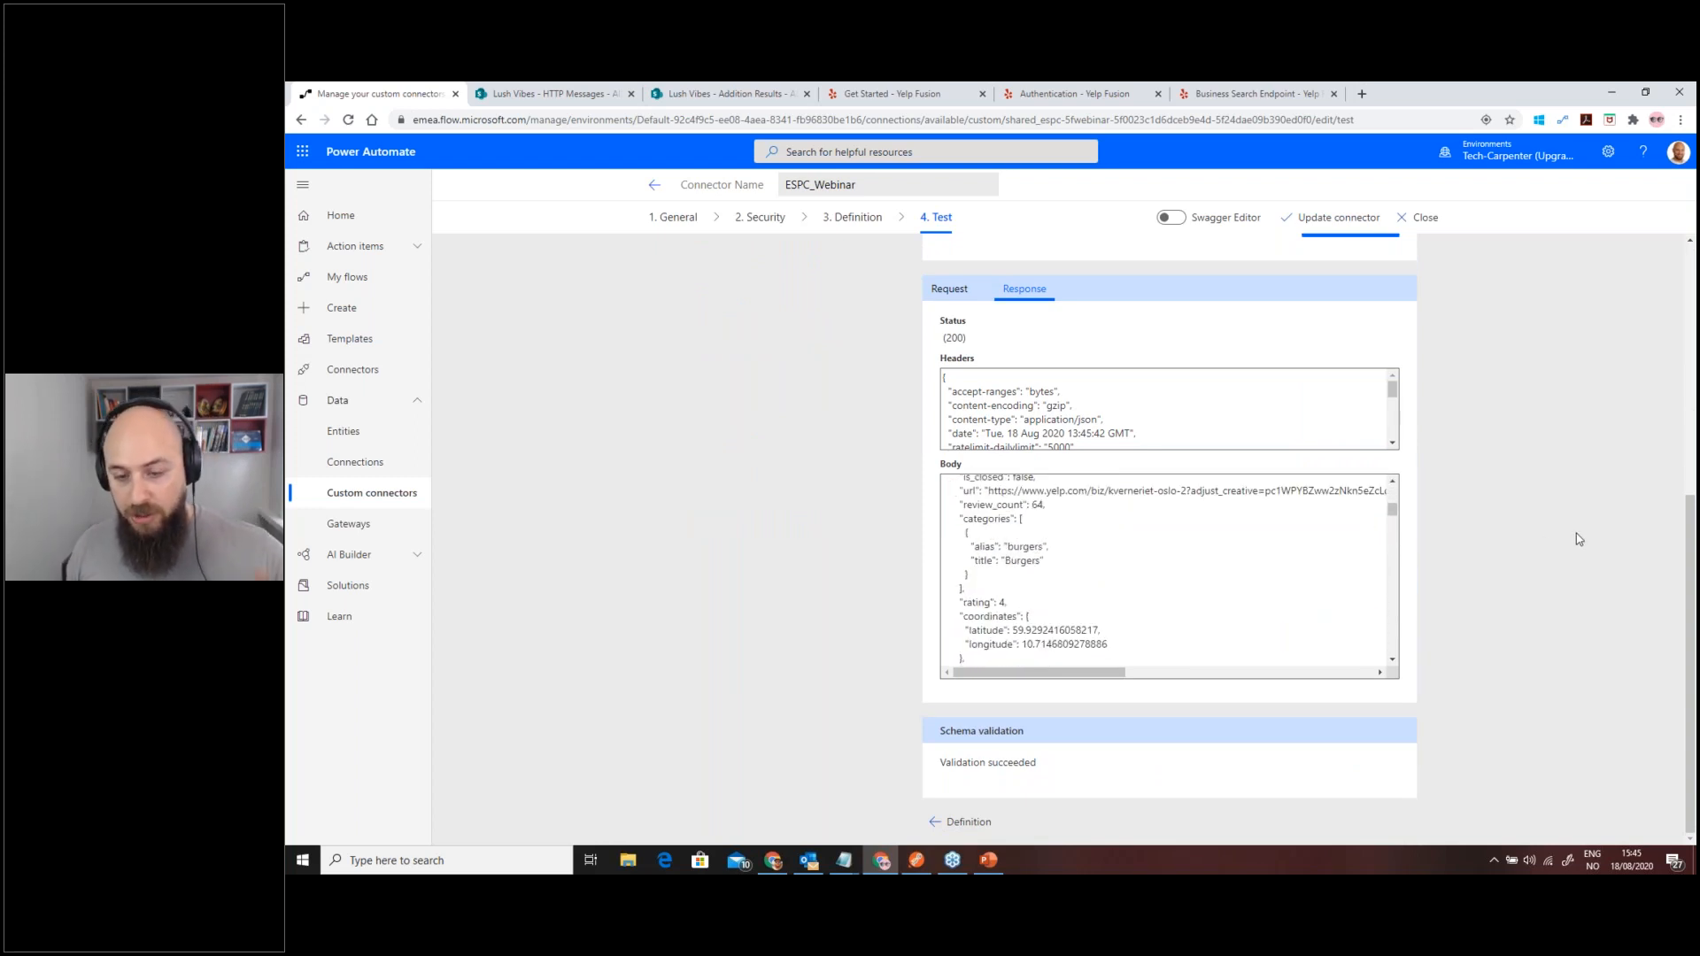
pyautogui.scroll(5, 1577, 537)
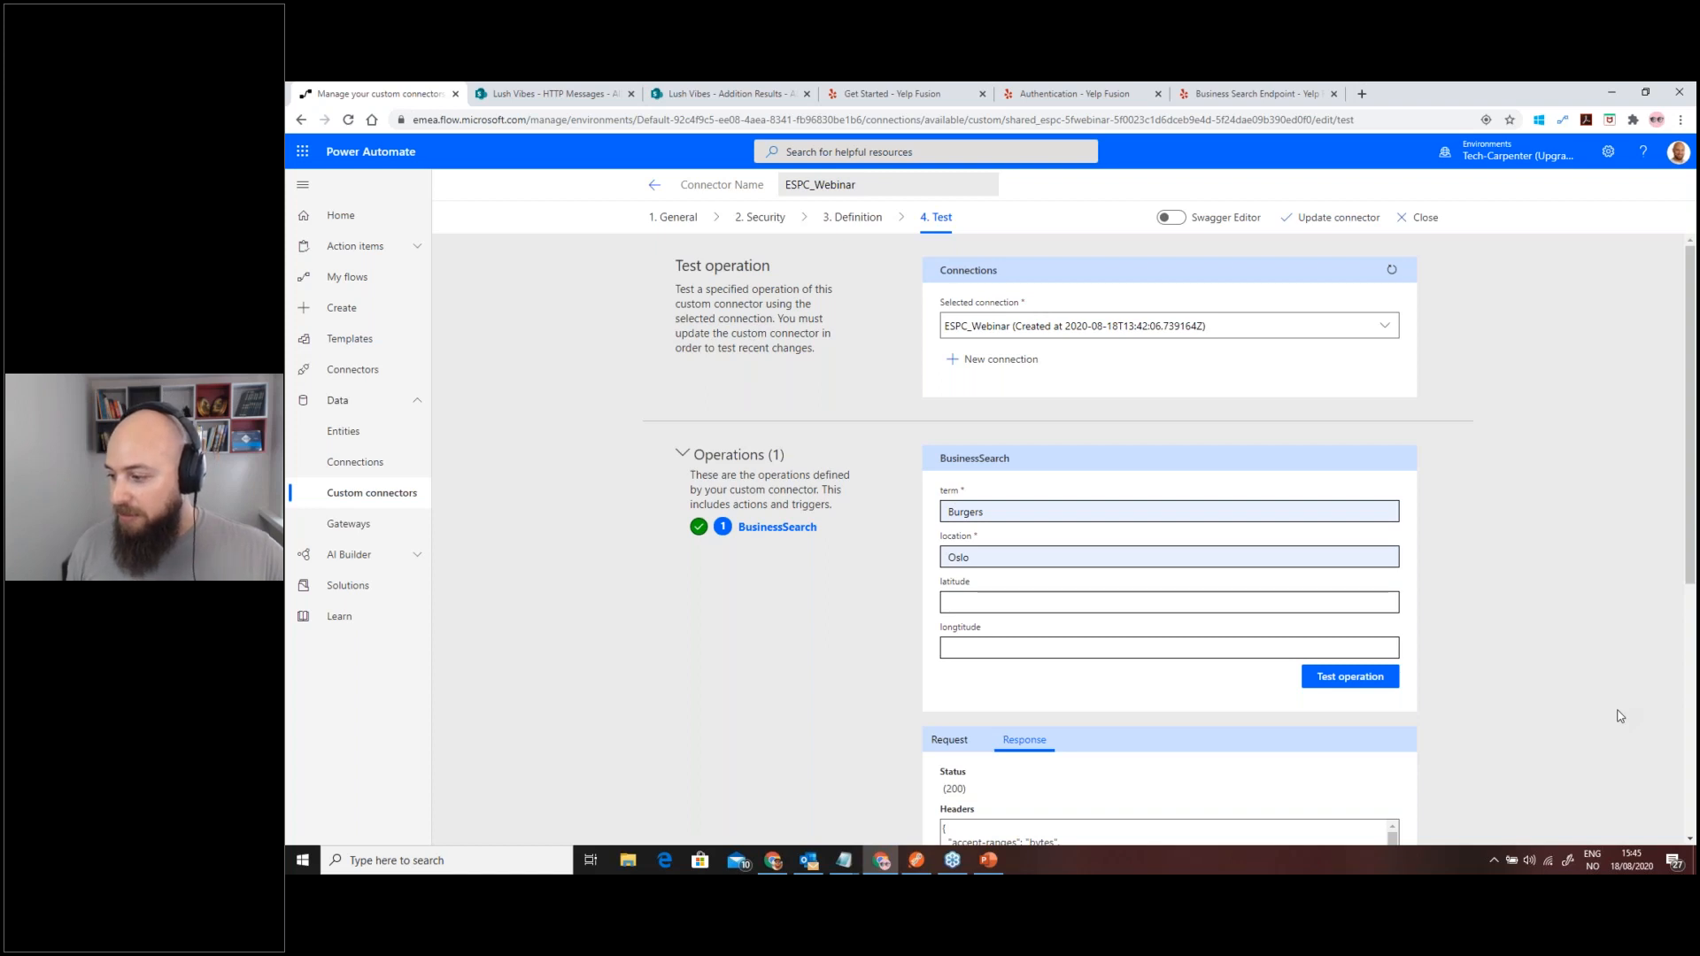
pyautogui.hotkey('alt', 'Tab')
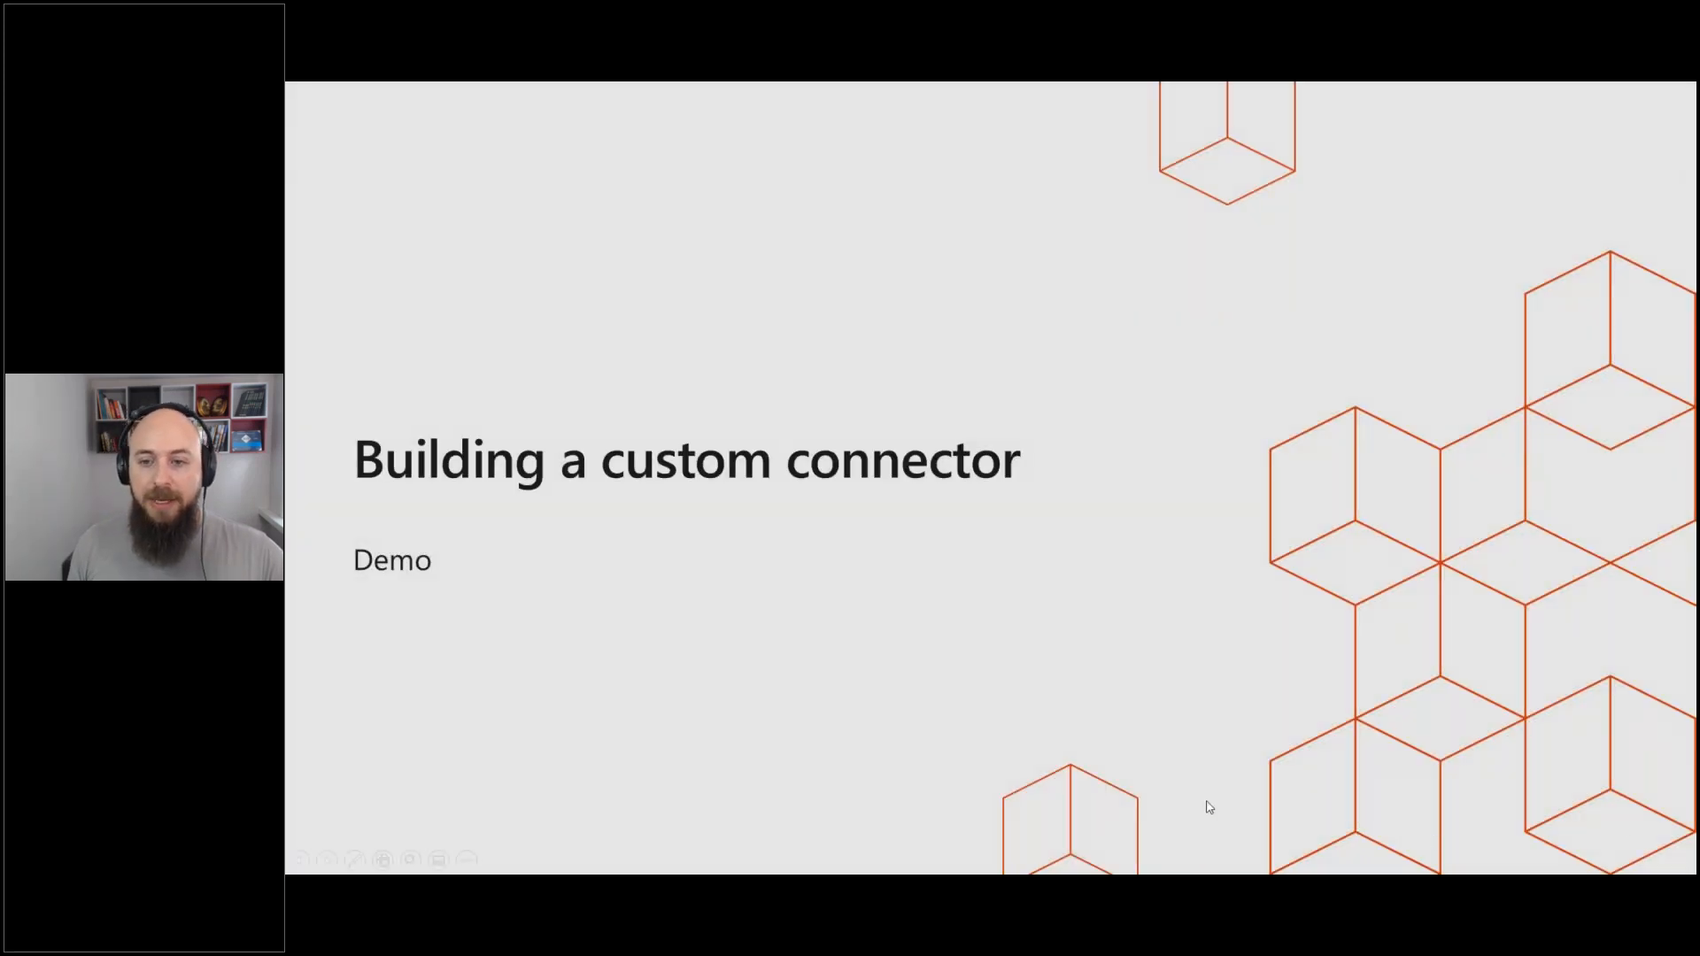
pyautogui.press('Right')
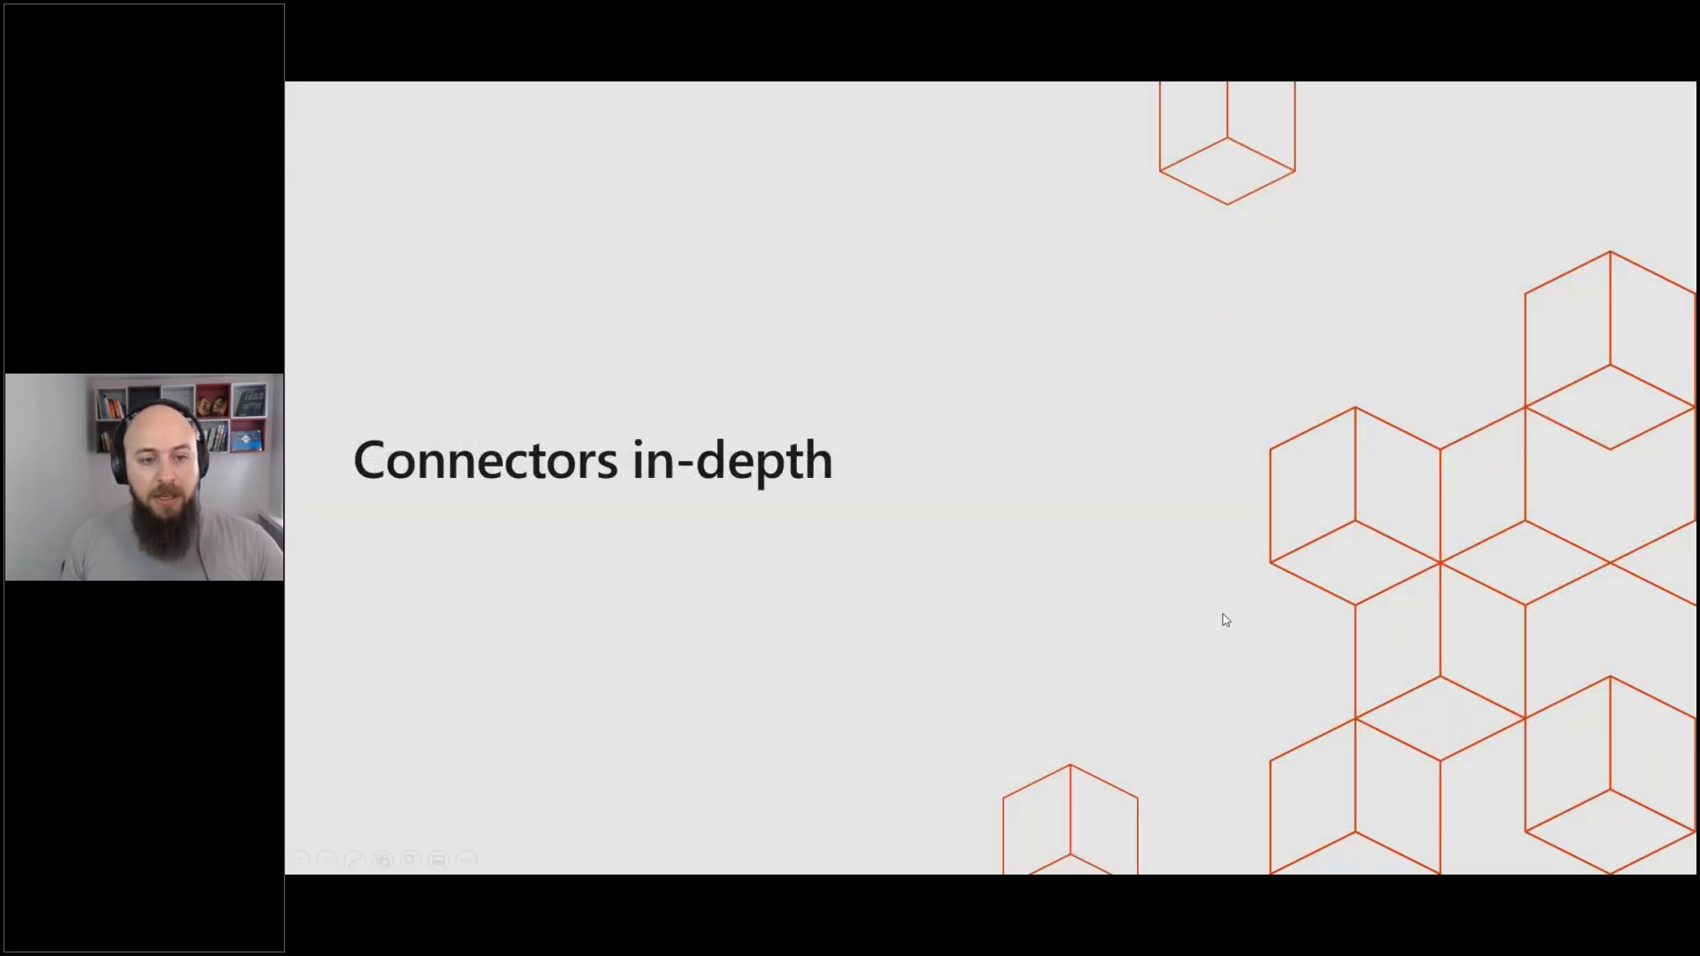
pyautogui.press('Right')
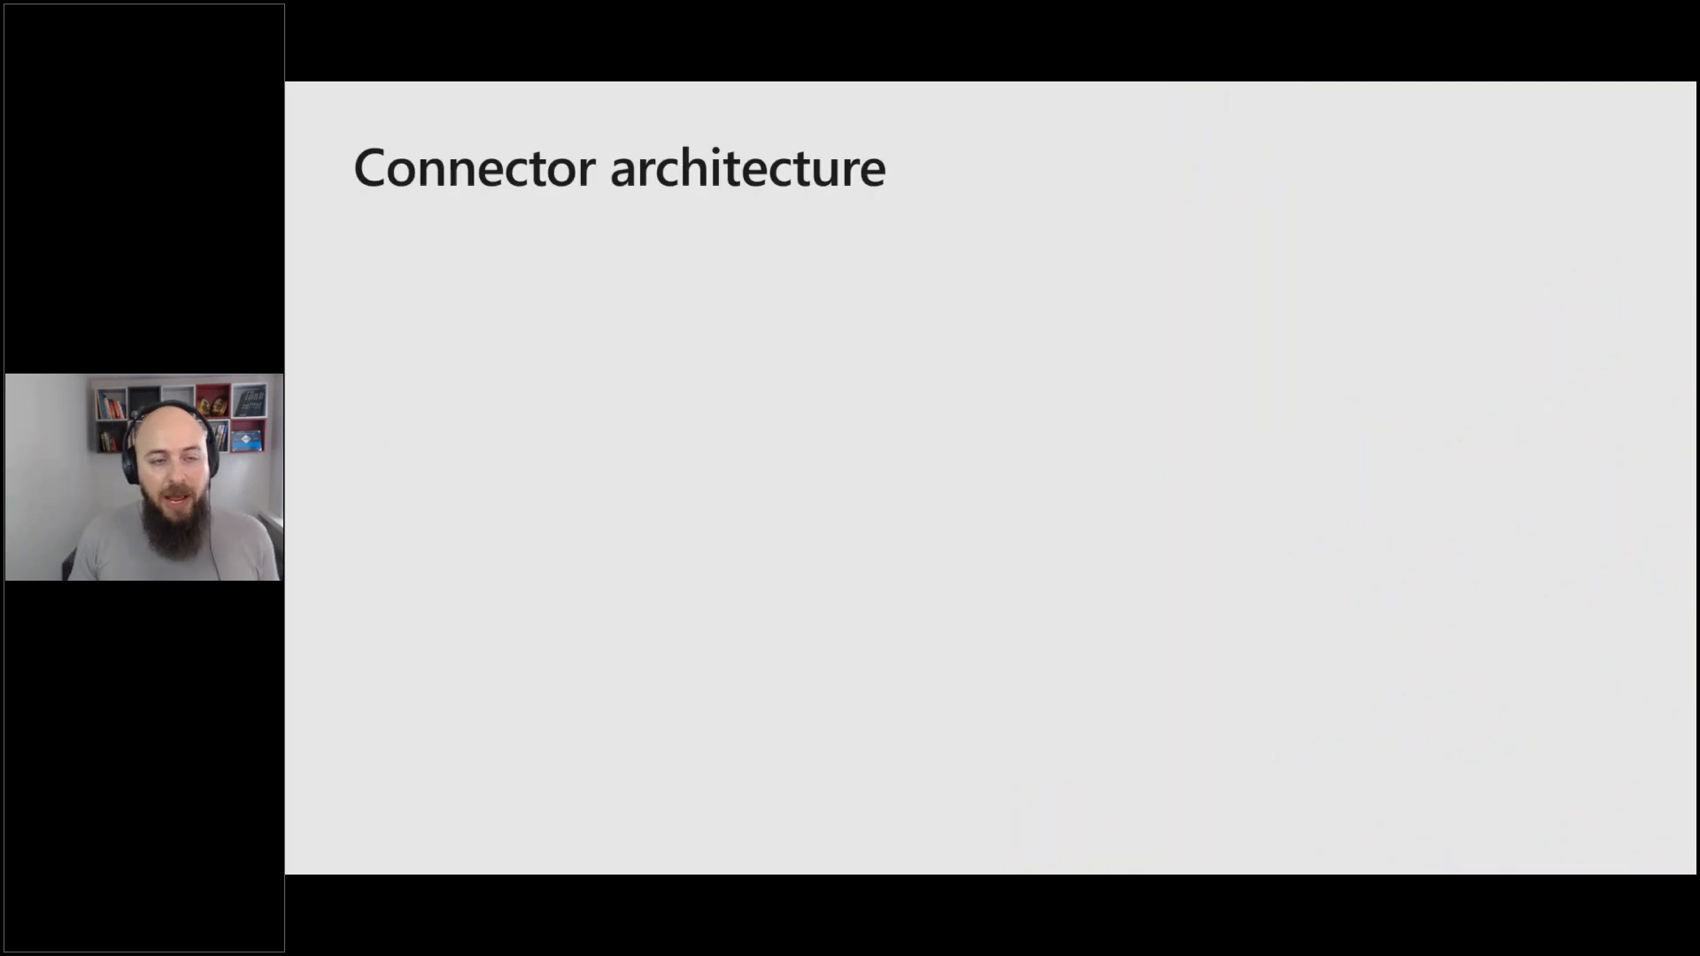
pyautogui.press('Right')
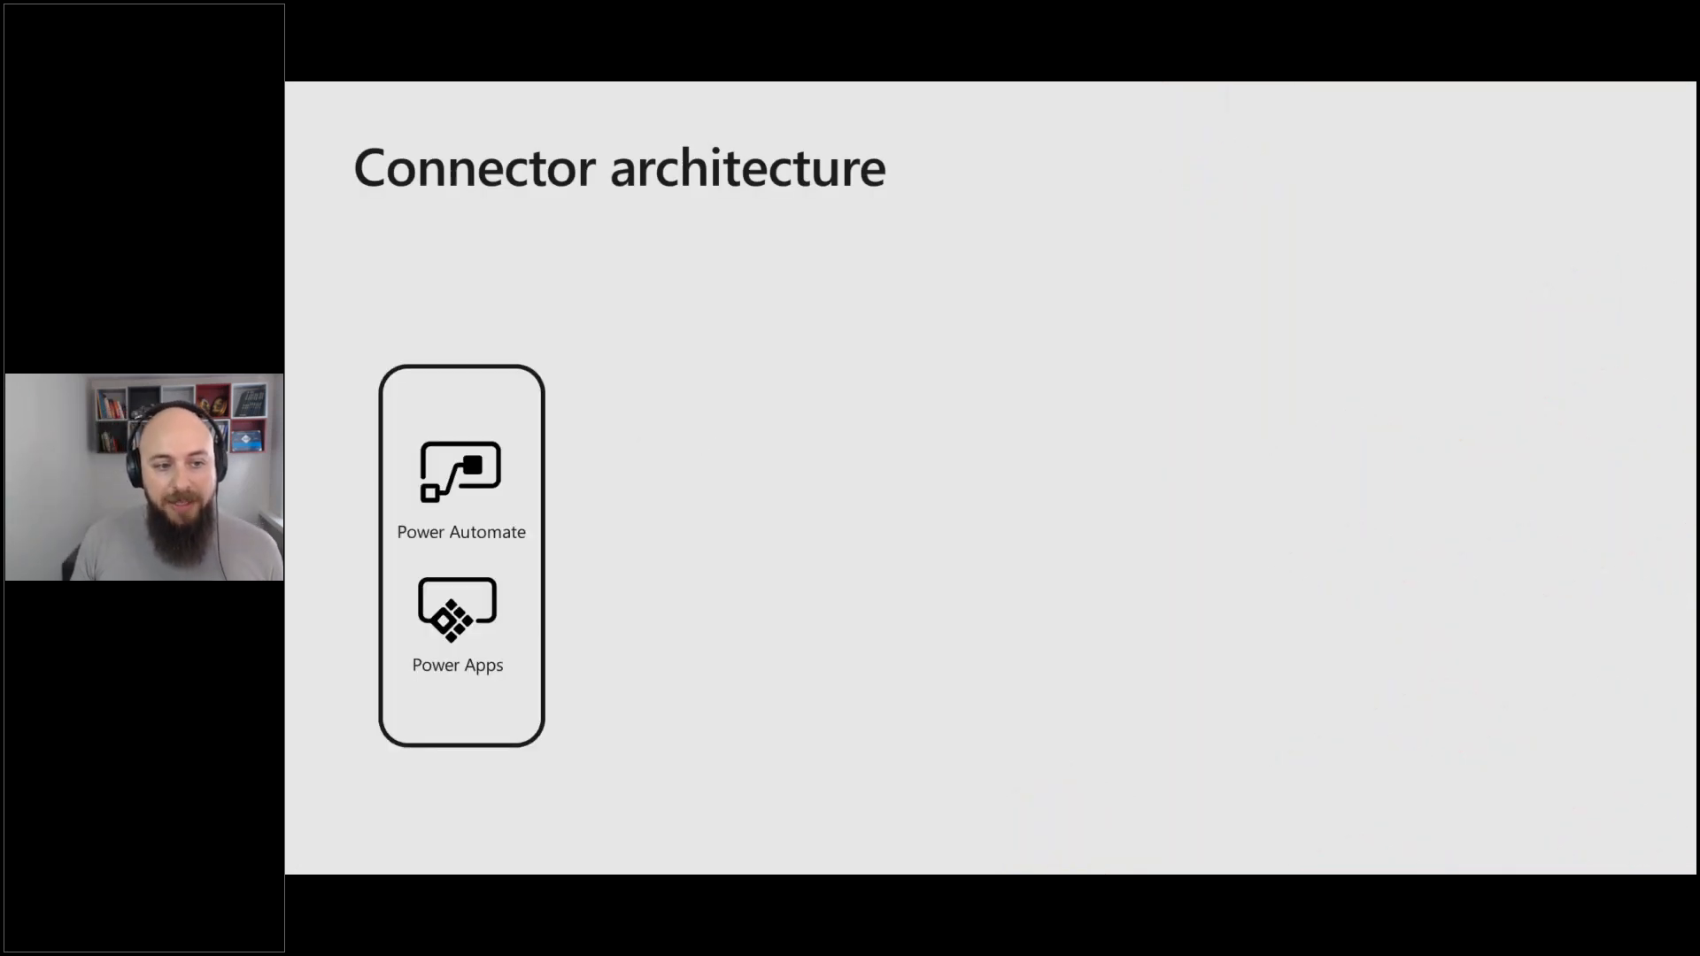